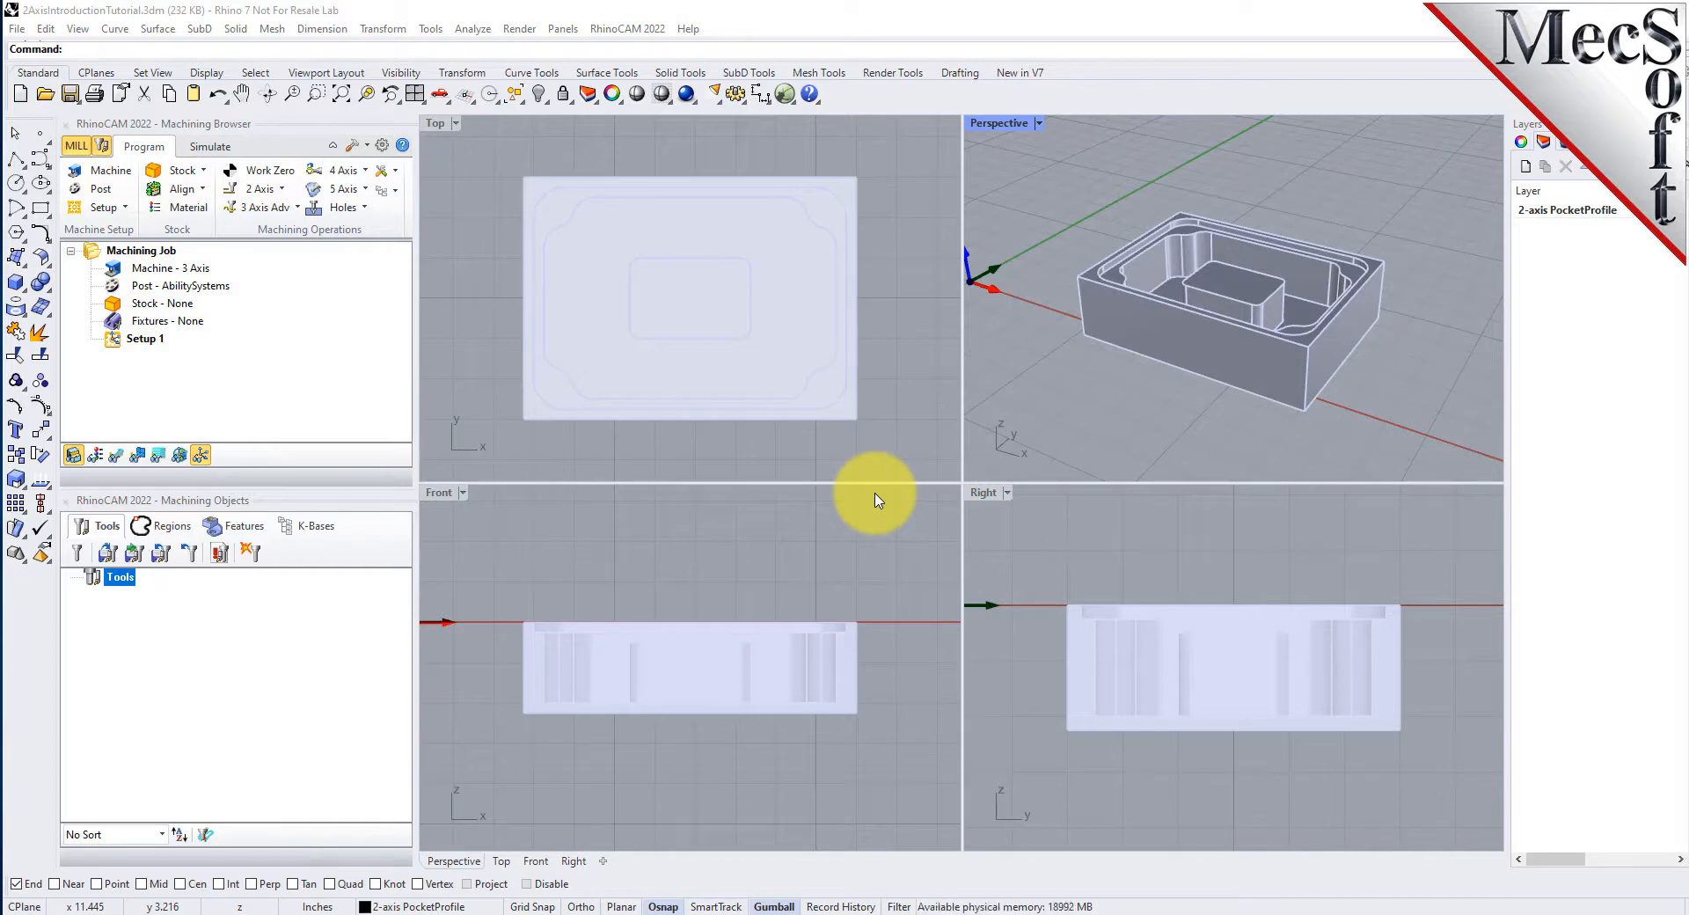
{"action": "left_click", "coordinate": [1213, 628]}
{"action": "scroll", "coordinate": [1212, 627], "scroll_direction": "down", "scroll_amount": 2}
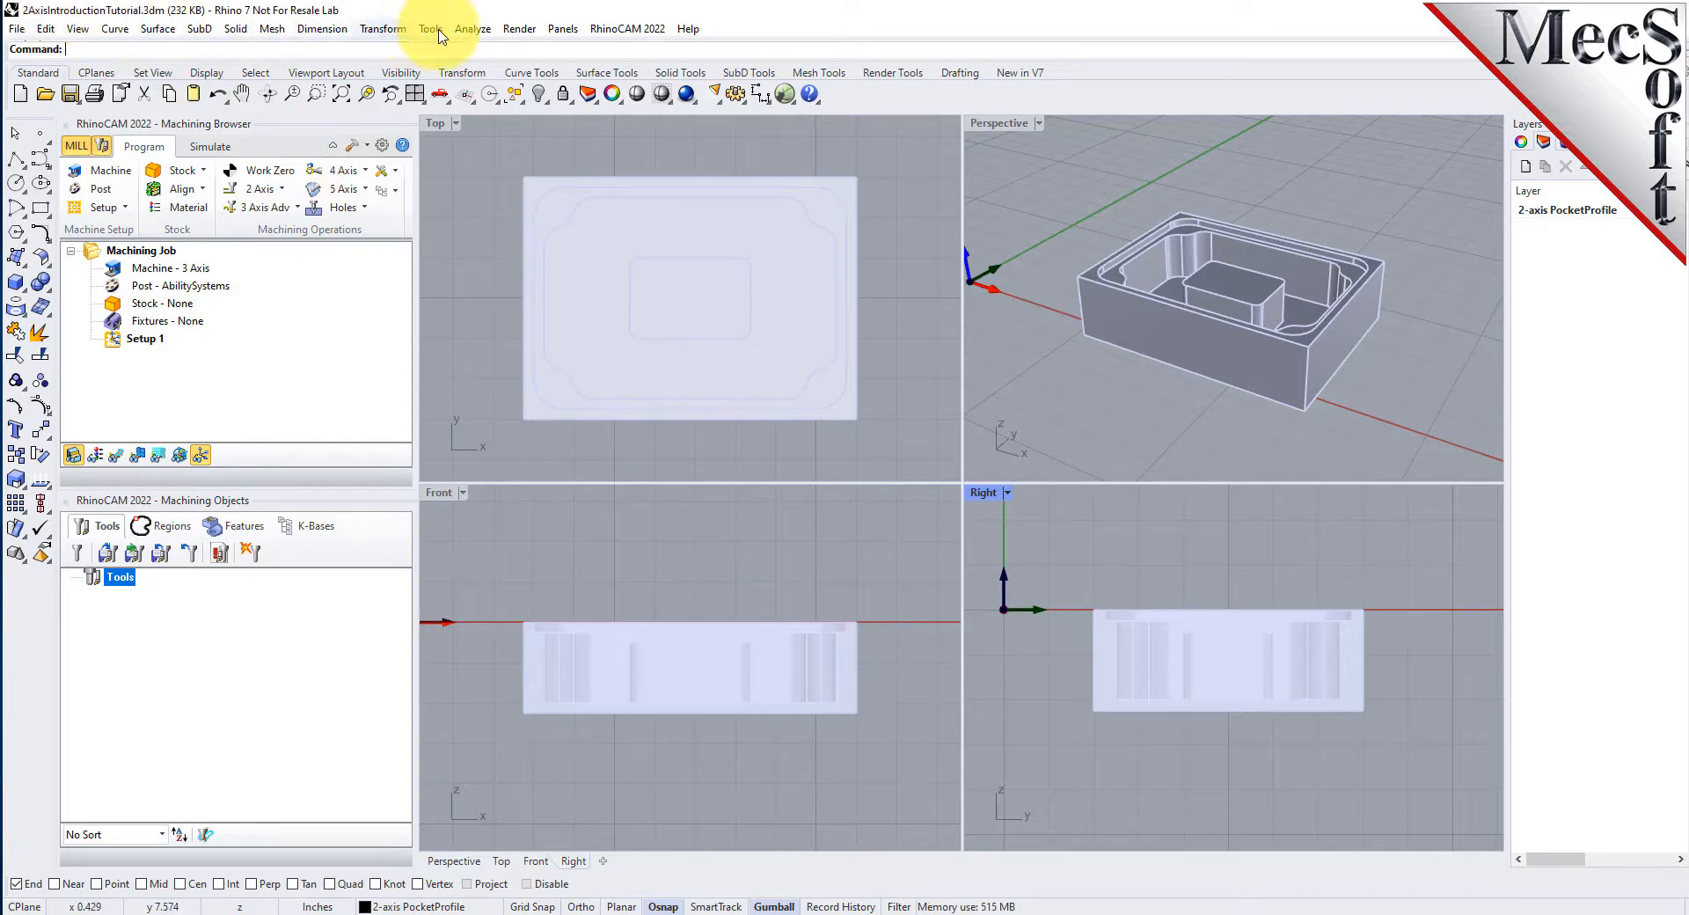
- Look over the RhinoCAM 2022 learning resources and close their window
{"action": "left_click", "coordinate": [665, 33]}
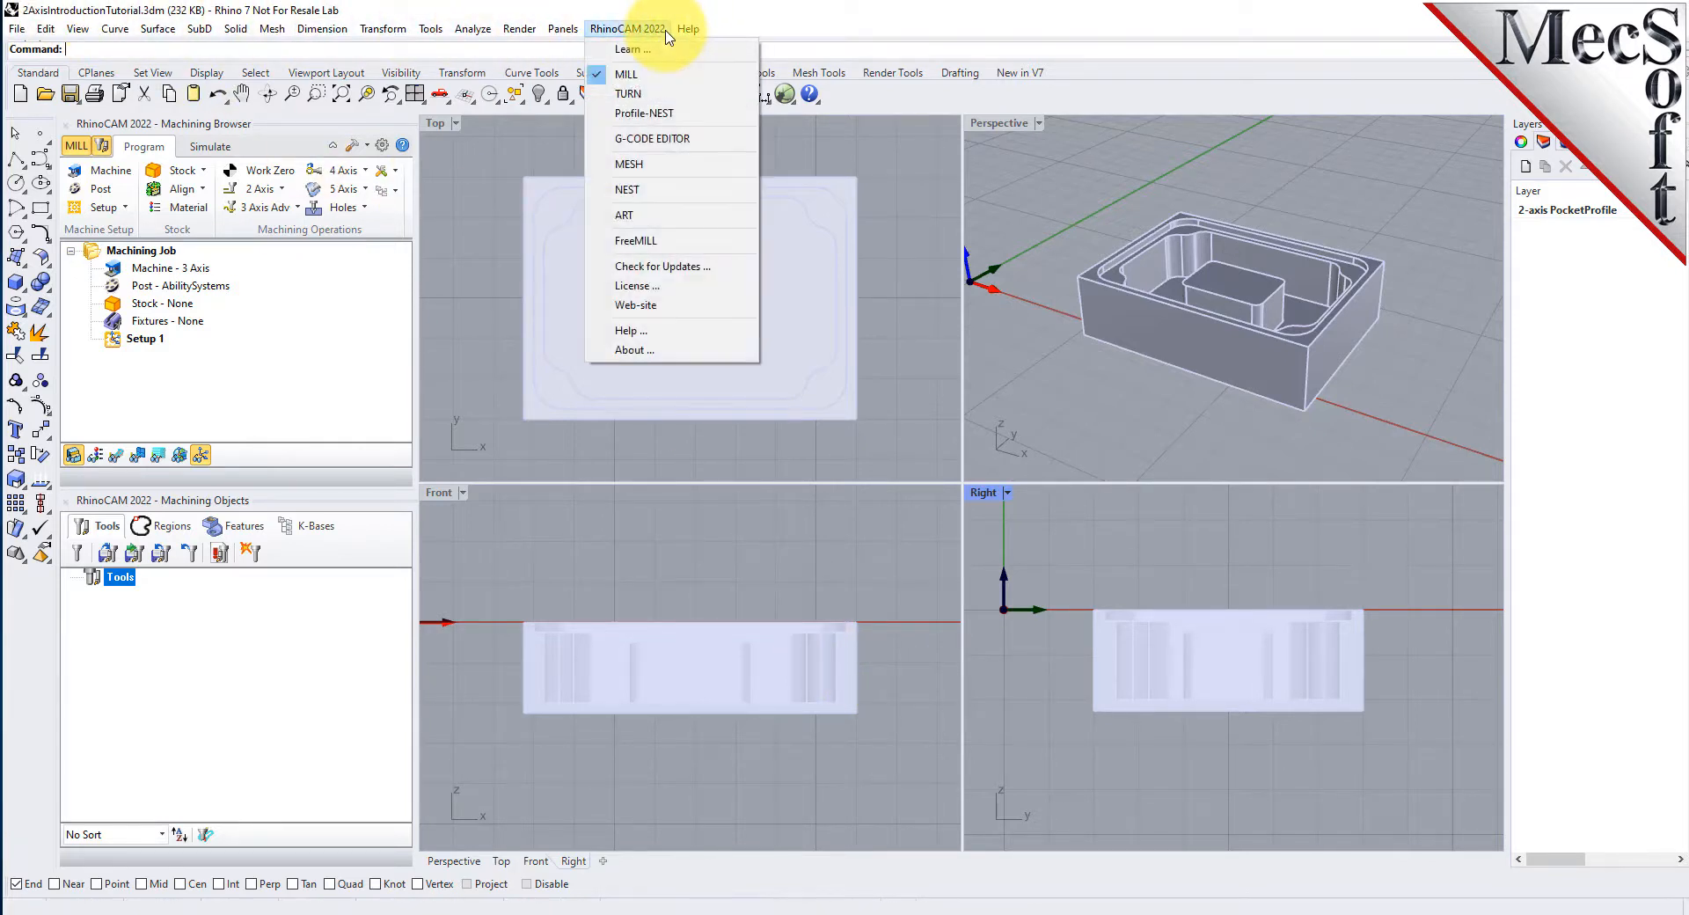
{"action": "left_click", "coordinate": [669, 55]}
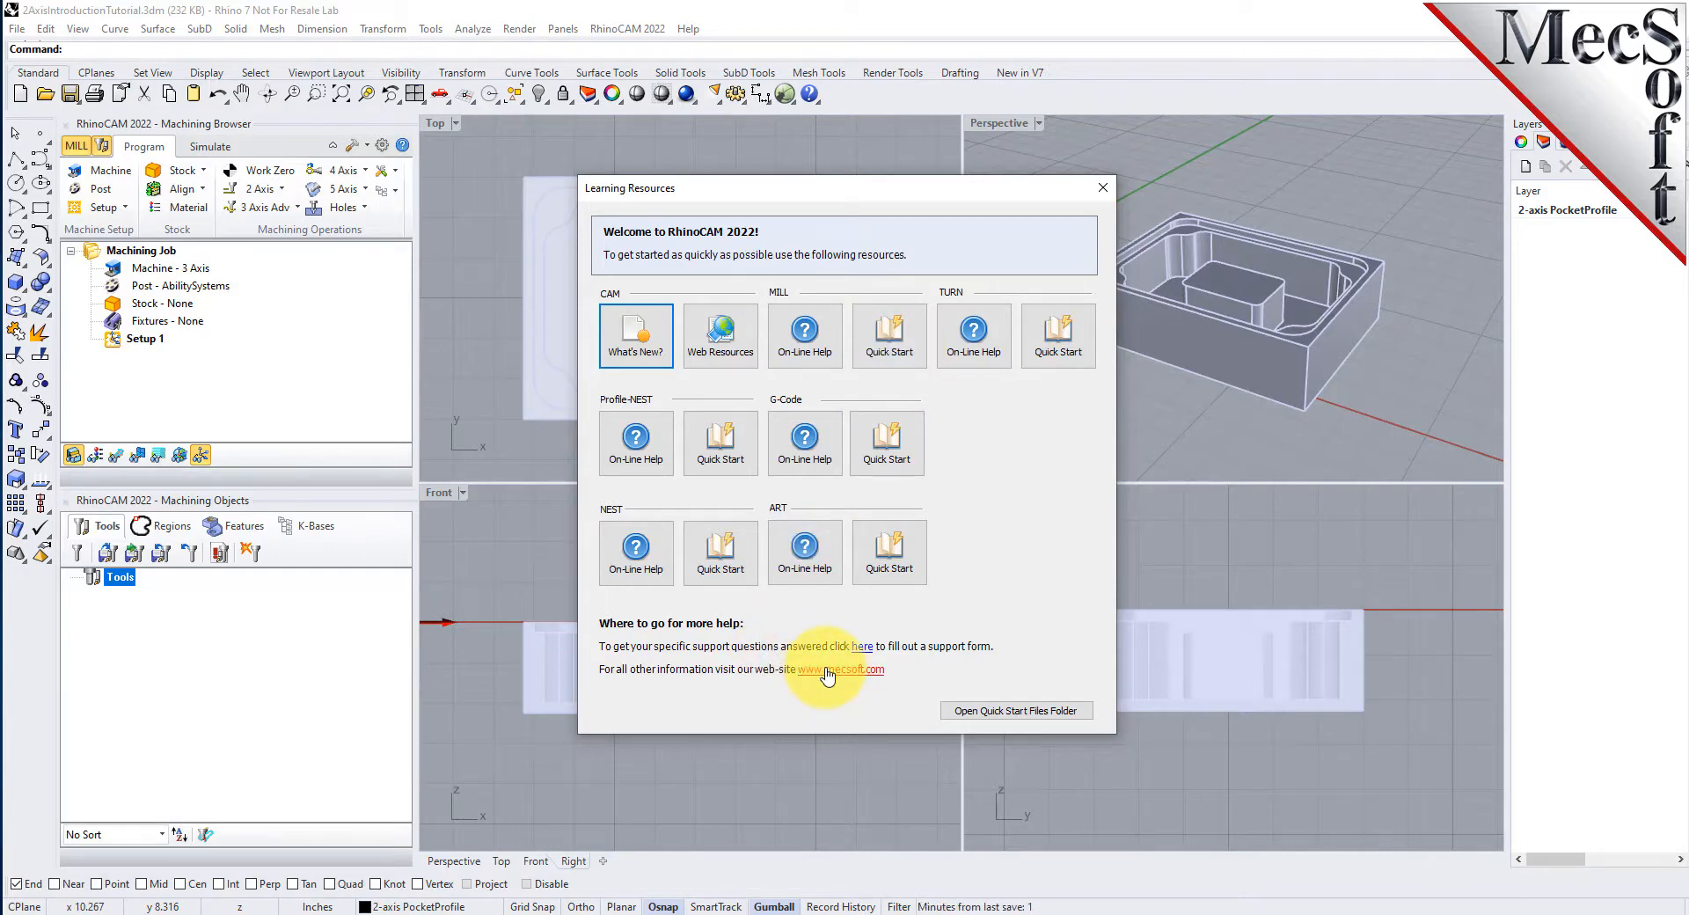
{"action": "left_click", "coordinate": [1103, 188]}
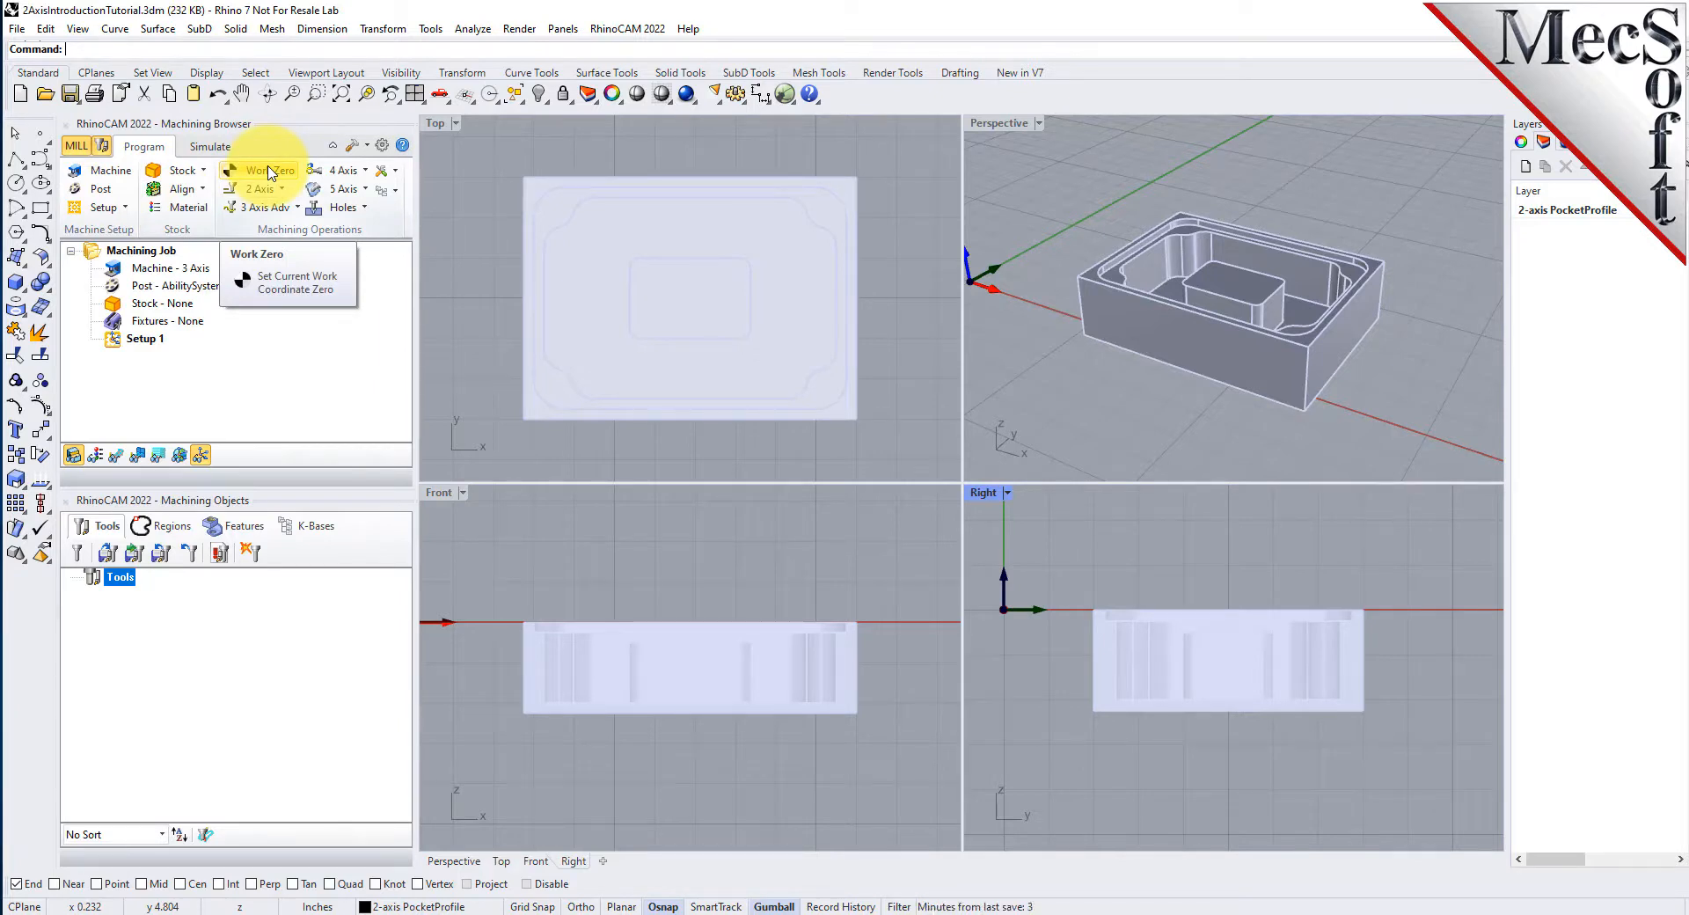
{"action": "left_click", "coordinate": [283, 193]}
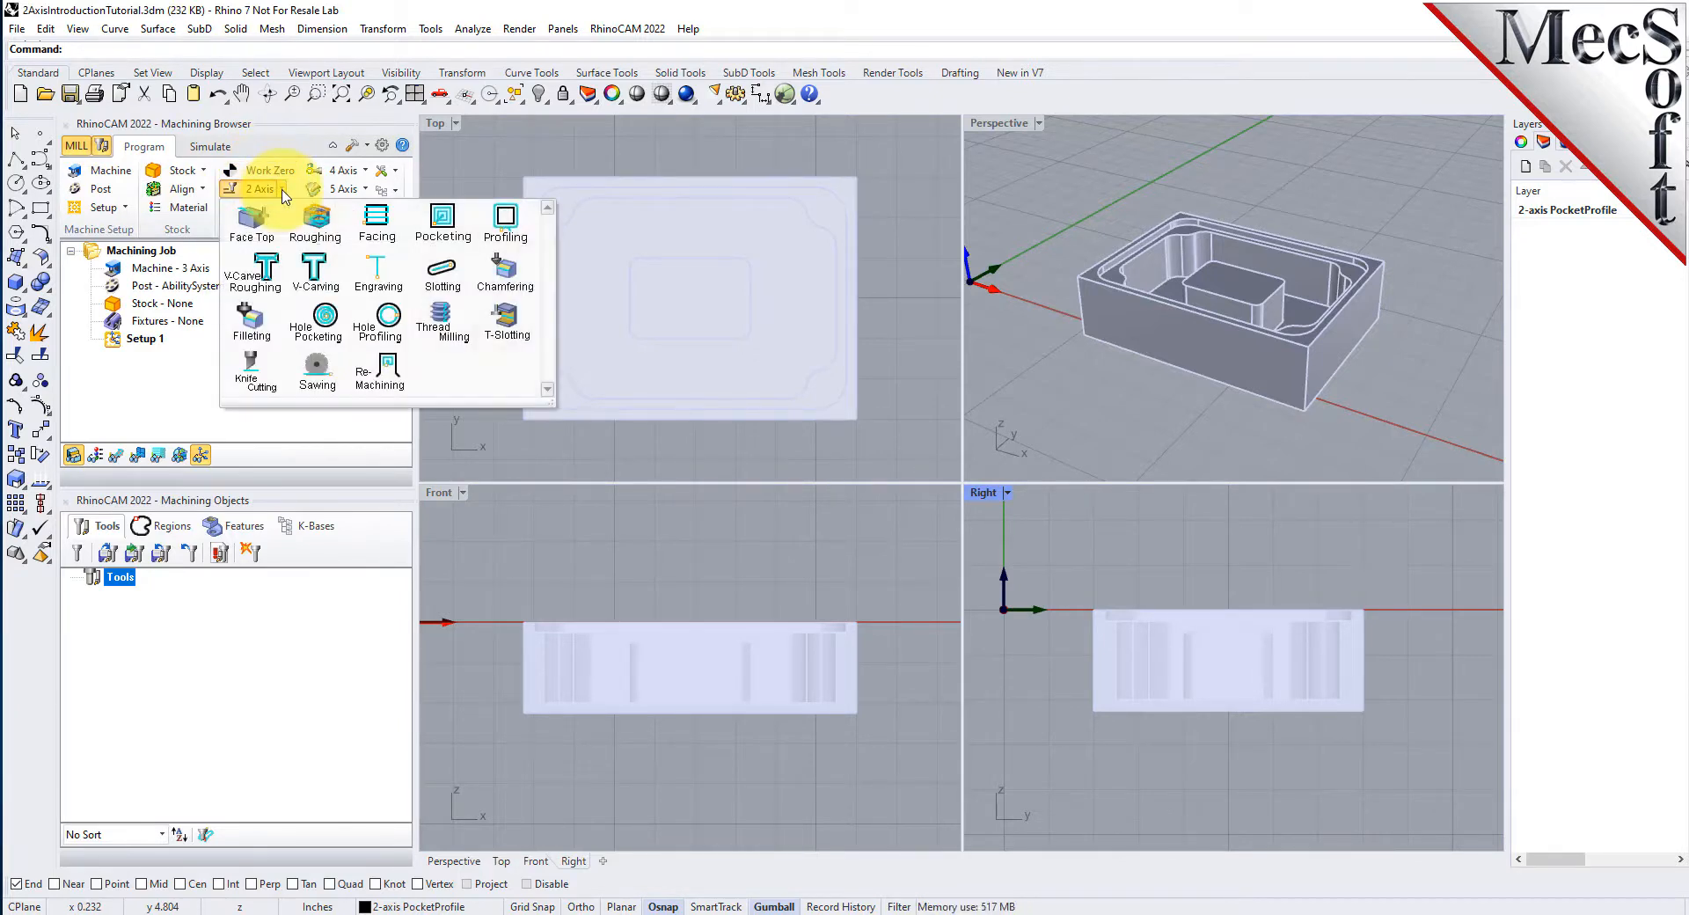
{"action": "left_click", "coordinate": [606, 494]}
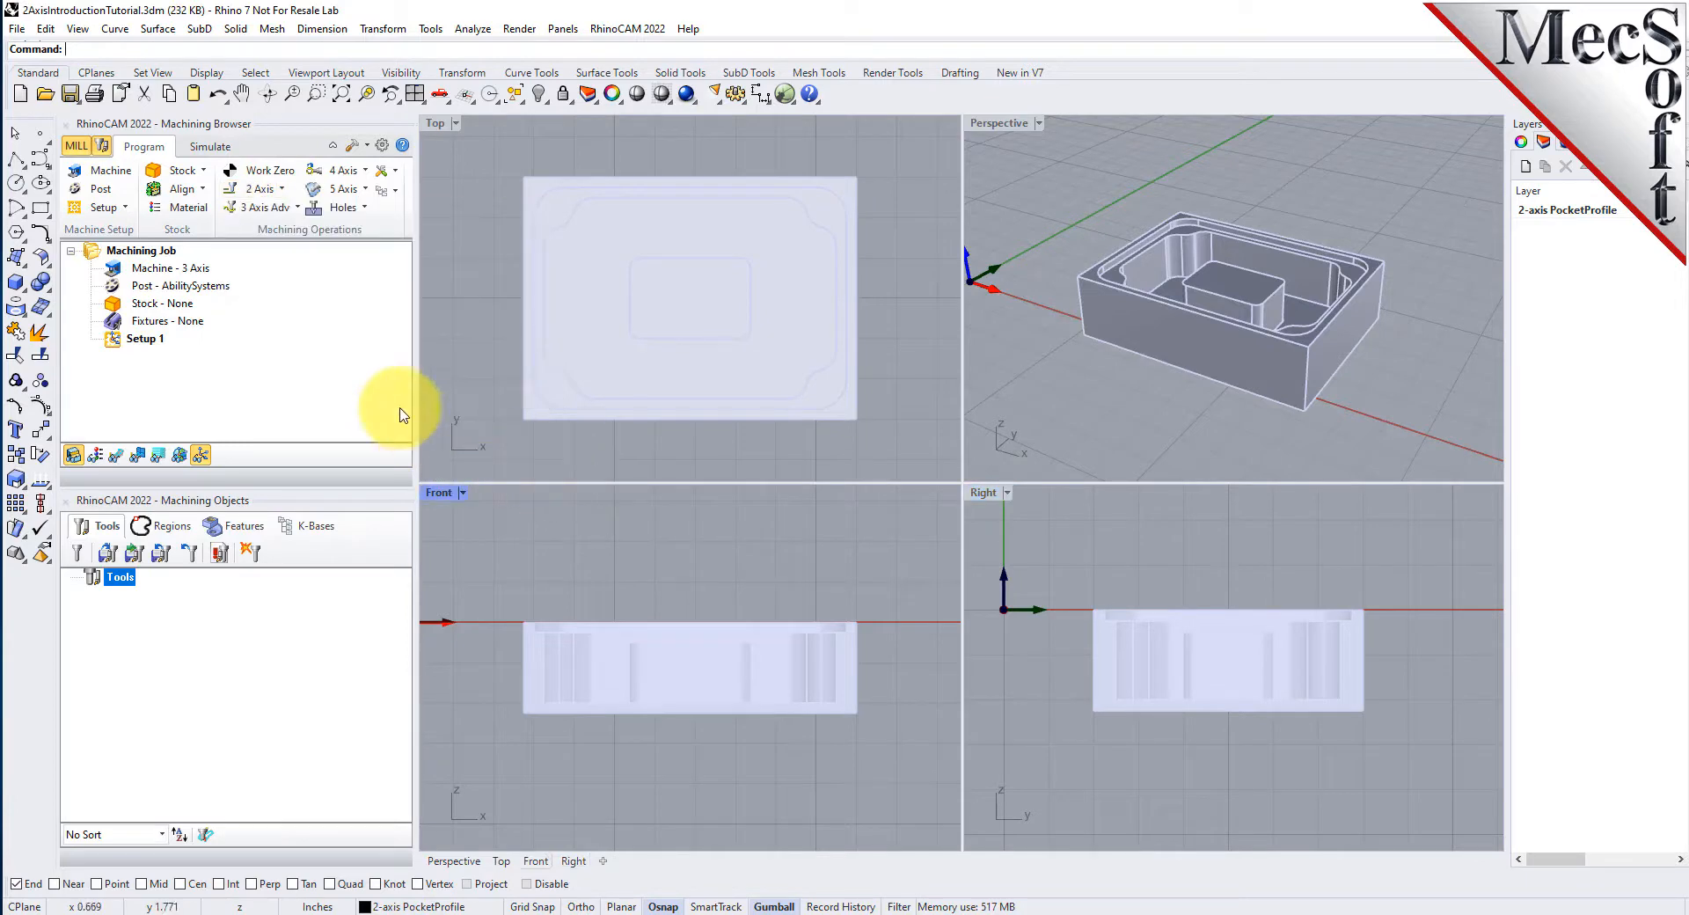
- Define the machine tool manually with 3 Axis as its number of axes
{"action": "left_click", "coordinate": [120, 176]}
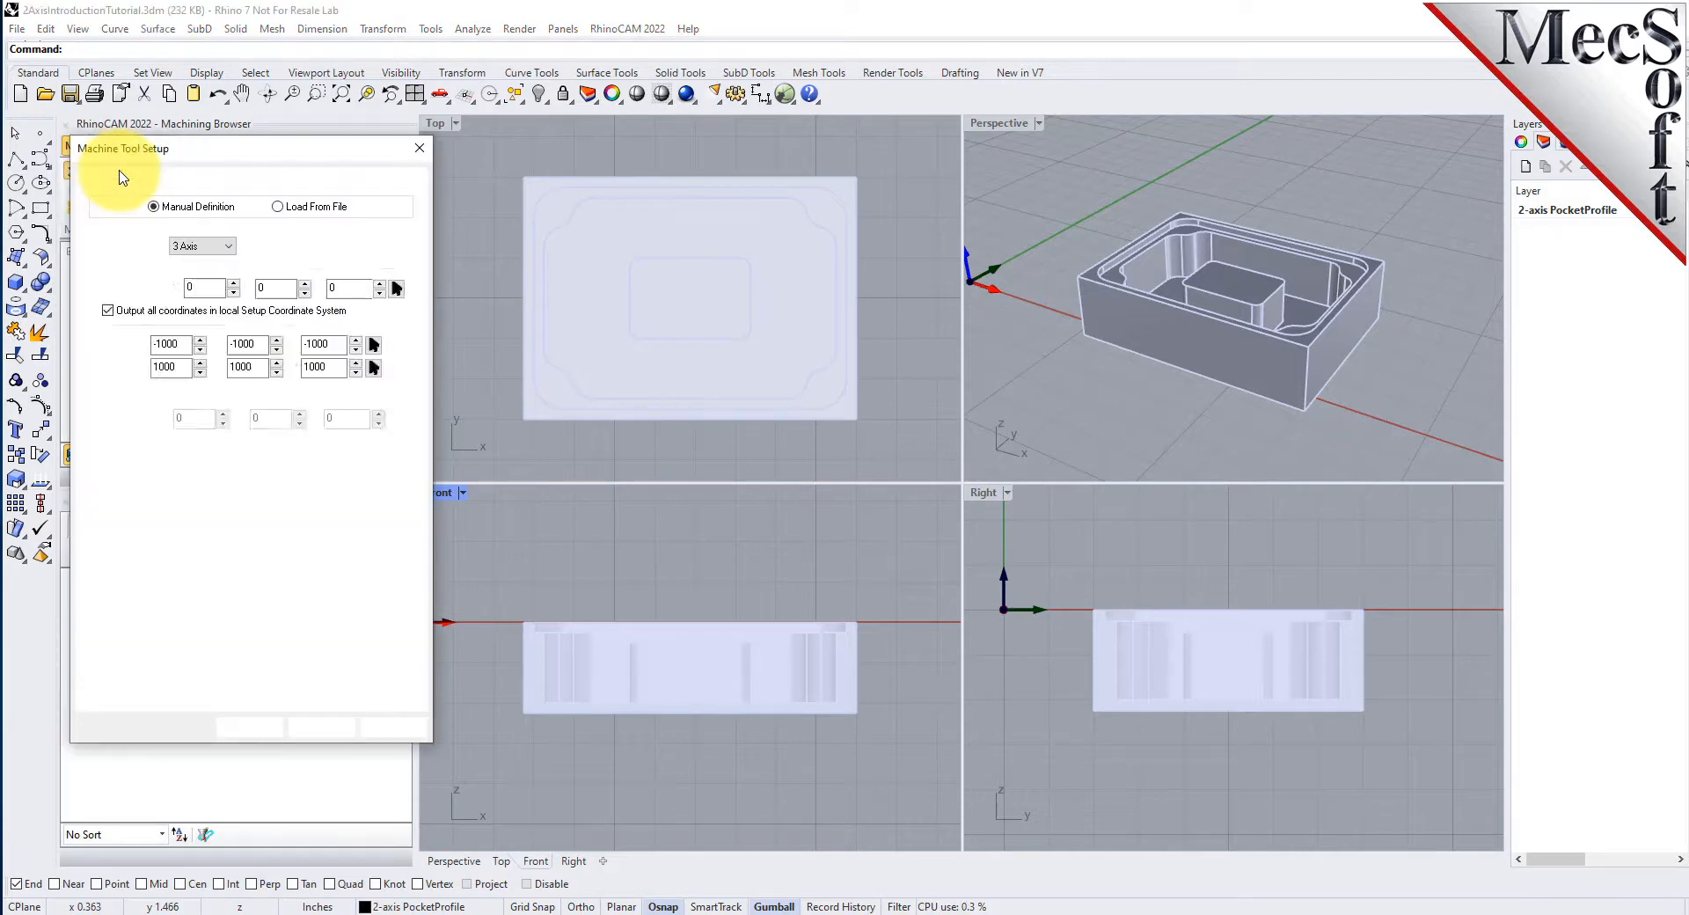
{"action": "left_click_drag", "start_coordinate": [168, 143], "coordinate": [591, 179]}
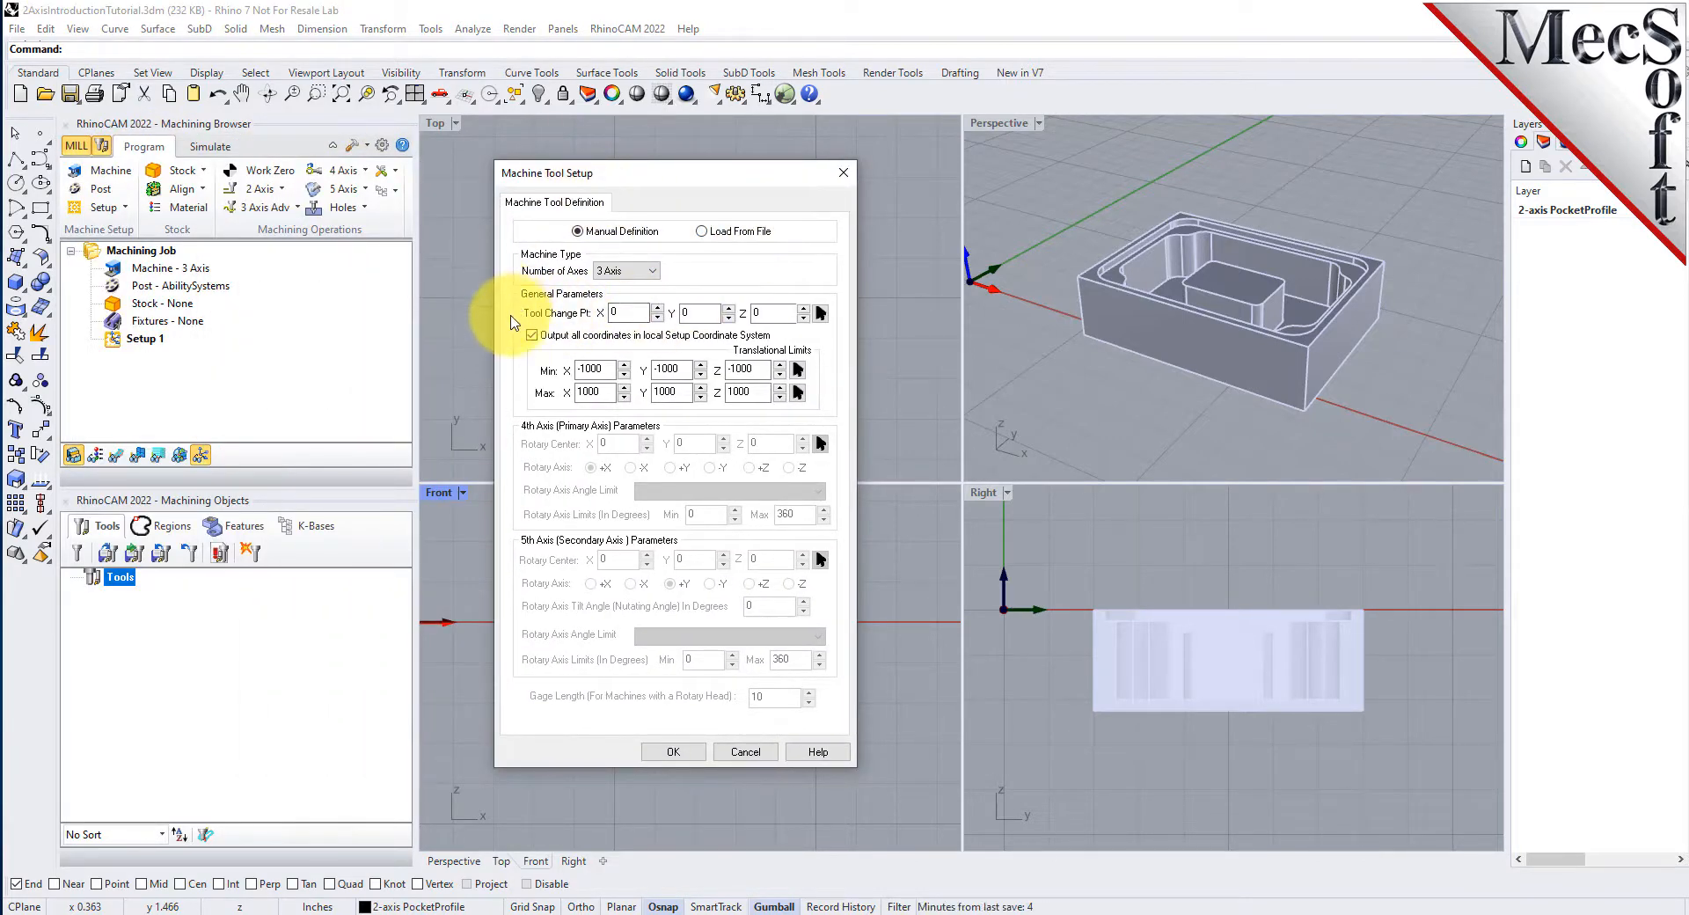
{"action": "left_click", "coordinate": [654, 272]}
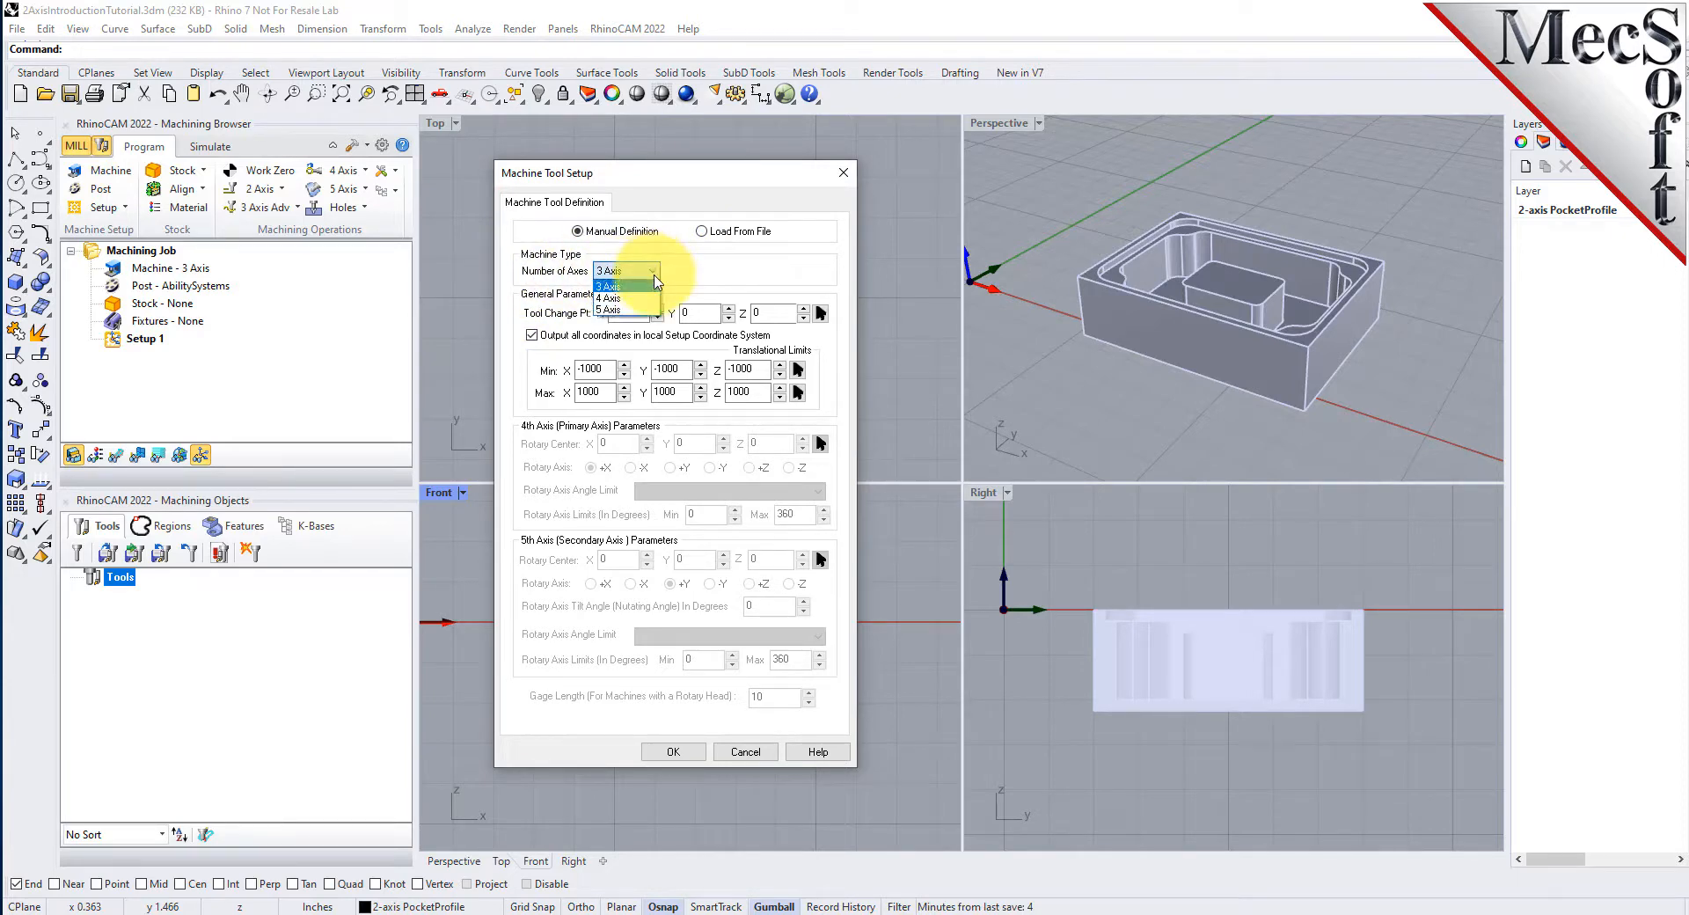
{"action": "left_click", "coordinate": [648, 287]}
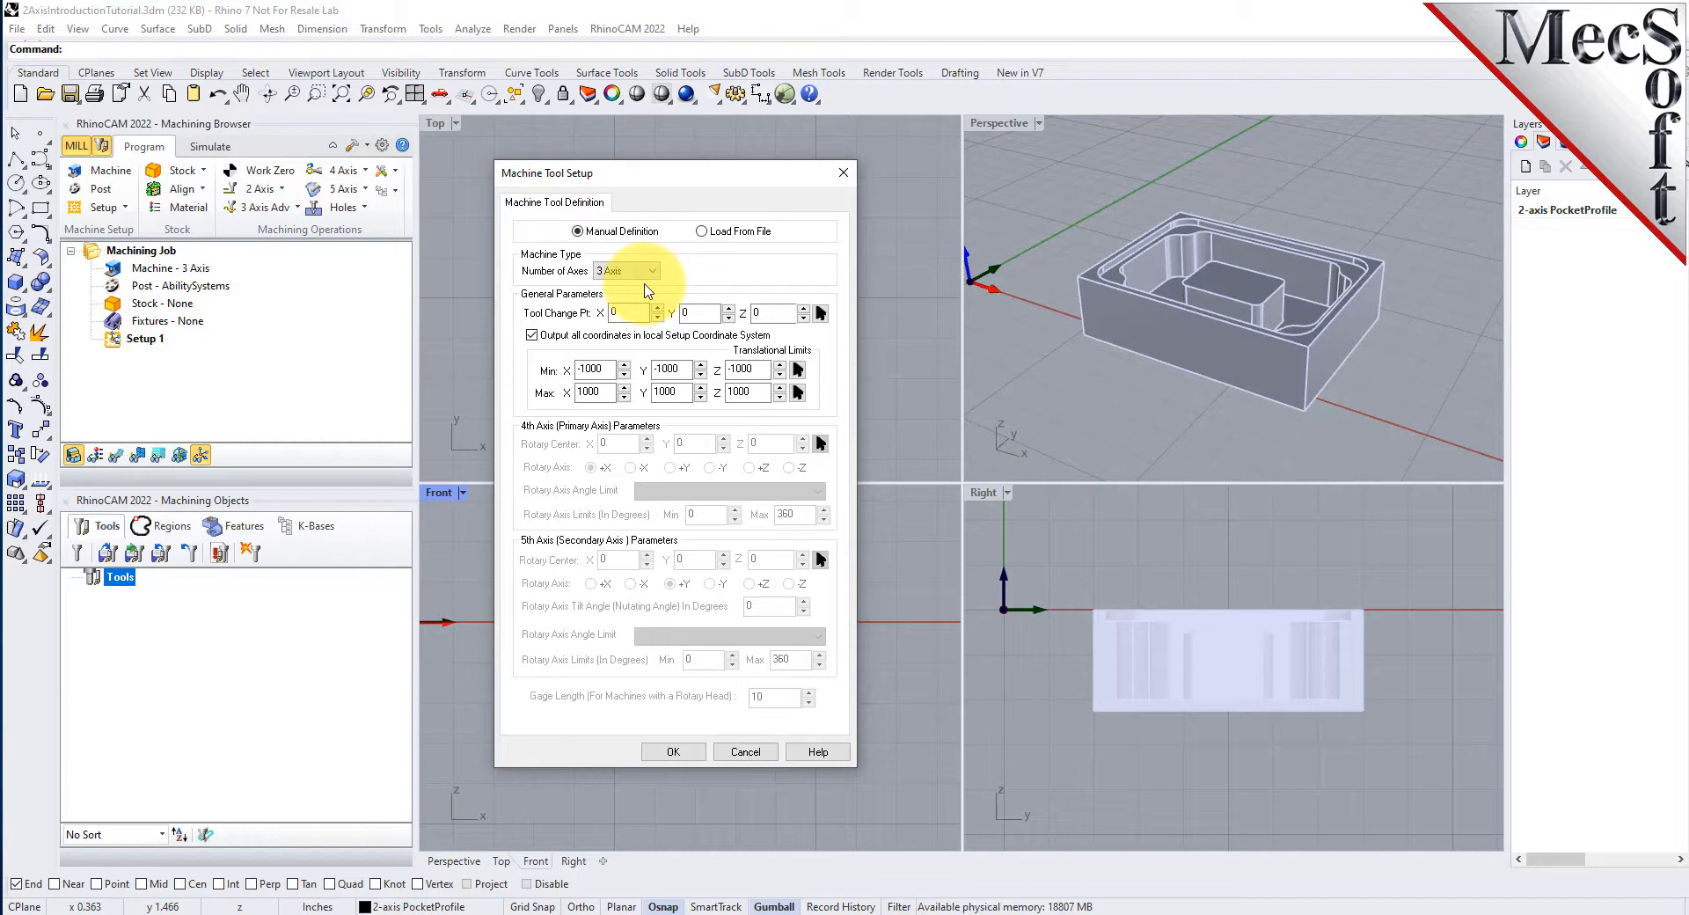
{"action": "left_click", "coordinate": [673, 753]}
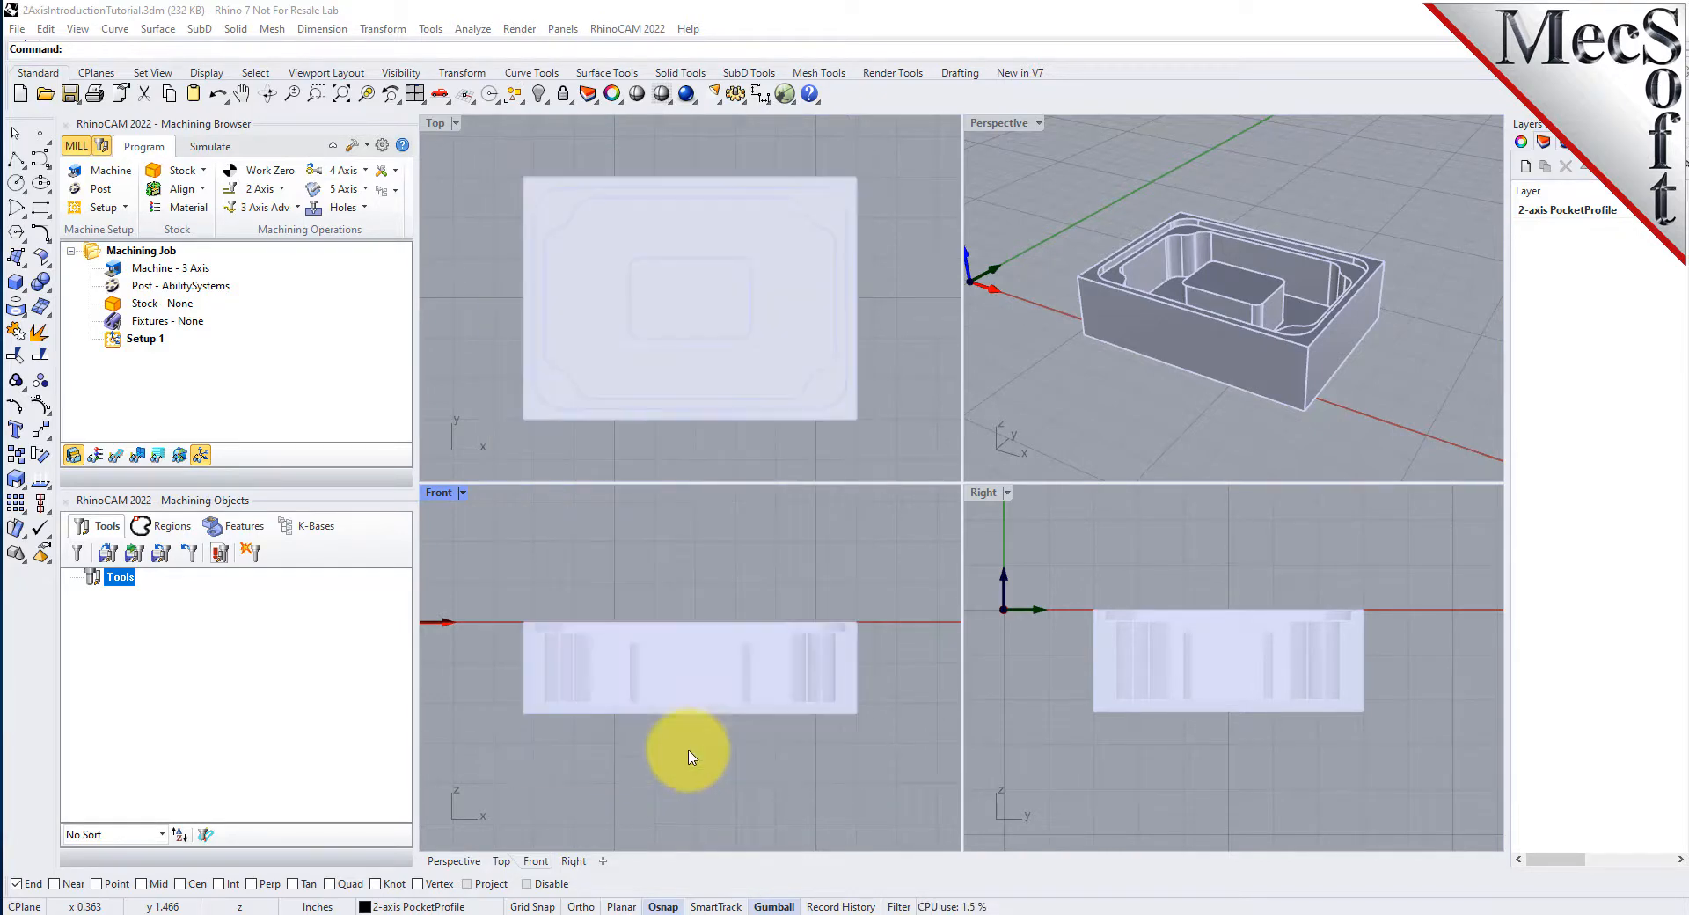
{"action": "left_click", "coordinate": [167, 267]}
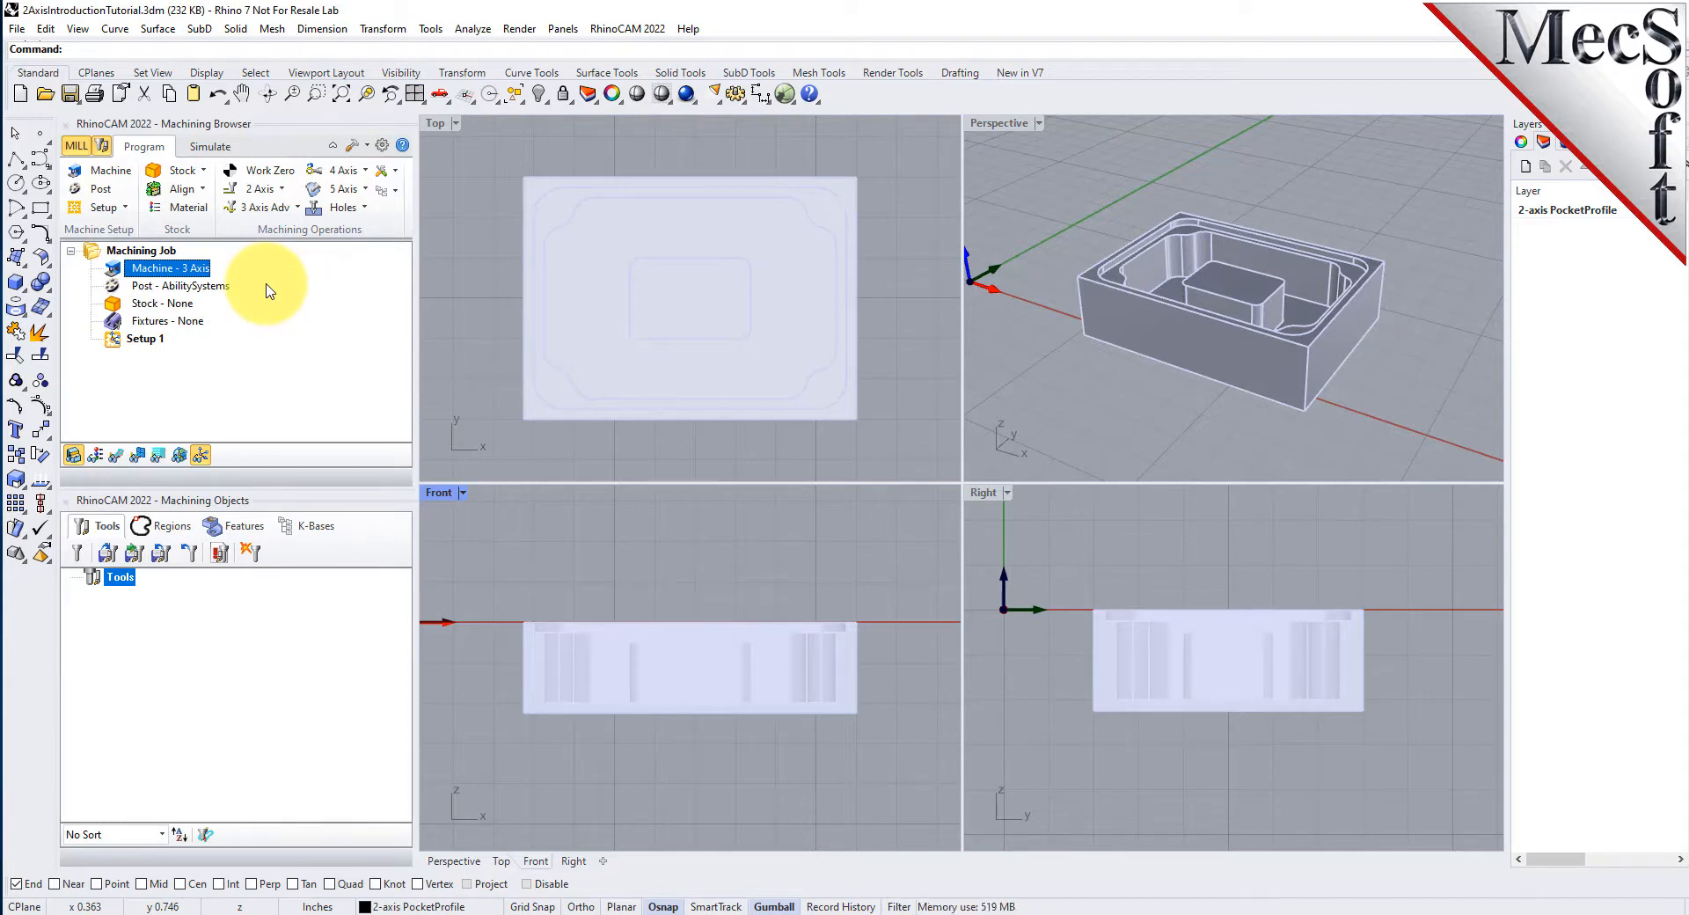
- Set Haas as the current legacy post-processor for the machining job
{"action": "left_click", "coordinate": [103, 192]}
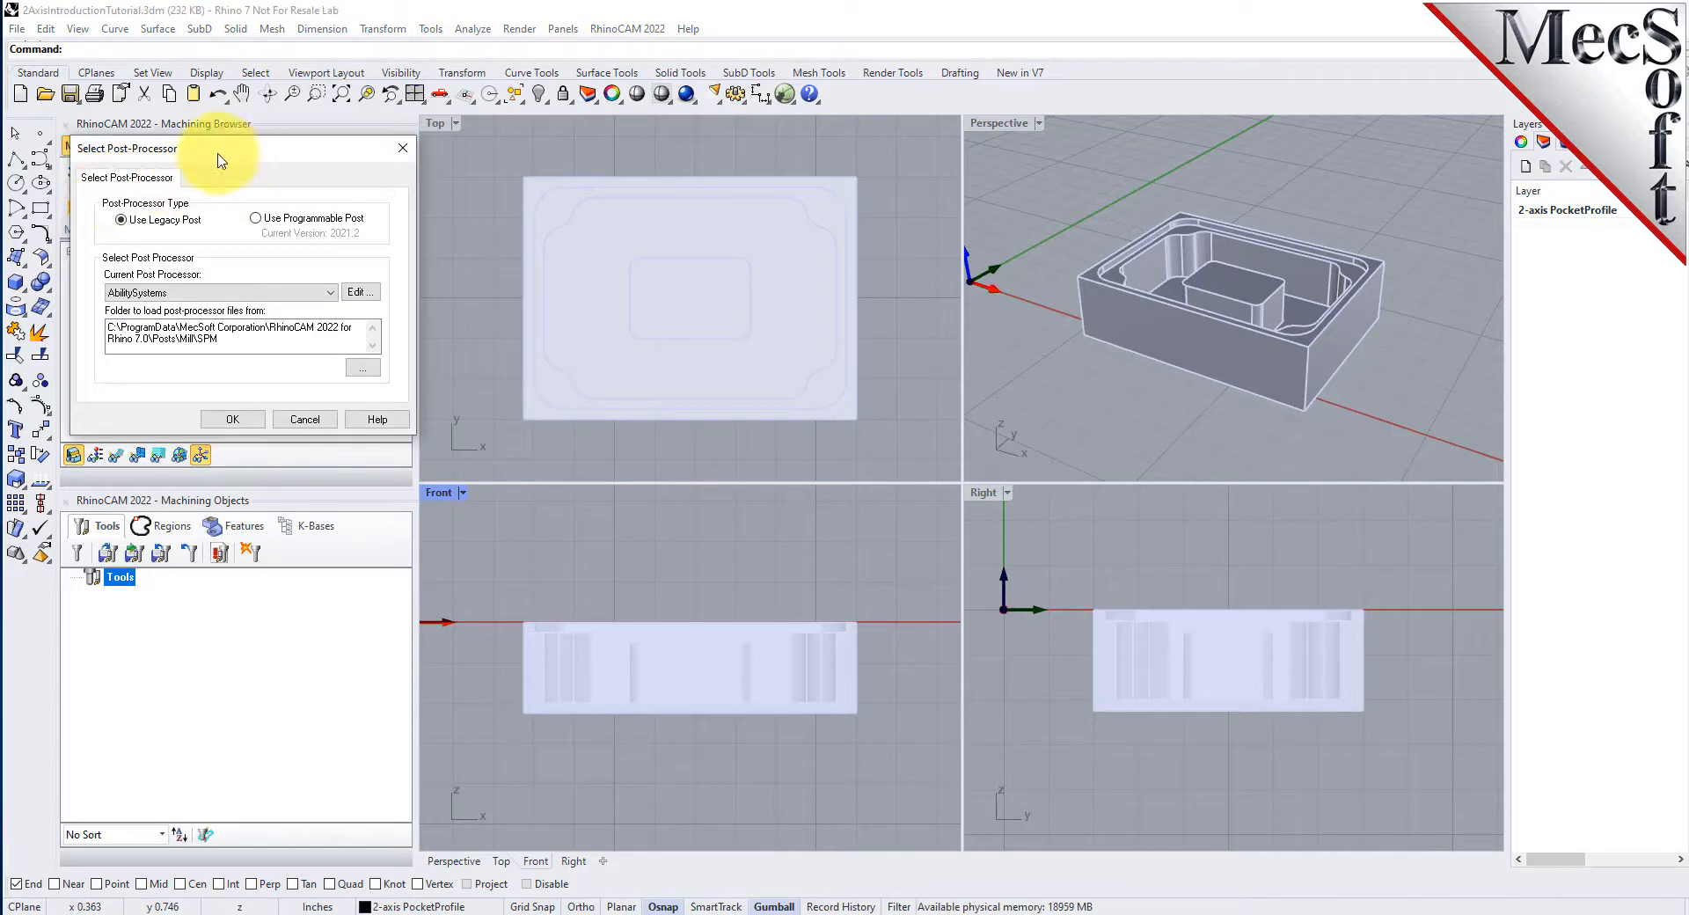
{"action": "left_click_drag", "start_coordinate": [222, 155], "coordinate": [400, 221]}
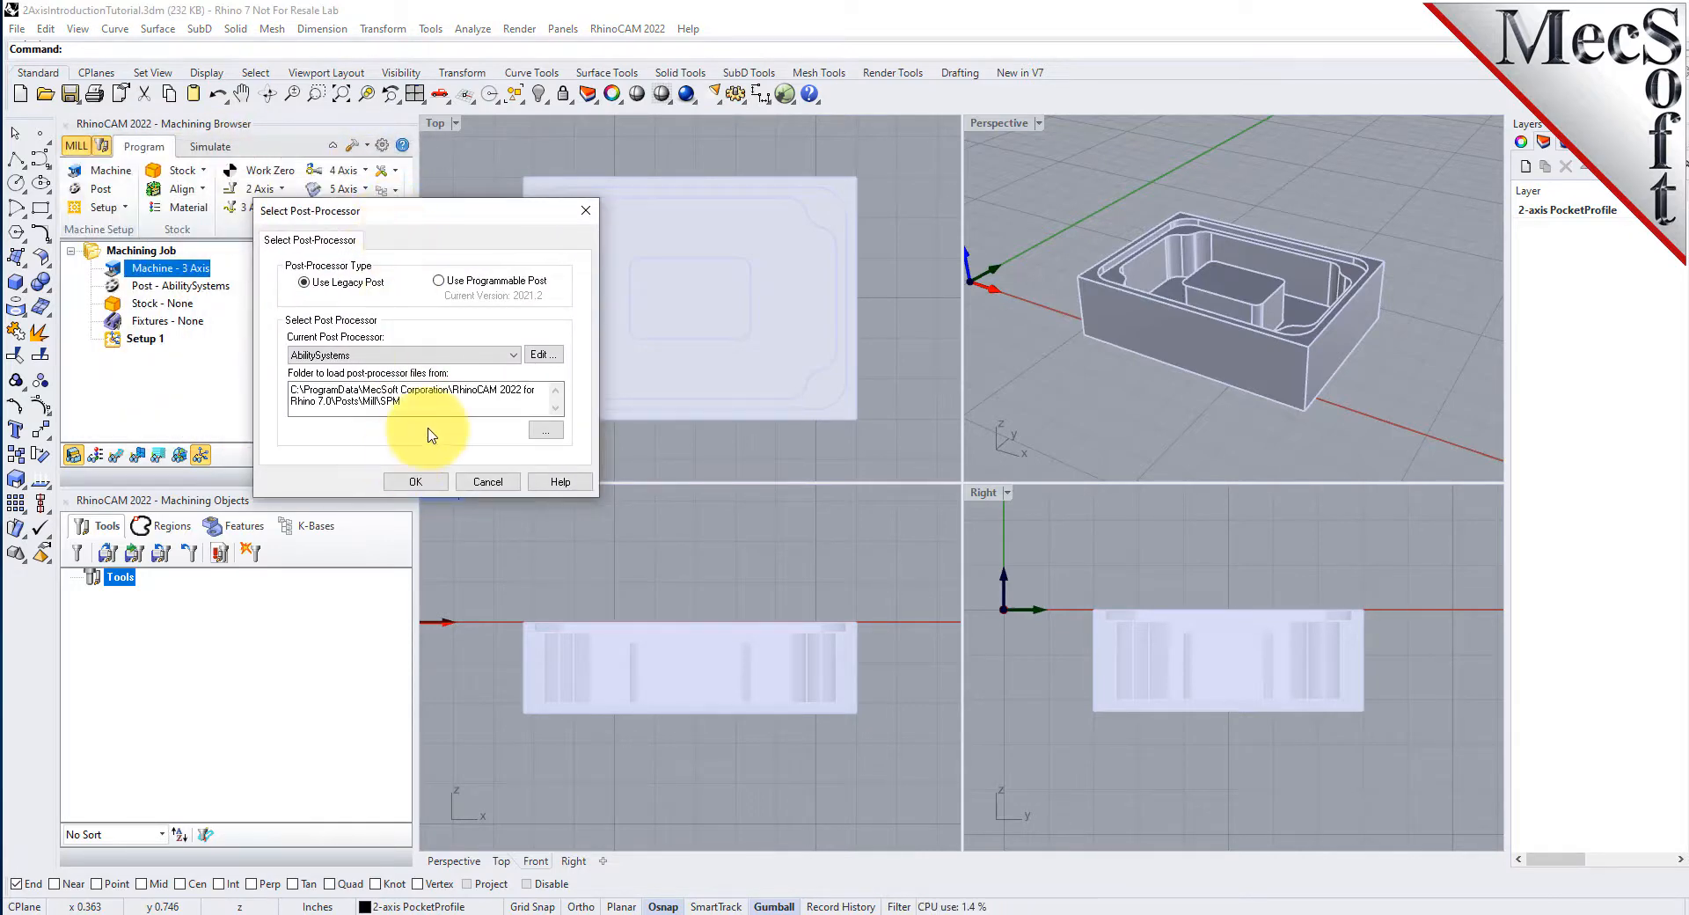
{"action": "left_click", "coordinate": [514, 361]}
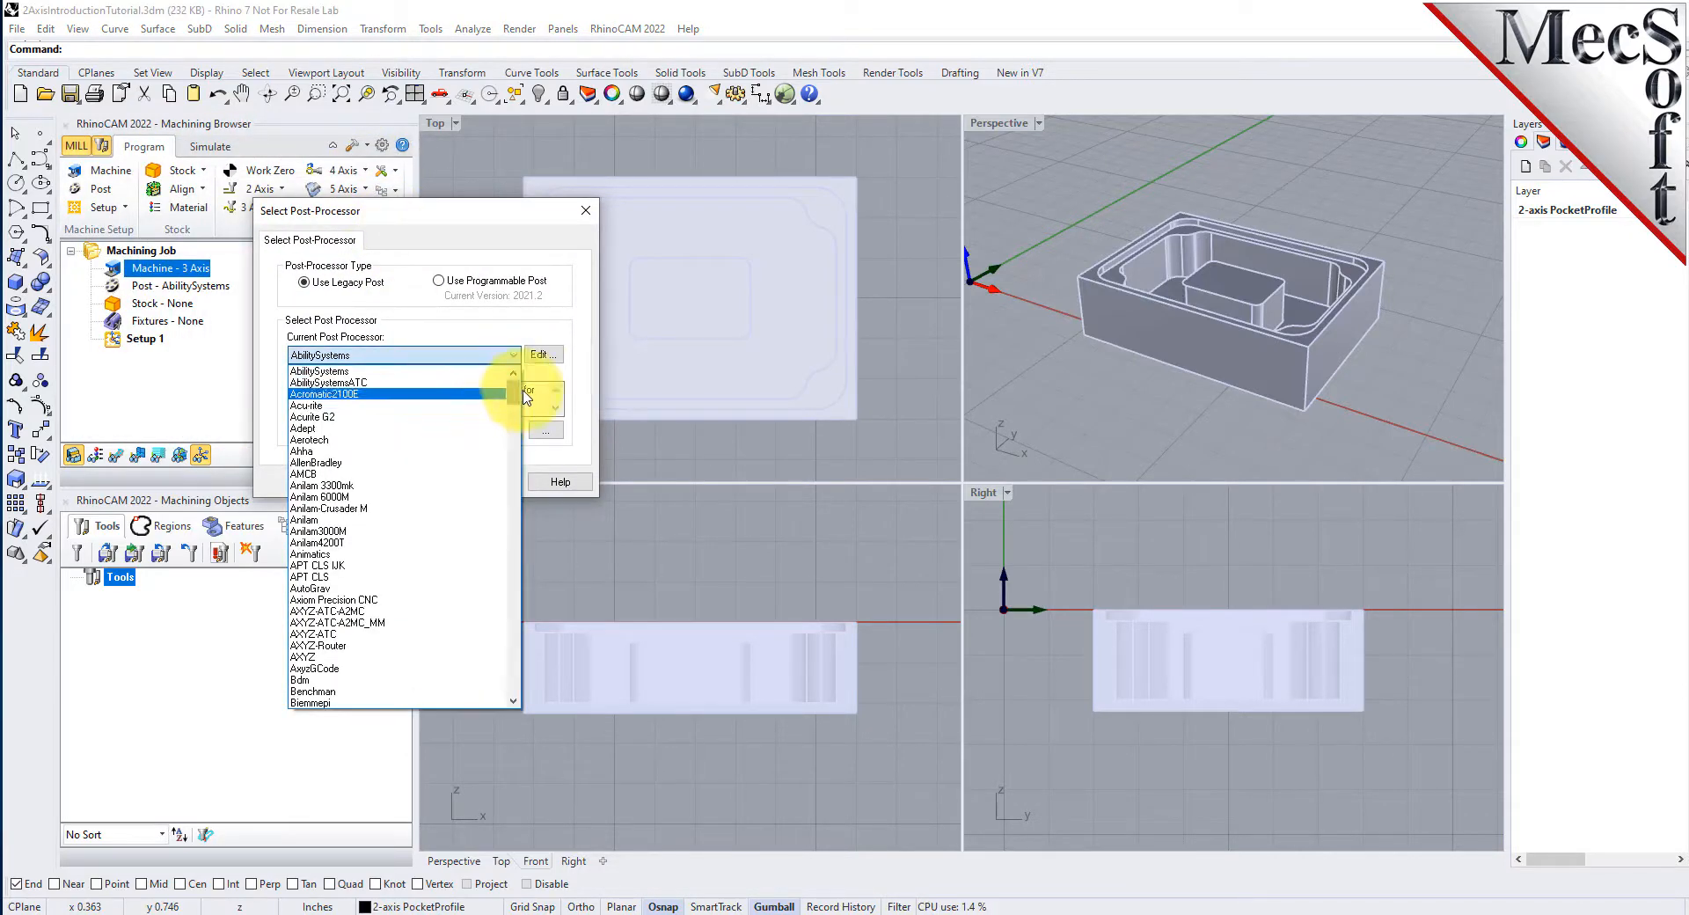
{"action": "left_click", "coordinate": [506, 356]}
{"action": "left_click", "coordinate": [504, 356]}
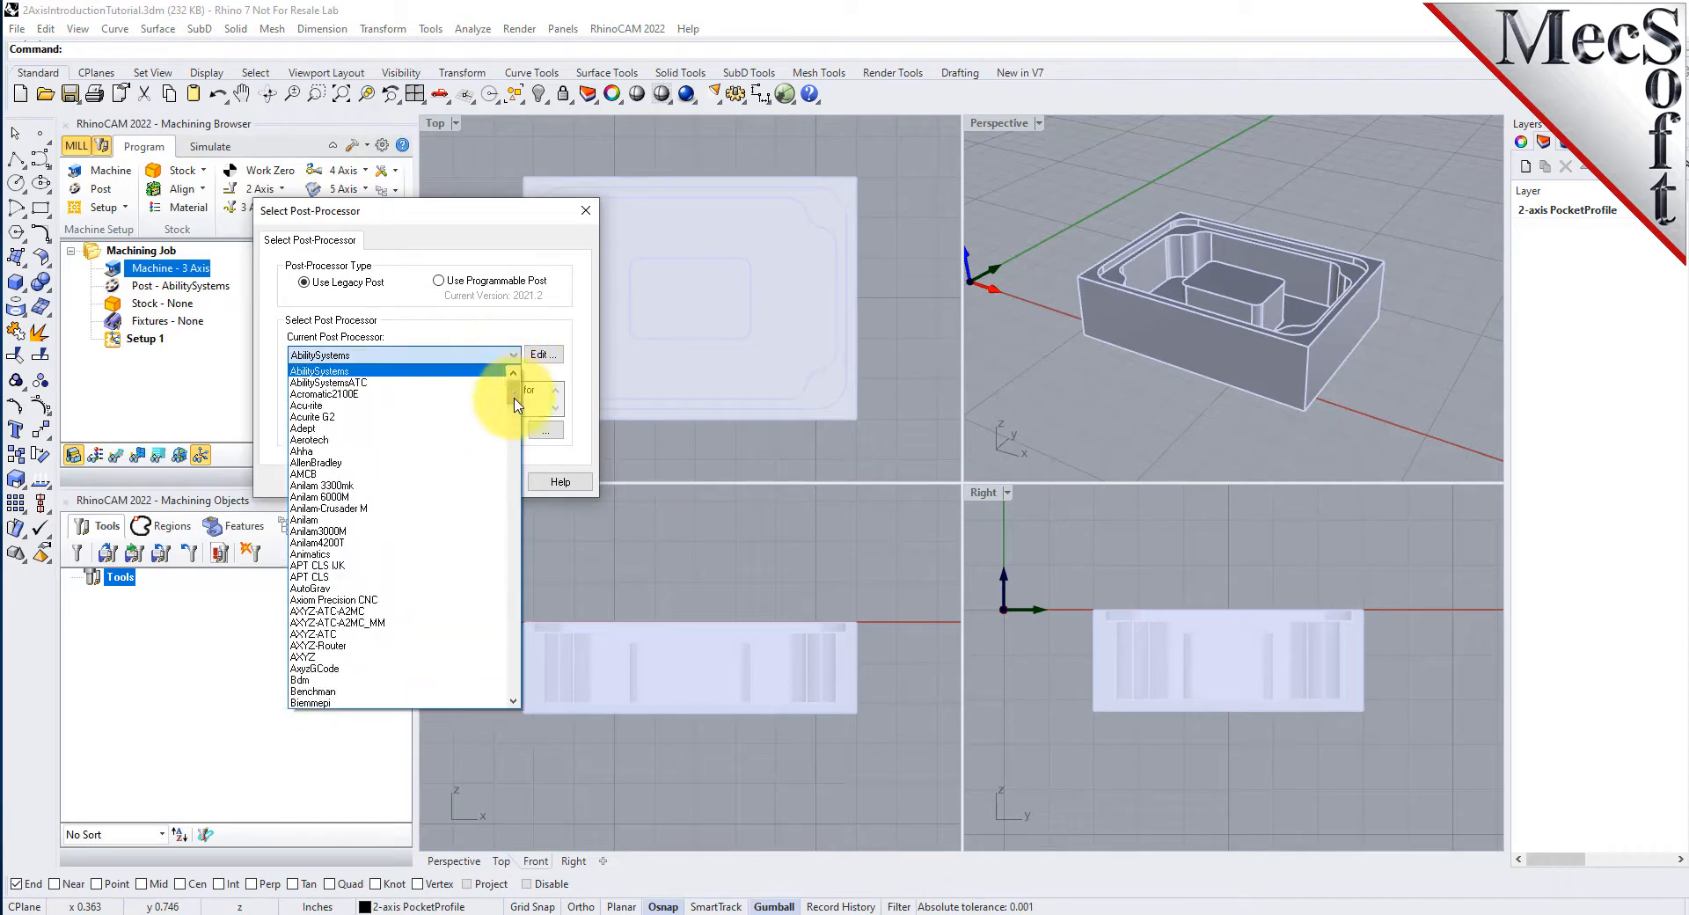
{"action": "left_click_drag", "start_coordinate": [513, 396], "coordinate": [510, 520]}
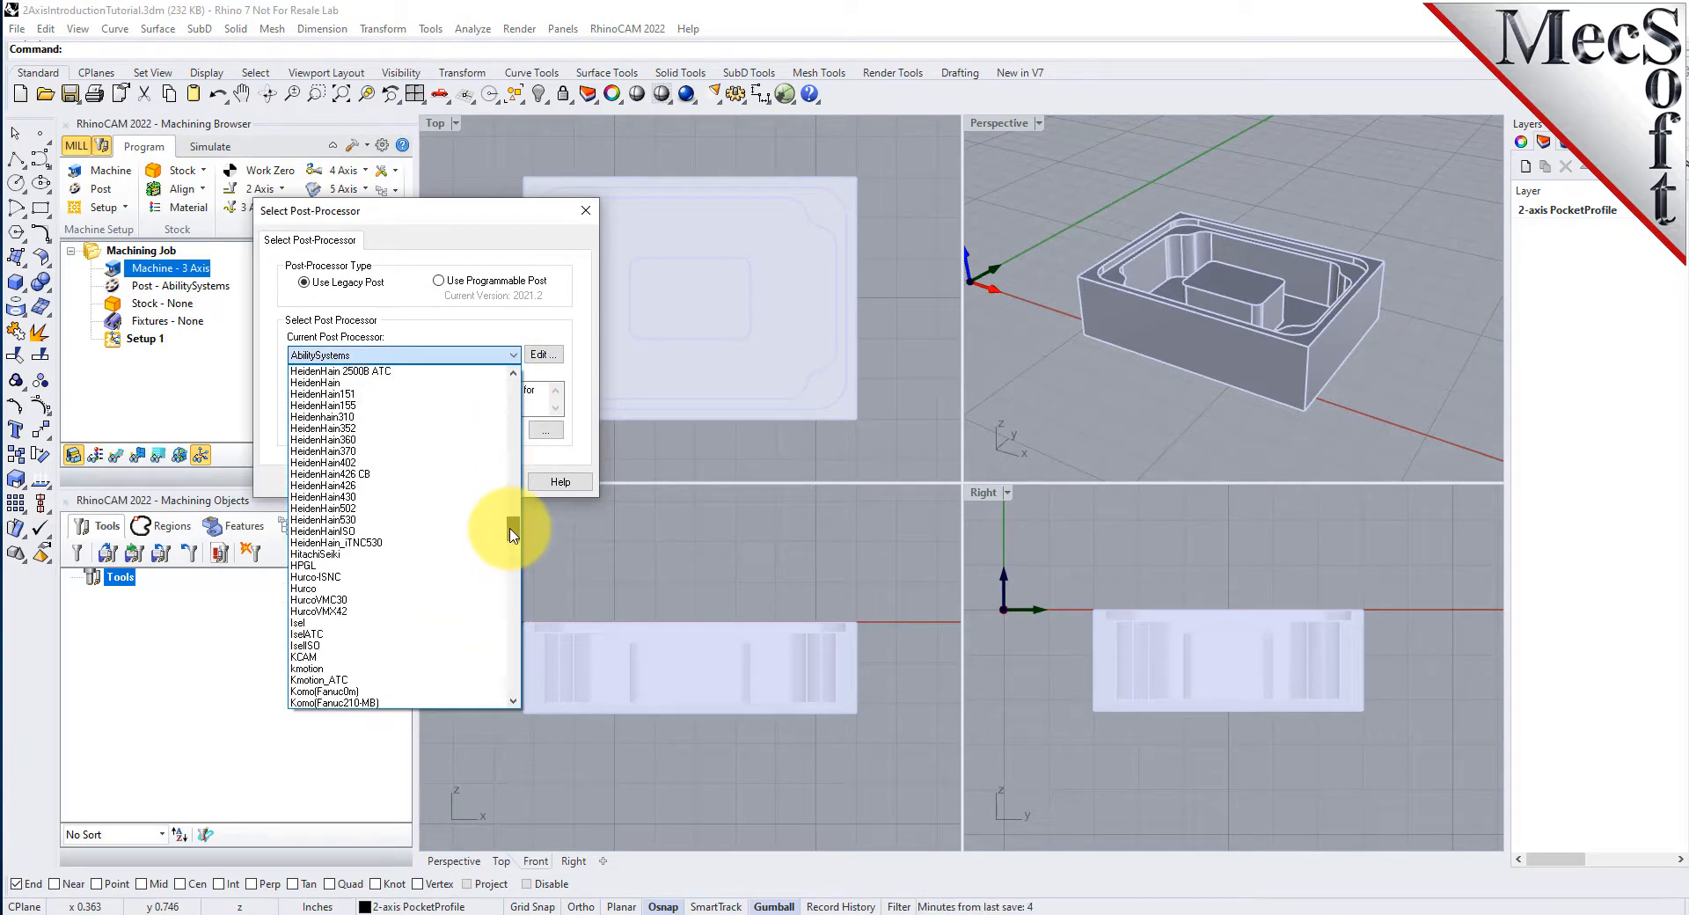
{"action": "scroll", "coordinate": [352, 500], "scroll_direction": "up", "scroll_amount": 5}
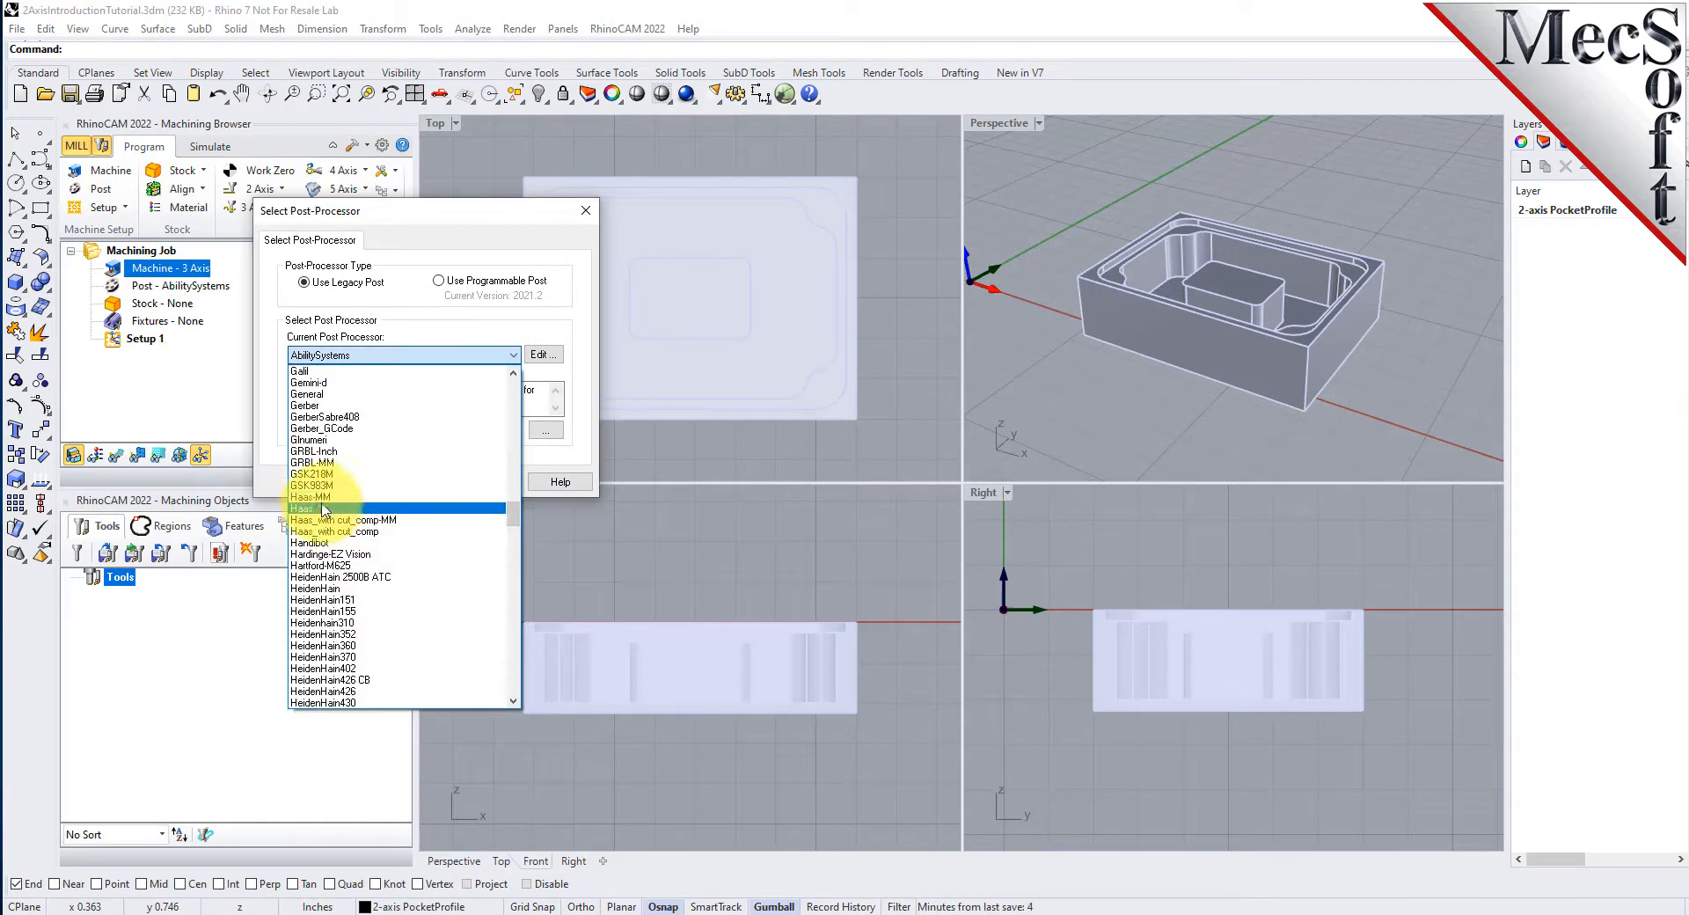
{"action": "left_click", "coordinate": [330, 498]}
{"action": "left_click", "coordinate": [421, 482]}
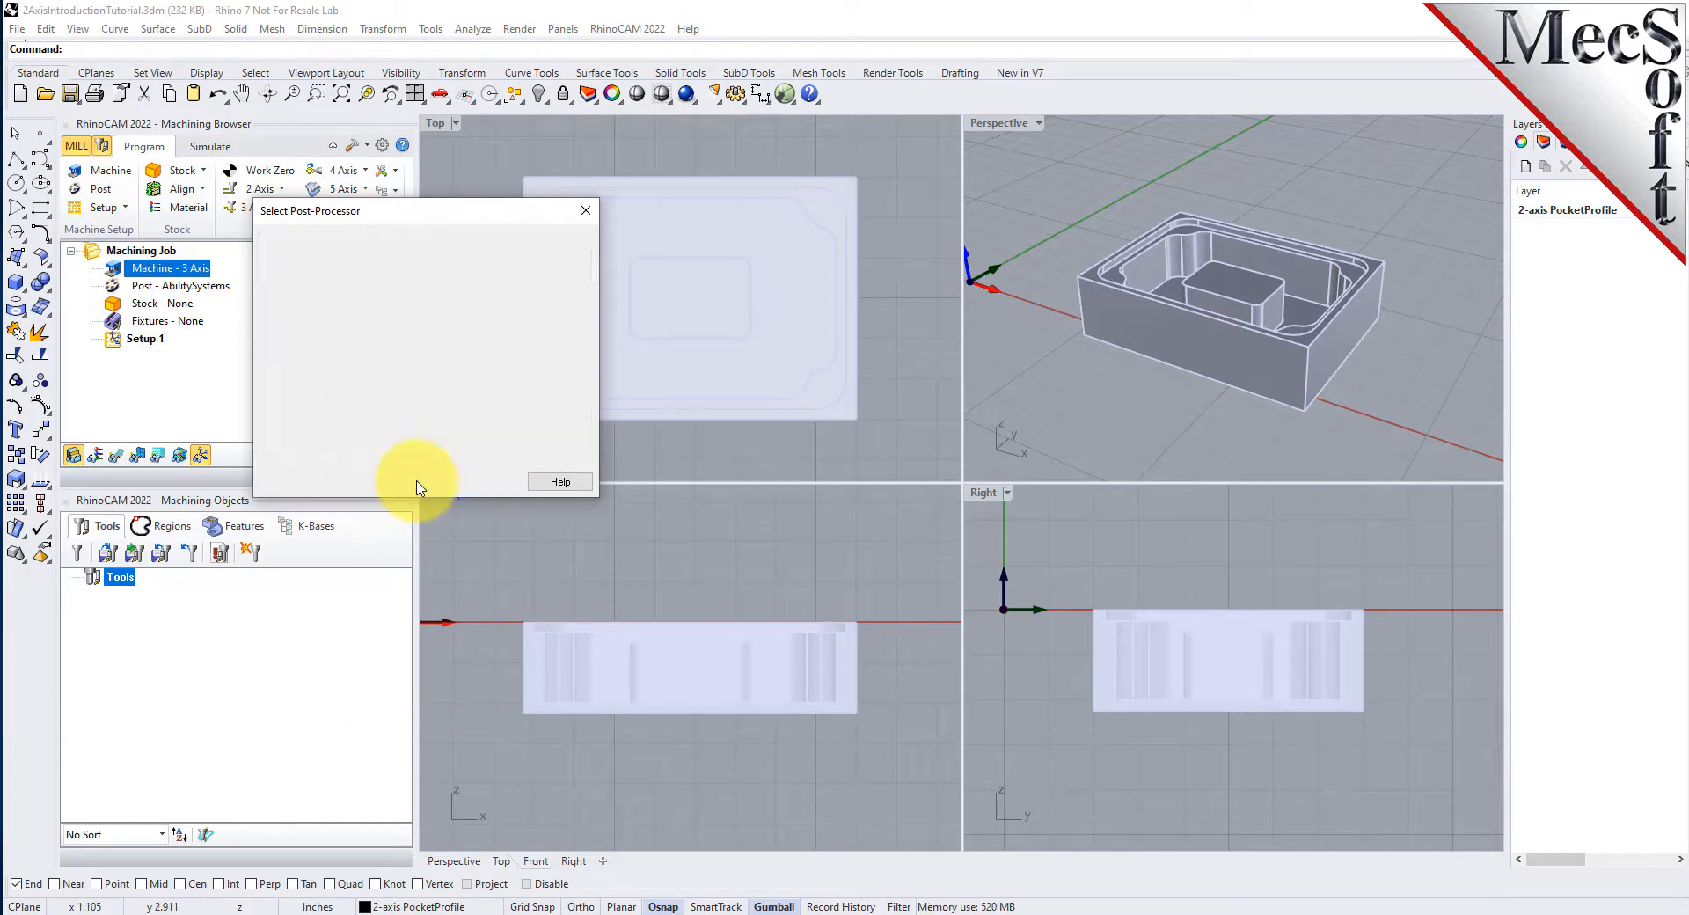
- Set the posted file extension to .nc in the Post Processor preferences
{"action": "left_click", "coordinate": [381, 146]}
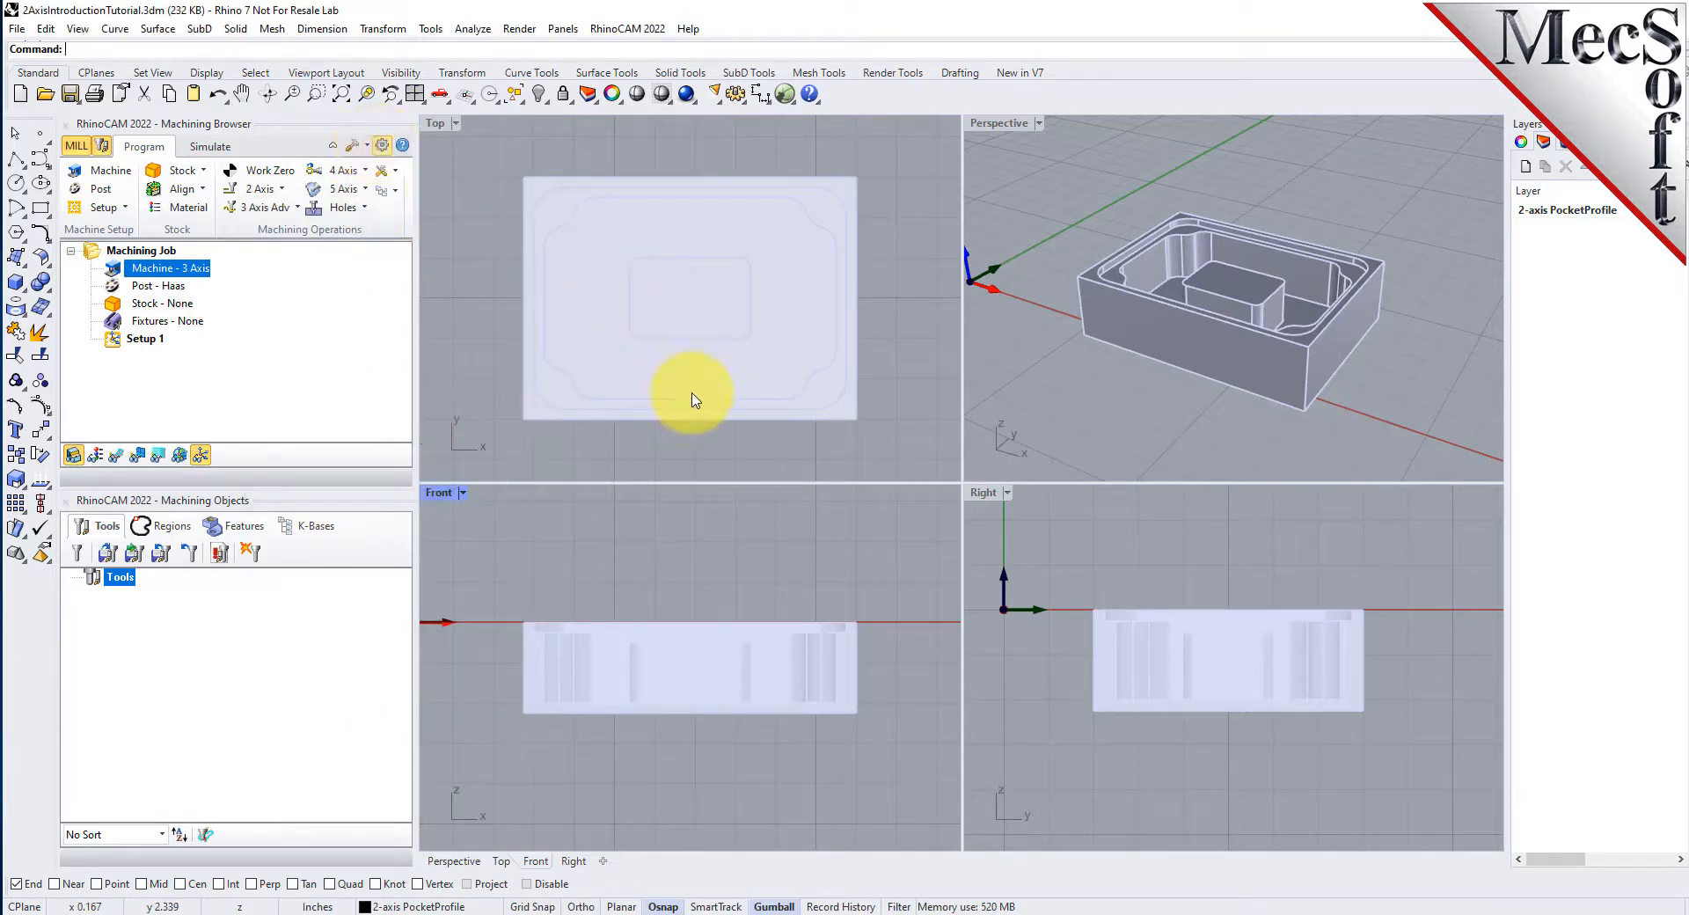
{"action": "left_click", "coordinate": [683, 427]}
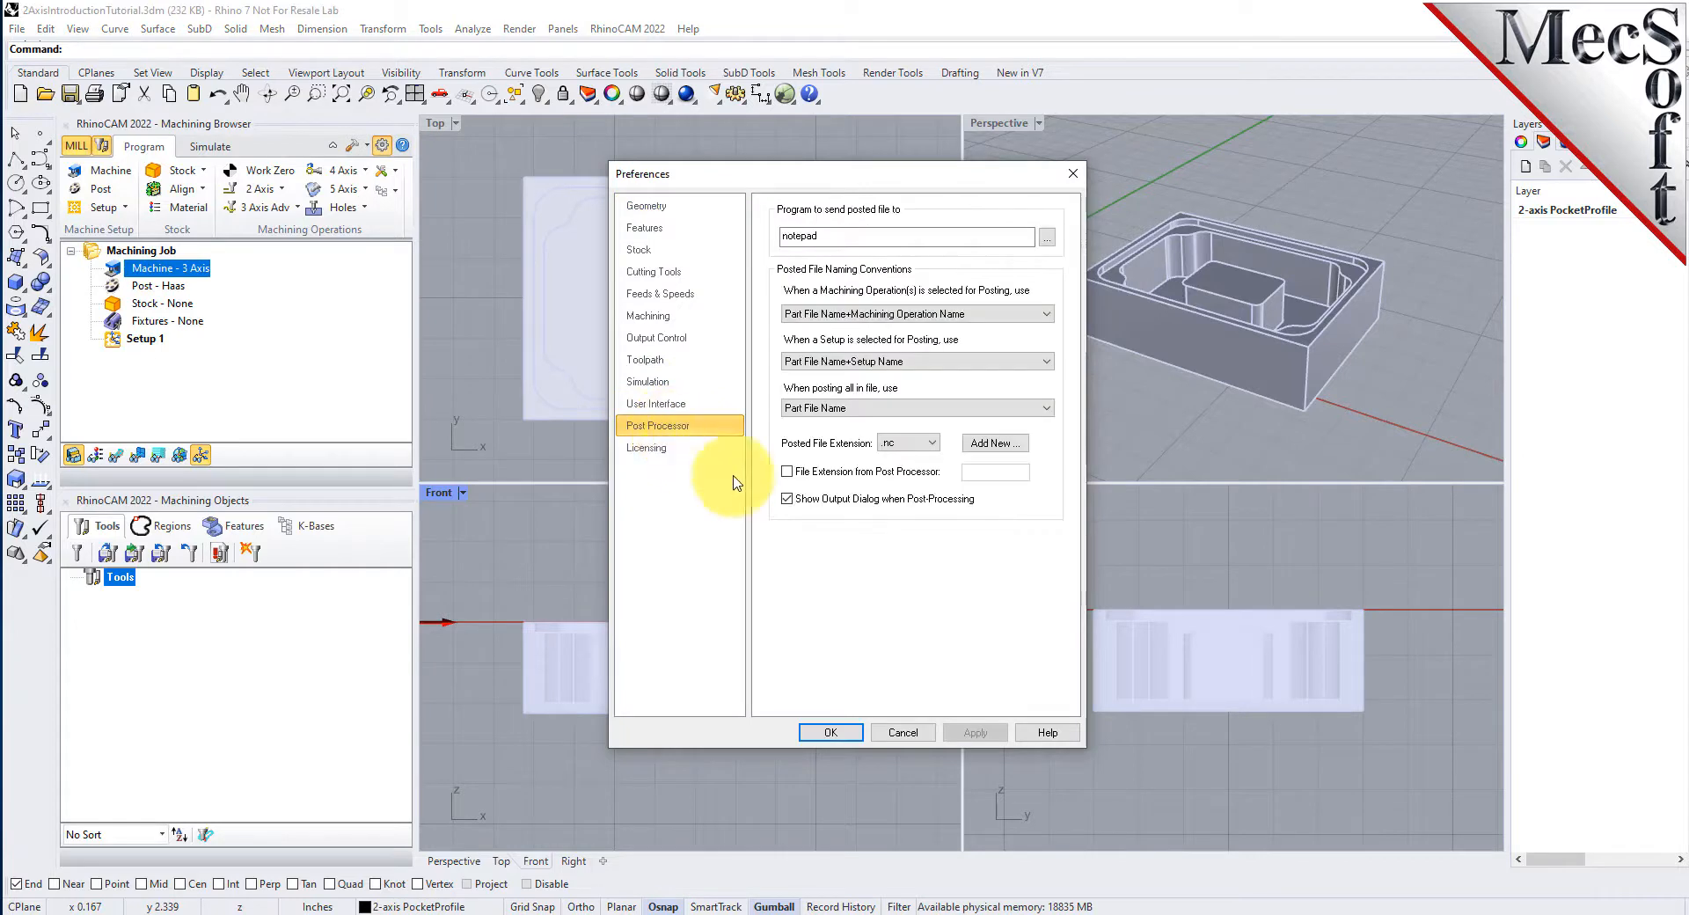
{"action": "left_click", "coordinate": [932, 444]}
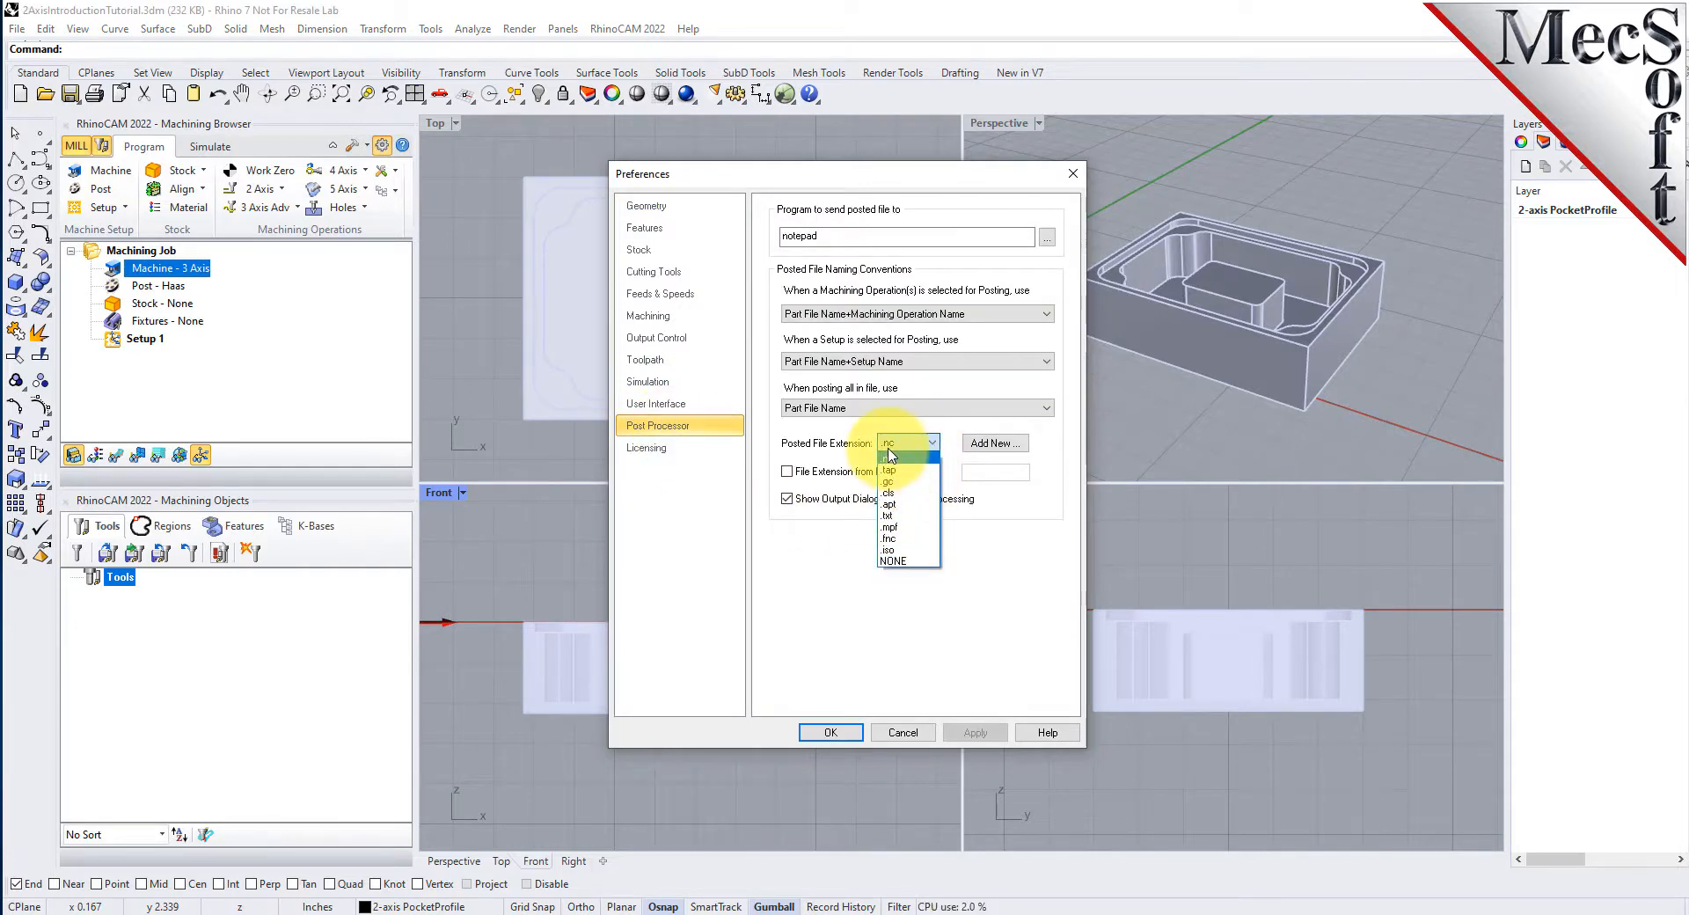
{"action": "left_click", "coordinate": [889, 456]}
{"action": "left_click", "coordinate": [832, 730]}
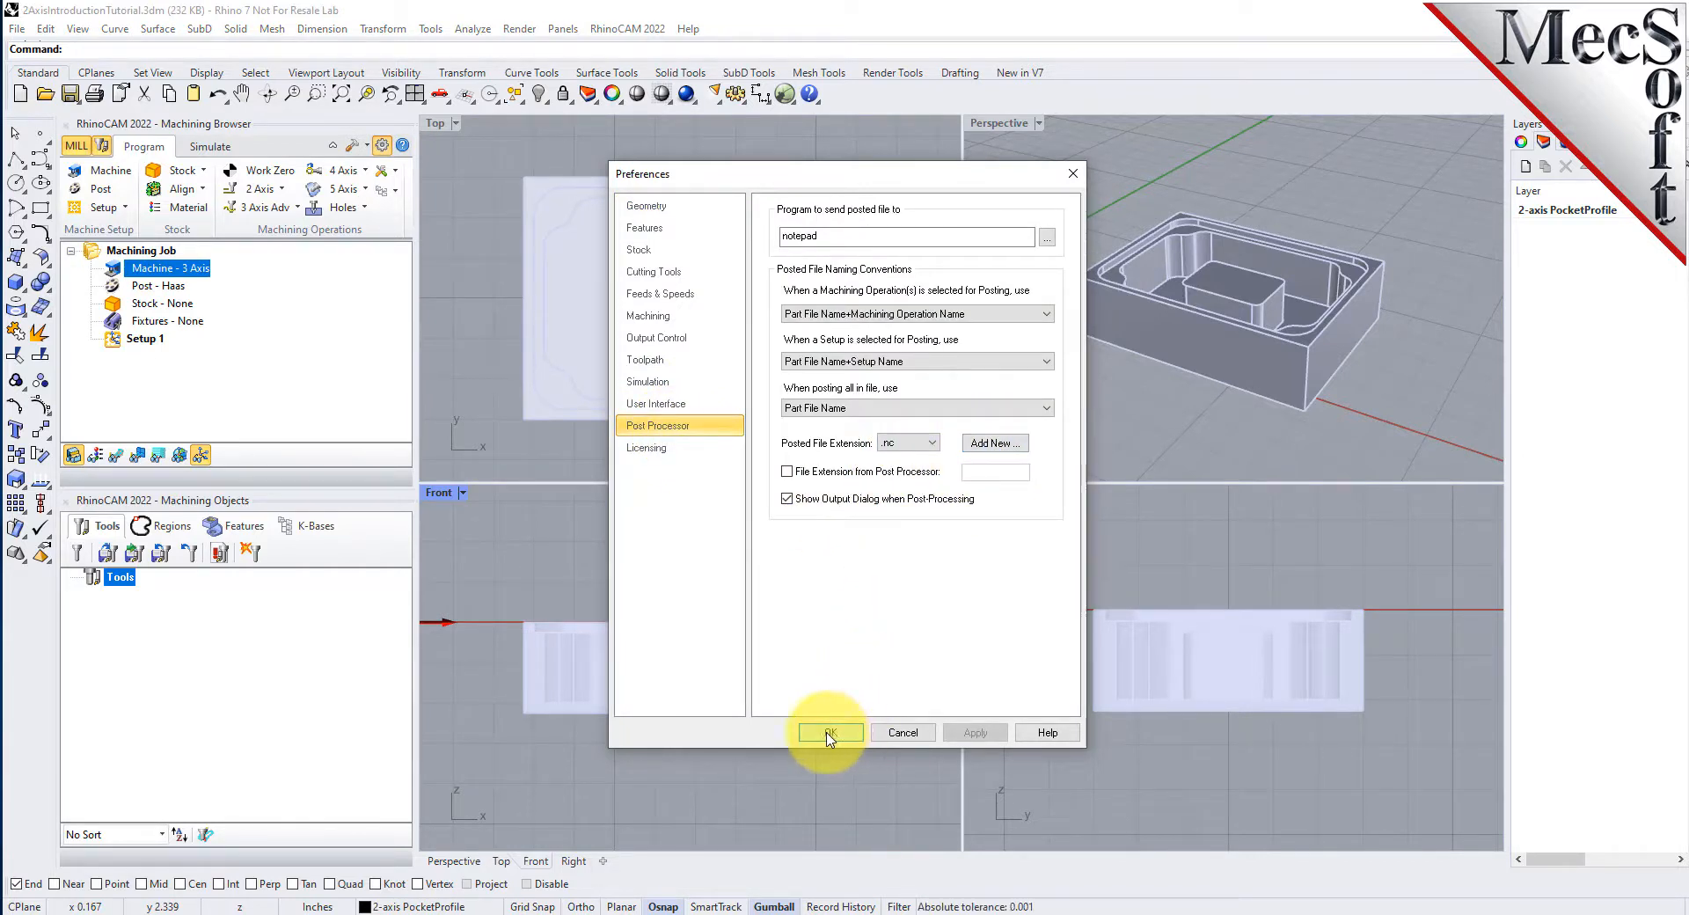
{"action": "left_click", "coordinate": [158, 285]}
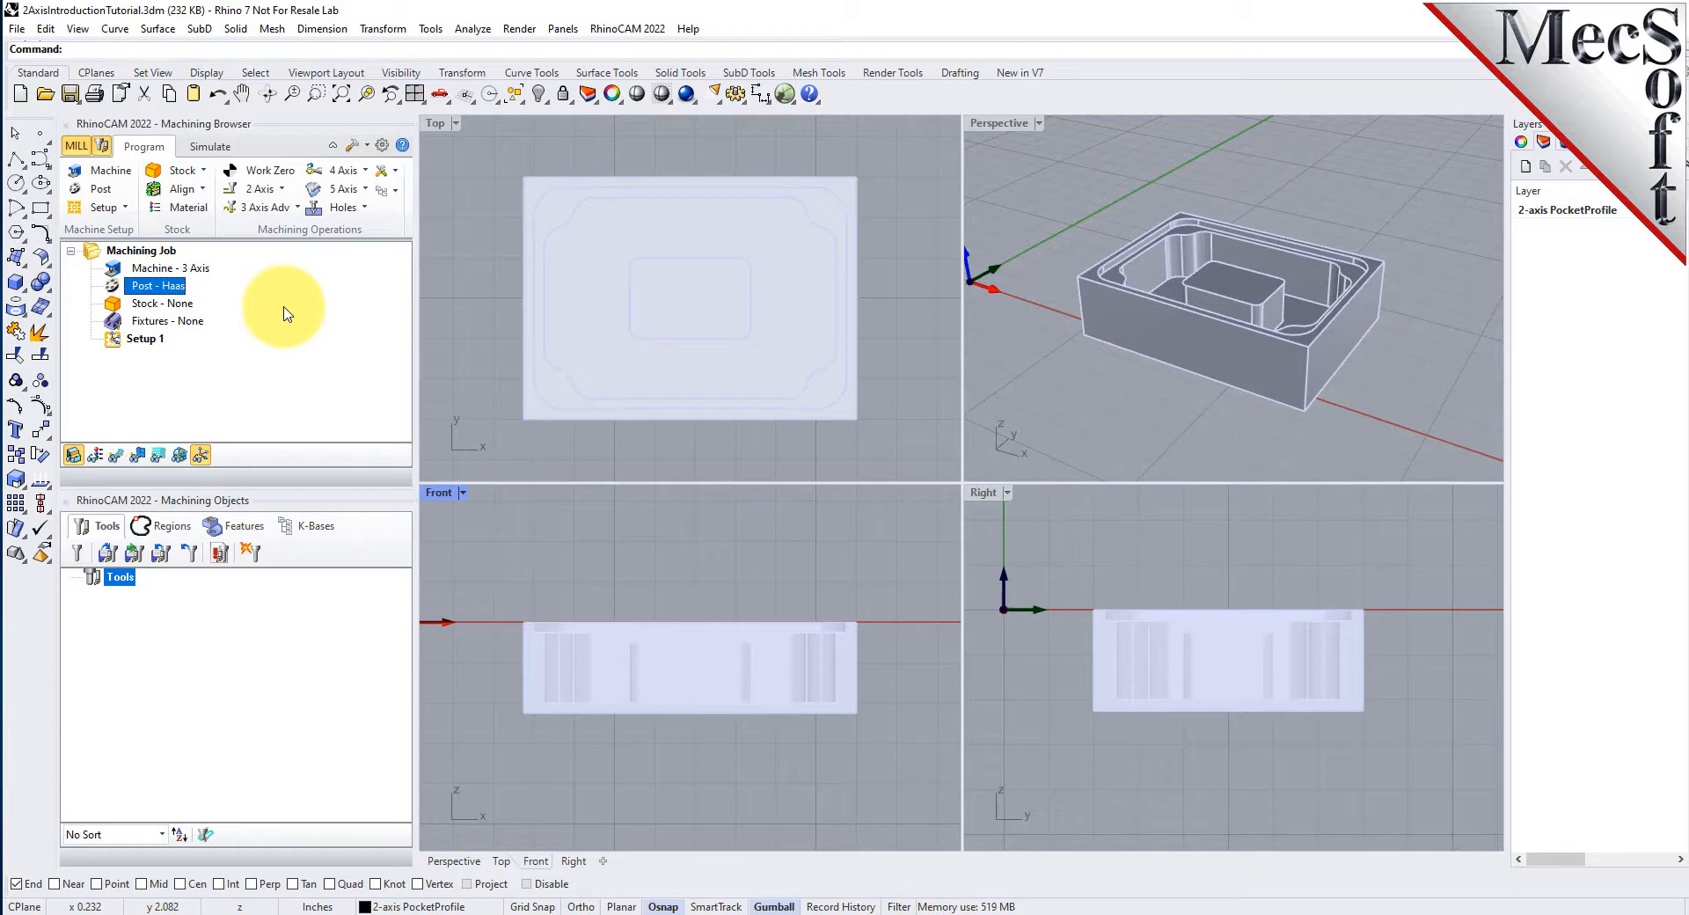
- Select Setup 1, enlarge the Machining Browser and show the part in a maximized Perspective viewport
{"action": "left_click", "coordinate": [139, 339]}
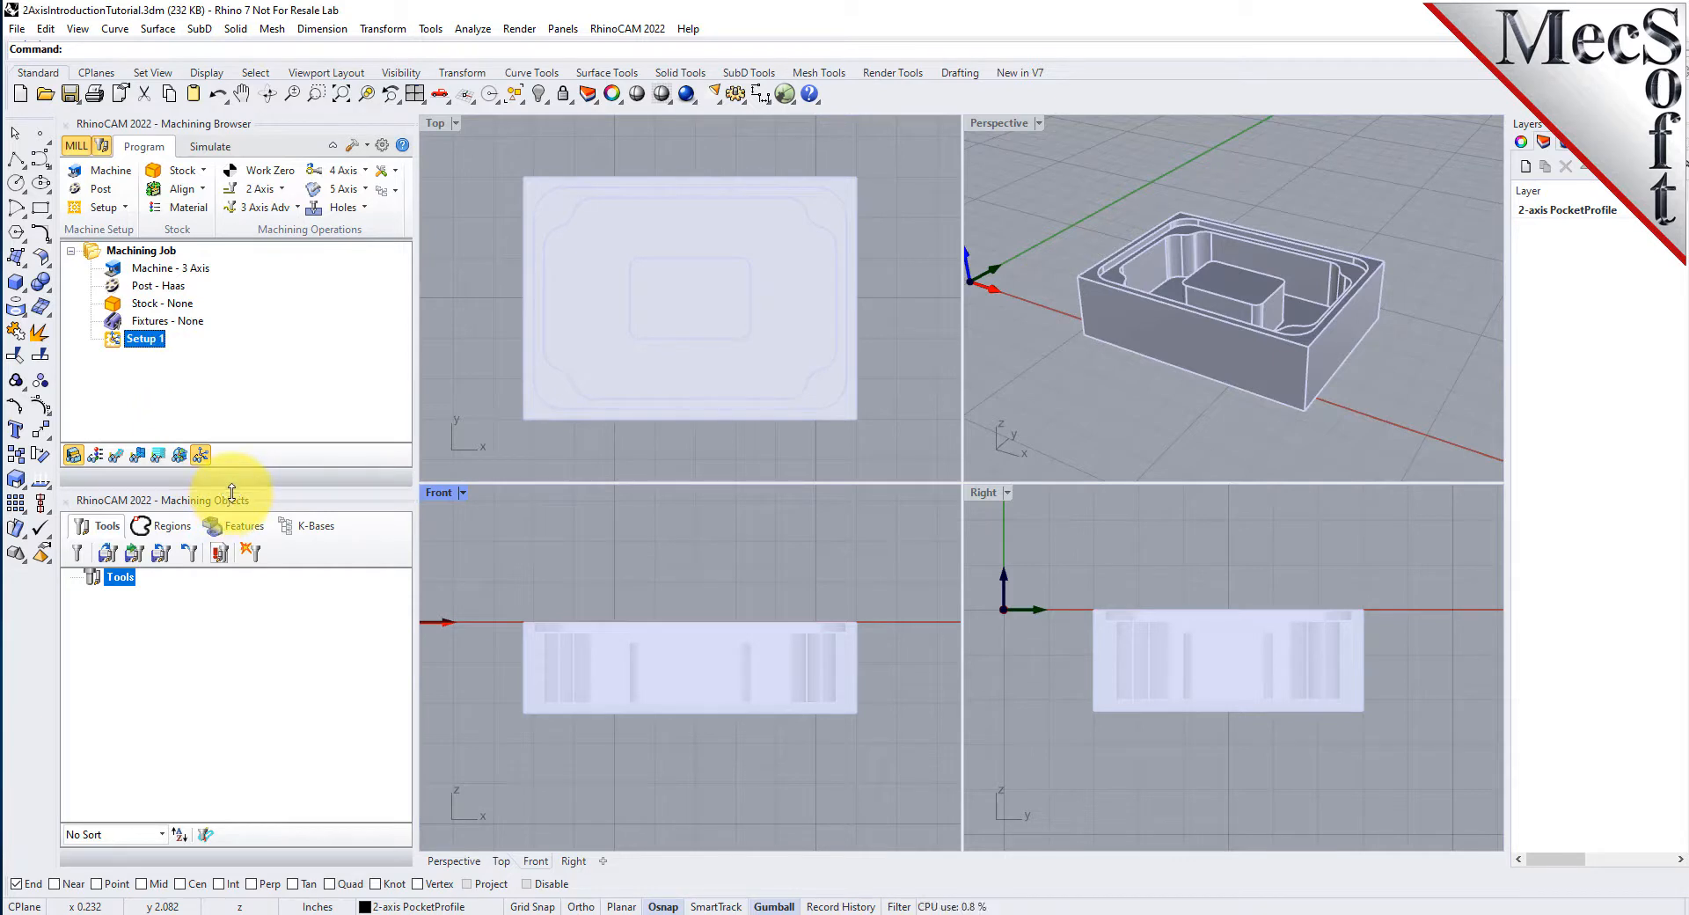
{"action": "left_click_drag", "start_coordinate": [227, 486], "coordinate": [268, 479]}
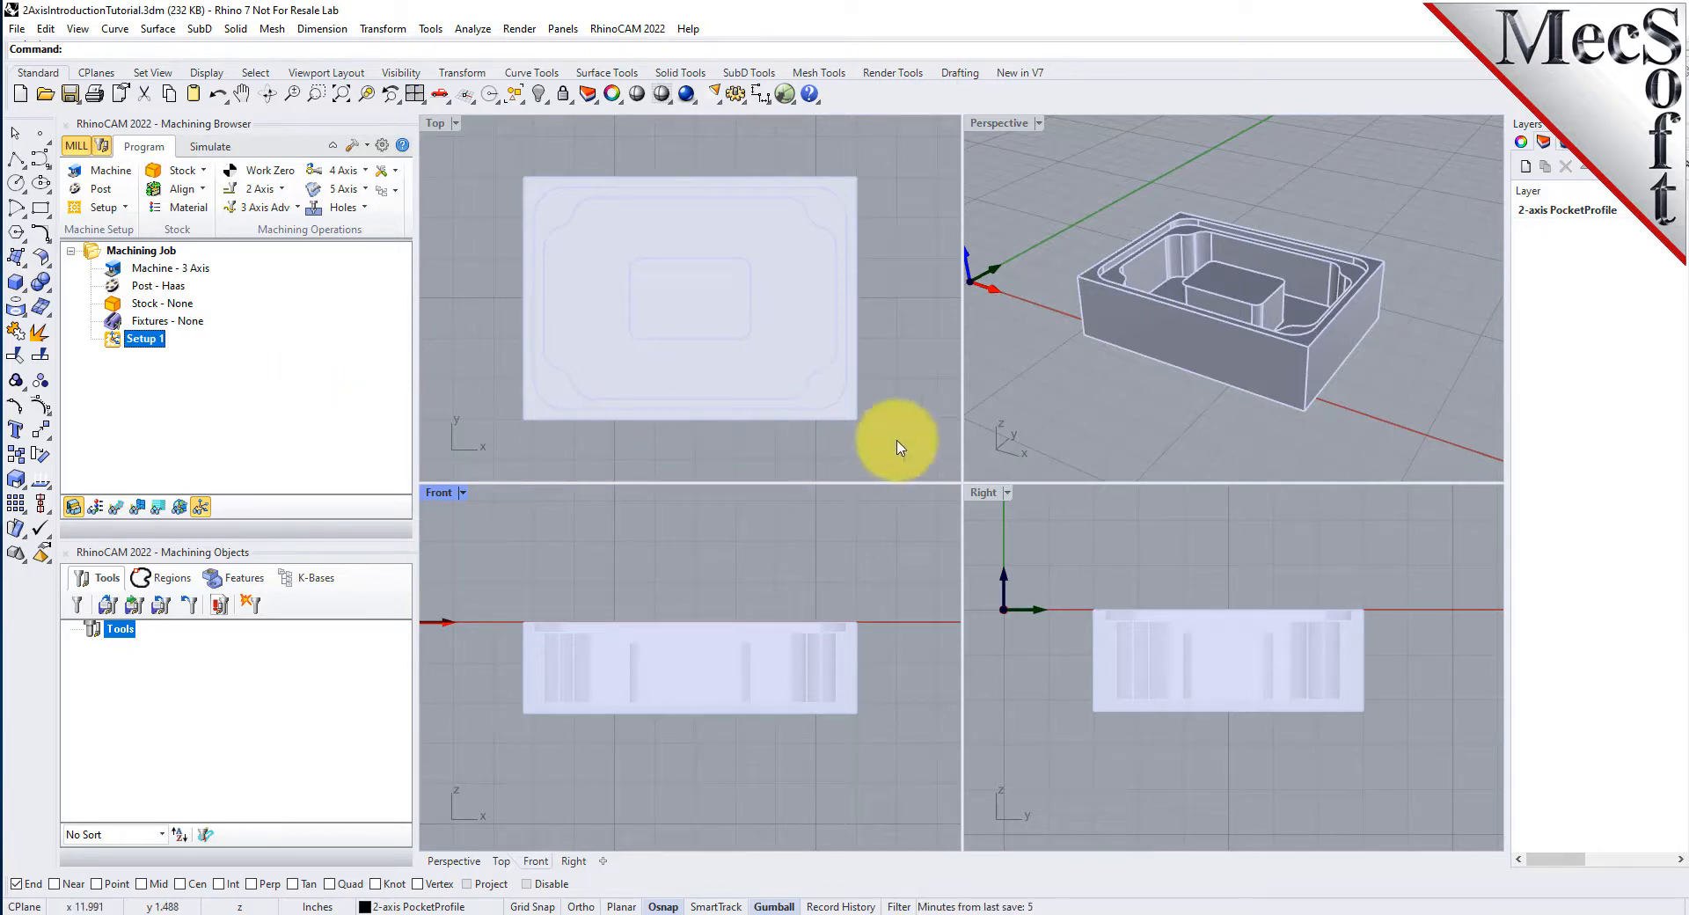
{"action": "double_click", "coordinate": [1016, 130]}
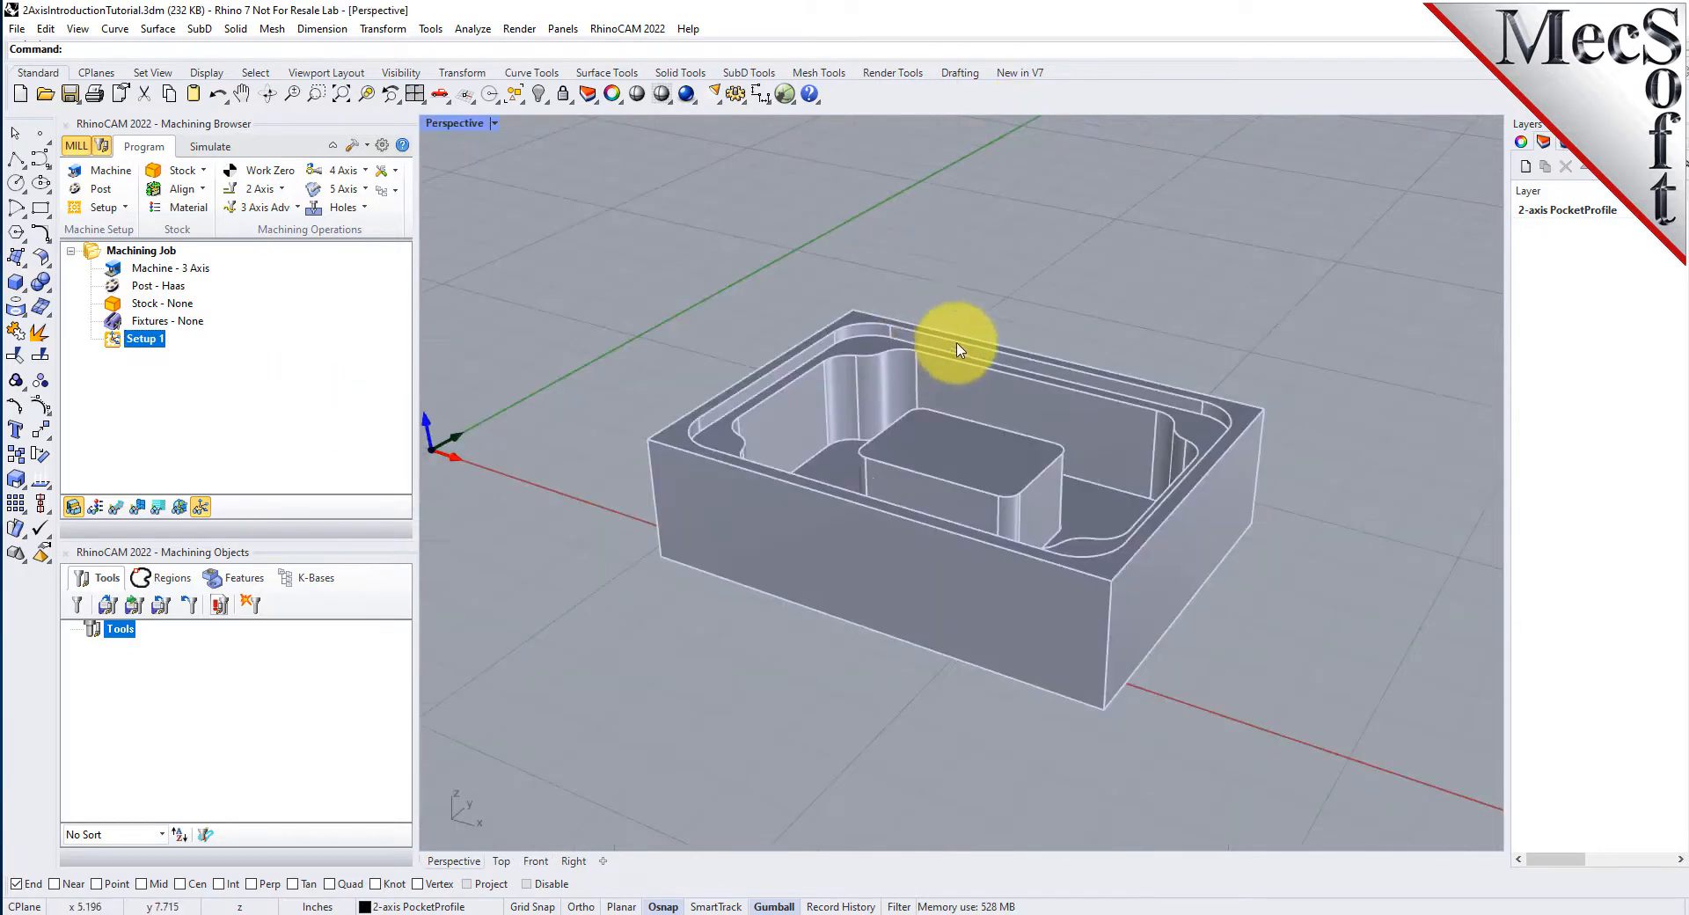
{"action": "scroll", "coordinate": [959, 343], "scroll_direction": "down", "scroll_amount": 2}
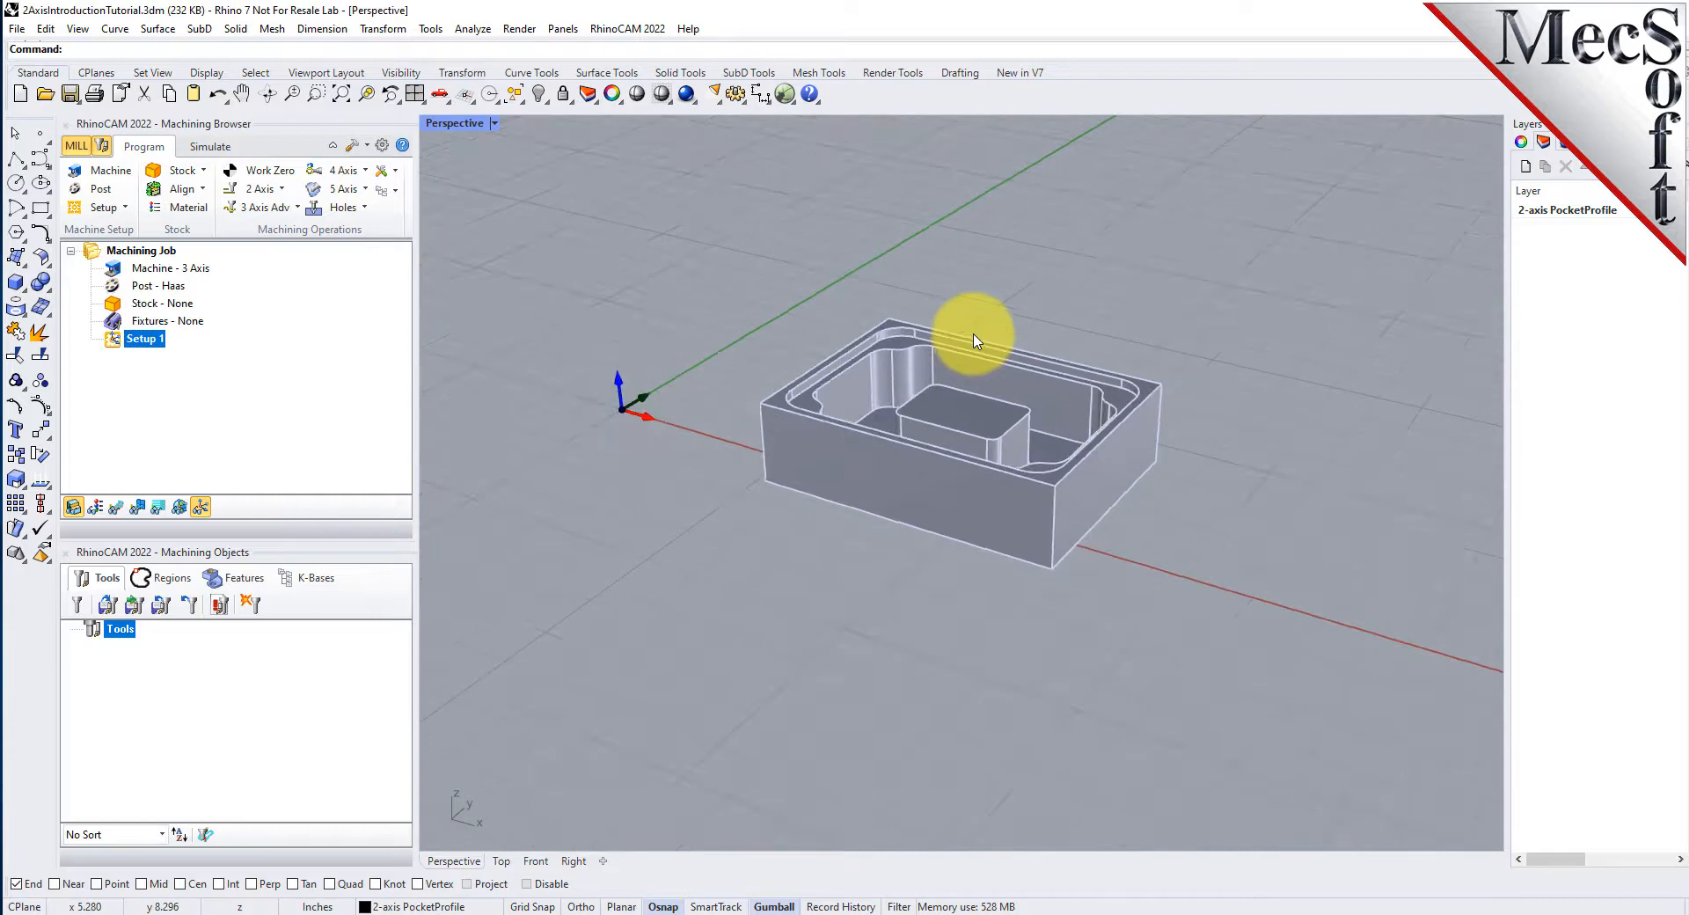
- Toggle the coordinate system display at the origin off and back on
{"action": "left_click", "coordinate": [179, 506]}
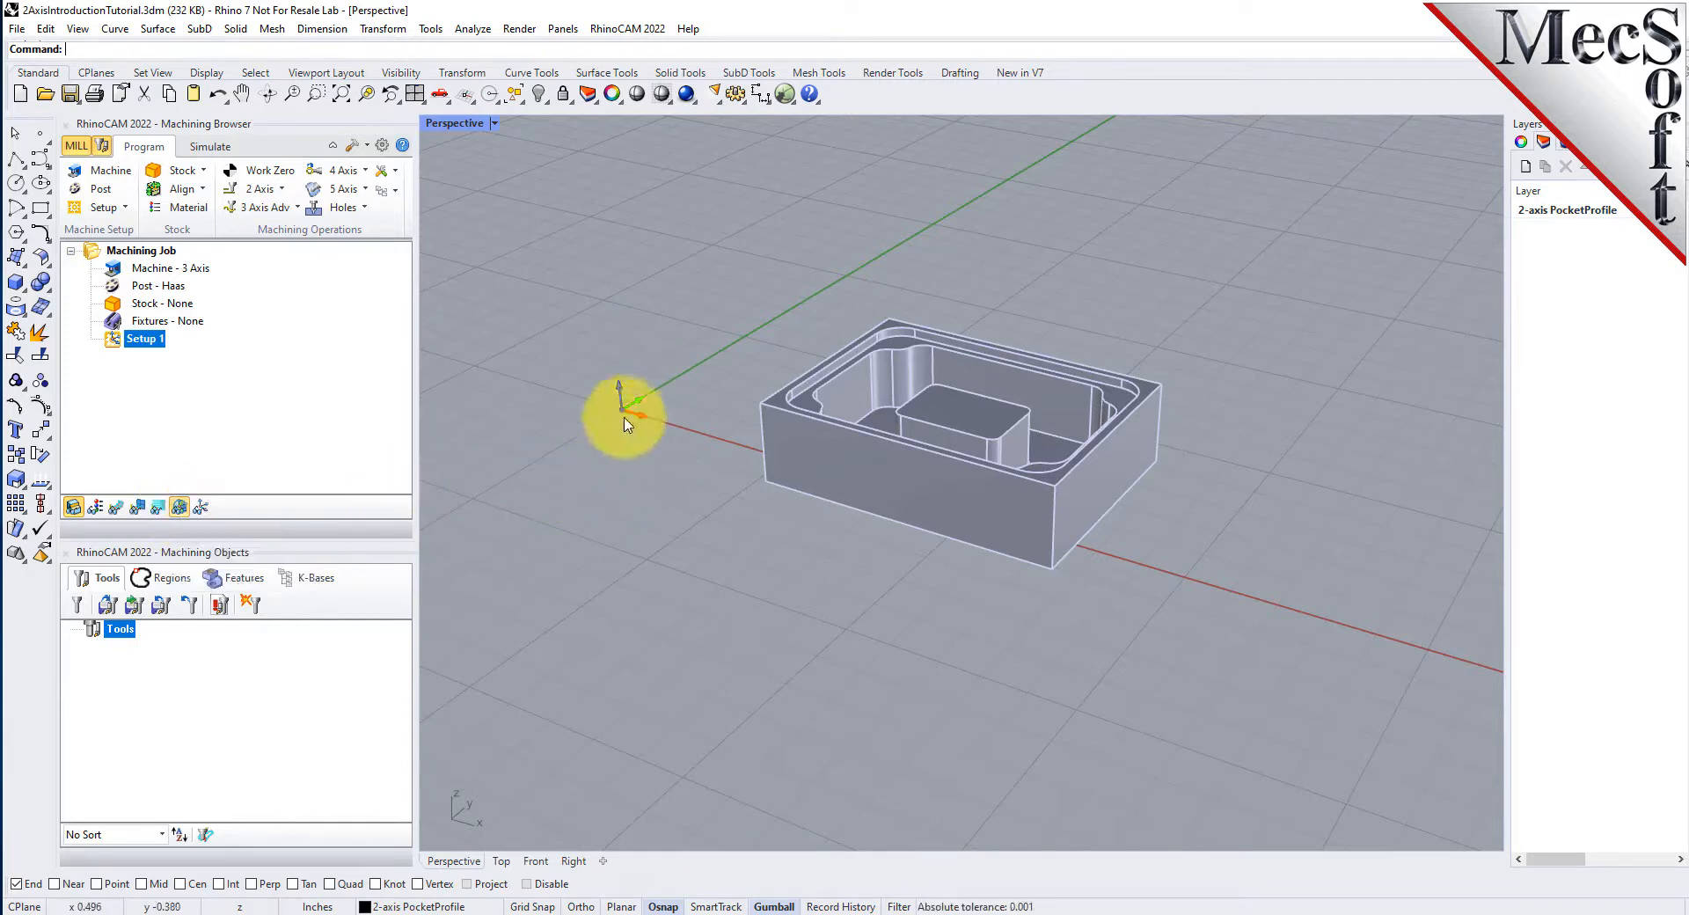
{"action": "left_click", "coordinate": [202, 508]}
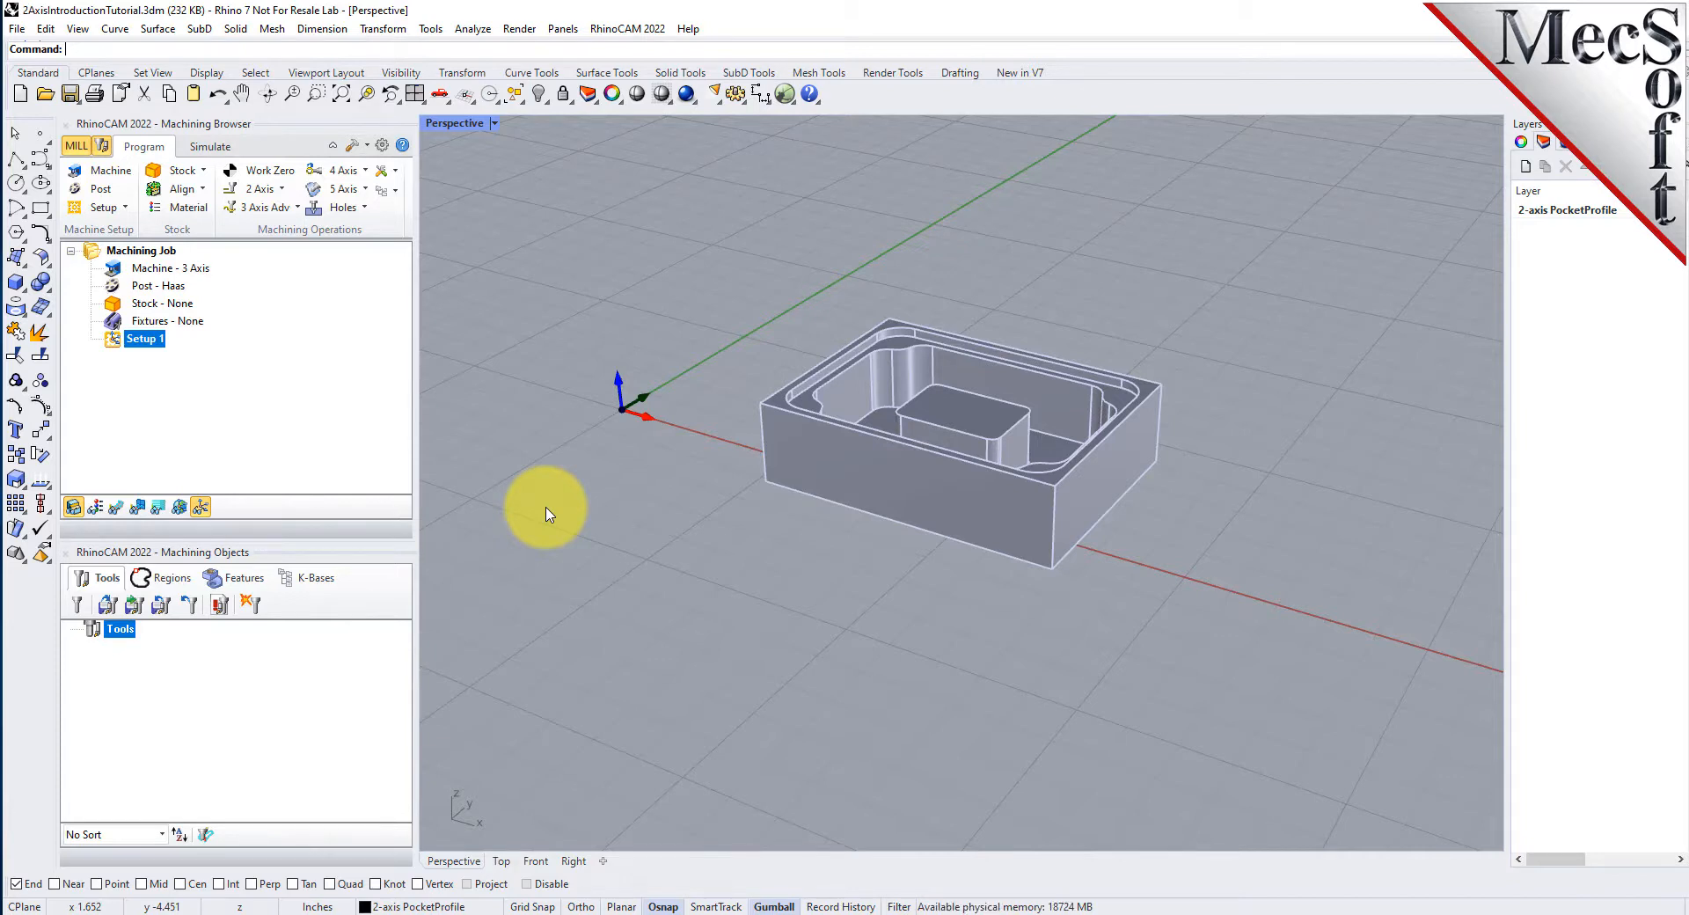
- Create a box stock for the part with length 8.25, width 6 and height 2.5 inches, positioned from its lower southwest corner
{"action": "left_click", "coordinate": [202, 171]}
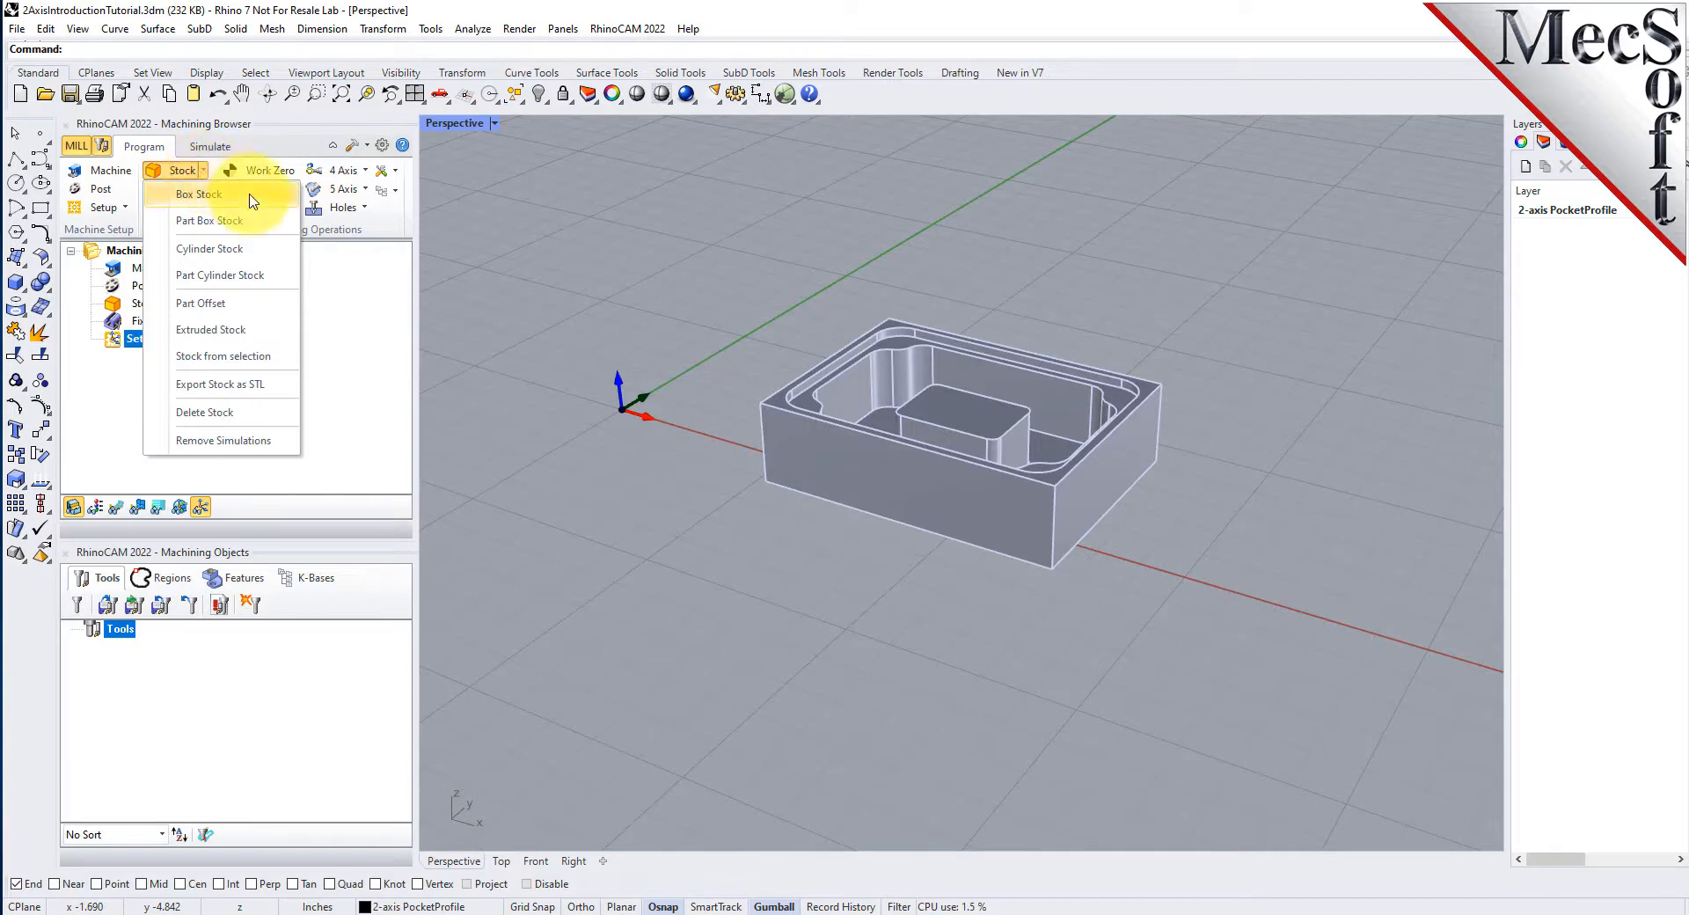
{"action": "left_click", "coordinate": [199, 193]}
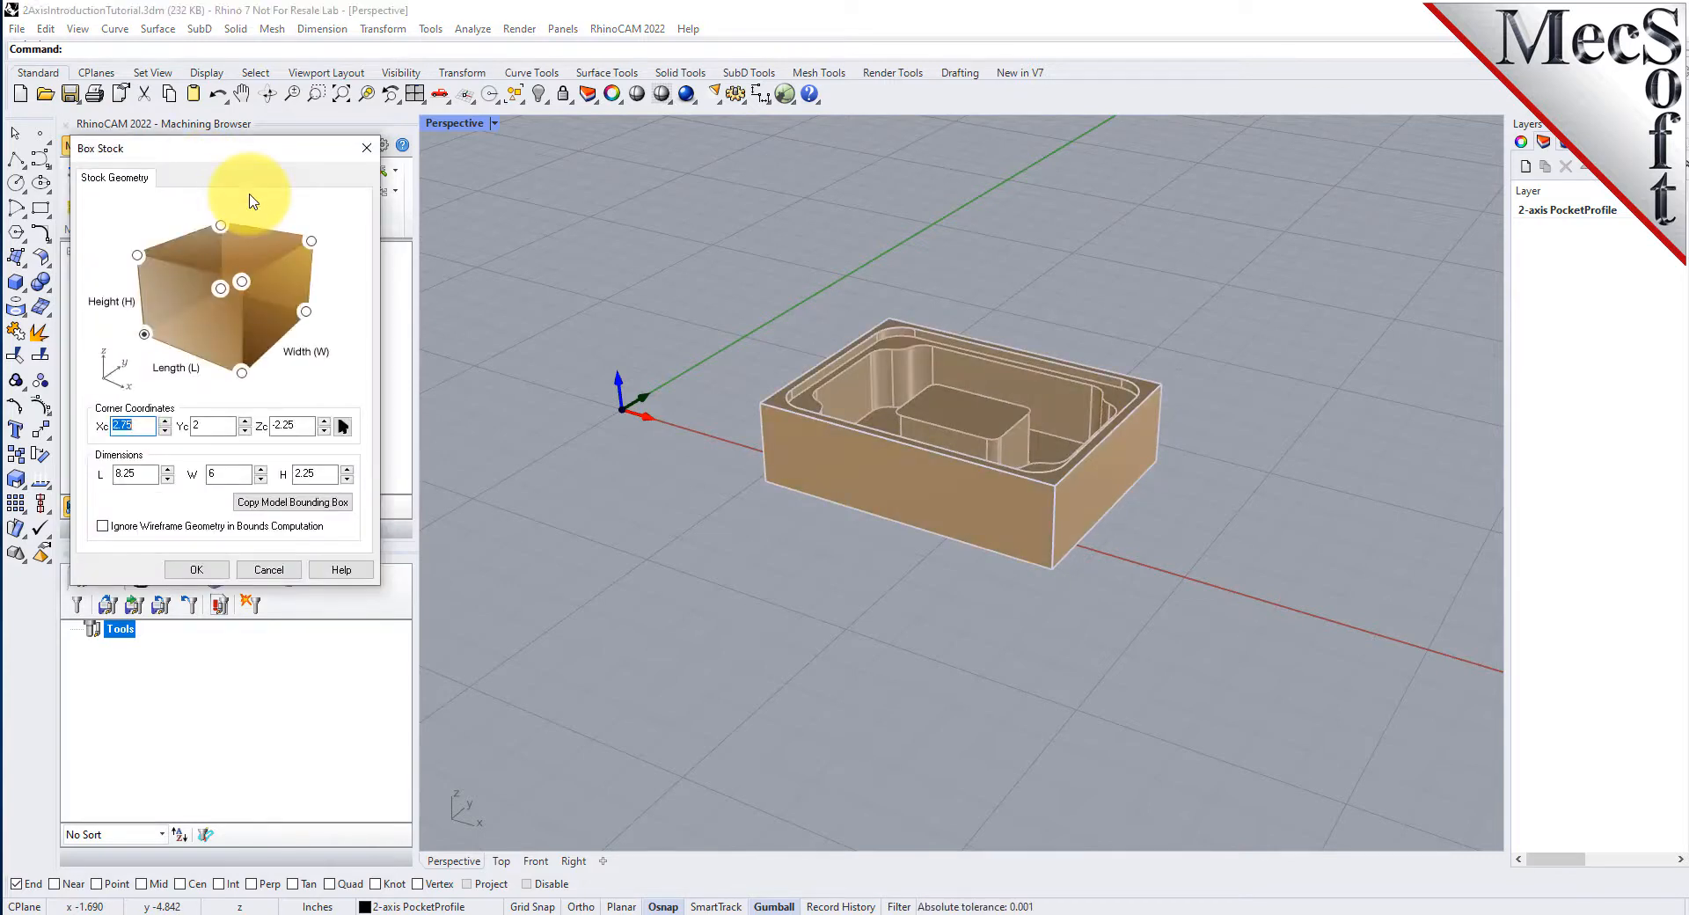
{"action": "left_click_drag", "start_coordinate": [237, 151], "coordinate": [453, 185]}
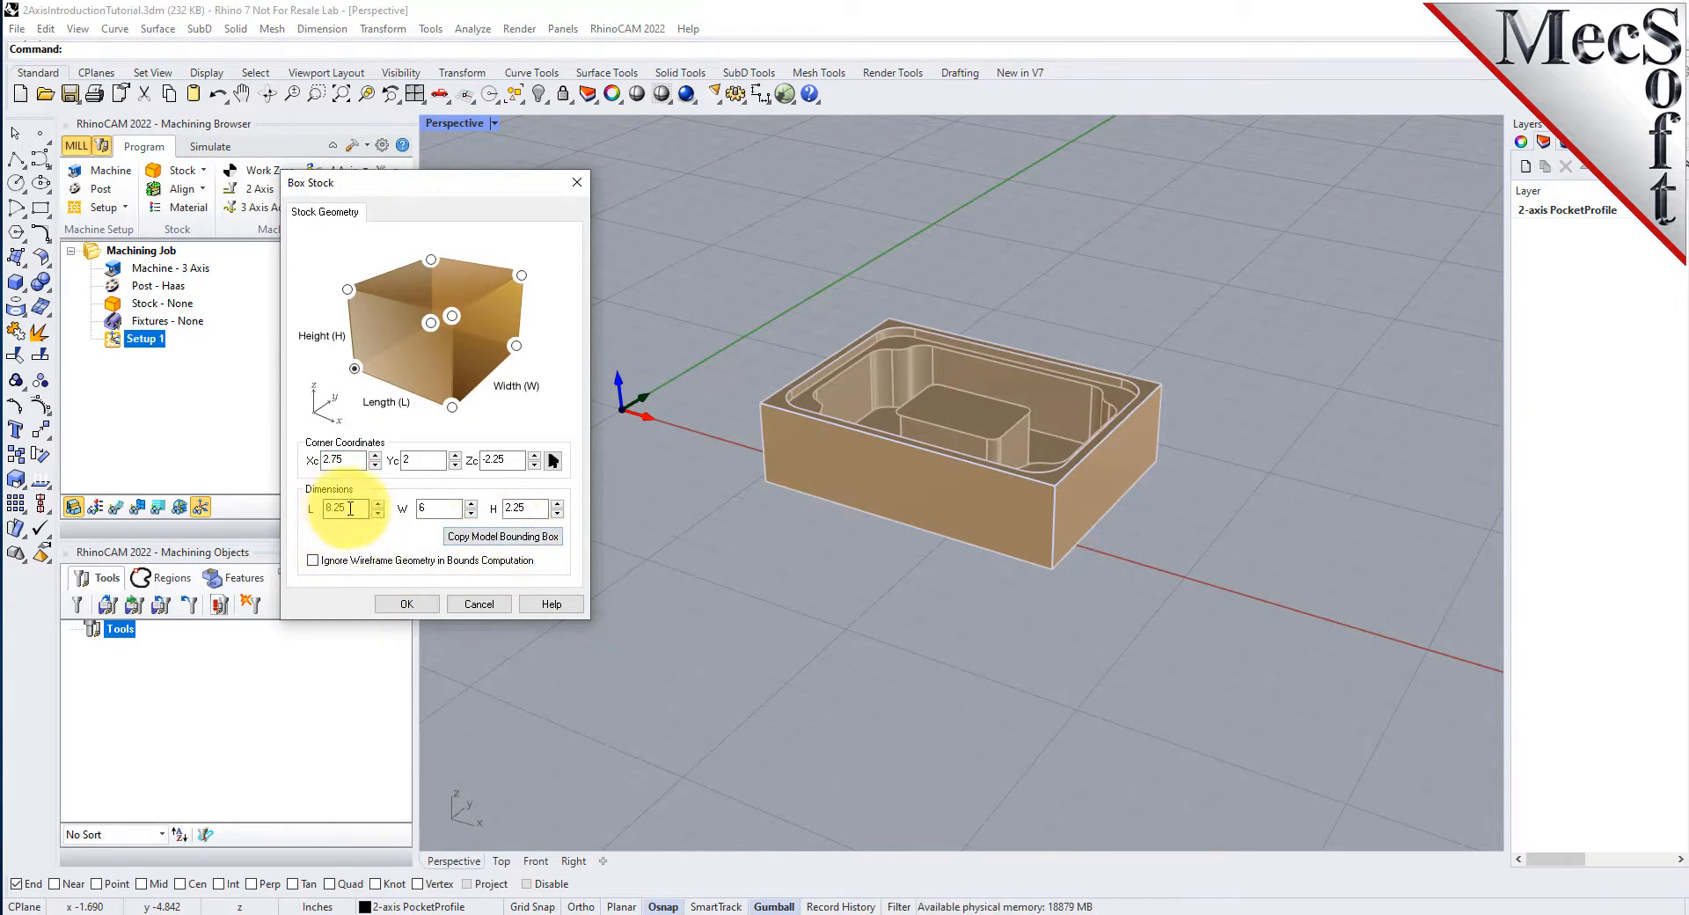
{"action": "left_click_drag", "start_coordinate": [355, 509], "coordinate": [295, 506]}
{"action": "double_click", "coordinate": [444, 507]}
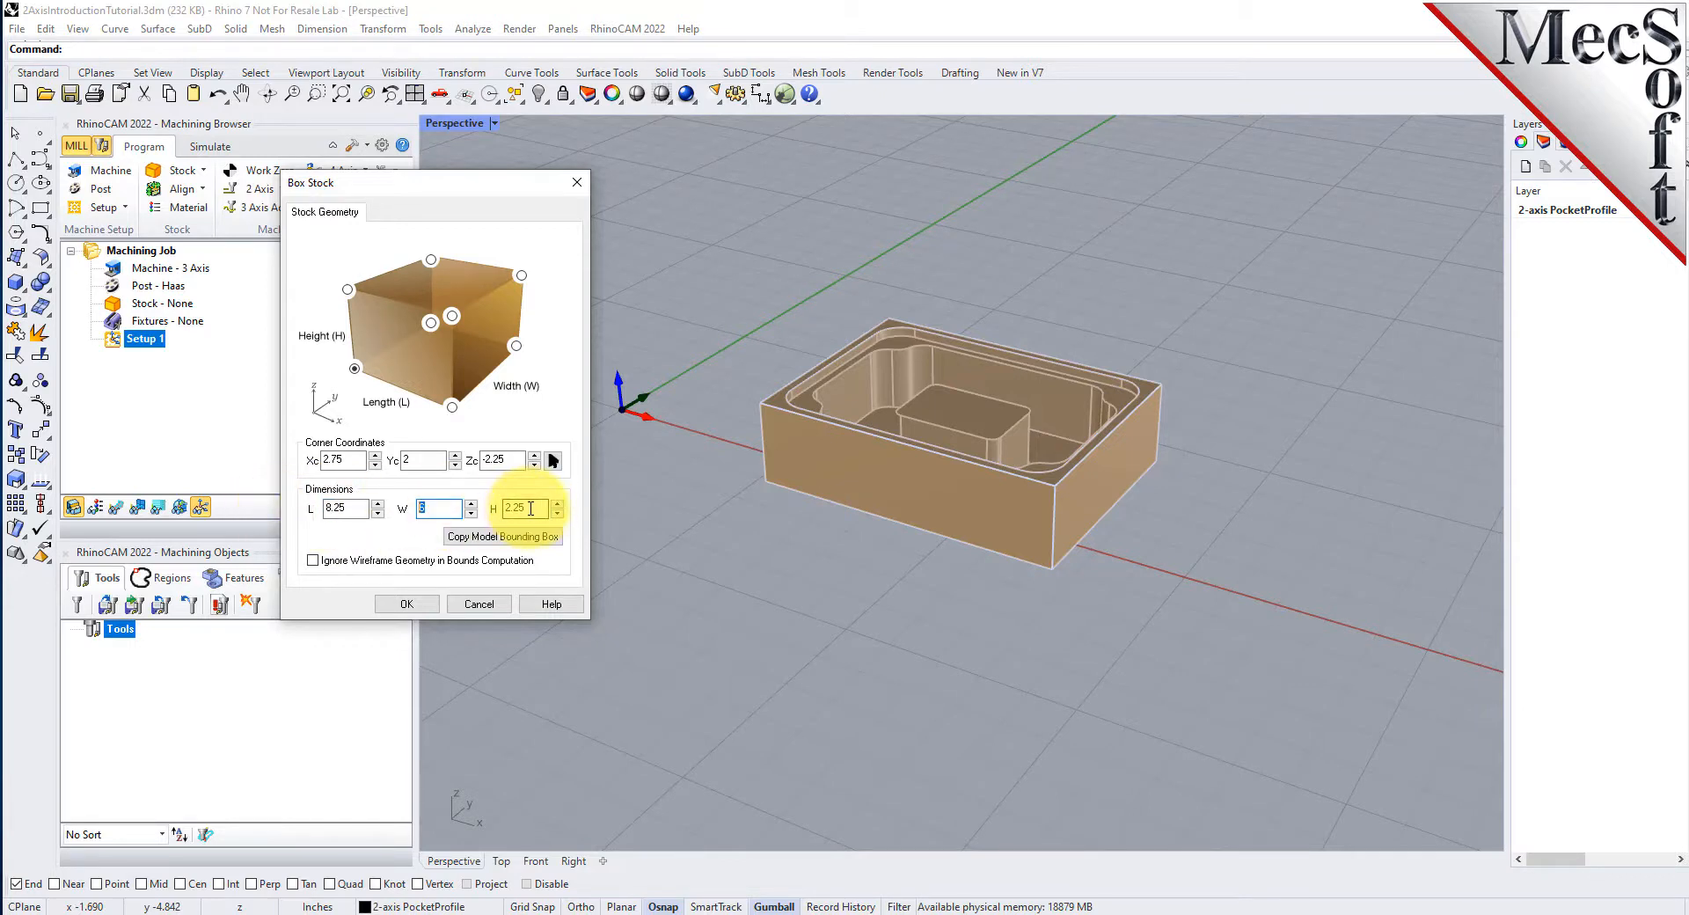
{"action": "double_click", "coordinate": [531, 509]}
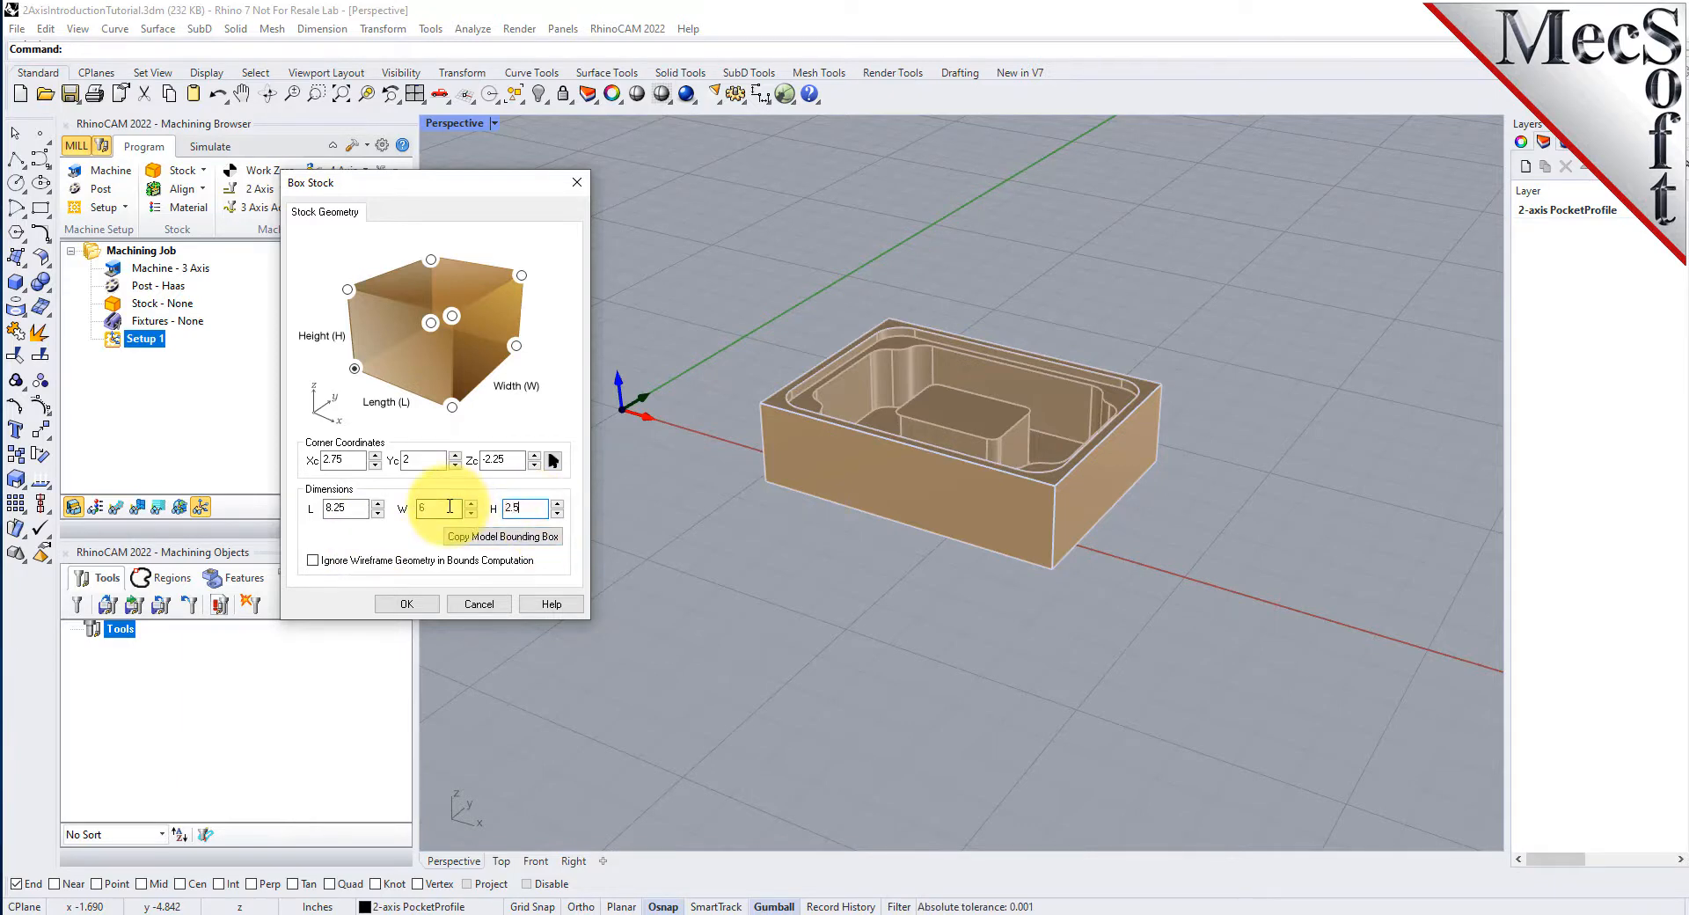
{"action": "left_click", "coordinate": [343, 508]}
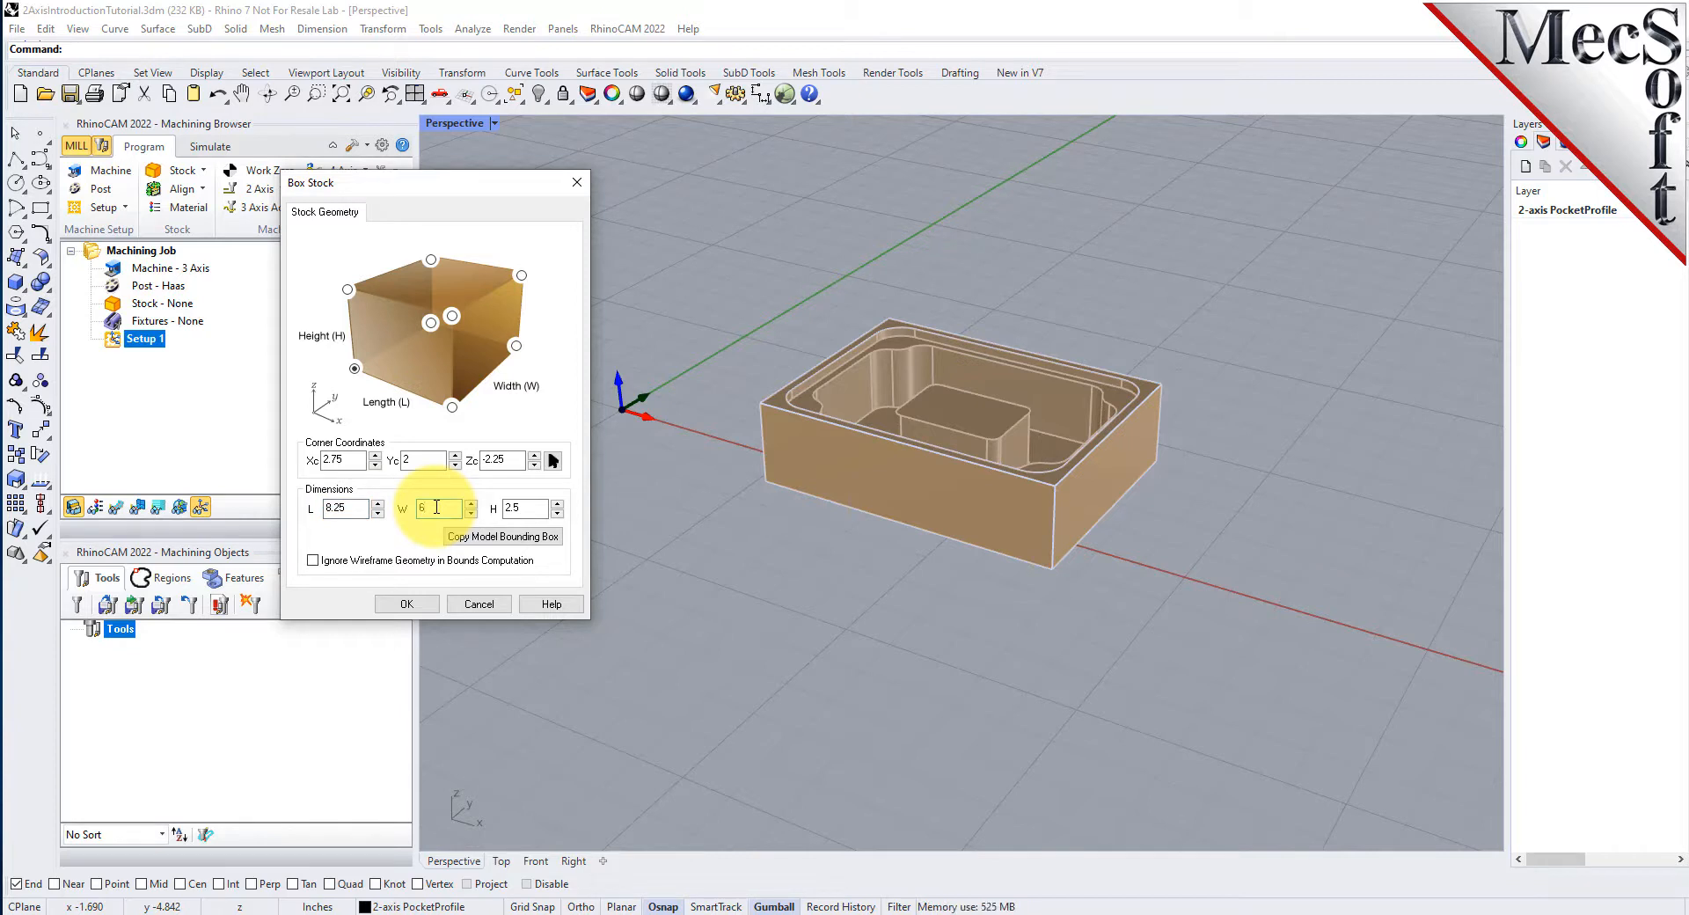
{"action": "left_click", "coordinate": [437, 507]}
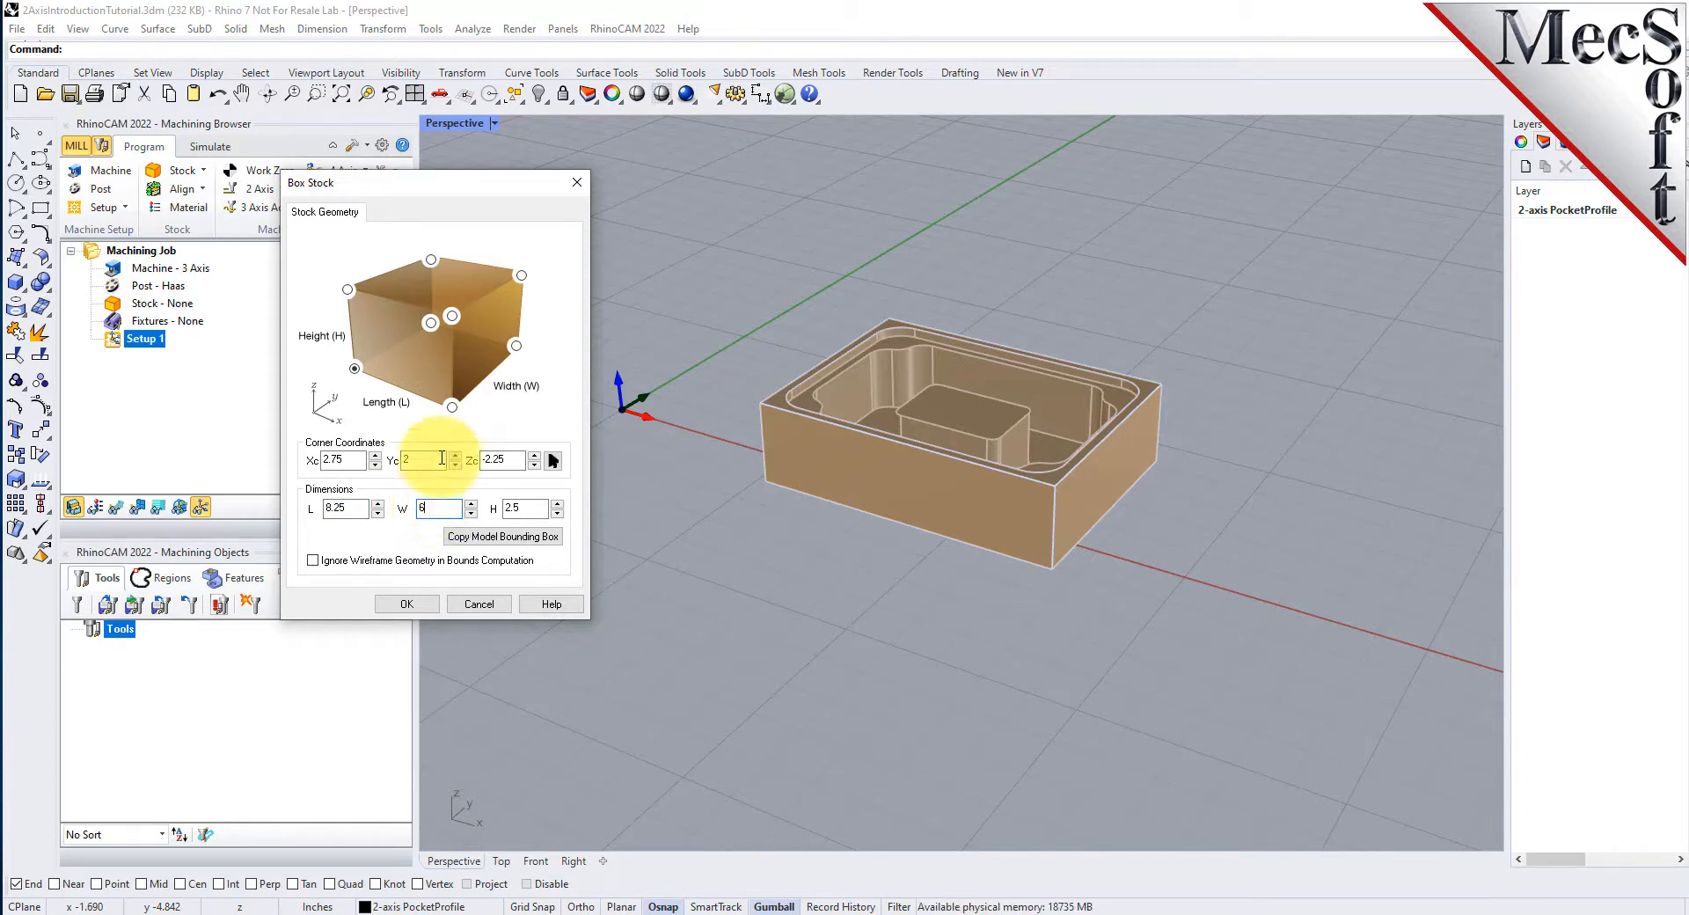
{"action": "left_click", "coordinate": [356, 371]}
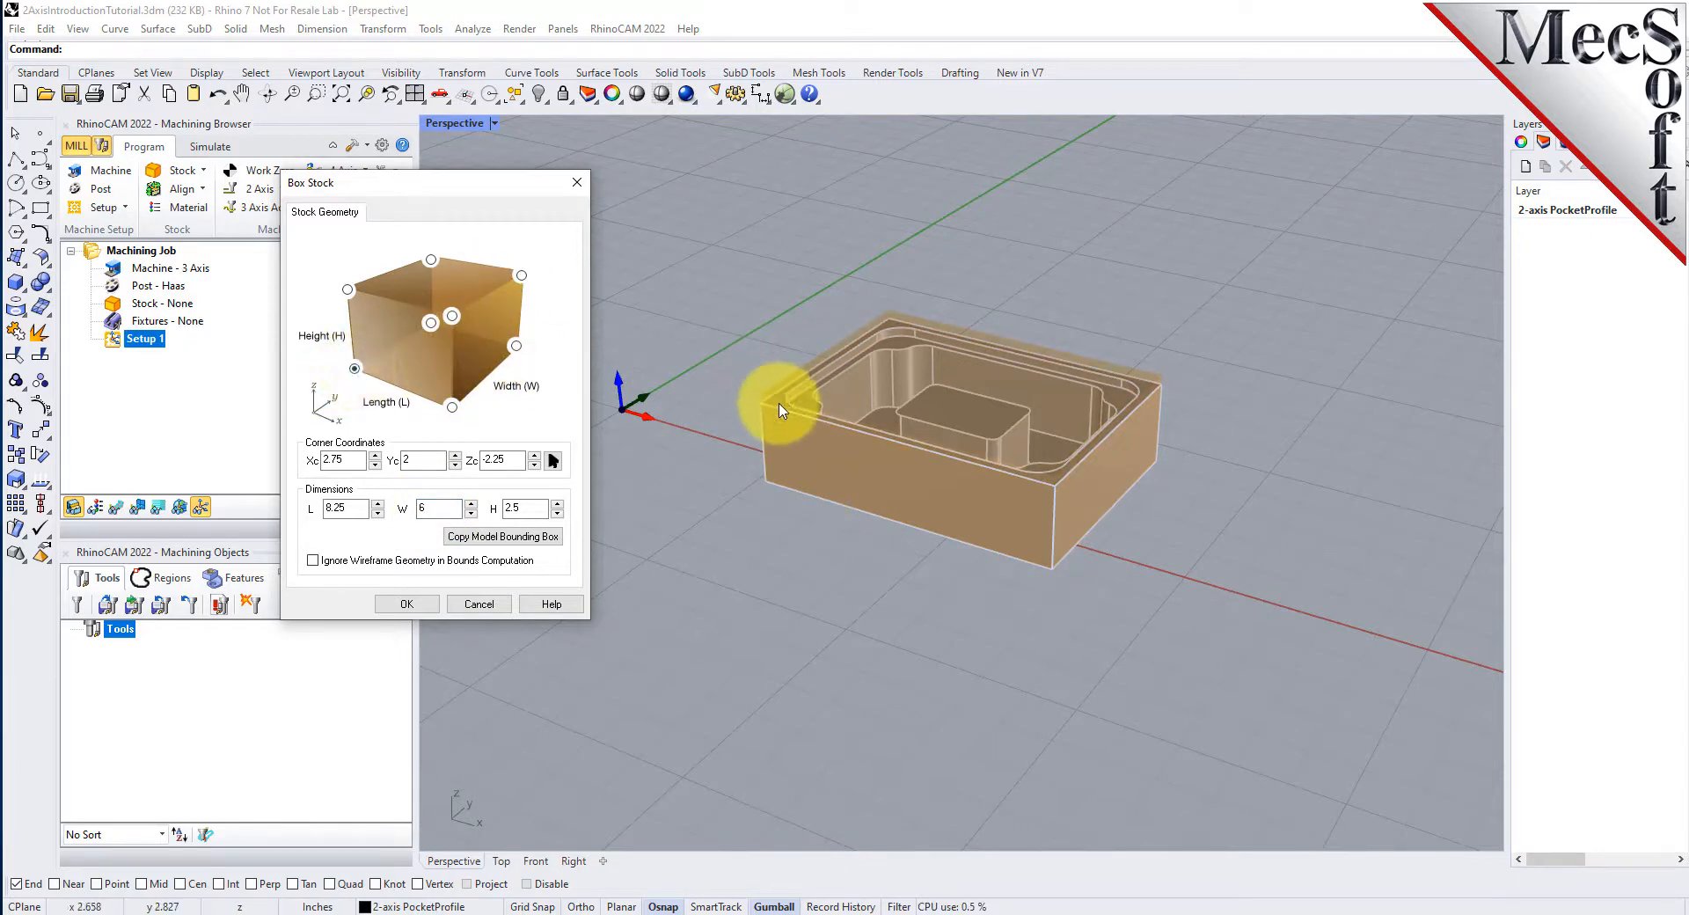
{"action": "left_click", "coordinate": [407, 603]}
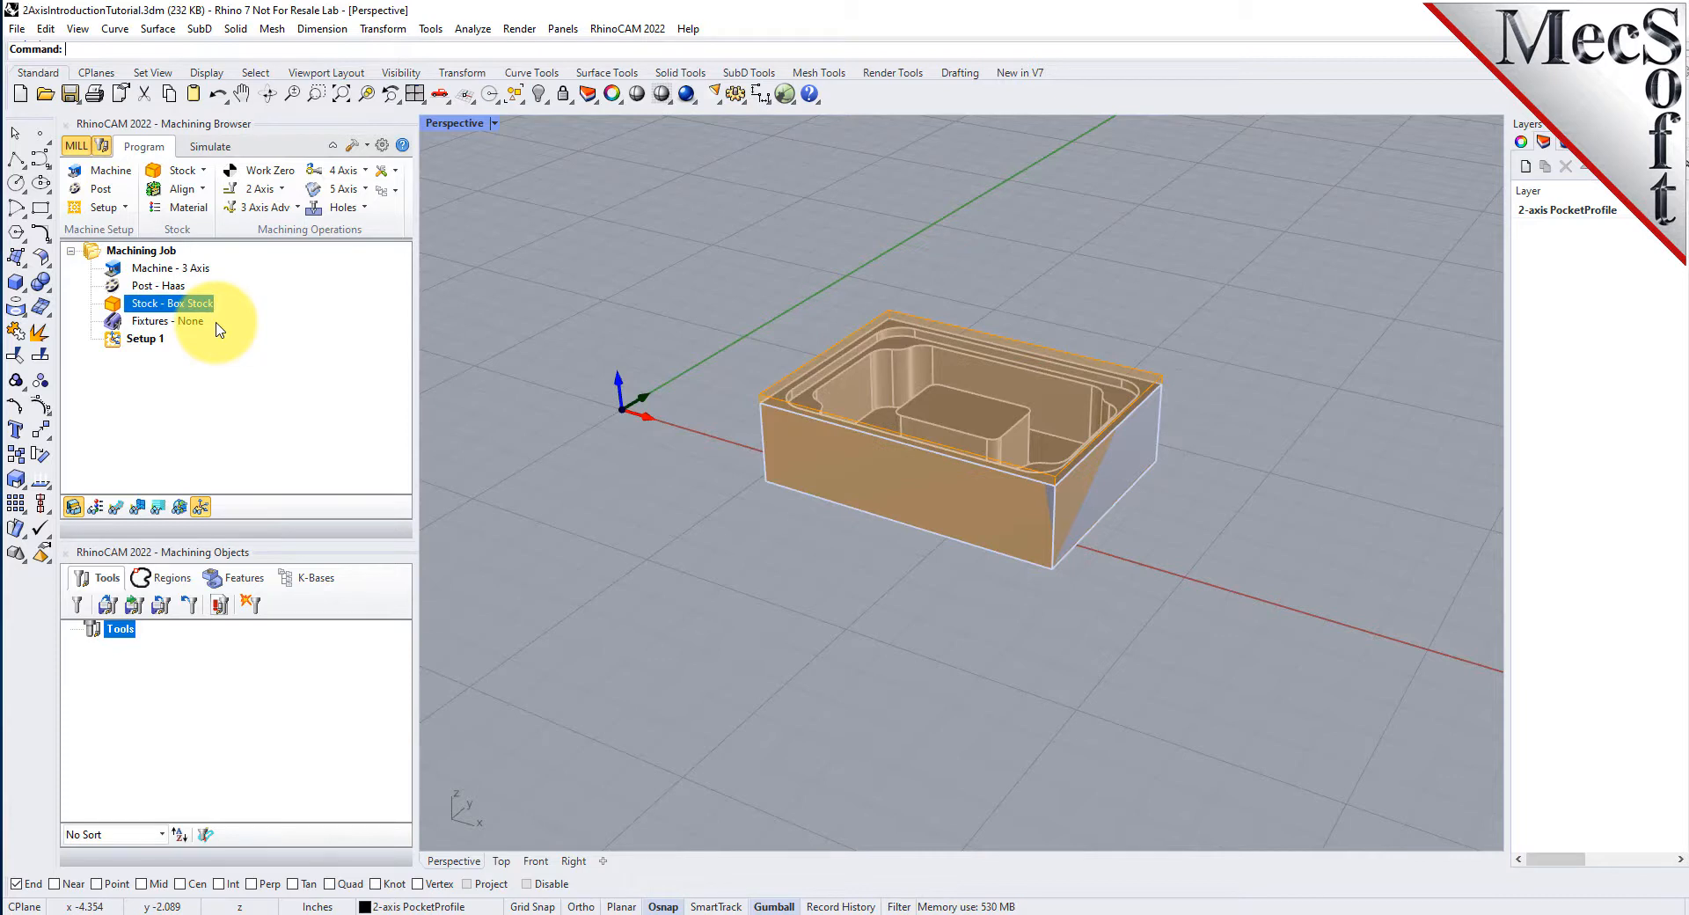
- Toggle the stock display off and on, and examine the extra material above the part from the side
{"action": "scroll", "coordinate": [1028, 445], "scroll_direction": "up", "scroll_amount": 3}
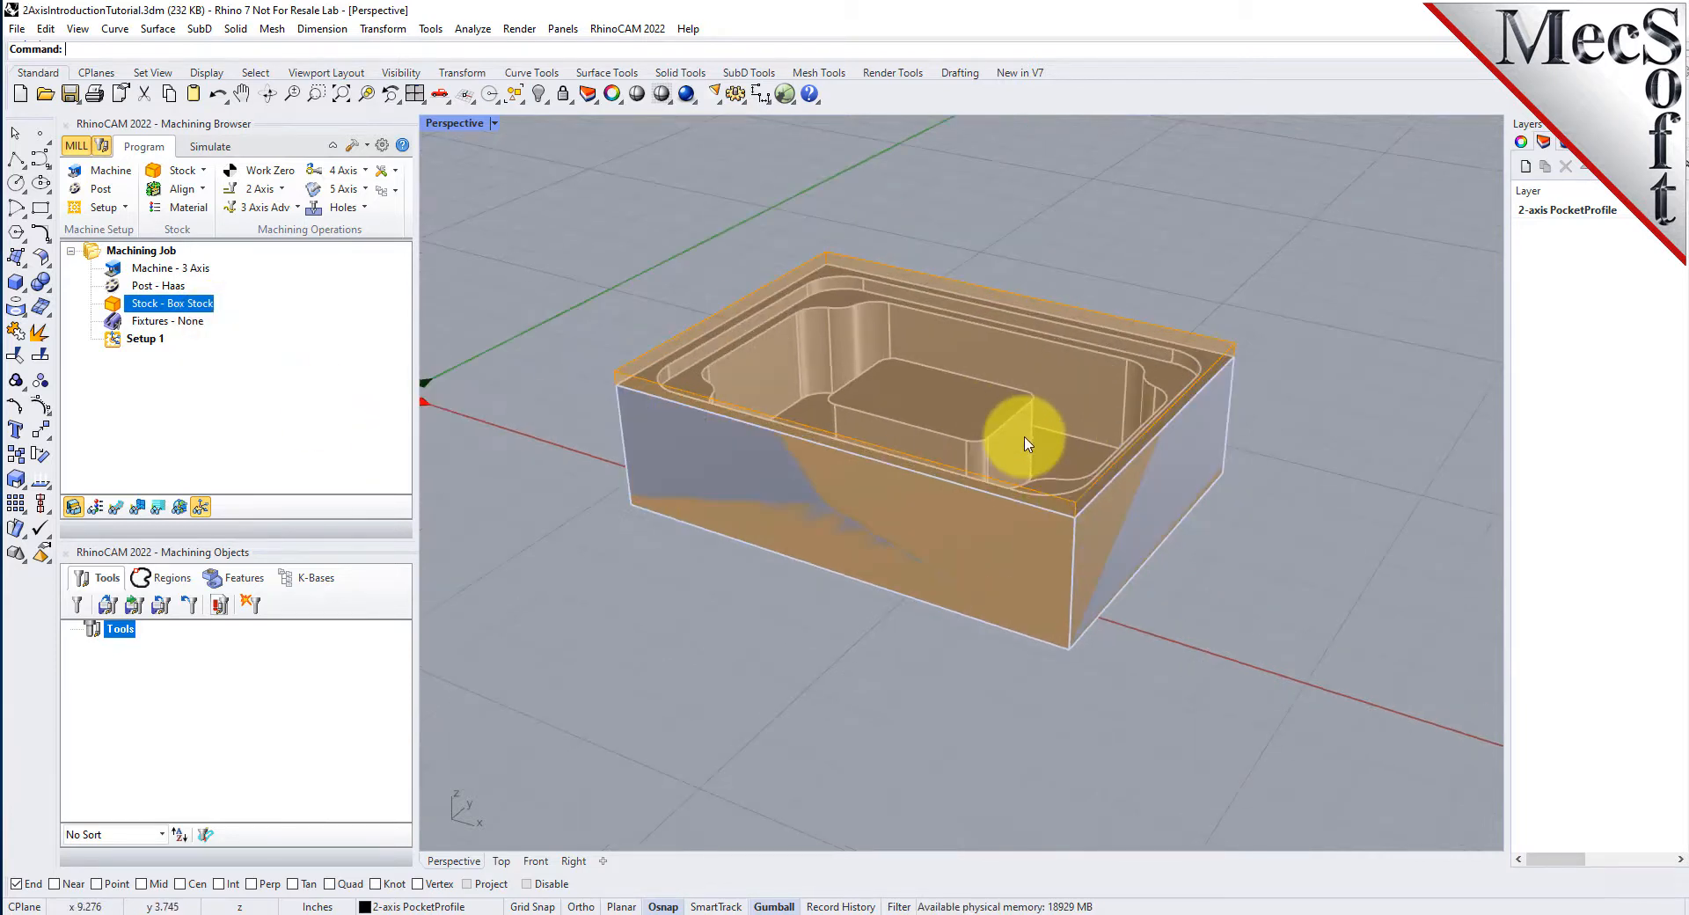
{"action": "left_click", "coordinate": [74, 509]}
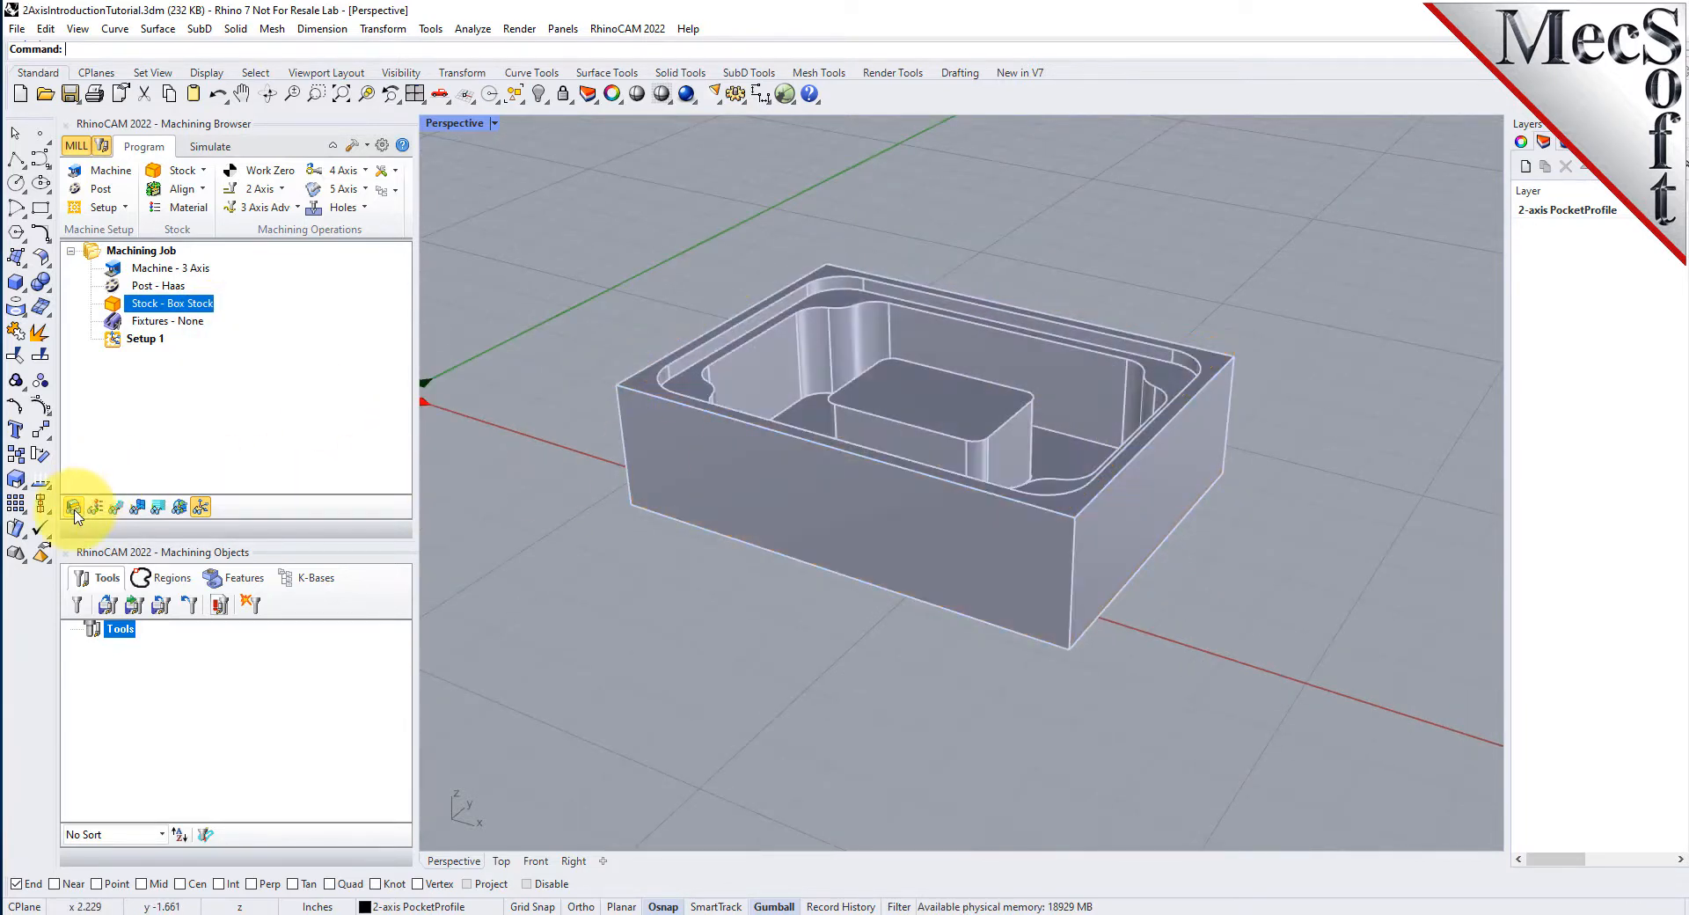
{"action": "left_click", "coordinate": [74, 510]}
{"action": "left_click", "coordinate": [74, 510]}
{"action": "left_click", "coordinate": [74, 509]}
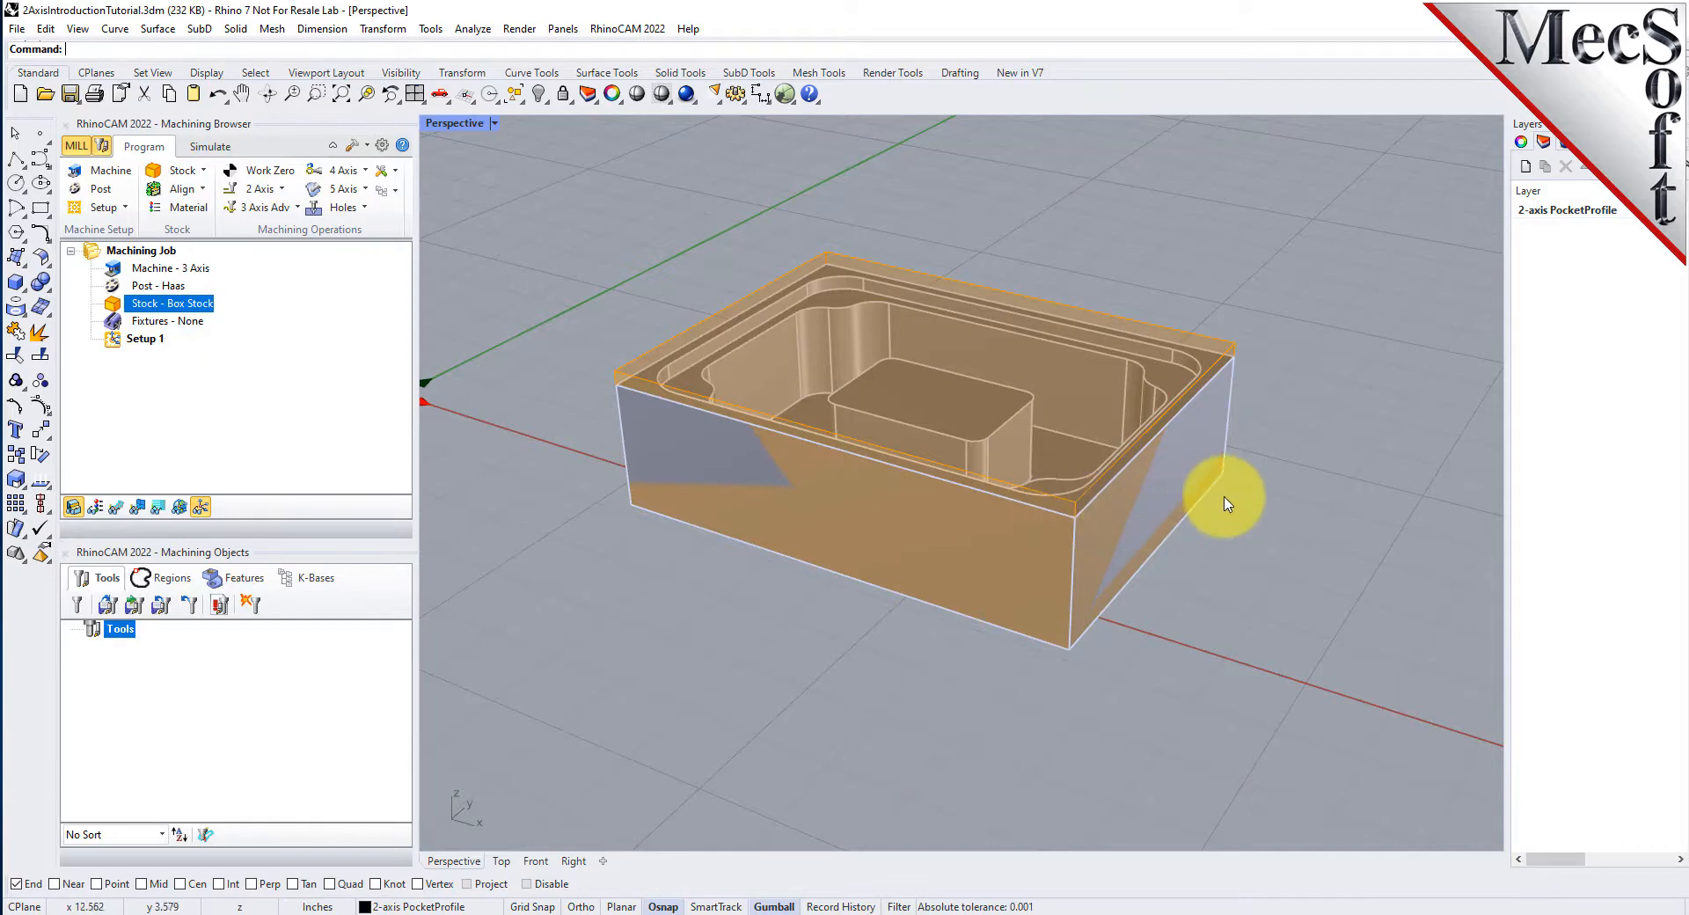
{"action": "right_click_drag", "start_coordinate": [1244, 452], "coordinate": [1086, 358]}
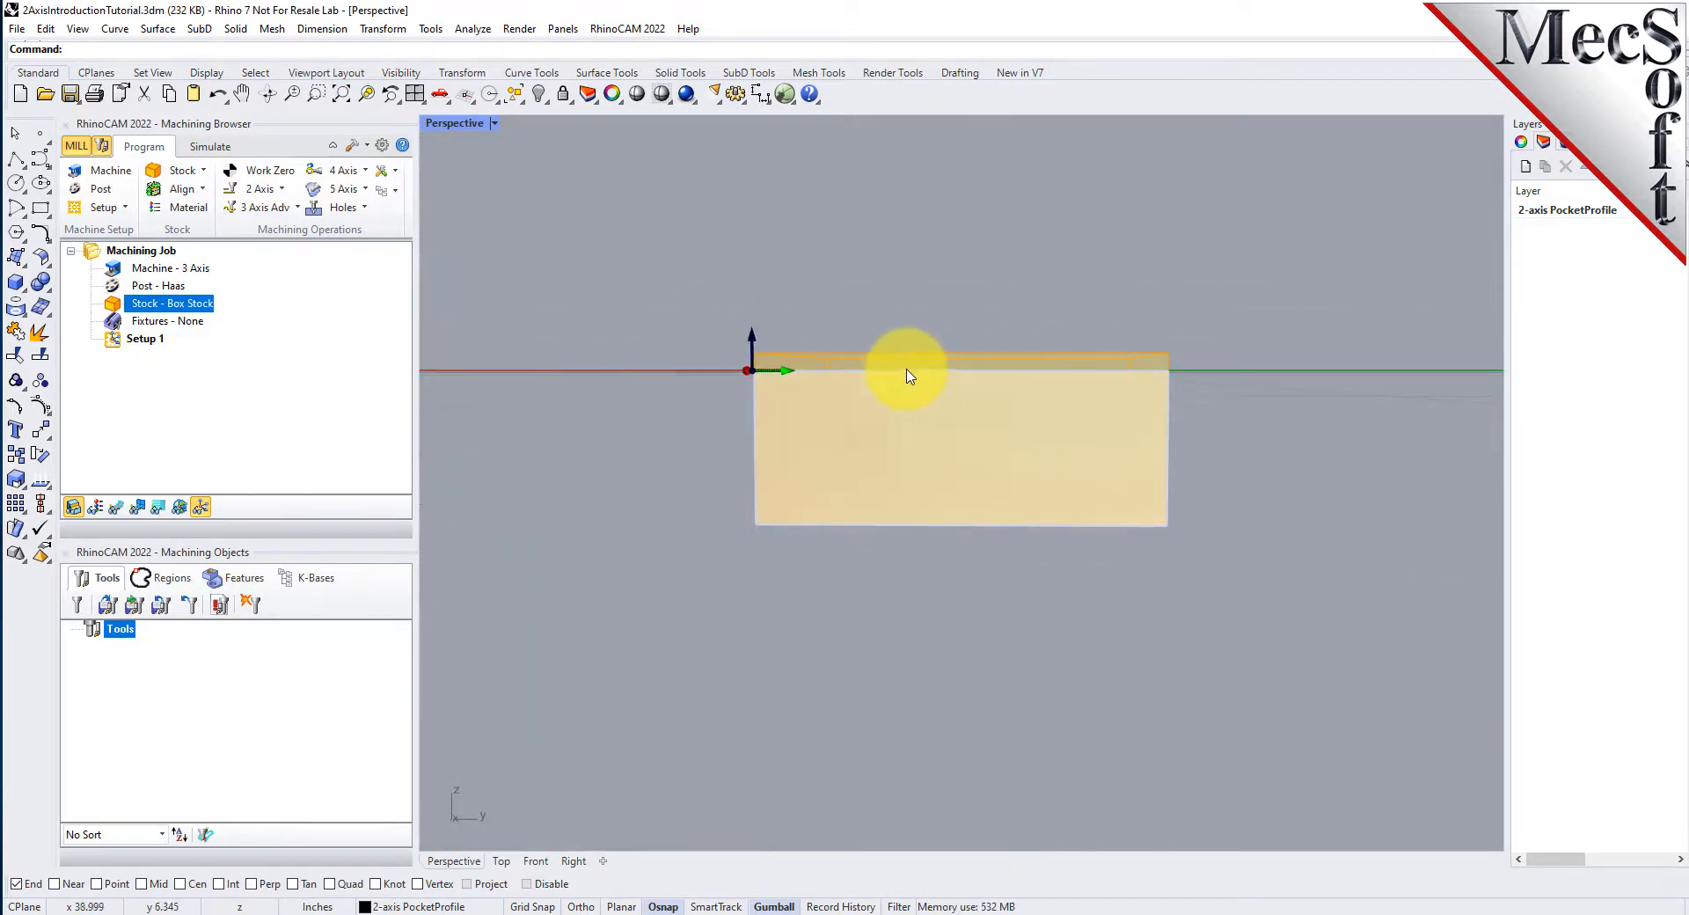
{"action": "right_click_drag", "start_coordinate": [751, 388], "coordinate": [1003, 537]}
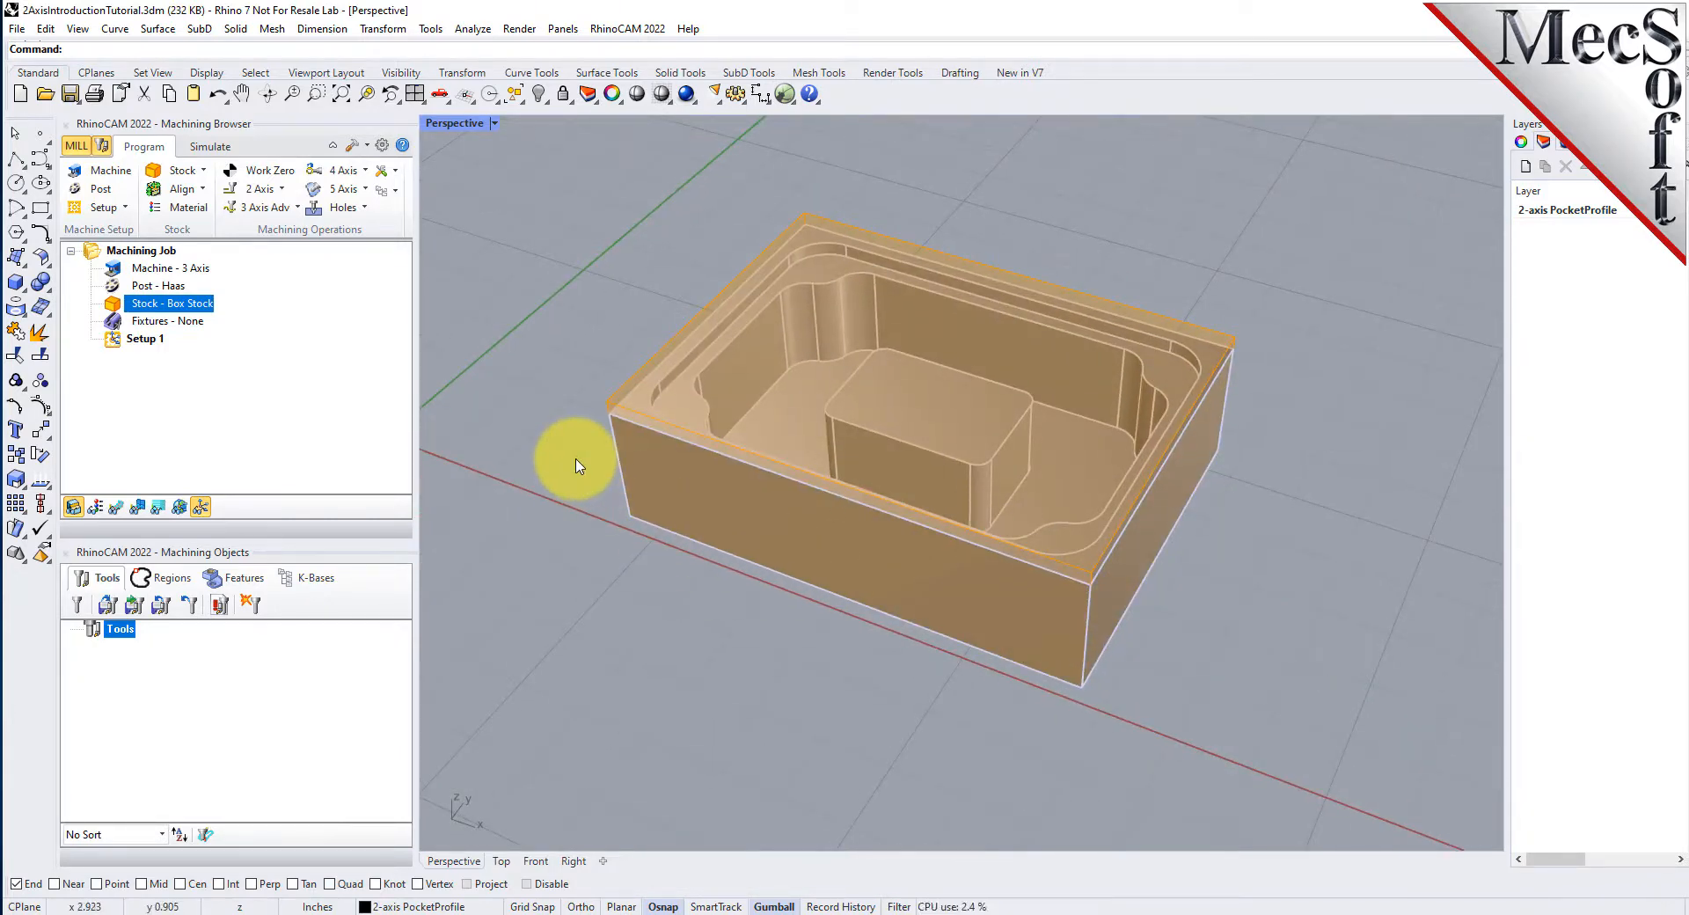
{"action": "scroll", "coordinate": [916, 436], "scroll_direction": "down", "scroll_amount": 3}
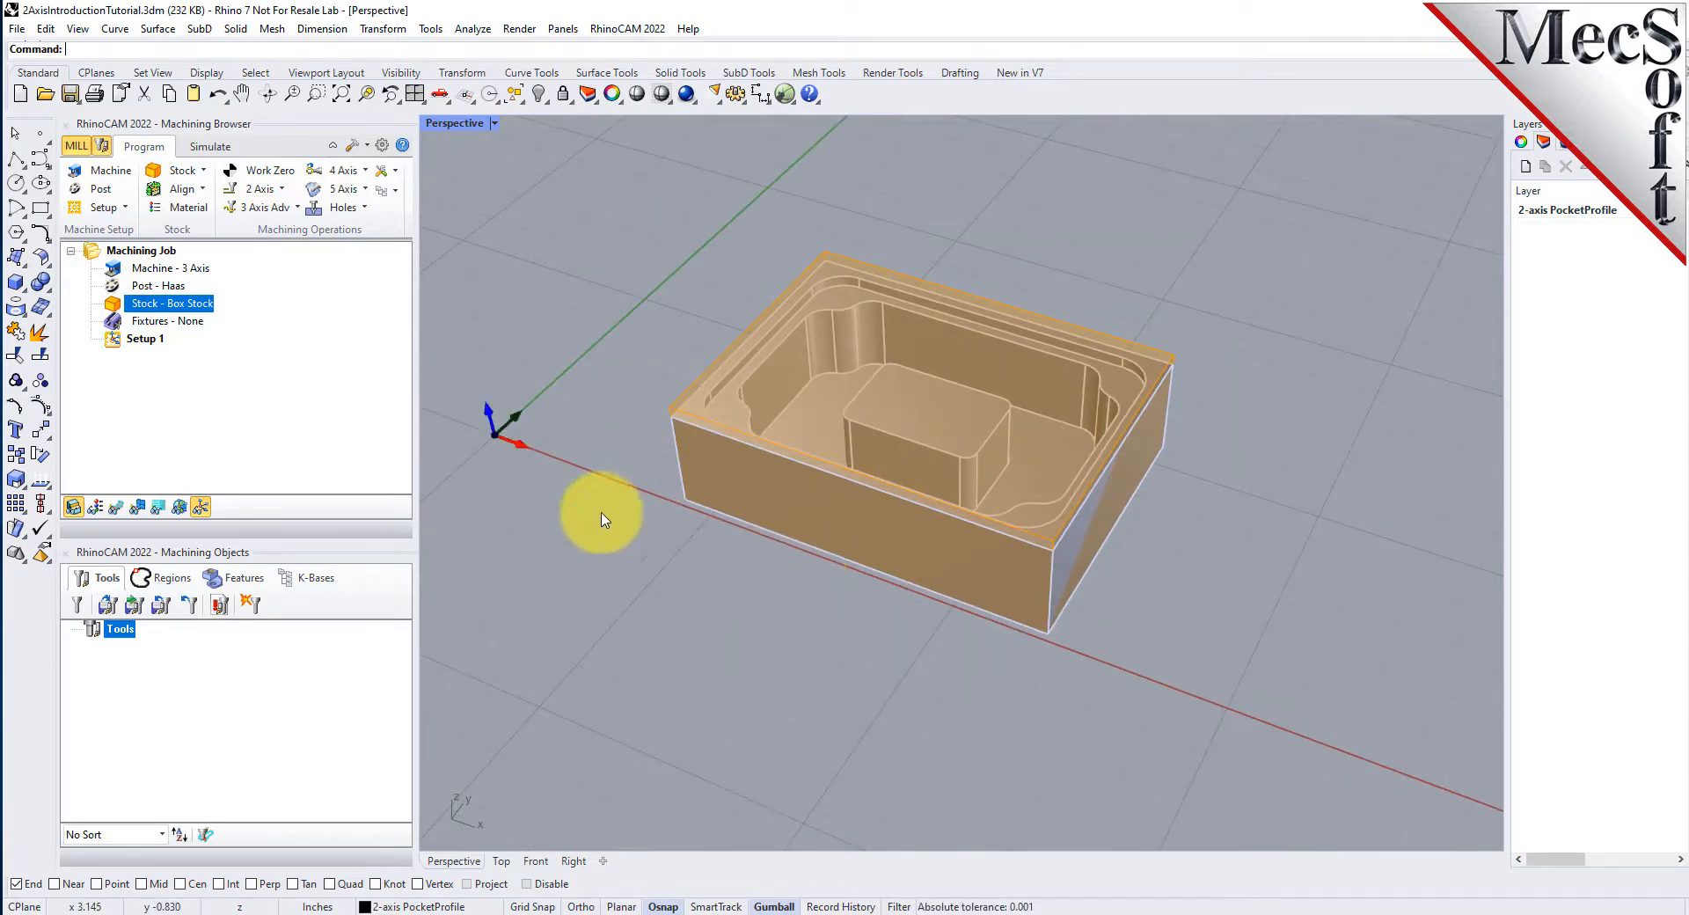
- Align the stock about the part with Z alignment Bottom and XY alignment Center, and check it from the side
{"action": "left_click", "coordinate": [187, 198]}
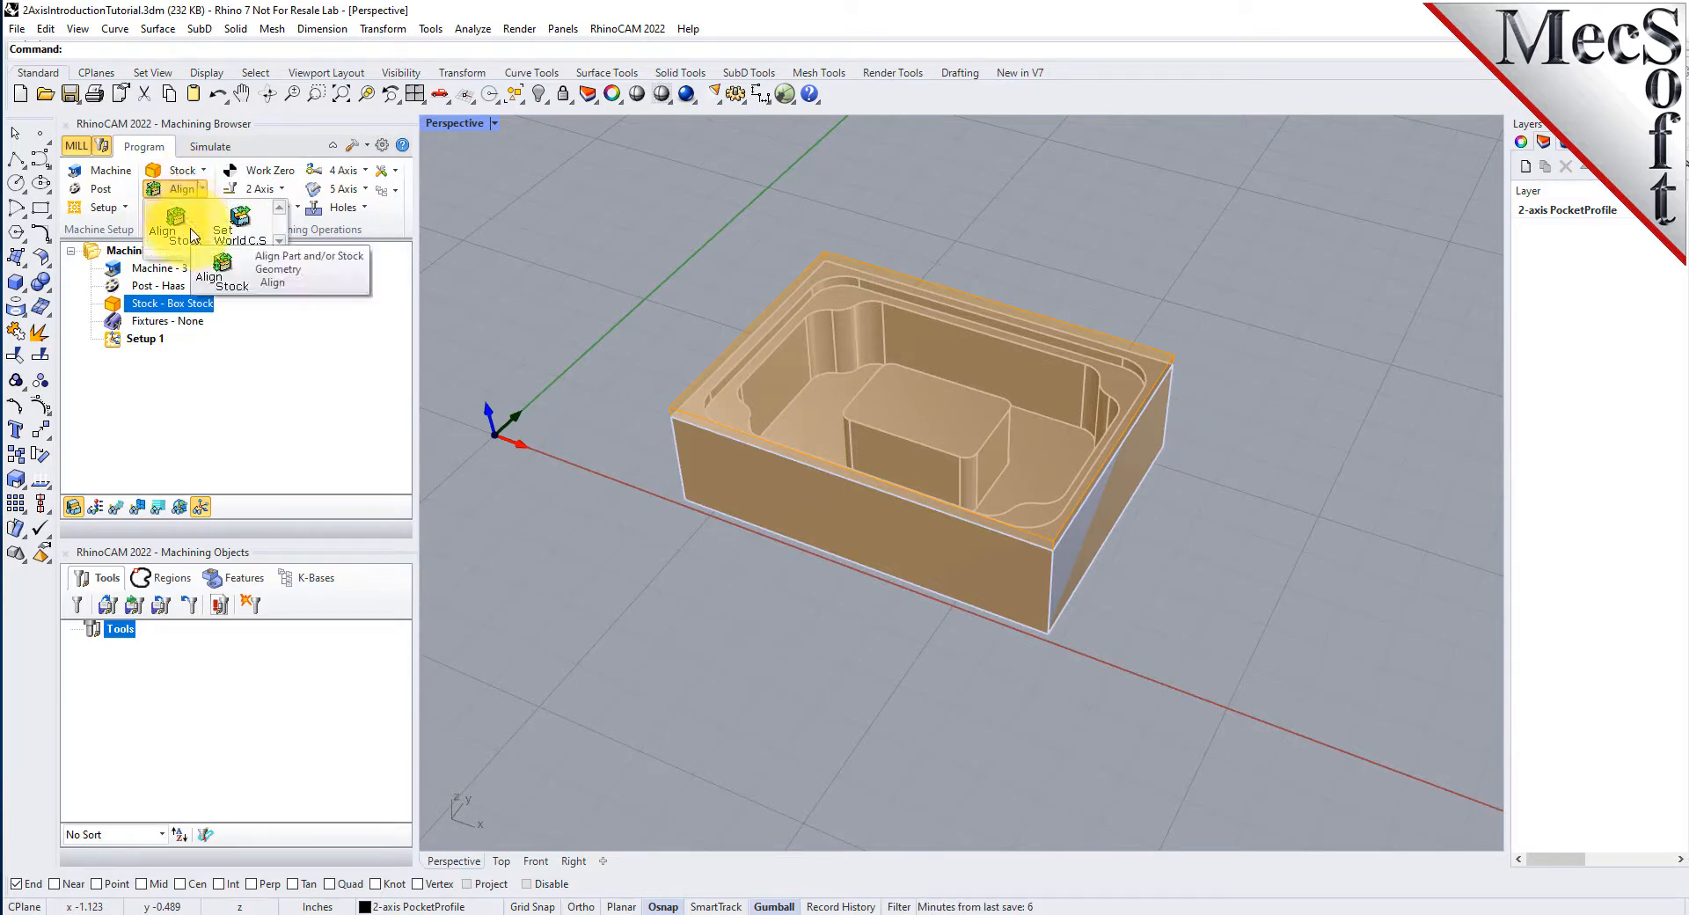
{"action": "left_click", "coordinate": [192, 234]}
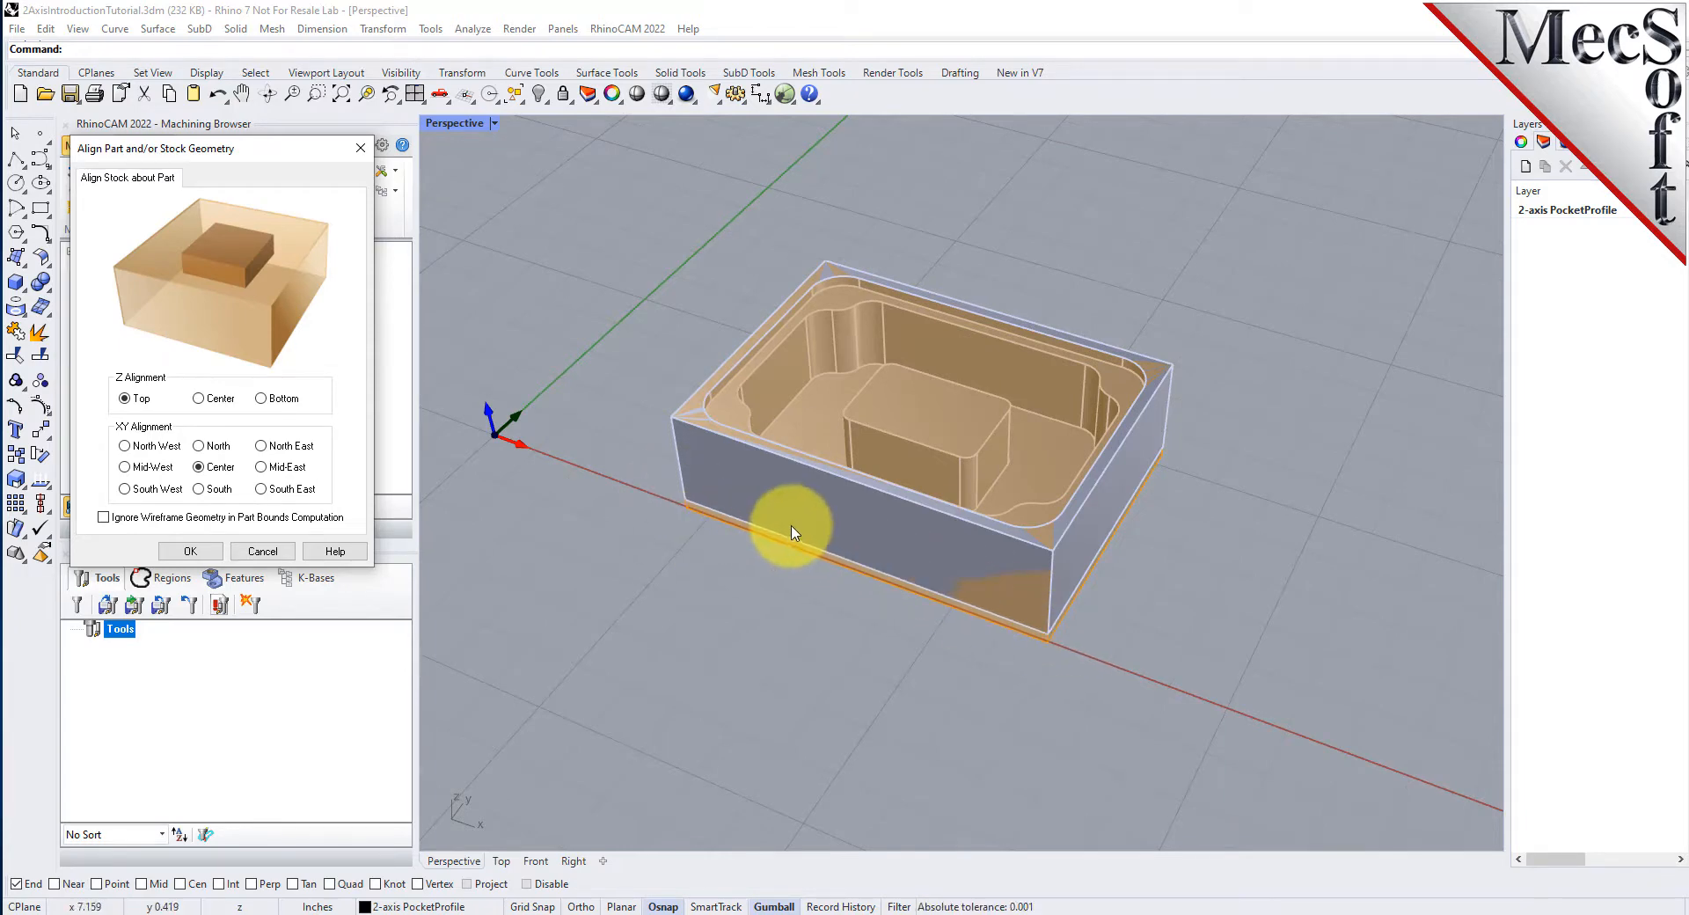
{"action": "left_click", "coordinate": [264, 400]}
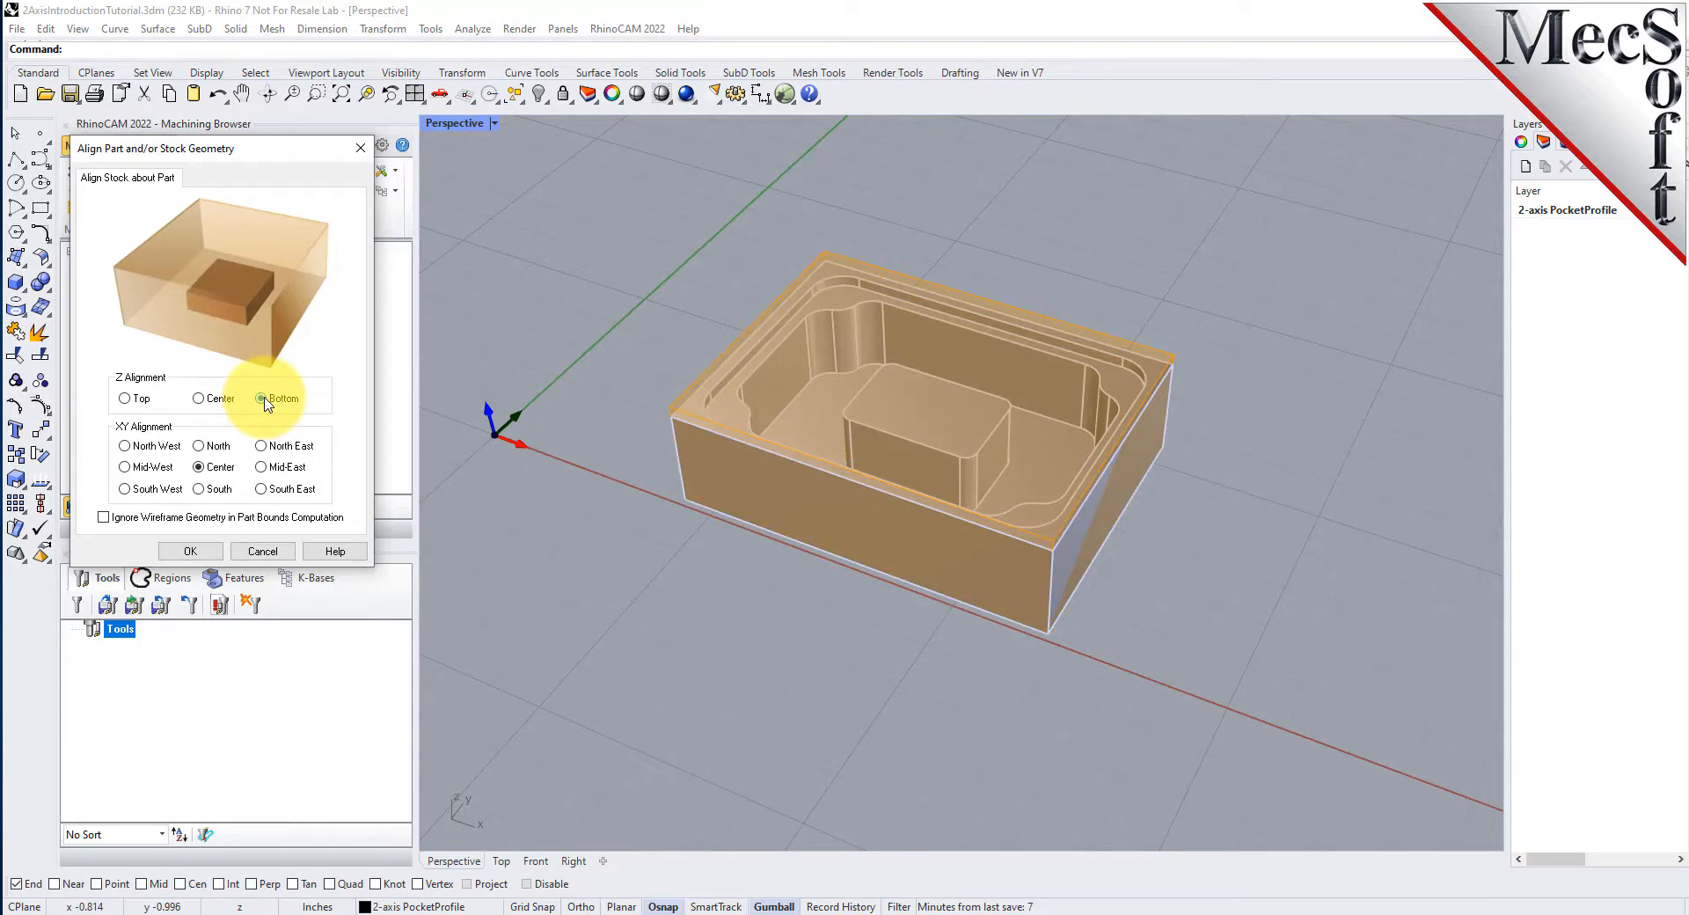
{"action": "left_click", "coordinate": [206, 552]}
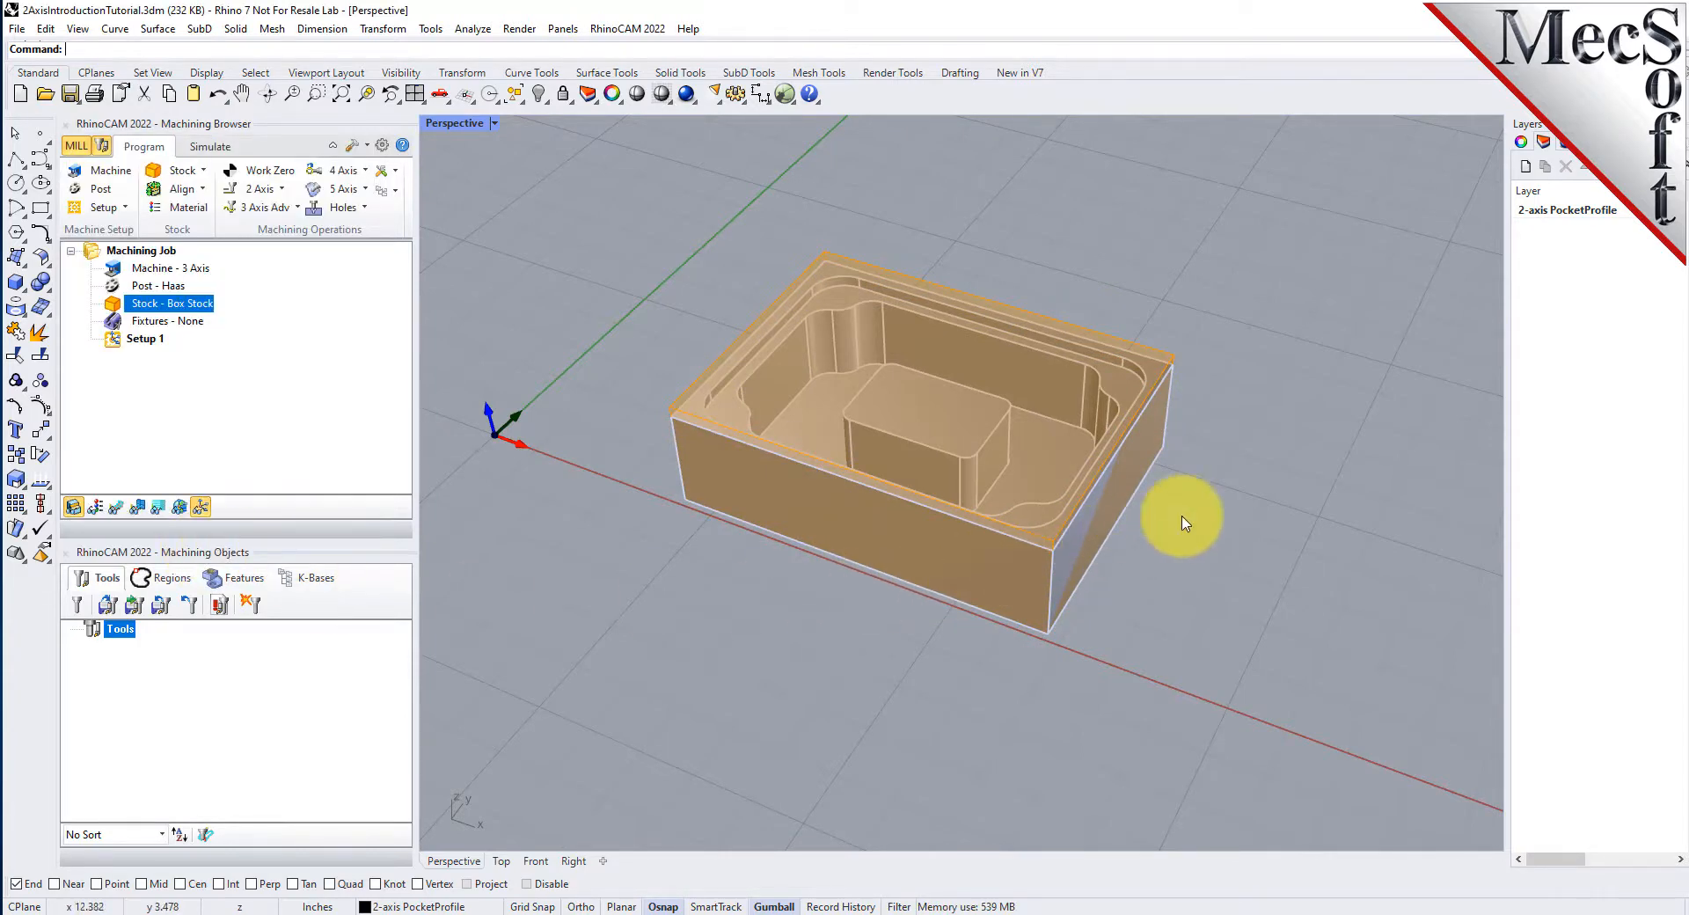
{"action": "right_click_drag", "start_coordinate": [1184, 520], "coordinate": [1007, 394]}
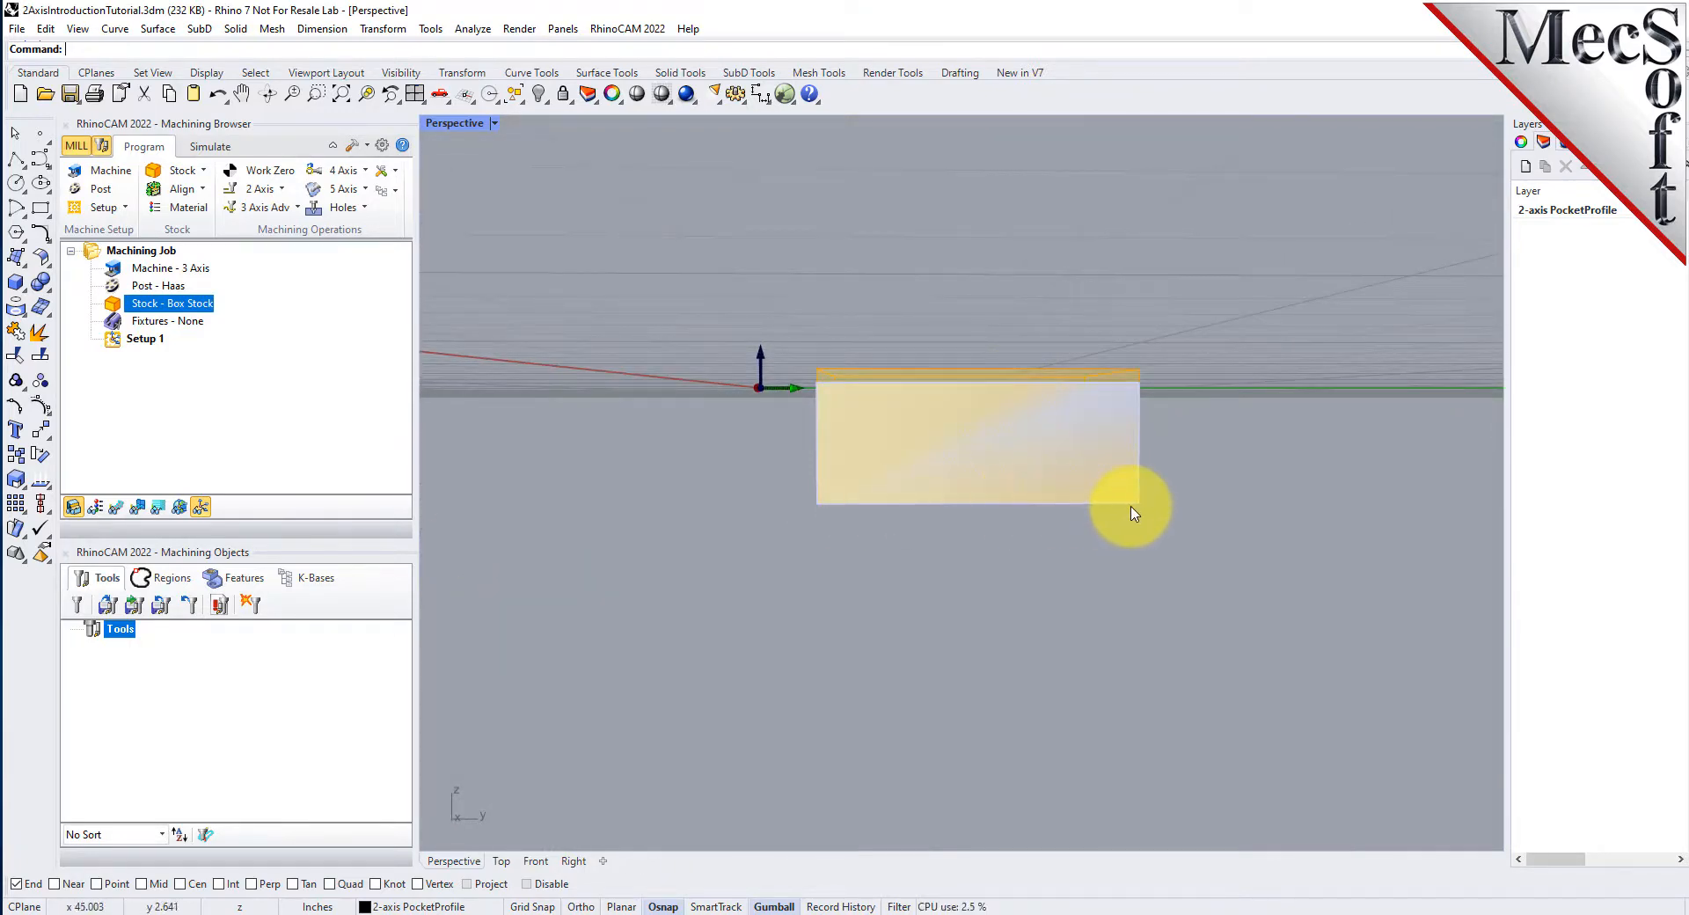
{"action": "right_click_drag", "start_coordinate": [684, 421], "coordinate": [900, 474]}
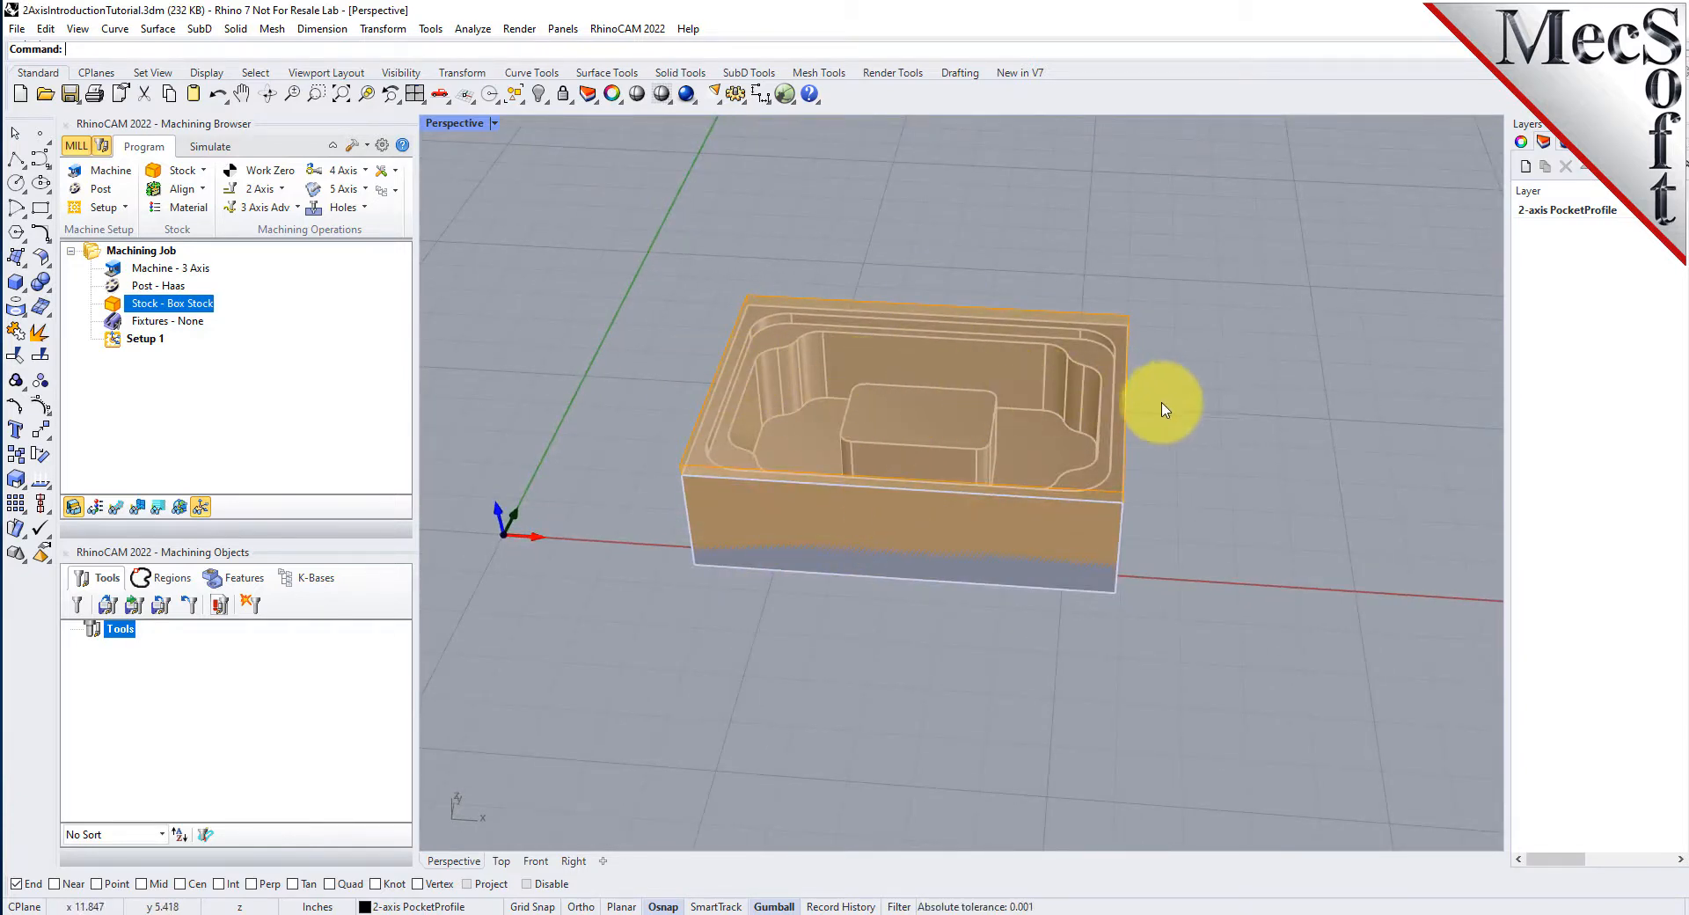
{"action": "scroll", "coordinate": [875, 388], "scroll_direction": "up", "scroll_amount": 2}
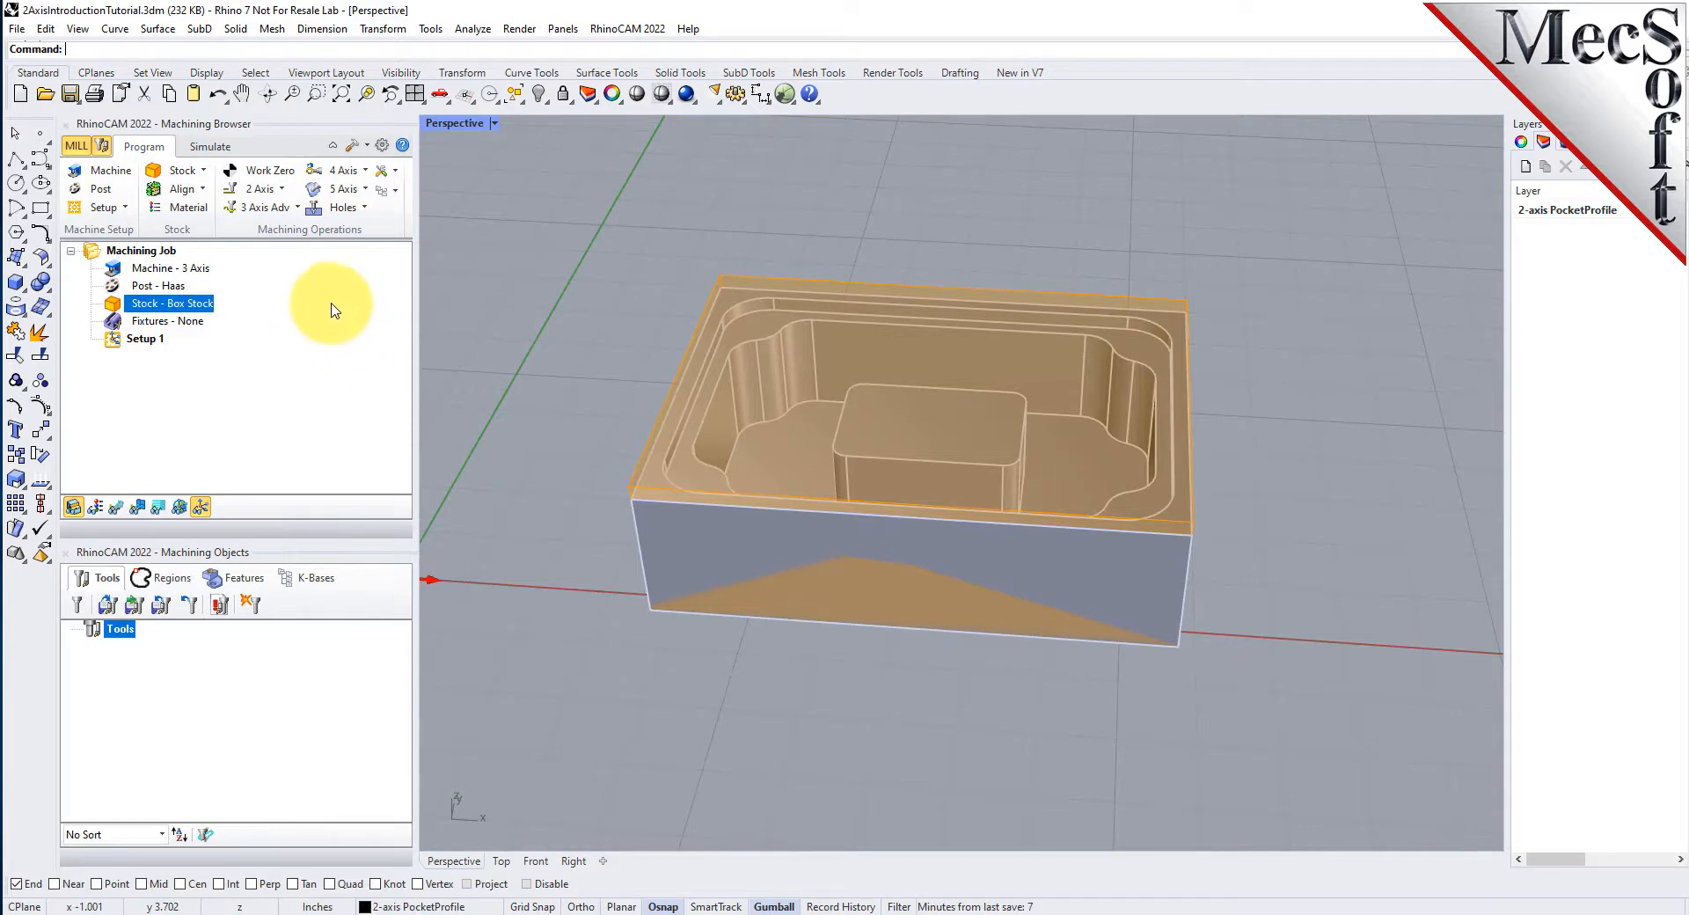
- Assign ALUMINUM - 6061 as the stock material from FeedsSpeedsDataINCH.xml
{"action": "left_click", "coordinate": [195, 213]}
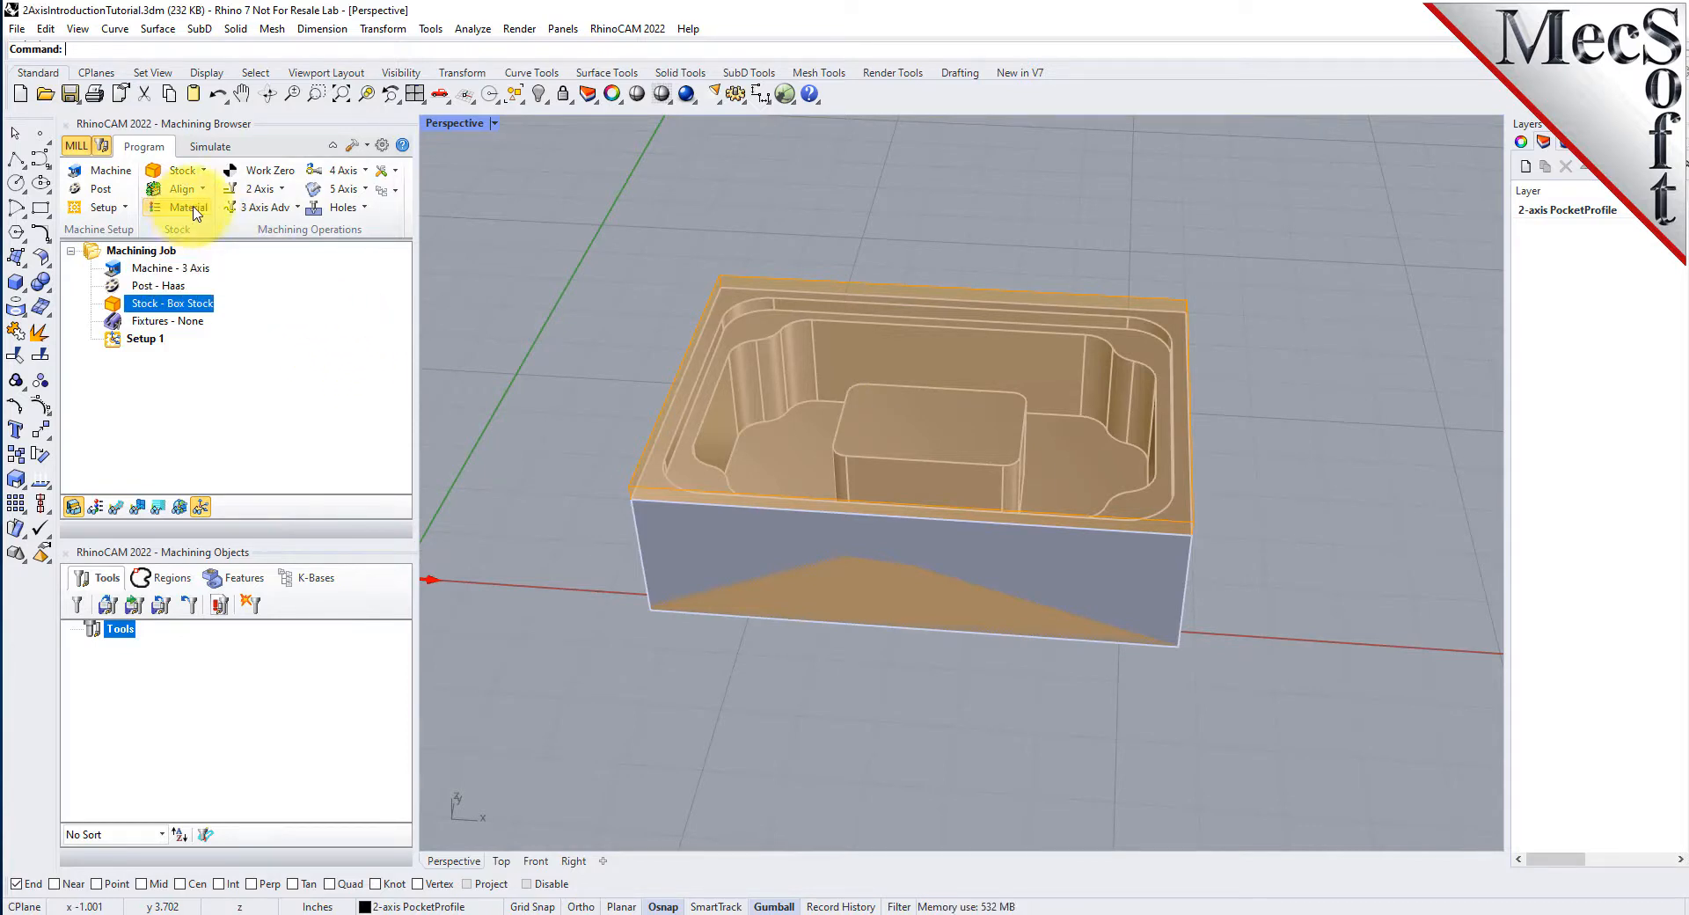
{"action": "left_click_drag", "start_coordinate": [227, 155], "coordinate": [455, 253]}
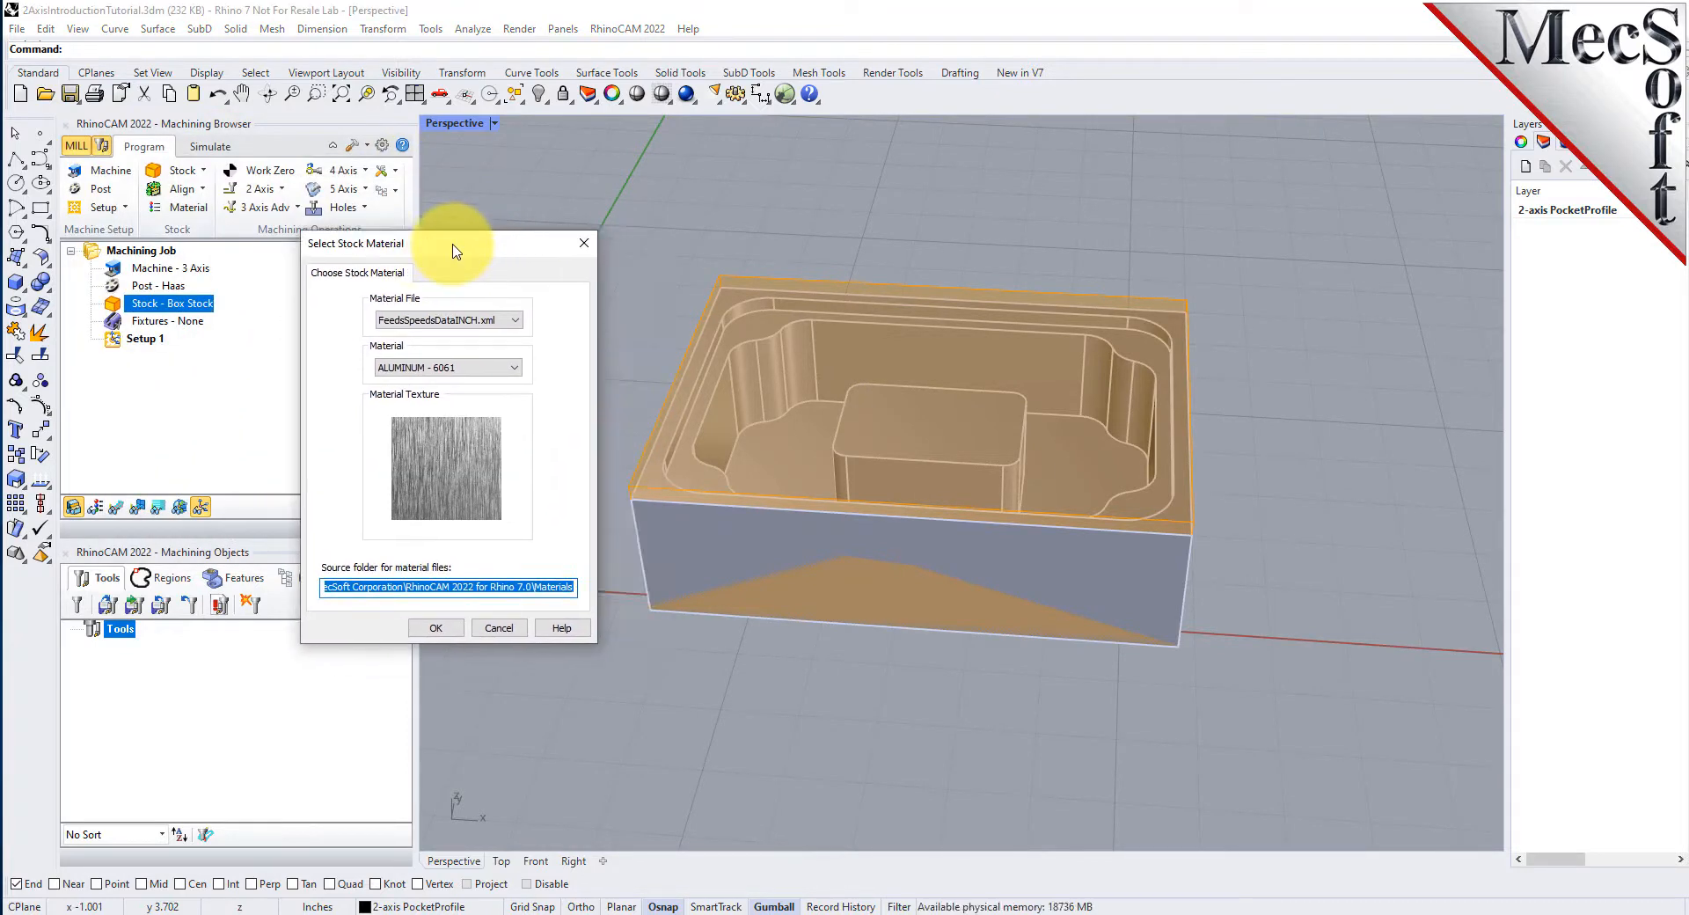
{"action": "left_click", "coordinate": [518, 369]}
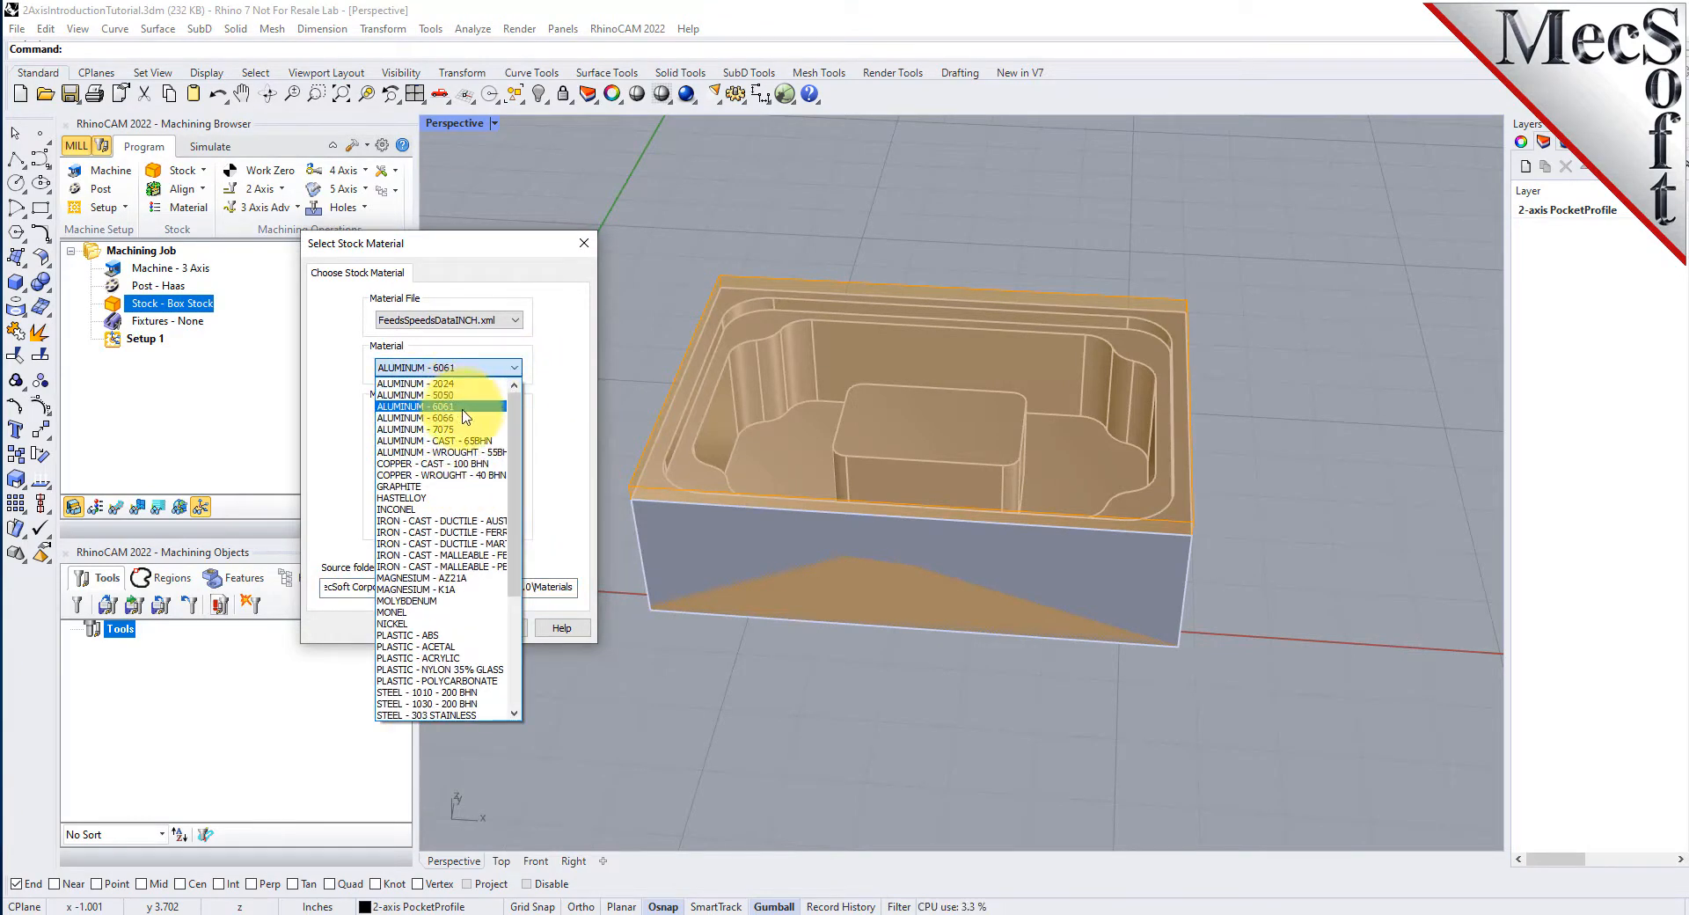
{"action": "left_click", "coordinate": [463, 408]}
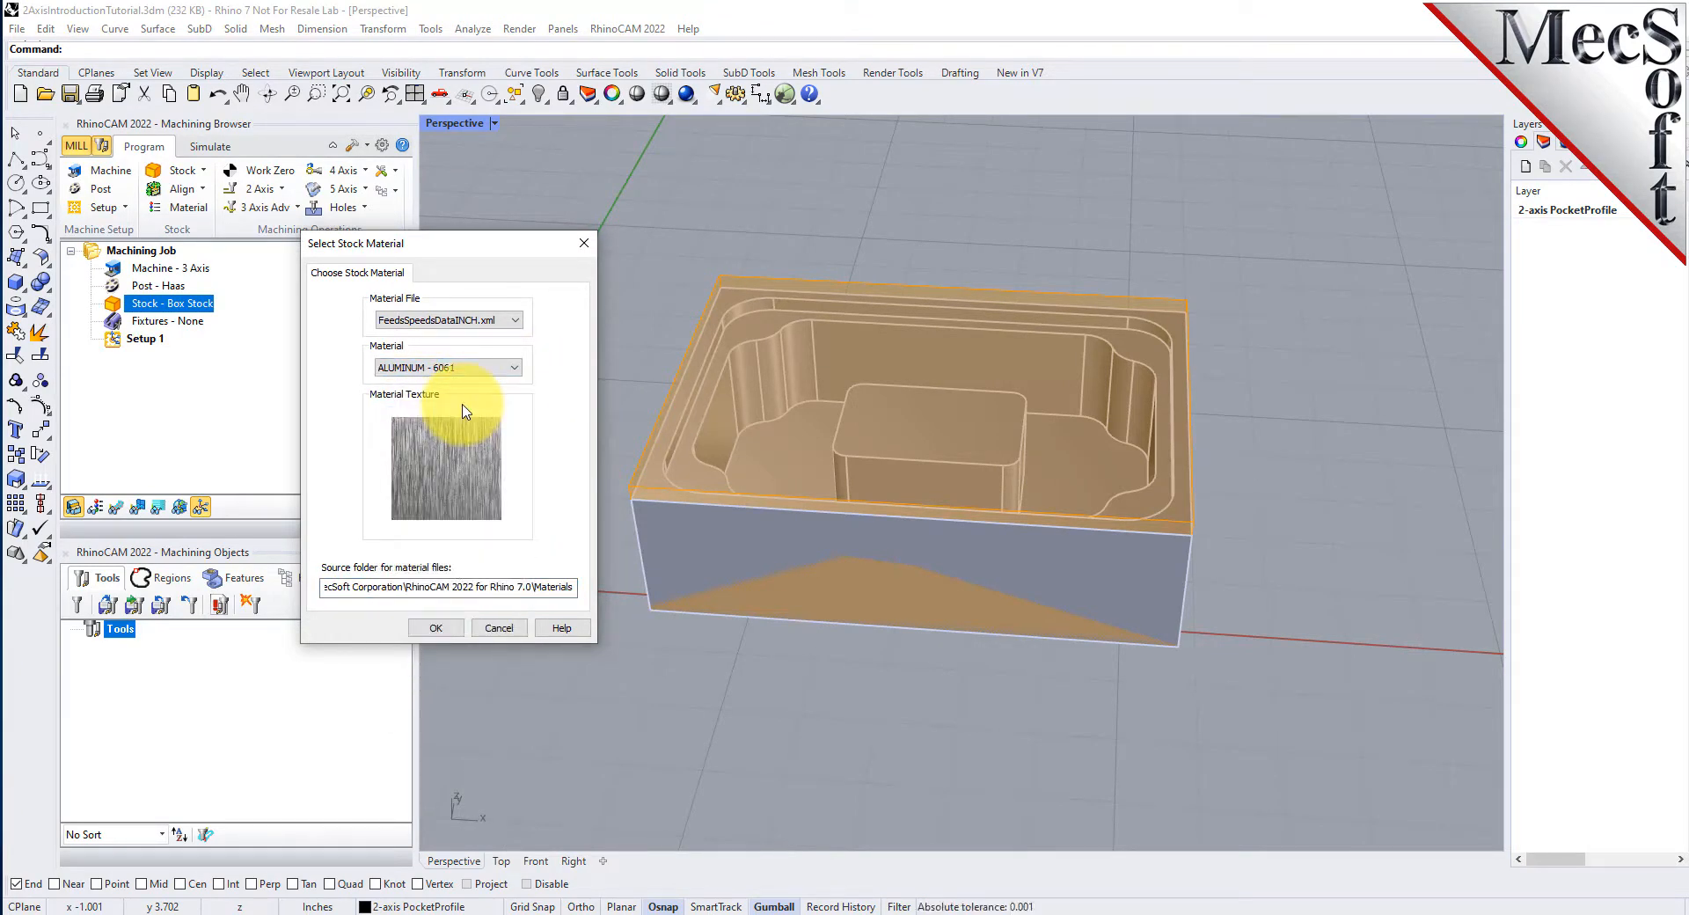
{"action": "left_click", "coordinate": [437, 628]}
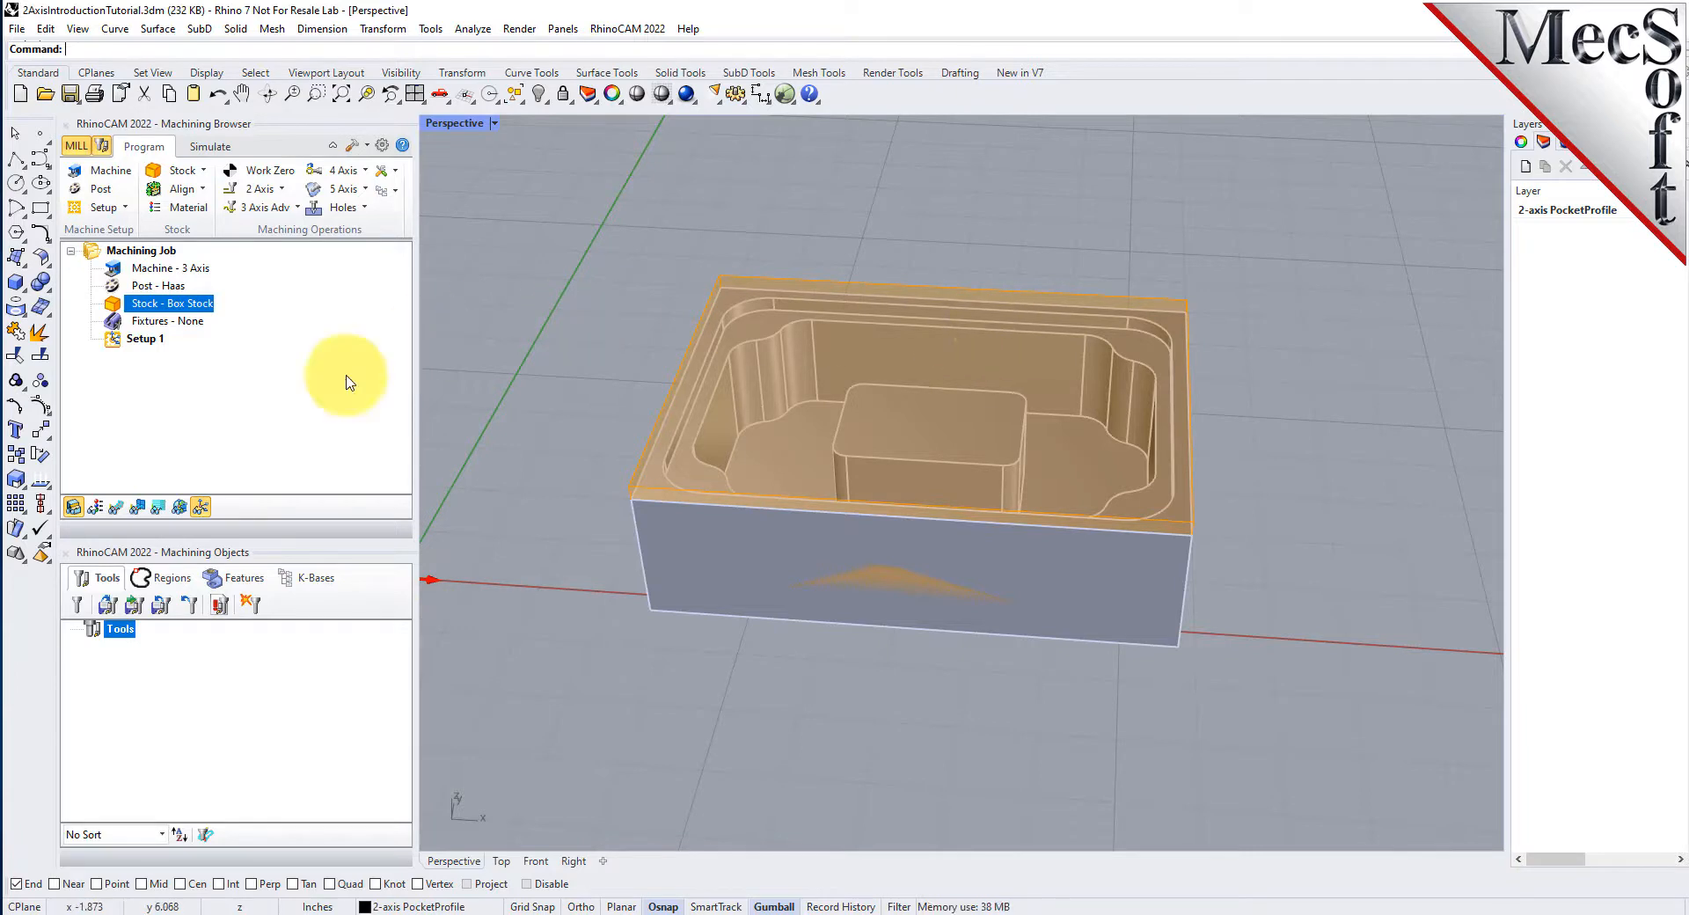
- Toggle the material texture display to examine the textured stock, and leave the texture off
{"action": "left_click", "coordinate": [97, 507]}
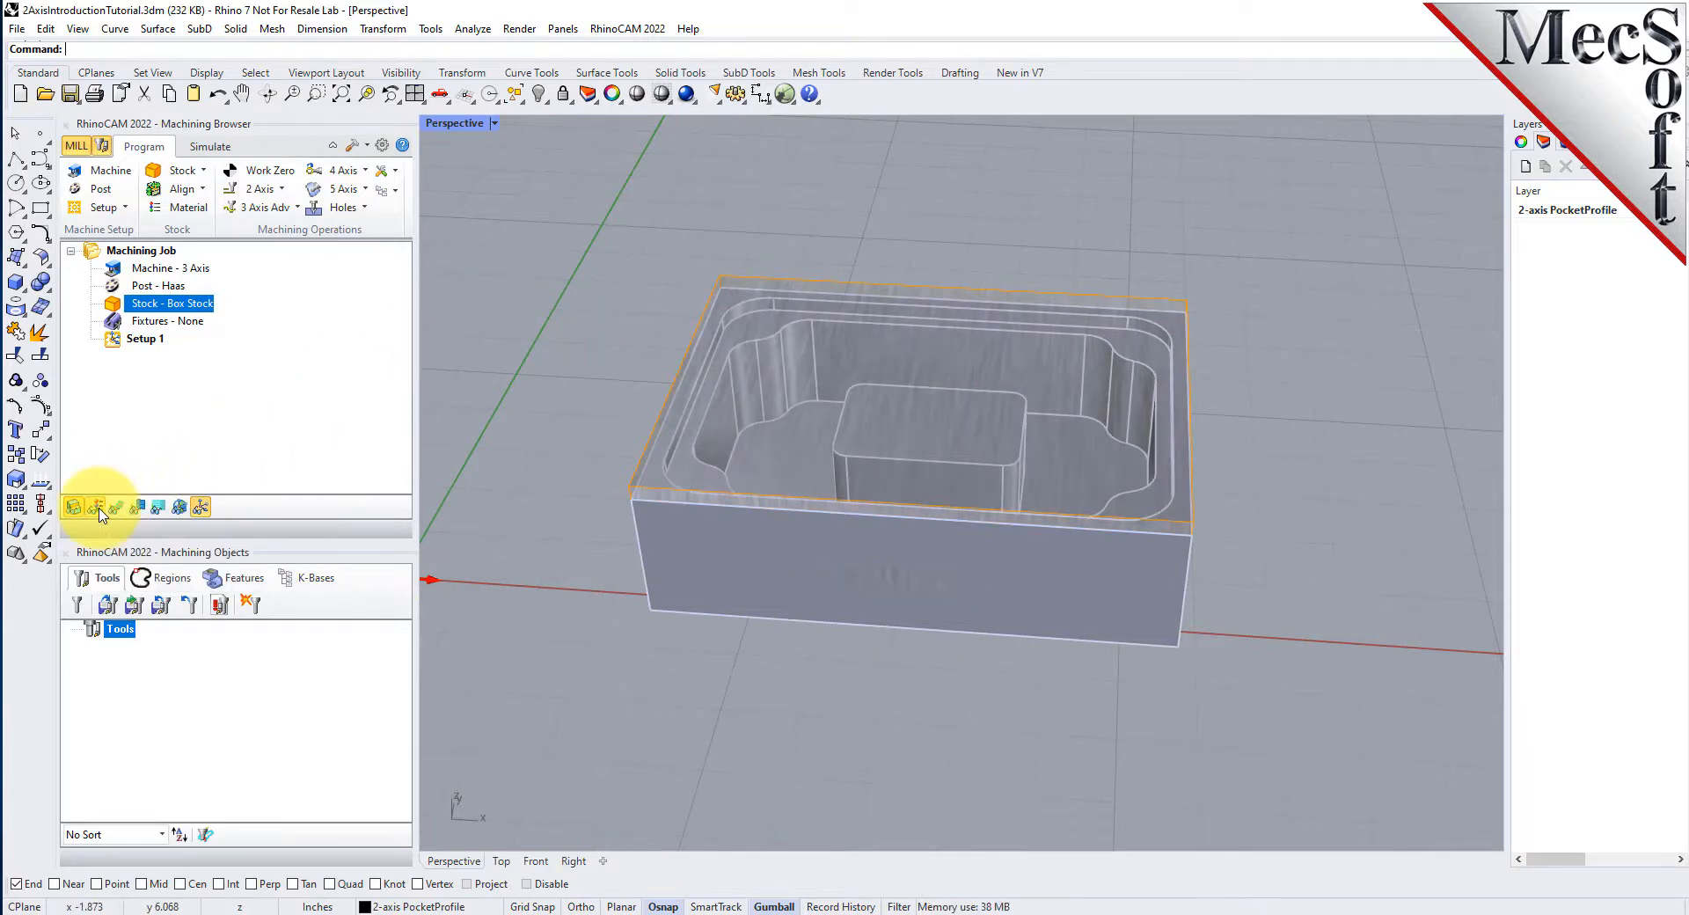
{"action": "left_click", "coordinate": [99, 509]}
{"action": "left_click", "coordinate": [99, 510]}
{"action": "left_click", "coordinate": [99, 509]}
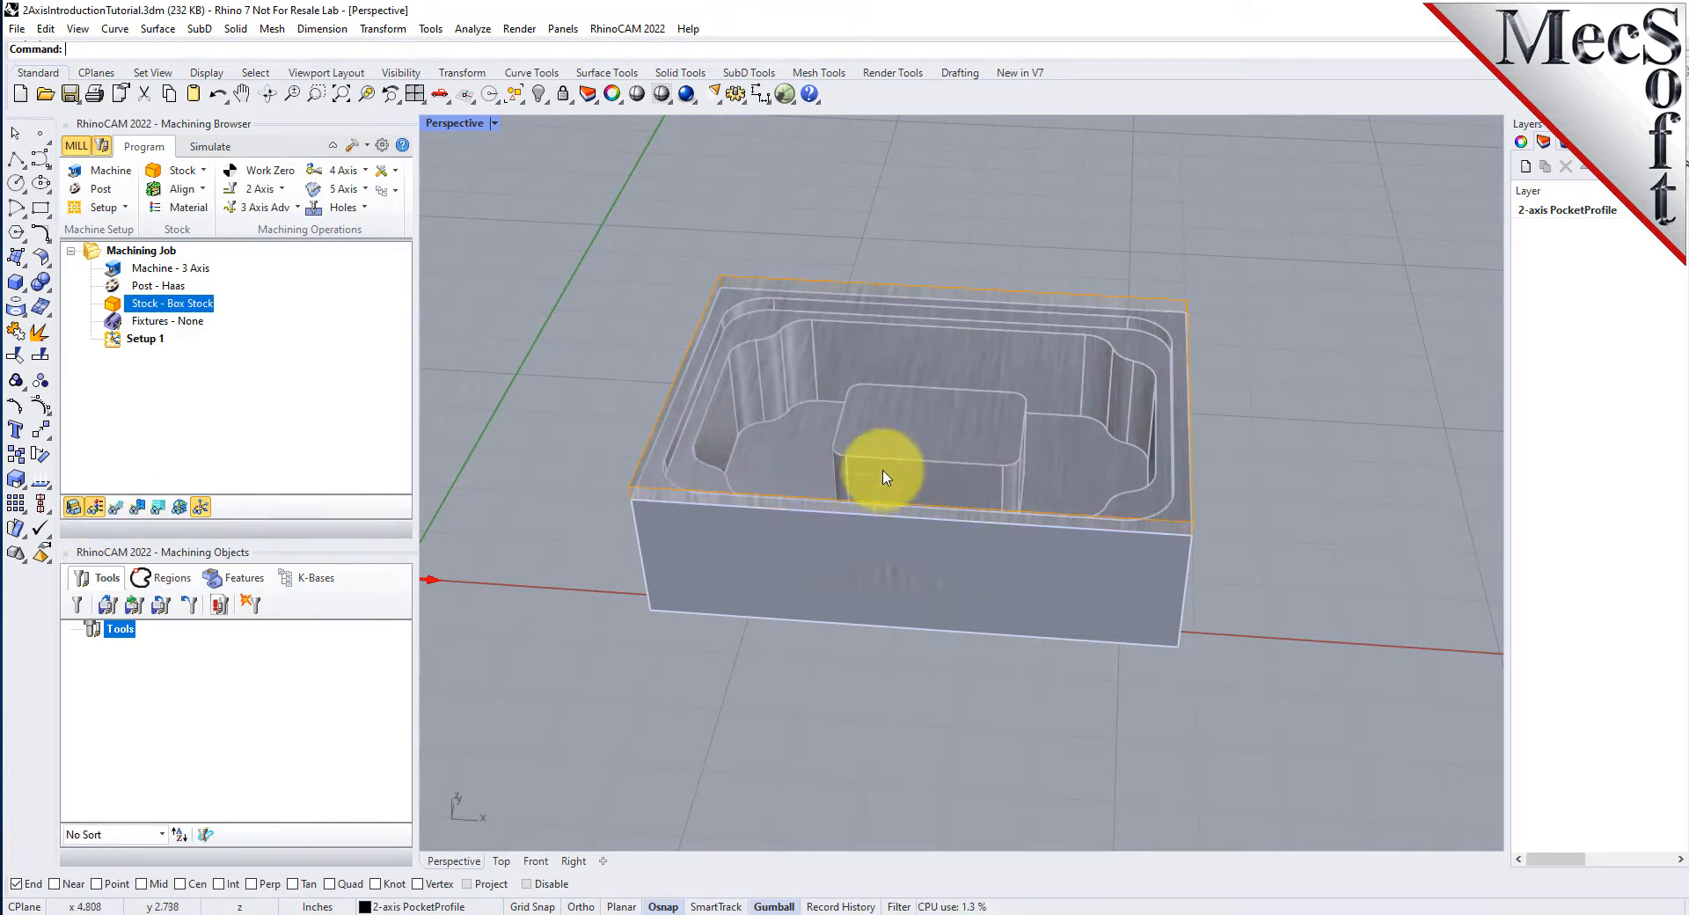
{"action": "right_click_drag", "start_coordinate": [880, 479], "coordinate": [992, 426]}
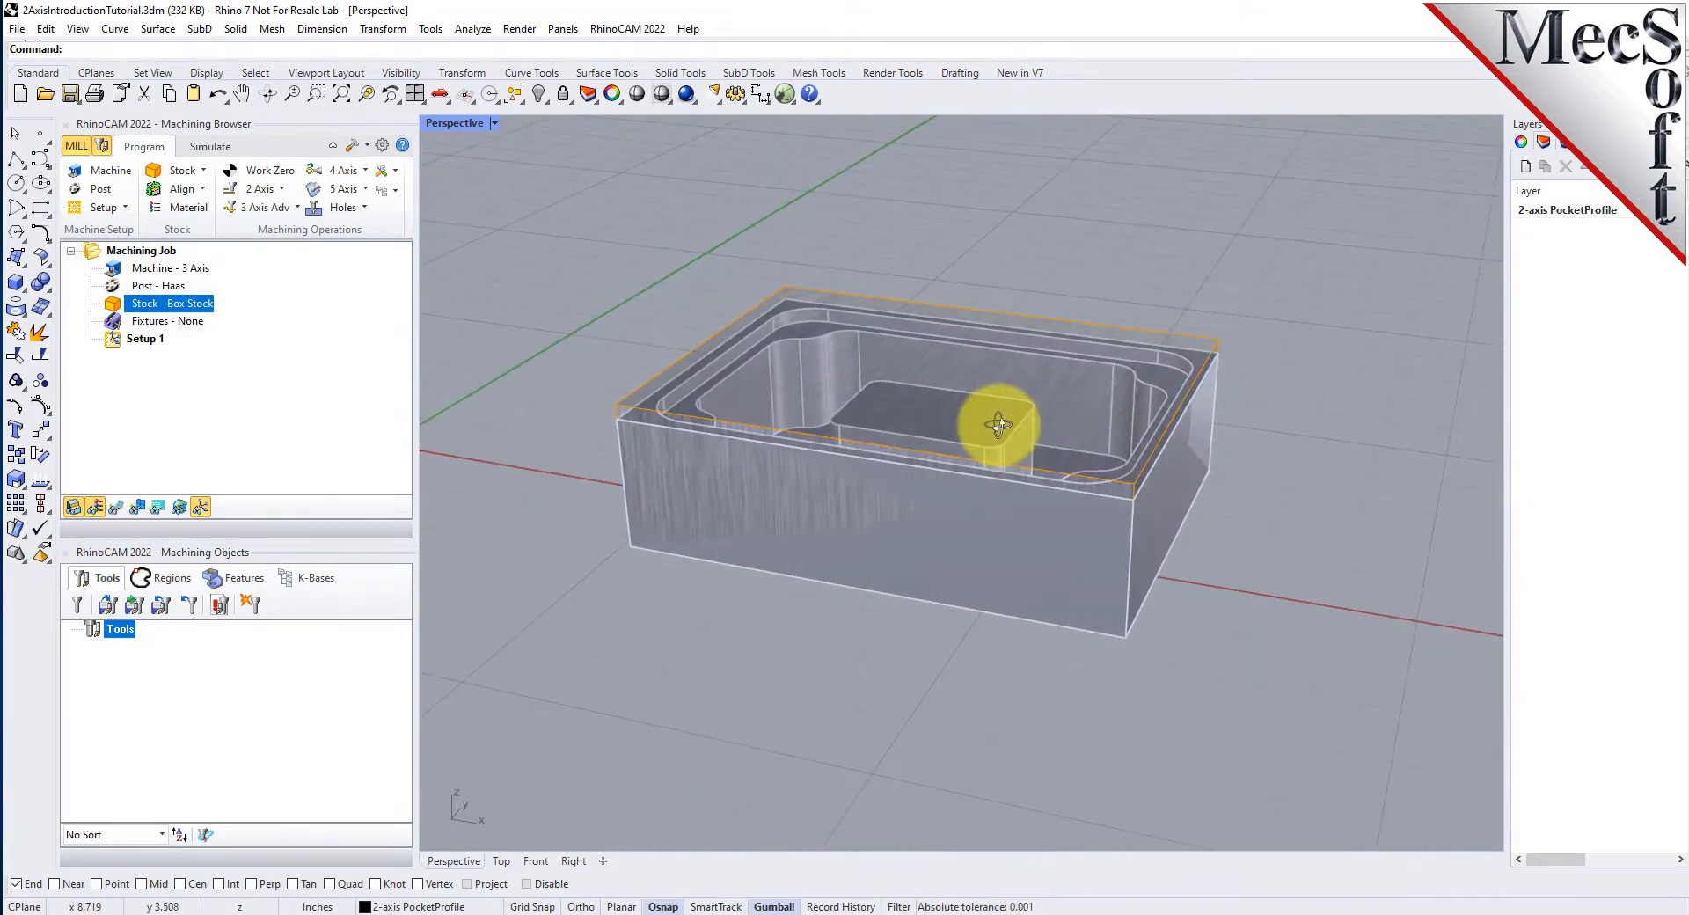
{"action": "left_click", "coordinate": [97, 506]}
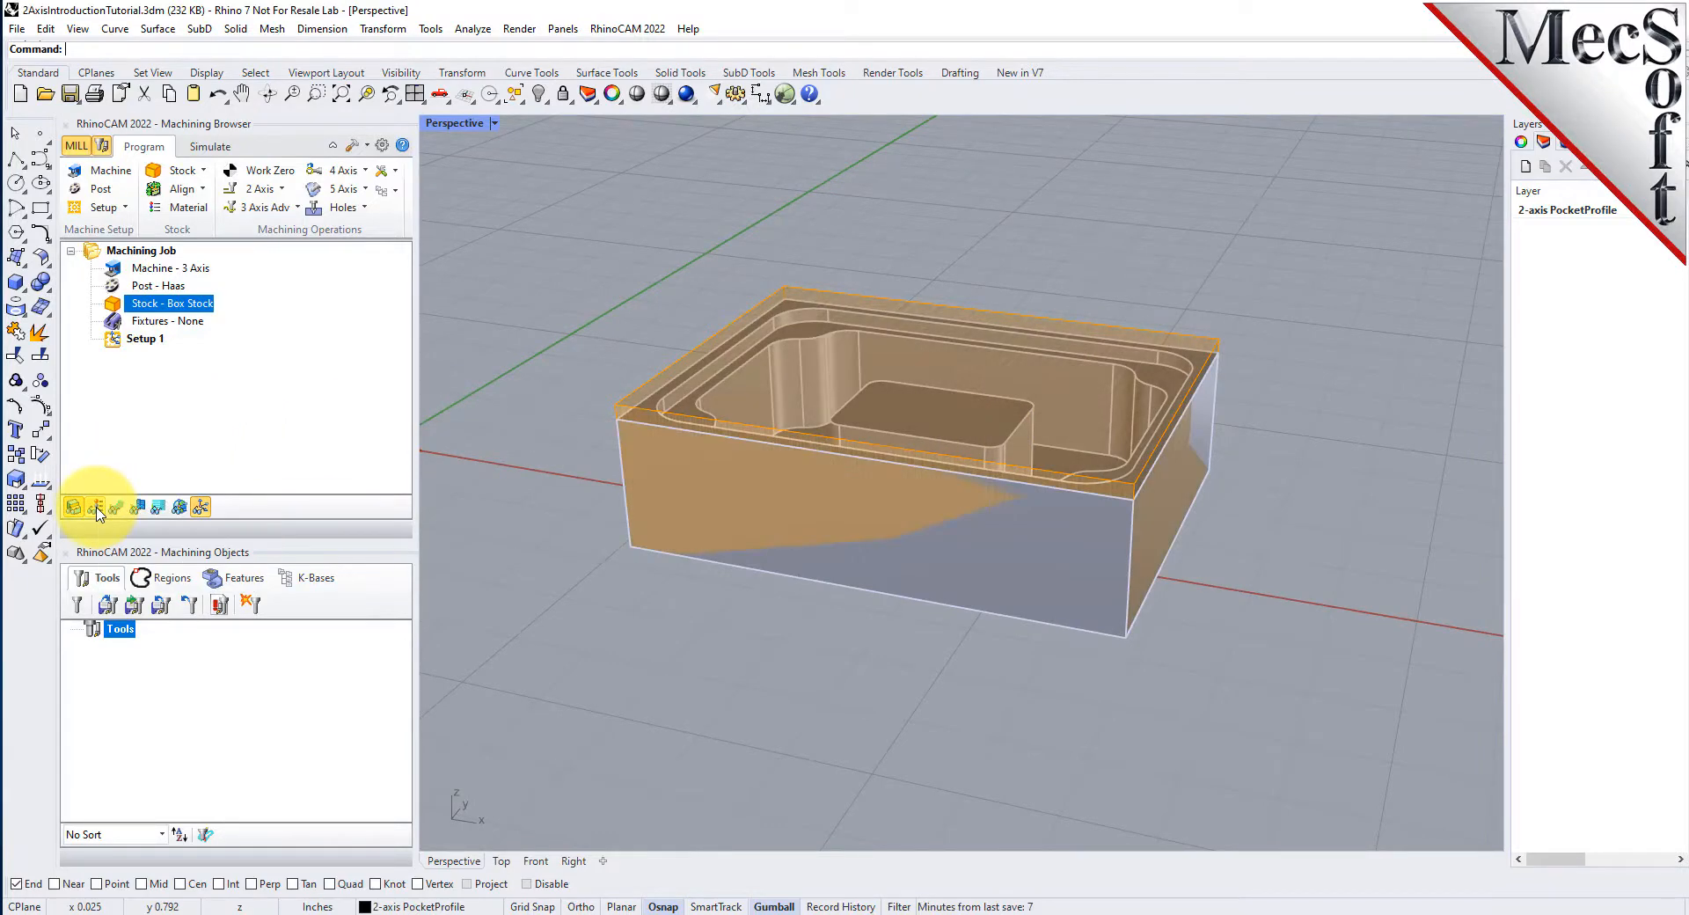
- Set the world coordinate system origin to the stock box with zero face Highest Z and zero position South West, checking it from the side
{"action": "right_click_drag", "start_coordinate": [932, 583], "coordinate": [992, 605]}
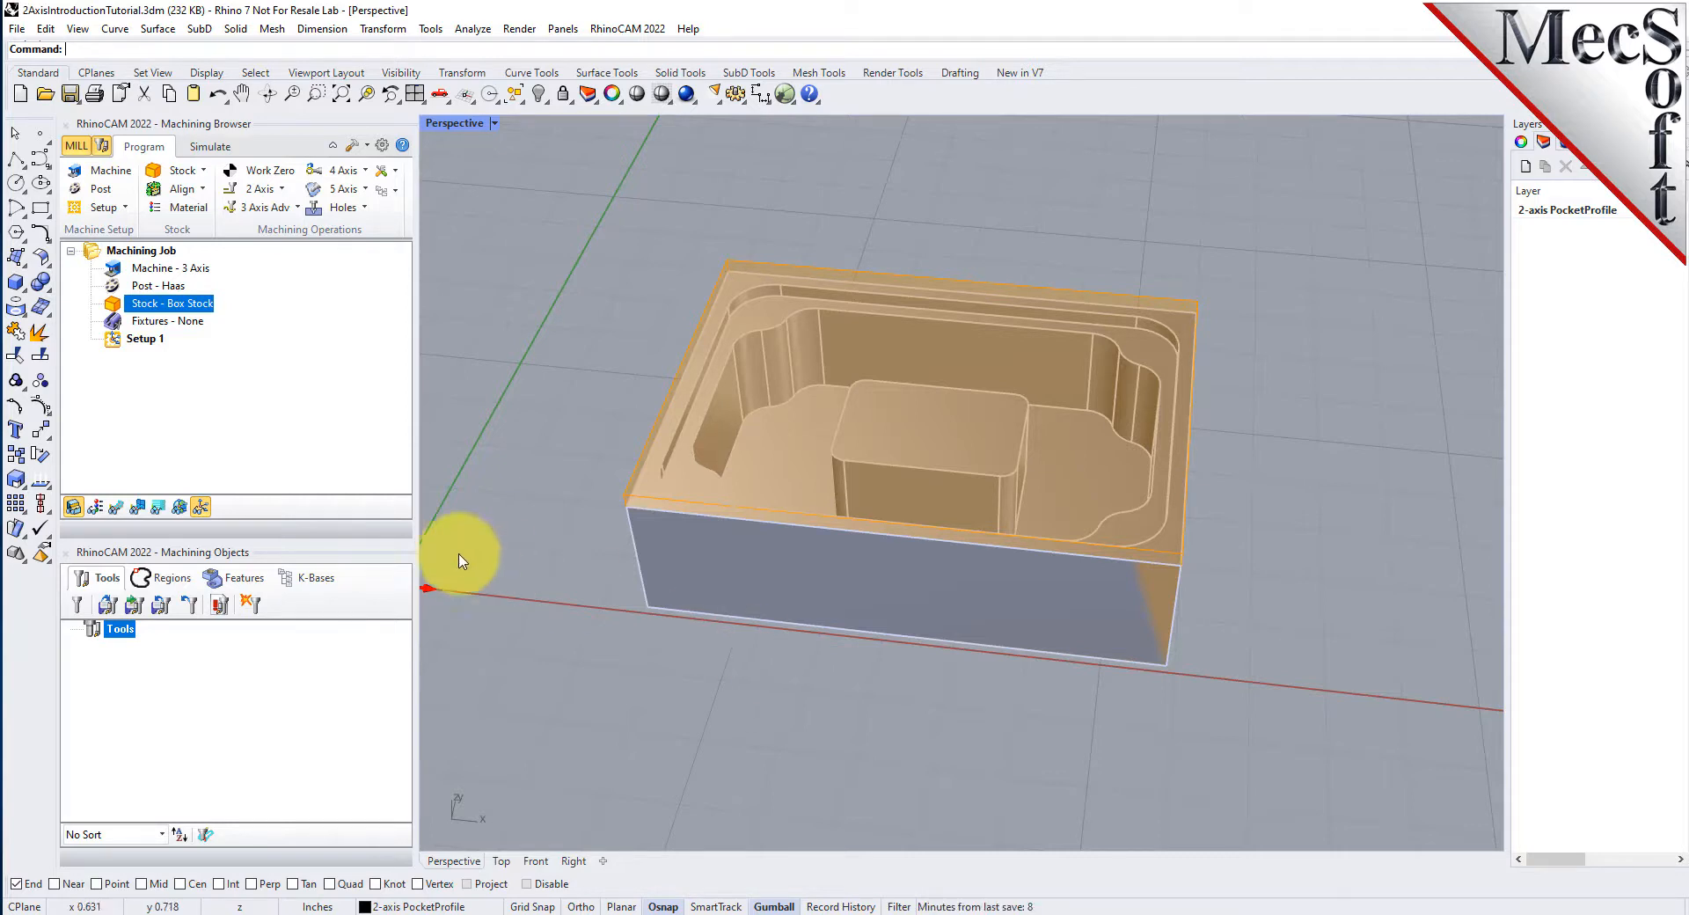
{"action": "left_click", "coordinate": [199, 190]}
{"action": "left_click", "coordinate": [249, 234]}
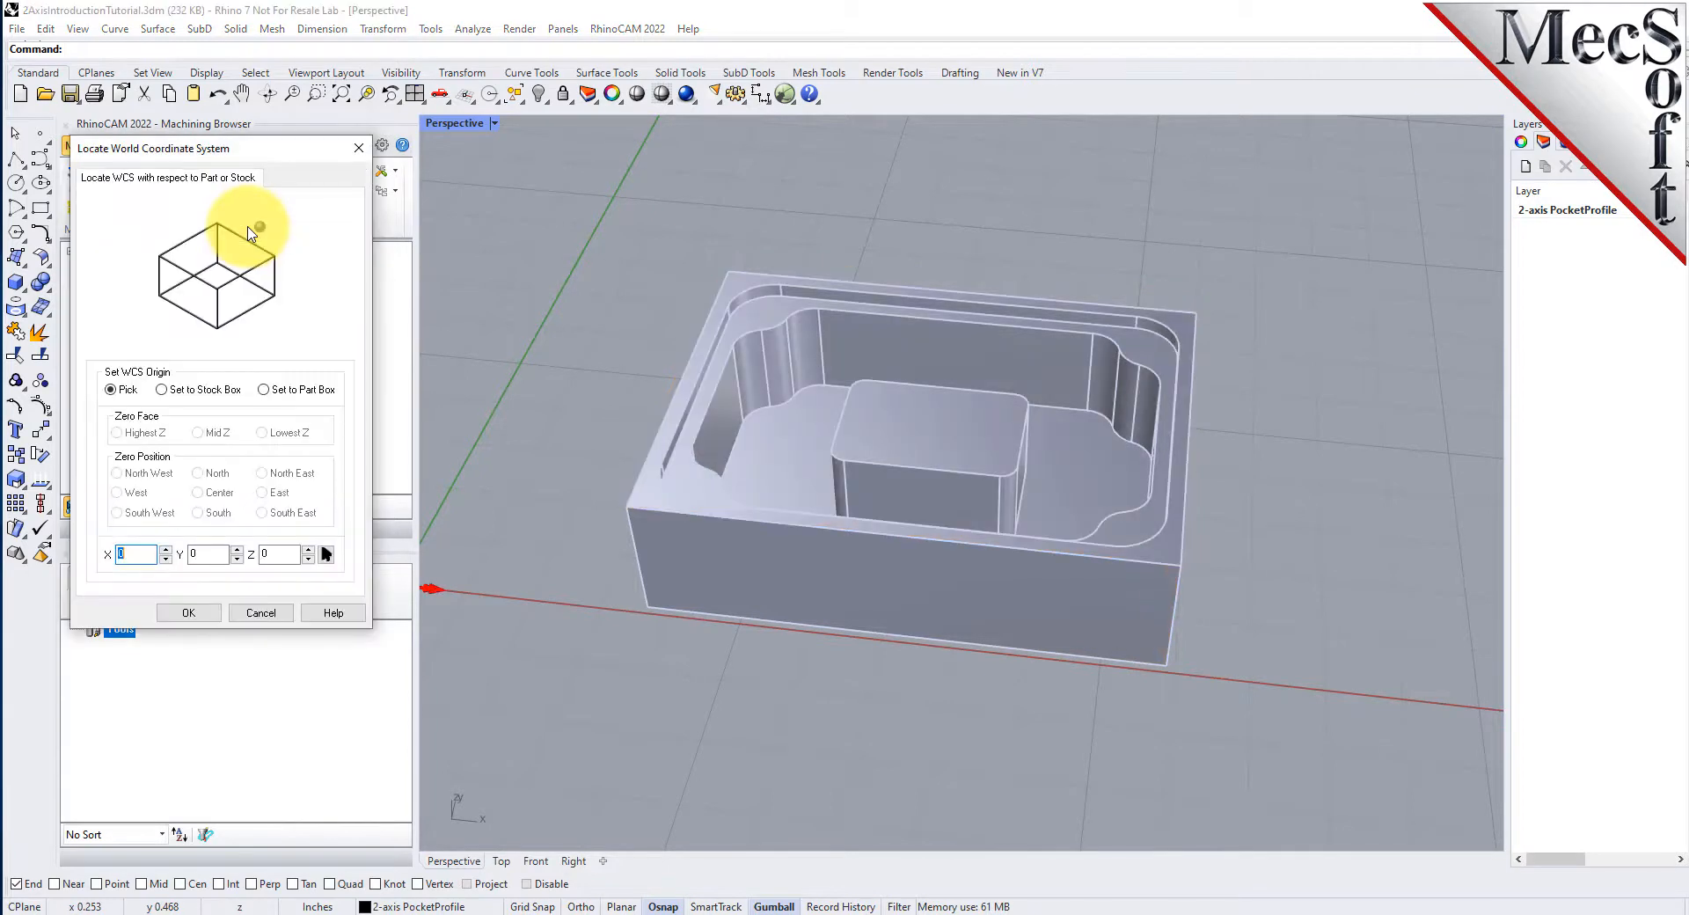
{"action": "left_click", "coordinate": [165, 393]}
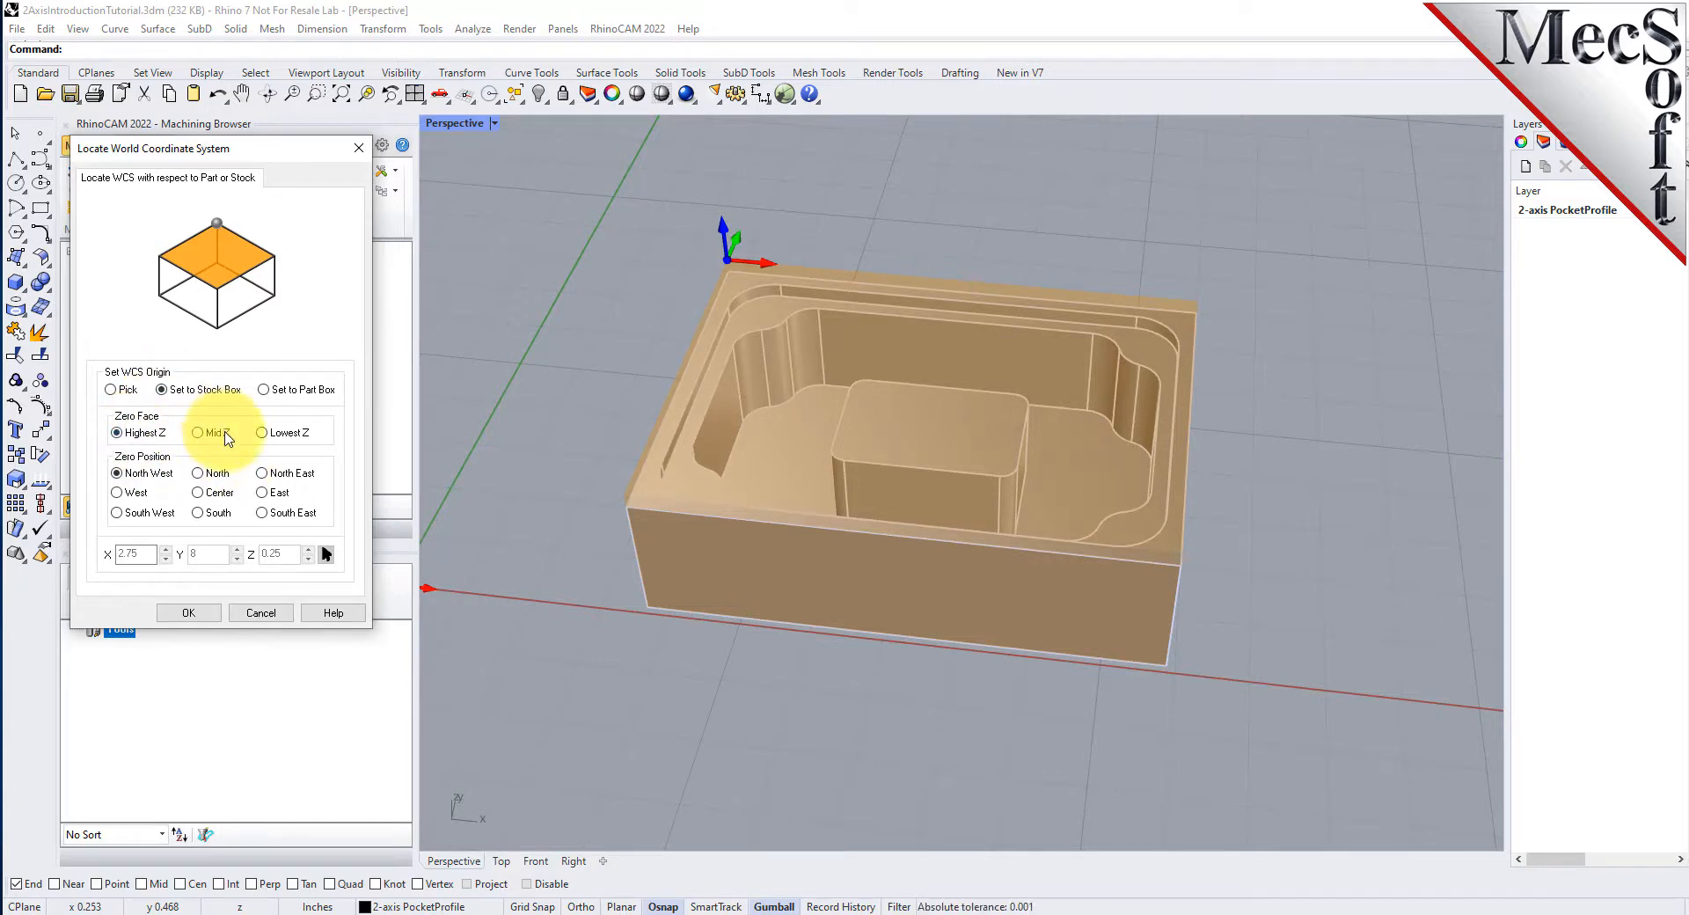
{"action": "left_click", "coordinate": [118, 513]}
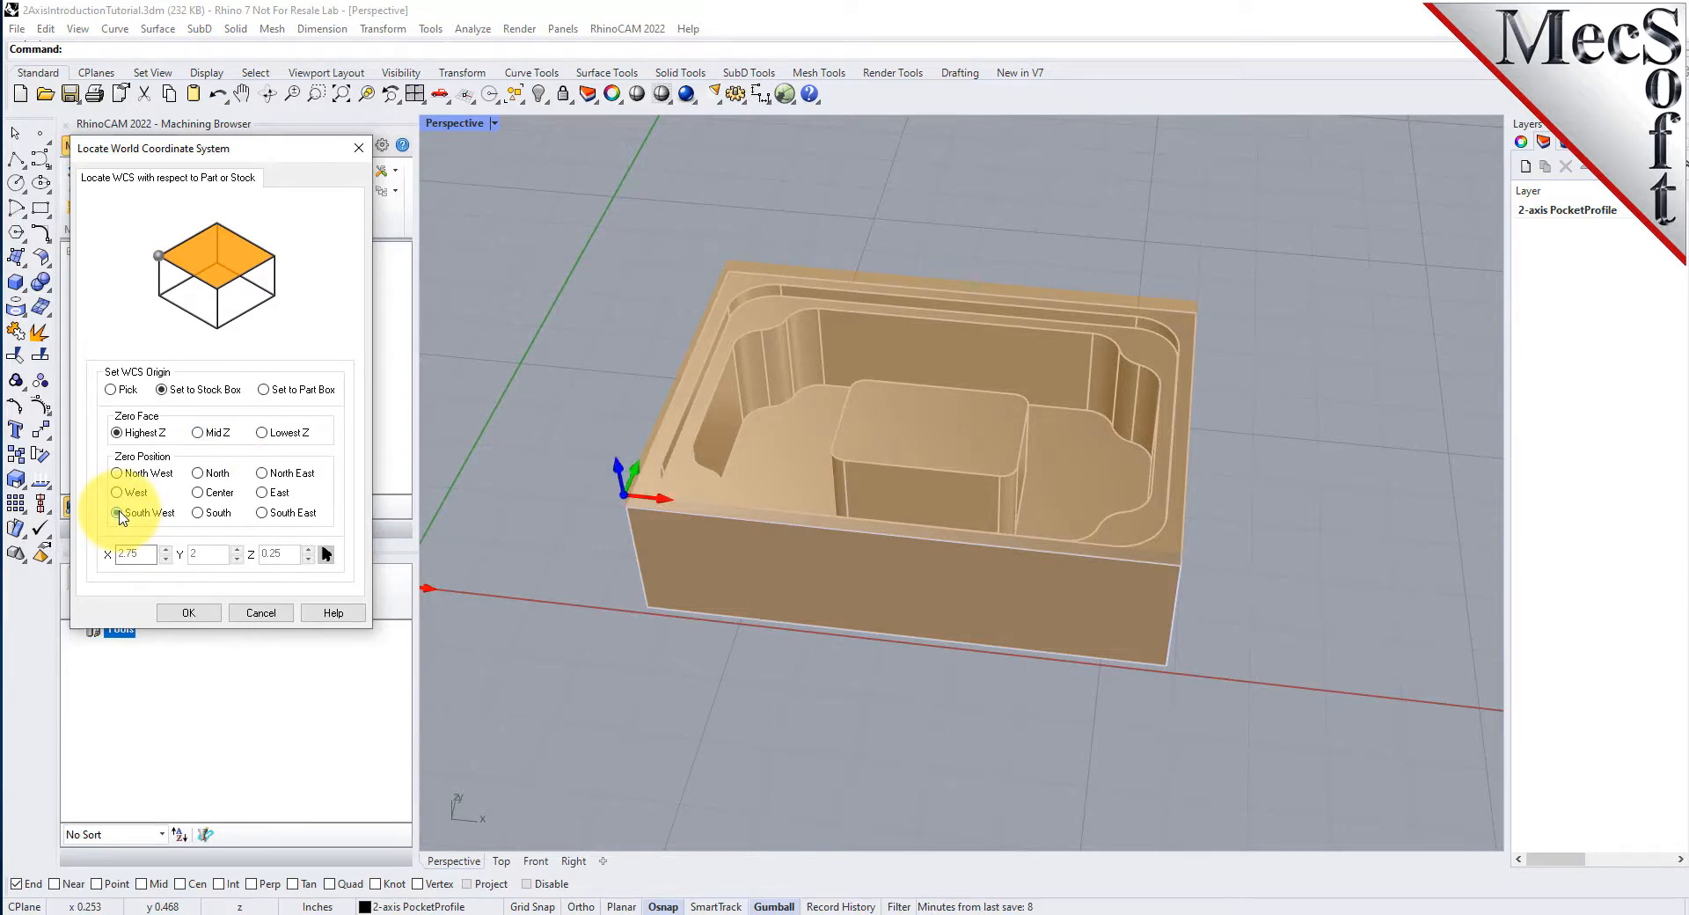
{"action": "right_click_drag", "start_coordinate": [566, 422], "coordinate": [634, 369]}
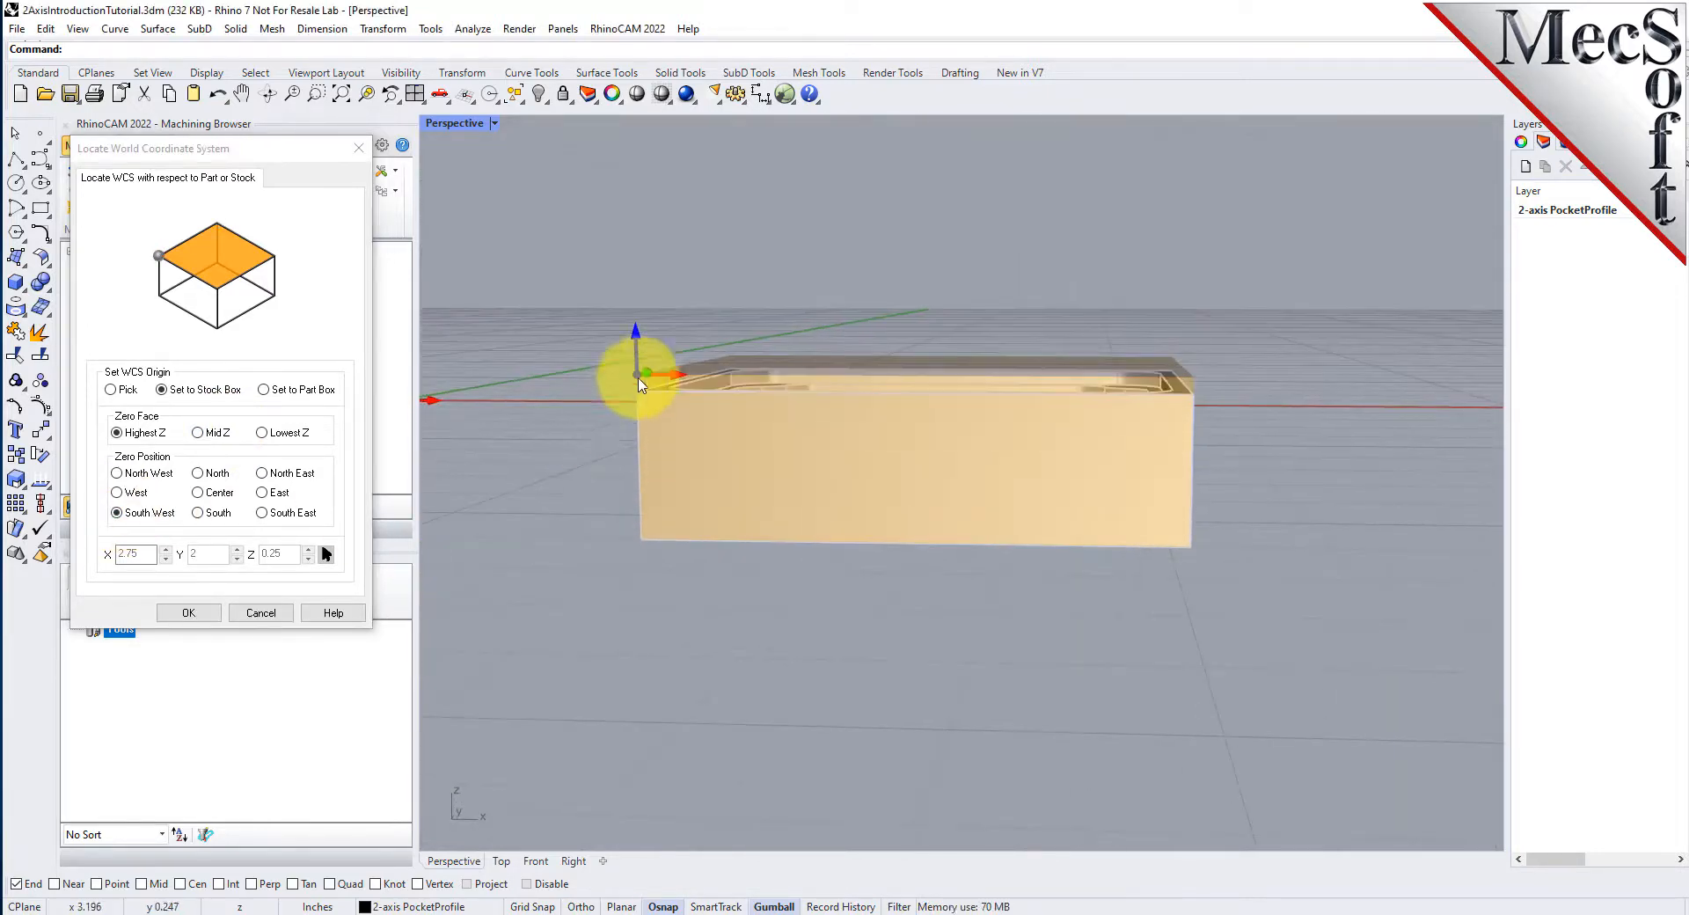
{"action": "scroll", "coordinate": [633, 361], "scroll_direction": "up", "scroll_amount": 5}
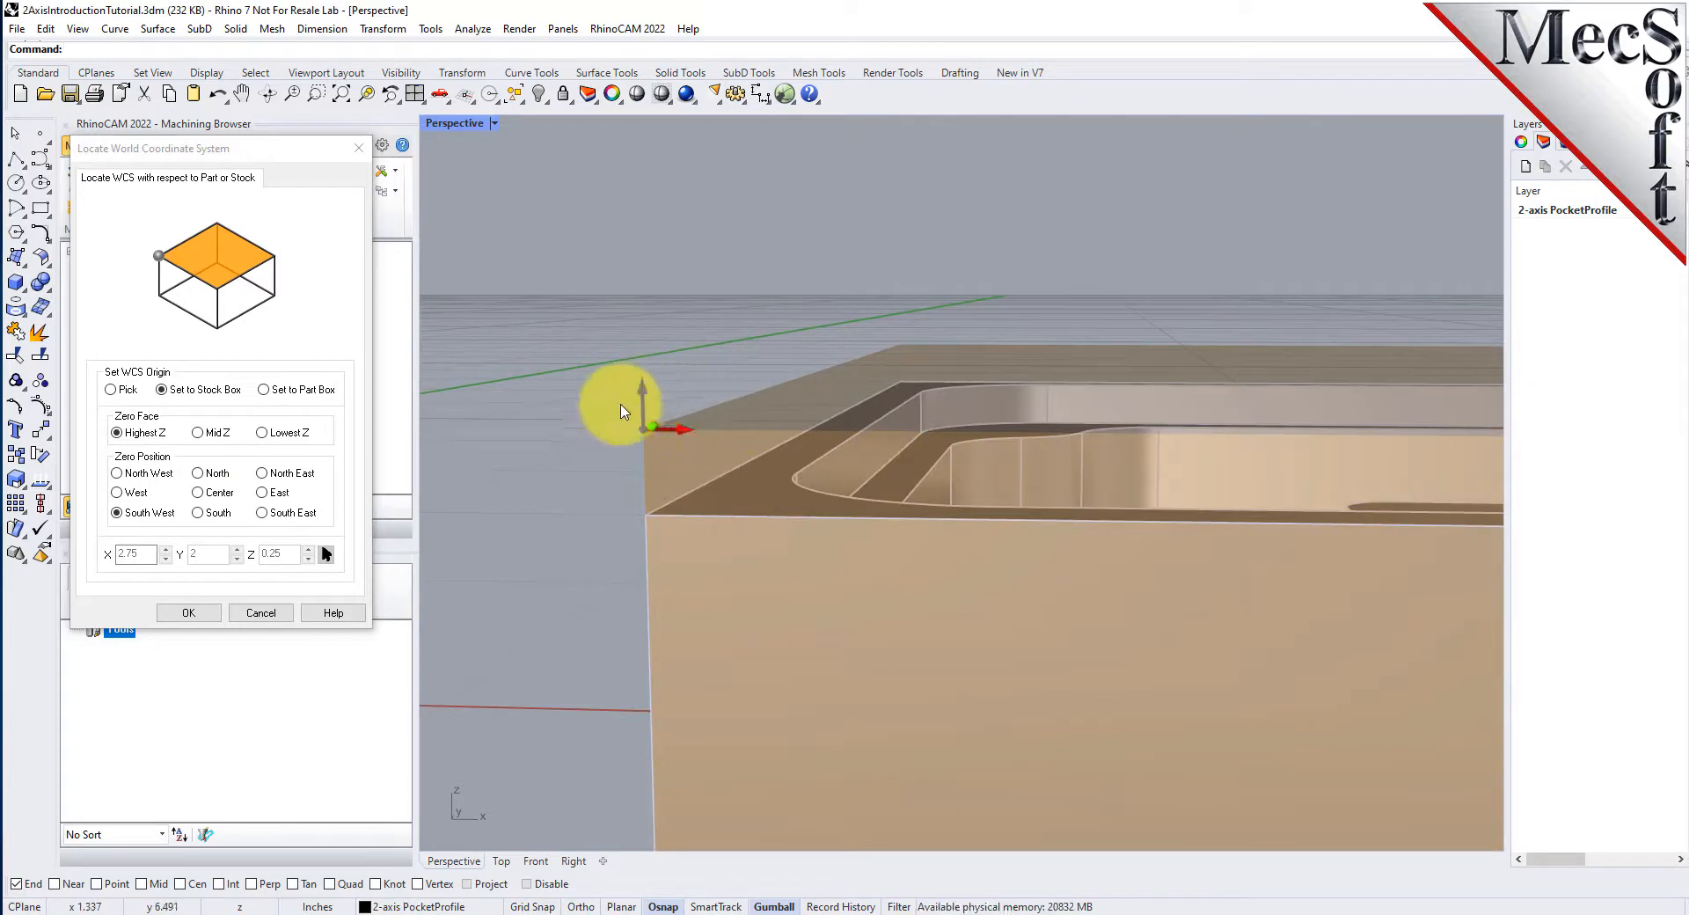
{"action": "scroll", "coordinate": [654, 380], "scroll_direction": "down", "scroll_amount": 6}
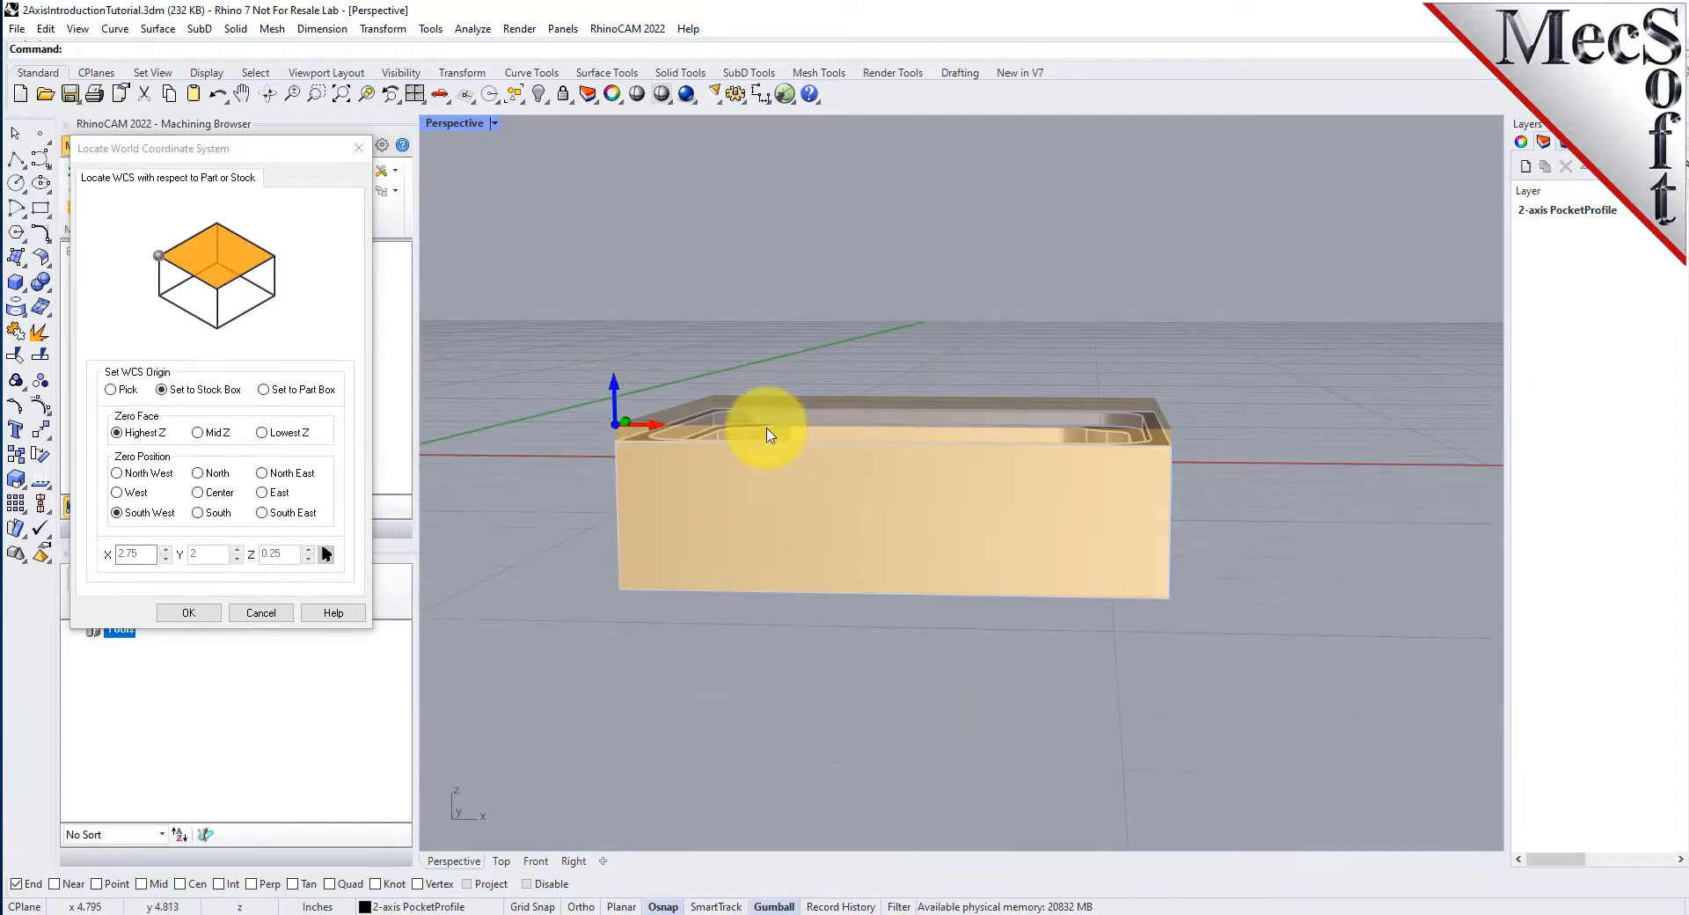
{"action": "right_click_drag", "start_coordinate": [765, 427], "coordinate": [755, 487]}
{"action": "left_click", "coordinate": [194, 616]}
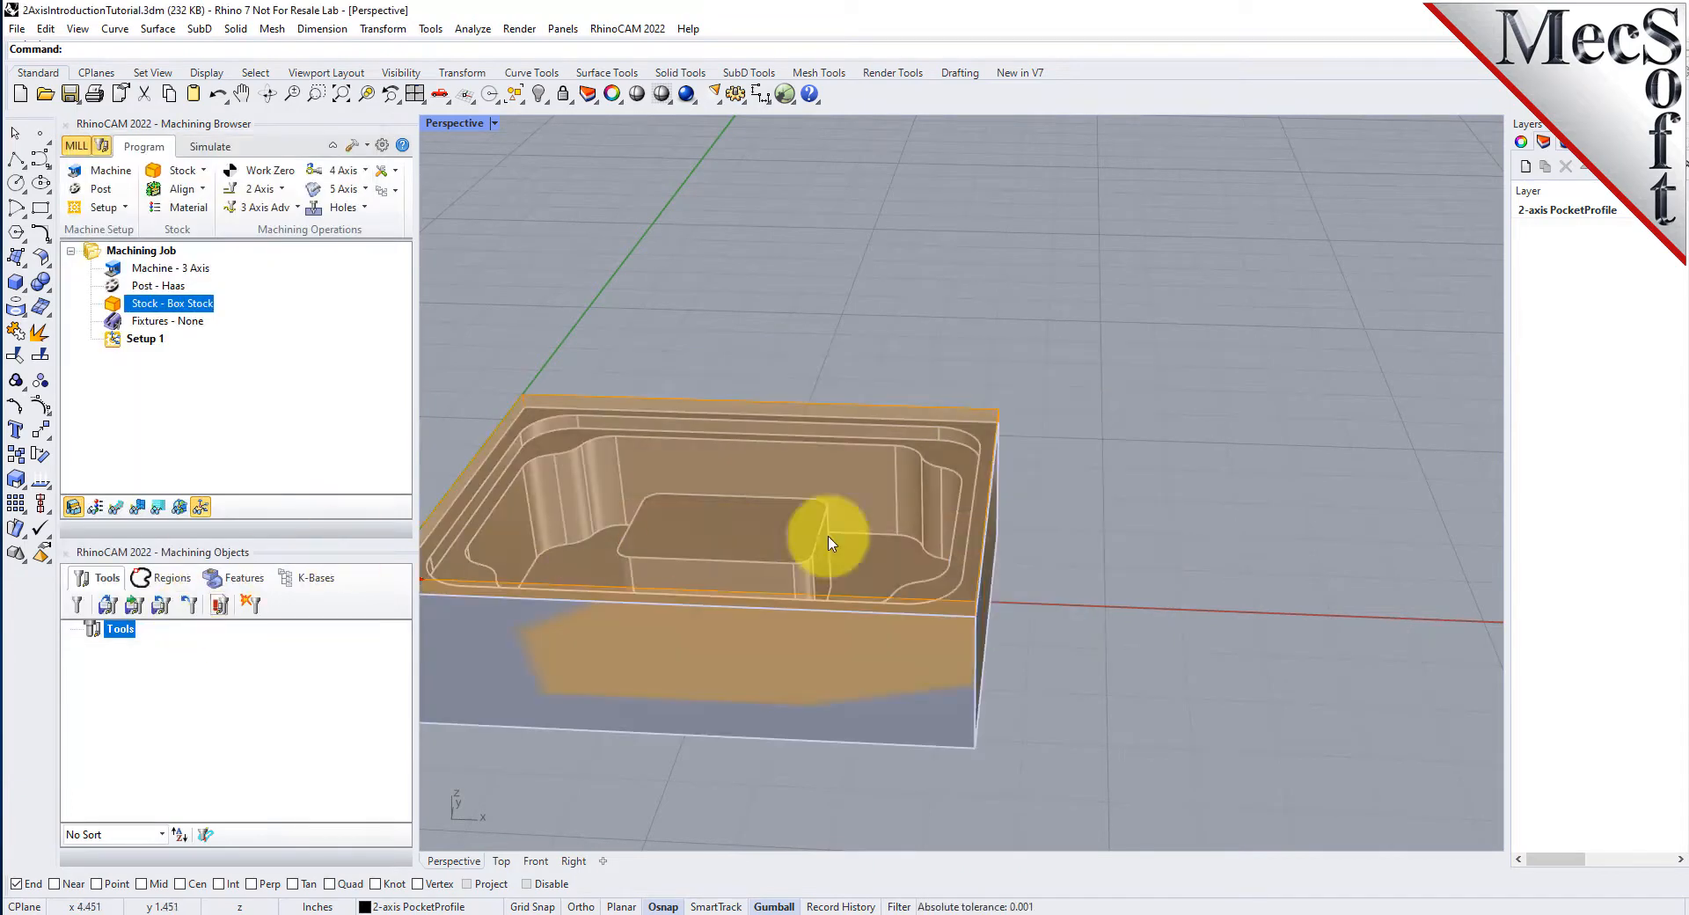
- Toggle the world coordinate system display off and on to examine the origin at the stock corner
{"action": "scroll", "coordinate": [1198, 355], "scroll_direction": "down", "scroll_amount": 5}
{"action": "scroll", "coordinate": [837, 489], "scroll_direction": "up", "scroll_amount": 6}
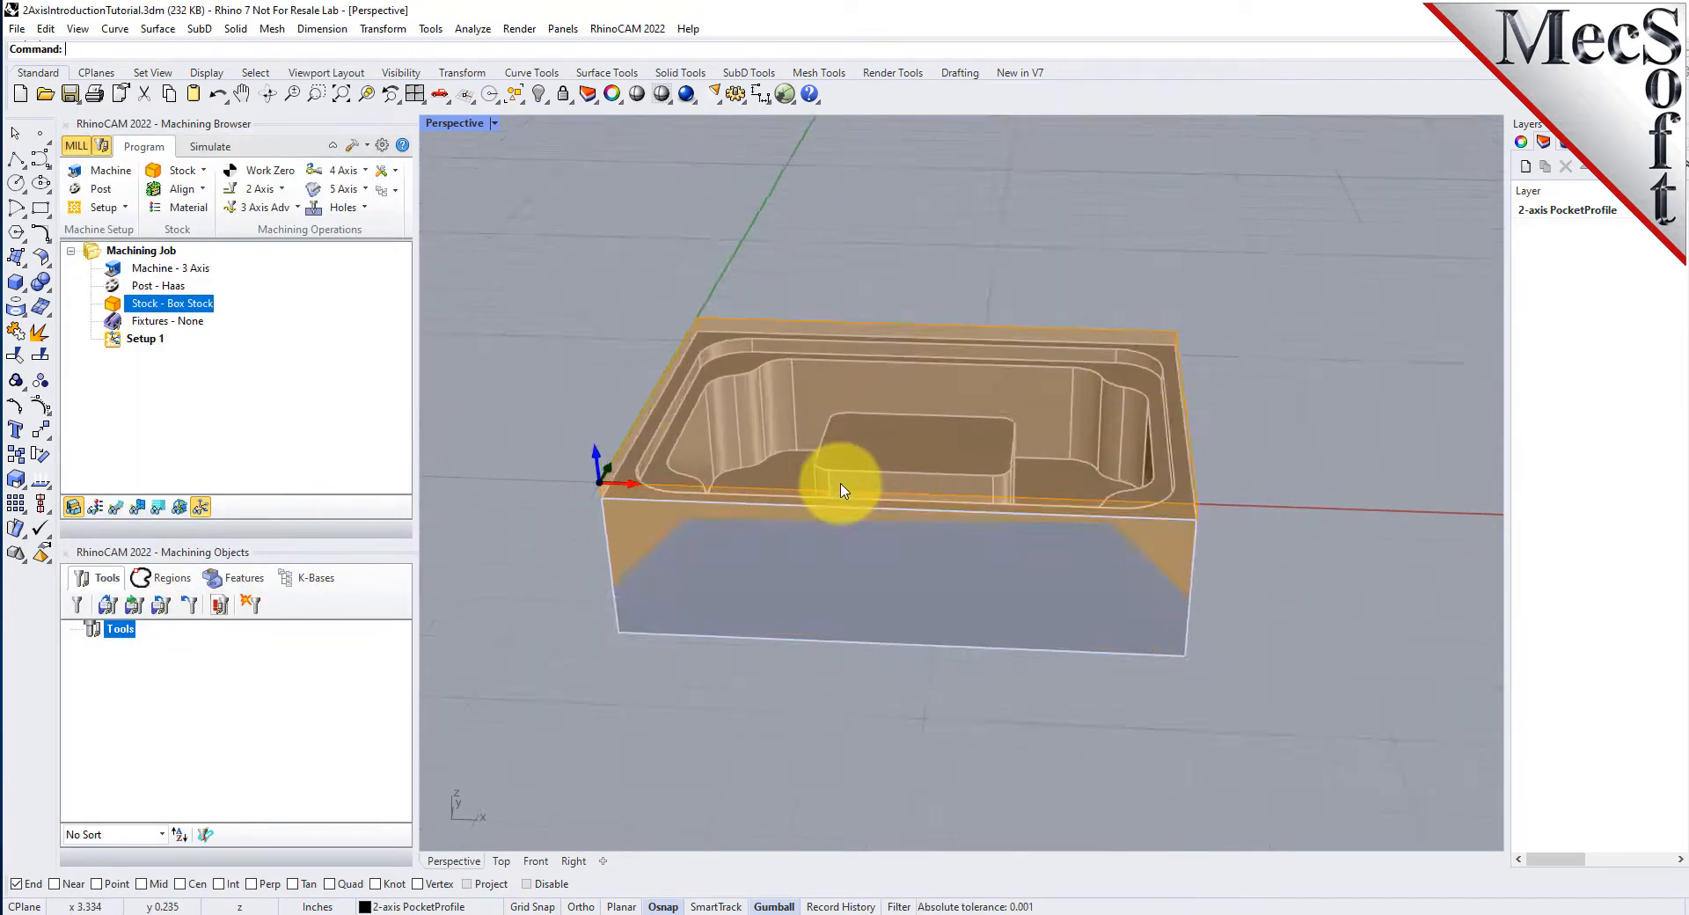
{"action": "left_click", "coordinate": [202, 508]}
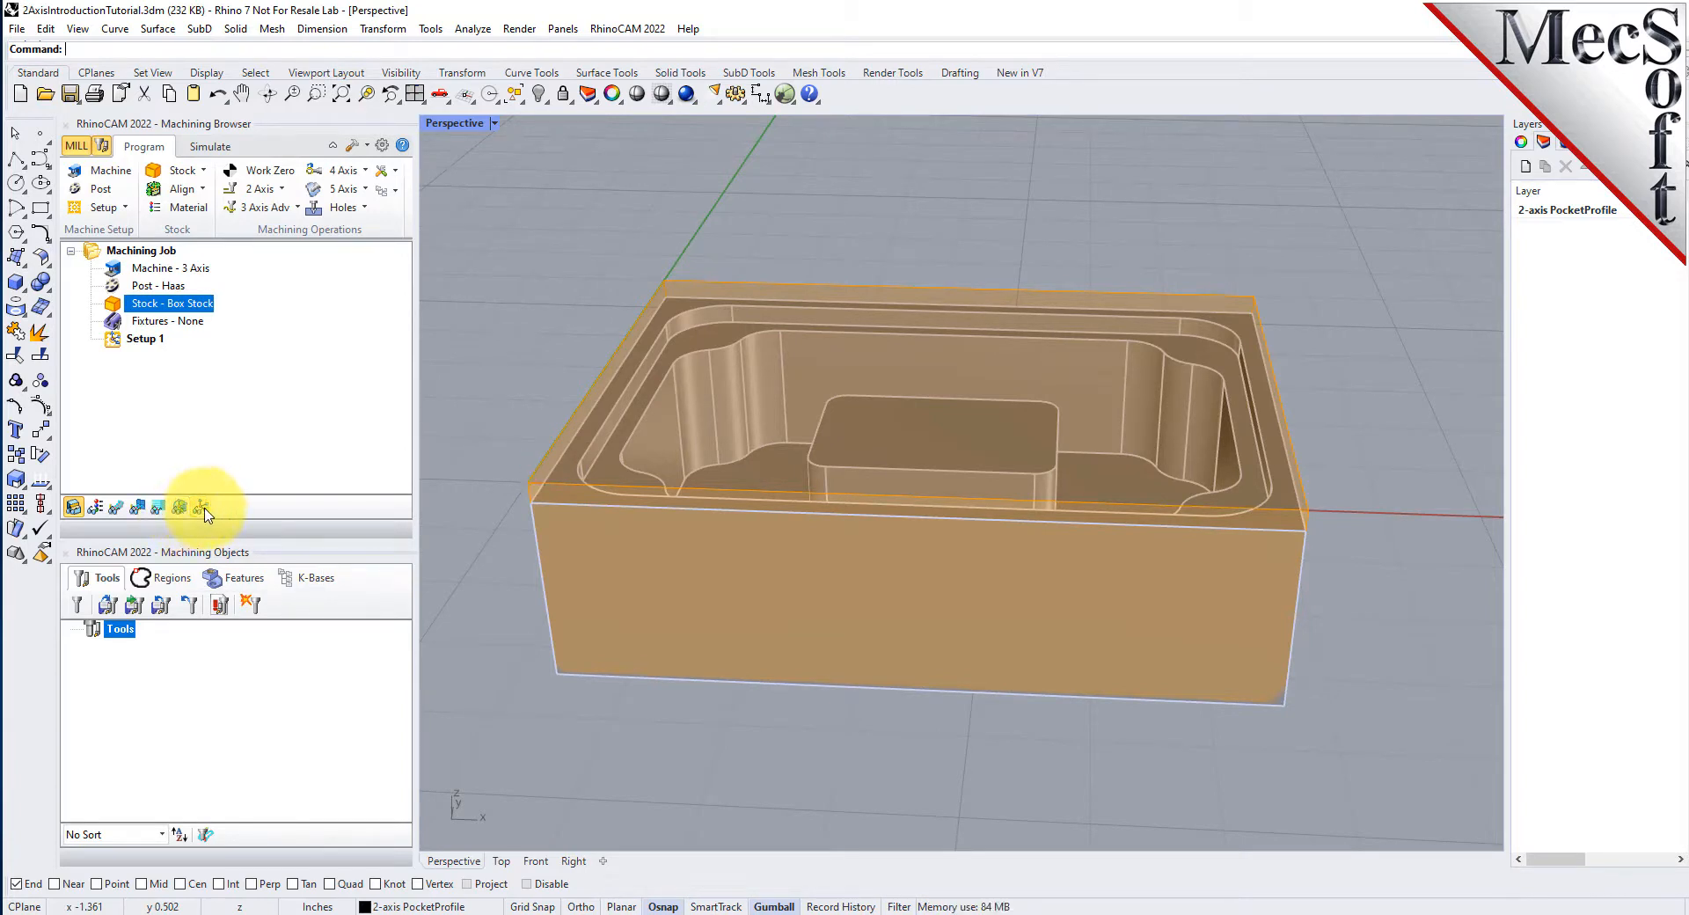
{"action": "left_click", "coordinate": [201, 508]}
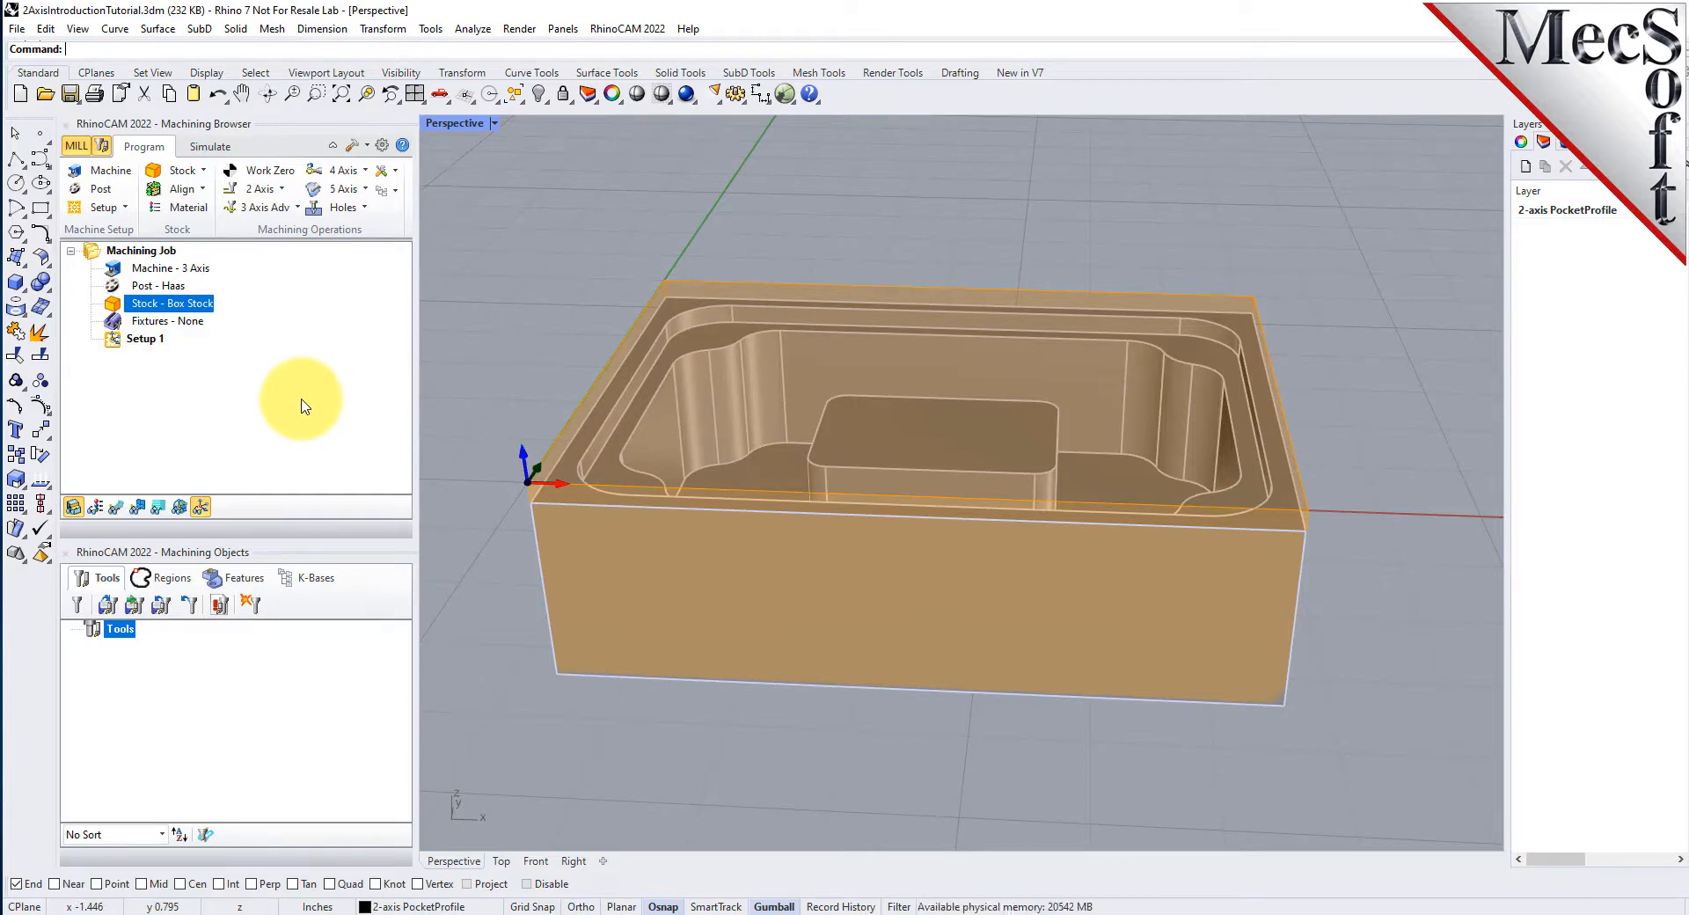
- Load the cutting tools from the knowledge base file 2AxisIntroductionTutorial.vkb
{"action": "left_click", "coordinate": [111, 606]}
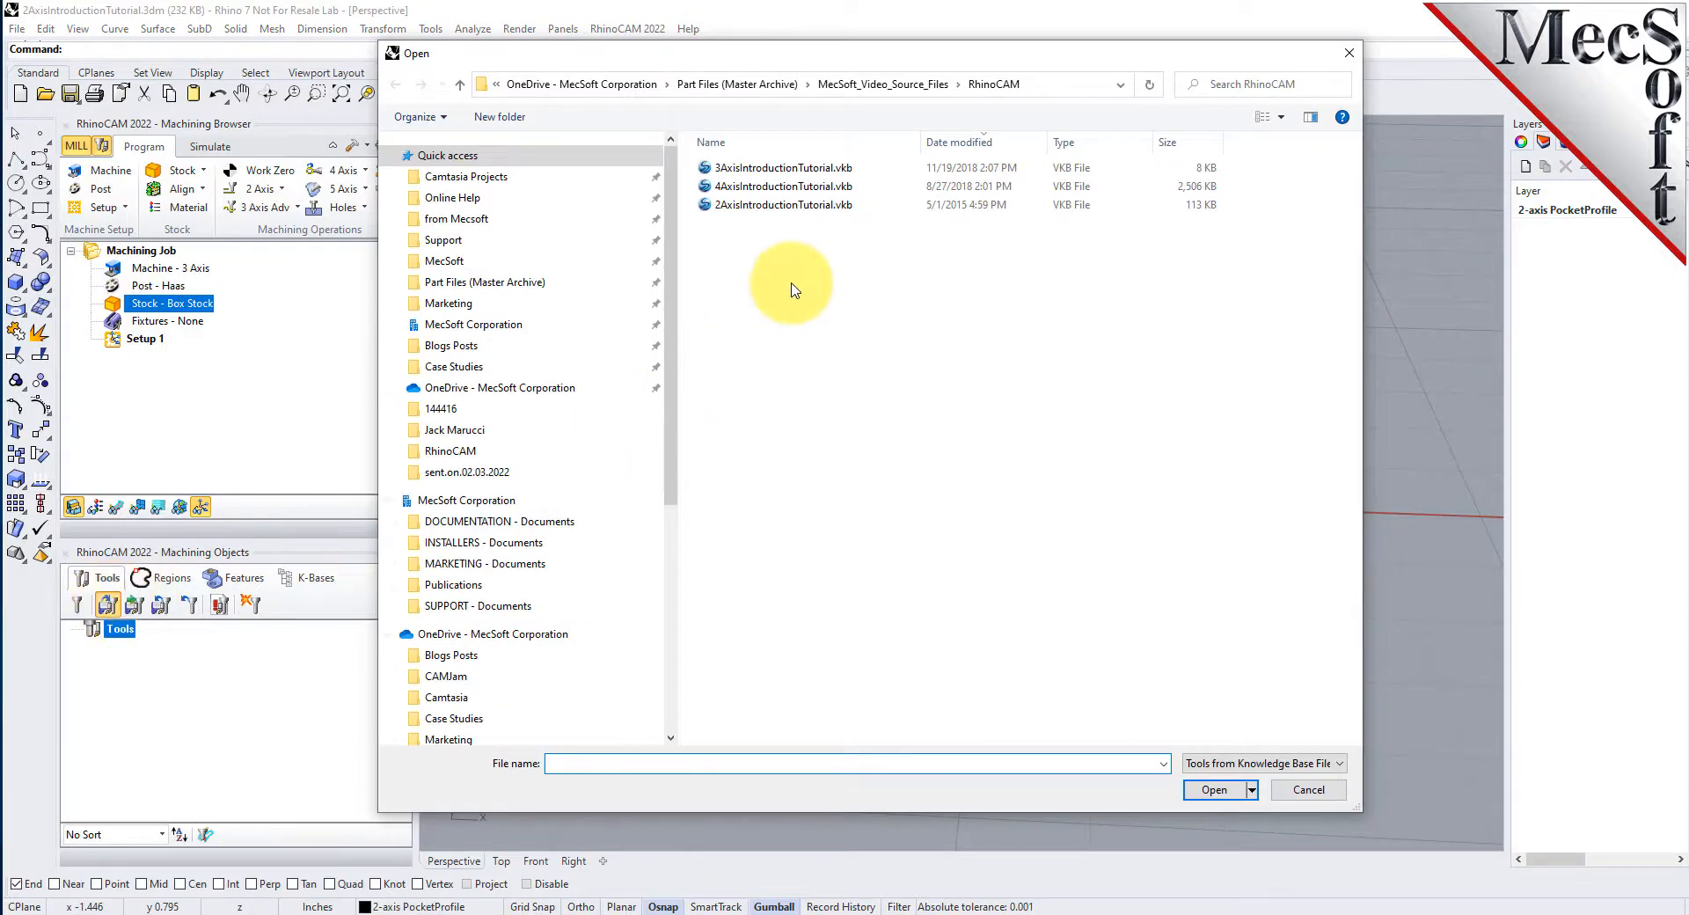
{"action": "left_click", "coordinate": [740, 205]}
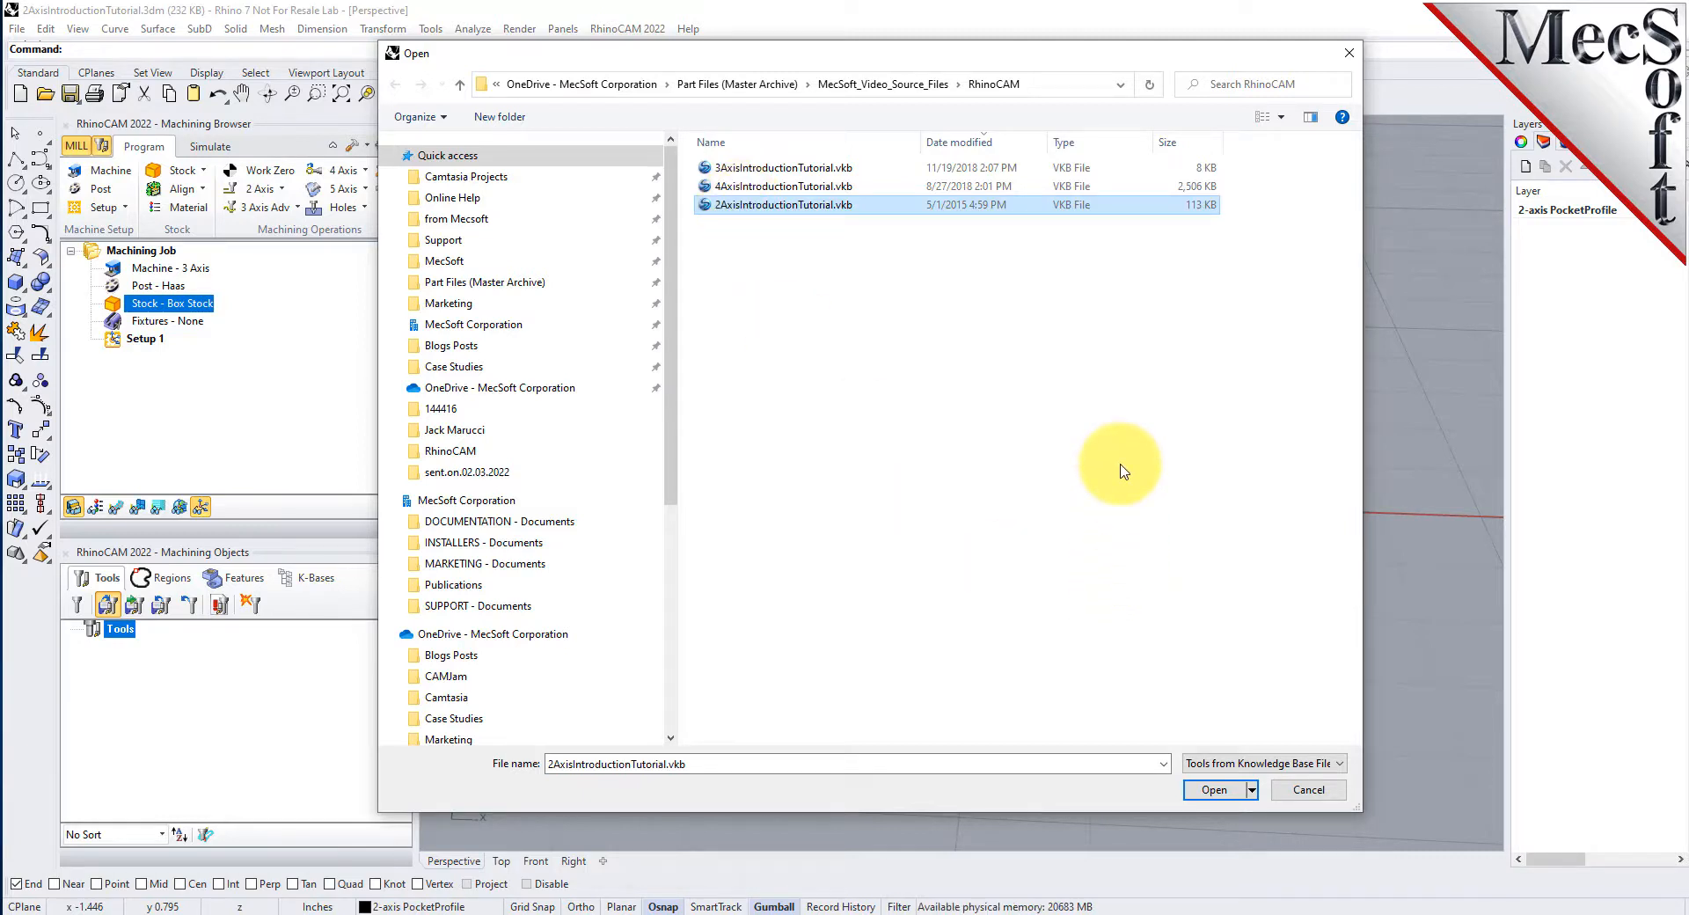
{"action": "left_click", "coordinate": [1219, 792]}
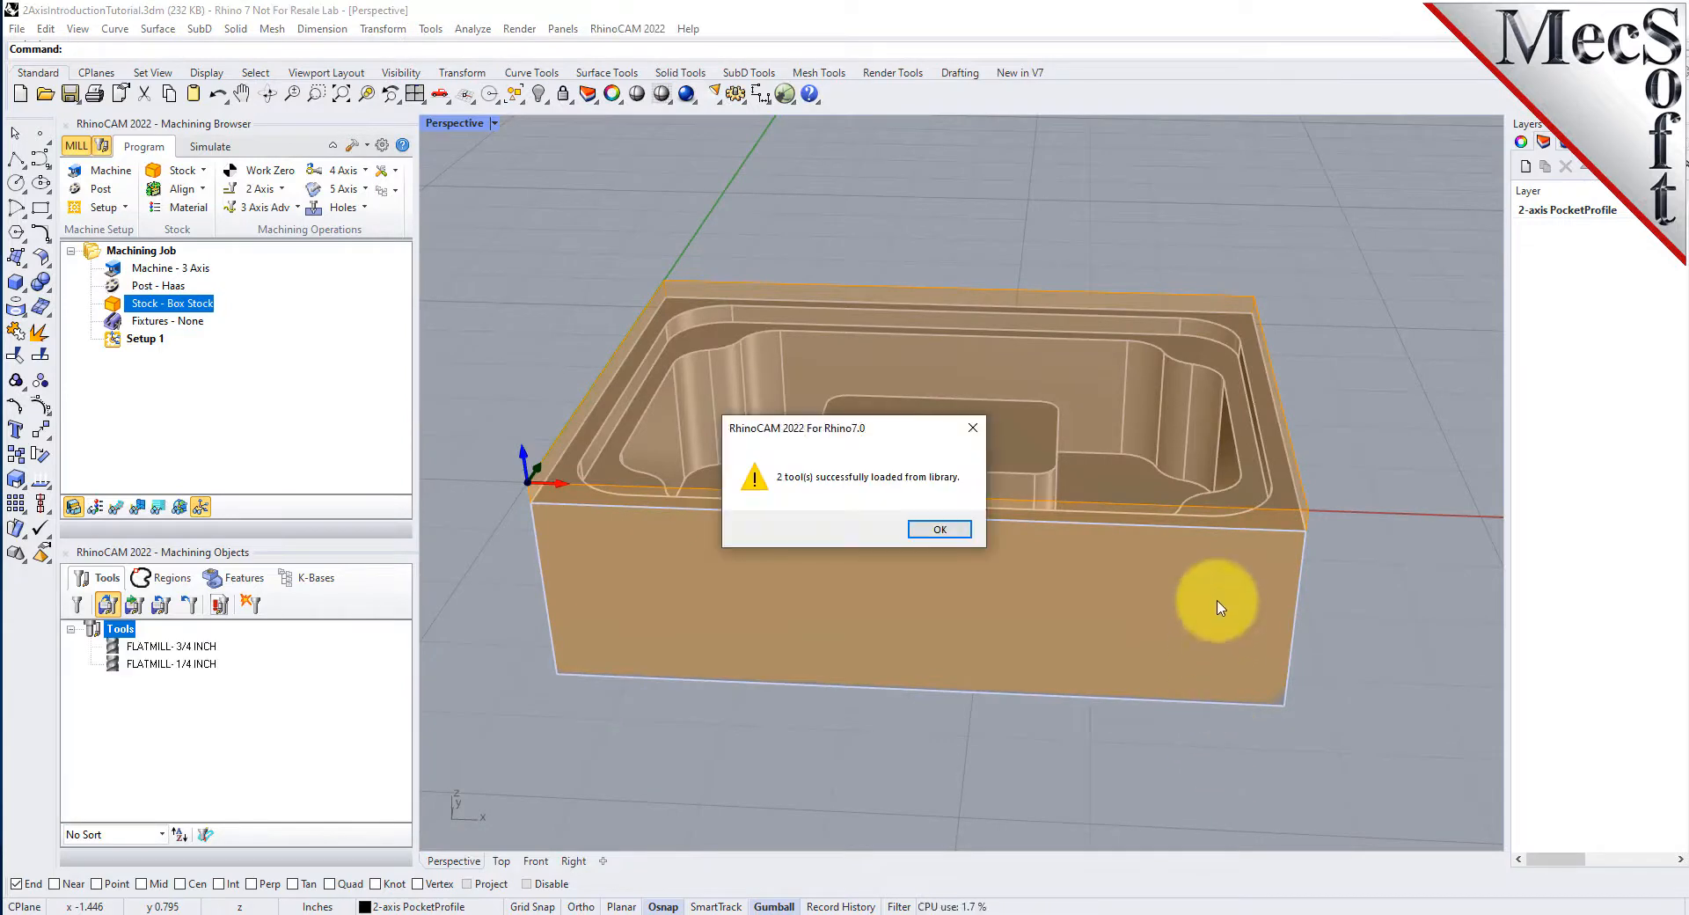
{"action": "left_click", "coordinate": [940, 529]}
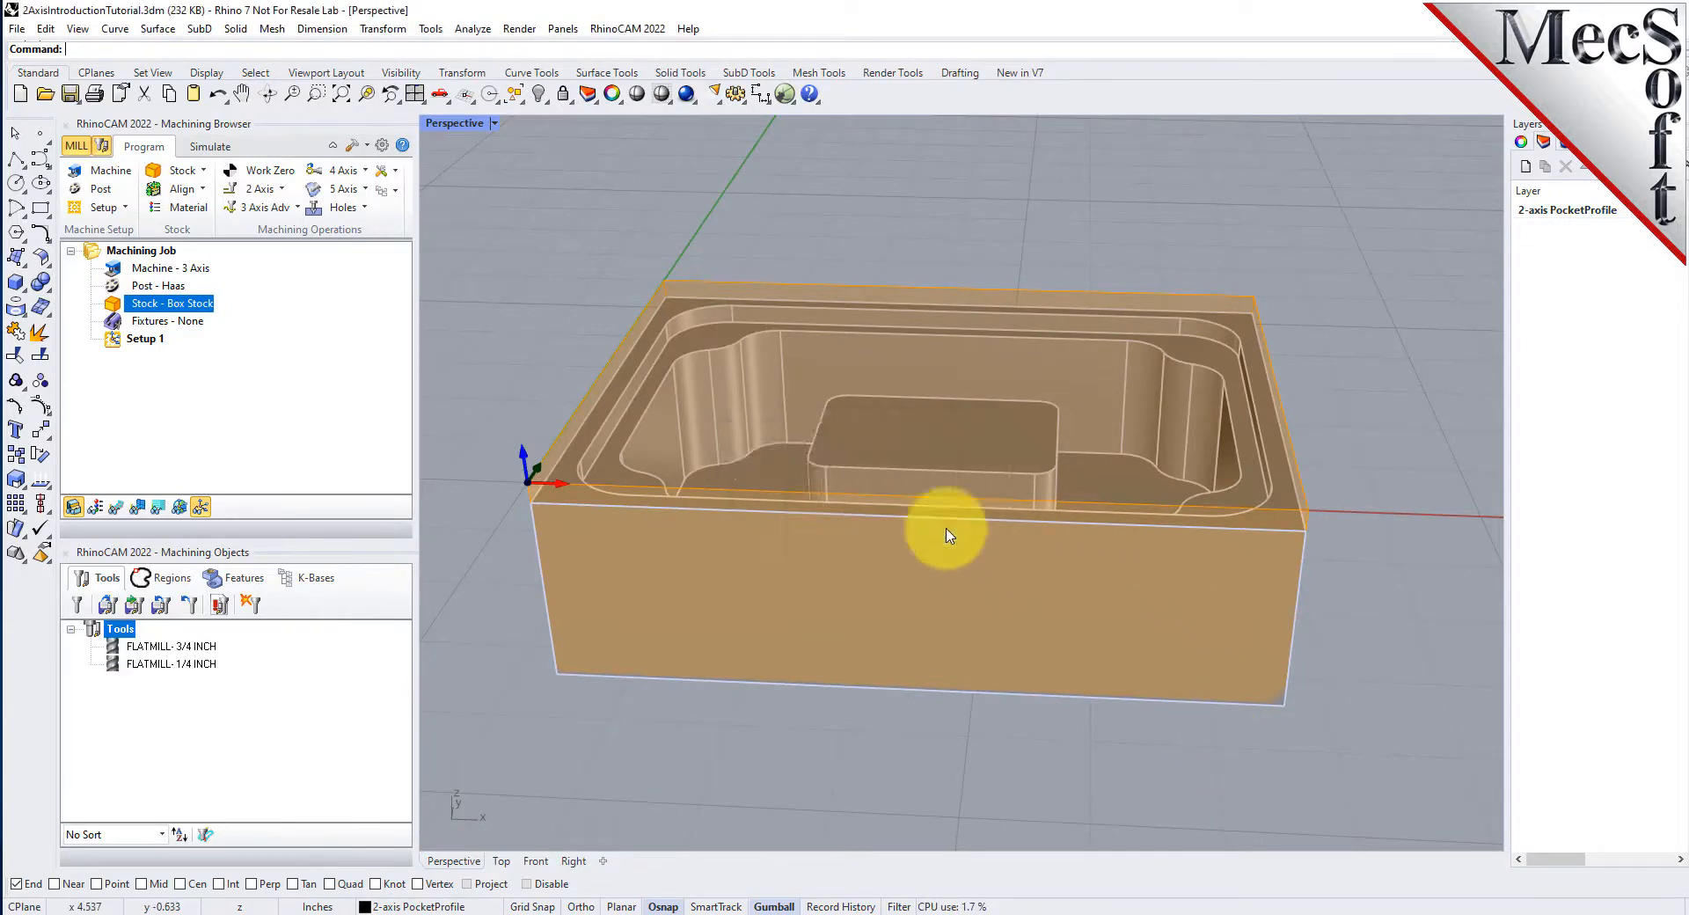
- Examine the dimensions, properties and feeds and speeds of the FLATMILL- 3/4 INCH and FLATMILL- 1/4 INCH tools
{"action": "right_click_drag", "start_coordinate": [868, 513], "coordinate": [868, 515]}
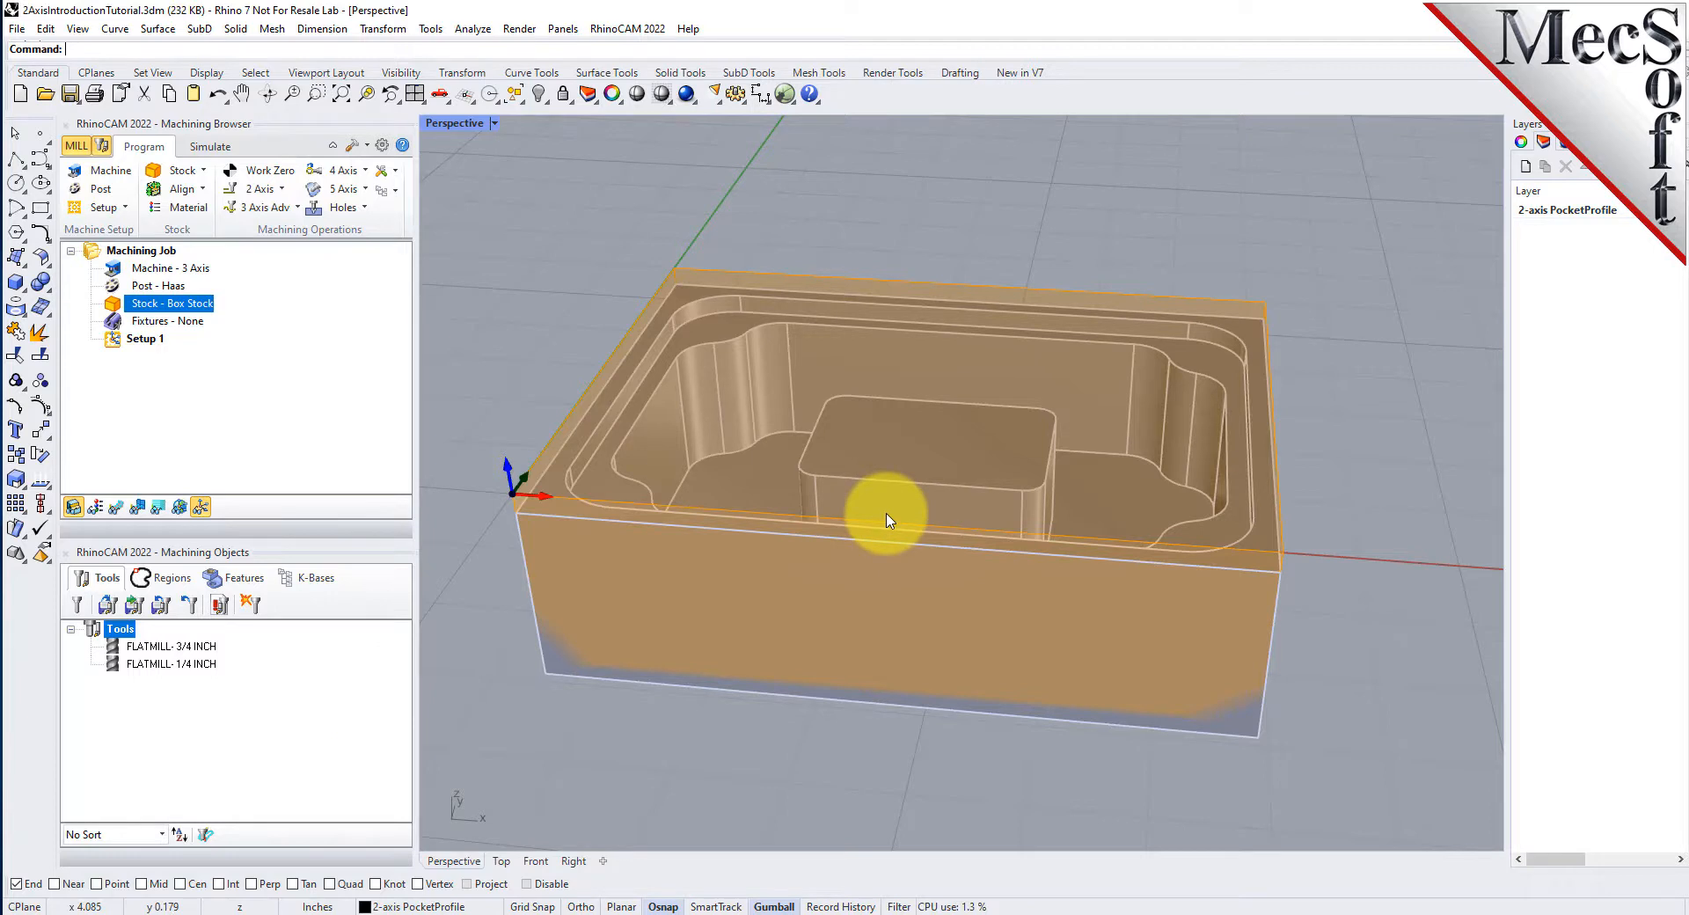
{"action": "left_click", "coordinate": [197, 651]}
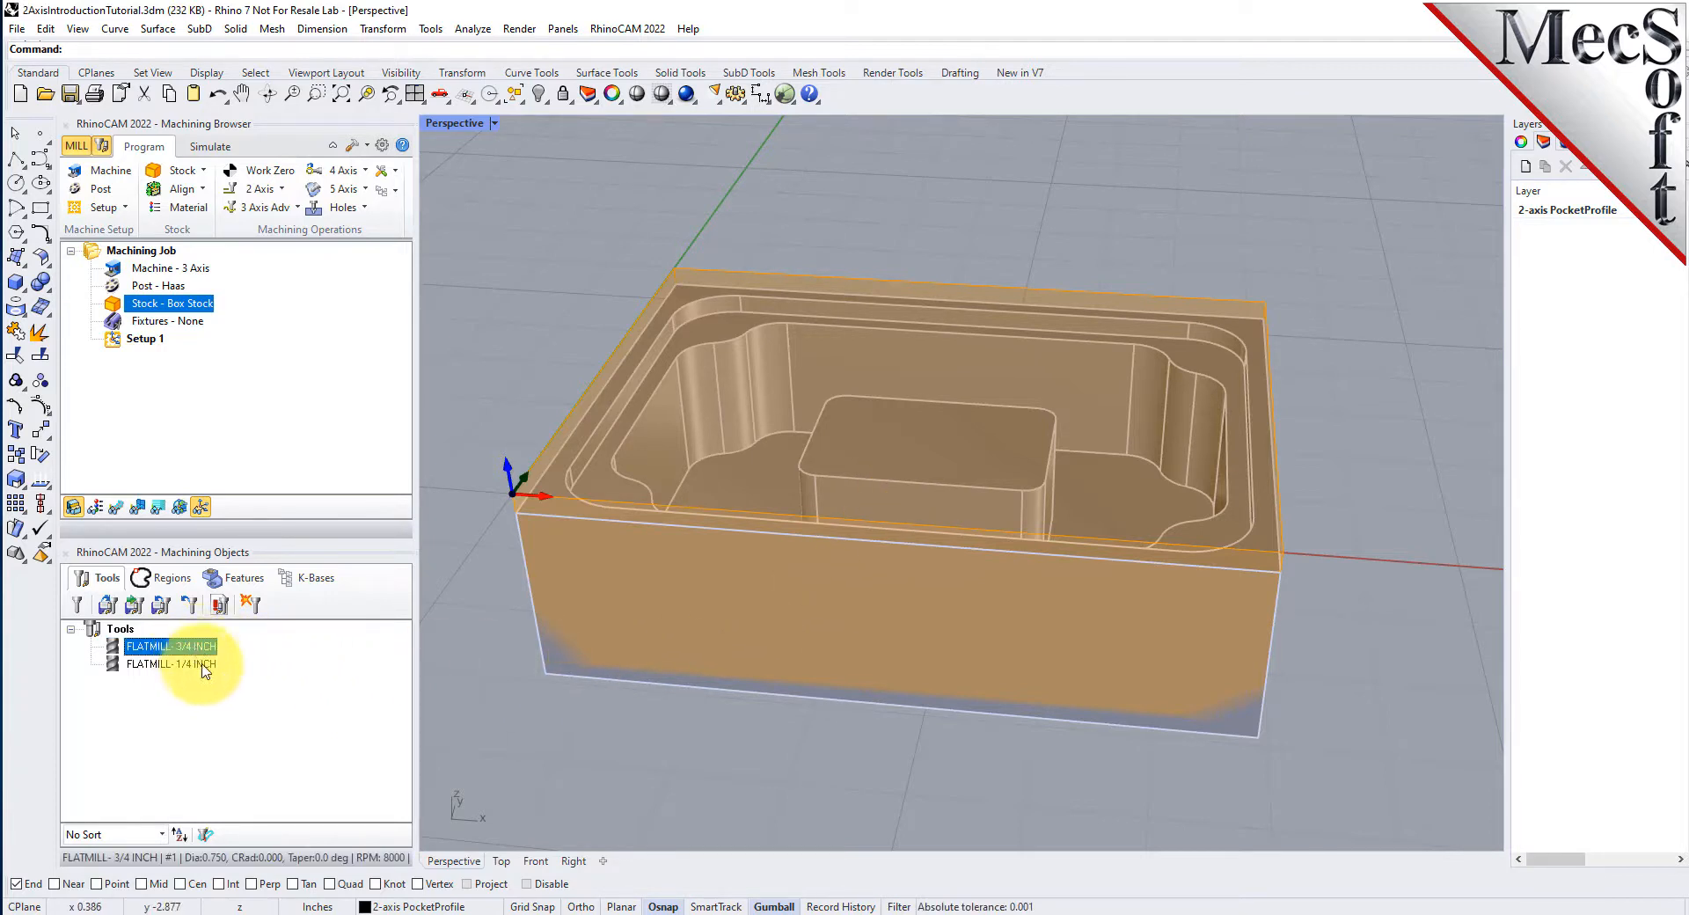
{"action": "left_click", "coordinate": [195, 665]}
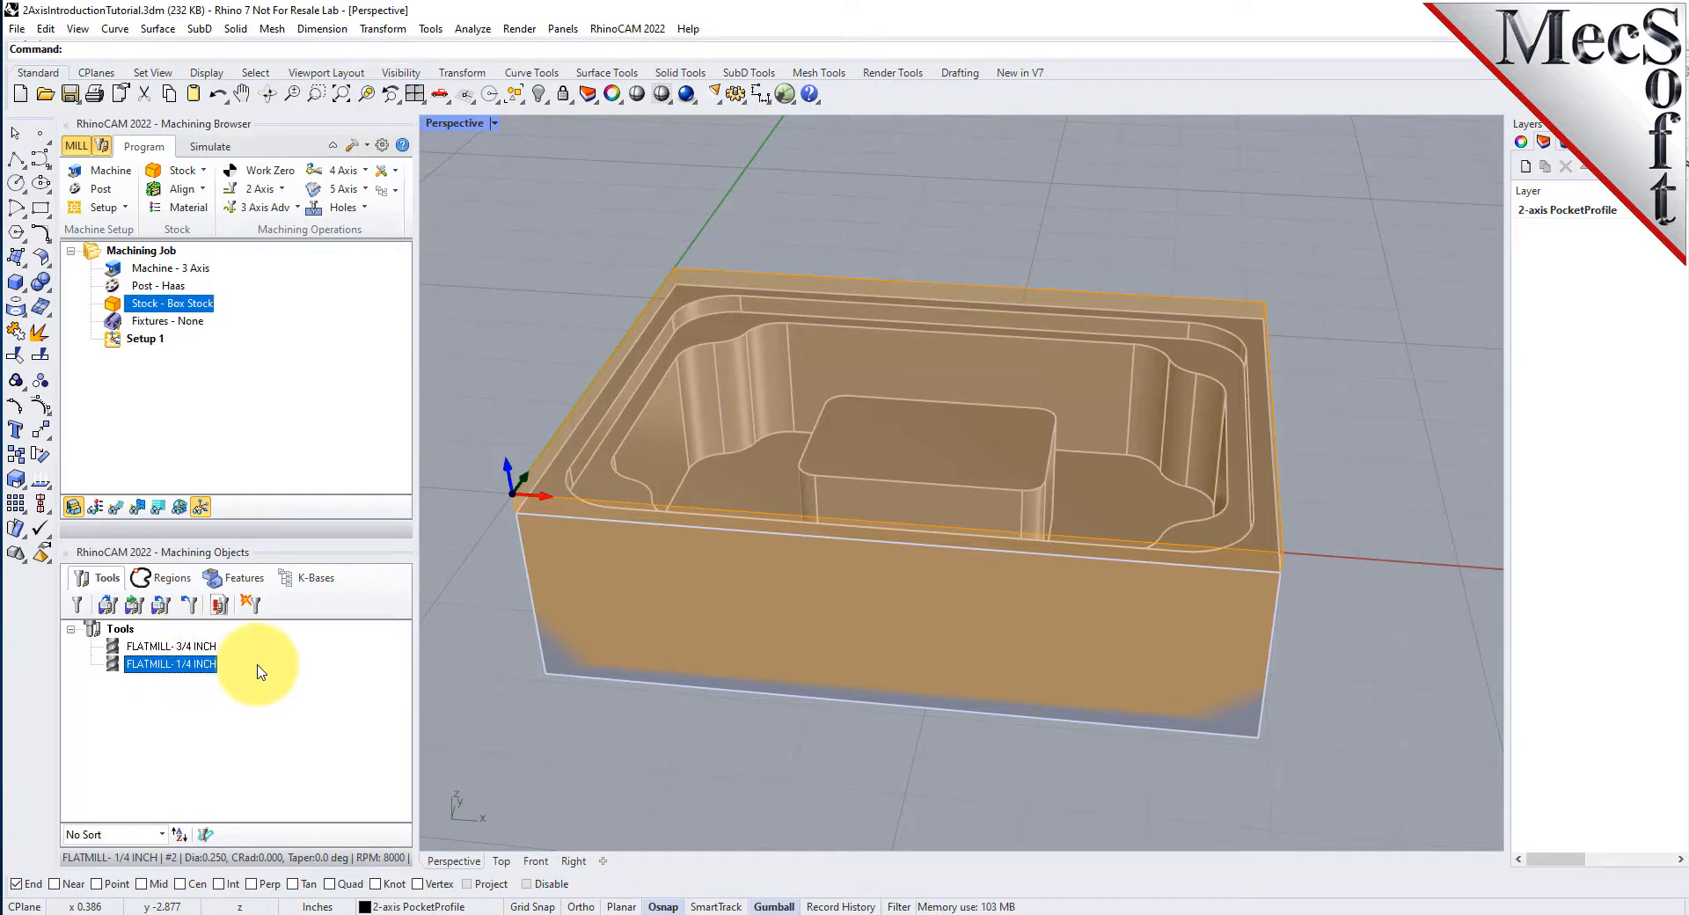
{"action": "left_click", "coordinate": [203, 651]}
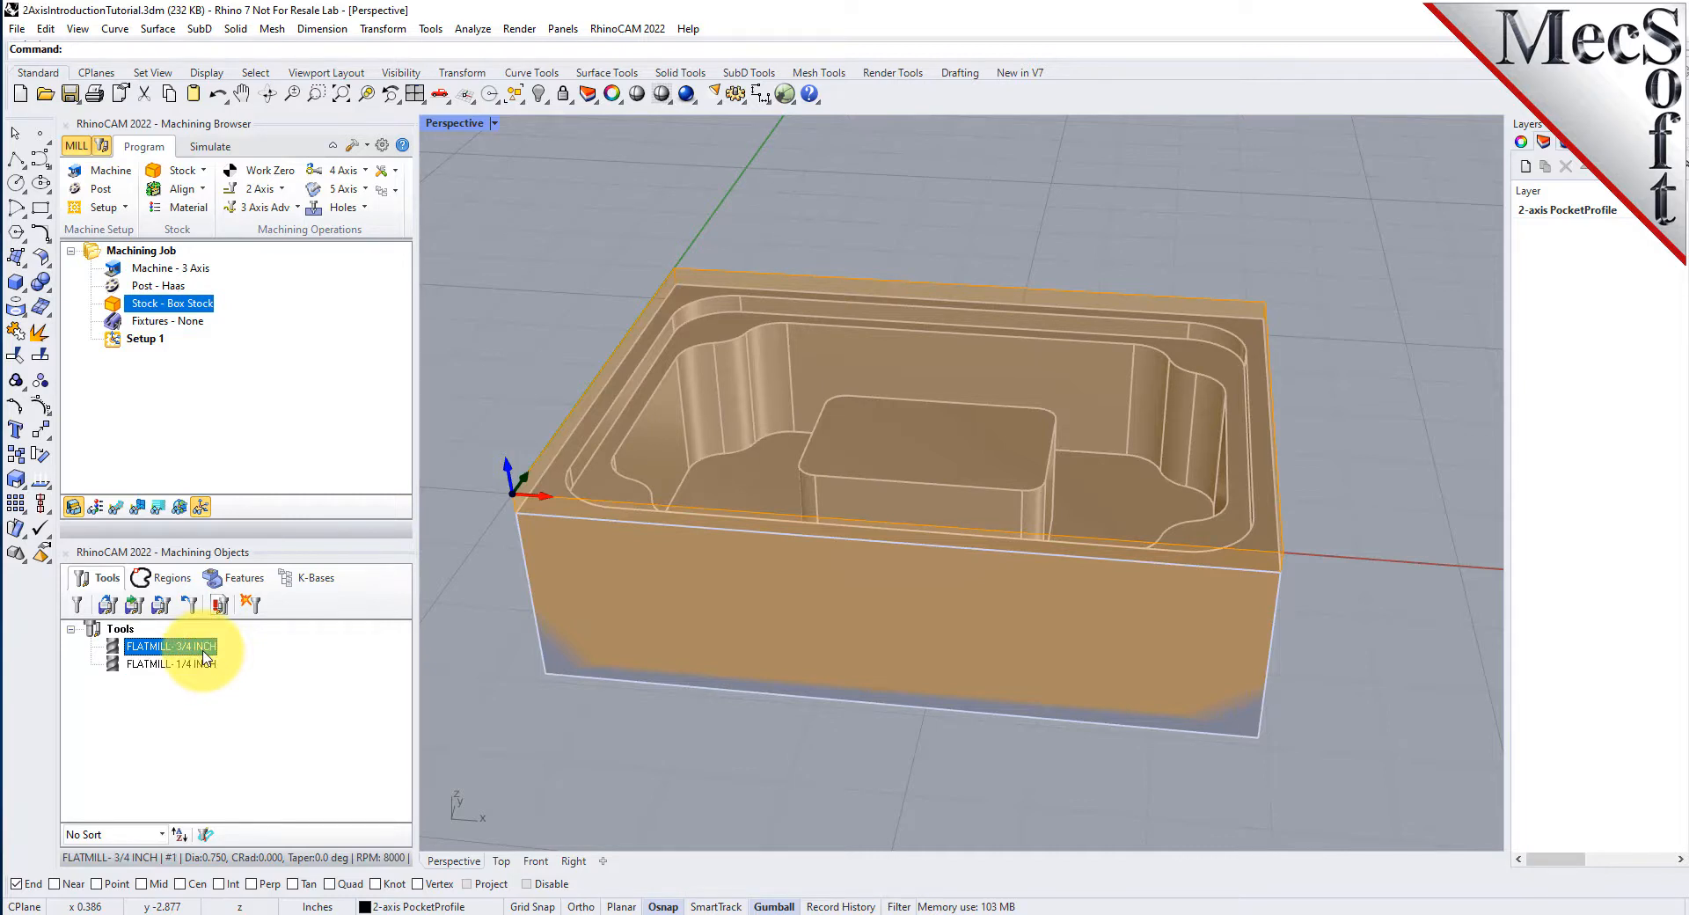
{"action": "double_click", "coordinate": [205, 656]}
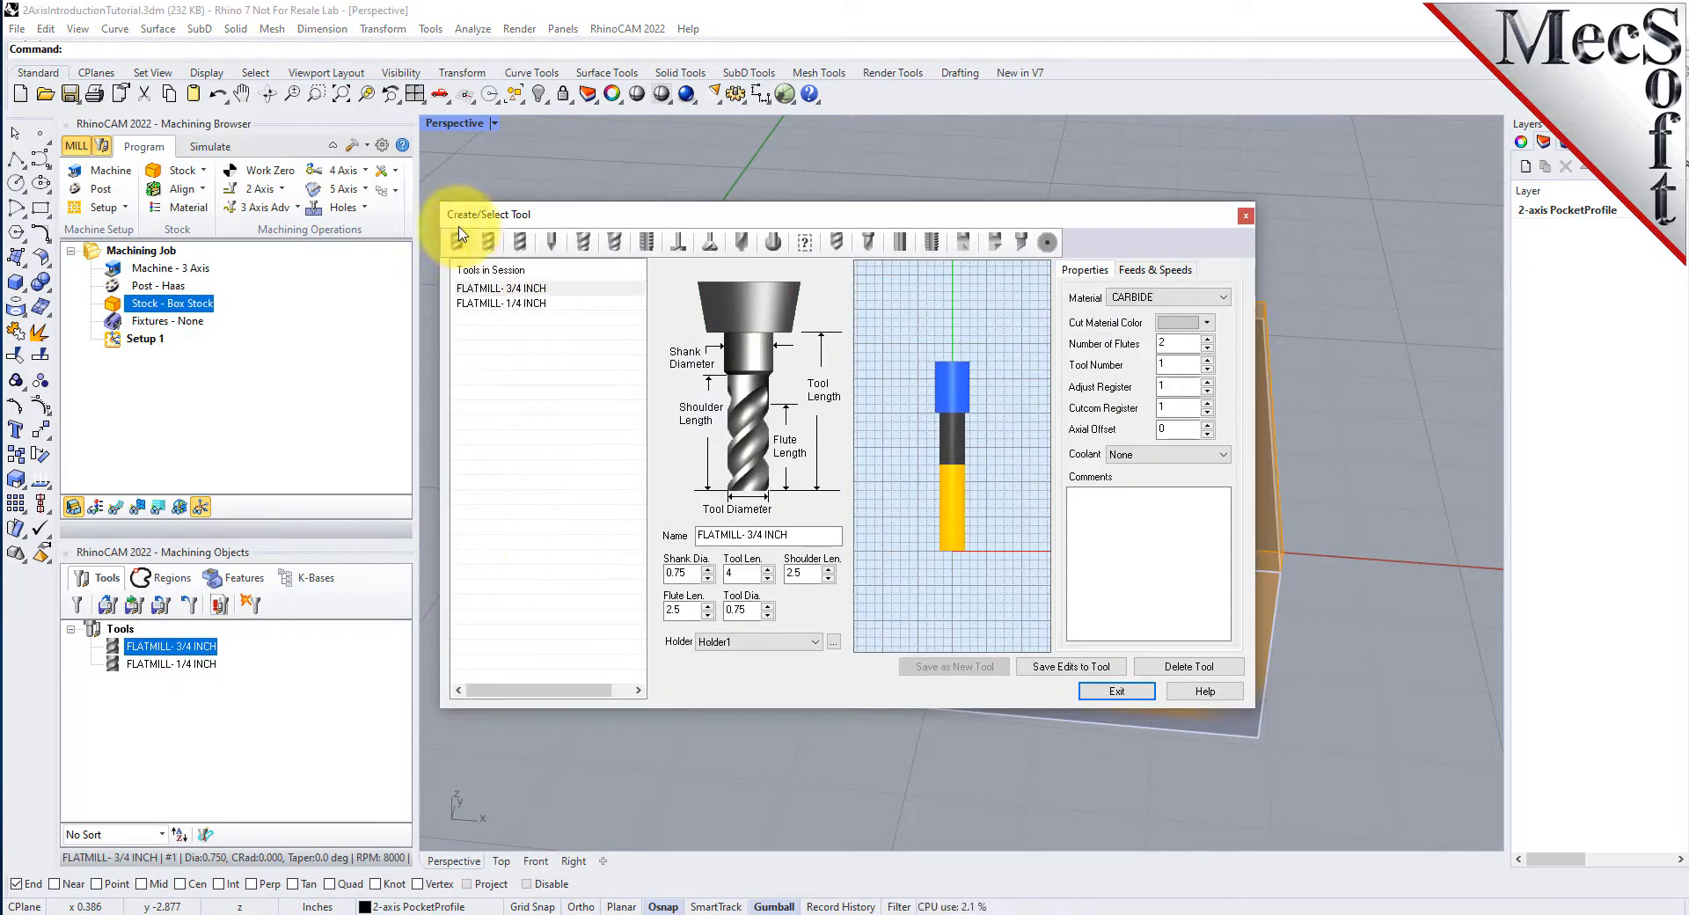
{"action": "left_click", "coordinate": [511, 288]}
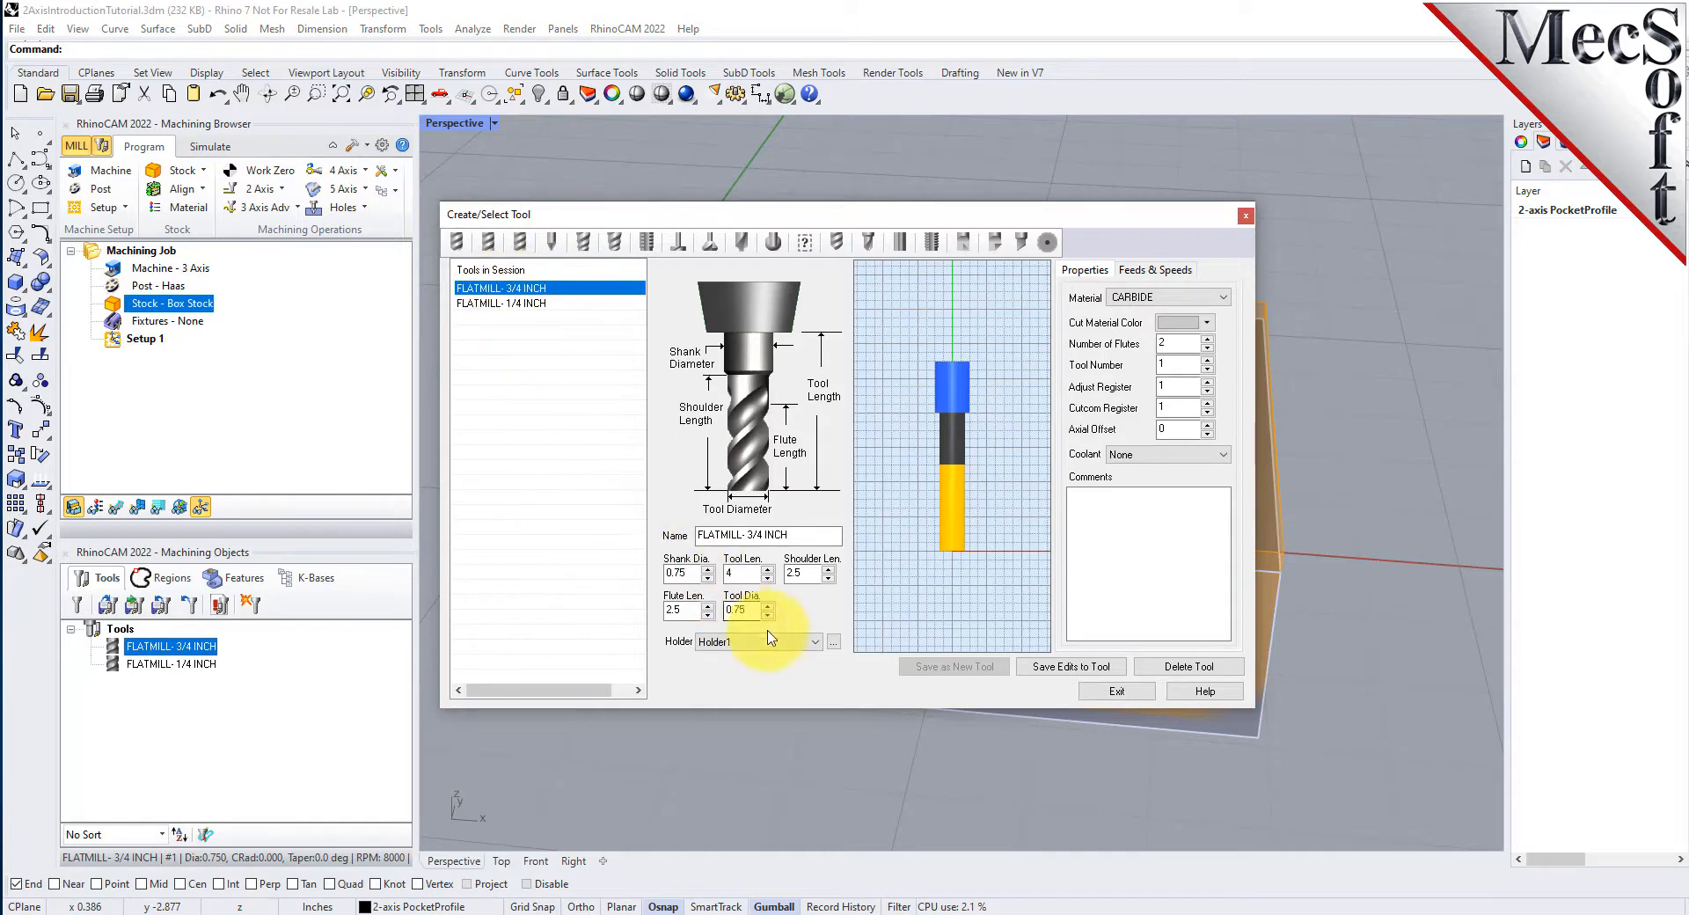
{"action": "left_click", "coordinate": [1155, 270]}
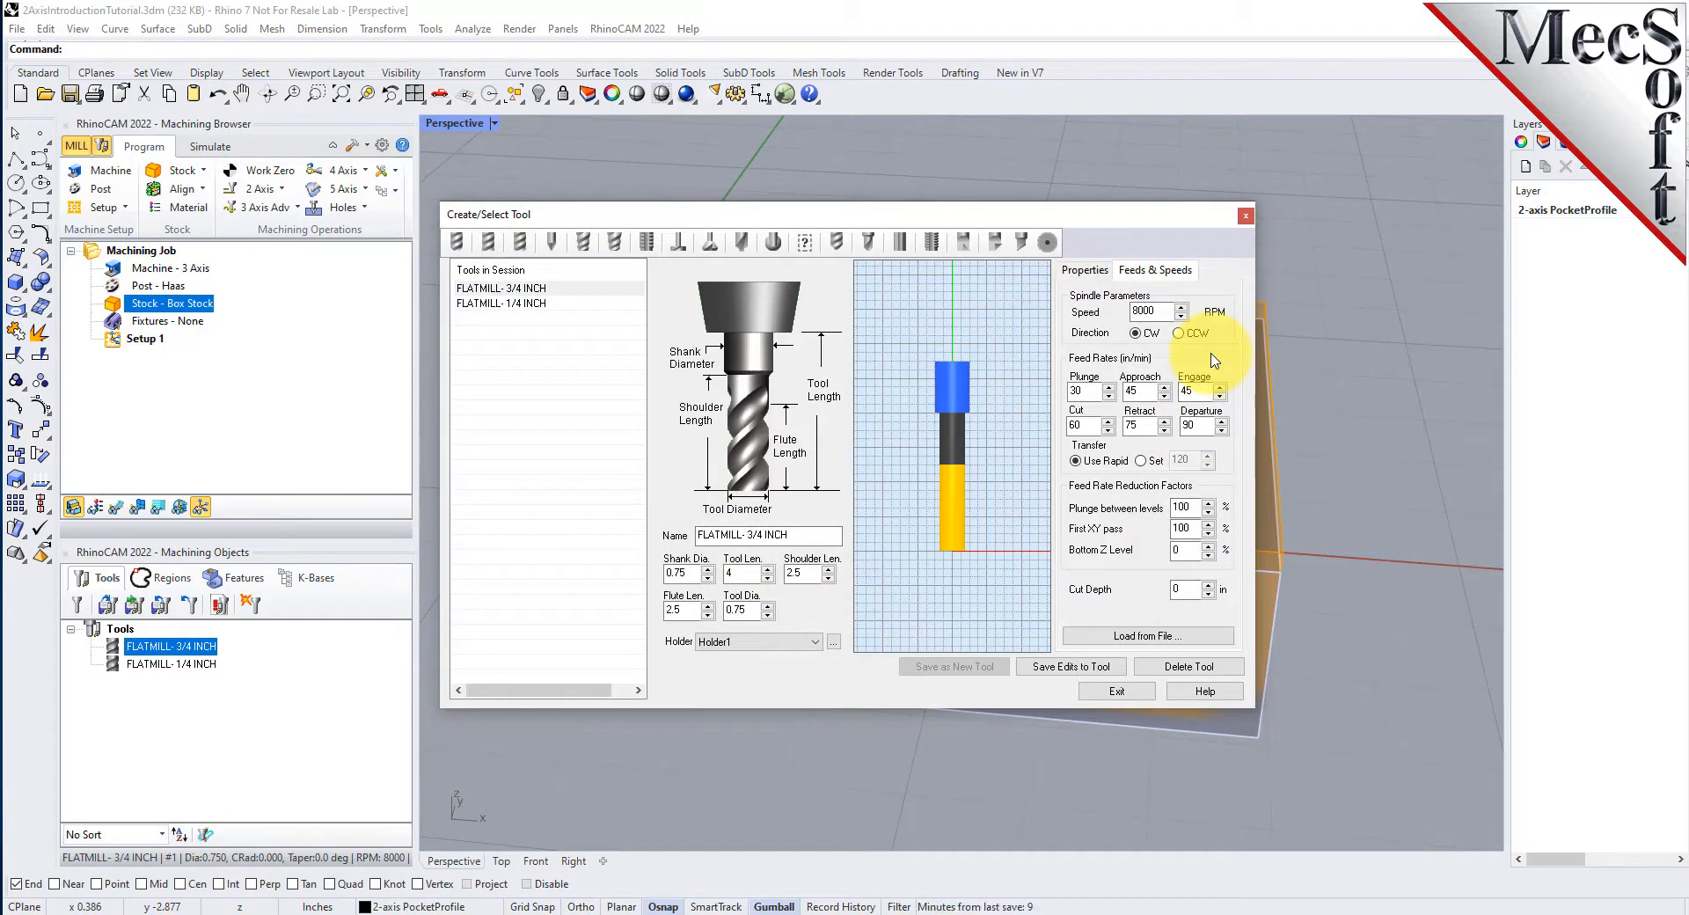
{"action": "left_click", "coordinate": [526, 290]}
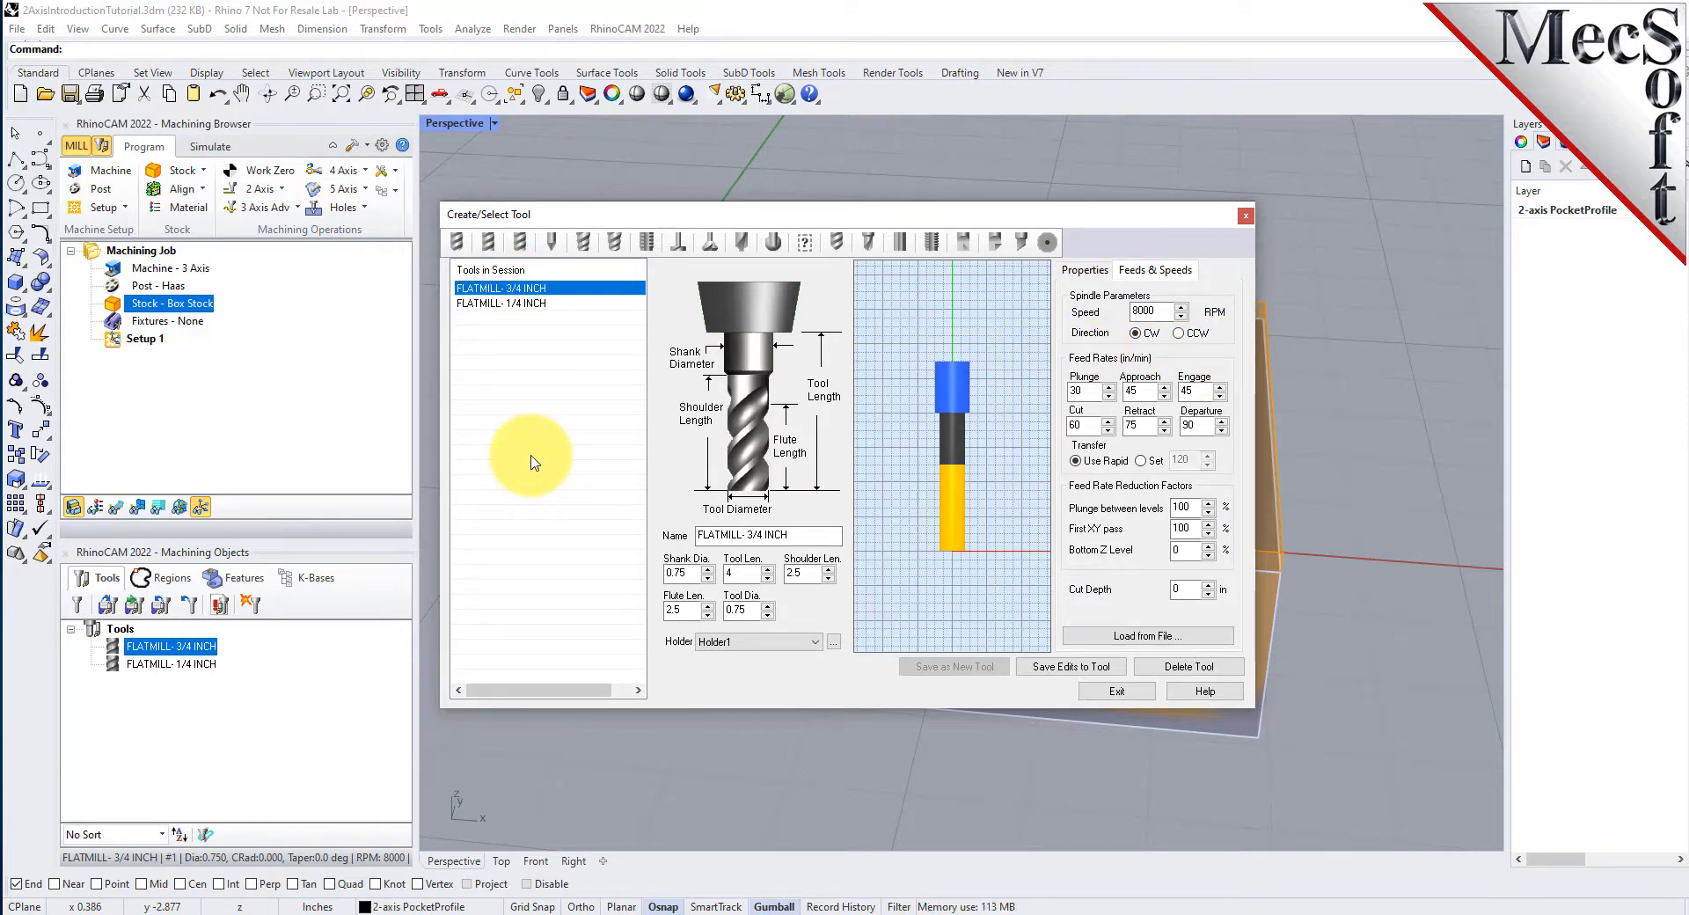
{"action": "left_click", "coordinate": [537, 303]}
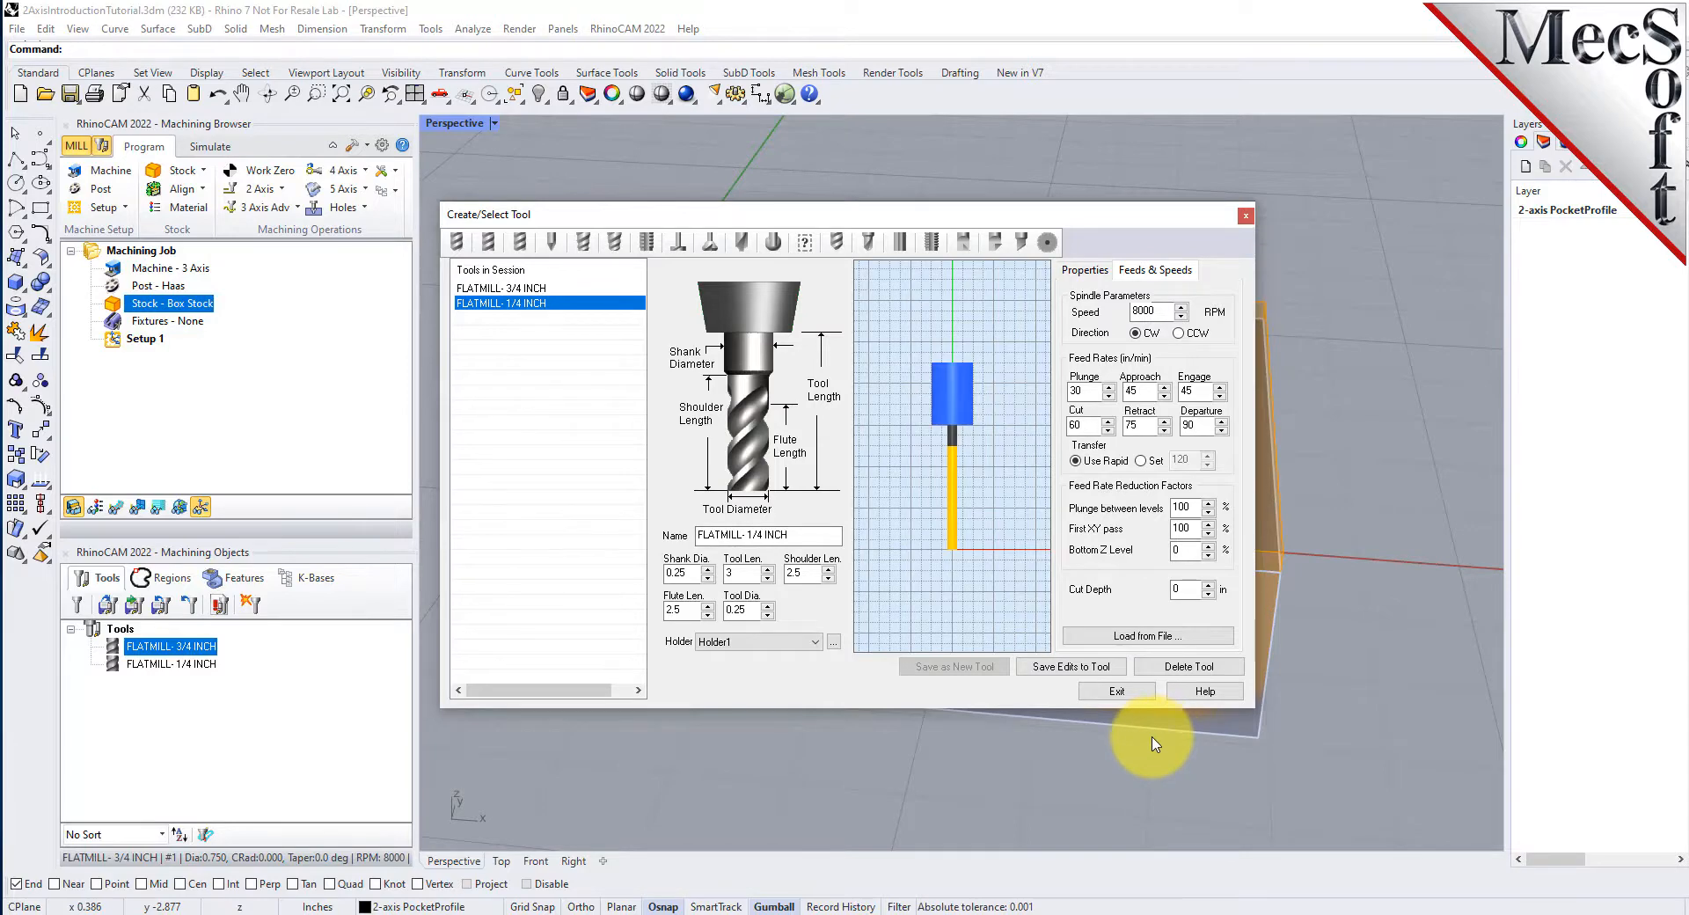
{"action": "left_click", "coordinate": [1116, 691]}
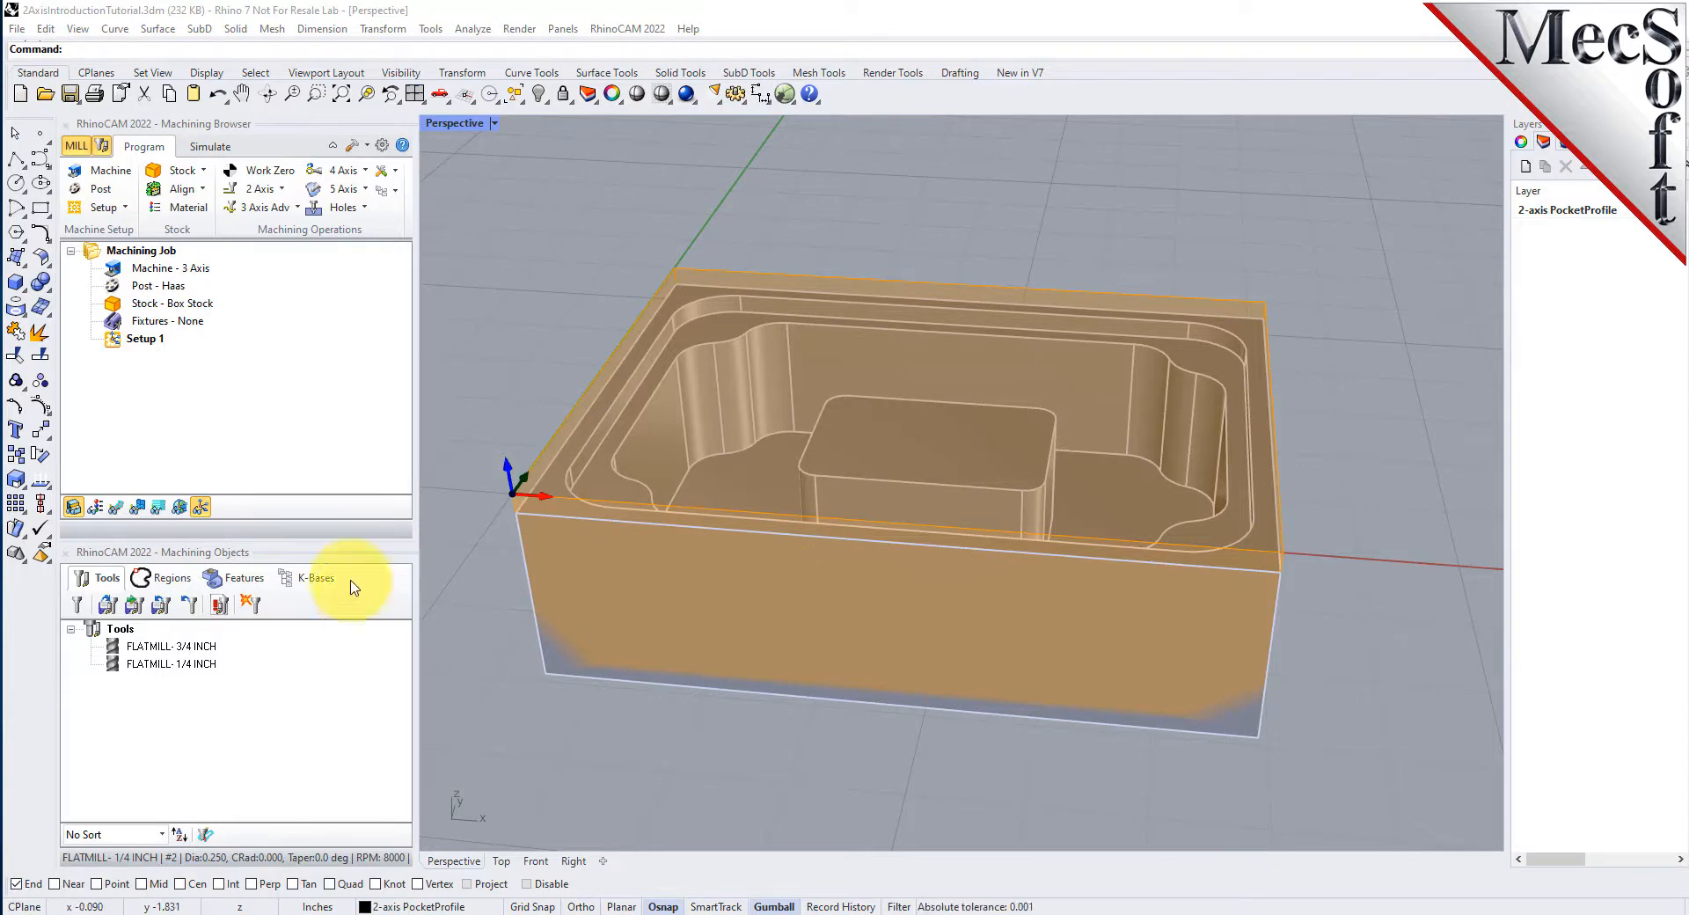
- Widen the machining browser and set the flat area region selection filters to ignore all inner regions only
{"action": "left_click", "coordinate": [167, 578]}
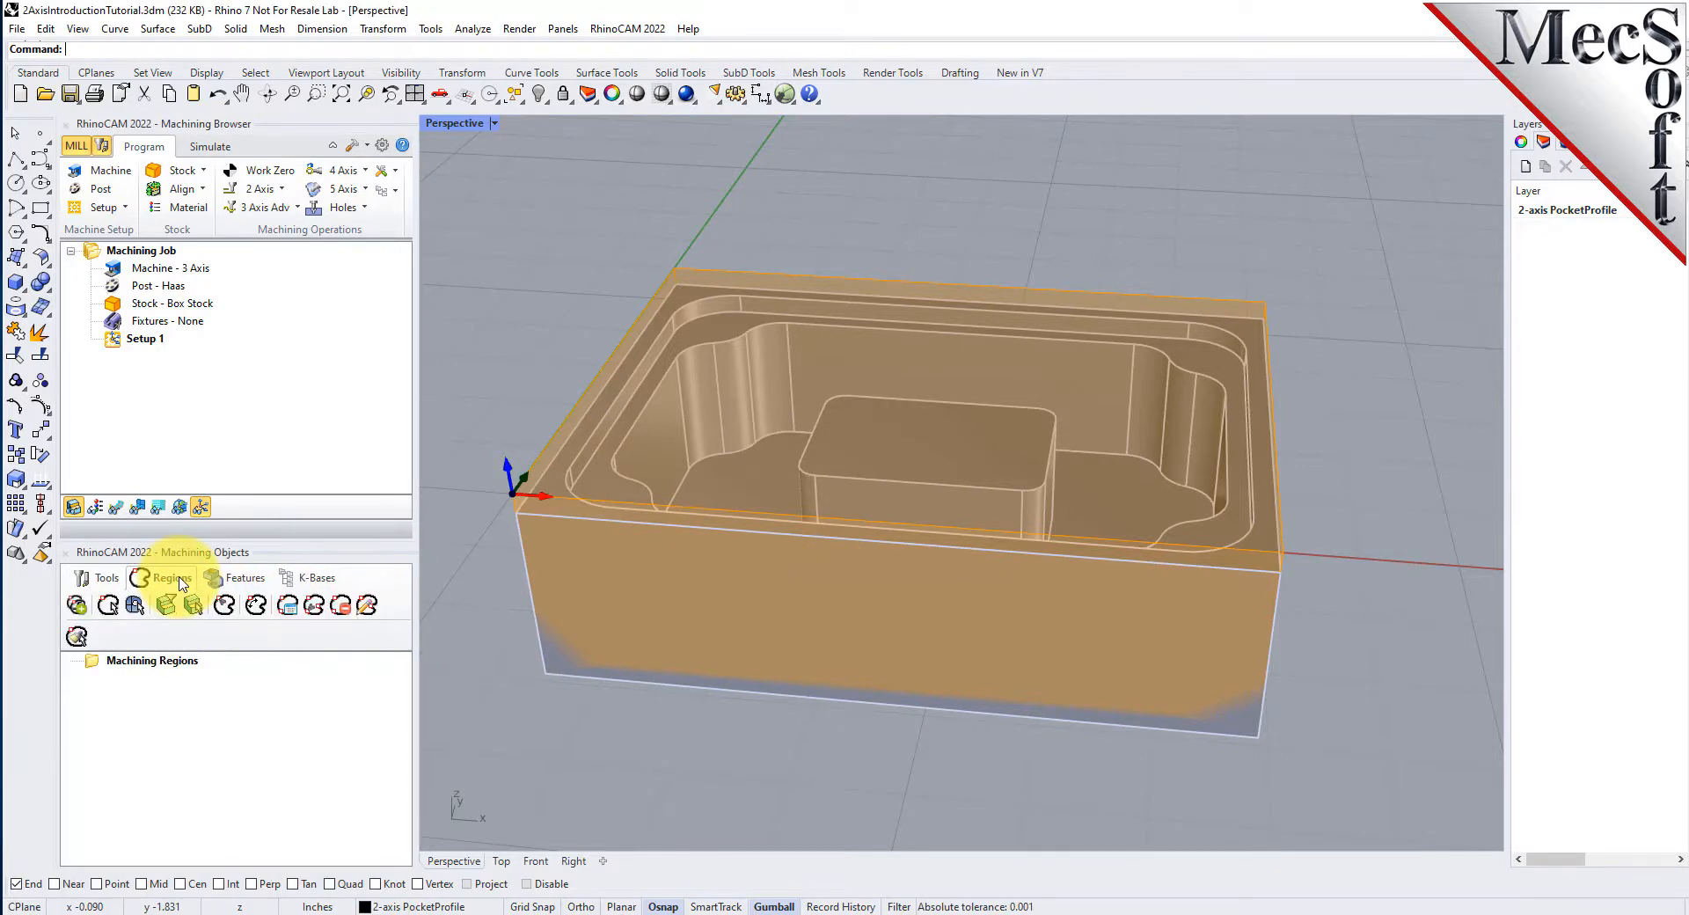
{"action": "left_click_drag", "start_coordinate": [416, 587], "coordinate": [446, 587]}
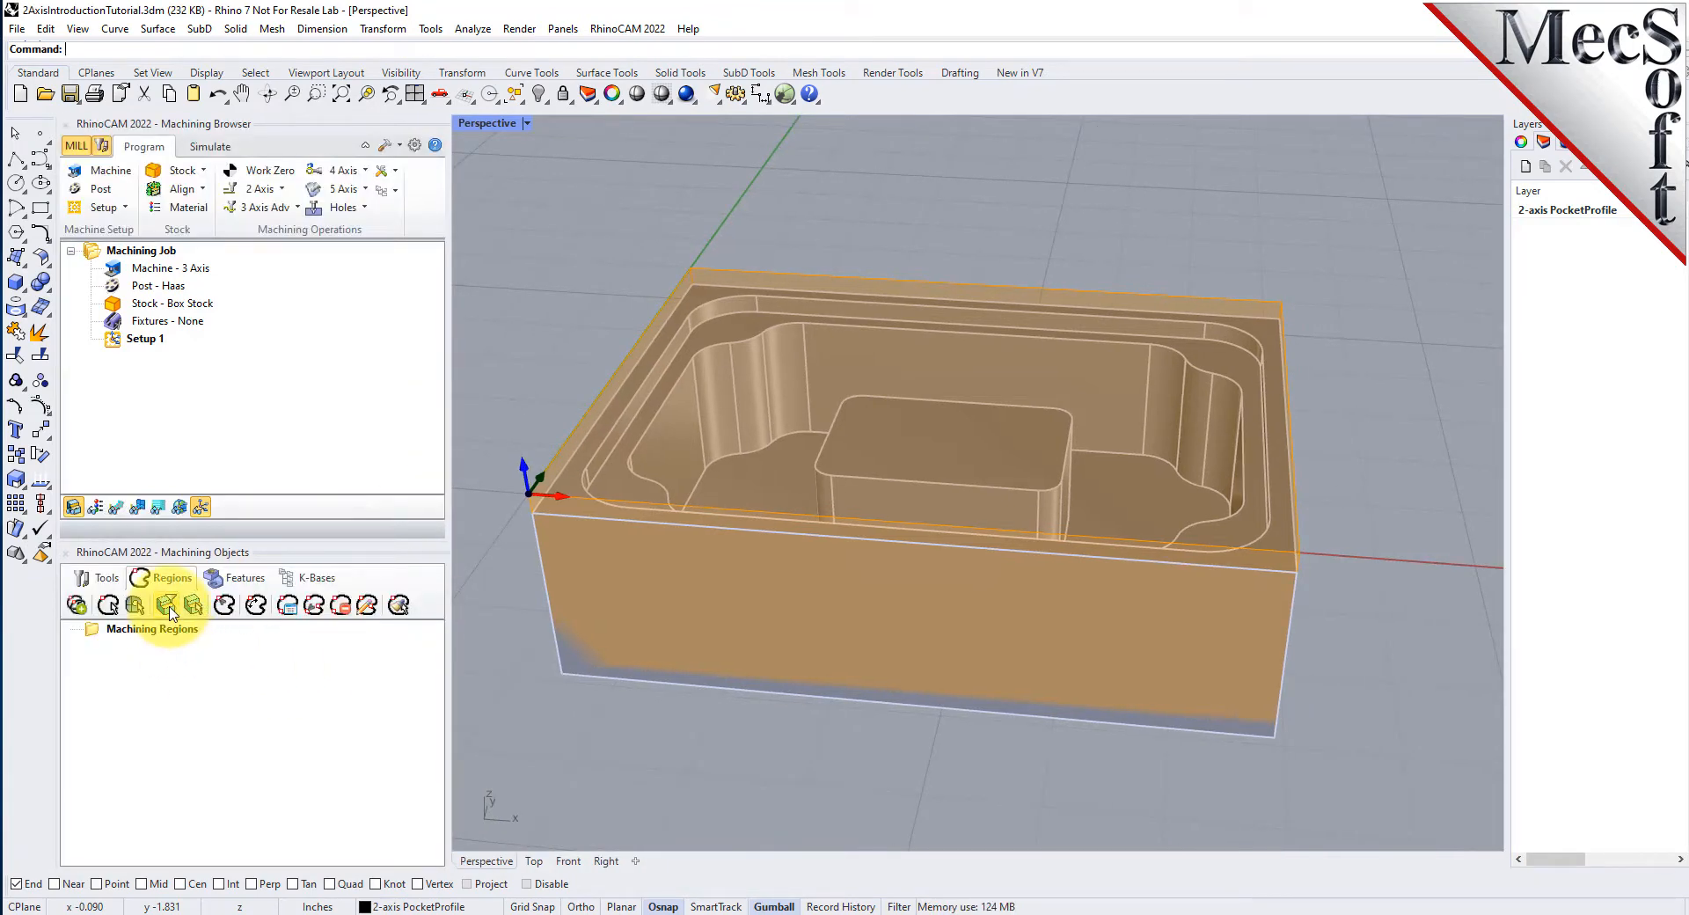
{"action": "left_click", "coordinate": [168, 607]}
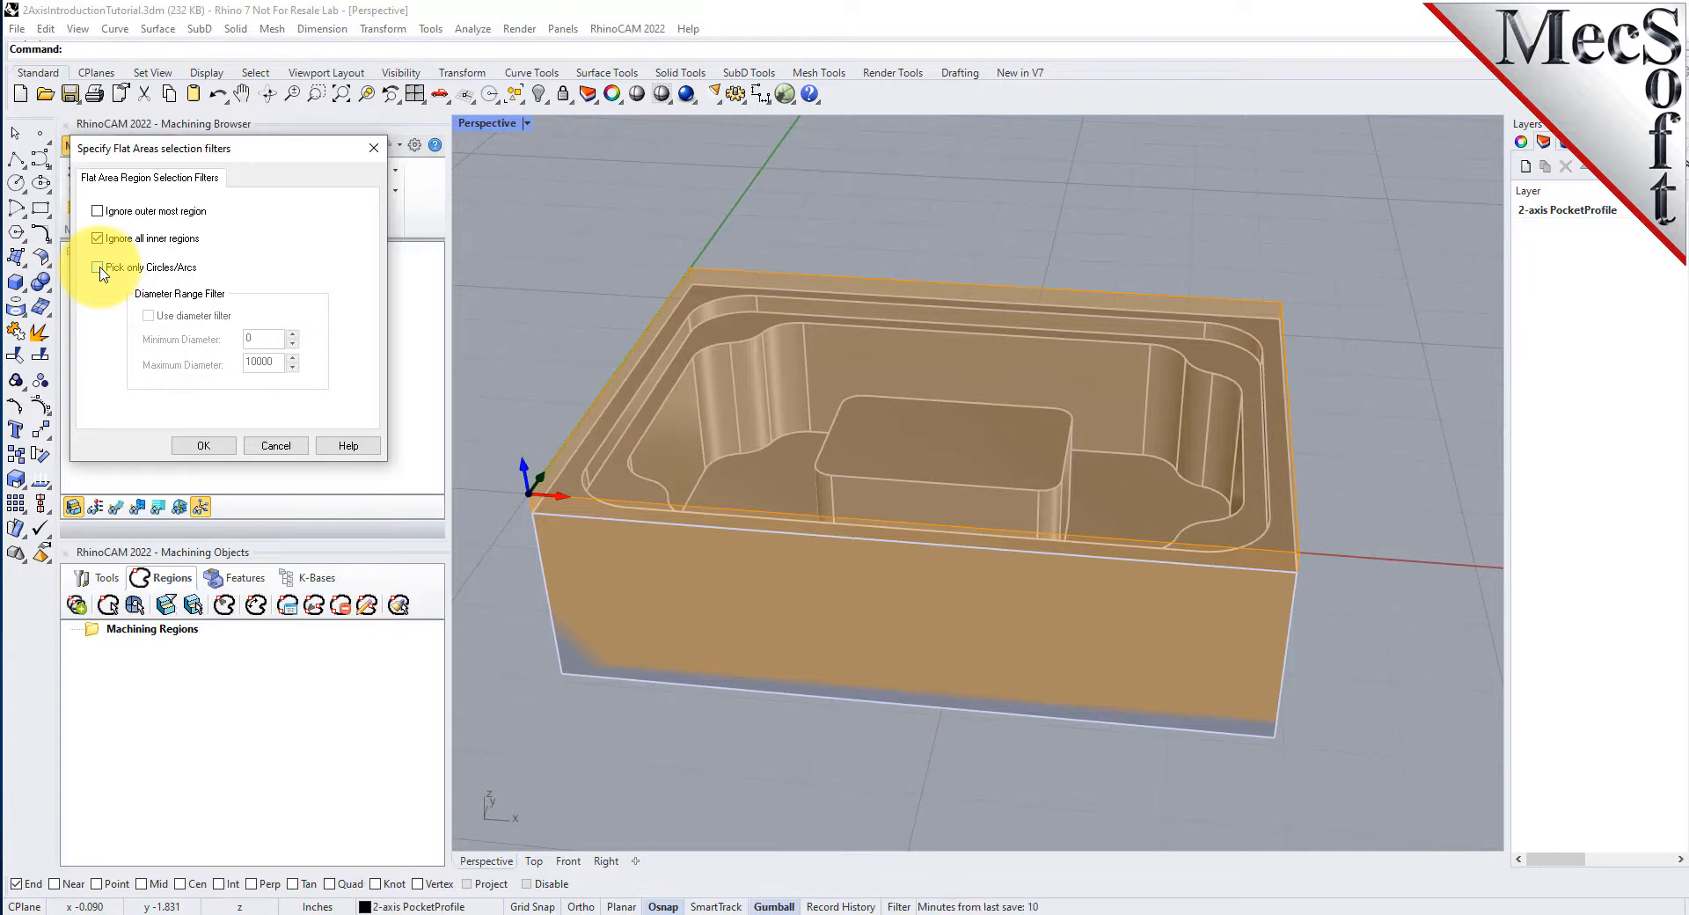
{"action": "left_click", "coordinate": [202, 446]}
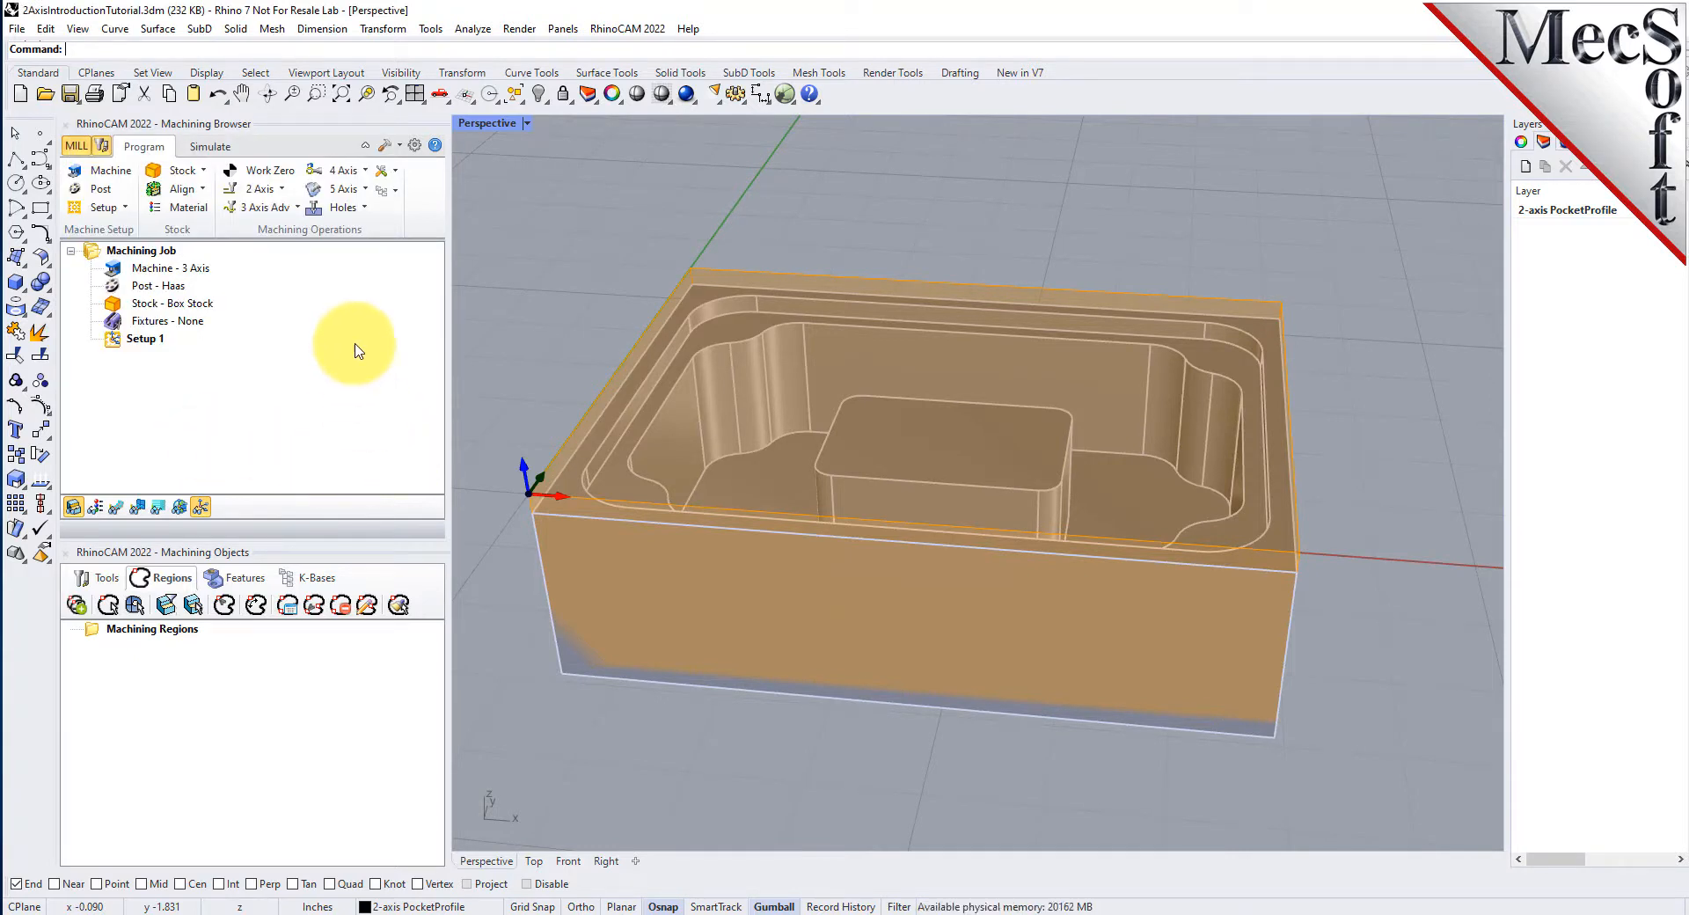
- Create a flat area machining region from the part's top rim face, and examine the new region set and its region
{"action": "left_click", "coordinate": [194, 605]}
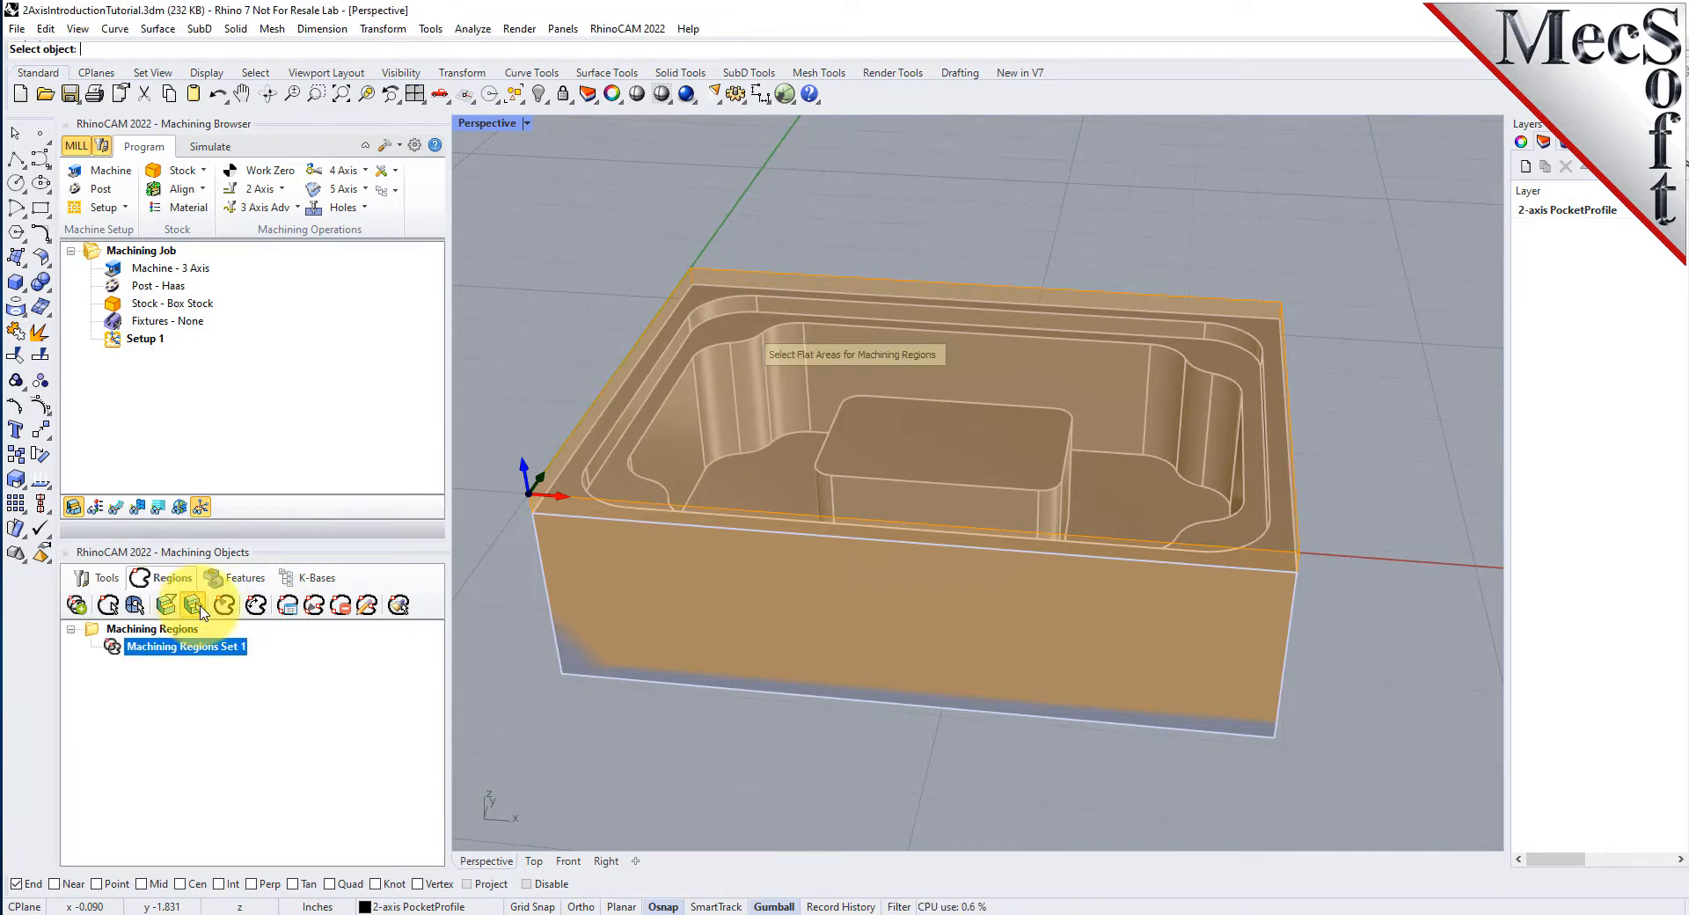
{"action": "left_click", "coordinate": [571, 501]}
{"action": "key", "text": "Return"}
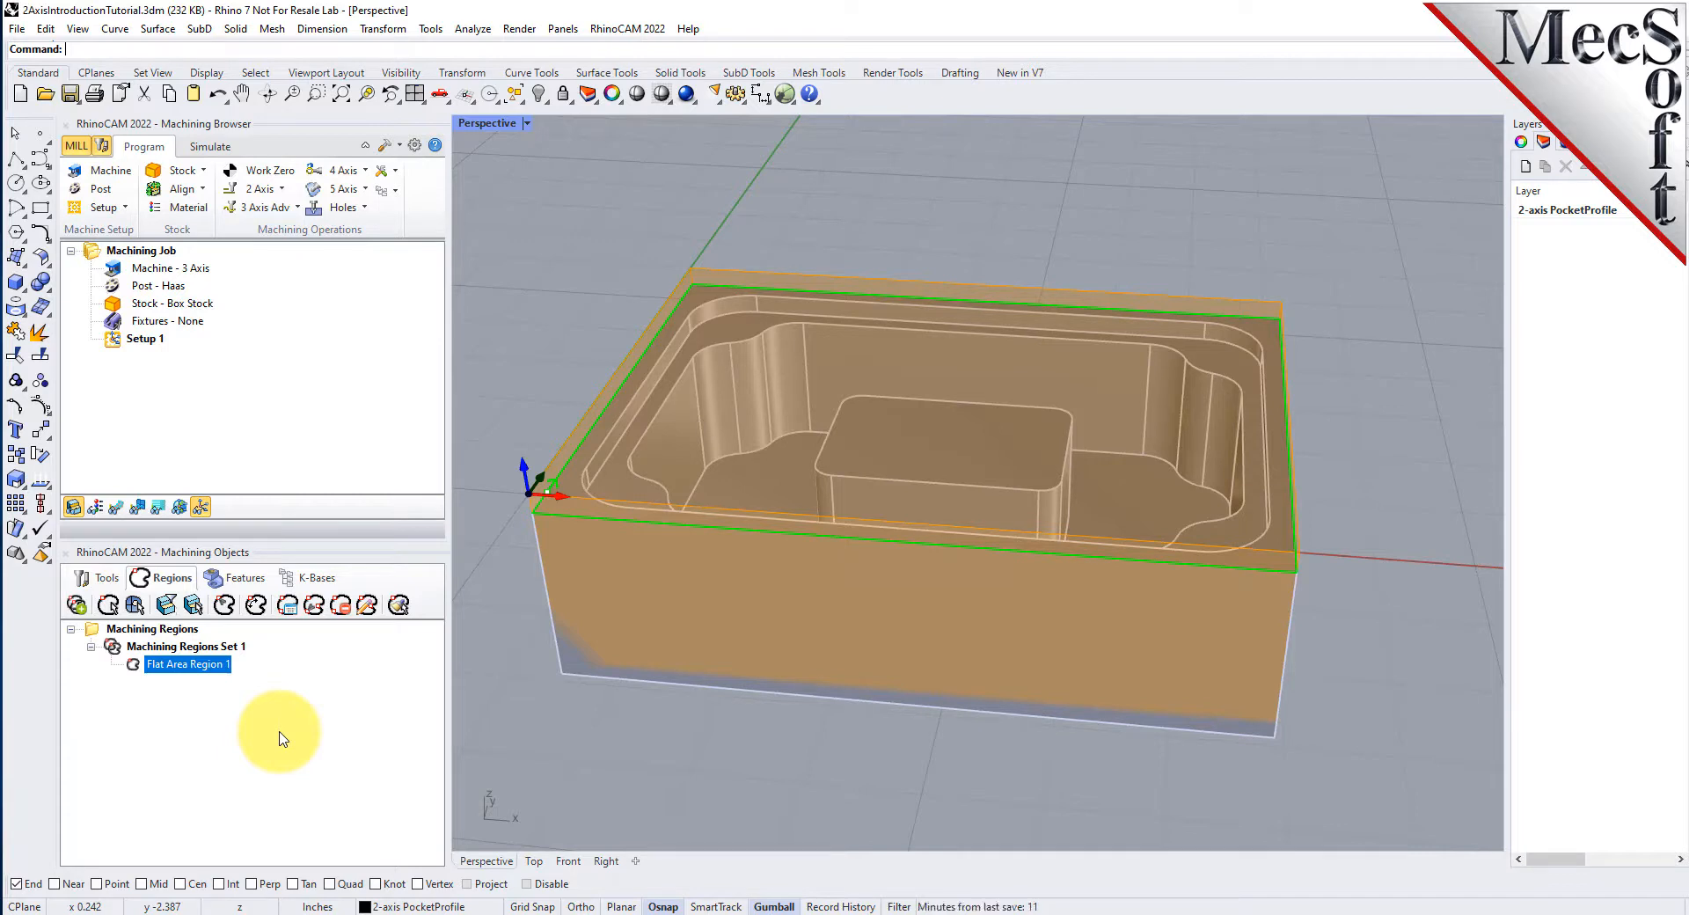
{"action": "left_click", "coordinate": [167, 647]}
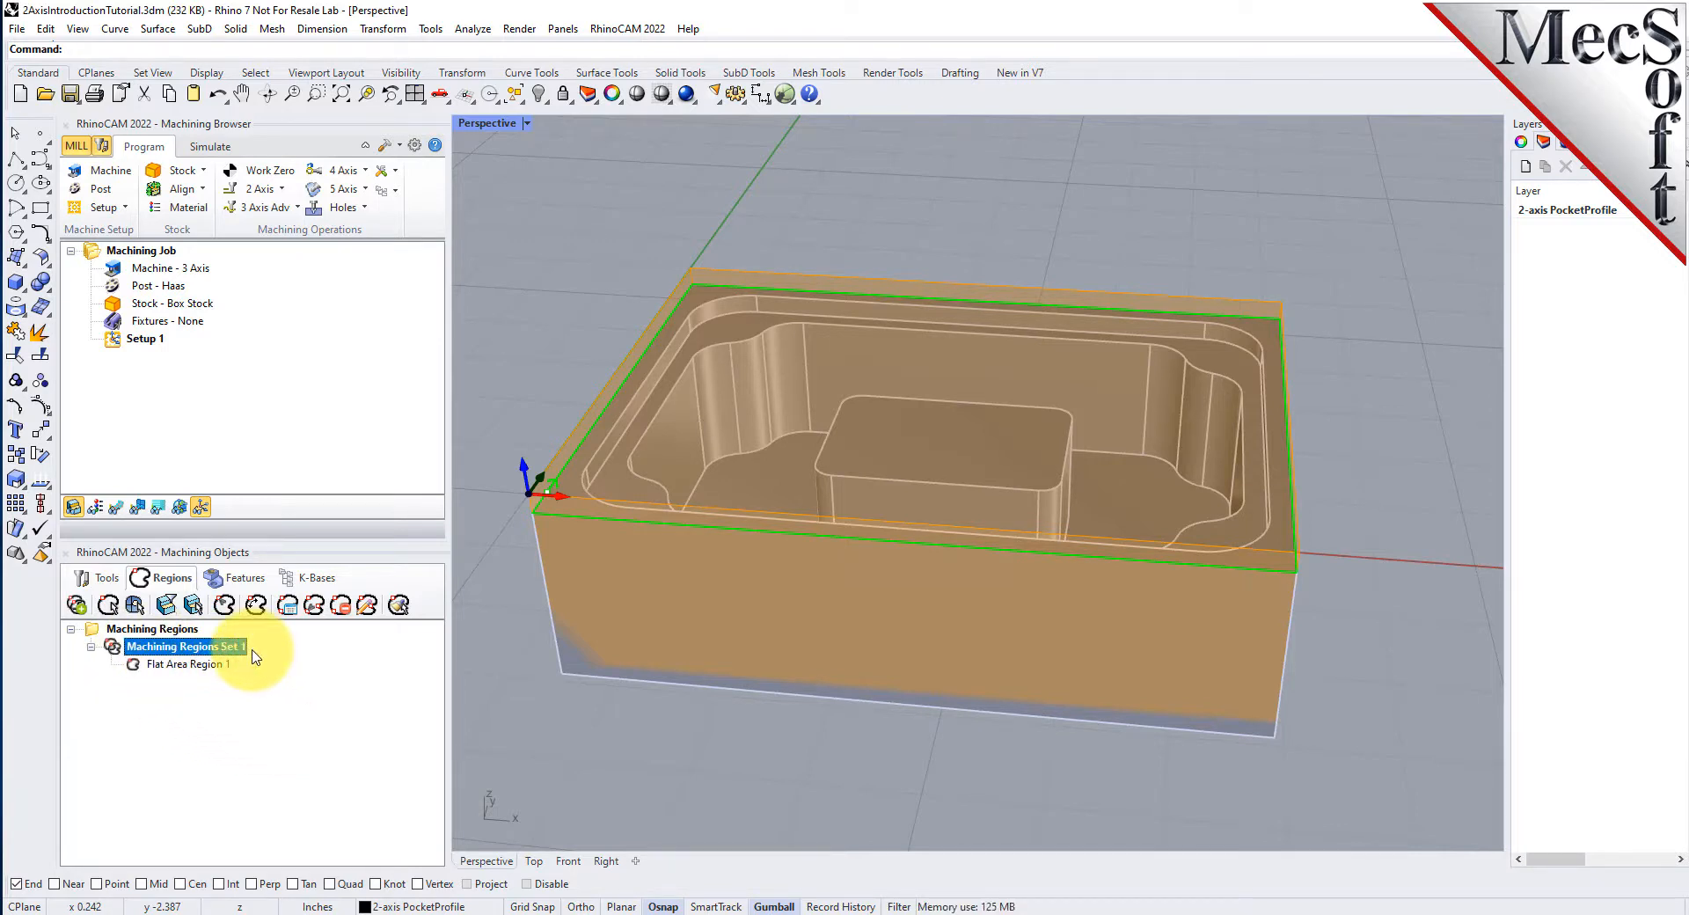
{"action": "left_click", "coordinate": [189, 664]}
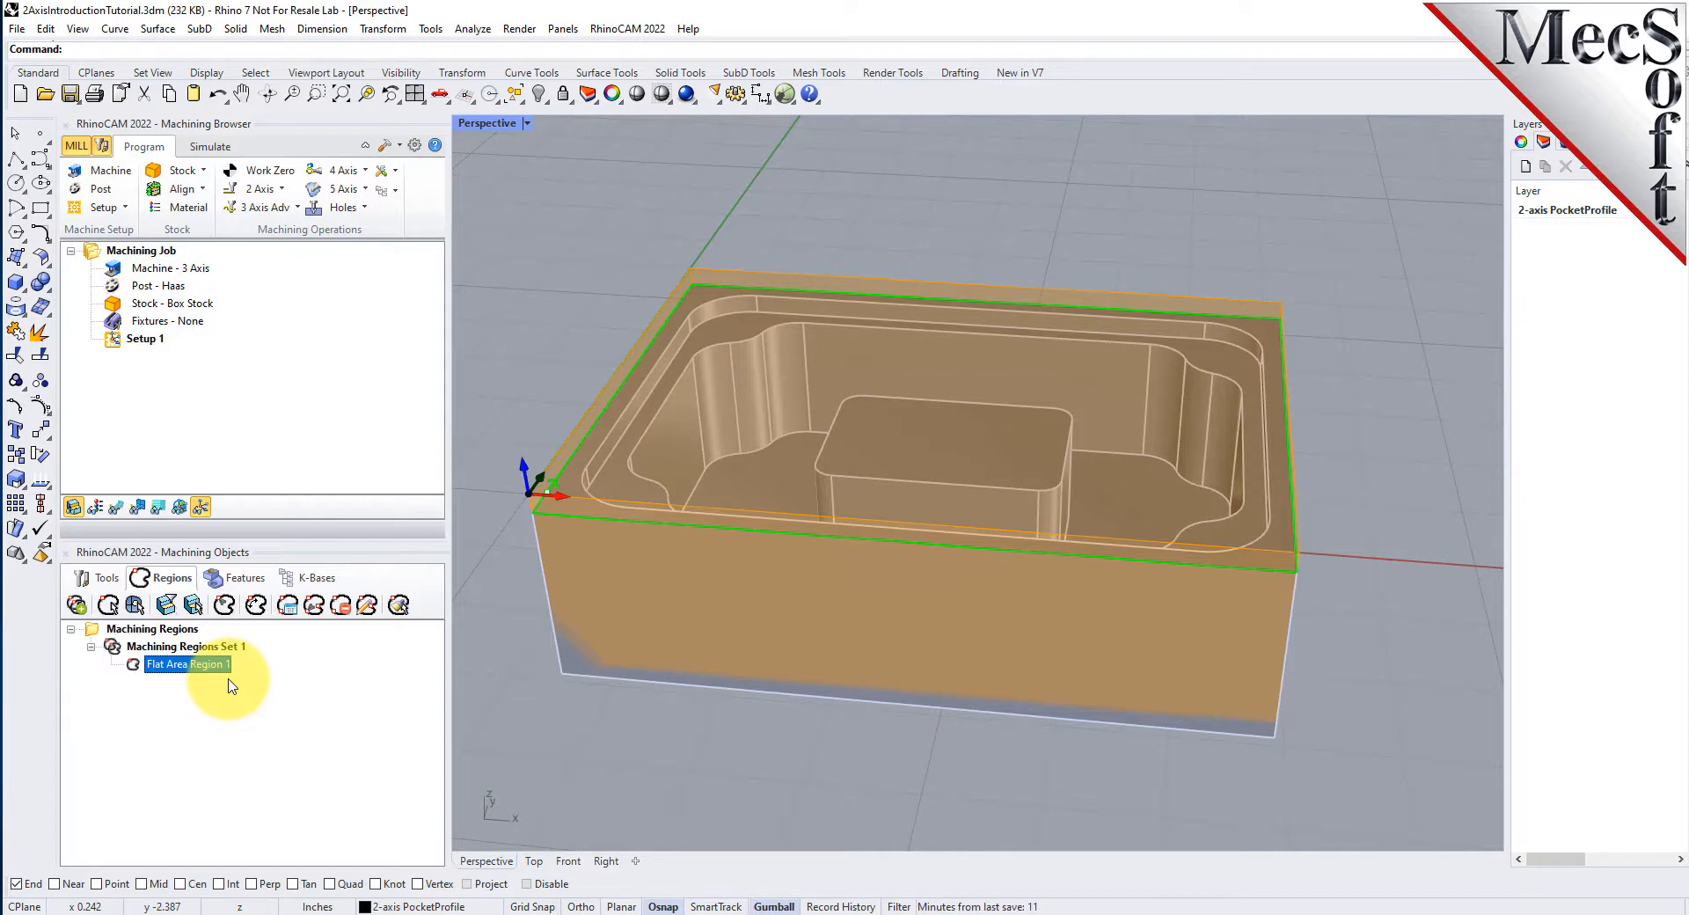
- Create a flat area machining region from the outer boundary of the recessed ledge face inside the part
{"action": "left_click", "coordinate": [193, 606]}
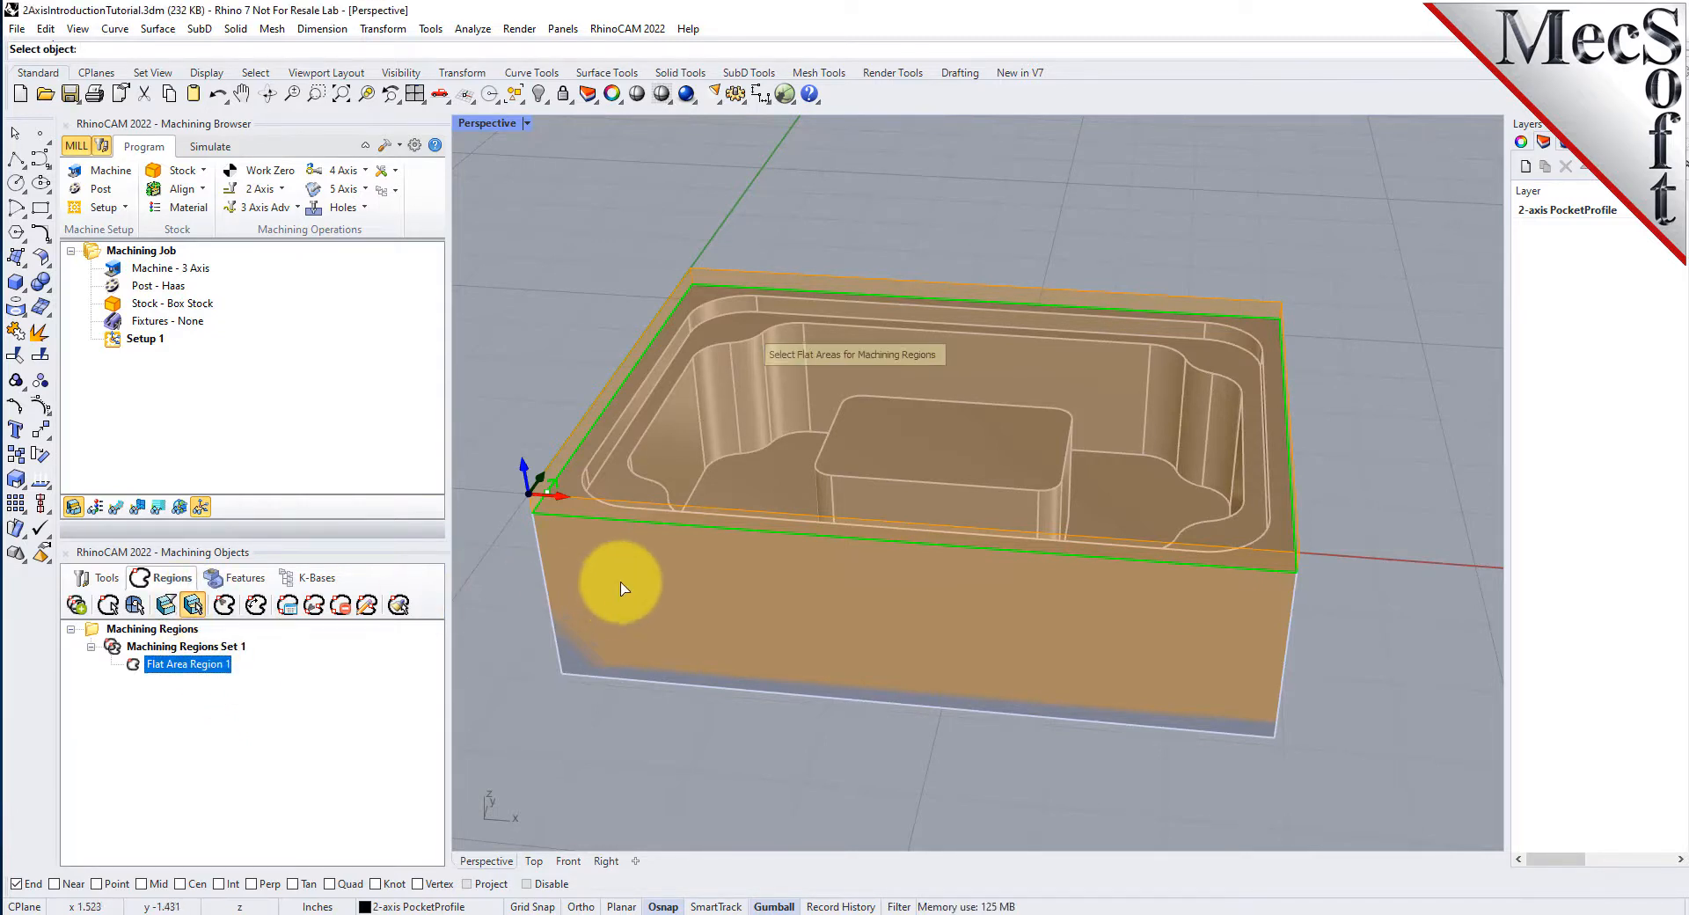
{"action": "left_click", "coordinate": [618, 485]}
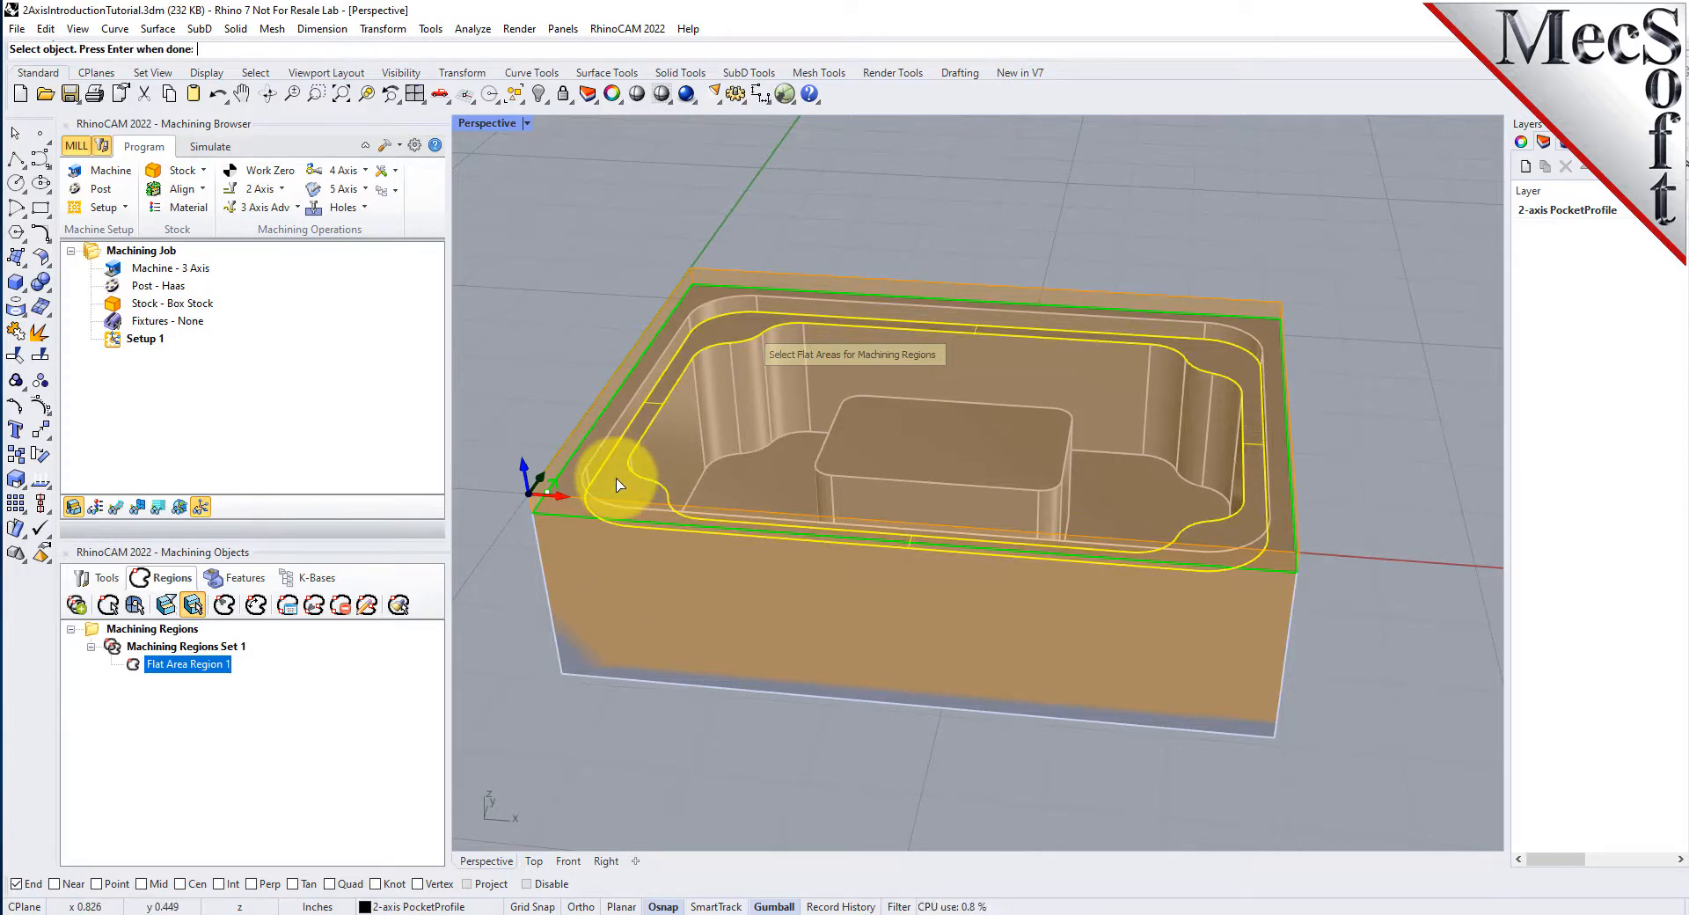
{"action": "key", "text": "Return"}
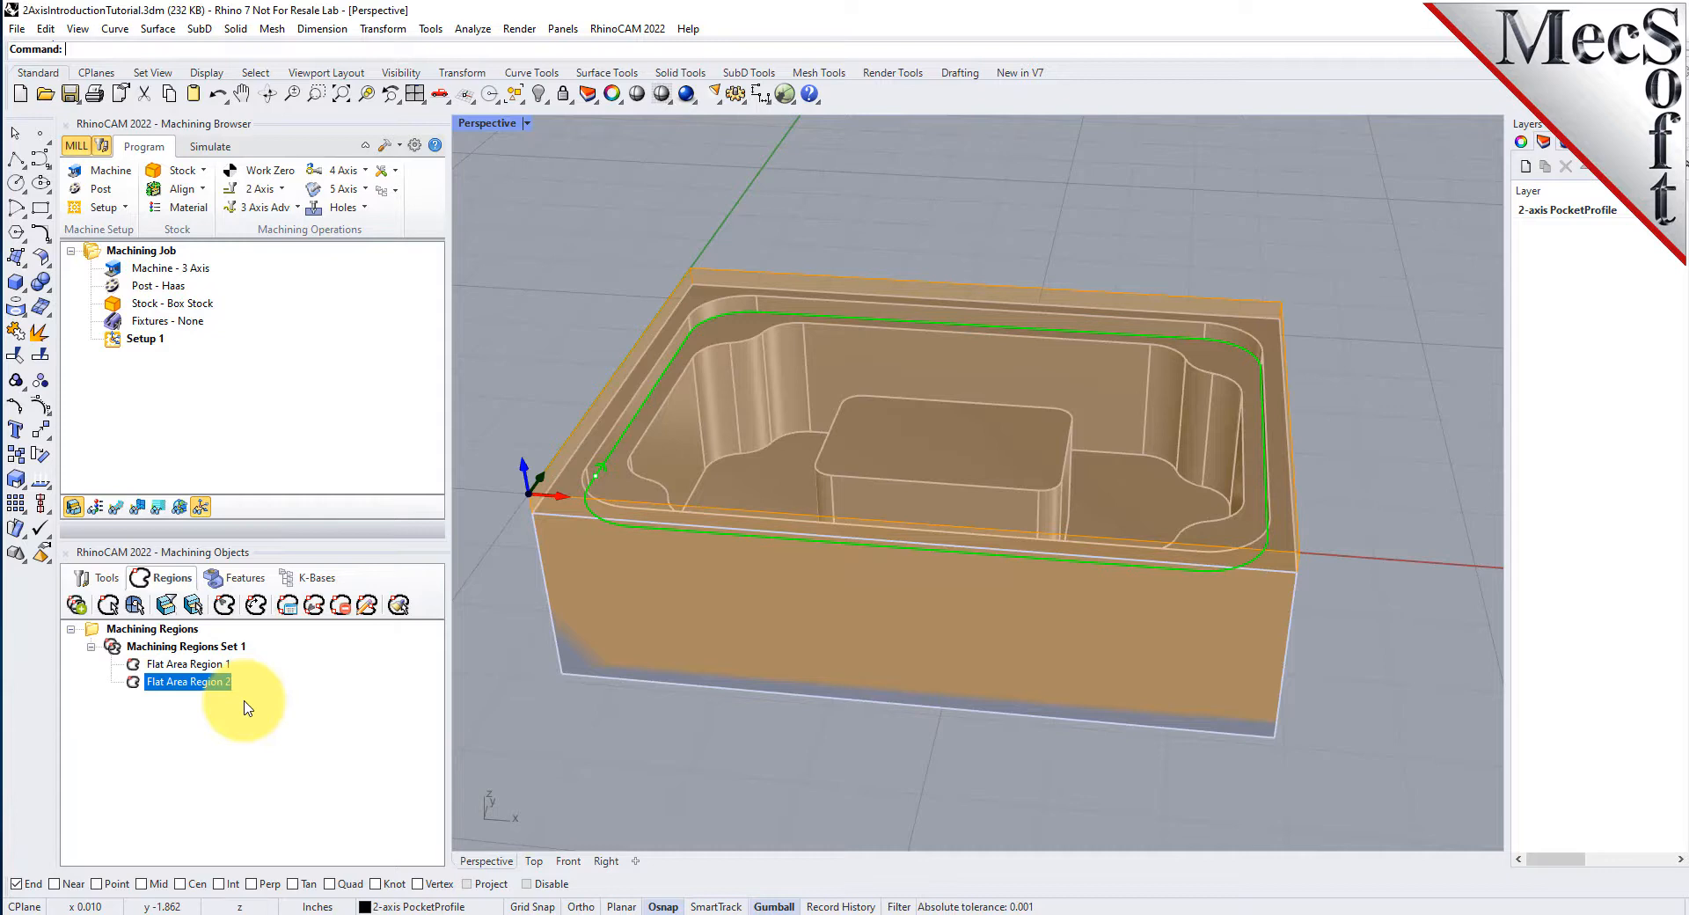
- Change the flat area region selection filters to ignore only the outermost region, with inner regions no longer ignored
{"action": "left_click", "coordinate": [168, 605]}
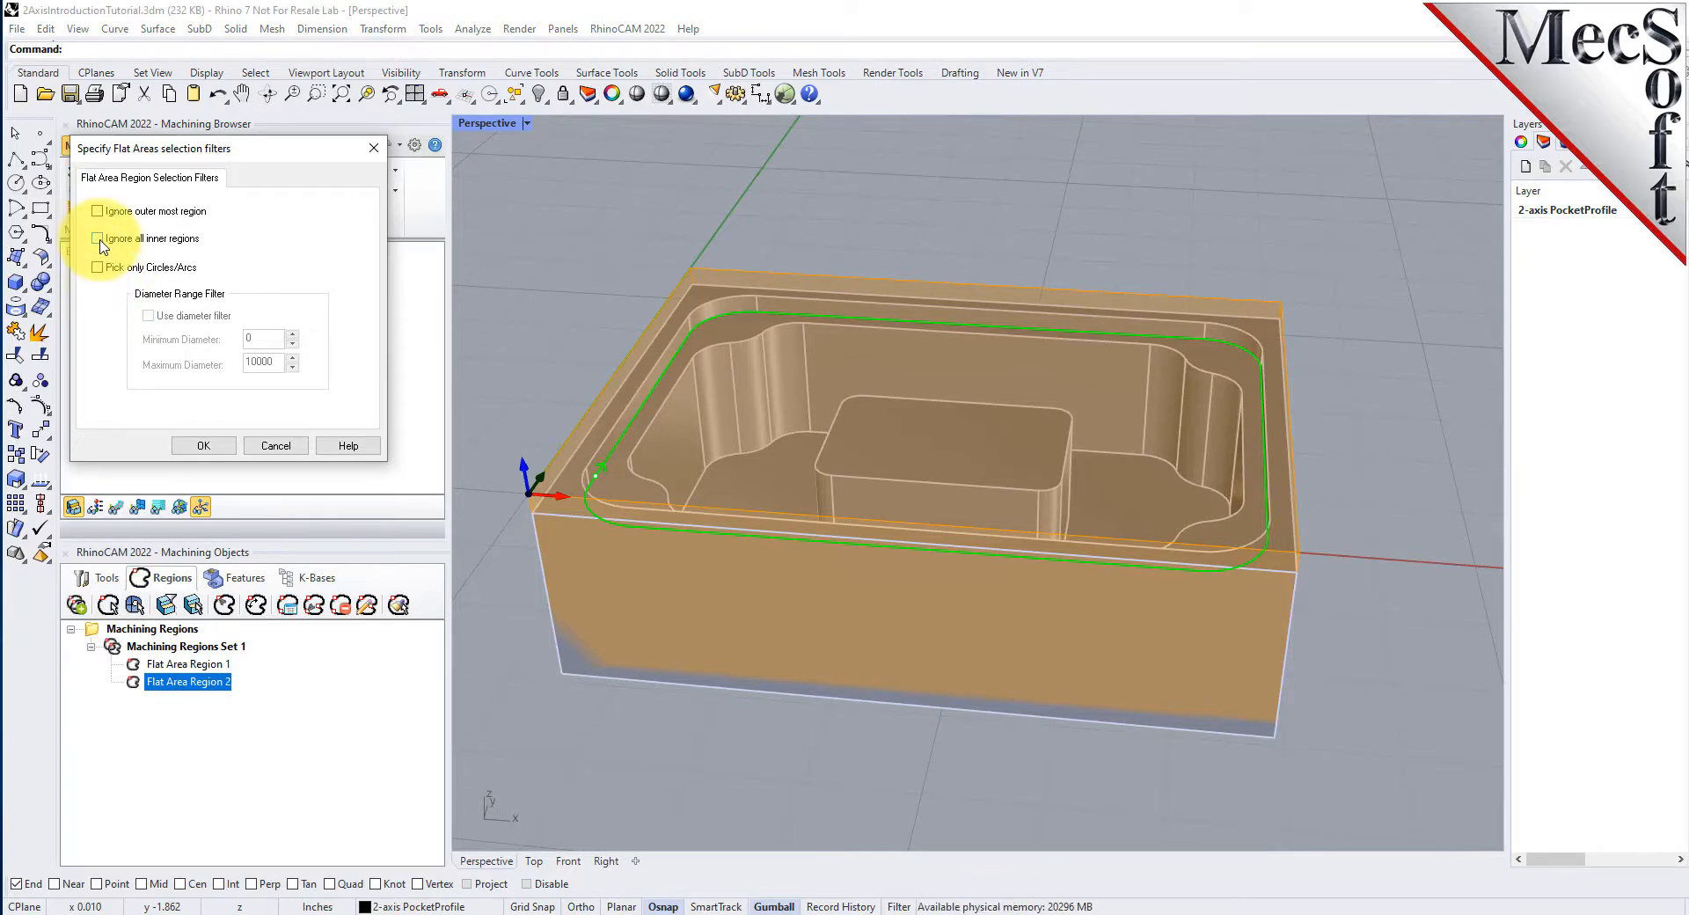
{"action": "left_click", "coordinate": [97, 212]}
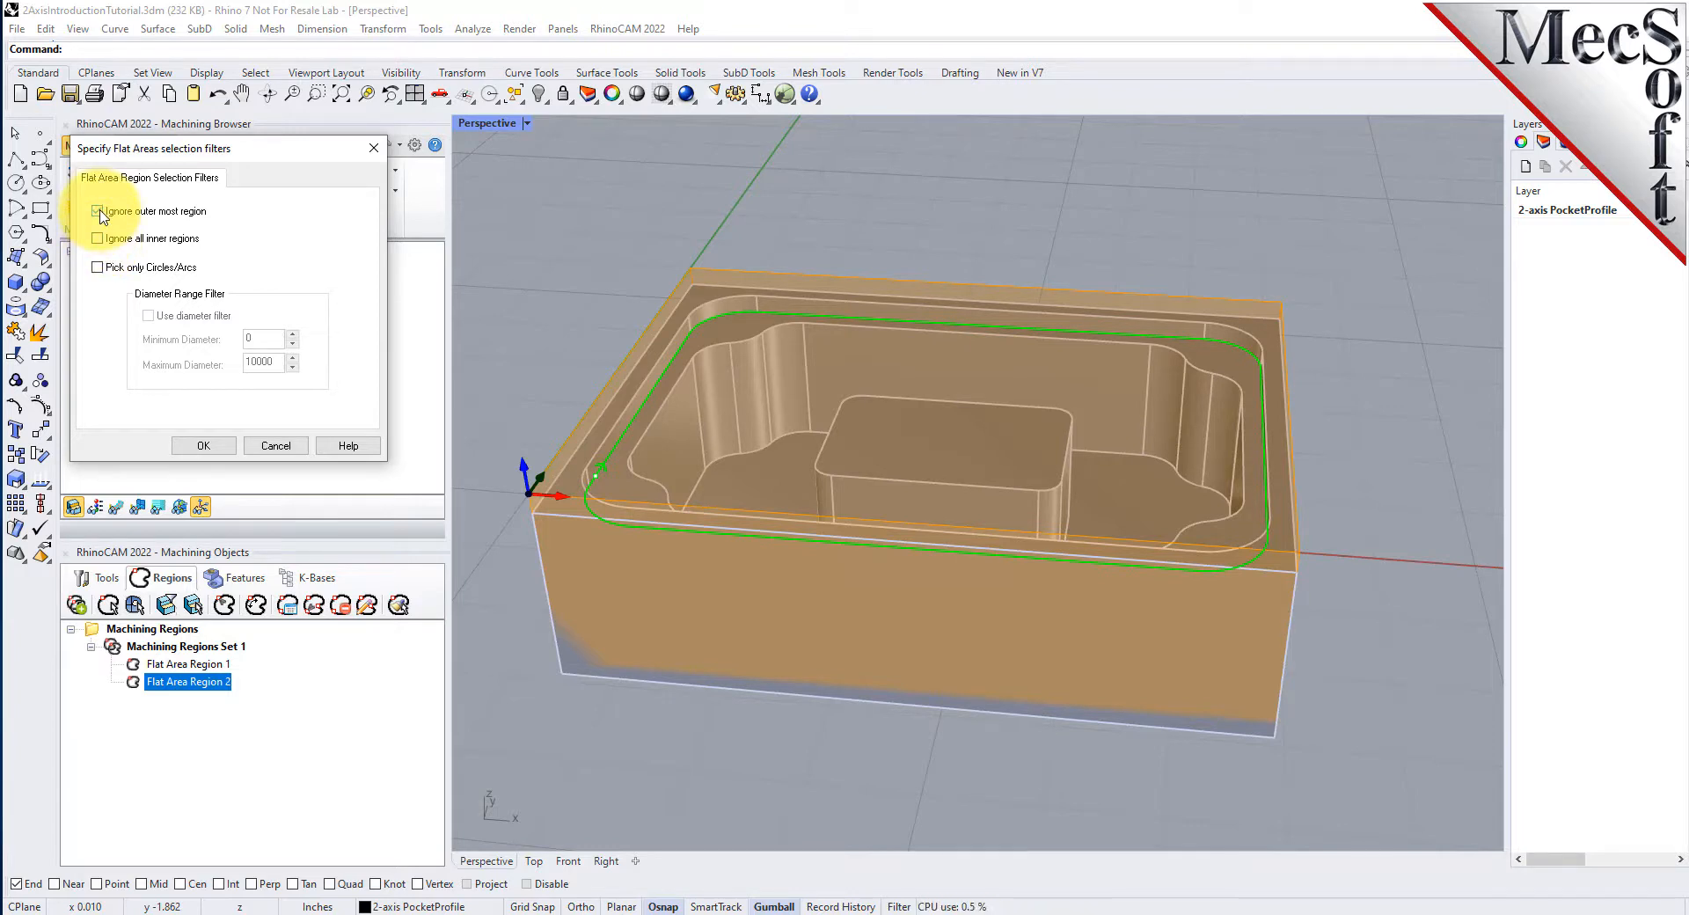
{"action": "left_click", "coordinate": [215, 450]}
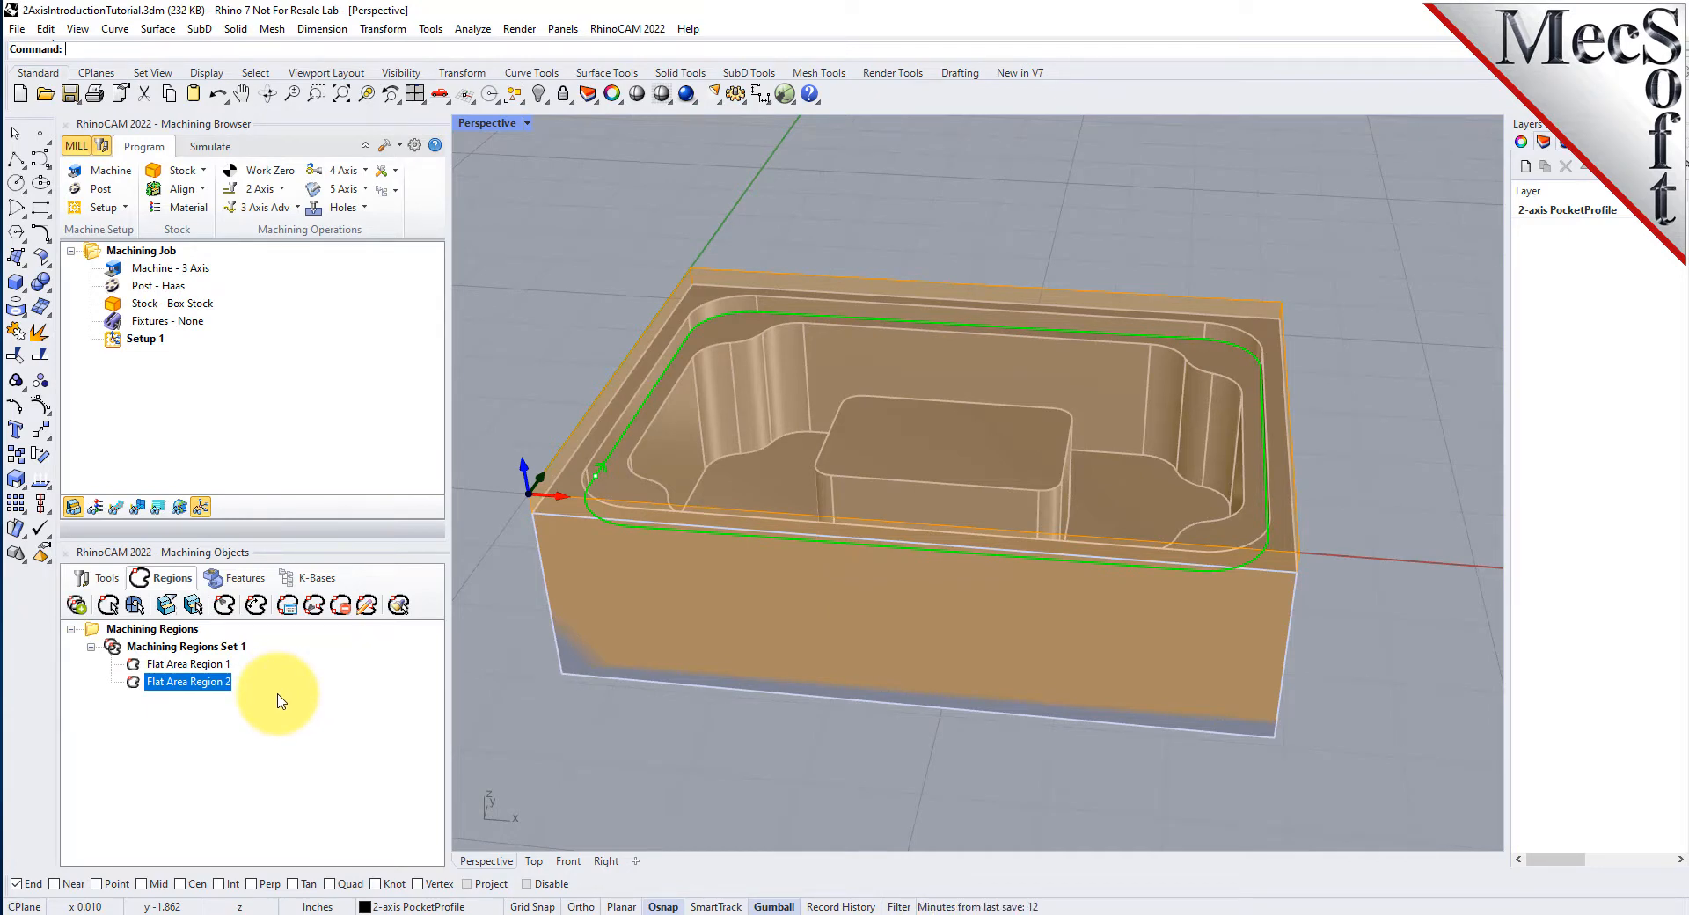
- Create a flat area region from the inner boundary of the recessed ledge face, and review each region in Machining Regions Set 1
{"action": "left_click", "coordinate": [193, 606]}
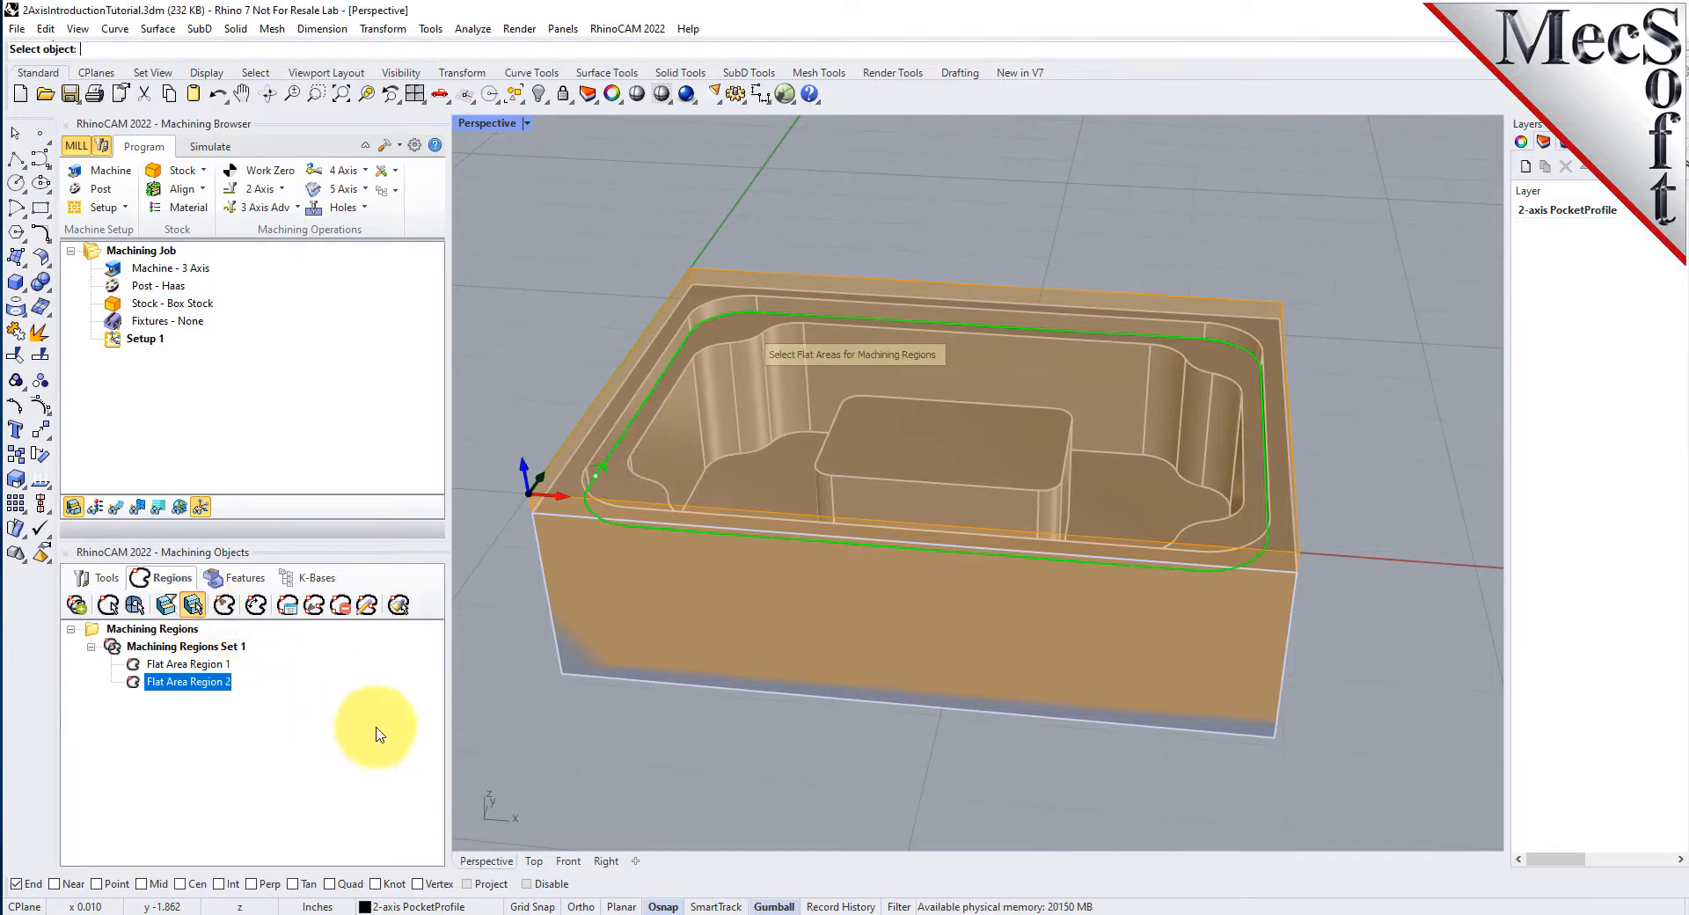
{"action": "left_click", "coordinate": [619, 495]}
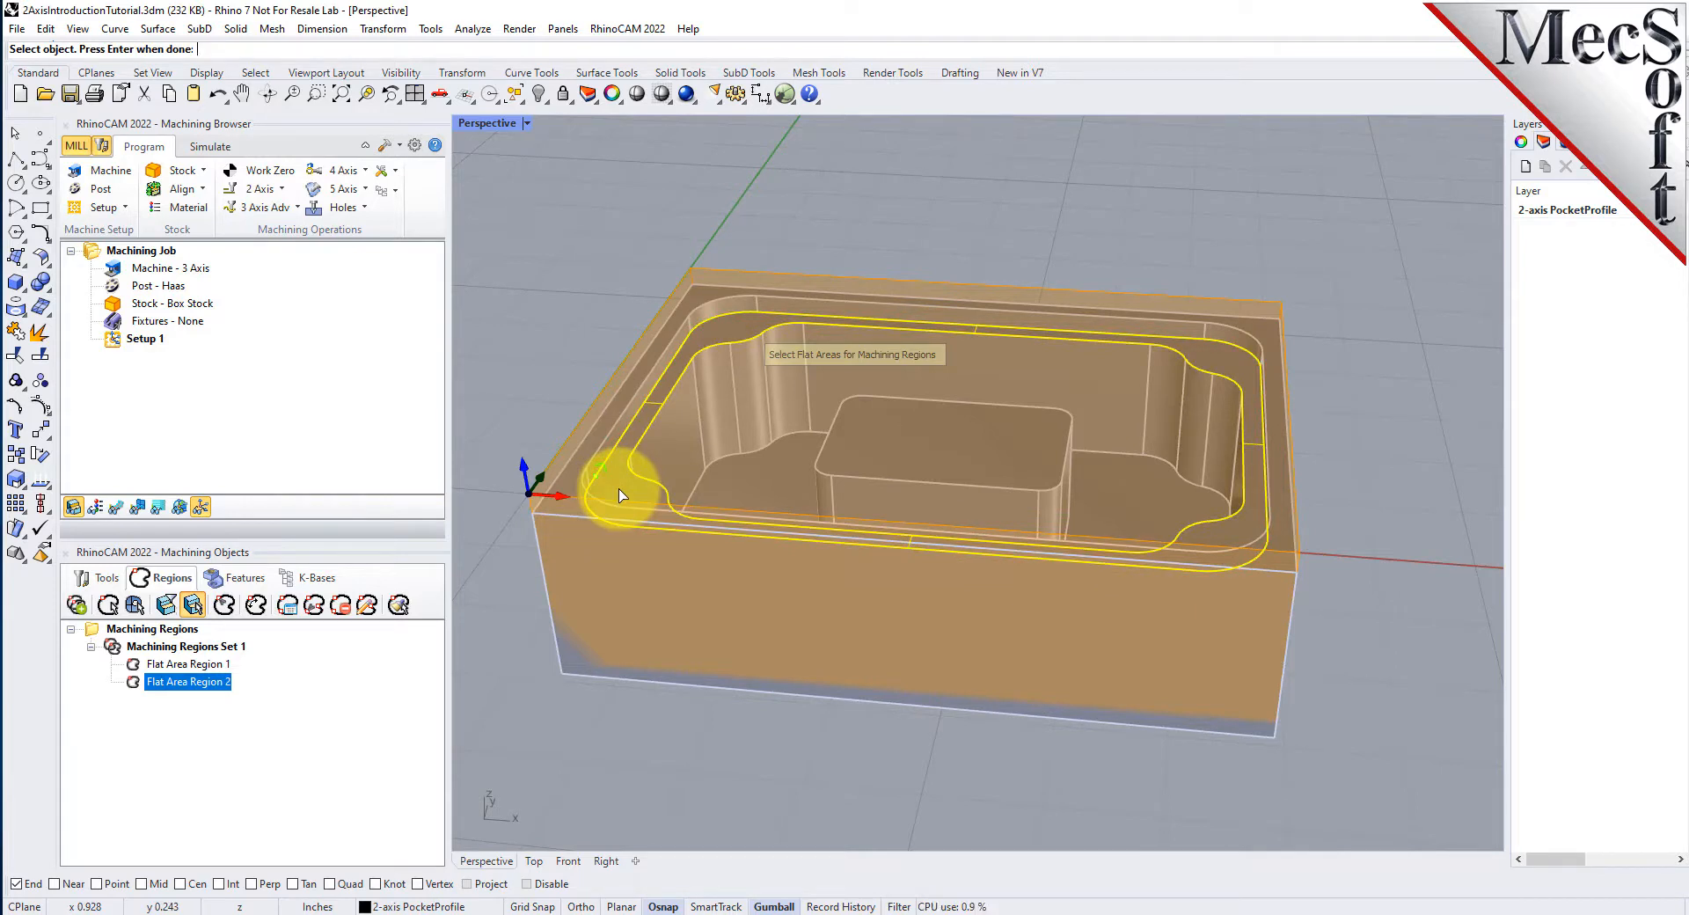
{"action": "key", "text": "Return"}
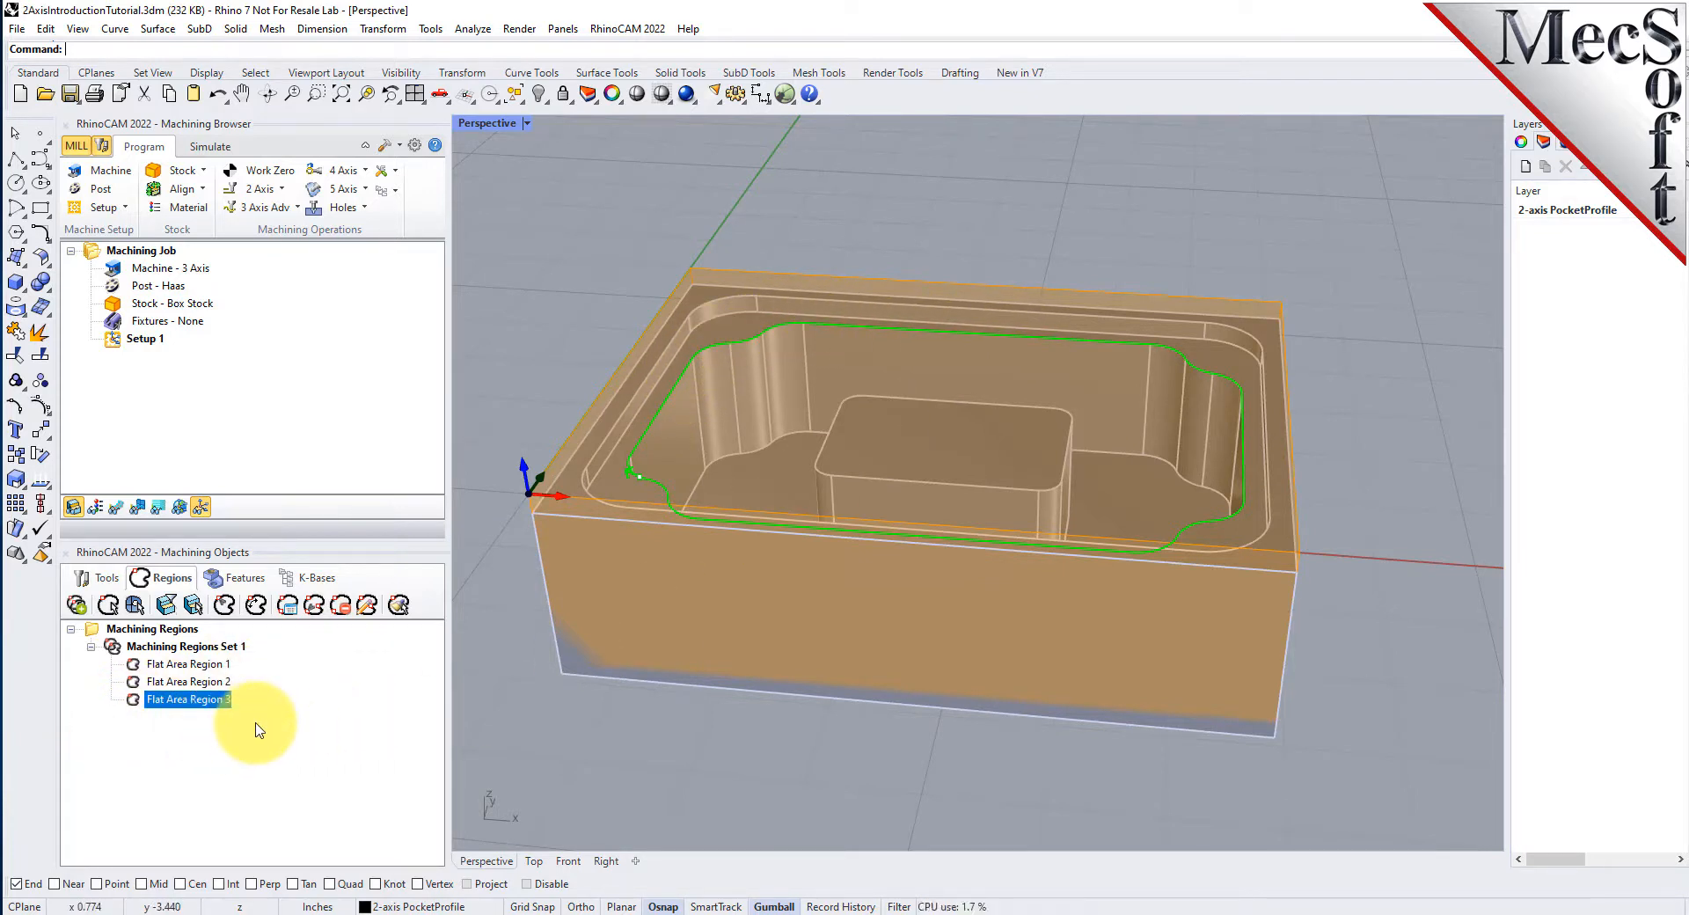
{"action": "left_click", "coordinate": [223, 669]}
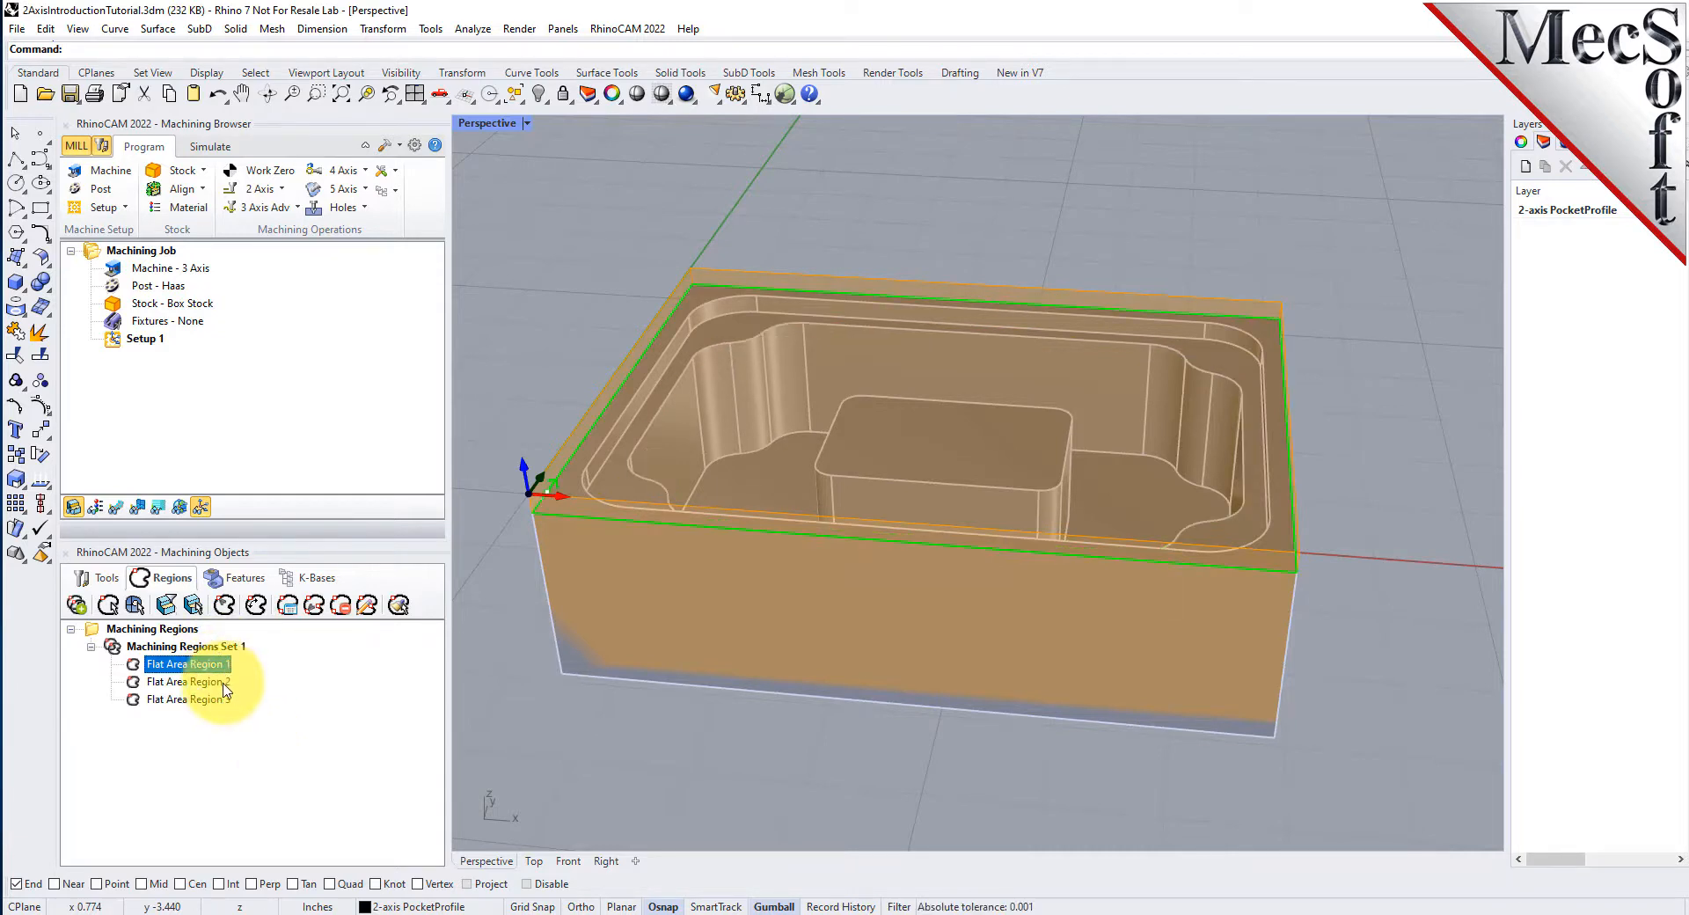
{"action": "left_click", "coordinate": [224, 682]}
{"action": "left_click", "coordinate": [219, 702]}
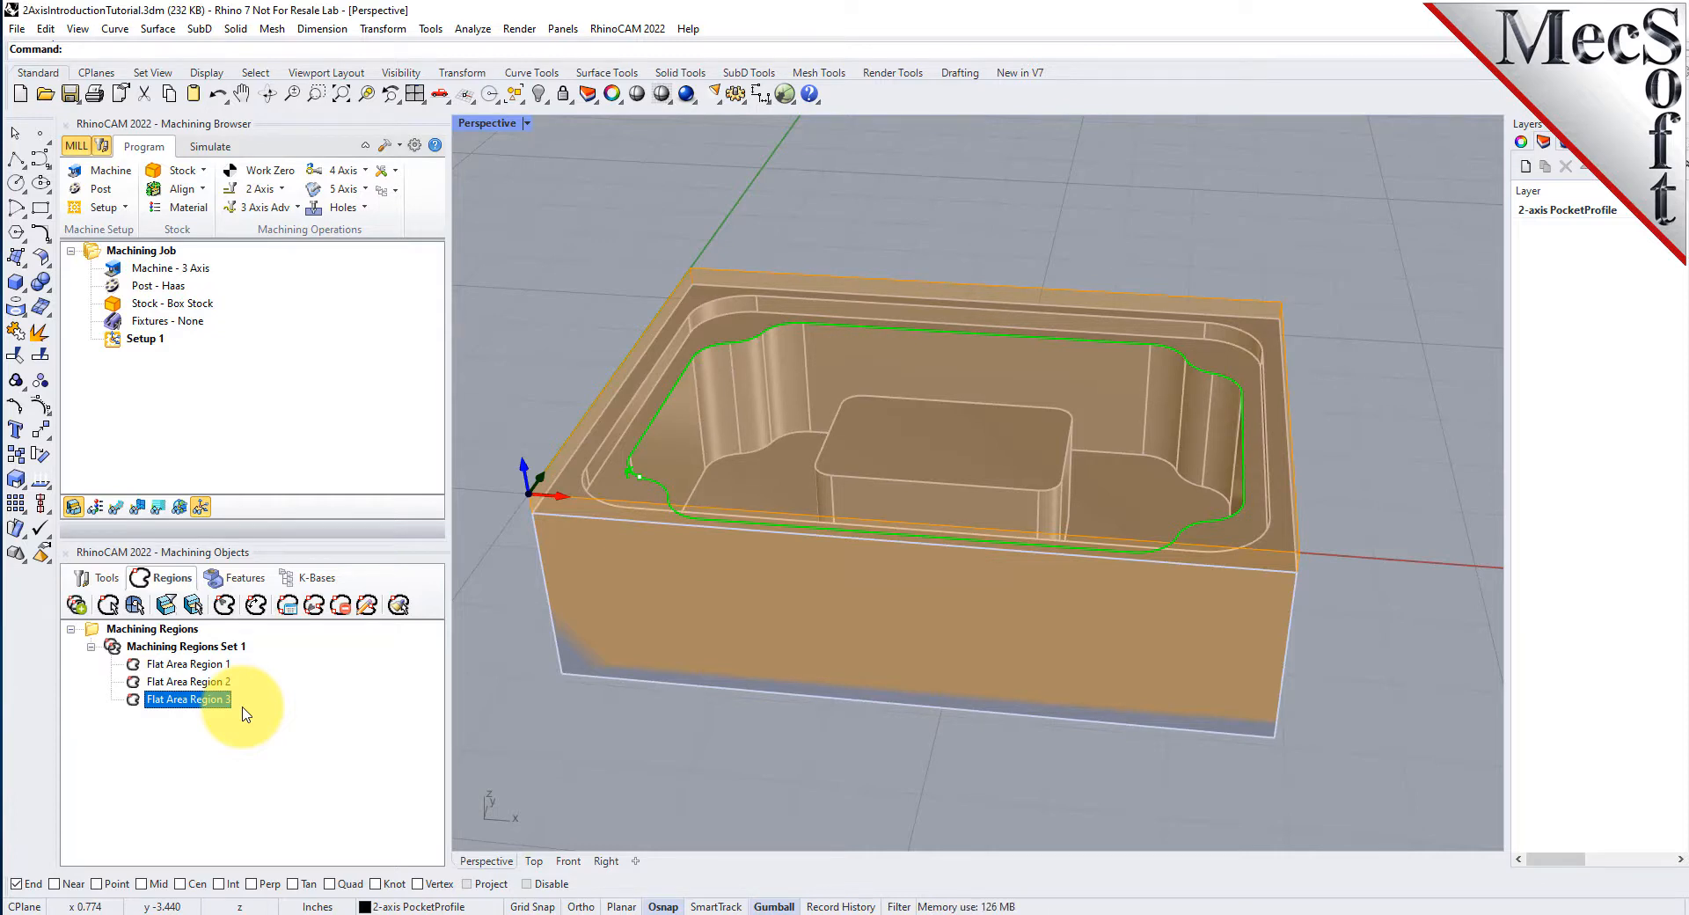
- Start a 2 1/2 Axis Facing operation and examine its part region, avoid region and start point settings
{"action": "left_click", "coordinate": [99, 580]}
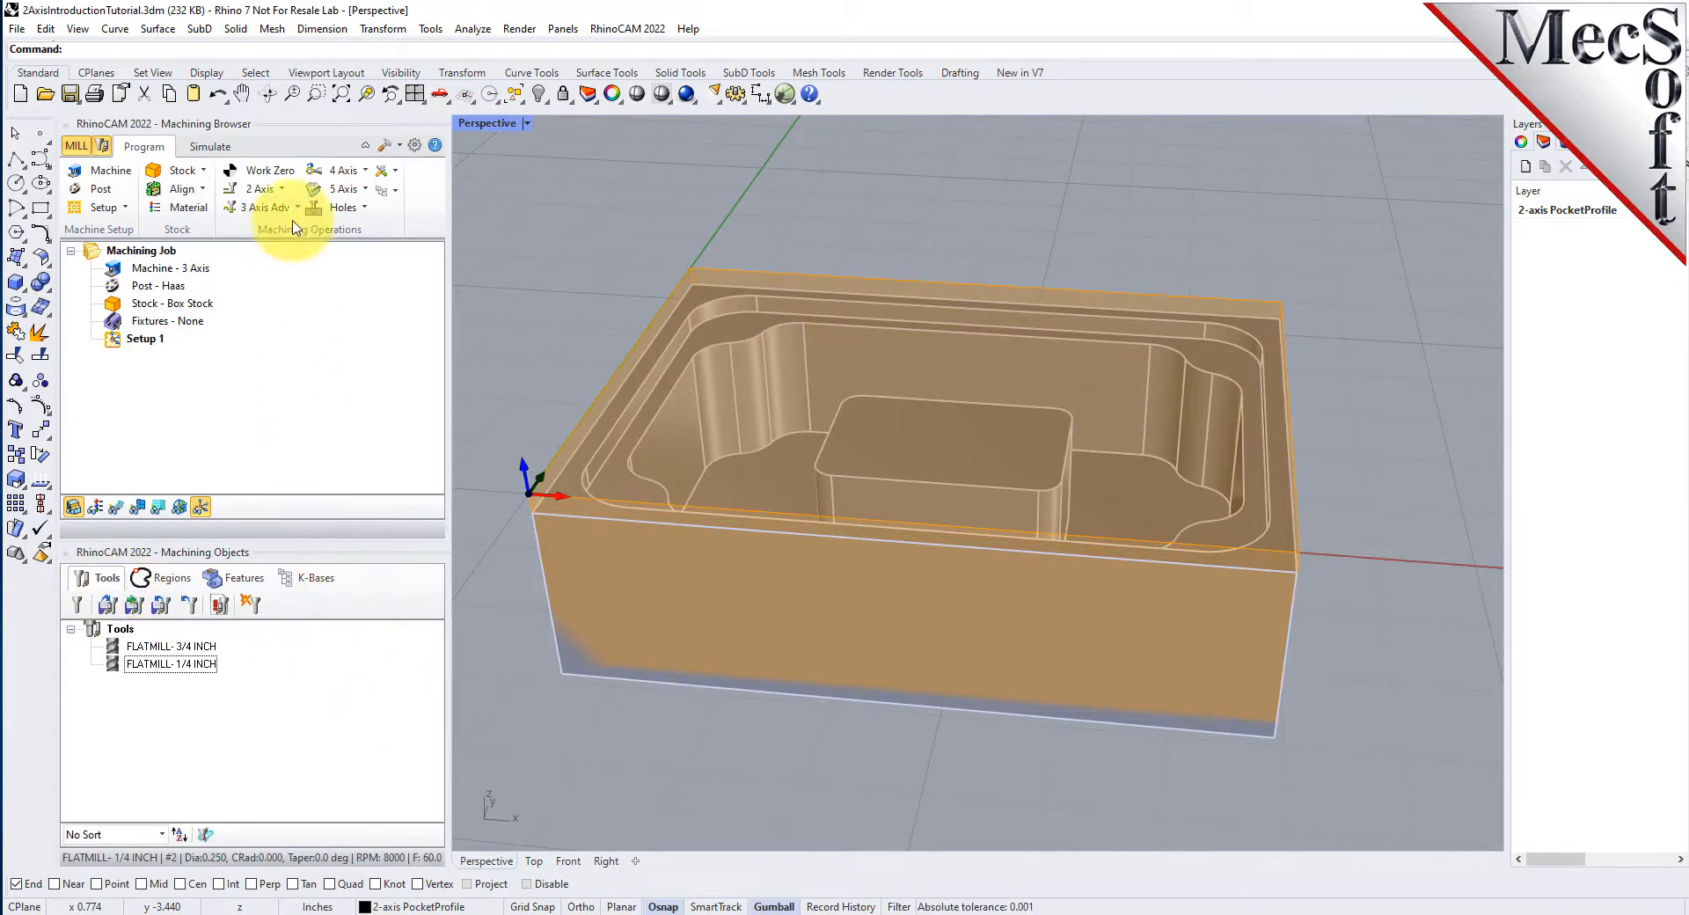
{"action": "left_click", "coordinate": [283, 189]}
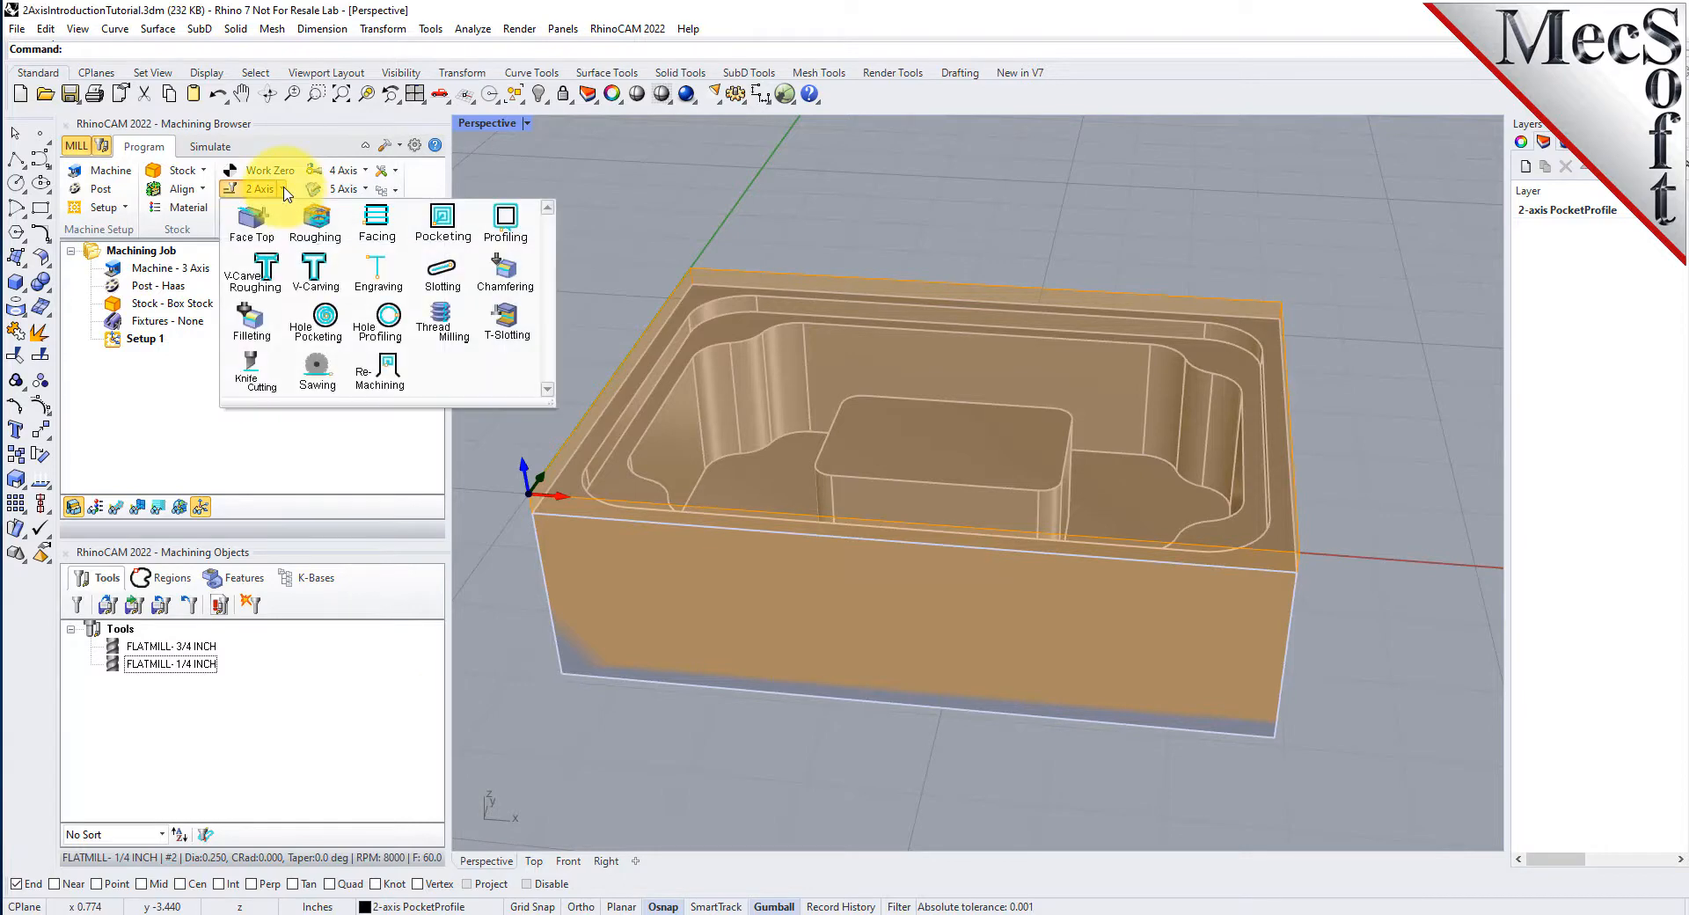
{"action": "left_click", "coordinate": [378, 225]}
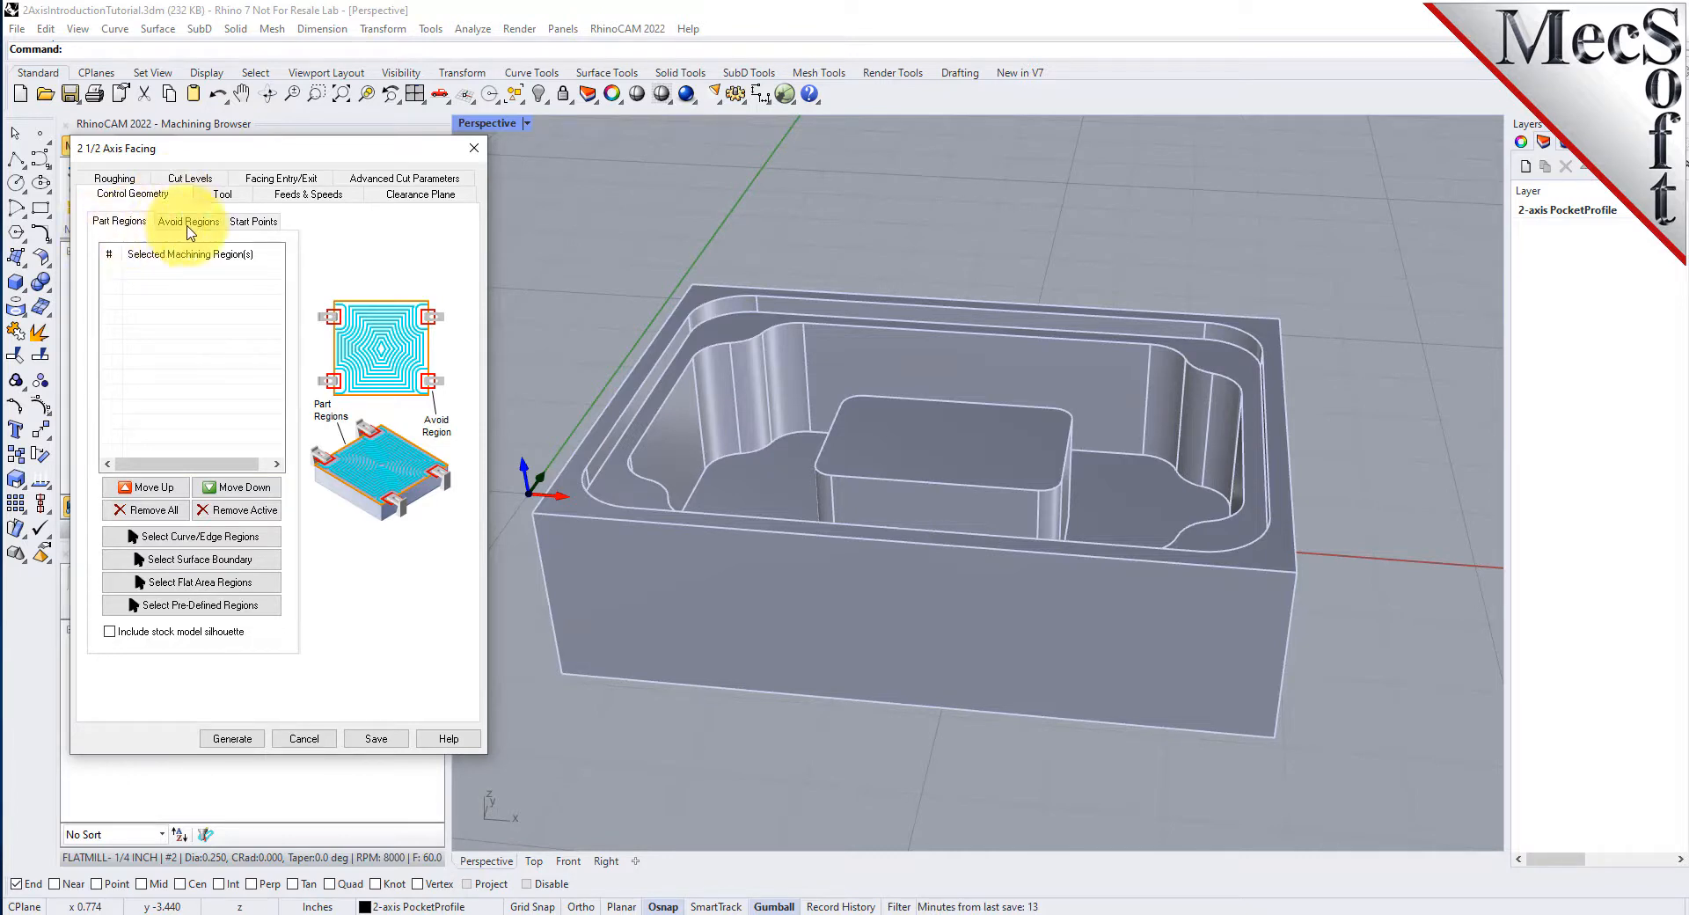
{"action": "left_click", "coordinate": [188, 221]}
{"action": "left_click", "coordinate": [251, 223]}
{"action": "left_click", "coordinate": [122, 223]}
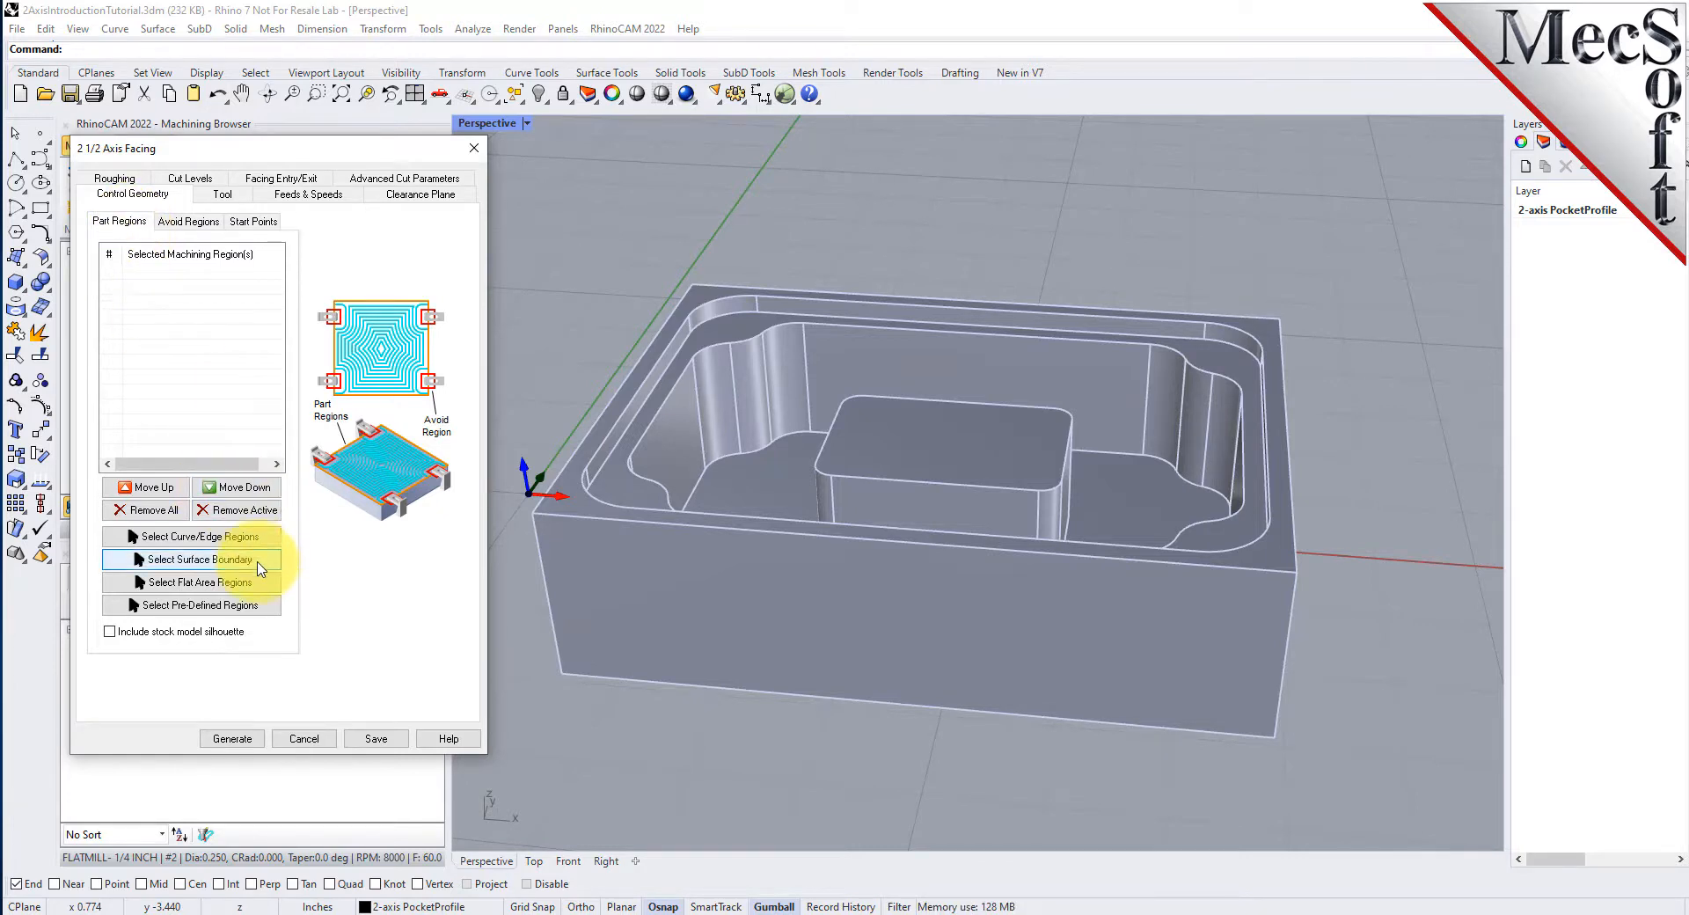
- Preview the predefined regions, assign Flat Area Region 1 as the facing operation's part region, and highlight it on the part
{"action": "left_click", "coordinate": [264, 607]}
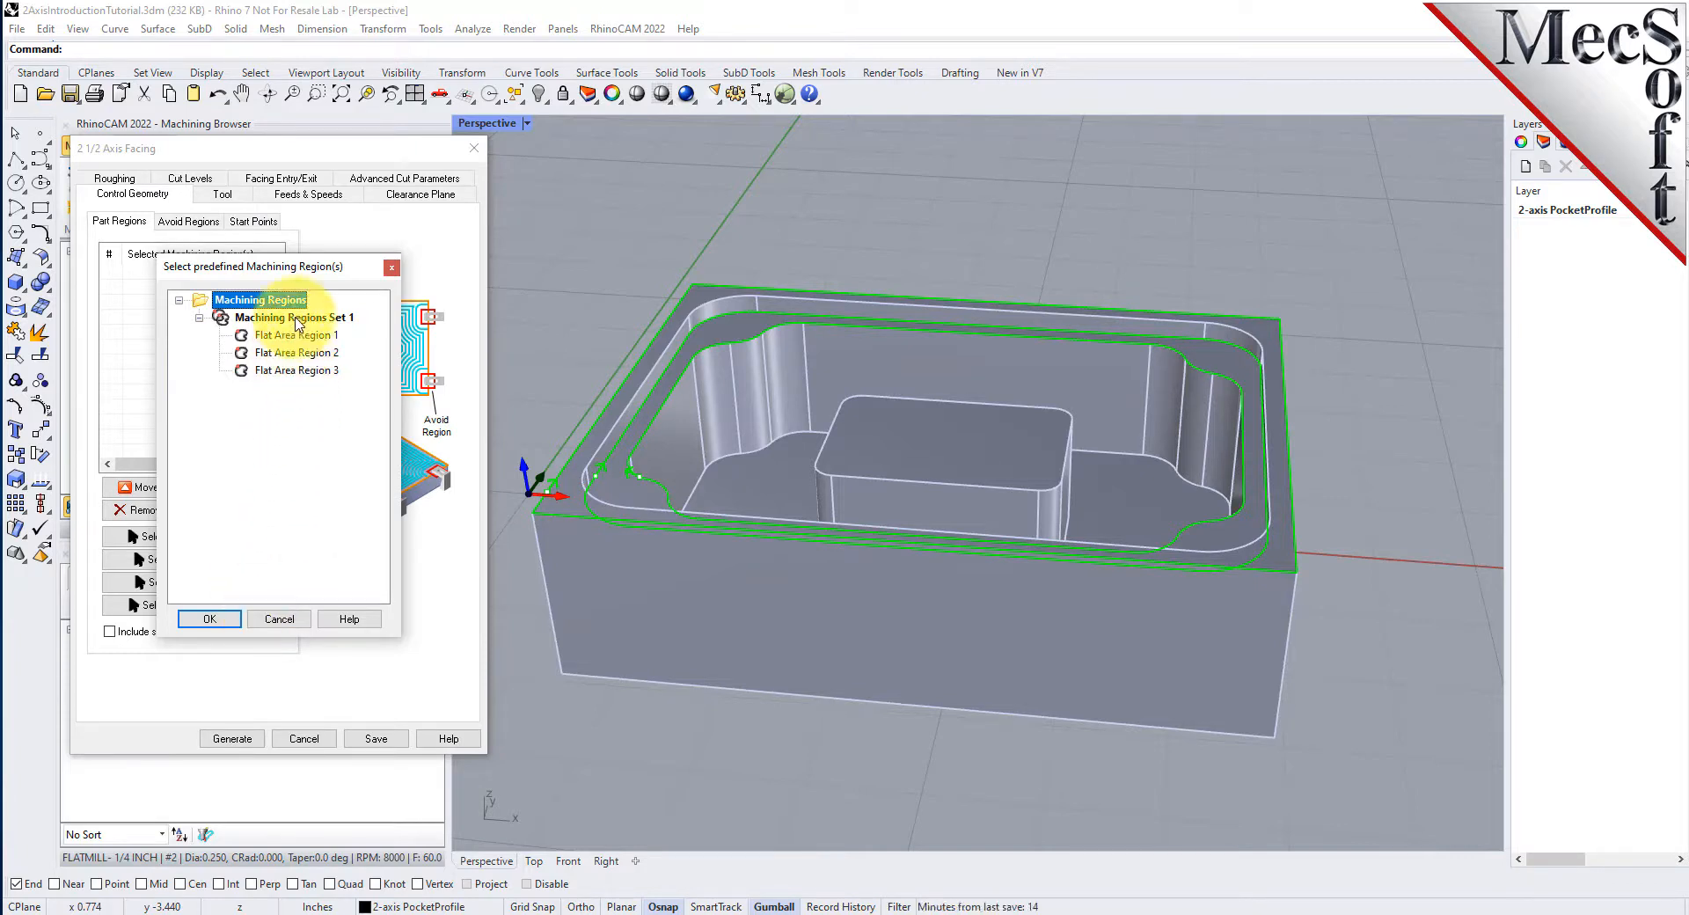
{"action": "left_click", "coordinate": [296, 318]}
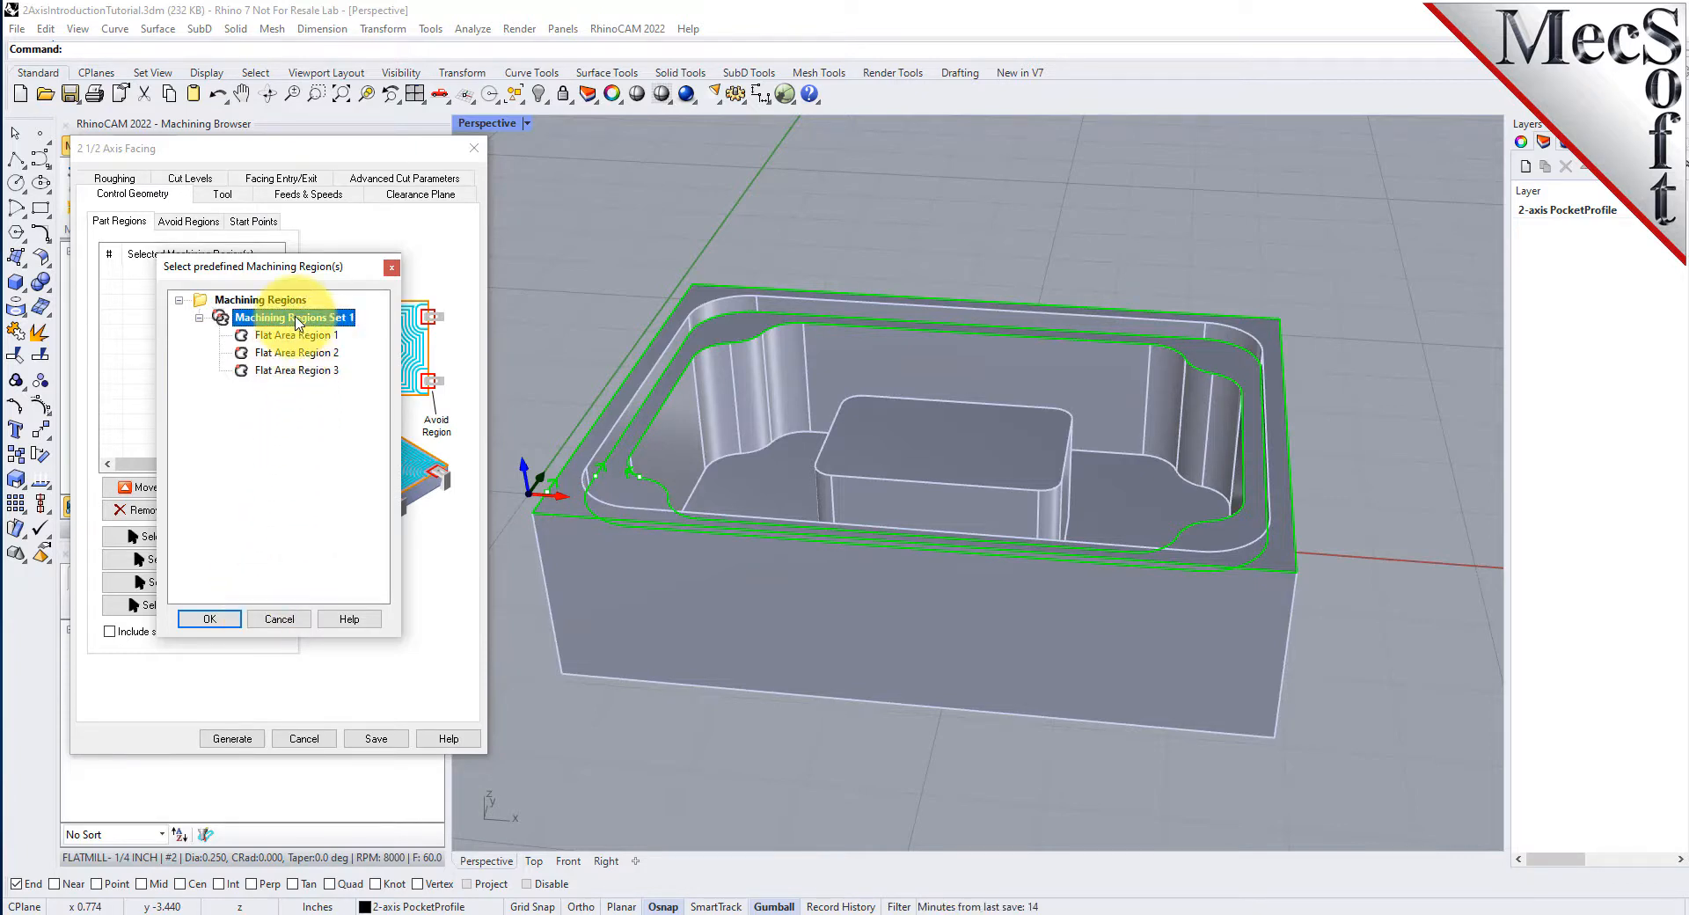
{"action": "left_click", "coordinate": [297, 335]}
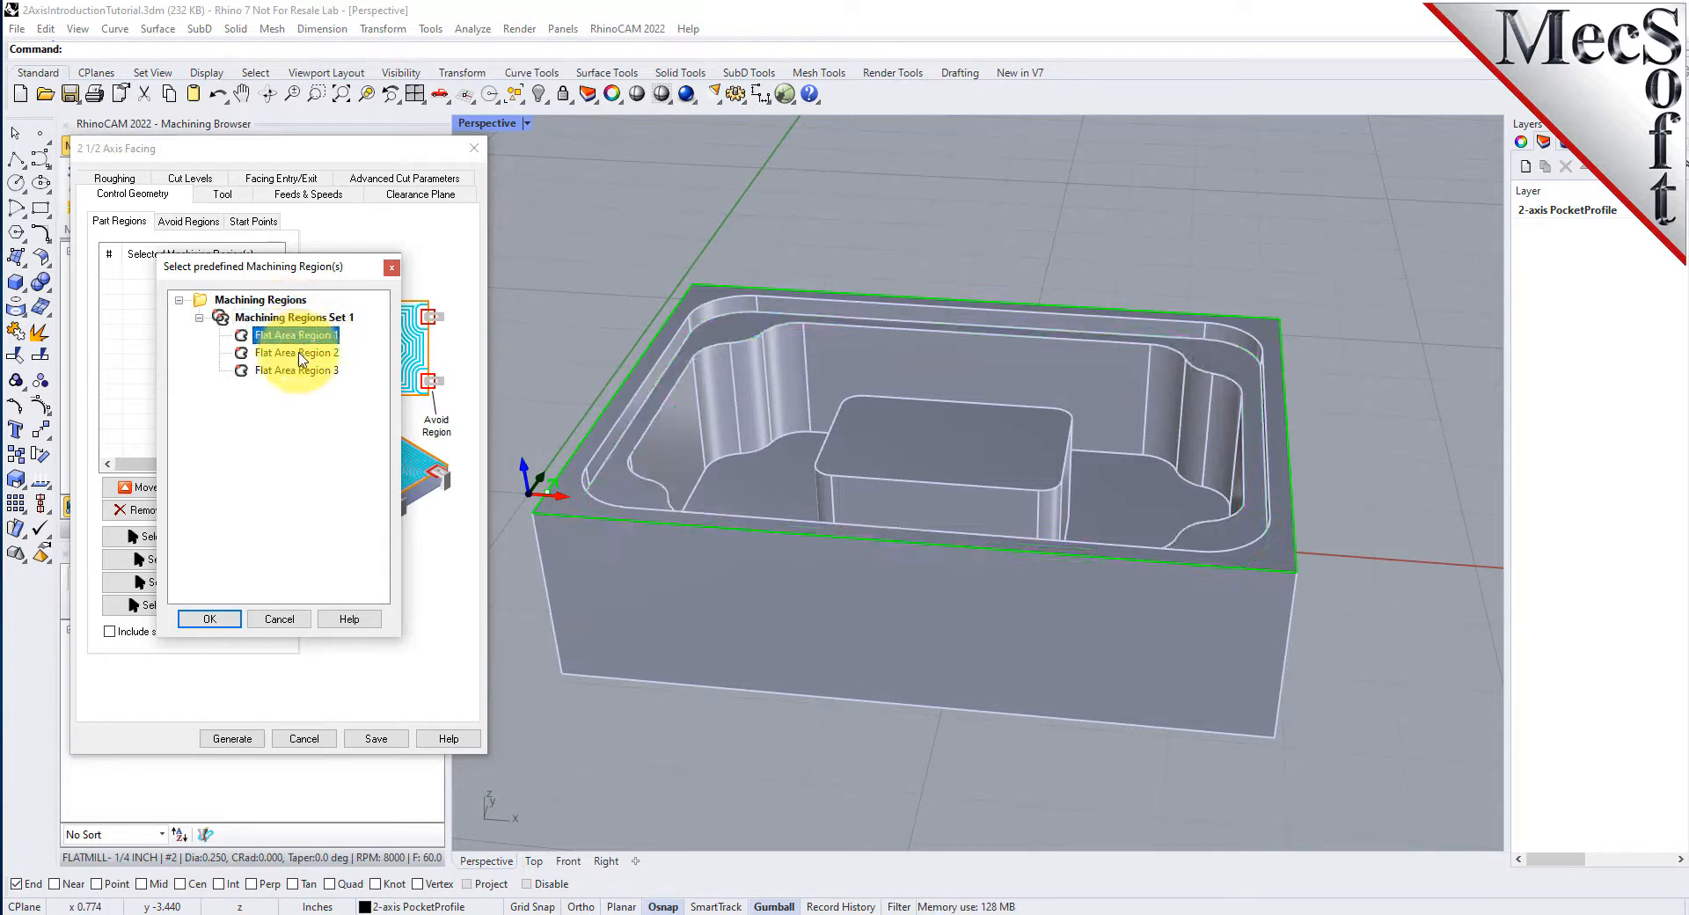
{"action": "left_click", "coordinate": [299, 353]}
{"action": "left_click", "coordinate": [298, 371]}
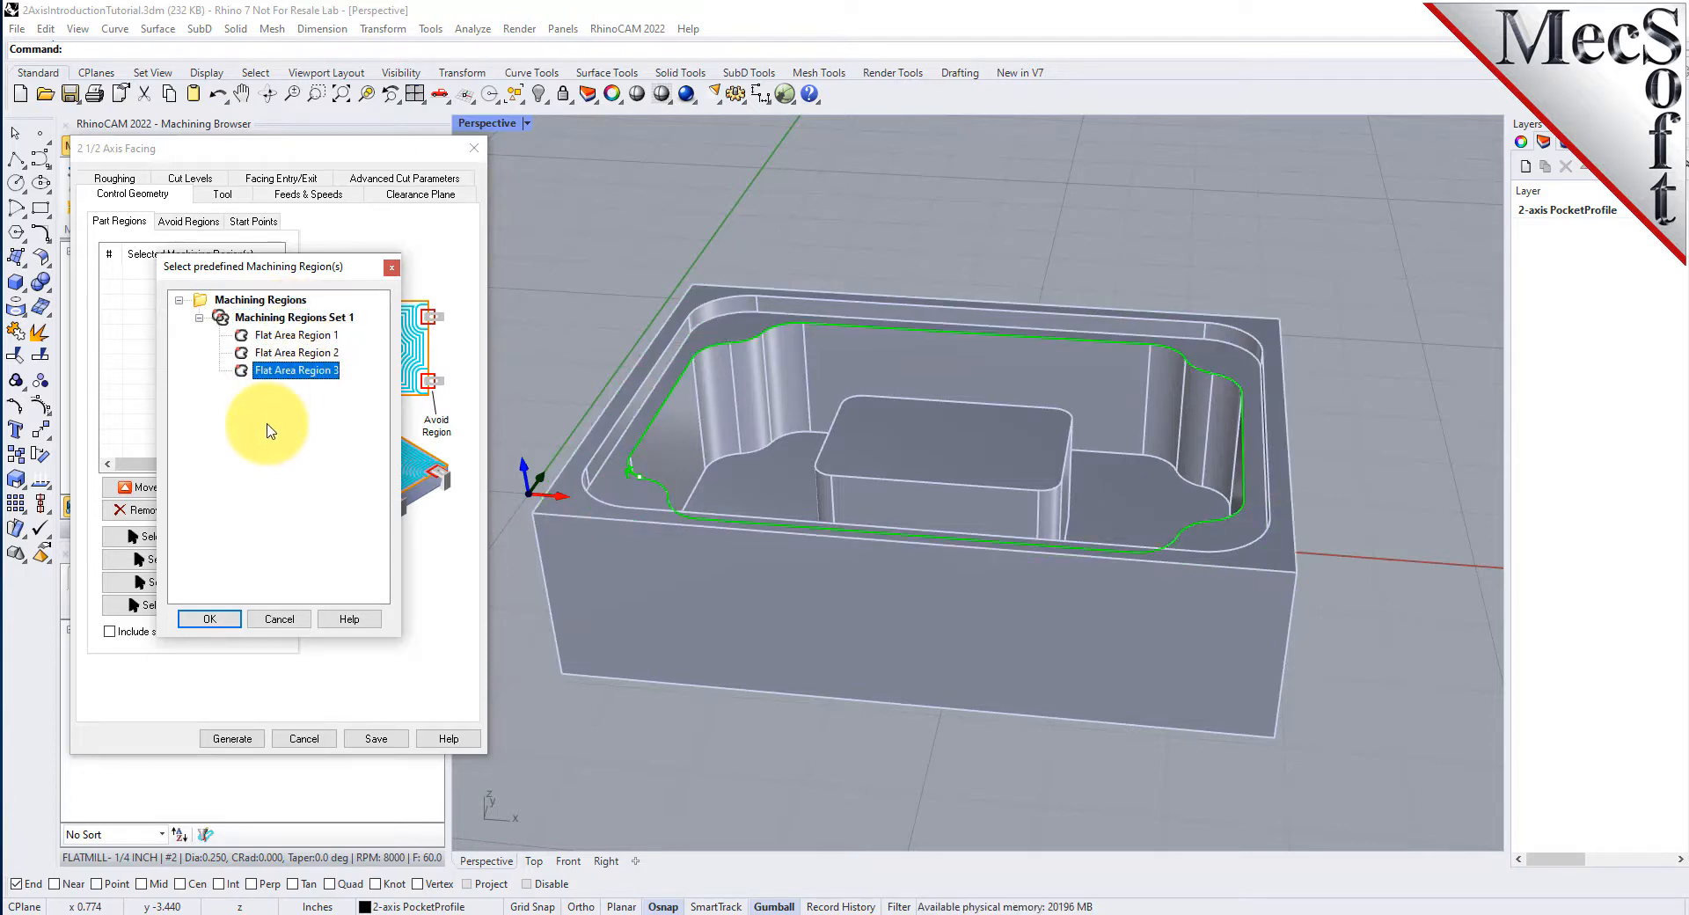
{"action": "left_click", "coordinate": [295, 335]}
{"action": "left_click", "coordinate": [299, 353]}
{"action": "left_click", "coordinate": [300, 371]}
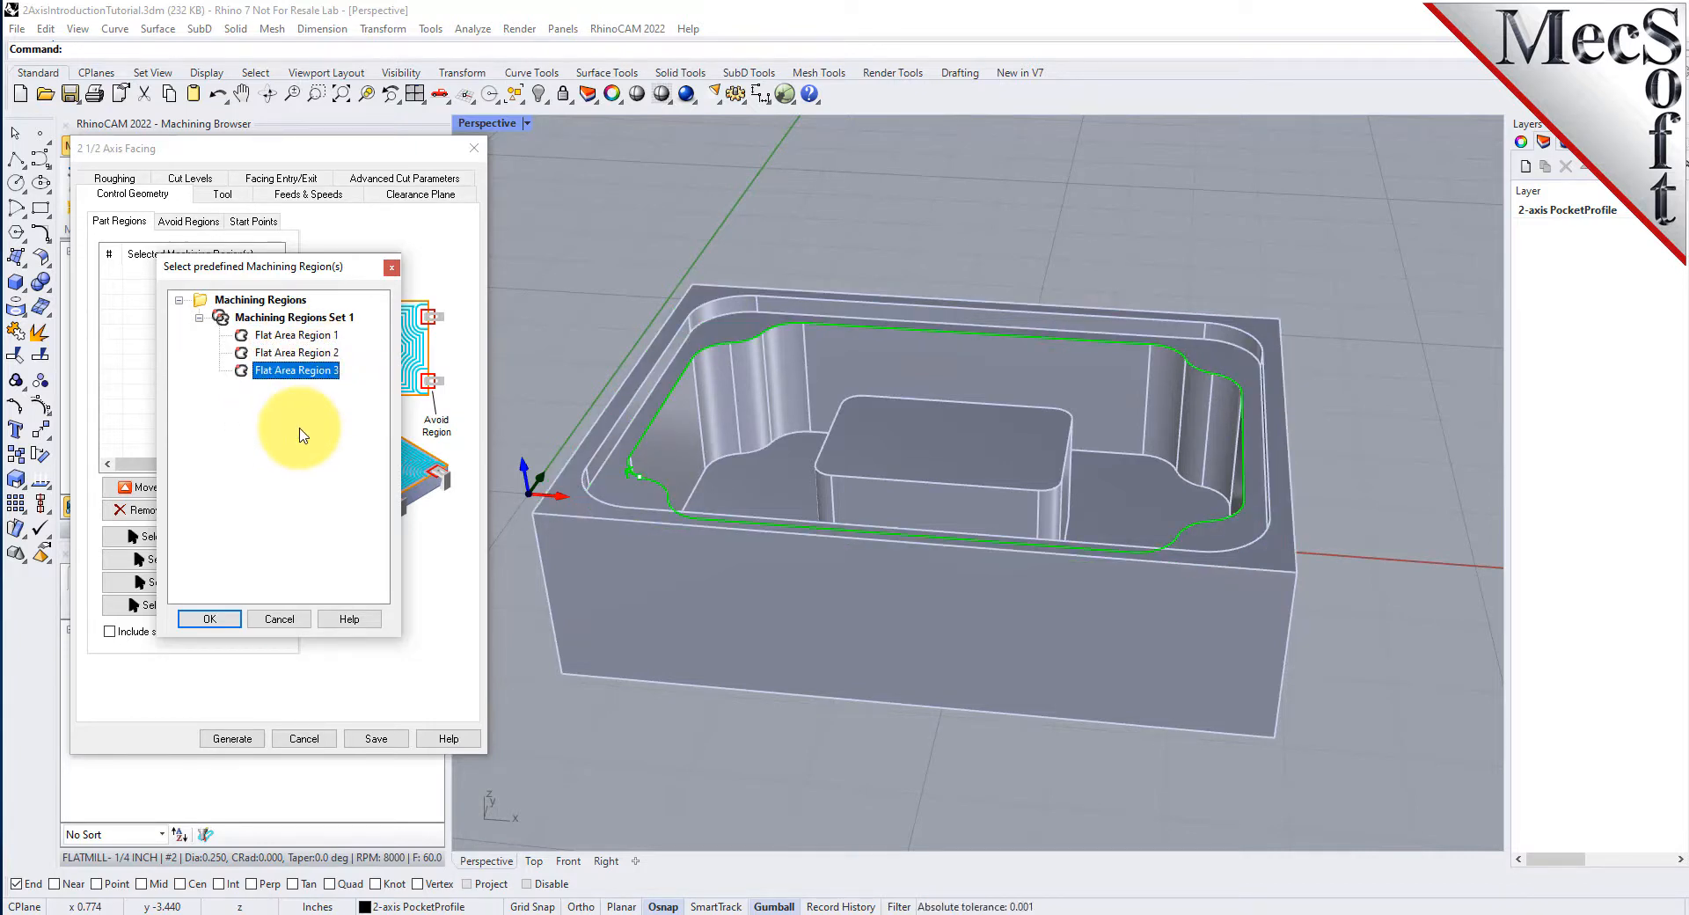
{"action": "left_click", "coordinate": [305, 337]}
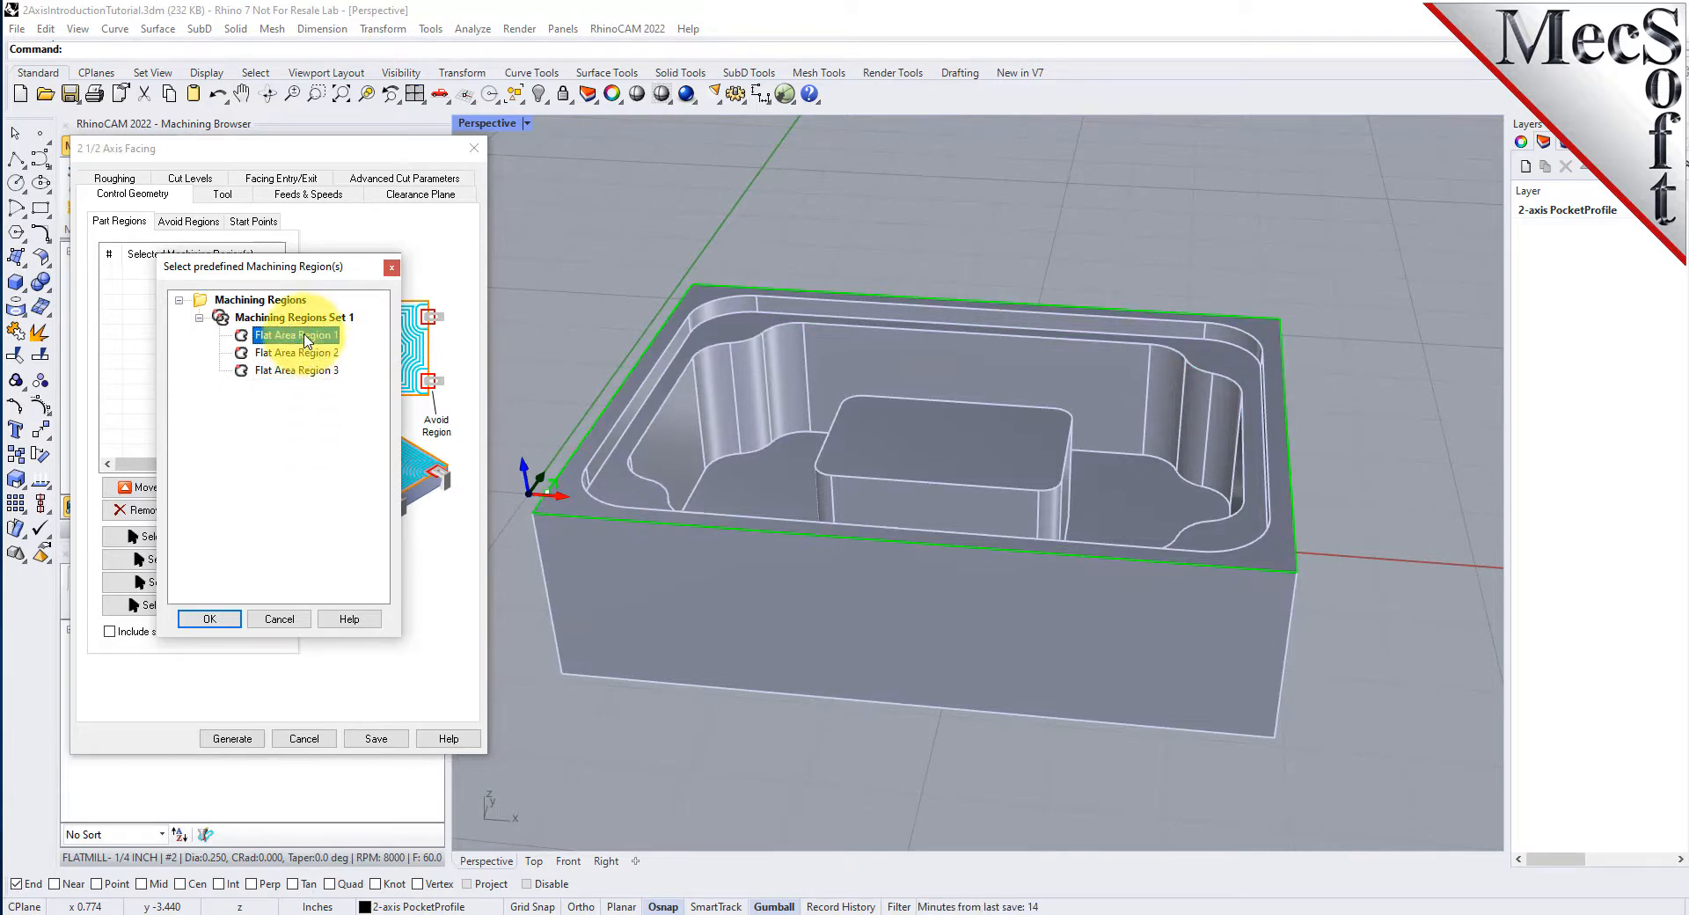
{"action": "left_click", "coordinate": [220, 619]}
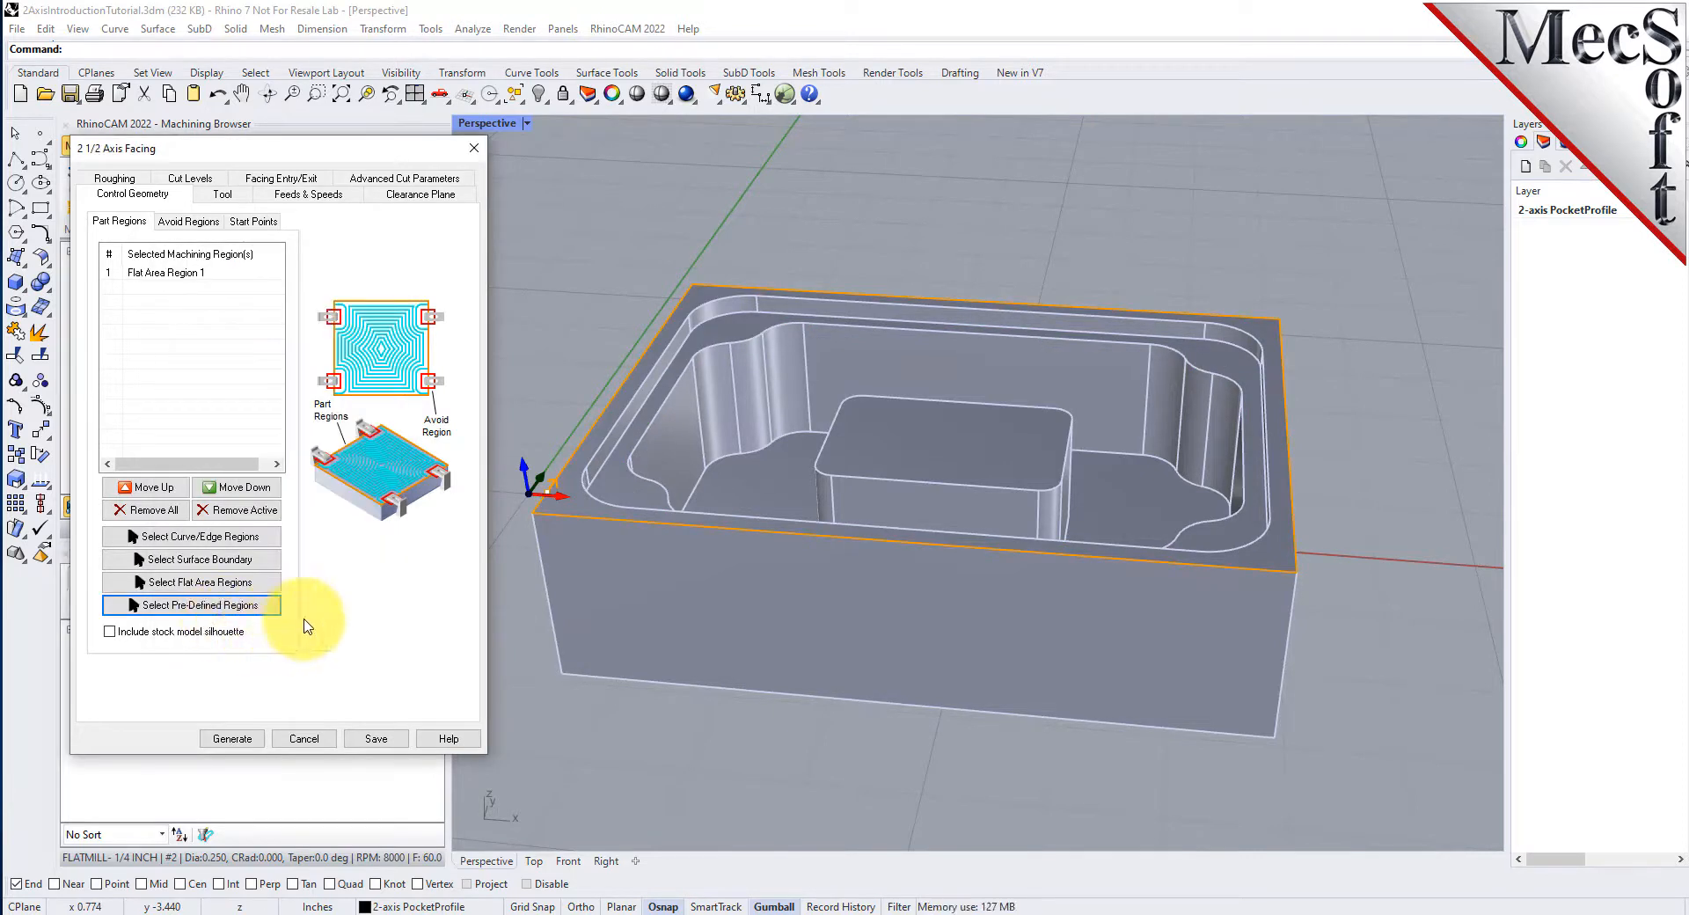
{"action": "left_click", "coordinate": [140, 273]}
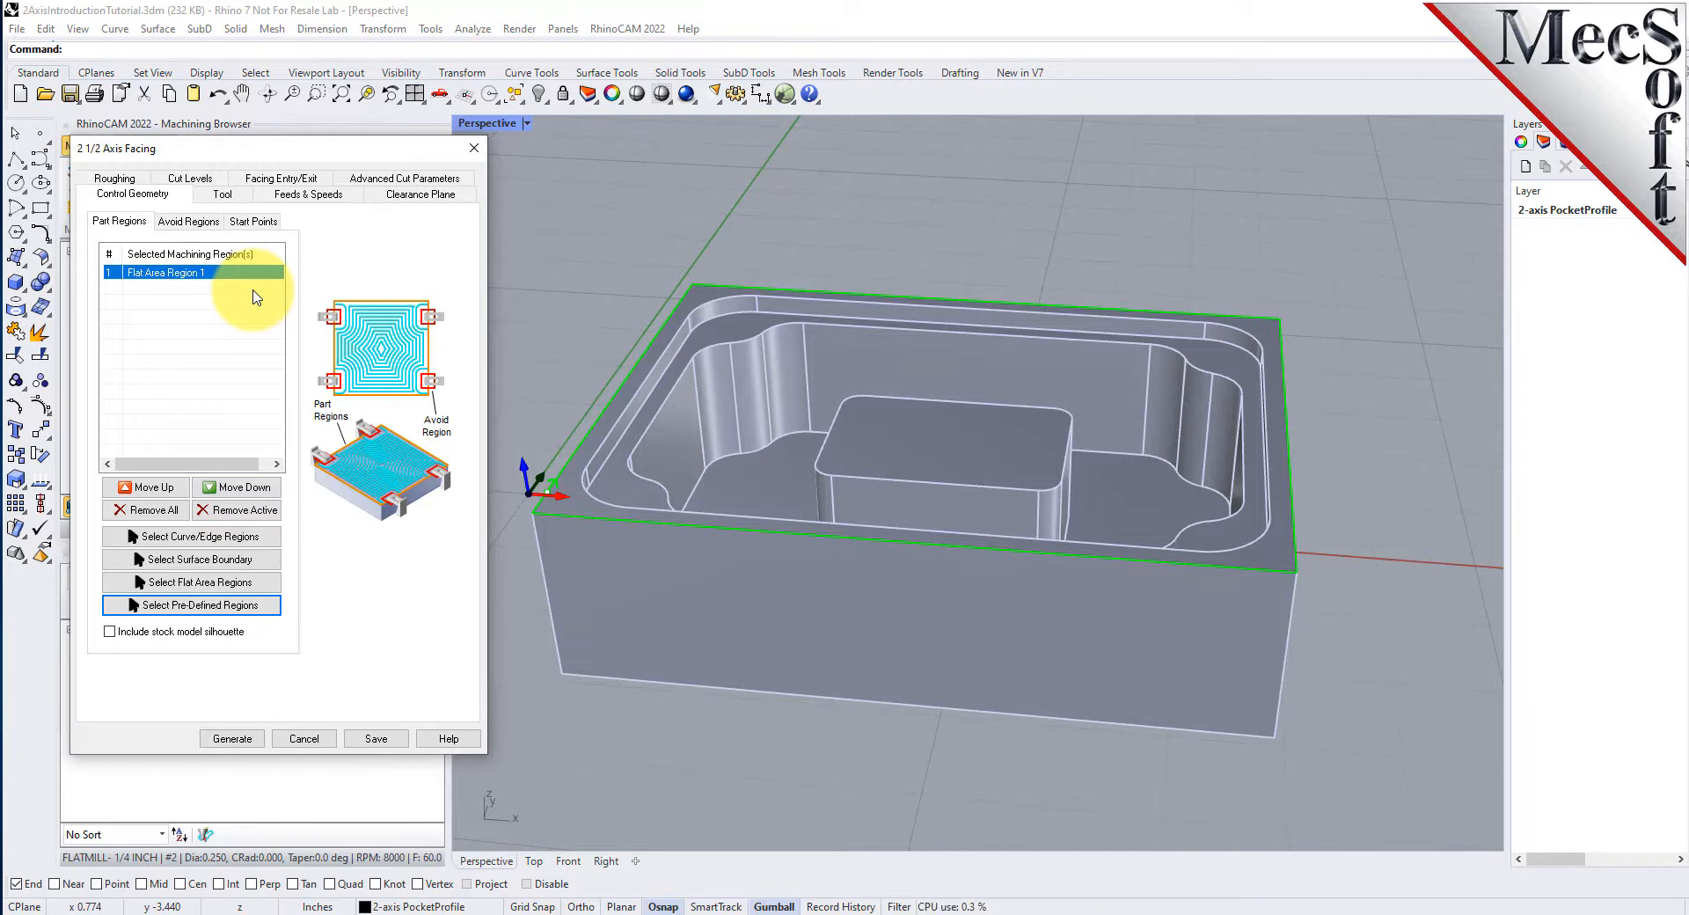
- Choose FLATMILL- 3/4 INCH as the facing tool and examine the operation's feeds and speeds
{"action": "left_click", "coordinate": [231, 195]}
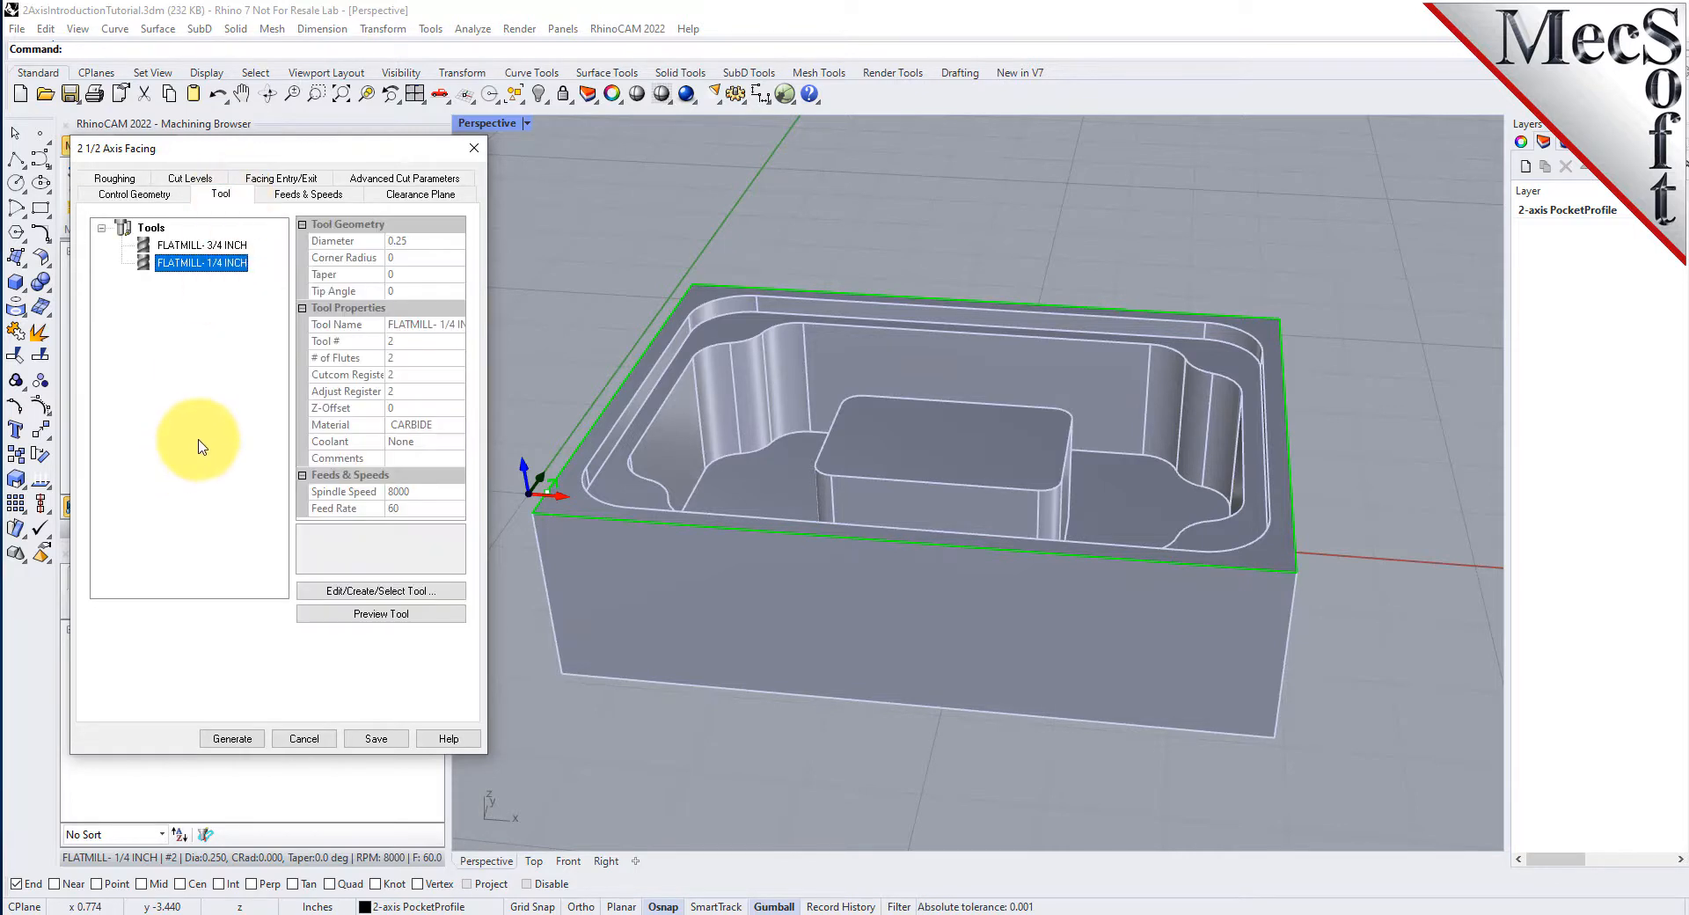
{"action": "left_click", "coordinate": [225, 246]}
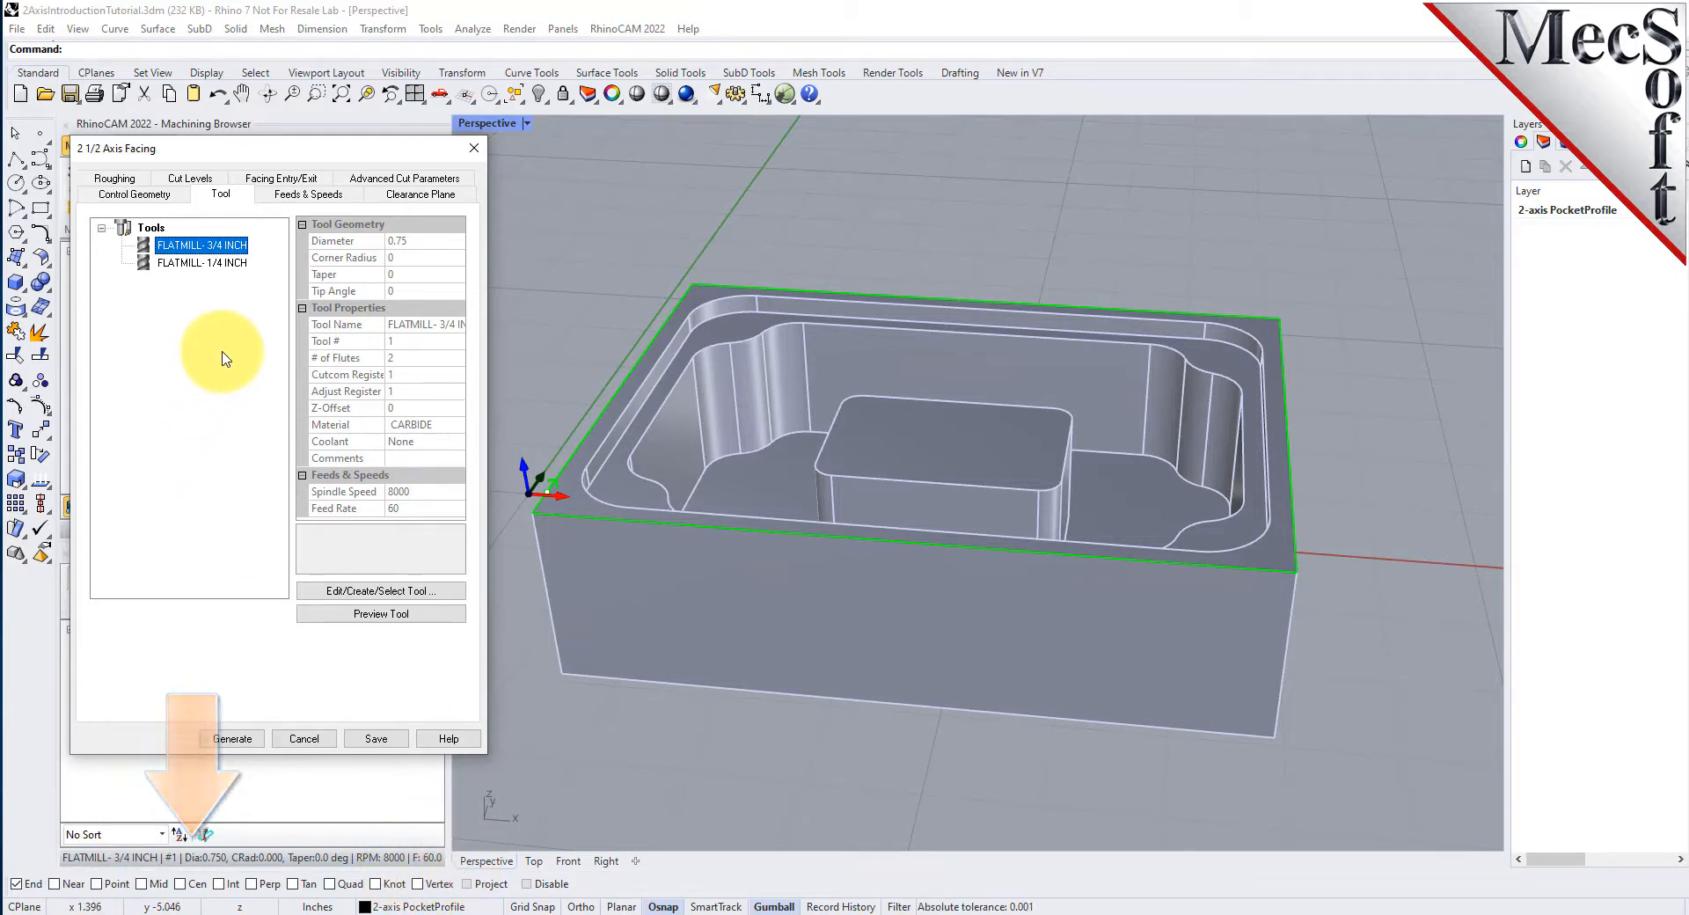
{"action": "left_click", "coordinate": [322, 194]}
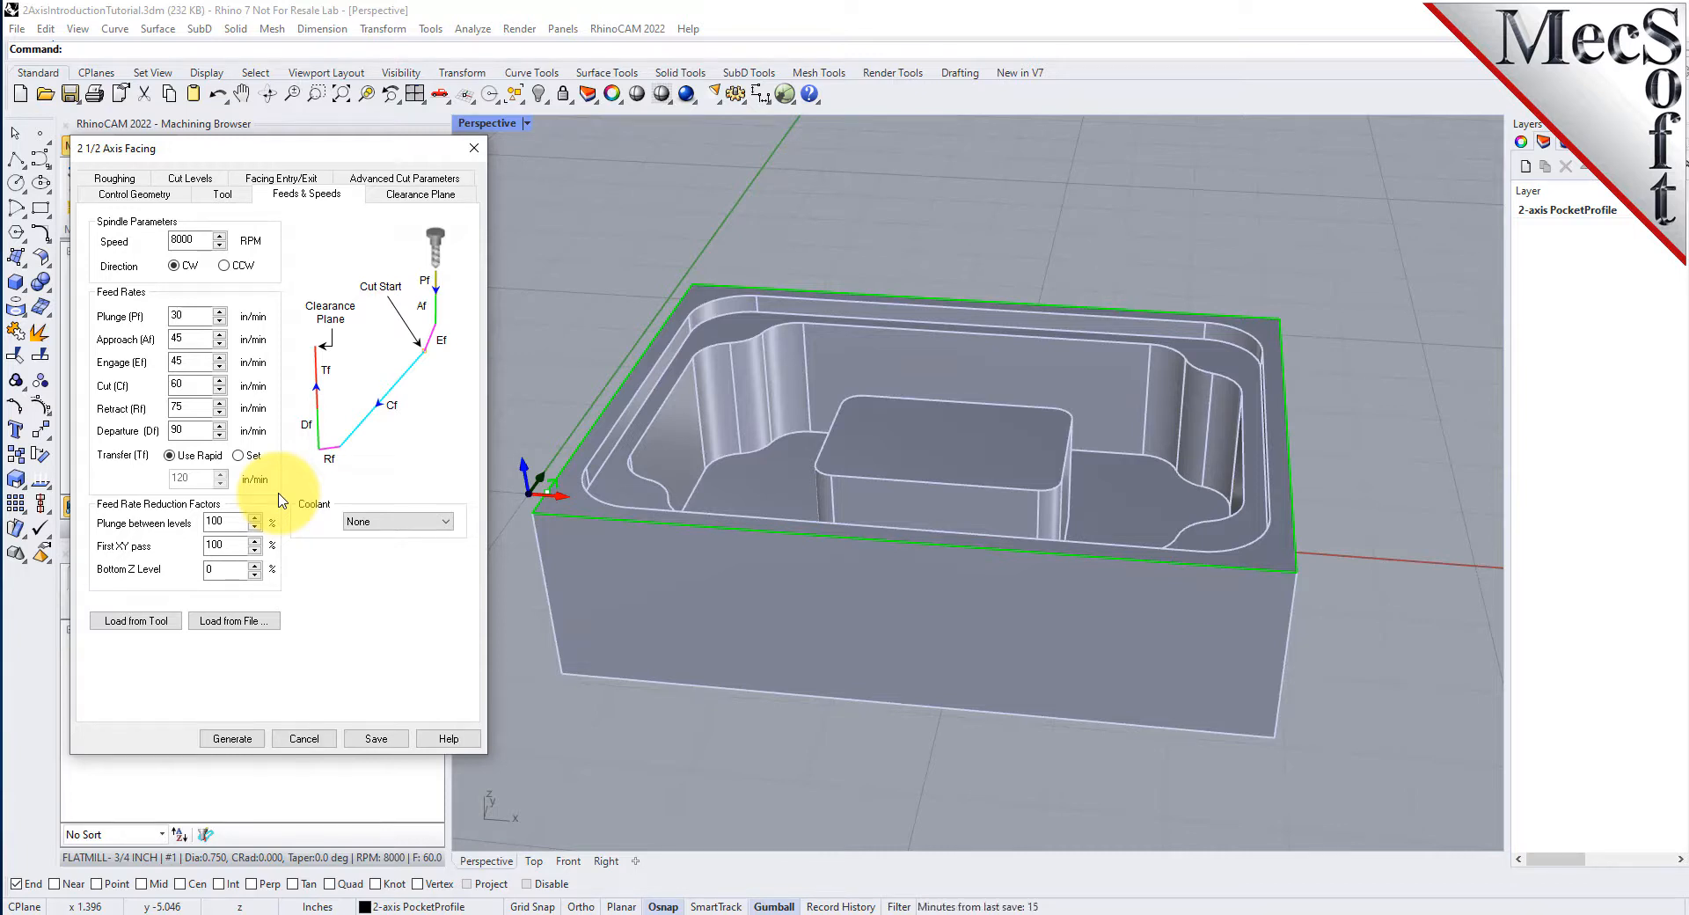
- Examine the facing operation's clearance plane definition, cut transfer method and the plane's preview above the part
{"action": "left_click", "coordinate": [418, 194]}
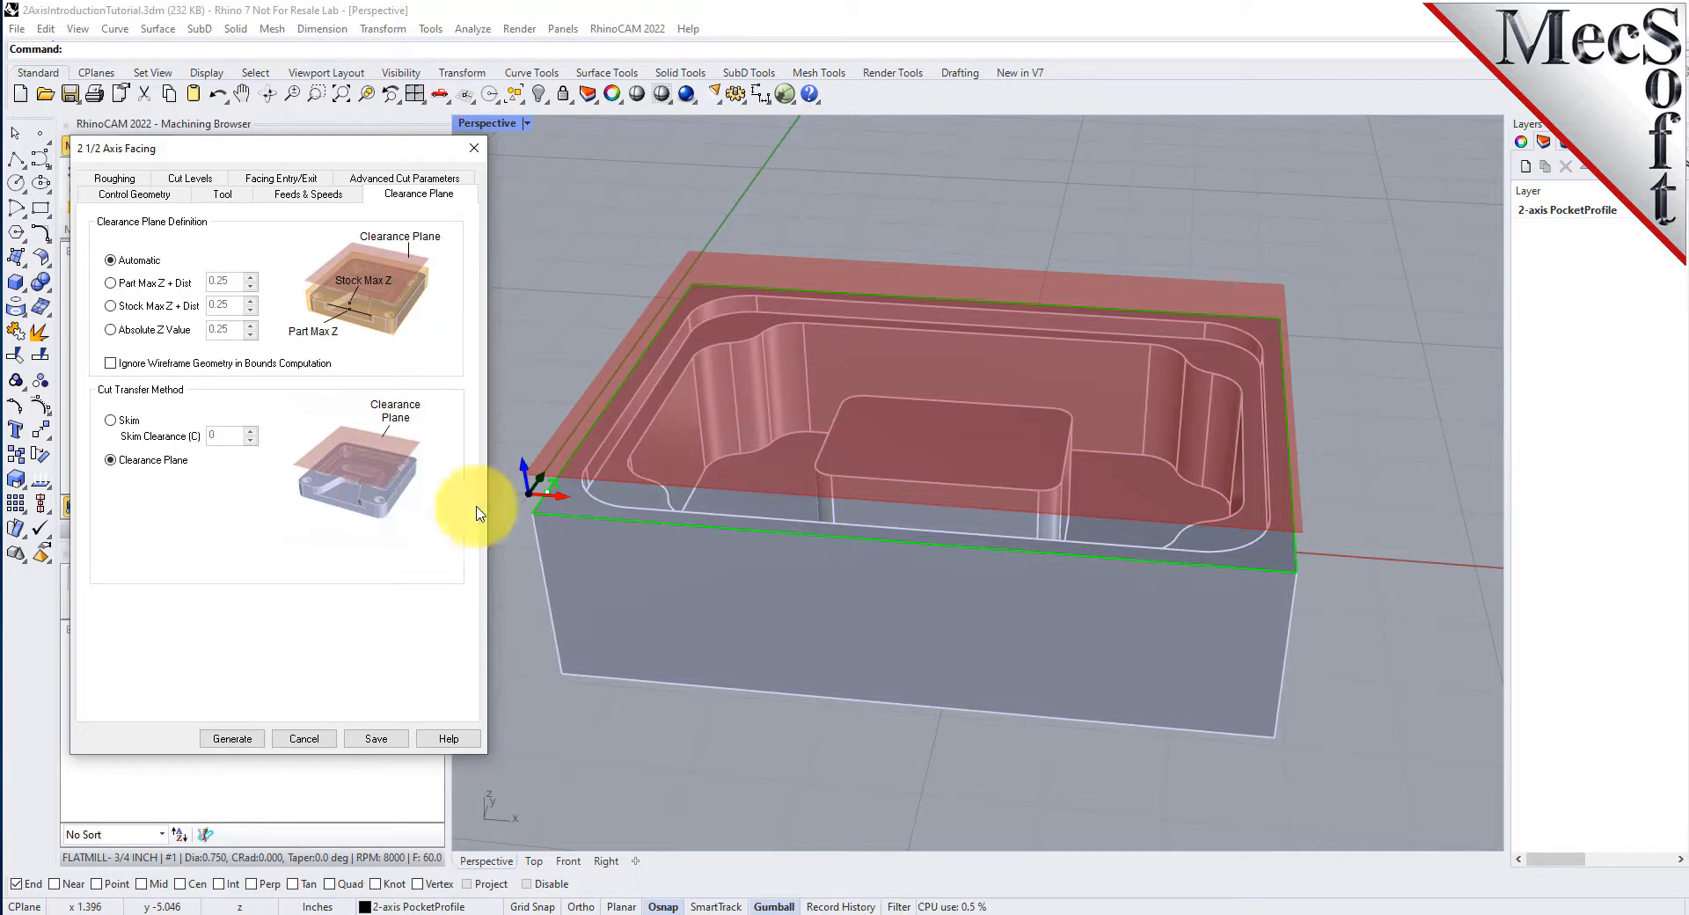
{"action": "right_click_drag", "start_coordinate": [1022, 557], "coordinate": [918, 490]}
{"action": "right_click_drag", "start_coordinate": [918, 507], "coordinate": [992, 441]}
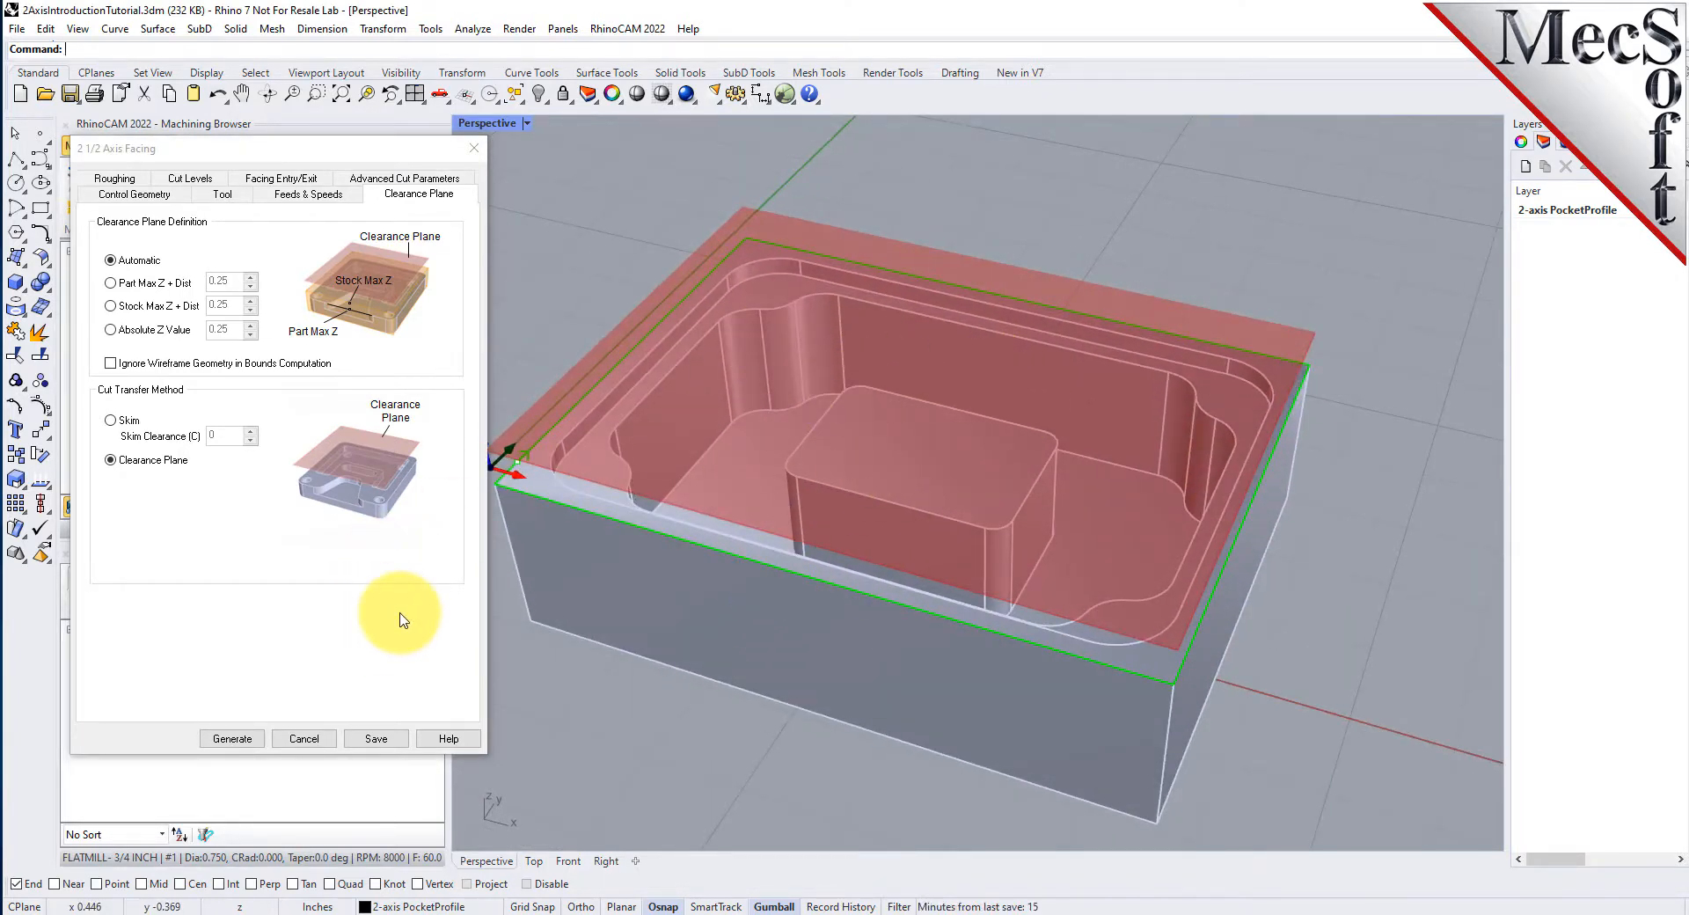
- Set the facing operation's tolerance to 0.001, stock to 0 and stepover distance to 30% of the tool diameter
{"action": "left_click", "coordinate": [116, 180]}
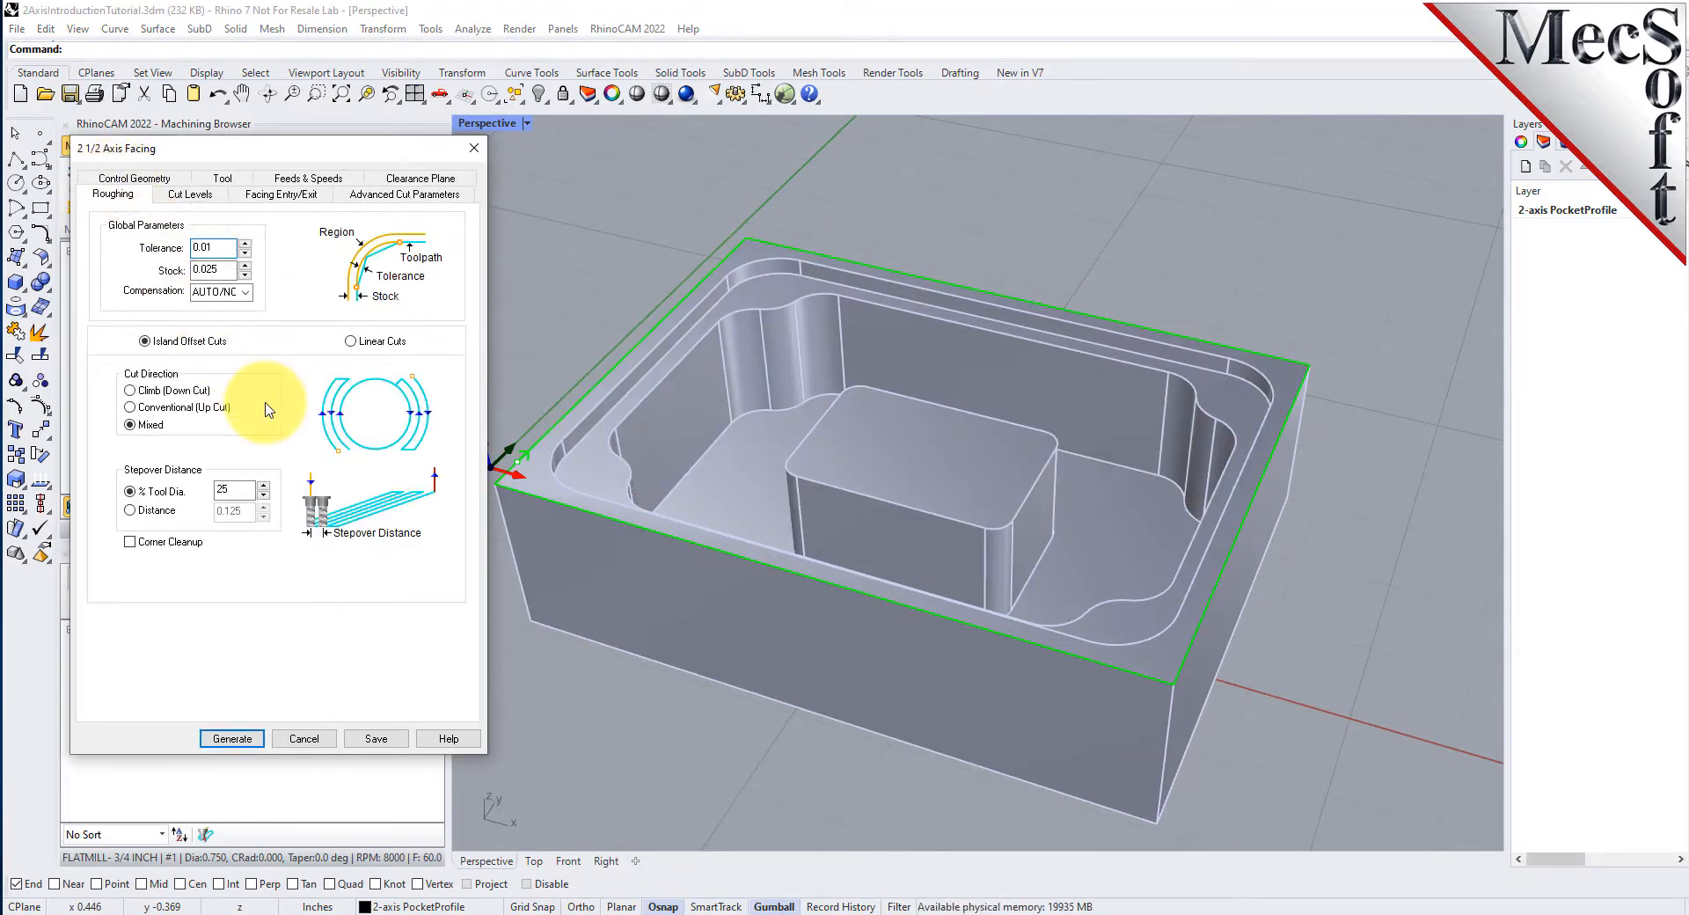
{"action": "double_click", "coordinate": [216, 247]}
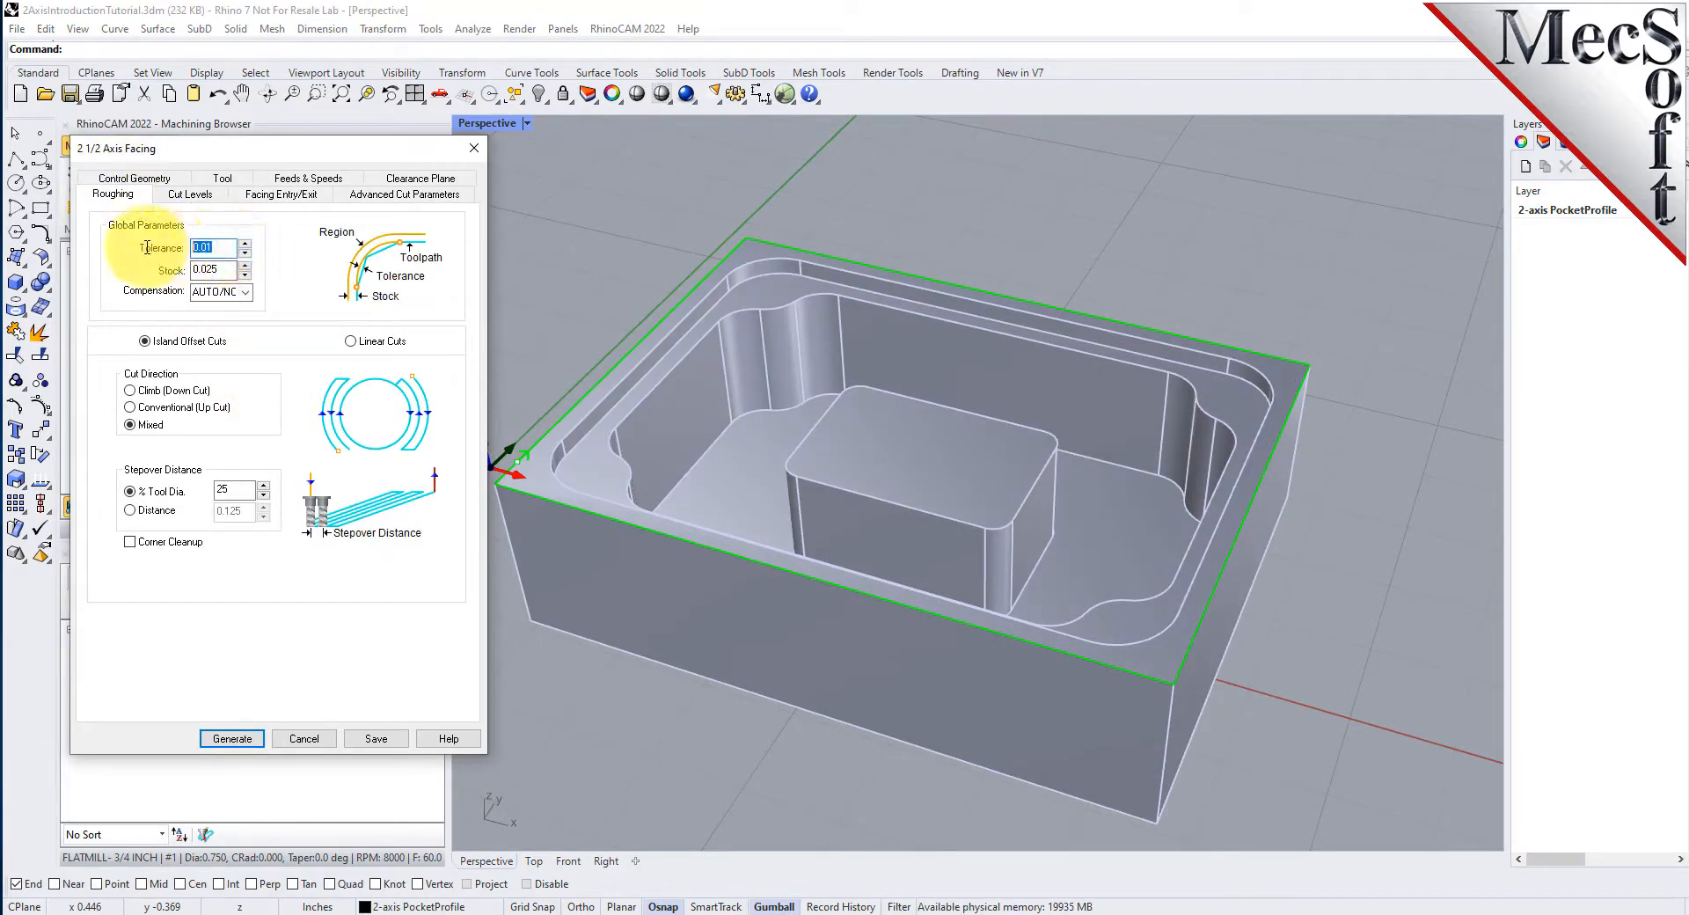
{"action": "type", "text": "0.00"}
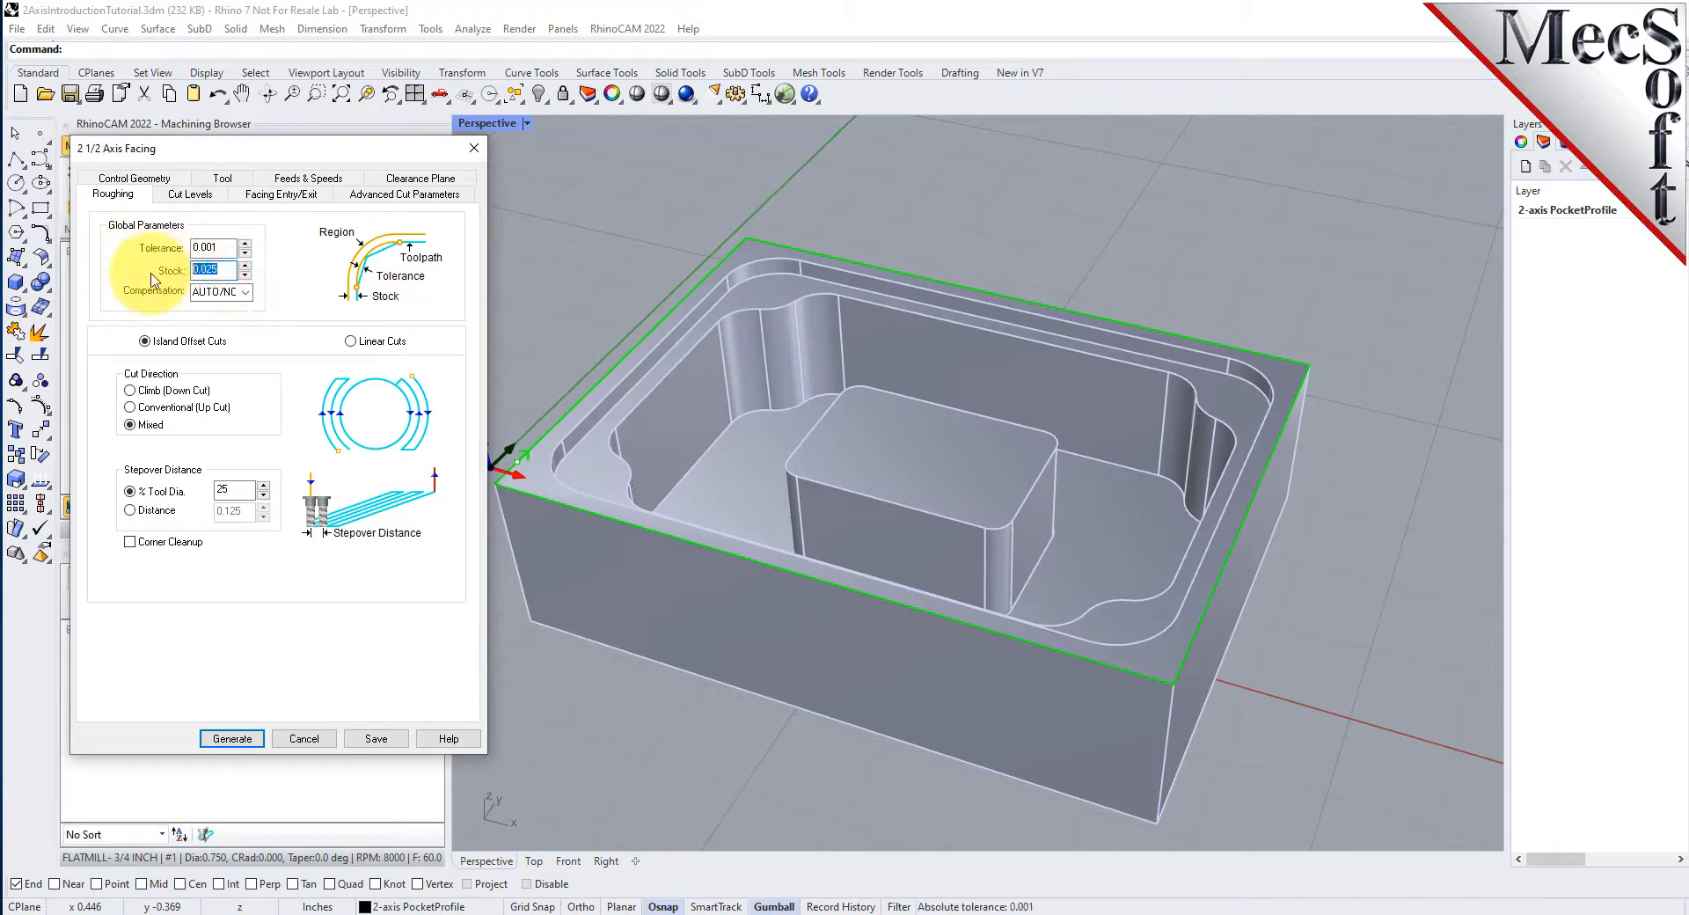
{"action": "type", "text": "0"}
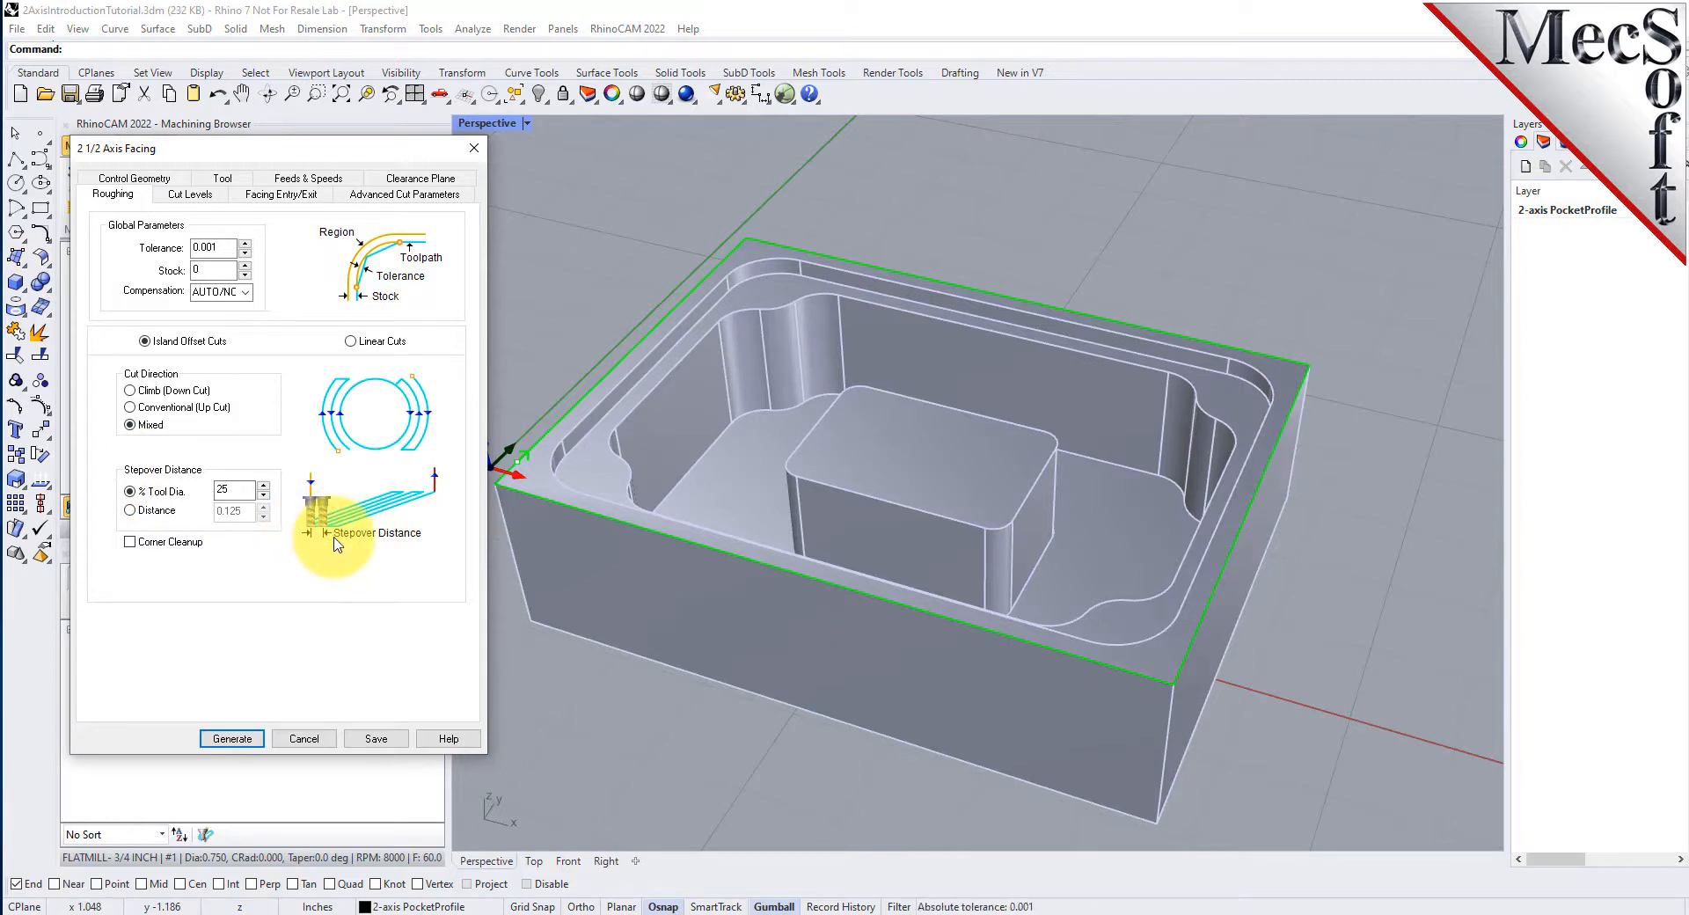
{"action": "double_click", "coordinate": [234, 489]}
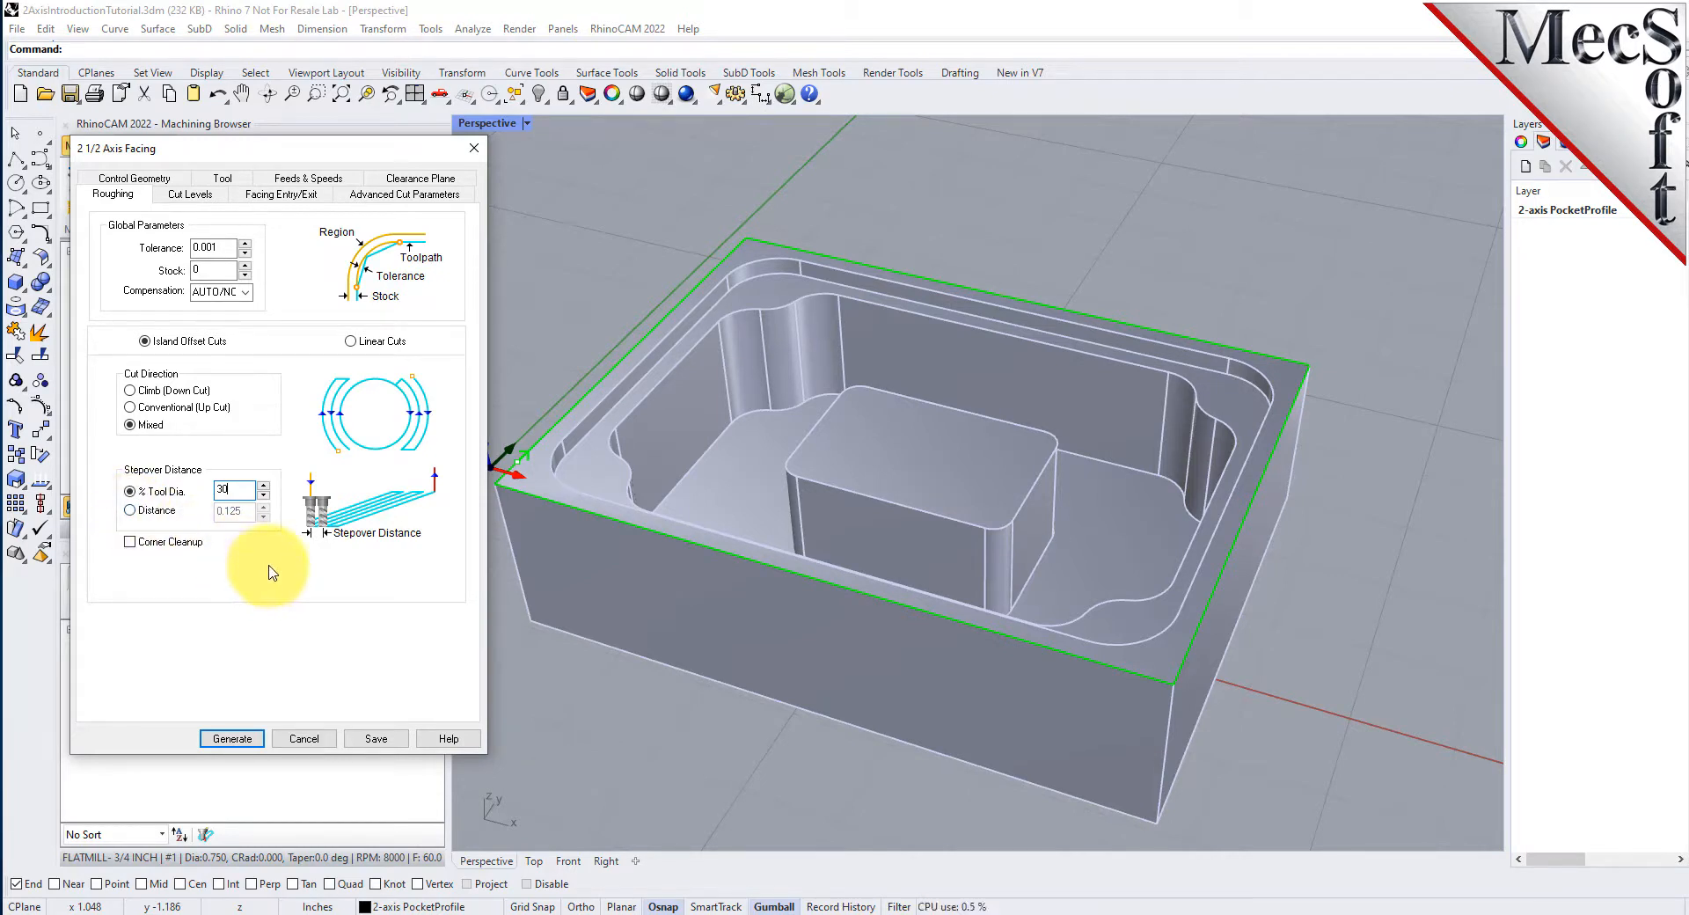
- Set the facing operation's cut geometry location to At Bottom and its total cut depth to 0.25, all as rough depth
{"action": "left_click", "coordinate": [190, 194]}
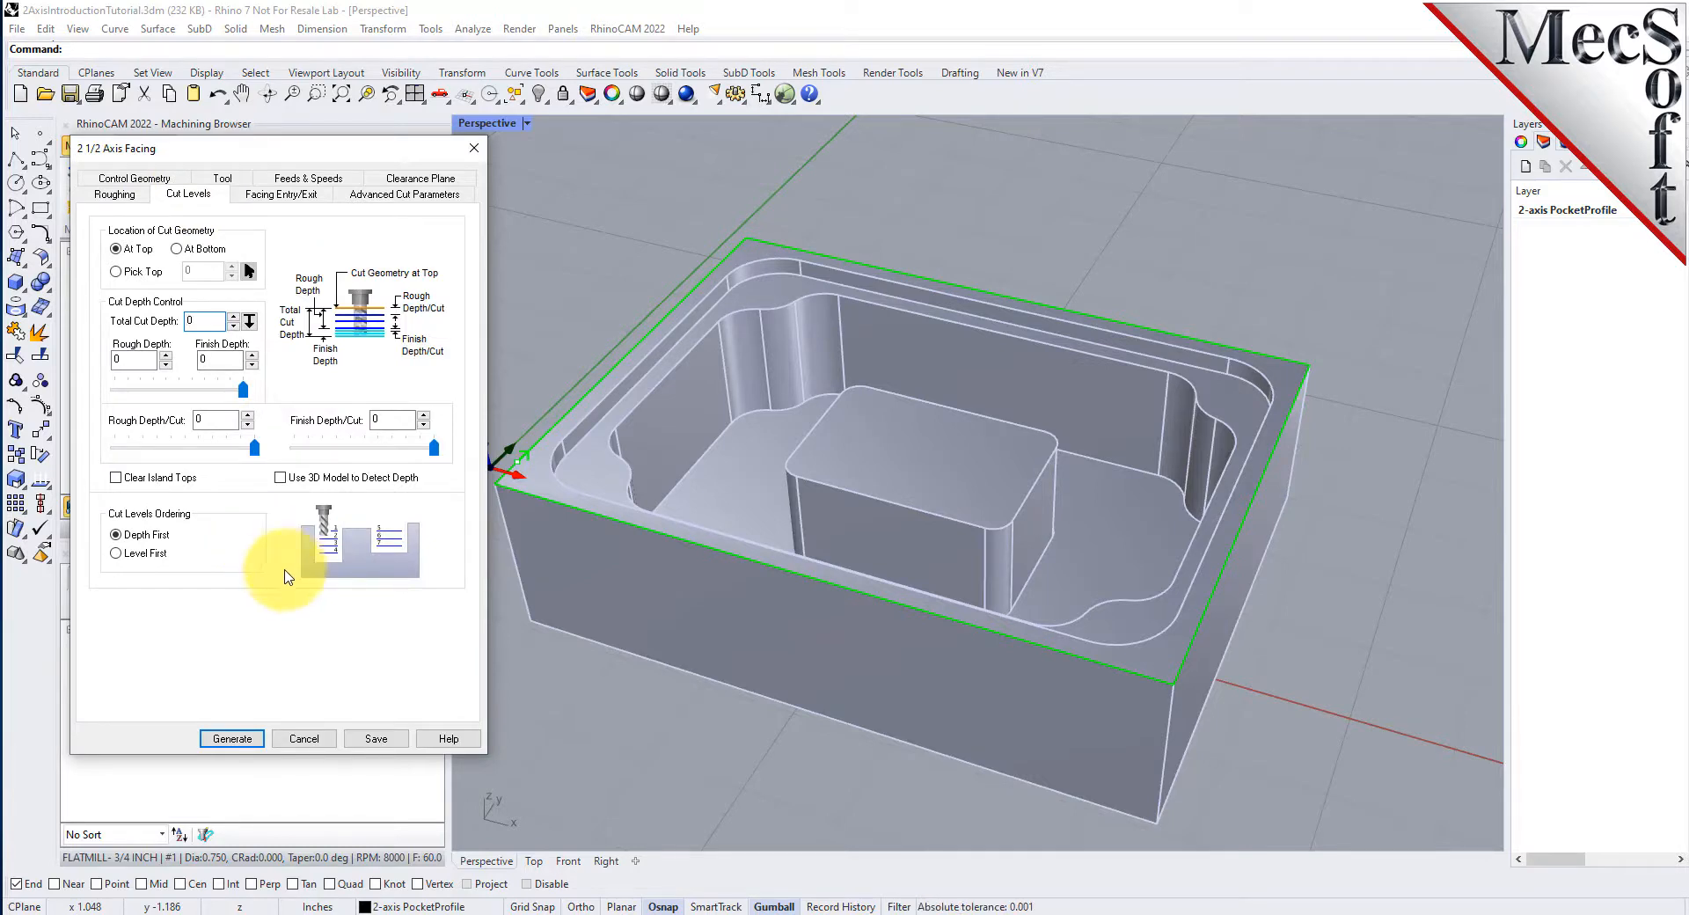
{"action": "left_click", "coordinate": [178, 250]}
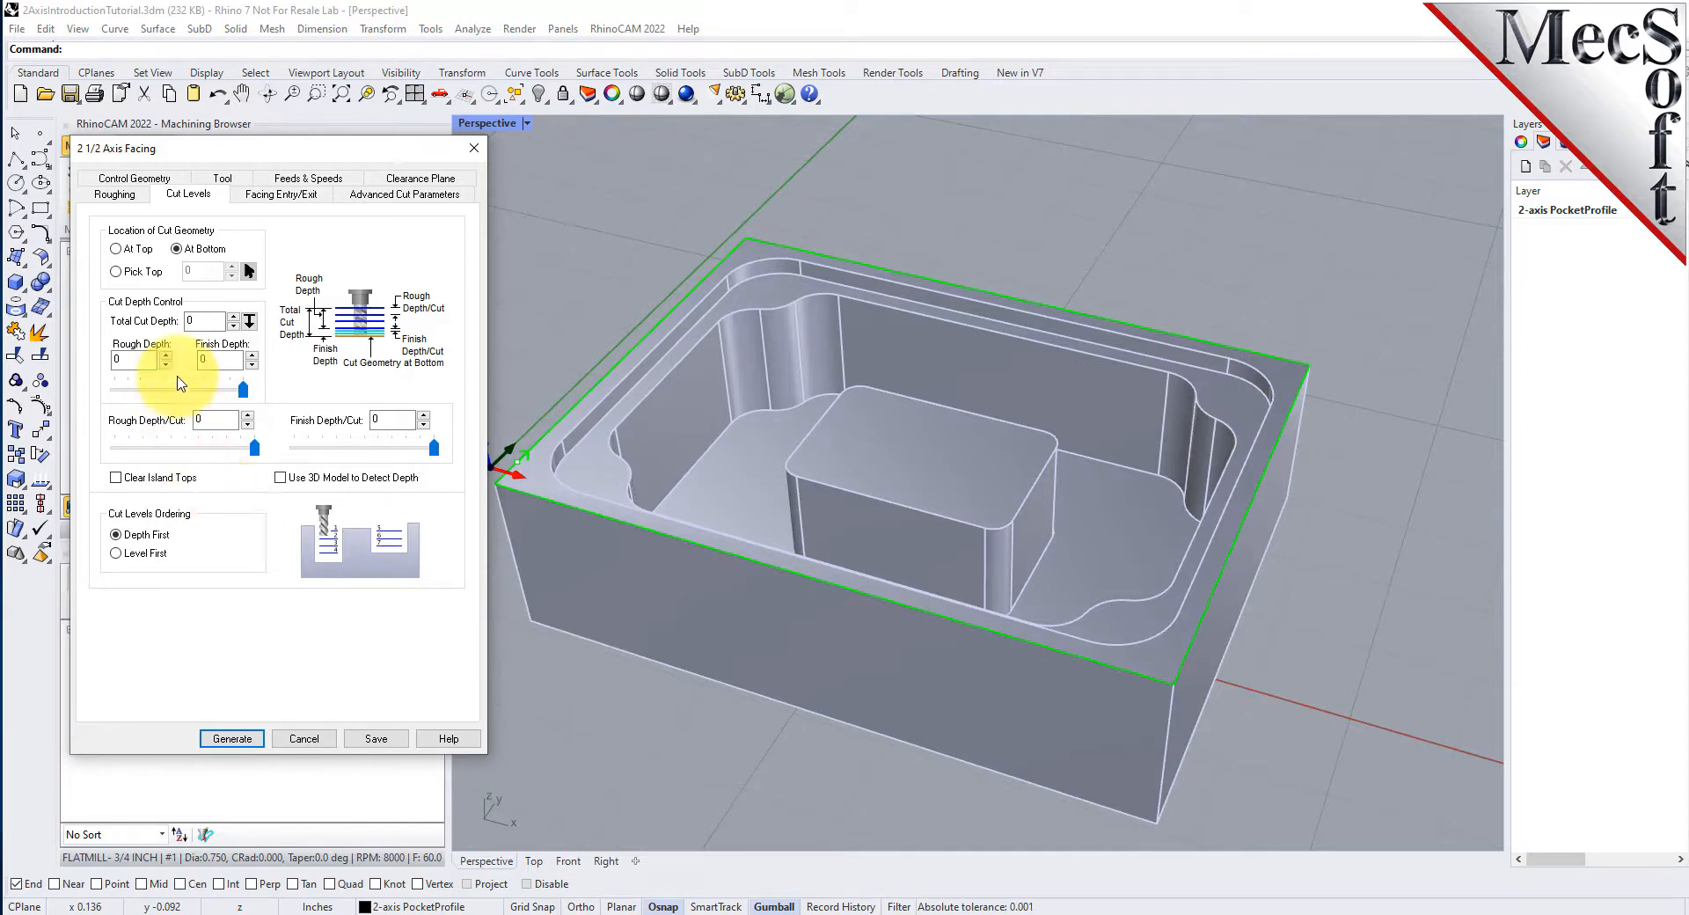
{"action": "left_click", "coordinate": [207, 319]}
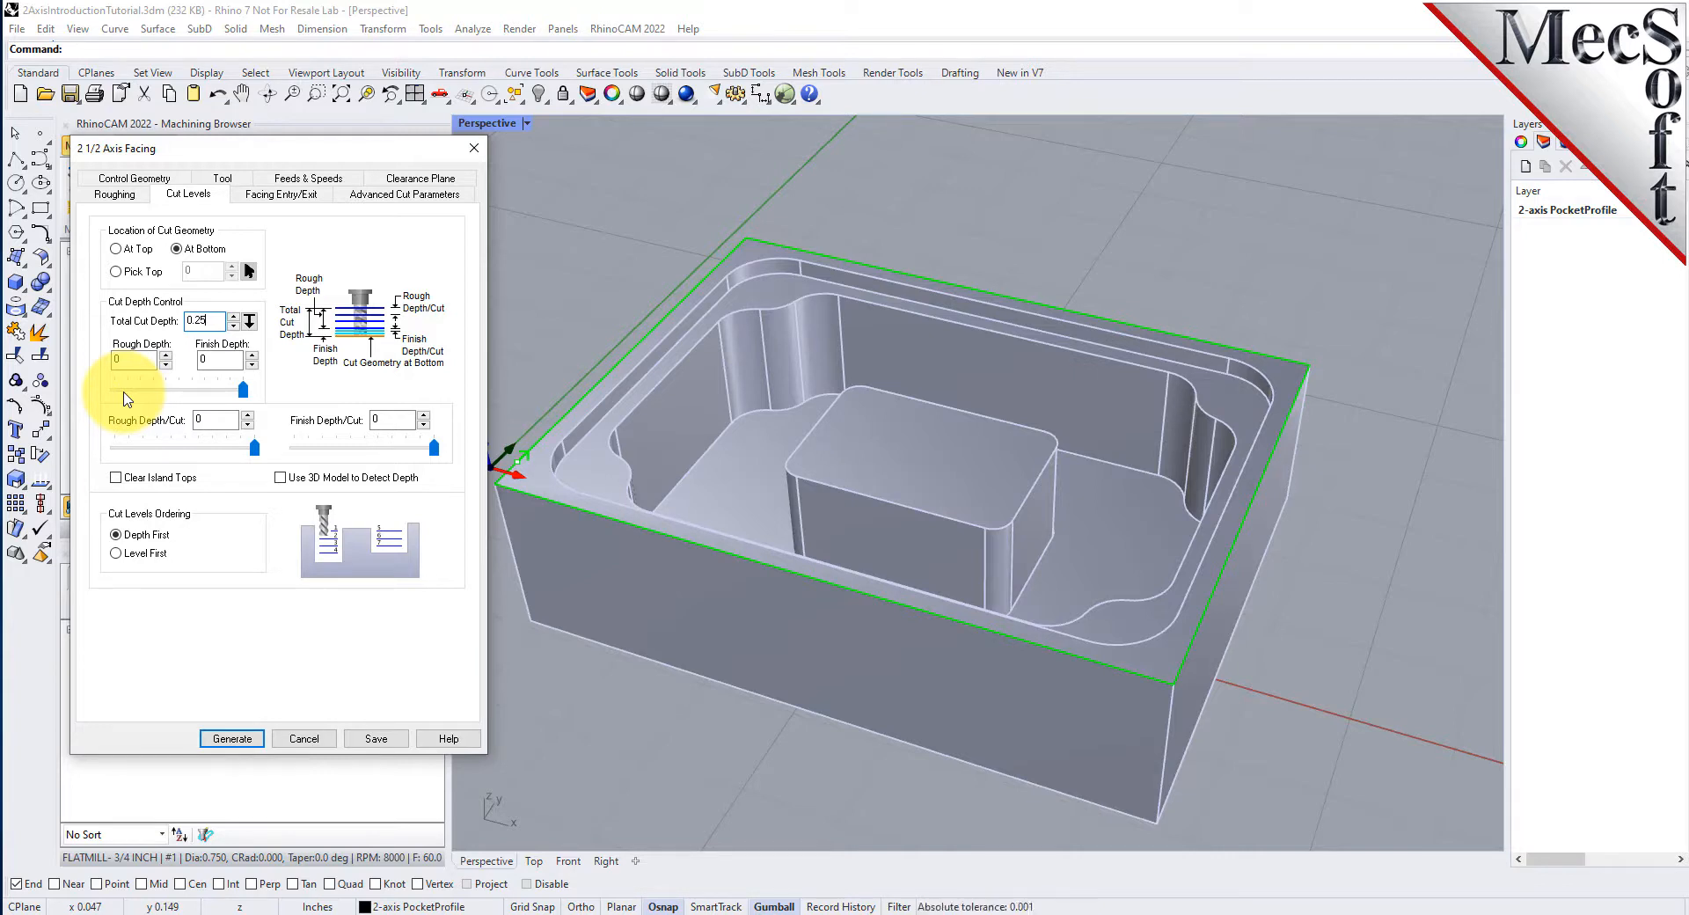
{"action": "left_click", "coordinate": [244, 390]}
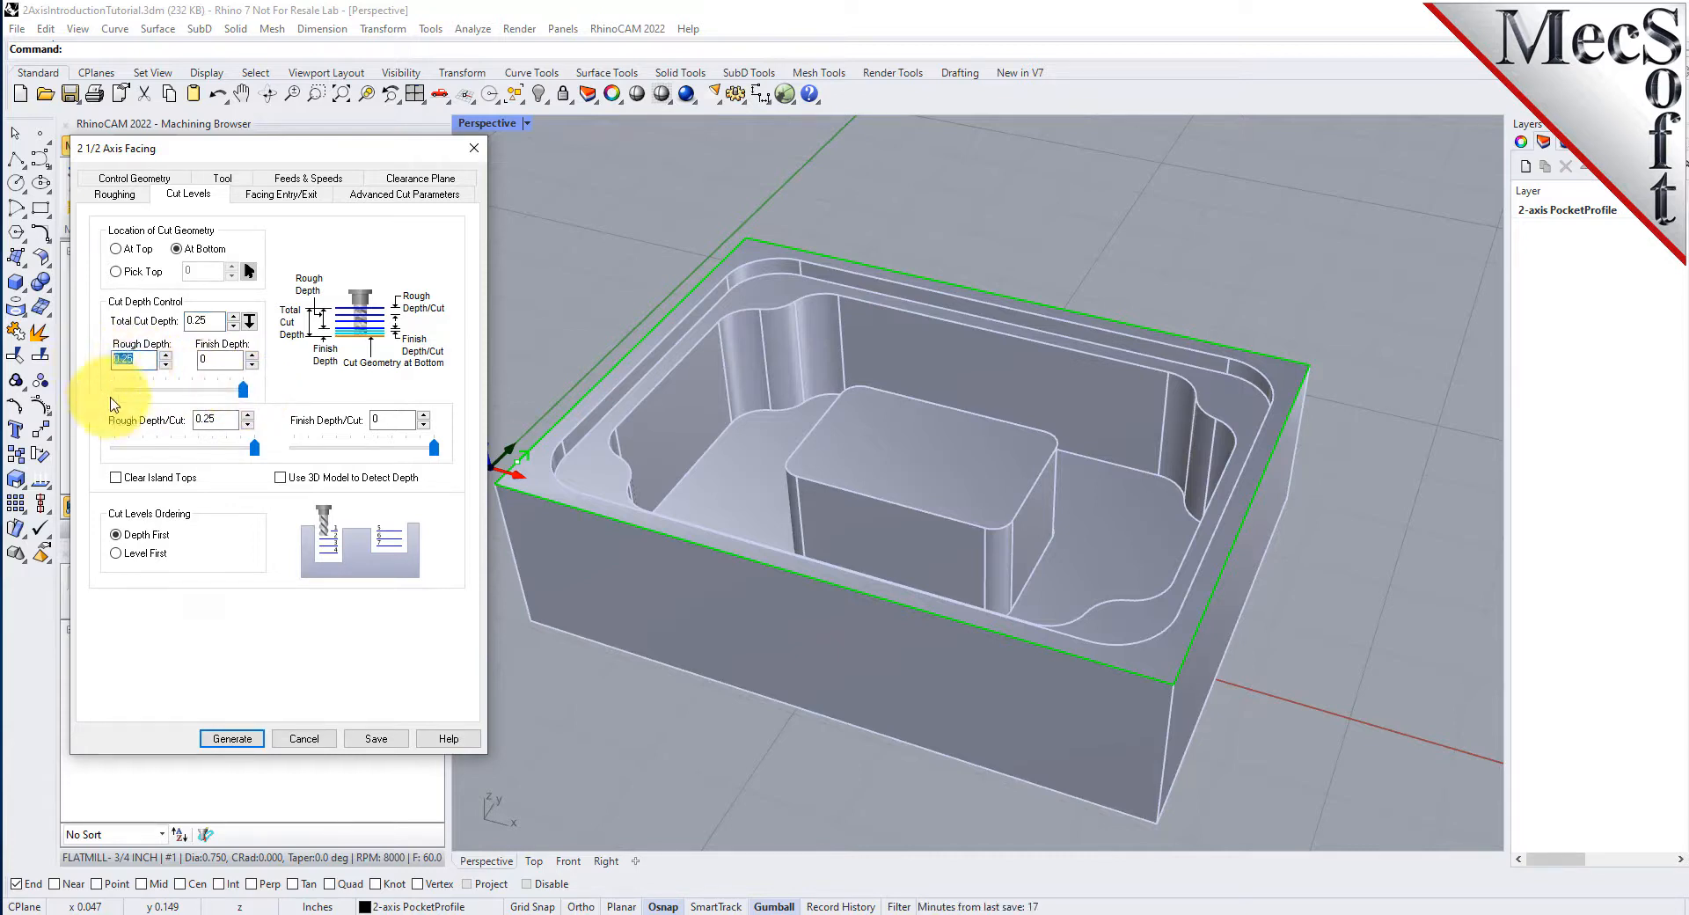
{"action": "double_click", "coordinate": [204, 321]}
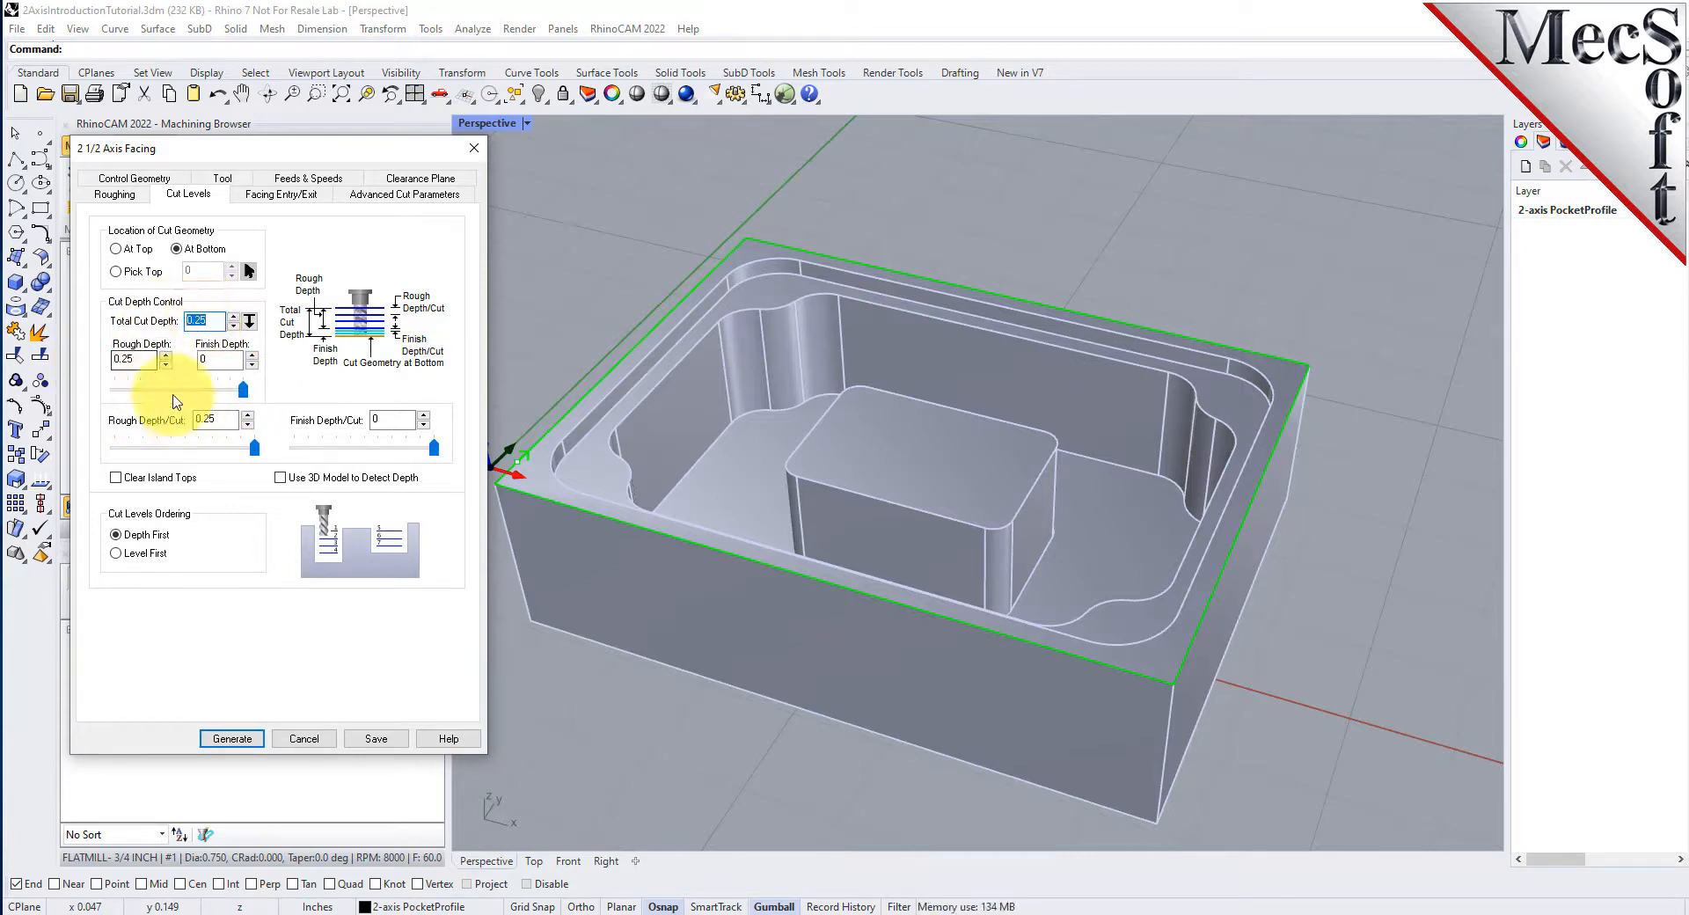
- Try a 0.075 rough depth with a 0.175 finish depth, and return the rough depth and rough depth per cut to 0.25
{"action": "left_click_drag", "start_coordinate": [244, 392], "coordinate": [154, 401]}
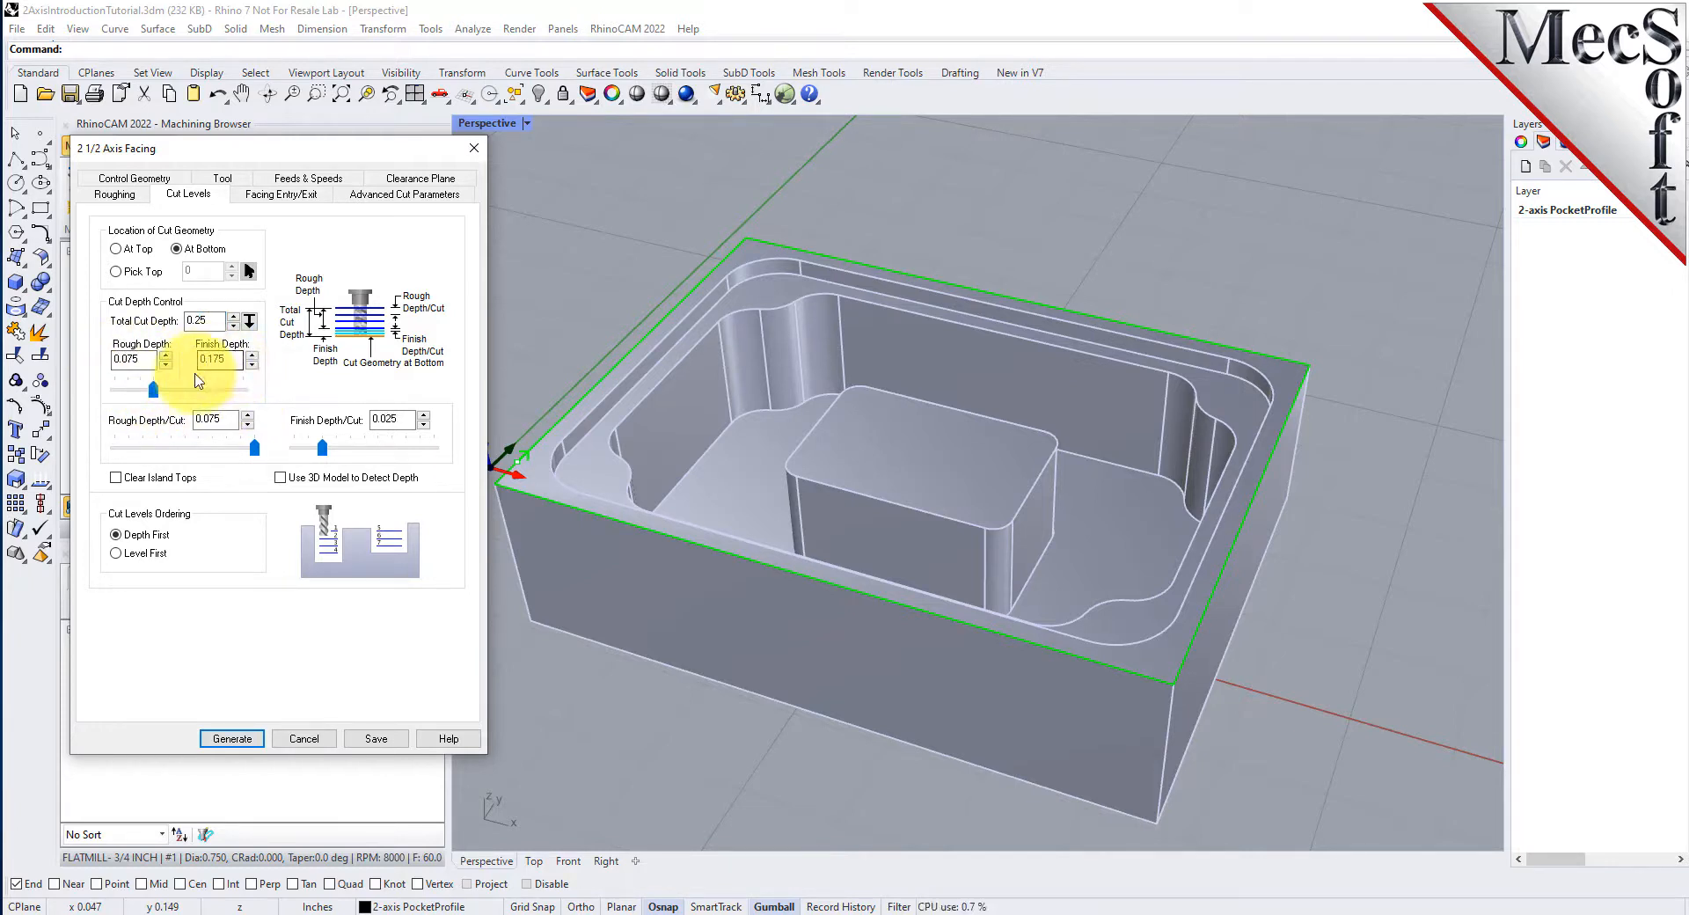
{"action": "left_click_drag", "start_coordinate": [154, 390], "coordinate": [252, 392]}
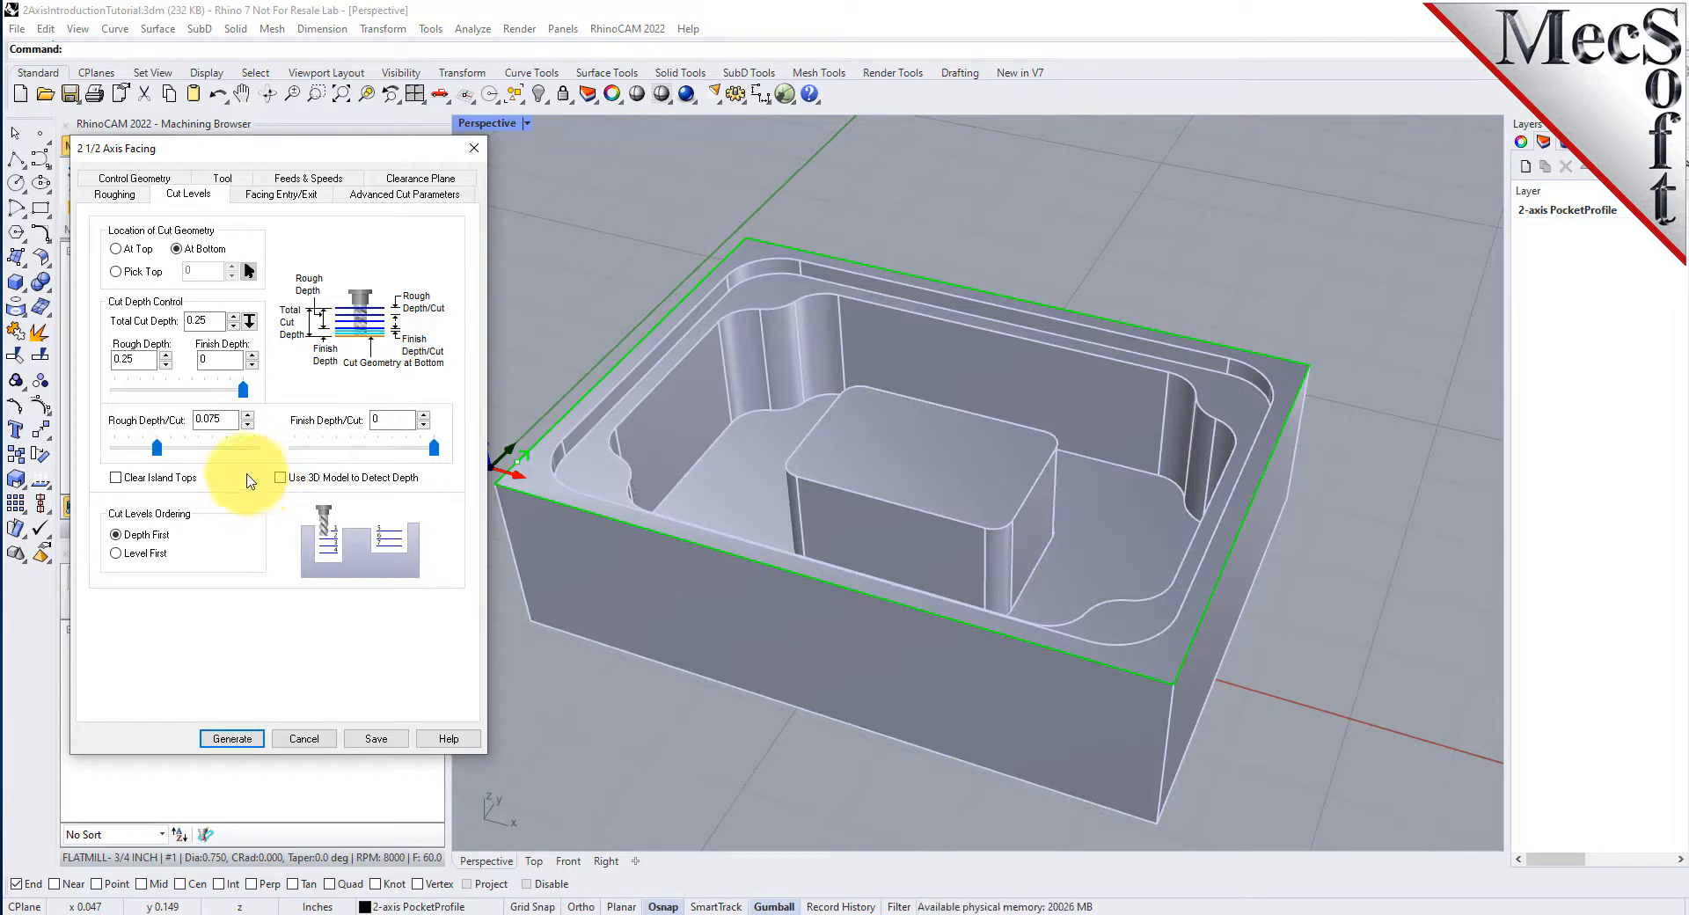
{"action": "double_click", "coordinate": [226, 421]}
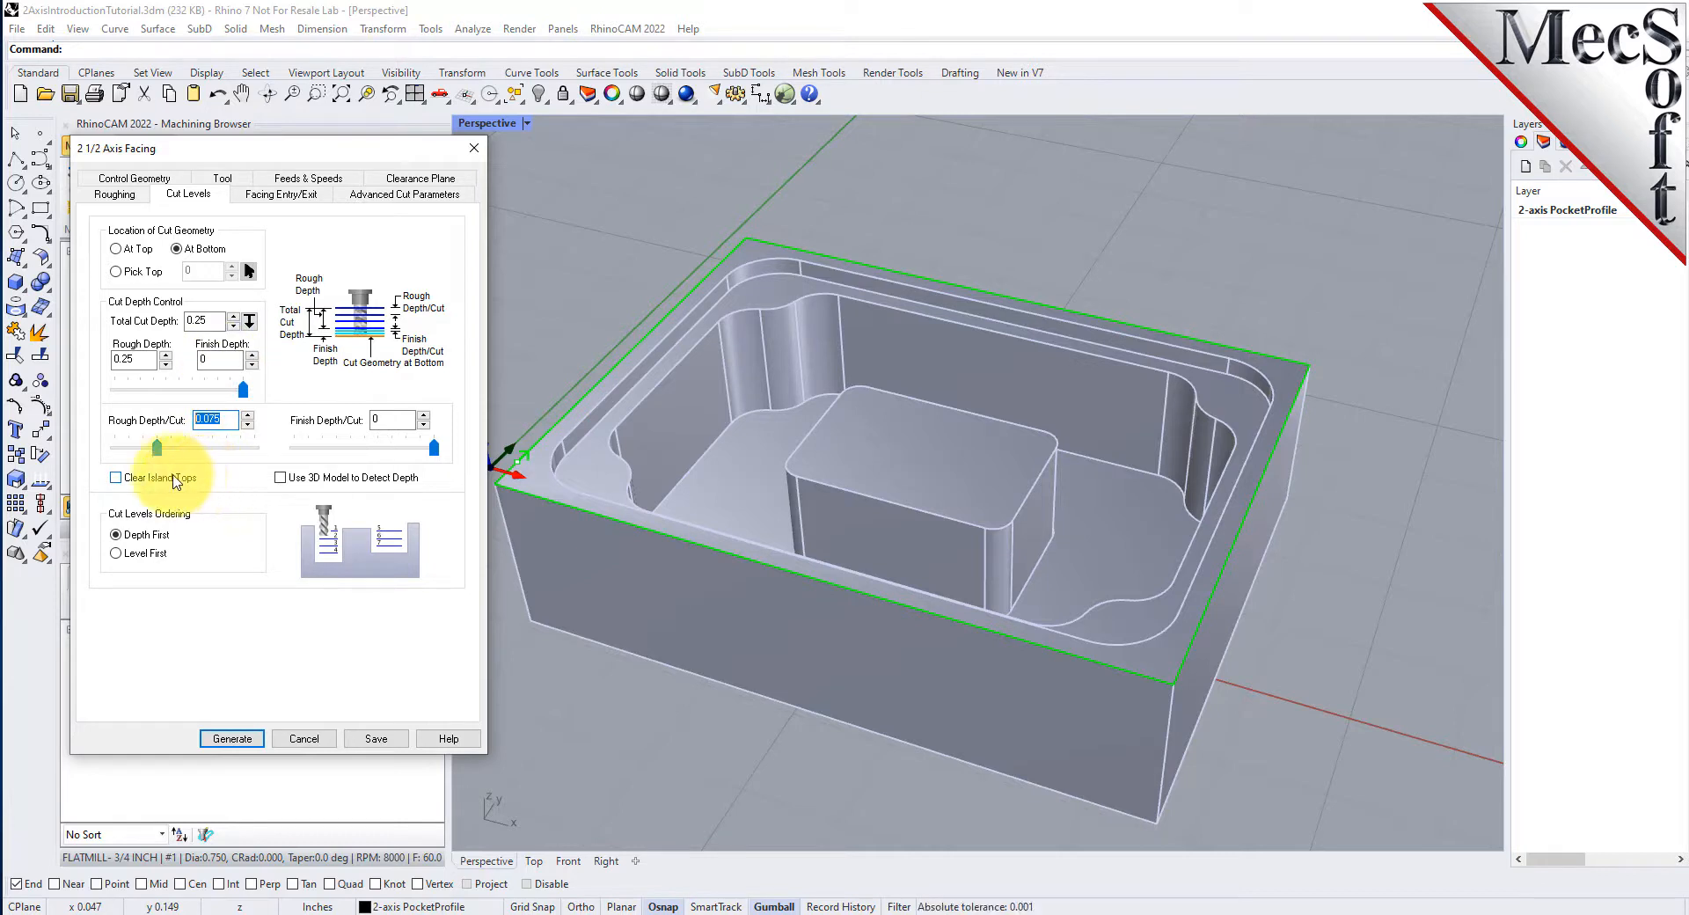
{"action": "left_click_drag", "start_coordinate": [157, 447], "coordinate": [257, 458]}
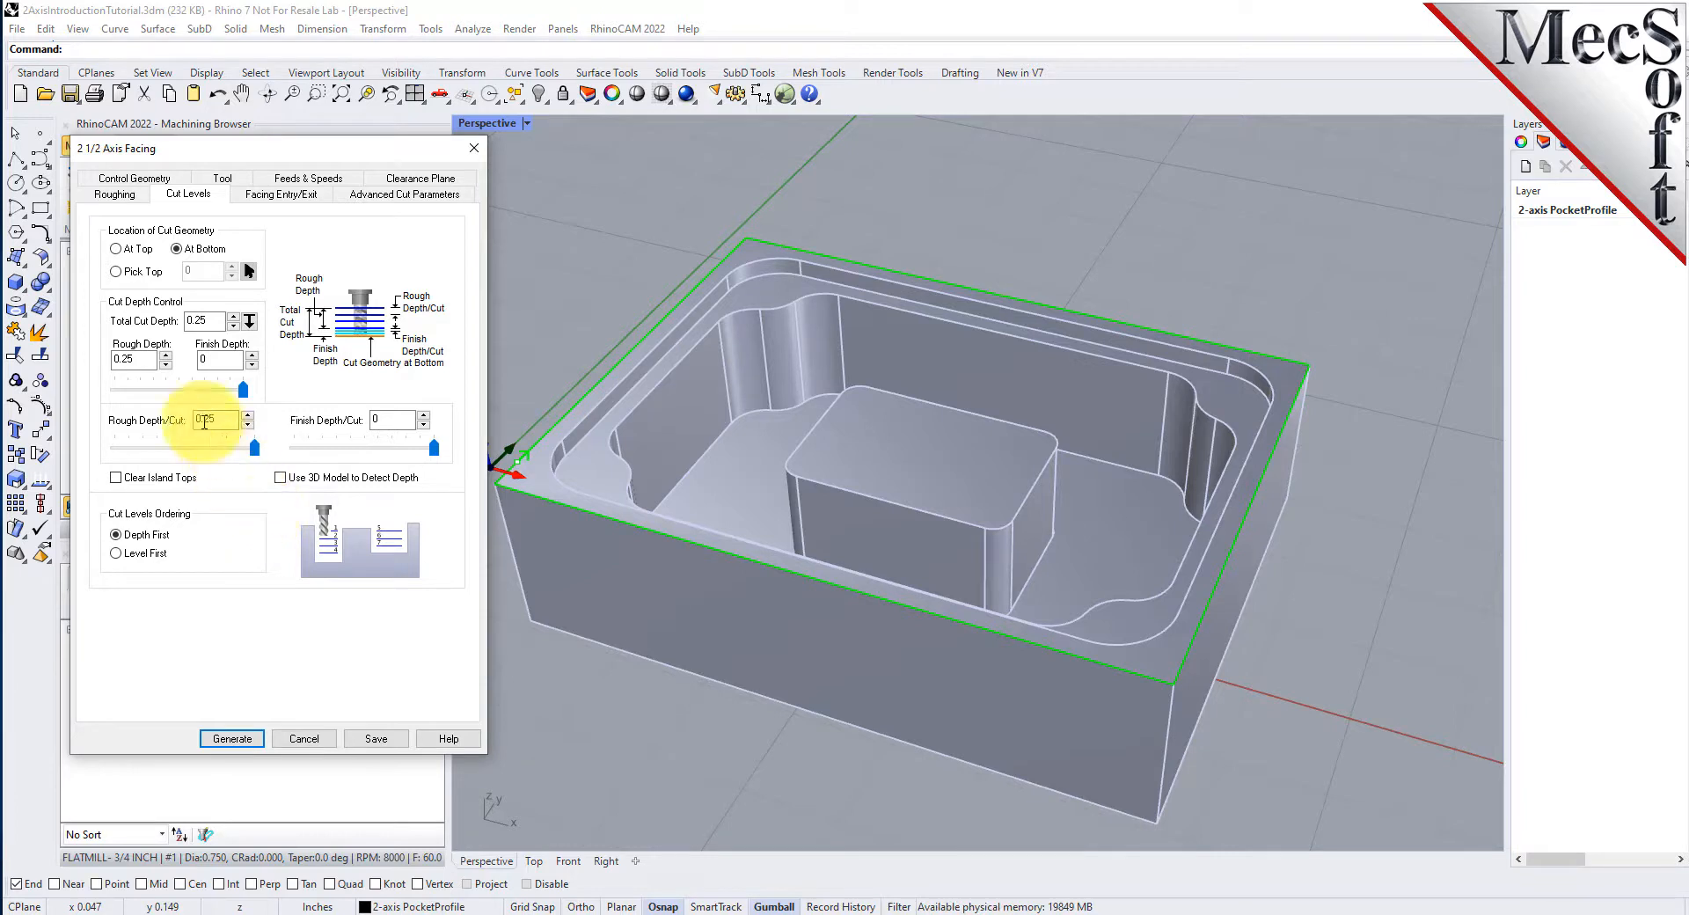
- Generate the facing operation with a rough depth and rough depth per cut of 0.25, and display its toolpath on the part
{"action": "left_click_drag", "start_coordinate": [211, 320], "coordinate": [101, 360]}
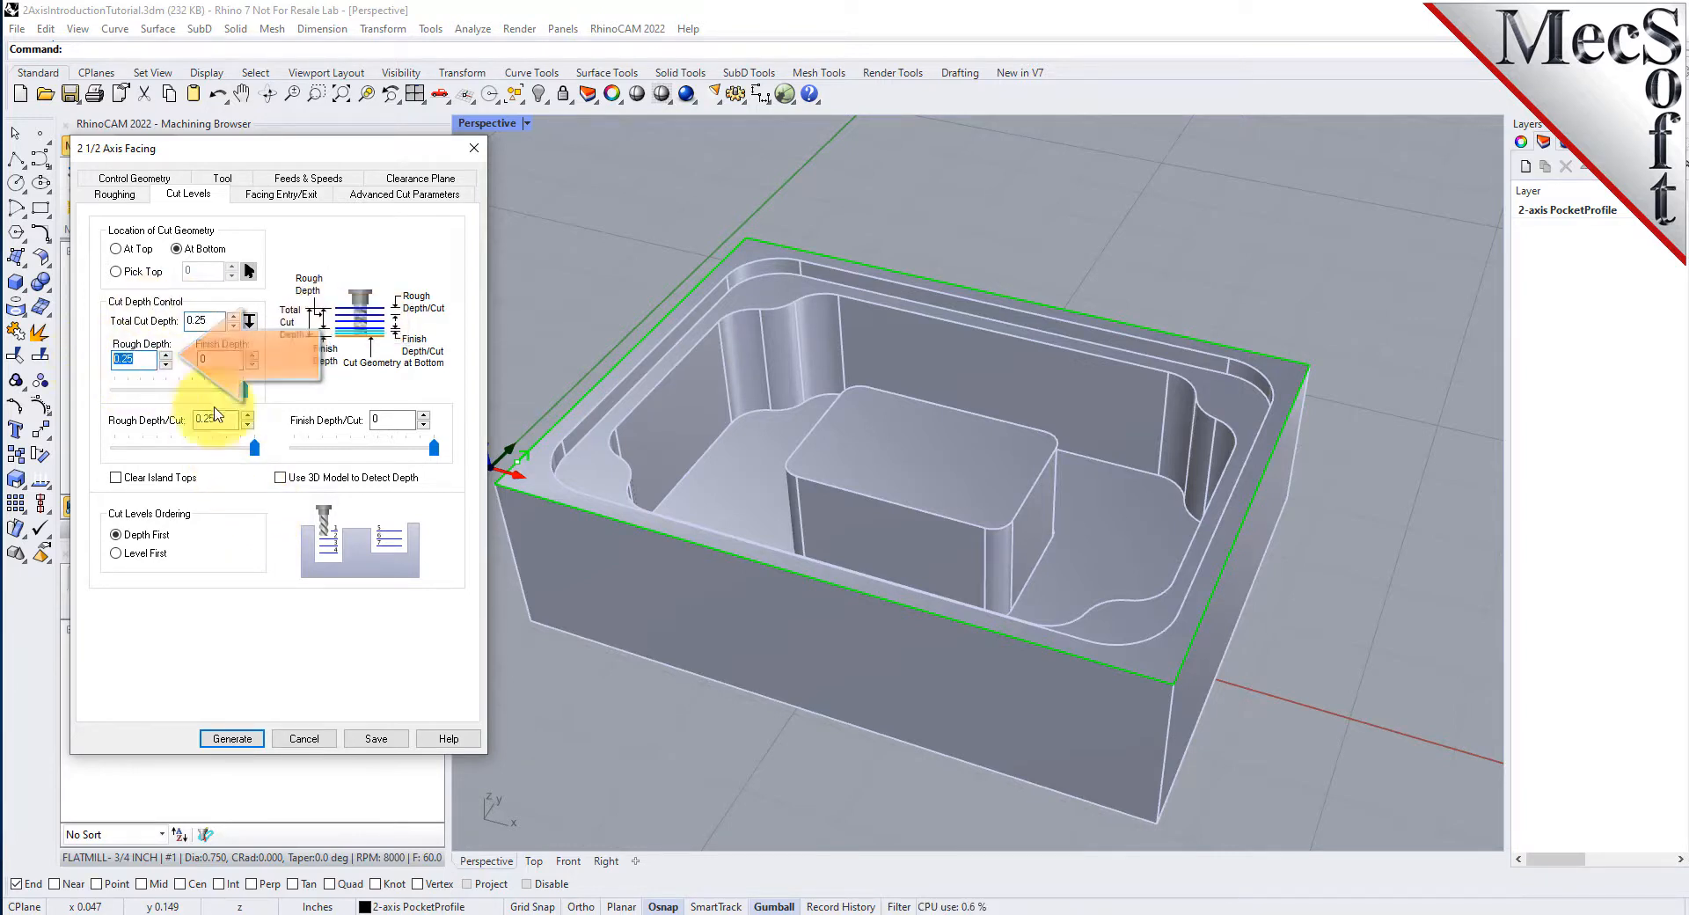
{"action": "left_click_drag", "start_coordinate": [226, 420], "coordinate": [173, 420]}
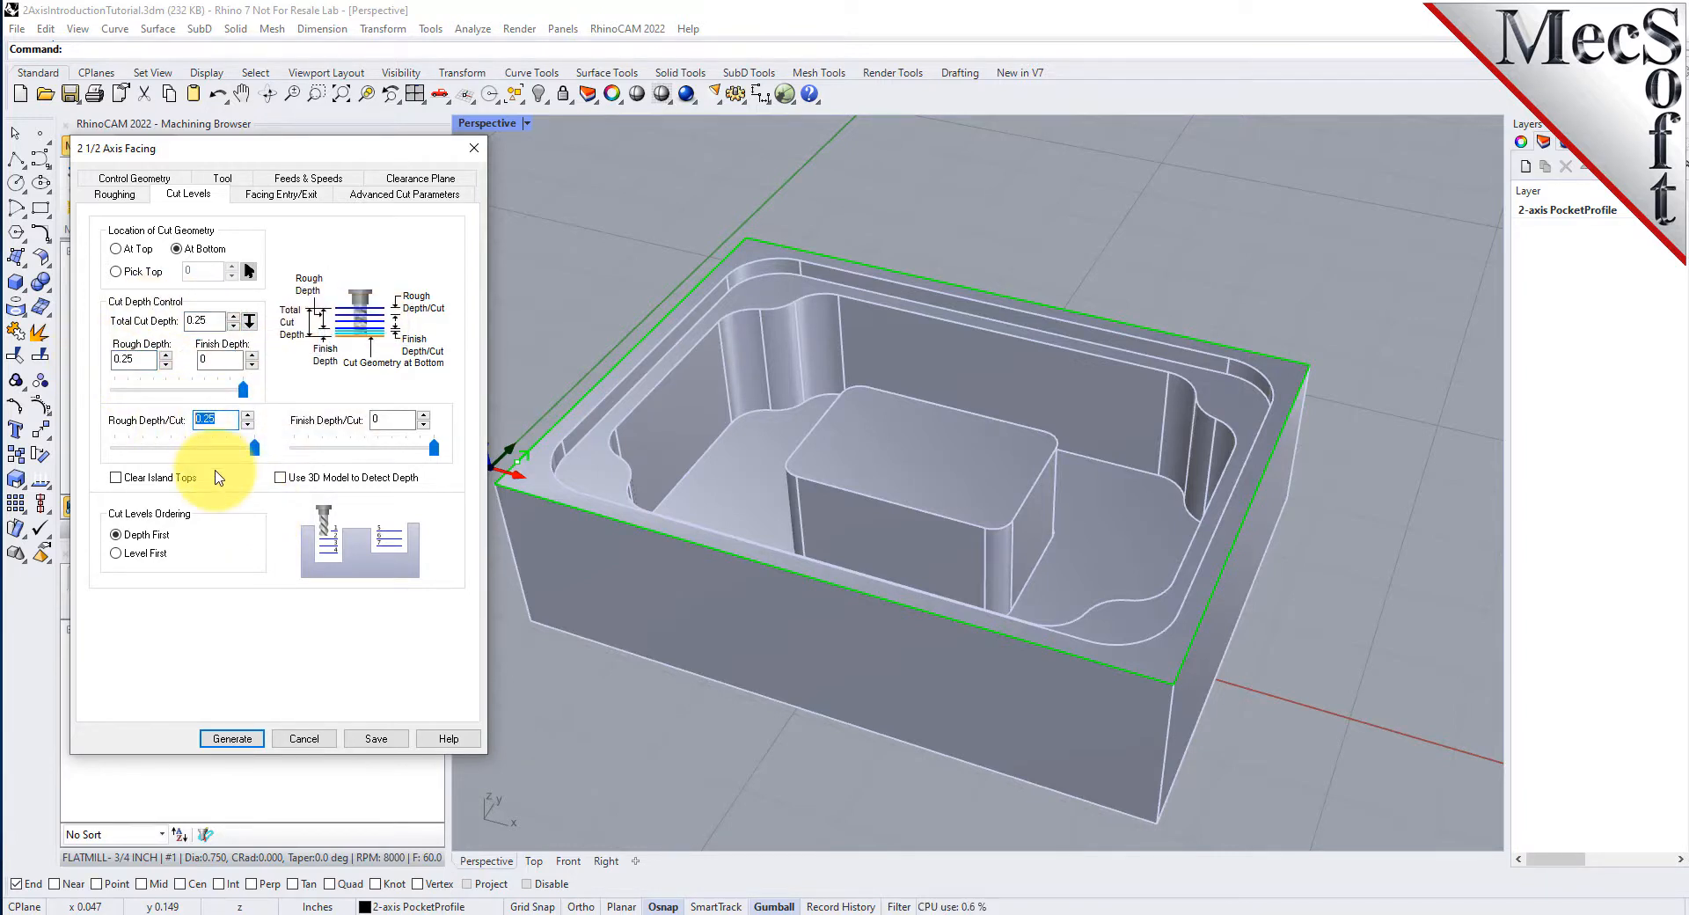
{"action": "left_click", "coordinate": [232, 419]}
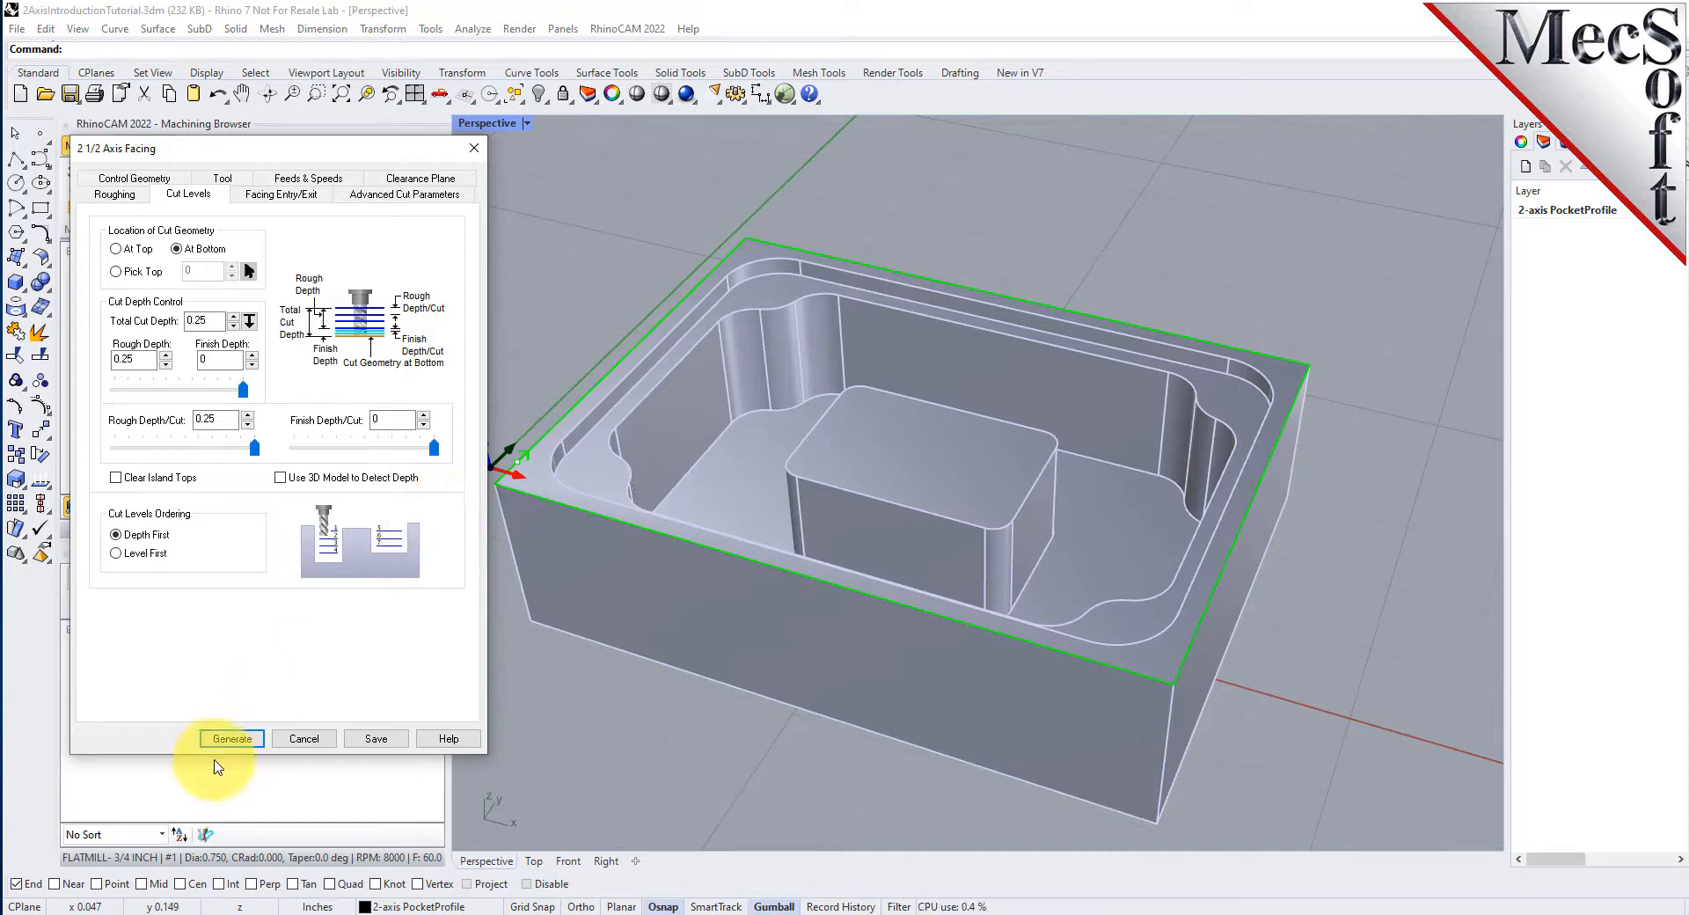
{"action": "left_click", "coordinate": [232, 738]}
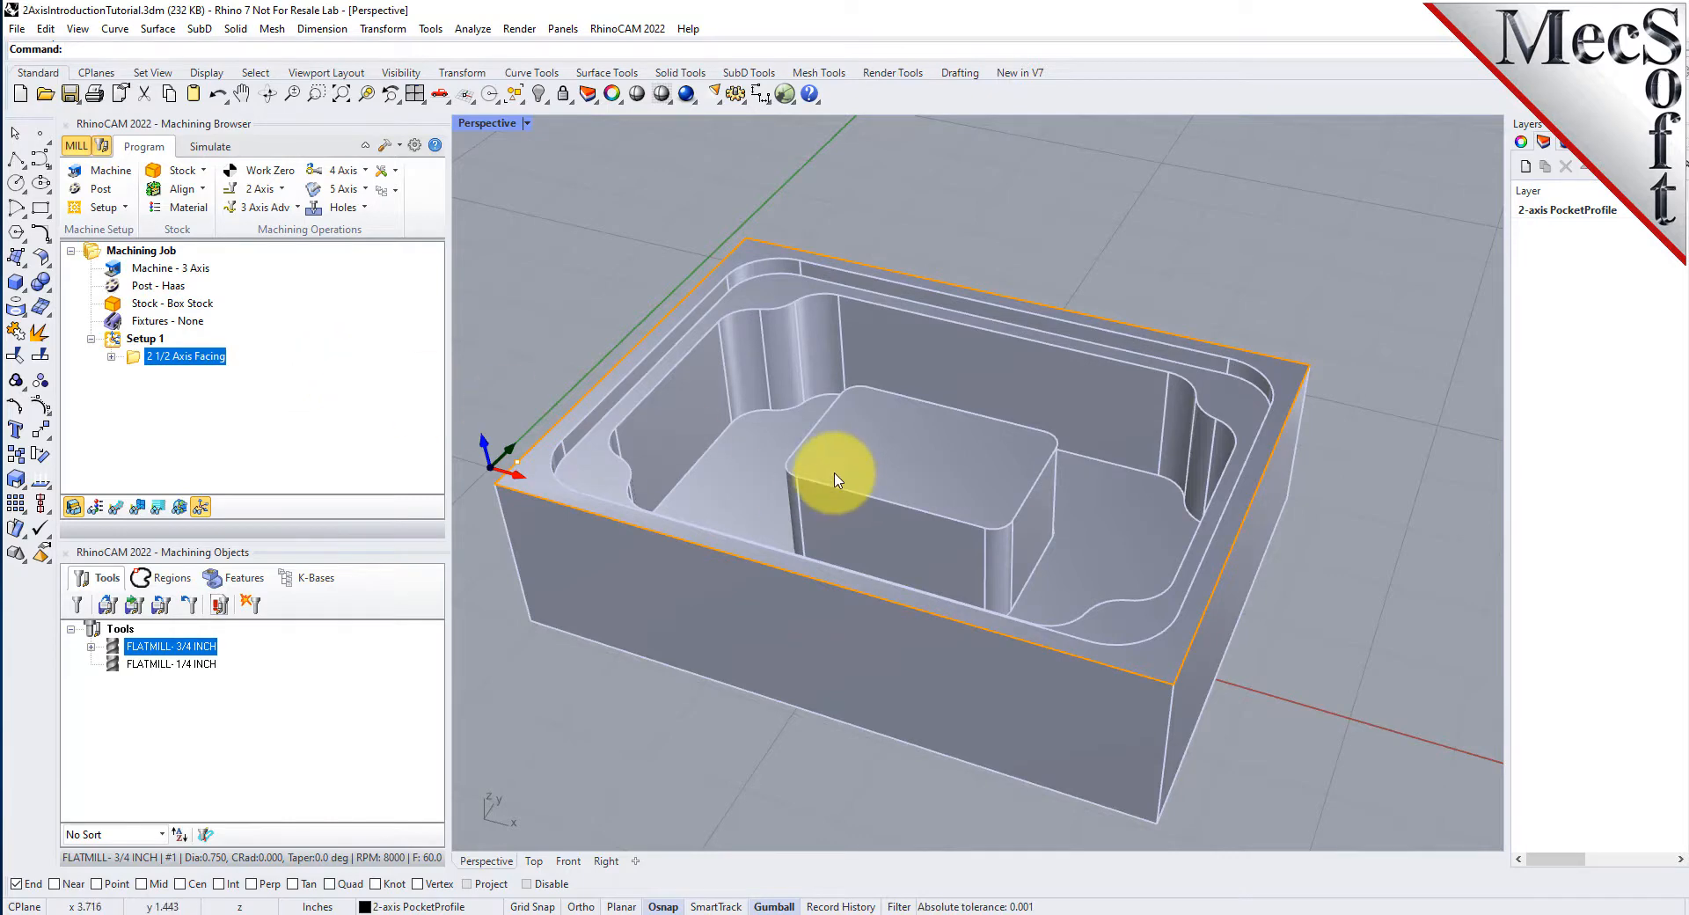
{"action": "right_click_drag", "start_coordinate": [837, 475], "coordinate": [905, 493]}
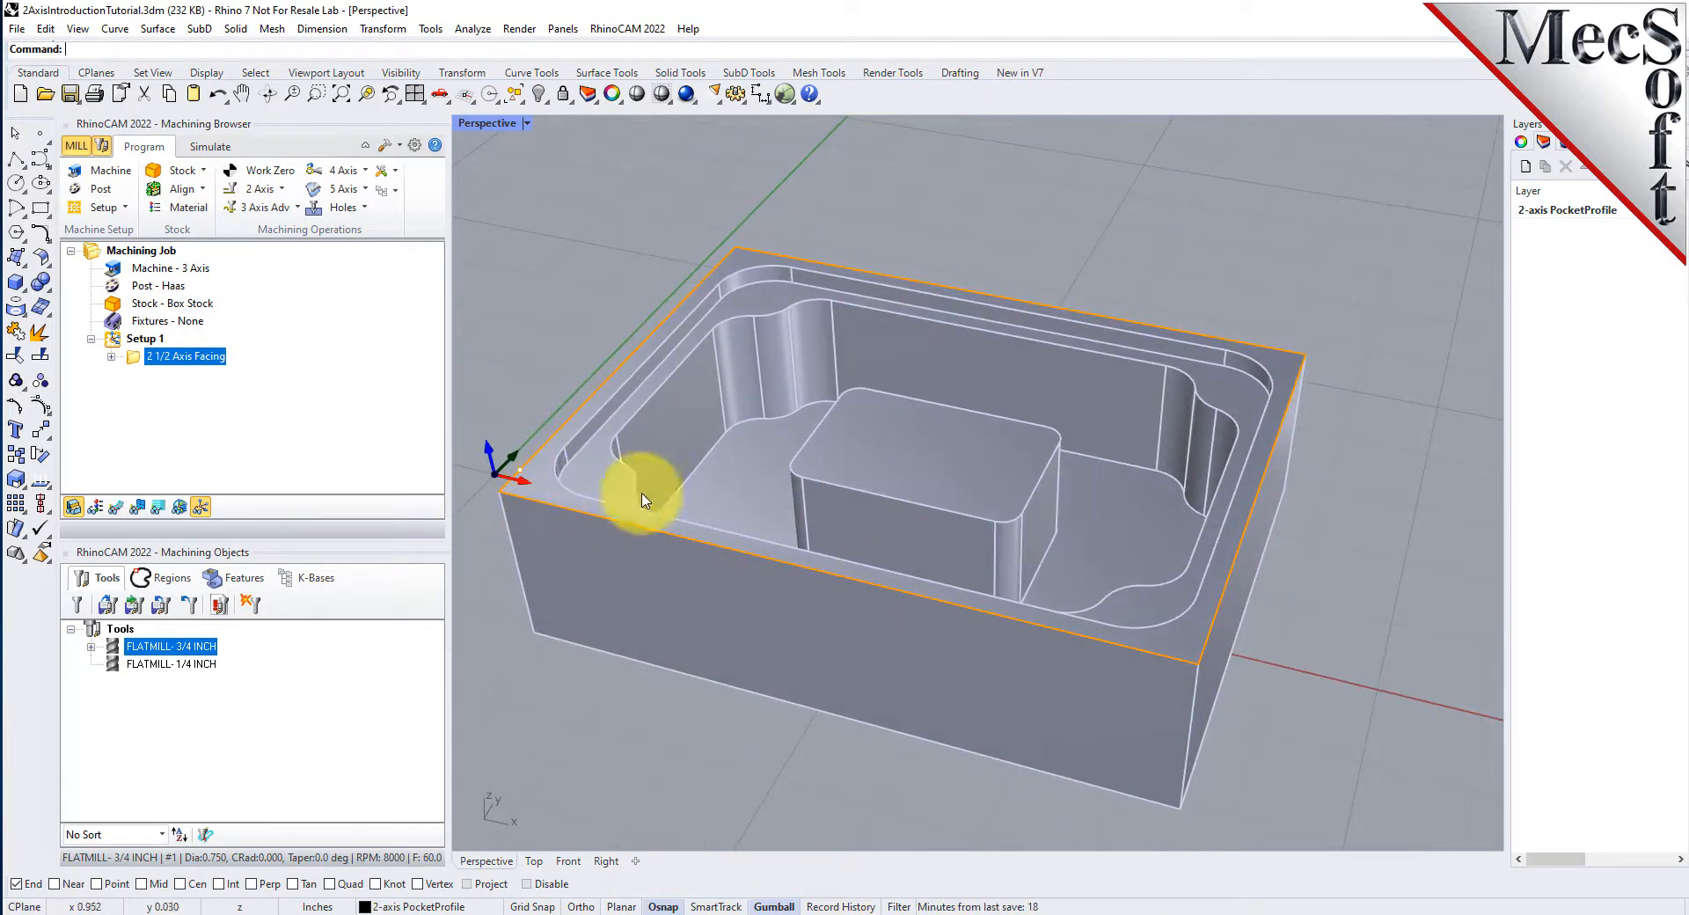
{"action": "left_click", "coordinate": [121, 512]}
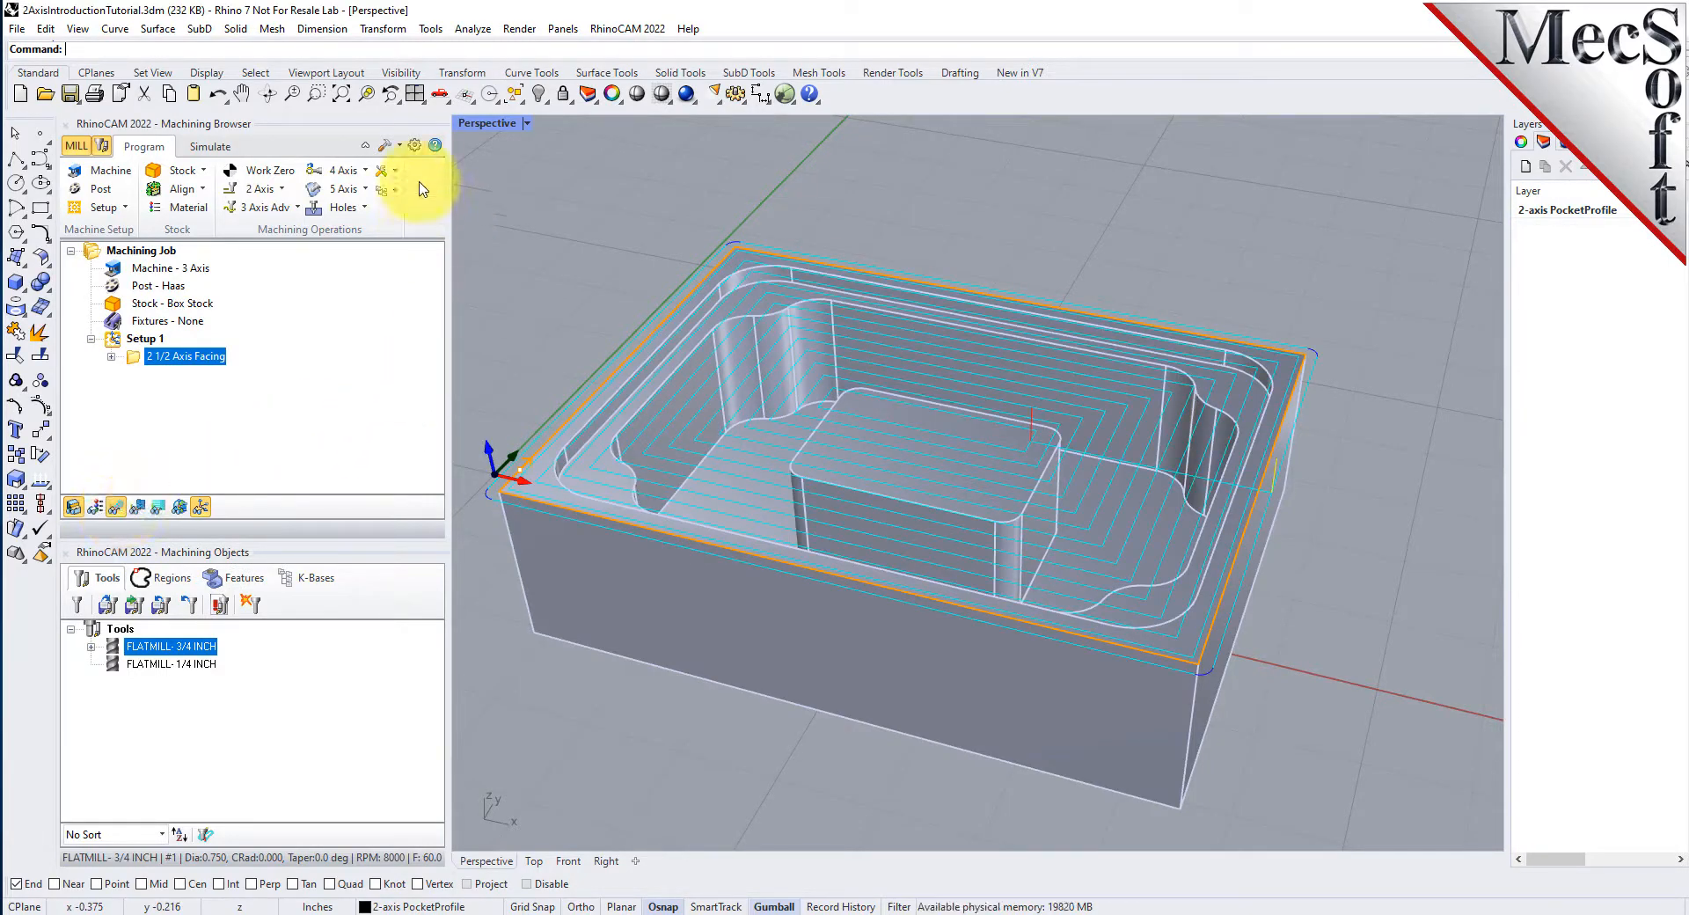
- Set the toolpath display thickness to 2 in the CAM preferences
{"action": "left_click", "coordinate": [415, 144]}
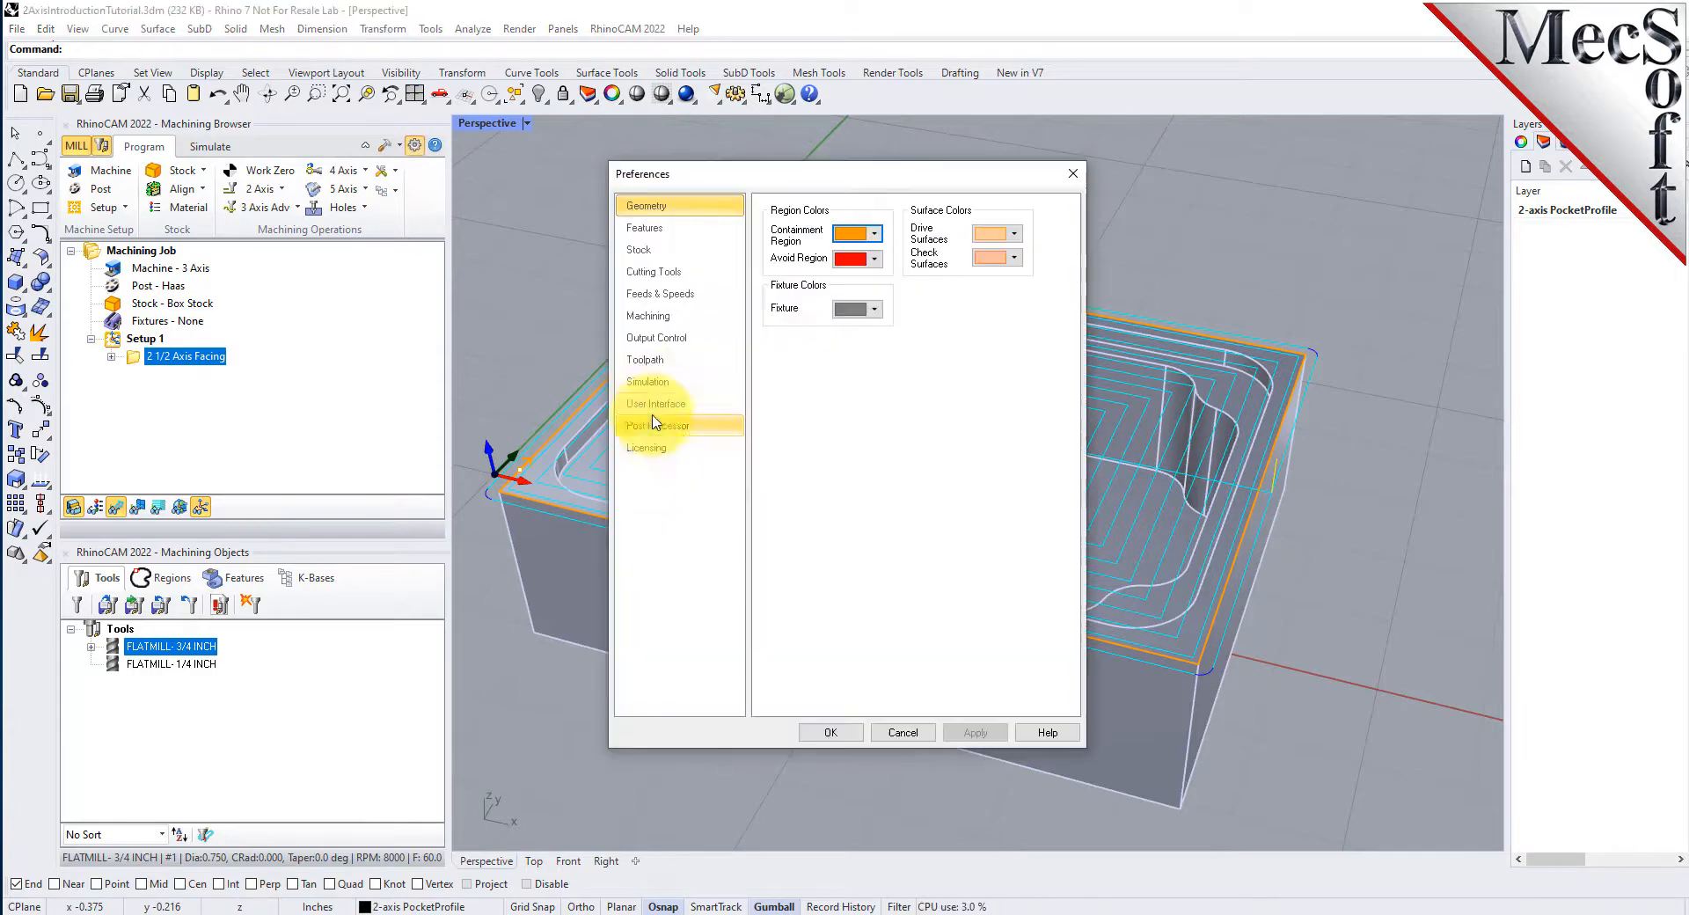
{"action": "left_click", "coordinate": [670, 272]}
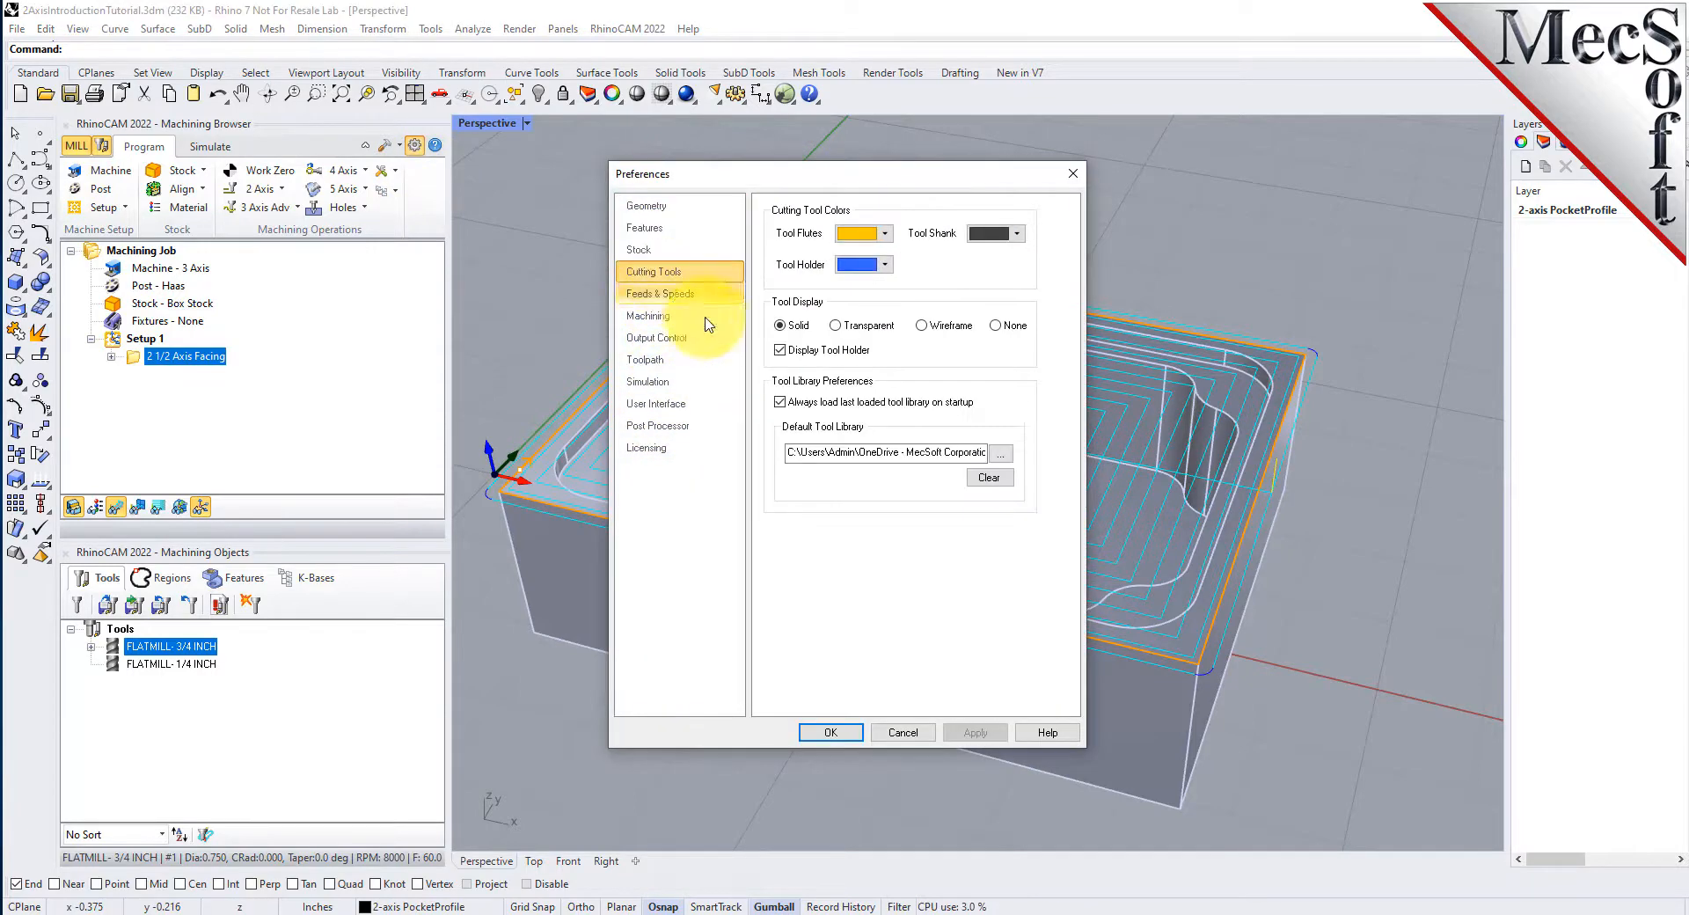
{"action": "left_click", "coordinate": [651, 315]}
{"action": "left_click", "coordinate": [645, 359]}
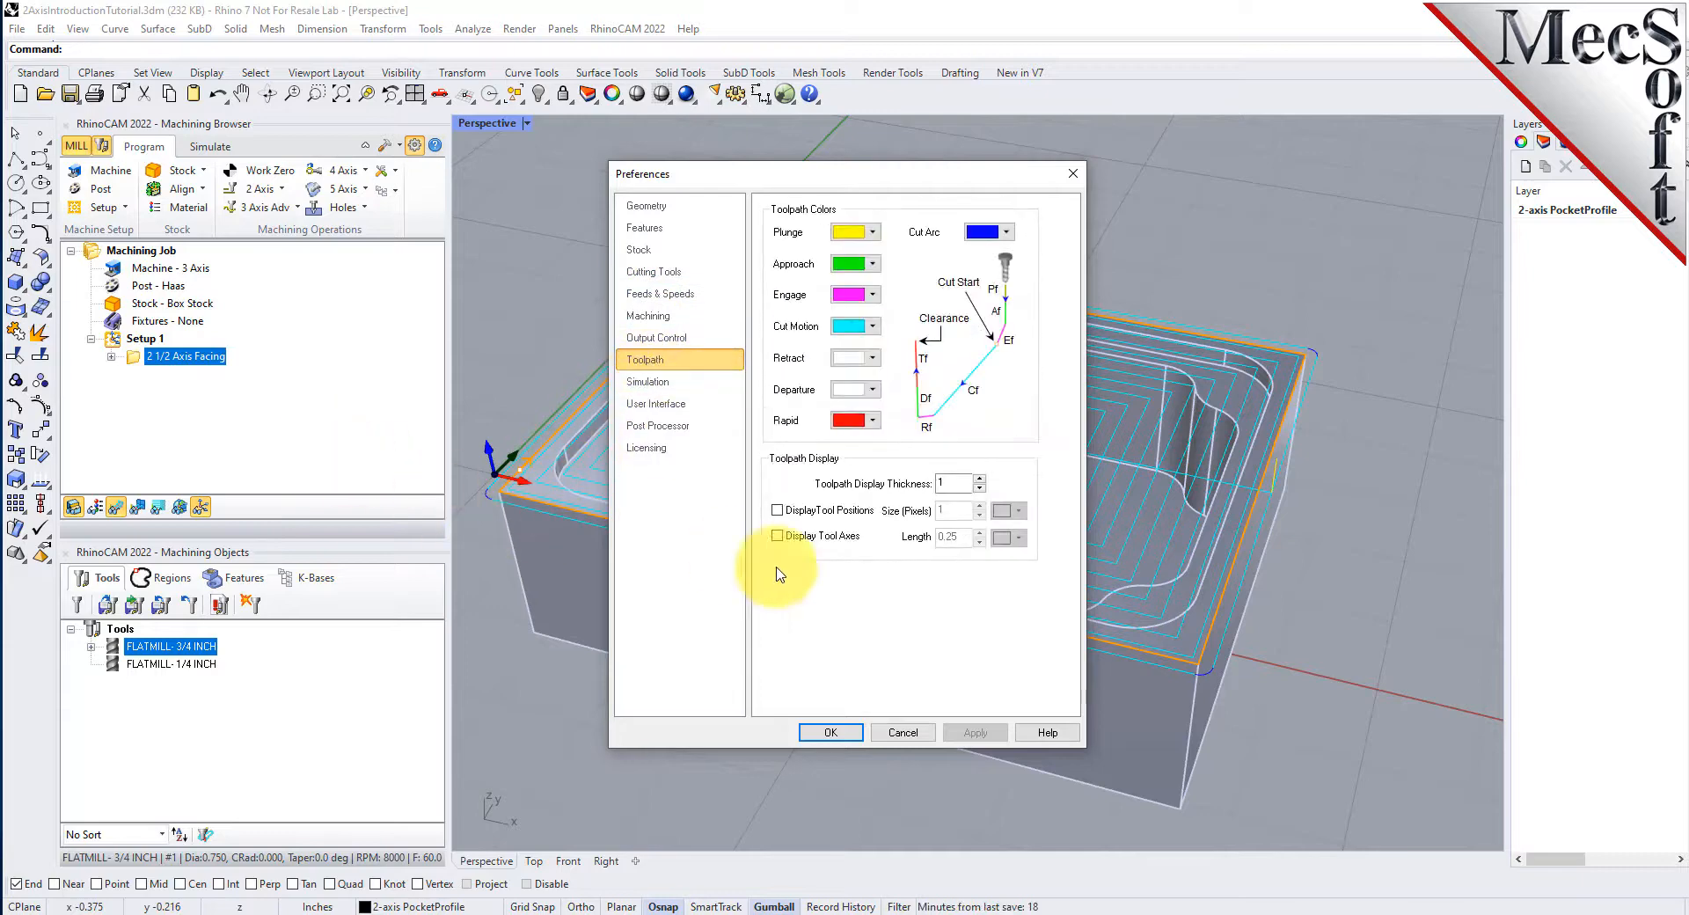
{"action": "left_click_drag", "start_coordinate": [958, 484], "coordinate": [913, 481]}
{"action": "type", "text": "2"}
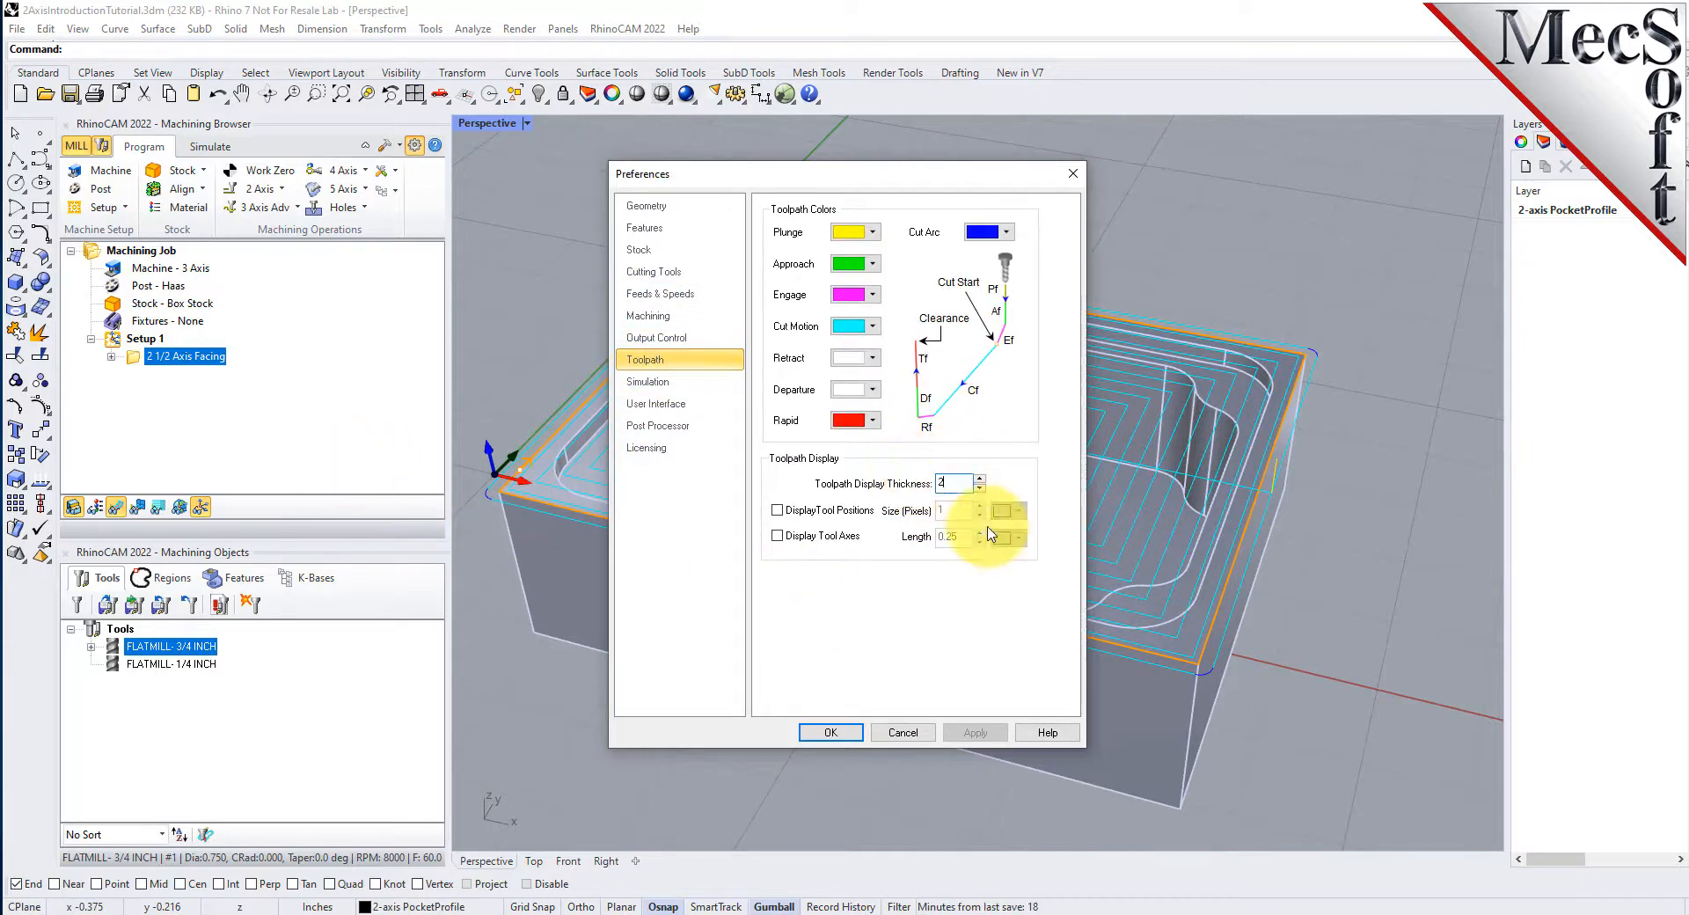
{"action": "left_click", "coordinate": [831, 732]}
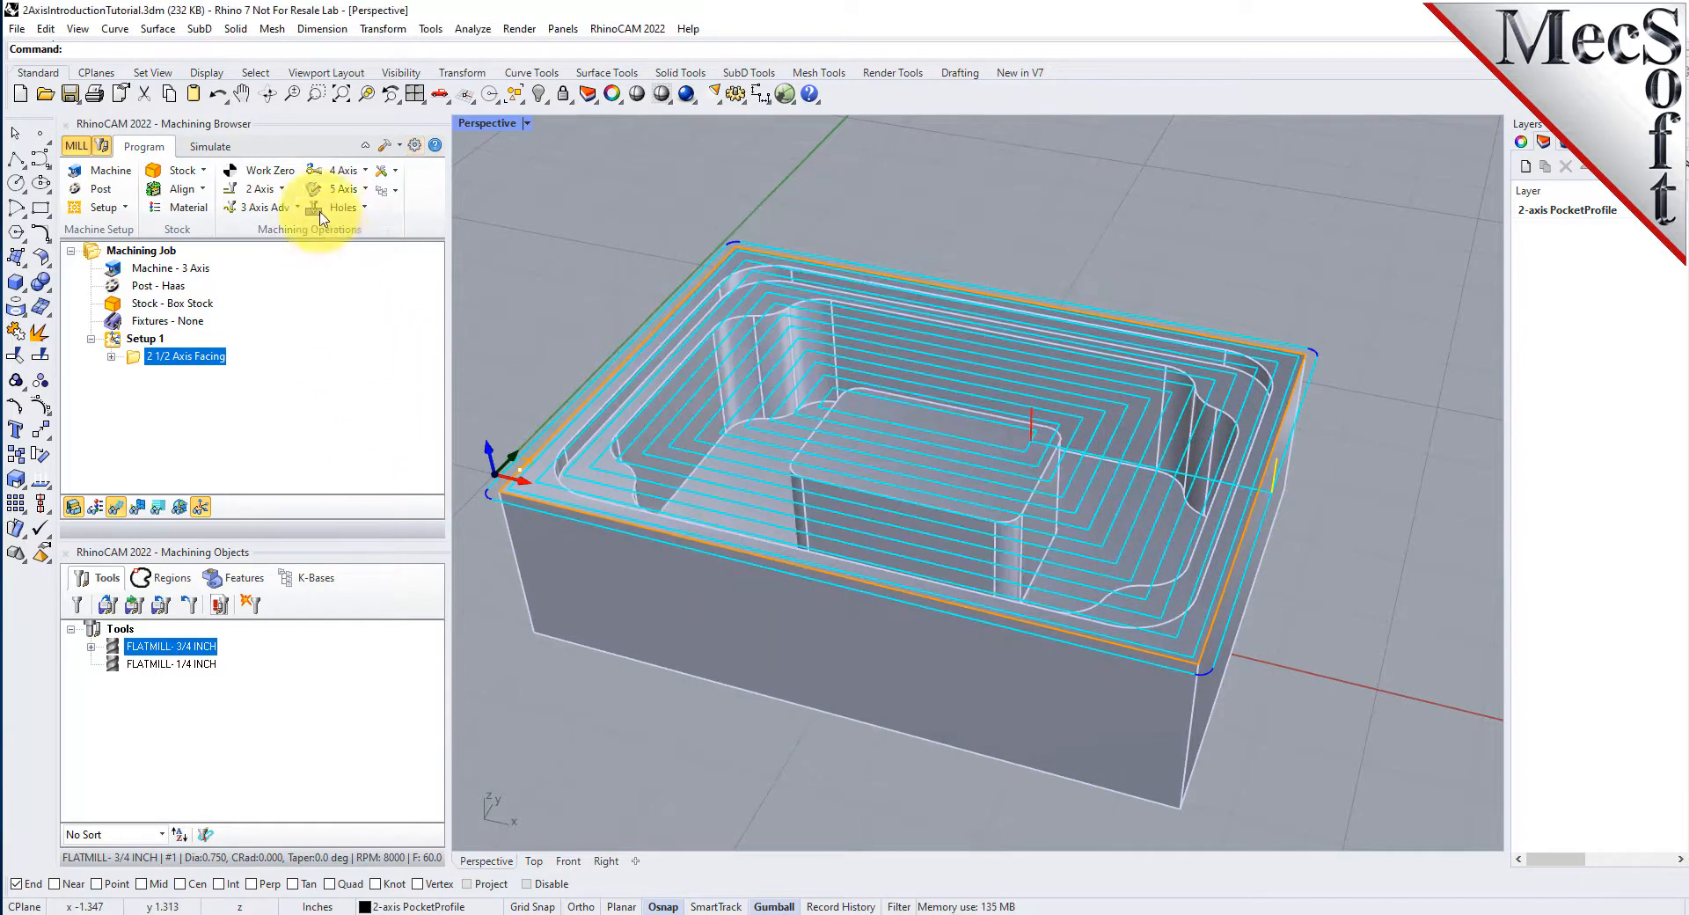
- Switch to simulation mode and set the preferences to the Polygonal Model with Fine simulation accuracy
{"action": "left_click", "coordinate": [210, 146]}
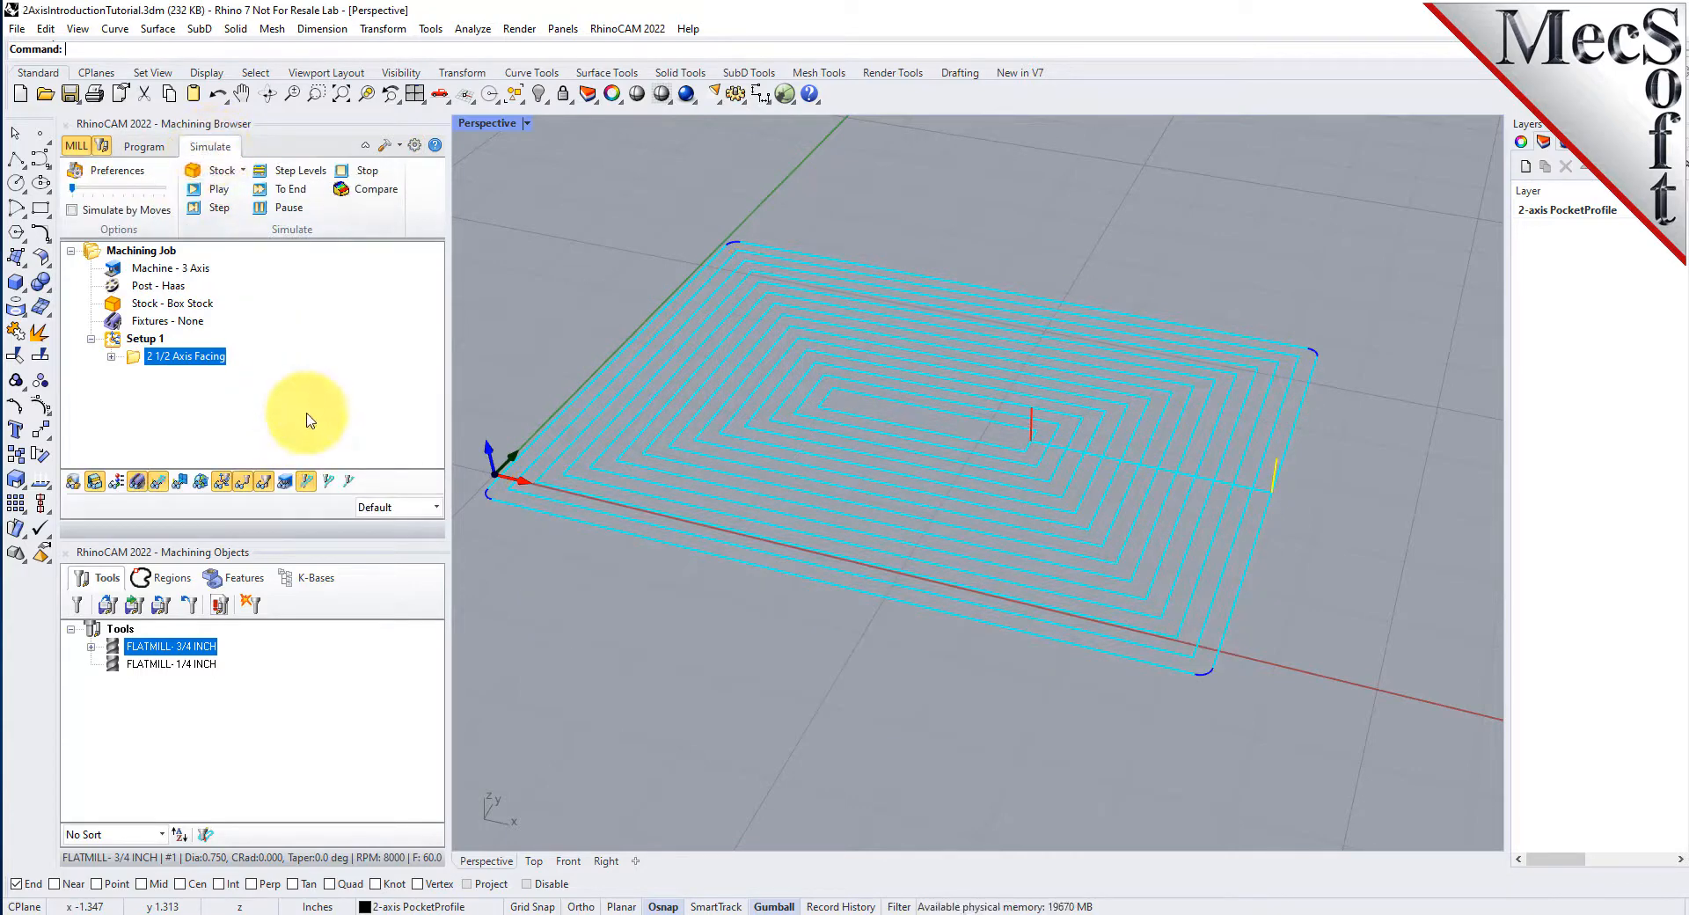
{"action": "left_click", "coordinate": [72, 482]}
{"action": "left_click", "coordinate": [72, 482]}
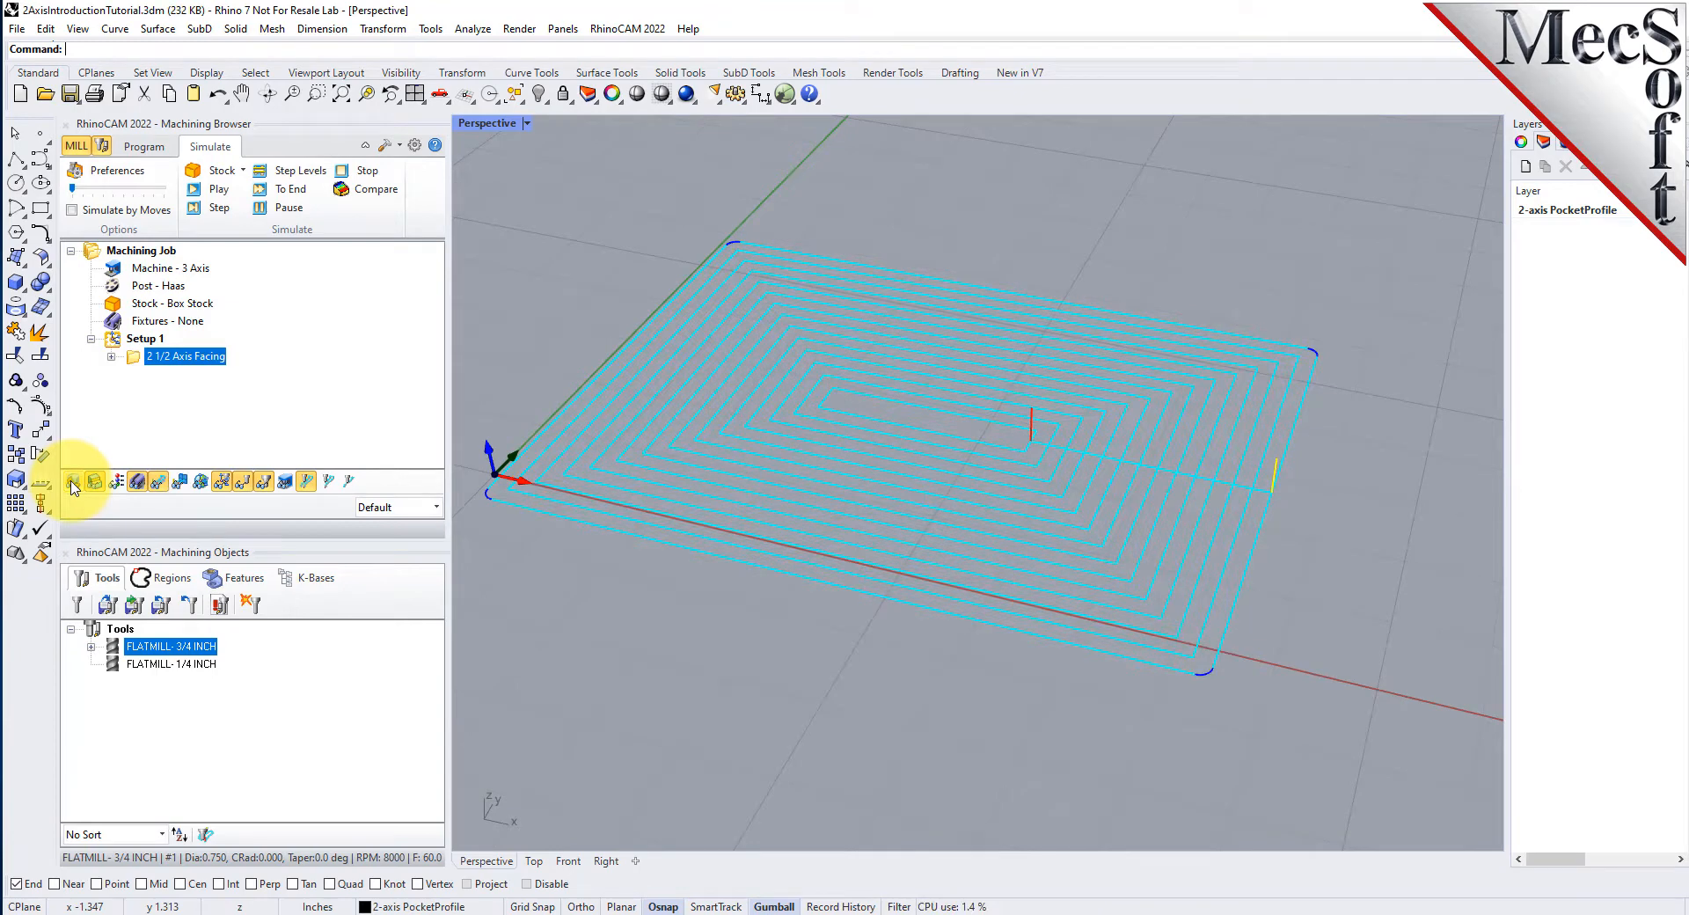
{"action": "left_click", "coordinate": [73, 486]}
{"action": "left_click", "coordinate": [74, 486]}
{"action": "left_click", "coordinate": [137, 179]}
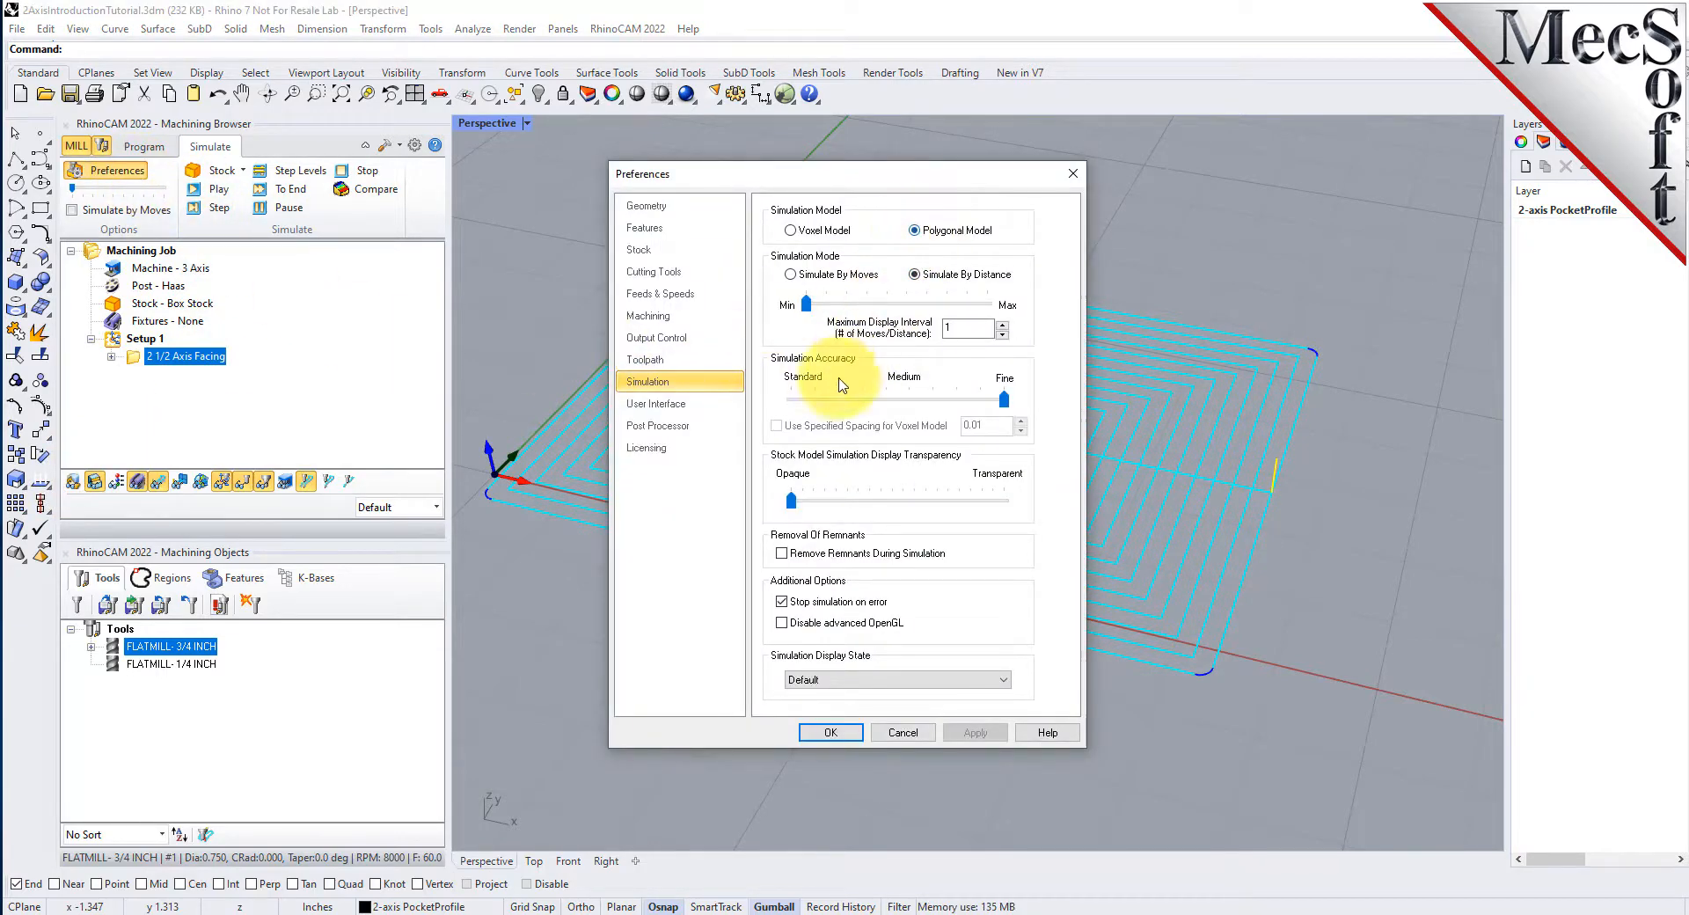
{"action": "left_click", "coordinate": [1004, 399]}
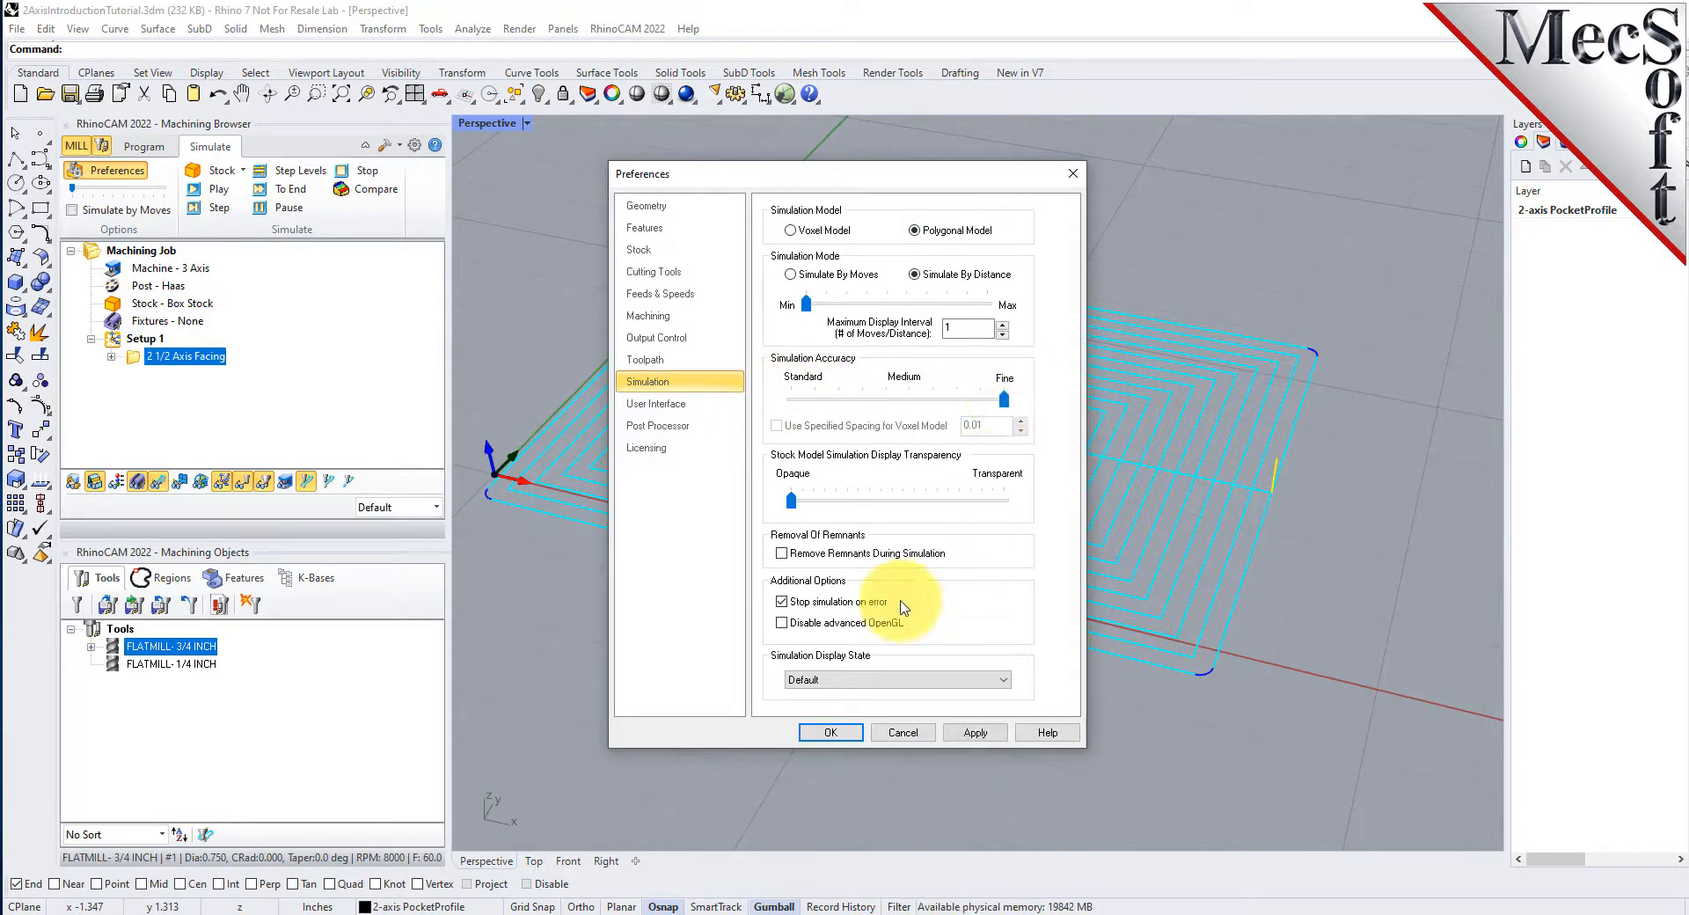
{"action": "left_click", "coordinate": [836, 734]}
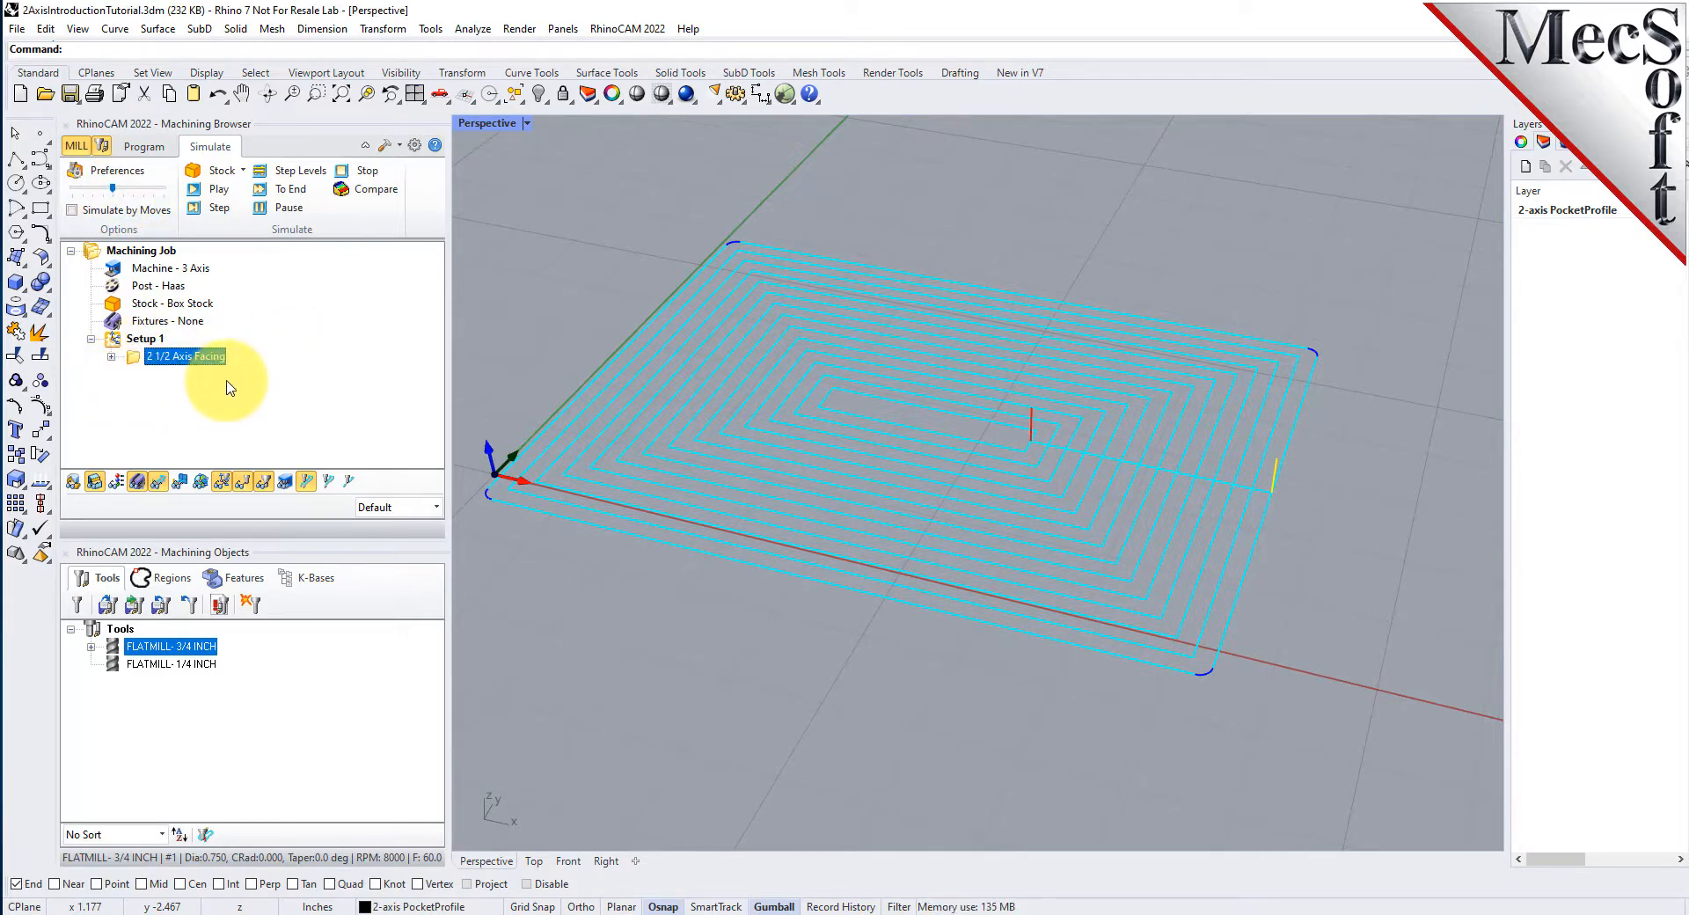
- Simulate the 2 1/2 Axis Facing operation at medium speed, pause it partway, and run it to the end
{"action": "left_click", "coordinate": [219, 189]}
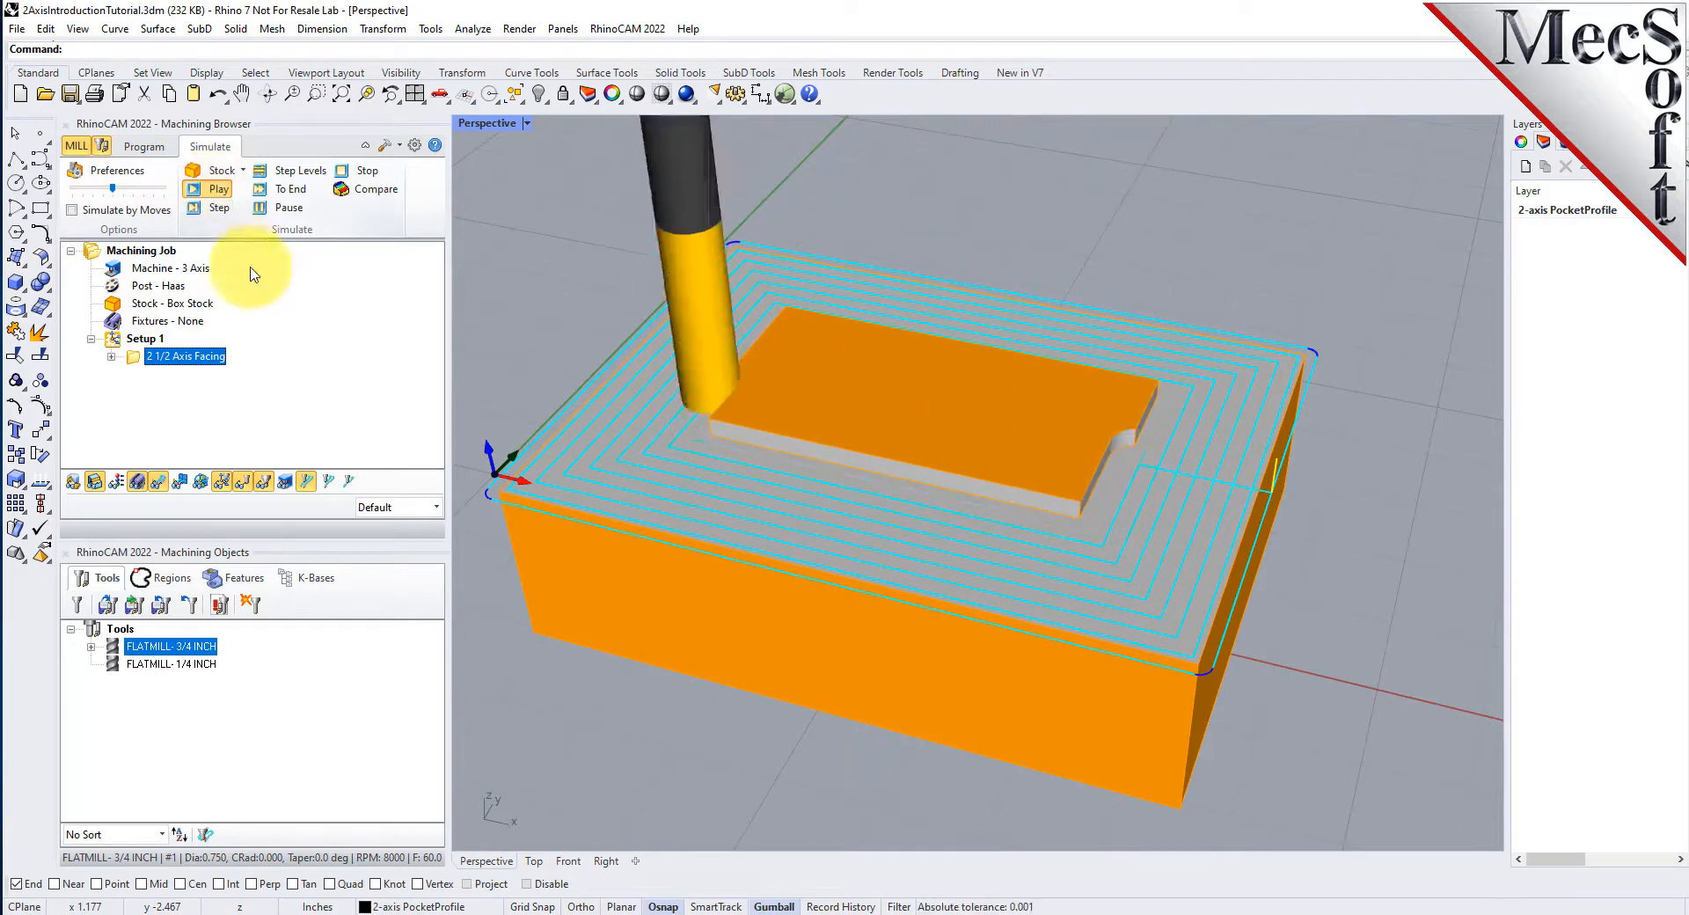
{"action": "left_click", "coordinate": [291, 208]}
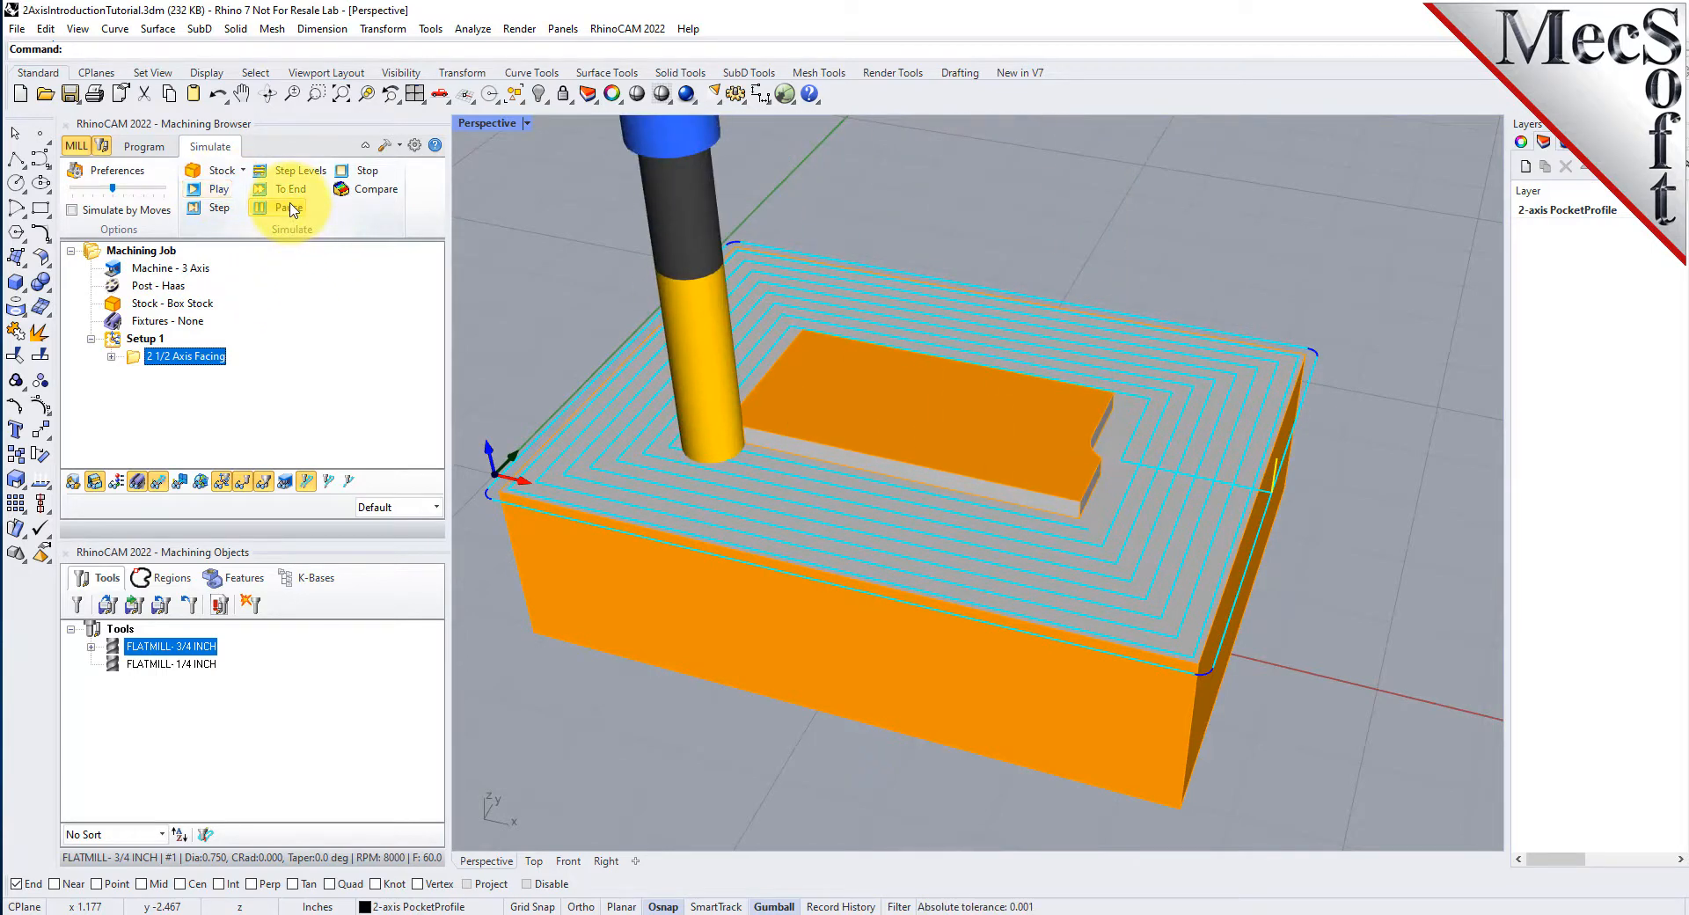
{"action": "left_click", "coordinate": [299, 190]}
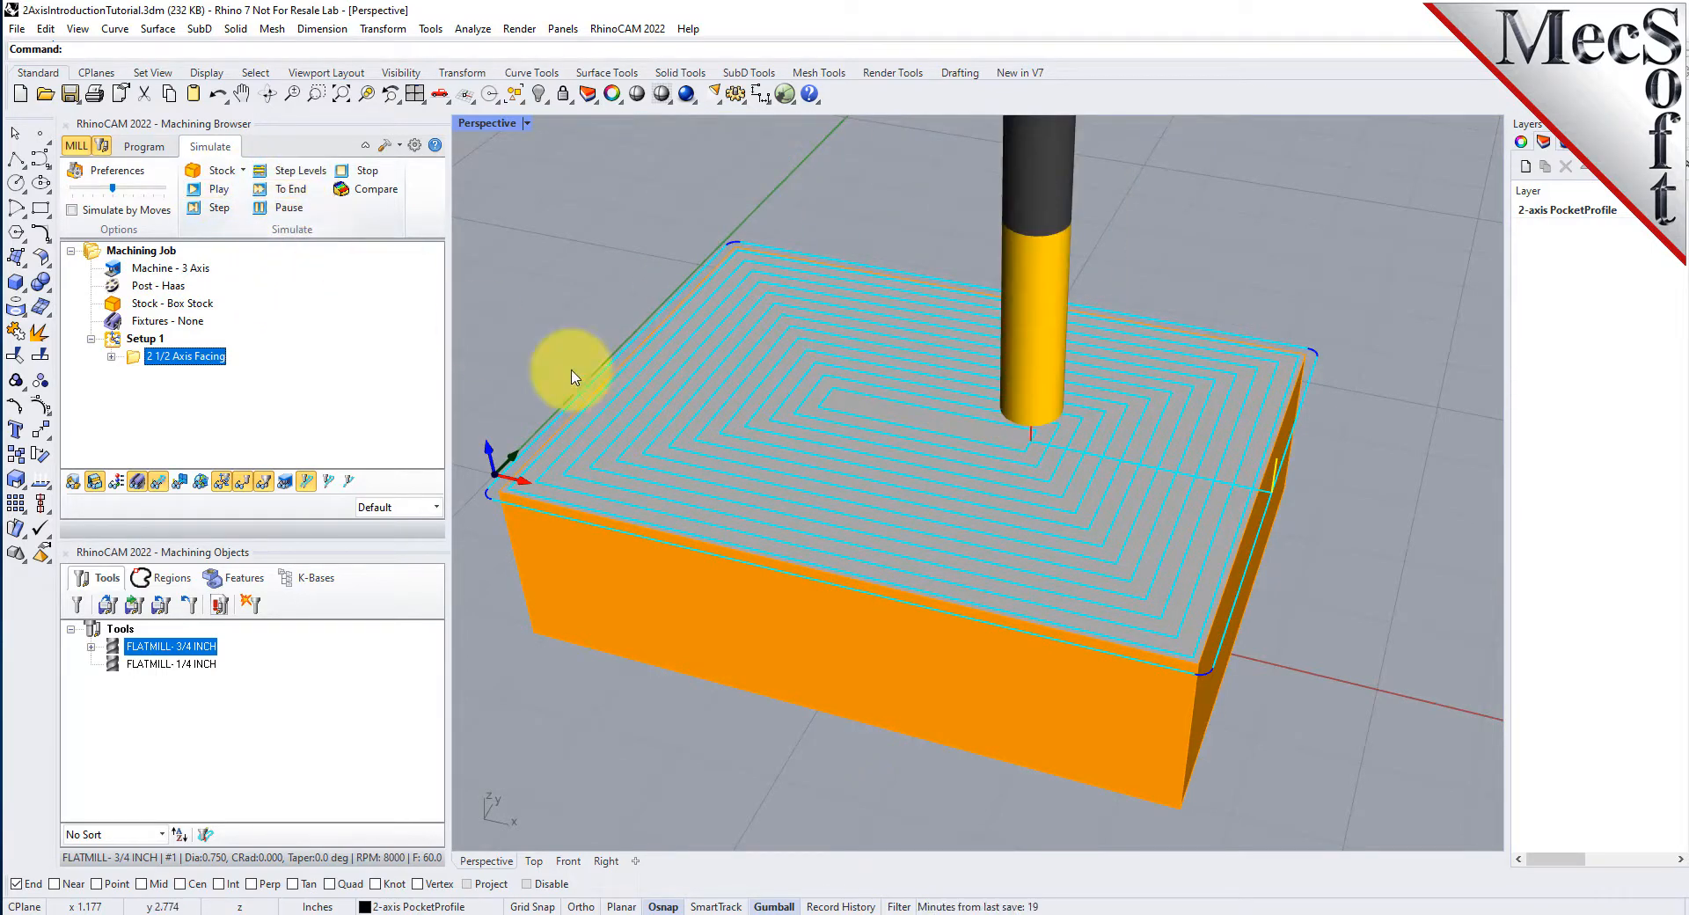
- Hide the toolpath display and examine the faced top of the simulated stock
{"action": "right_click_drag", "start_coordinate": [851, 621], "coordinate": [837, 705]}
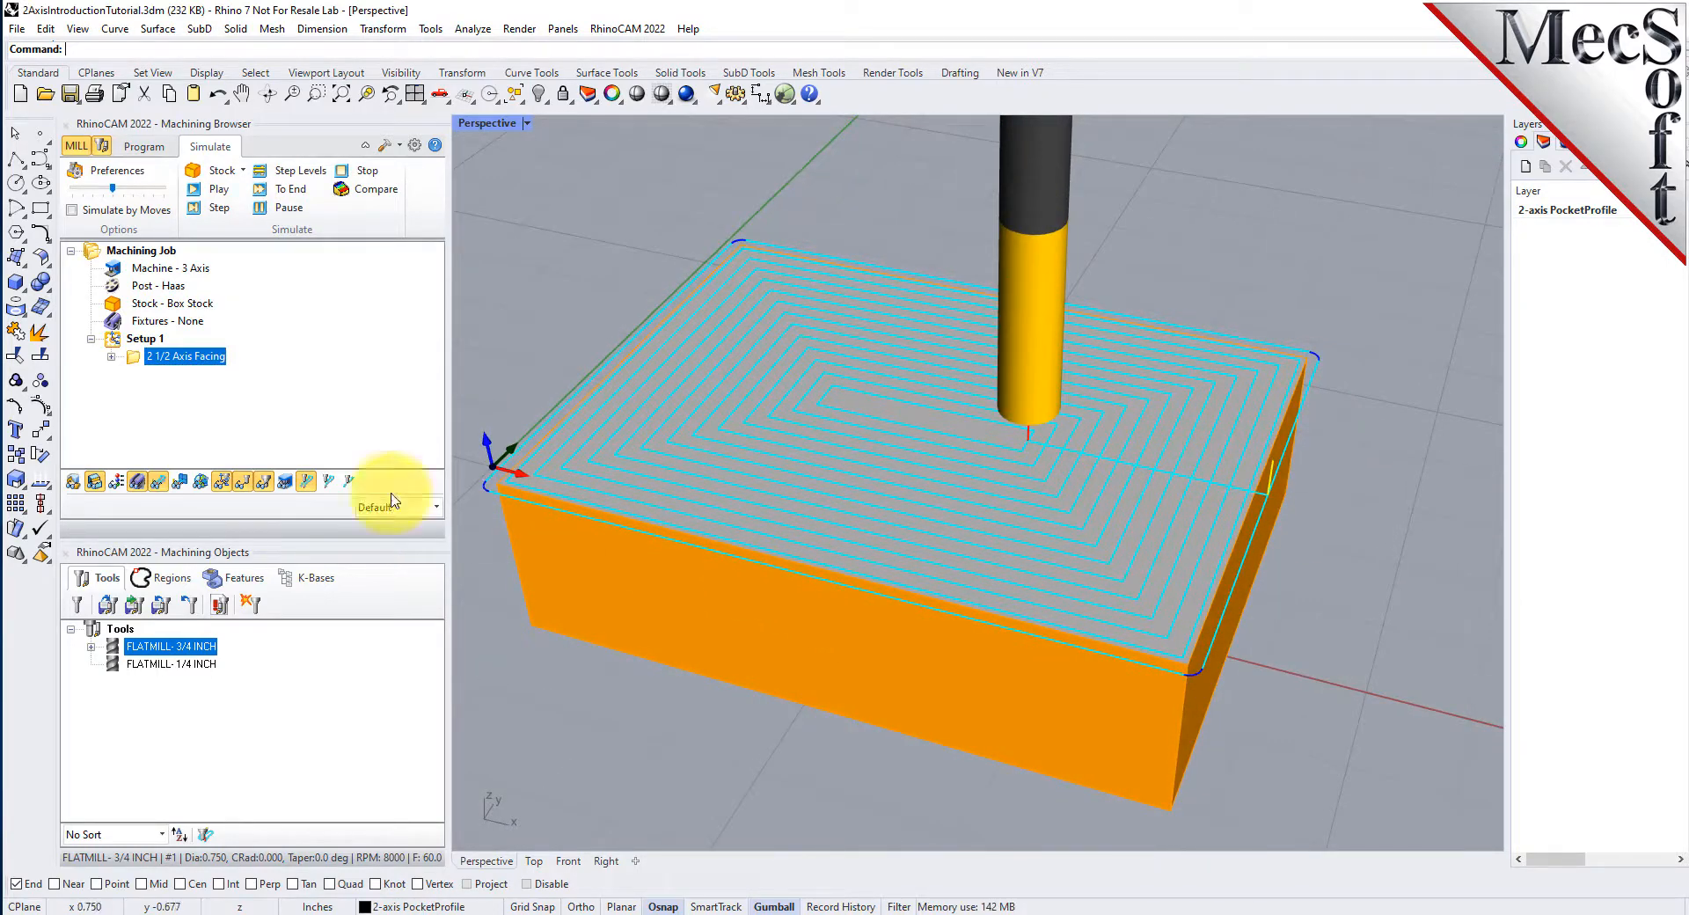
{"action": "left_click", "coordinate": [161, 486]}
{"action": "left_click", "coordinate": [162, 486]}
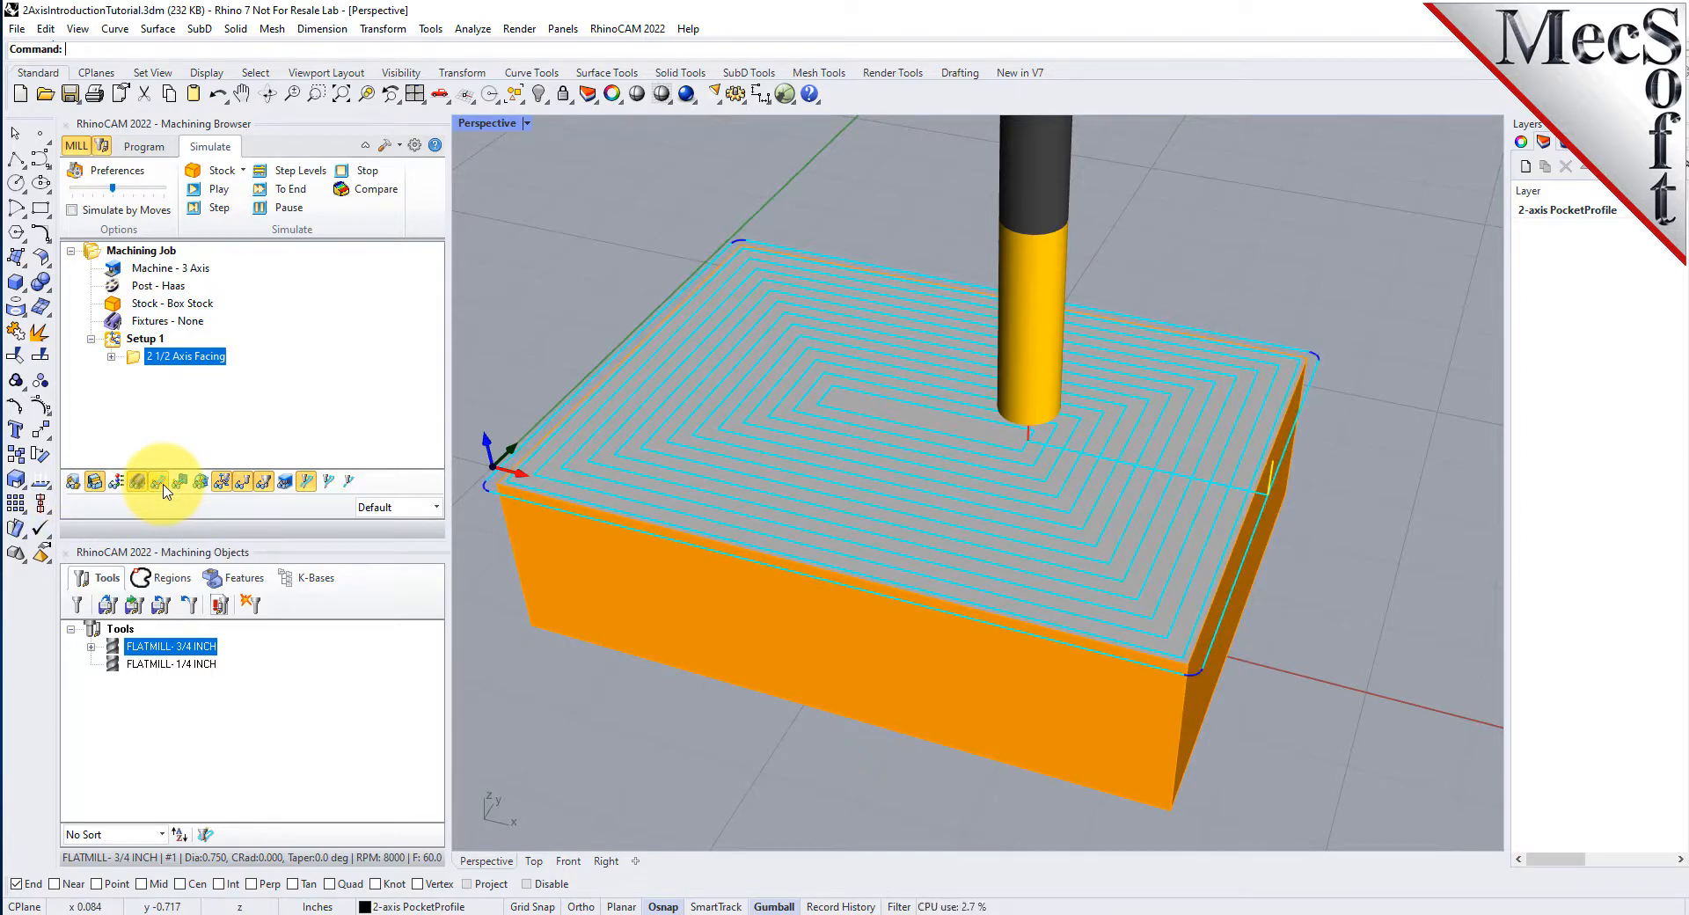
{"action": "left_click", "coordinate": [163, 485]}
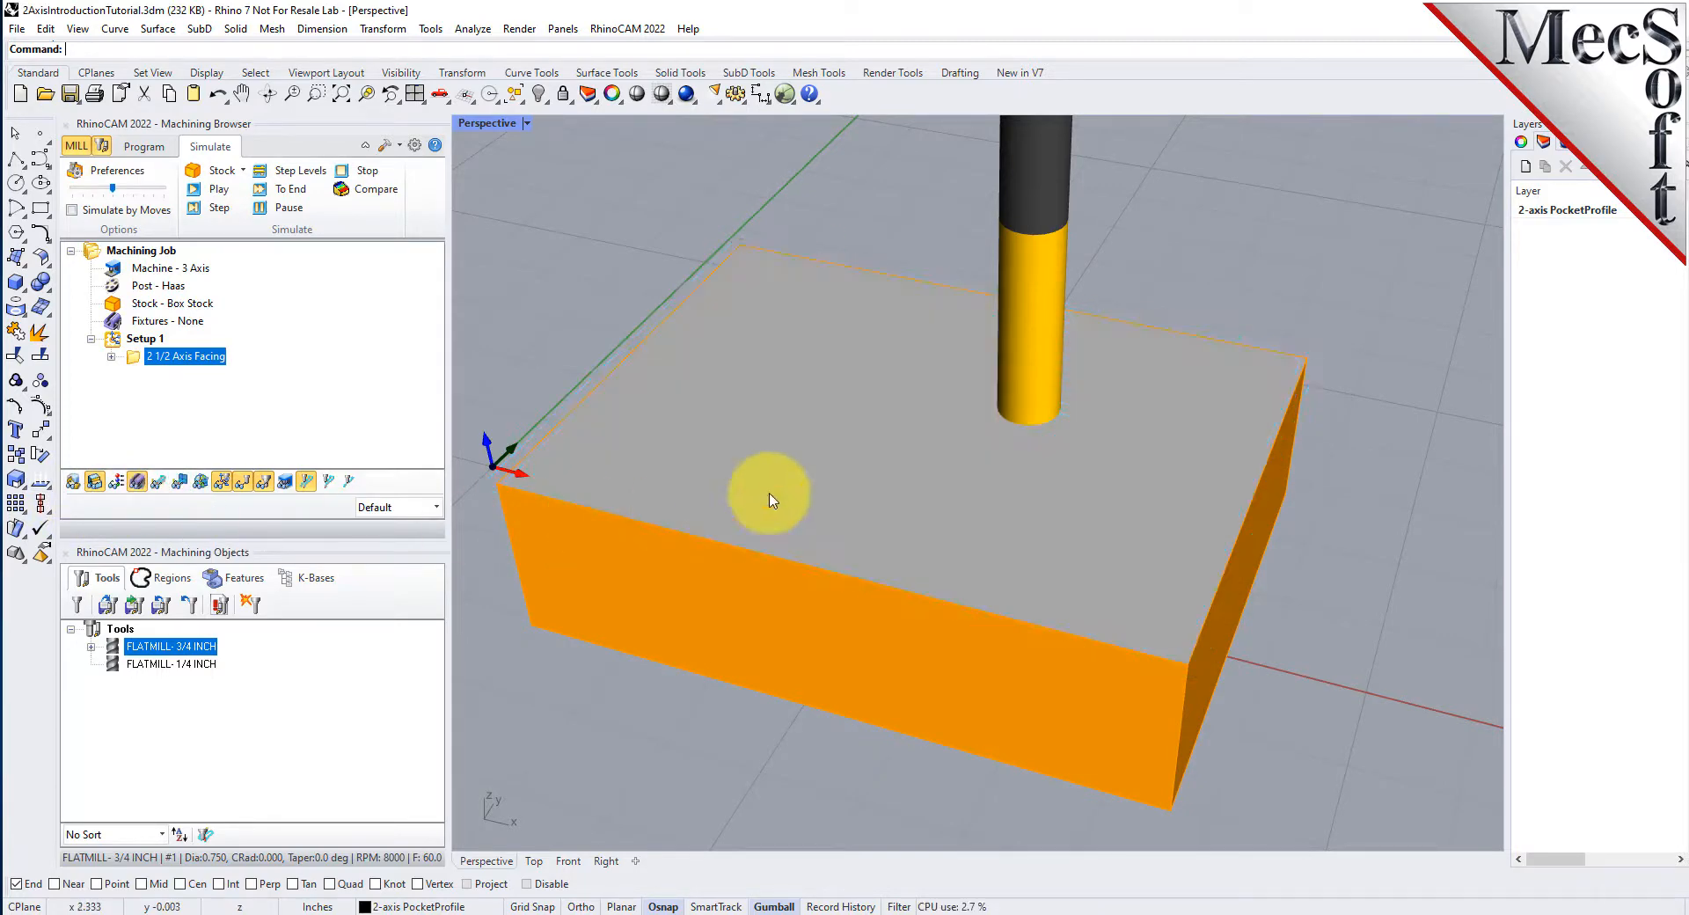
{"action": "right_click_drag", "start_coordinate": [769, 493], "coordinate": [875, 441]}
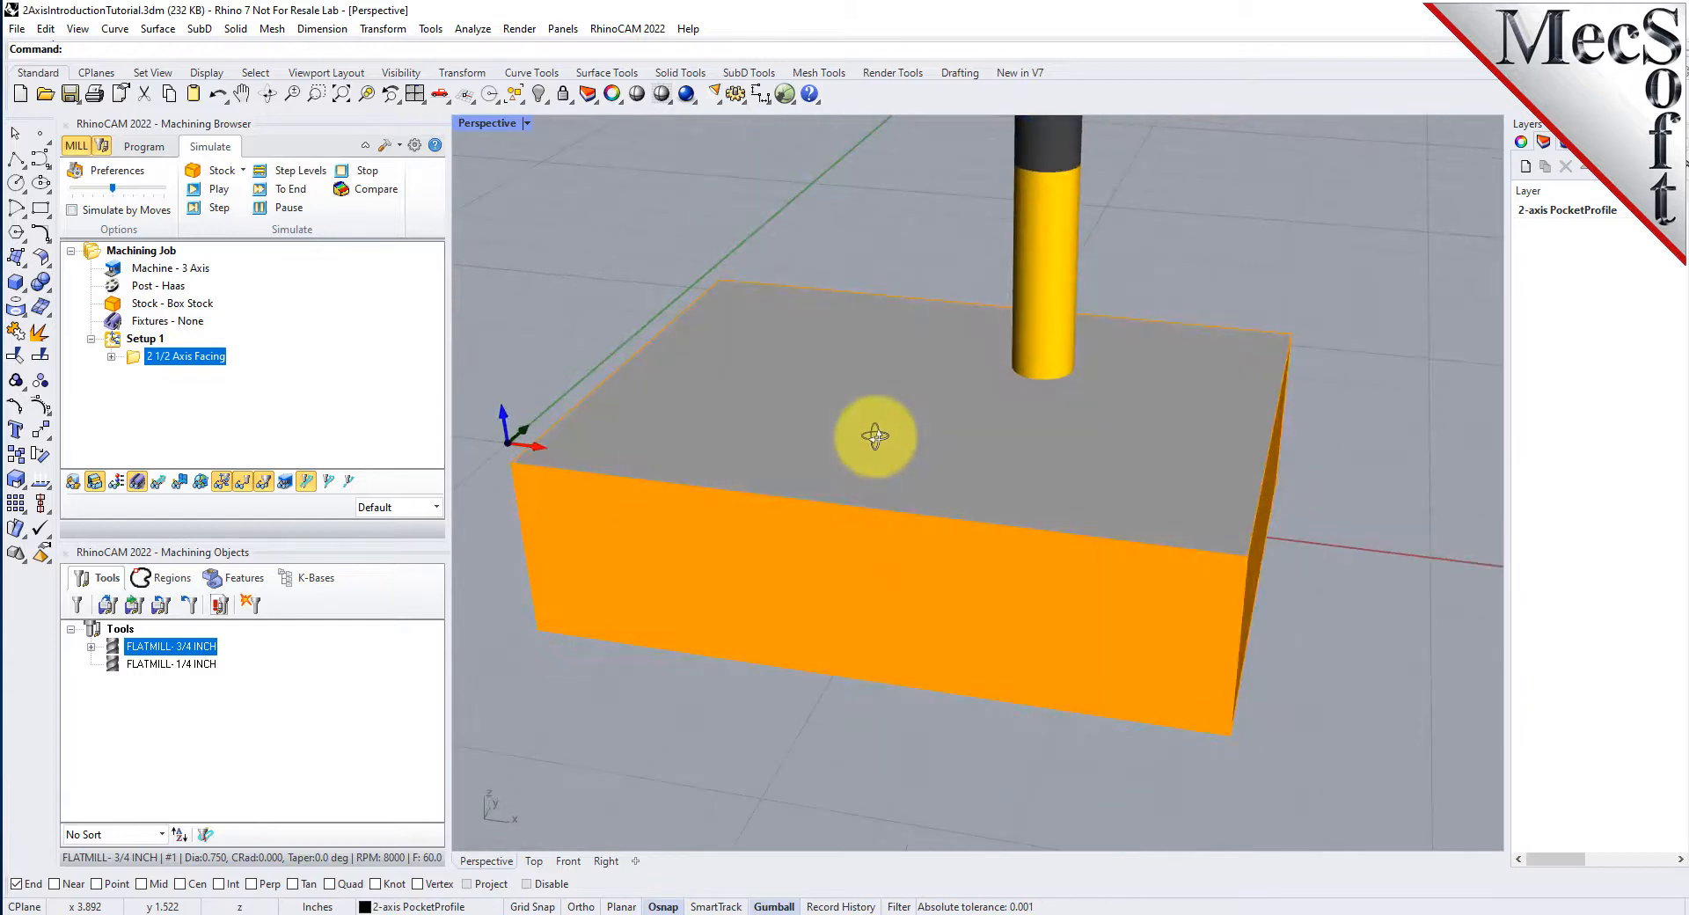
{"action": "scroll", "coordinate": [877, 493], "scroll_direction": "down", "scroll_amount": 4}
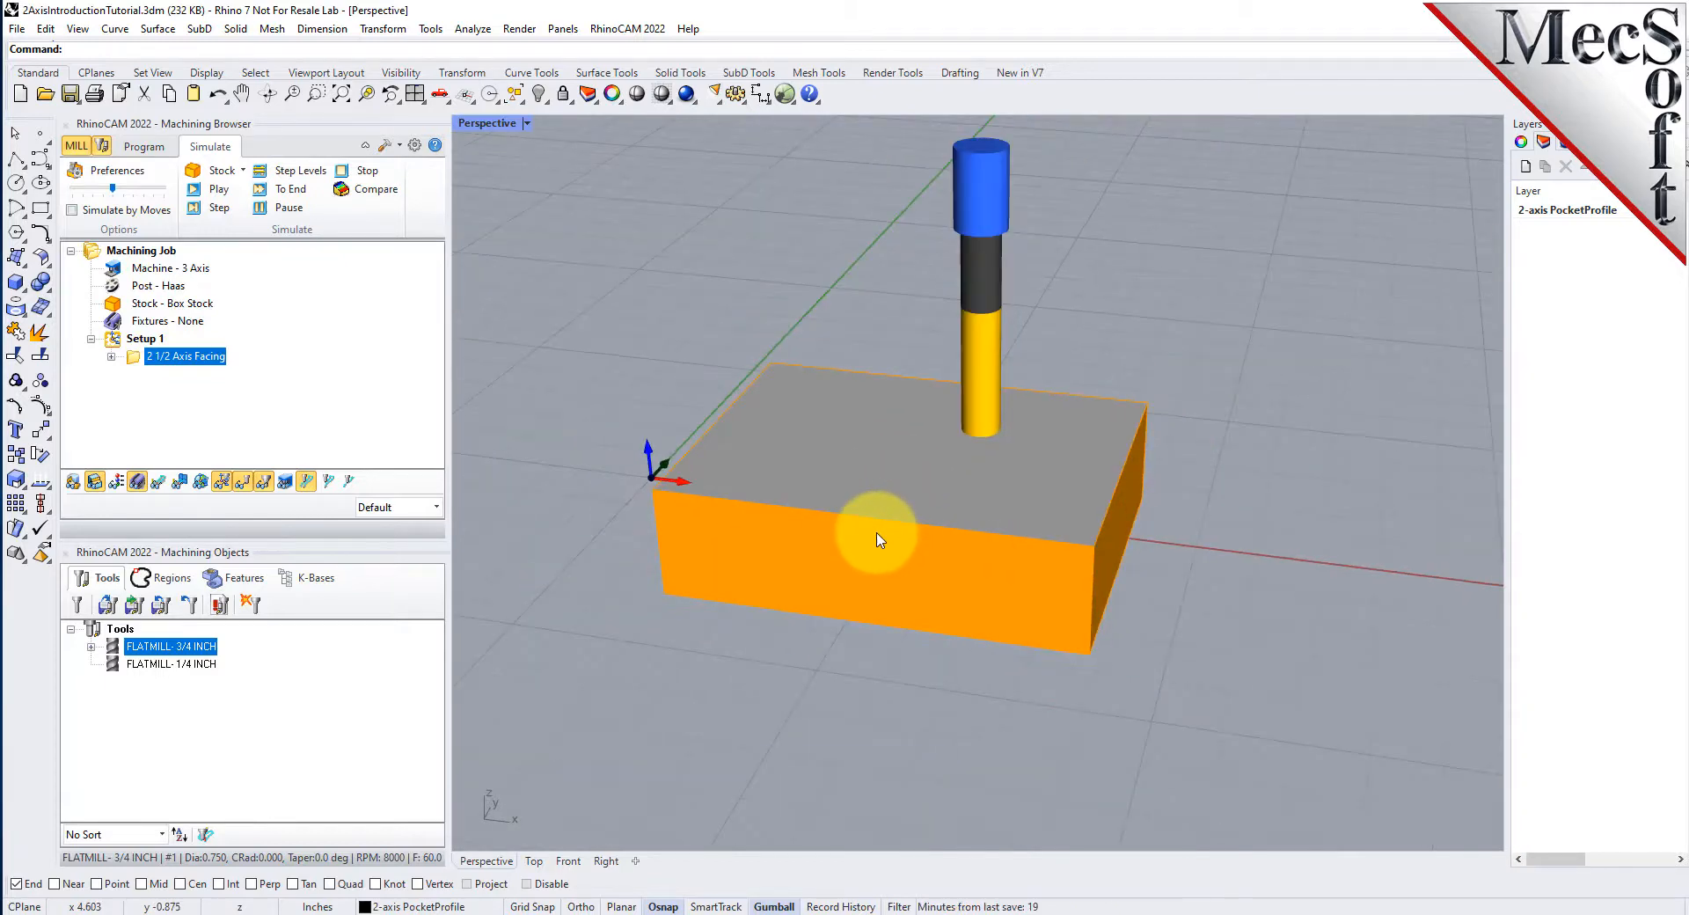
{"action": "scroll", "coordinate": [891, 453], "scroll_direction": "up", "scroll_amount": 3}
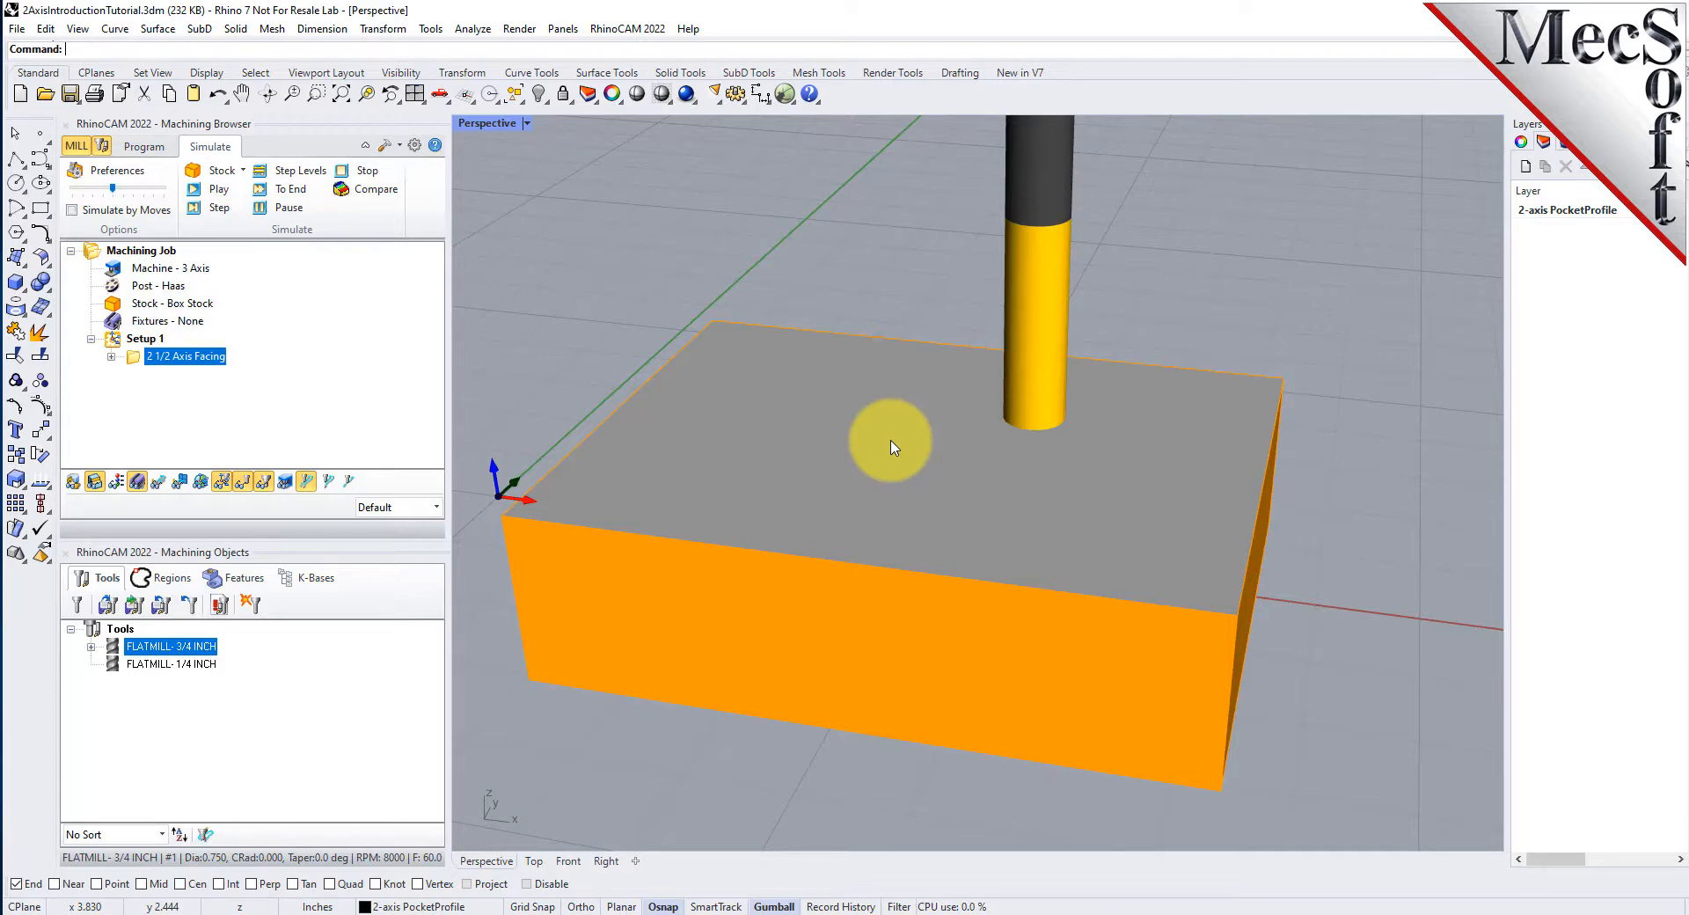
- Add a 2 1/2 Axis Pocketing operation and assign the predefined Flat Area Region 2 as its part region
{"action": "left_click", "coordinate": [163, 152]}
{"action": "left_click", "coordinate": [259, 189]}
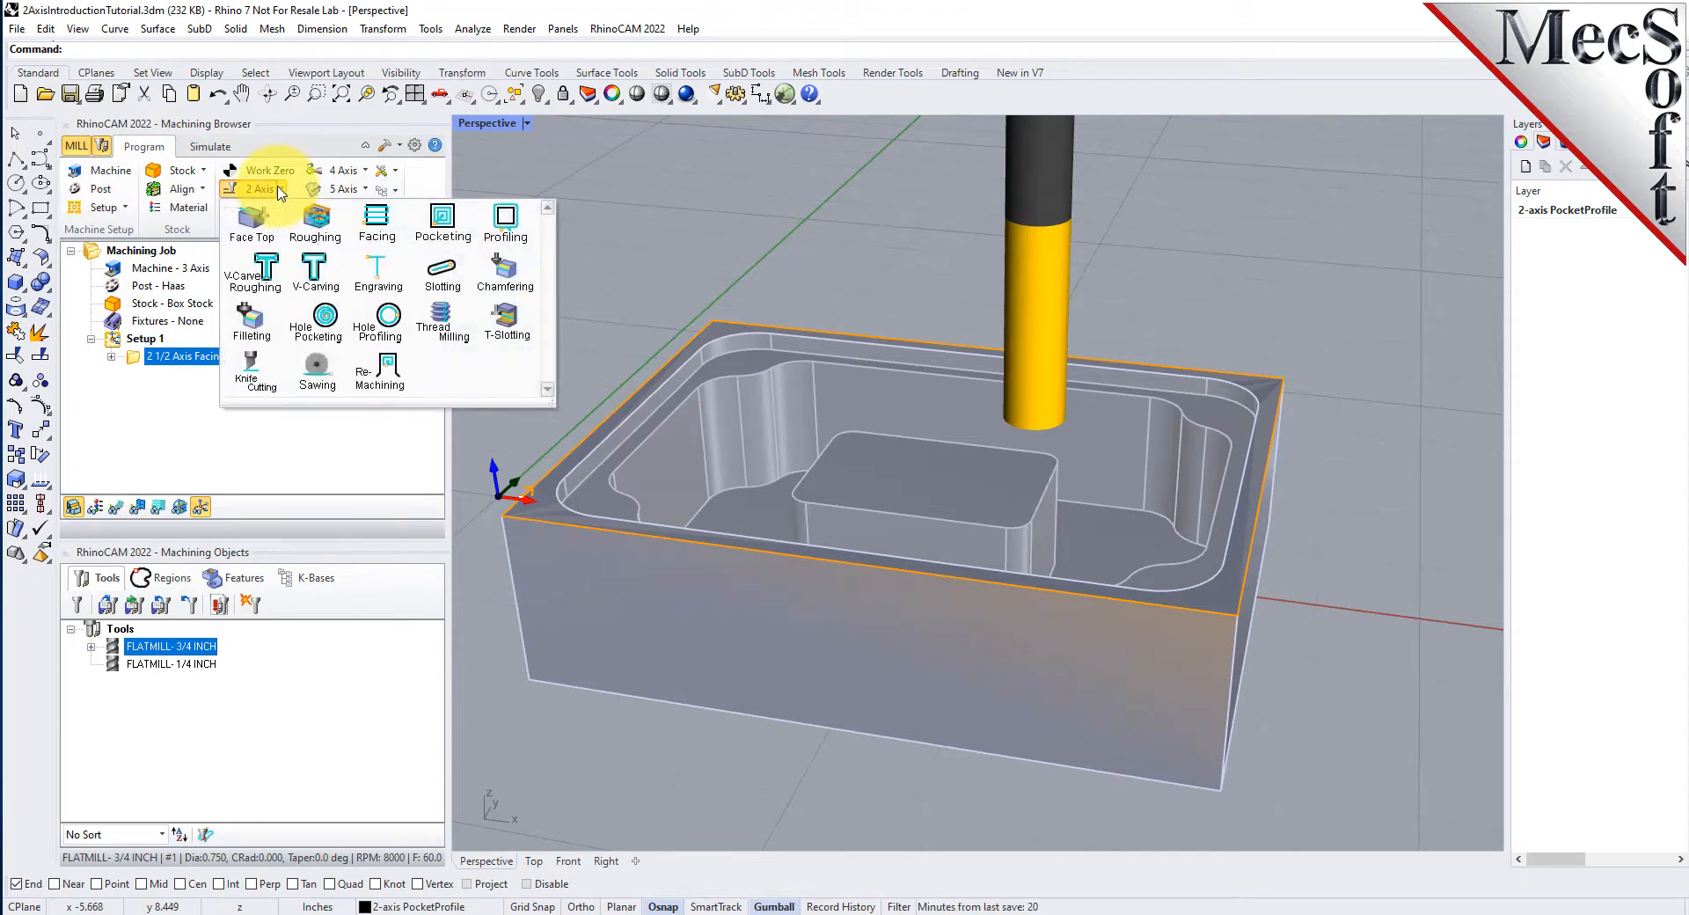
{"action": "left_click", "coordinate": [453, 238]}
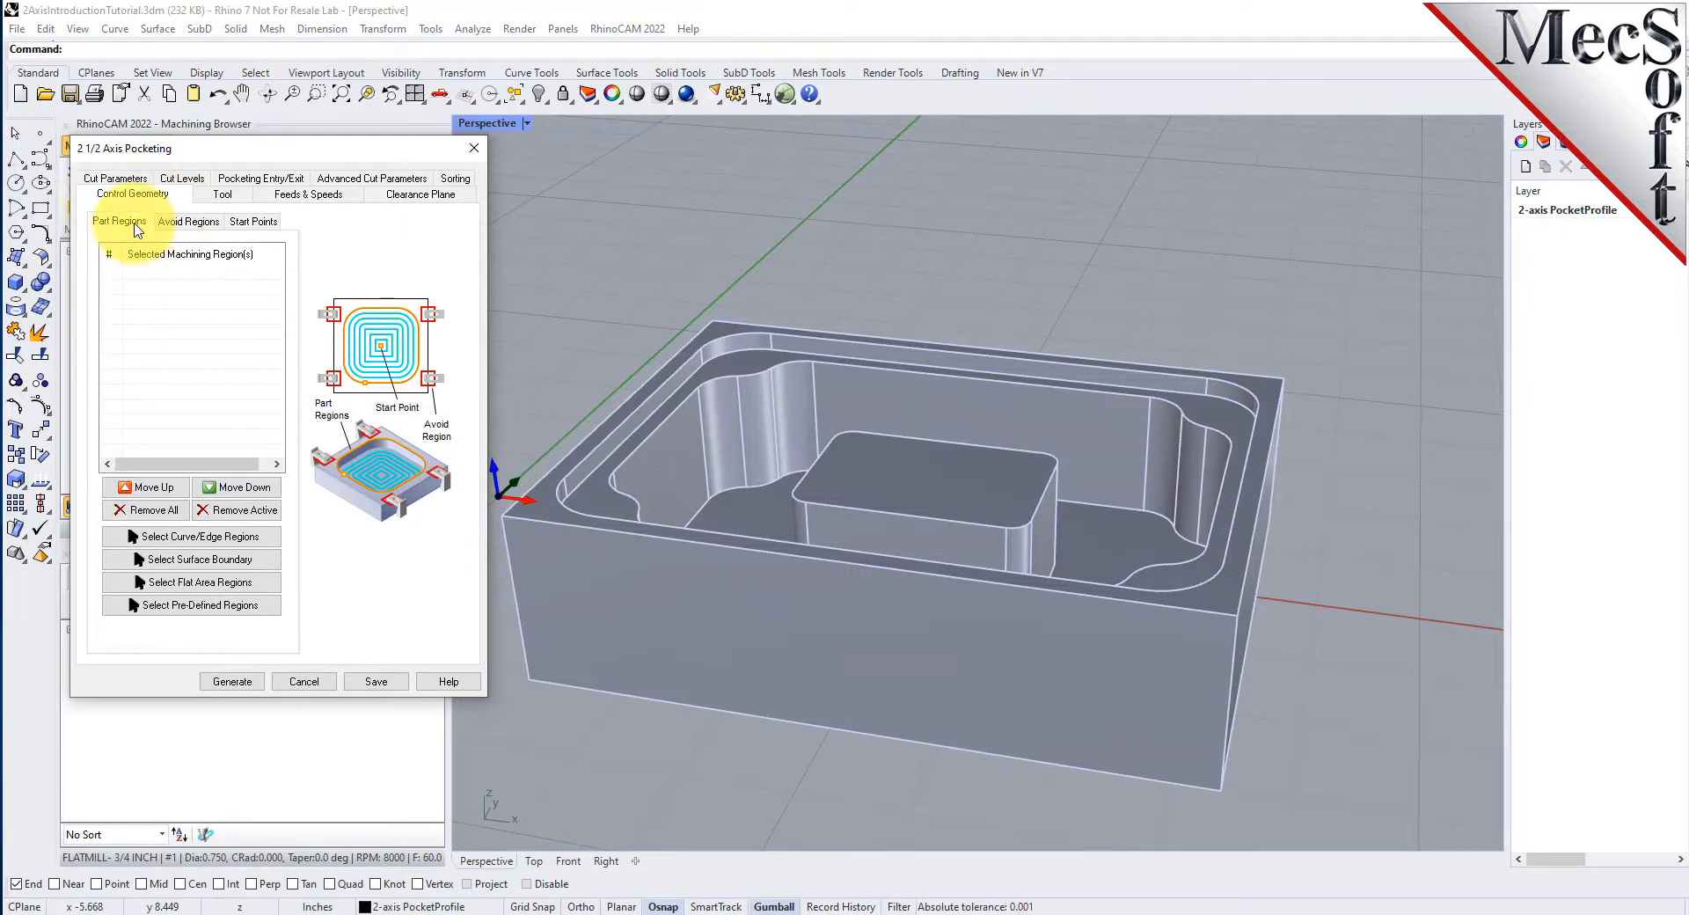
{"action": "left_click", "coordinate": [205, 607]}
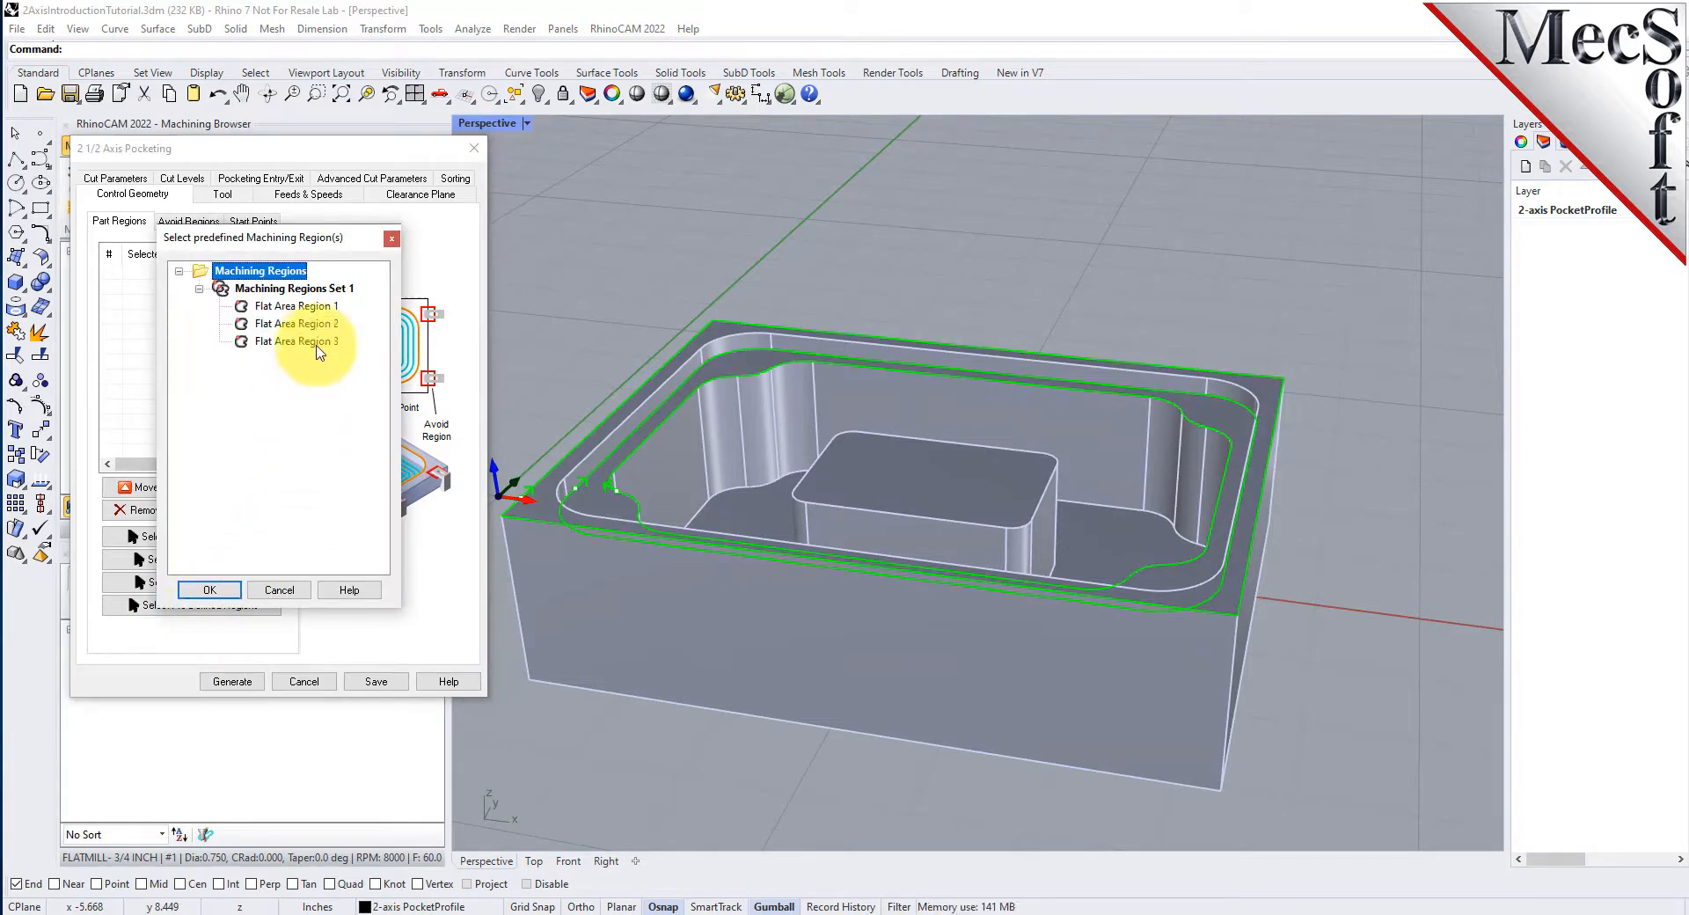
{"action": "left_click", "coordinate": [318, 325]}
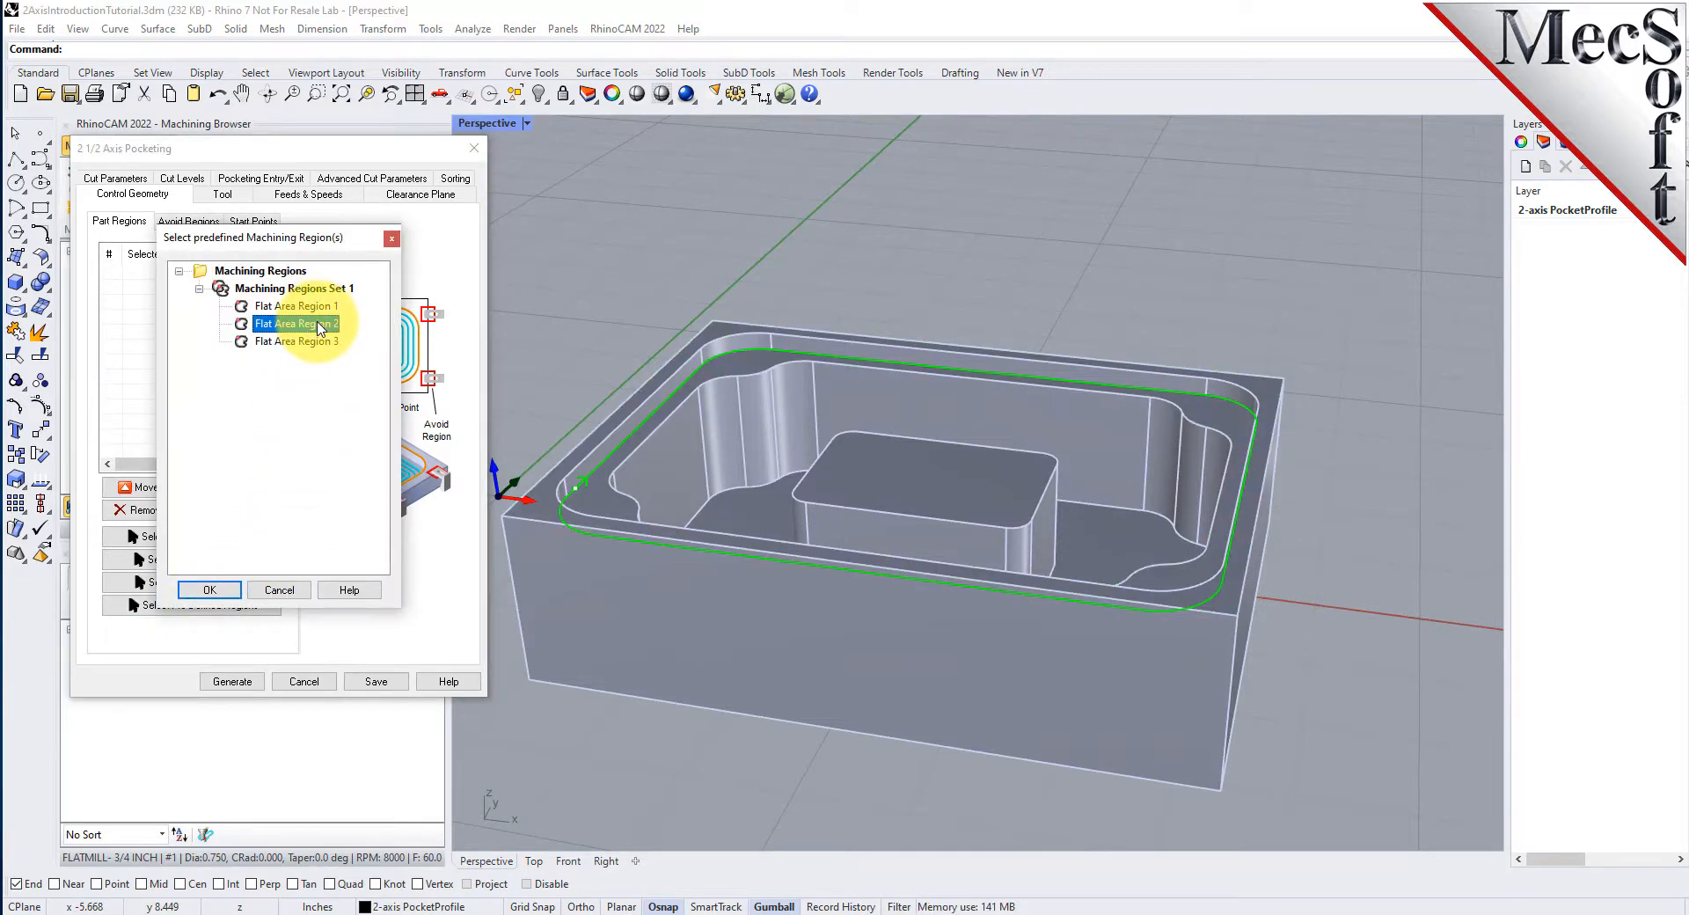
{"action": "left_click", "coordinate": [216, 590]}
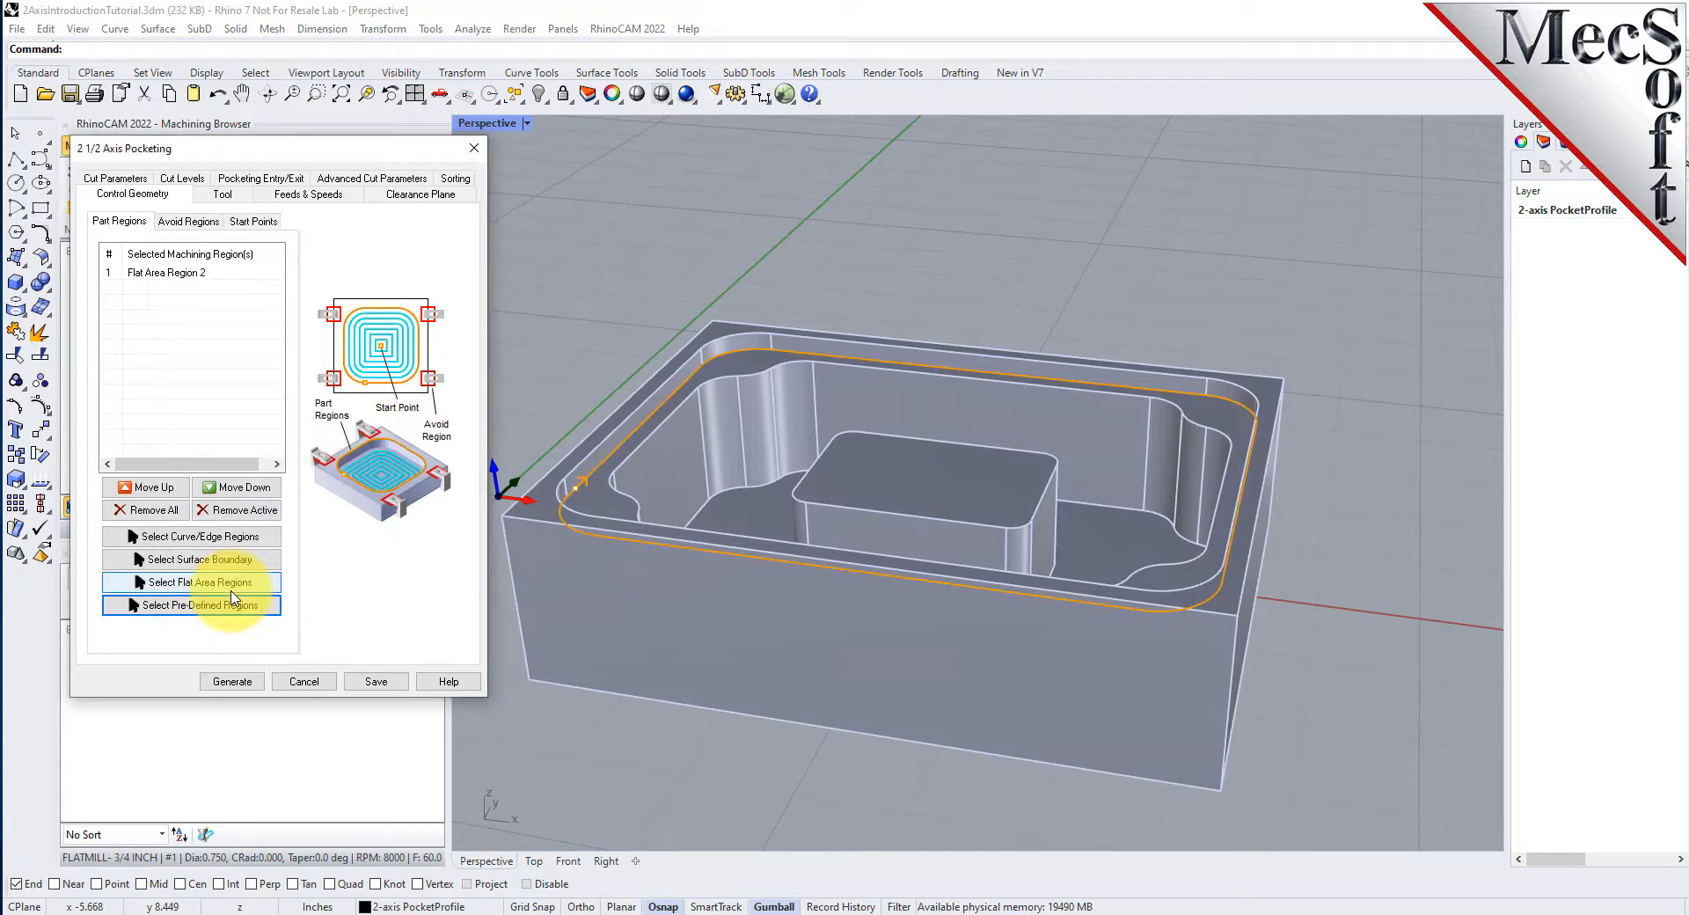
{"action": "left_click", "coordinate": [181, 273]}
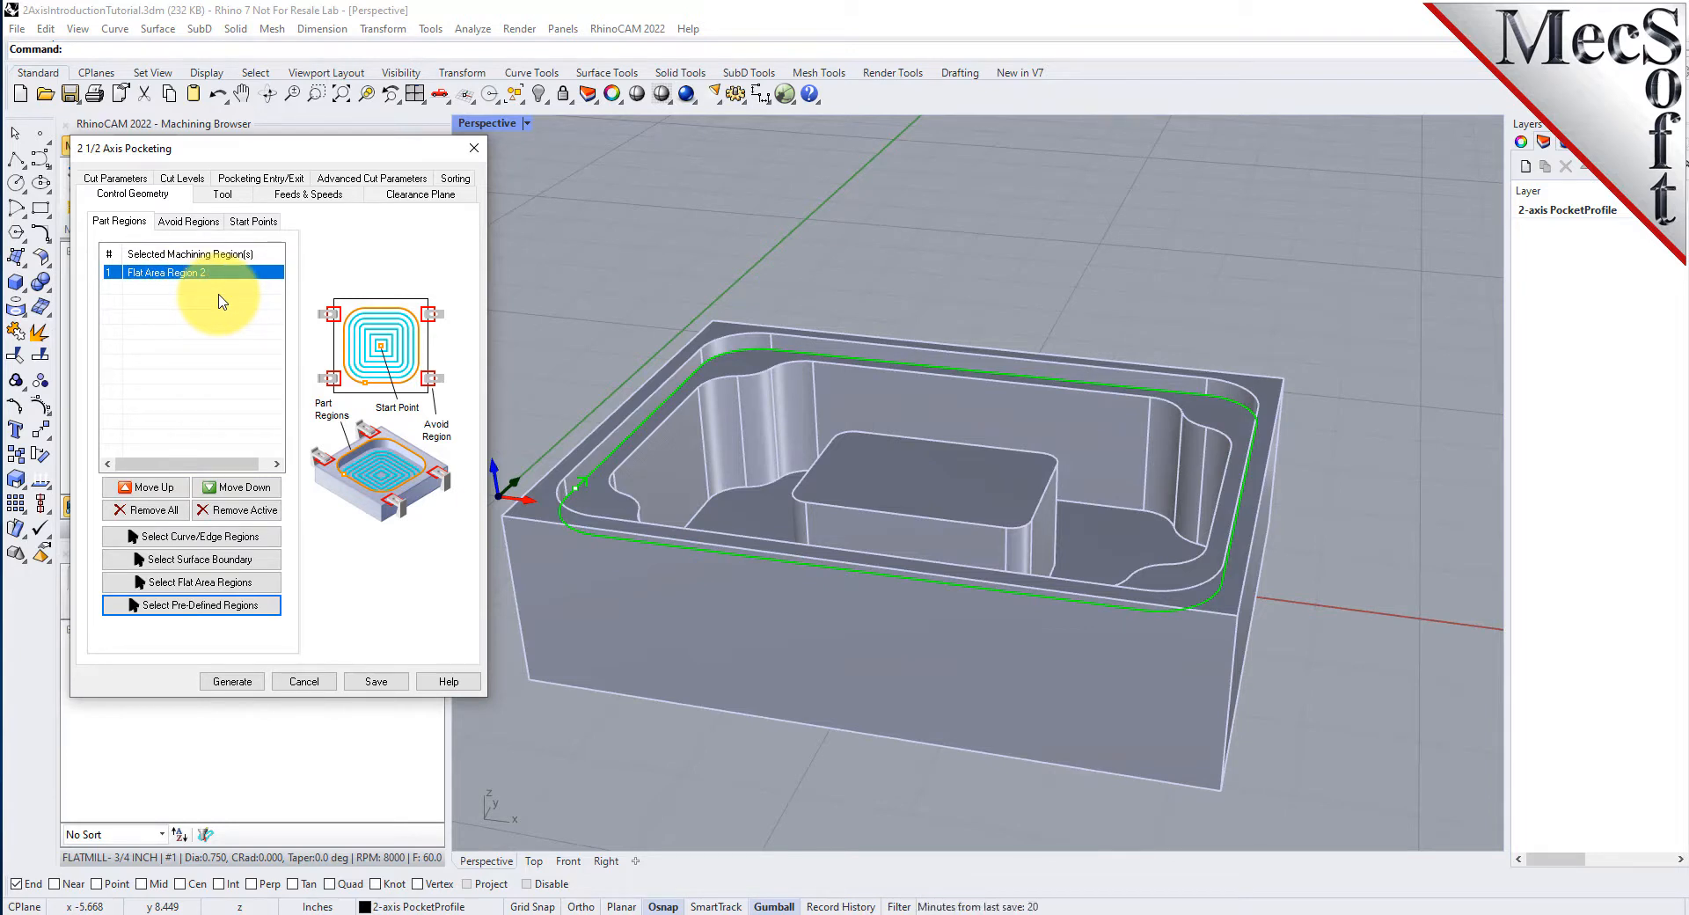
- Check the pocketing tool, and set the cut parameters to a tolerance of 0.001 and a stock of 0
{"action": "left_click", "coordinate": [229, 195]}
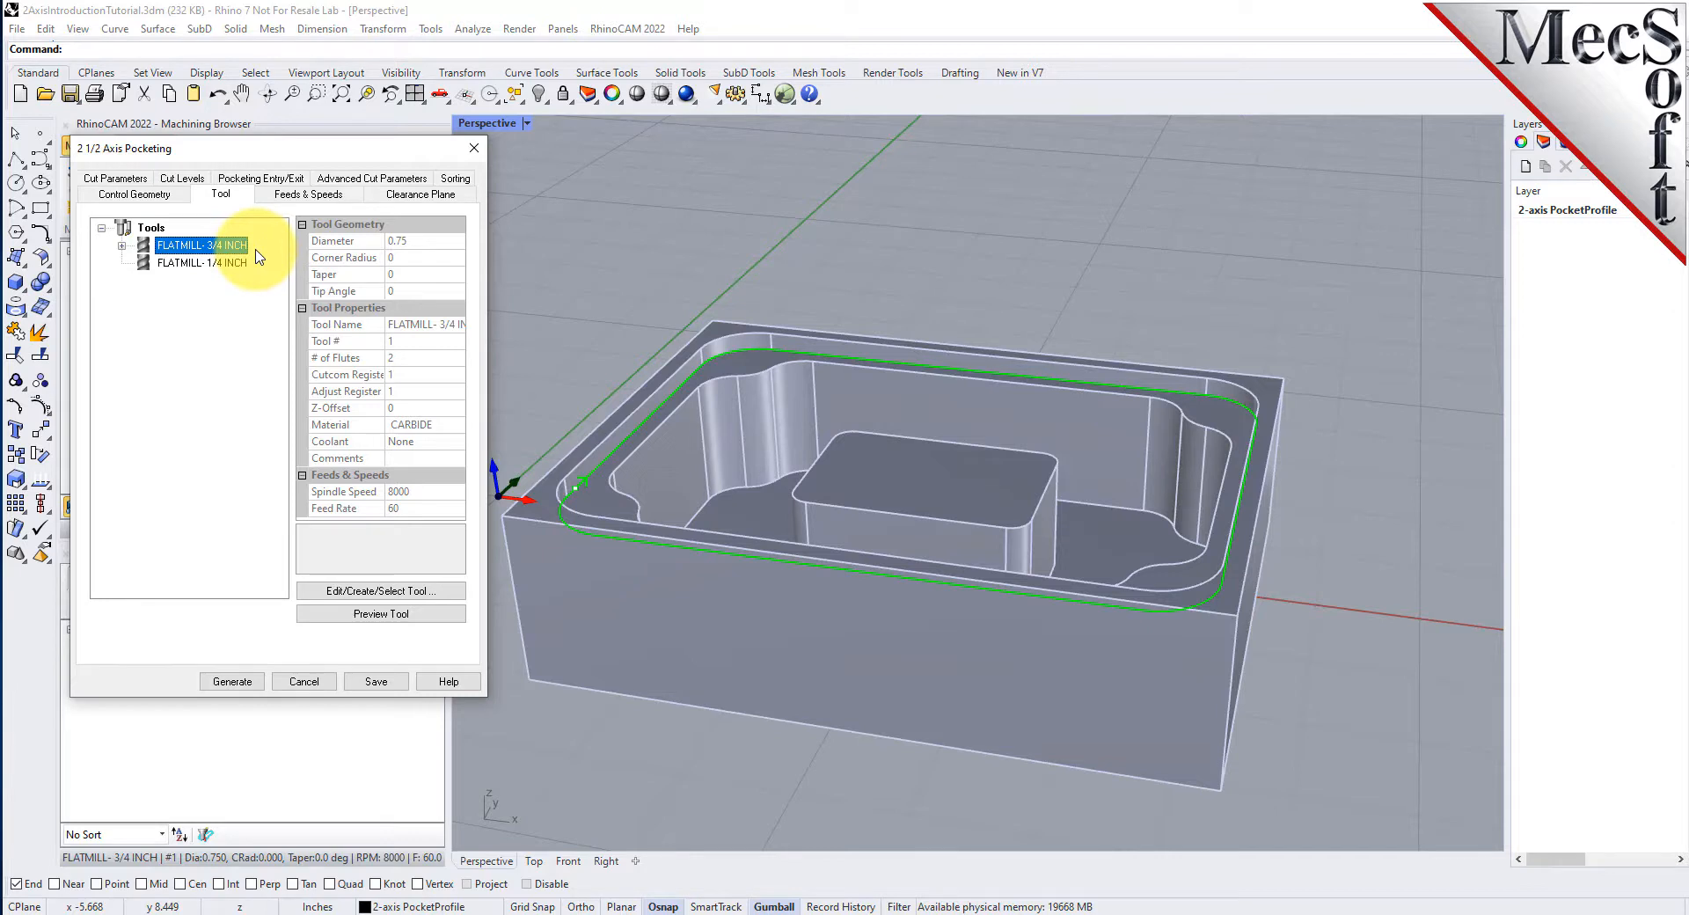
{"action": "left_click", "coordinate": [116, 178]}
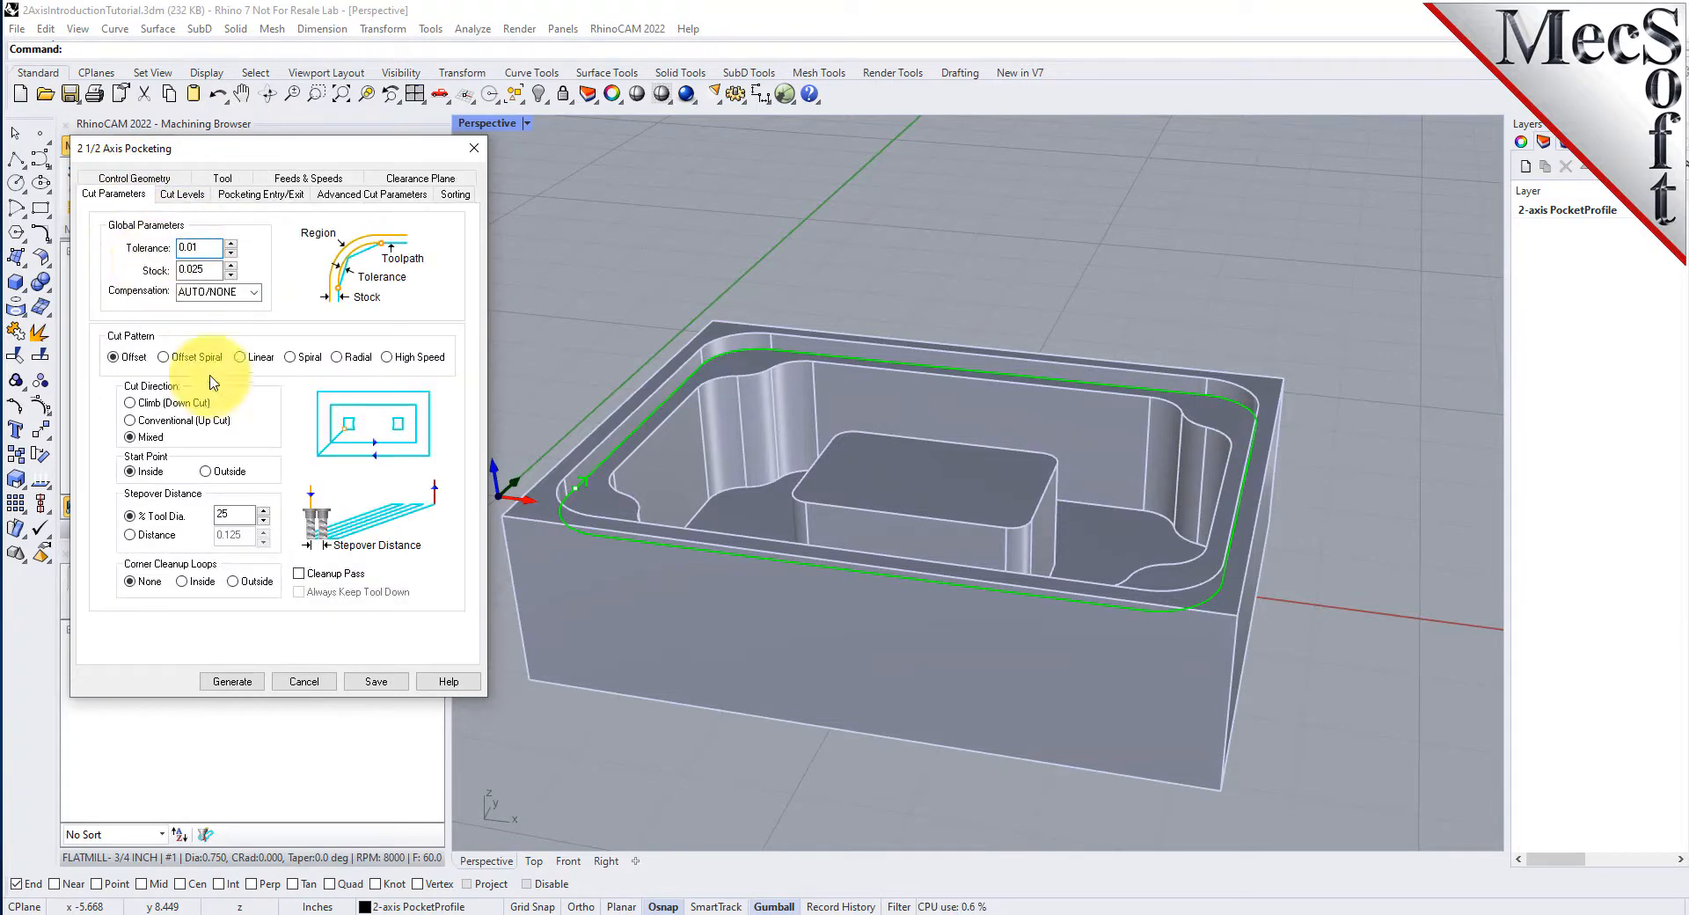
{"action": "left_click_drag", "start_coordinate": [202, 247], "coordinate": [155, 249]}
{"action": "type", "text": "0.001"}
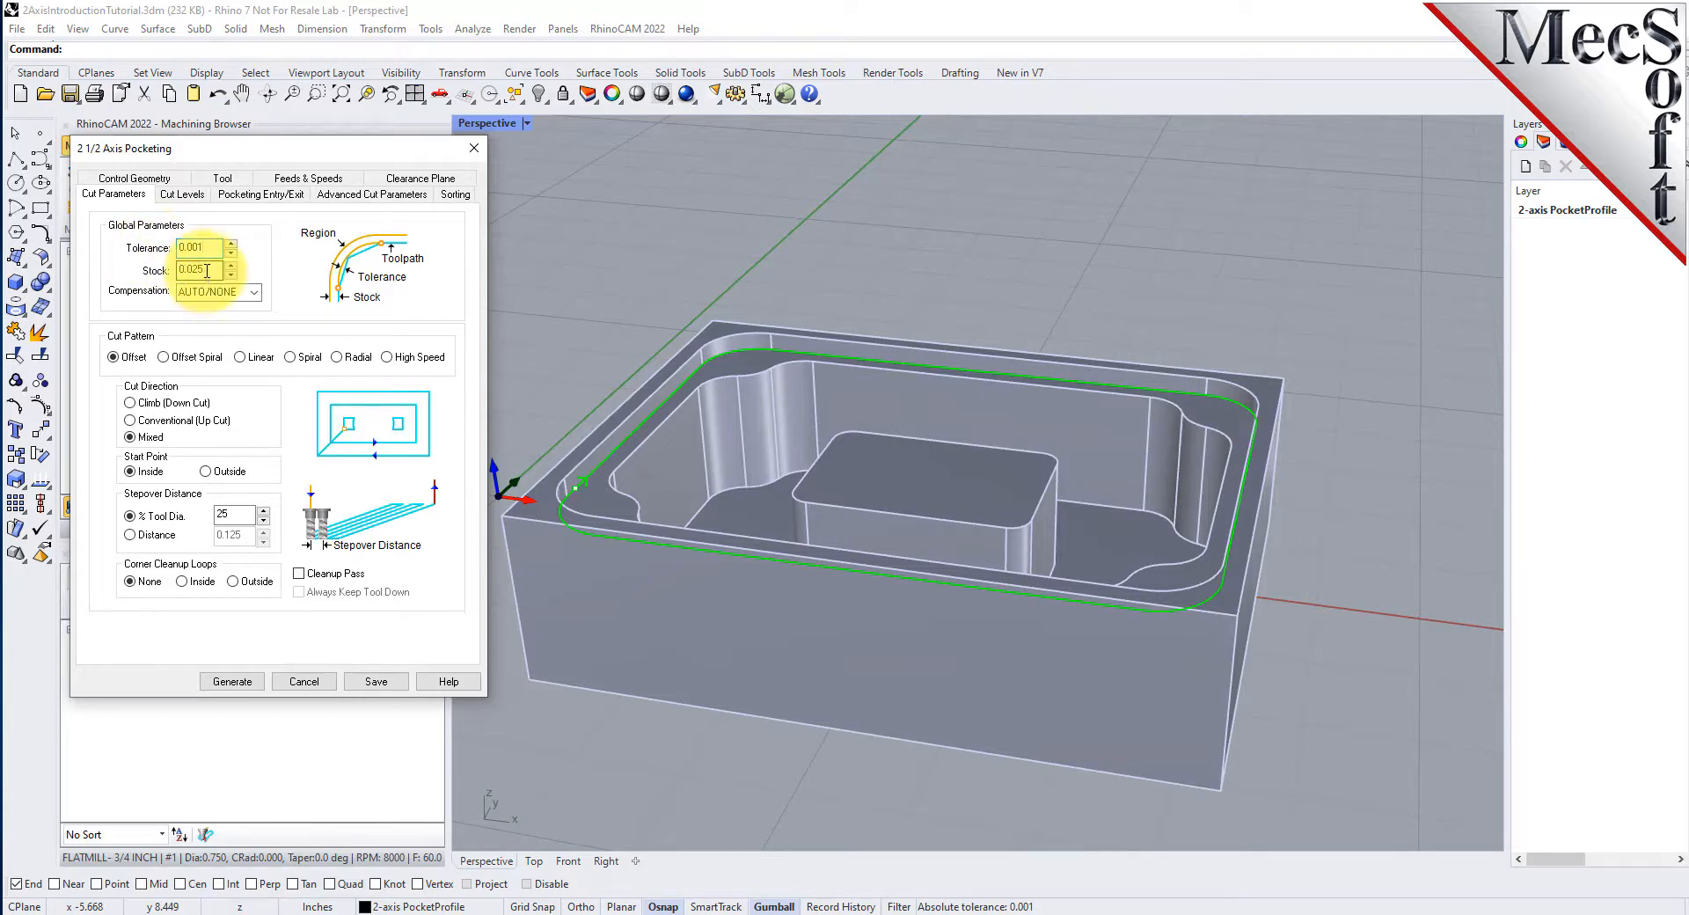
{"action": "left_click_drag", "start_coordinate": [212, 270], "coordinate": [173, 282]}
{"action": "type", "text": "0"}
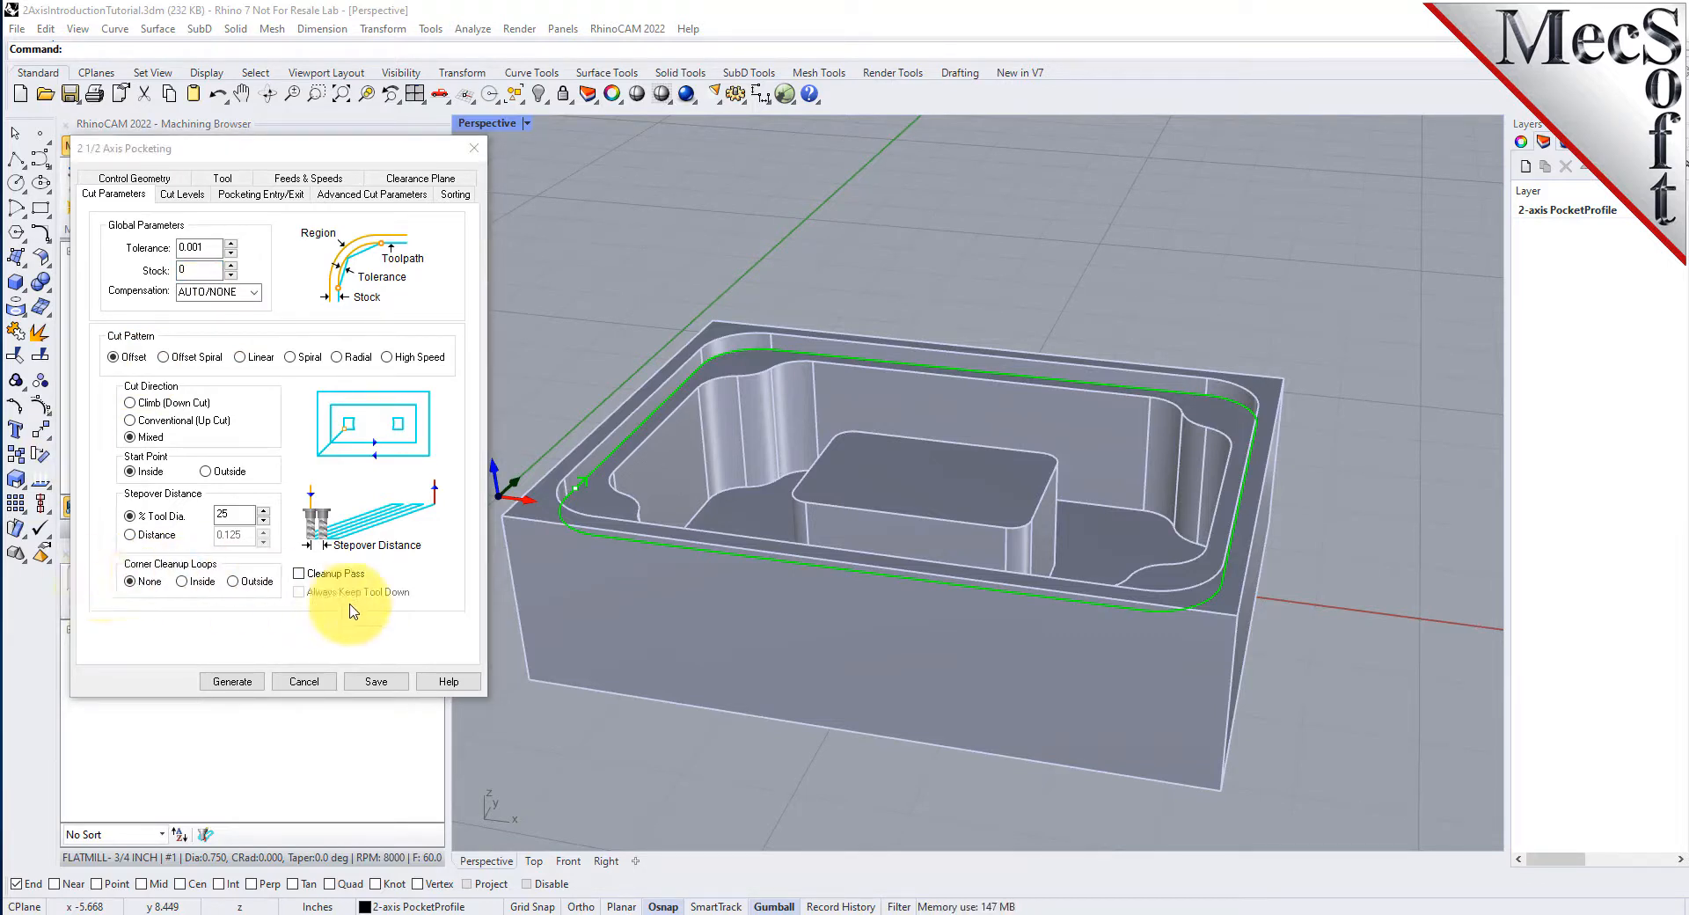
- Set the pocketing stepover to 50% of the tool diameter and enable the cleanup pass
{"action": "left_click", "coordinate": [132, 373]}
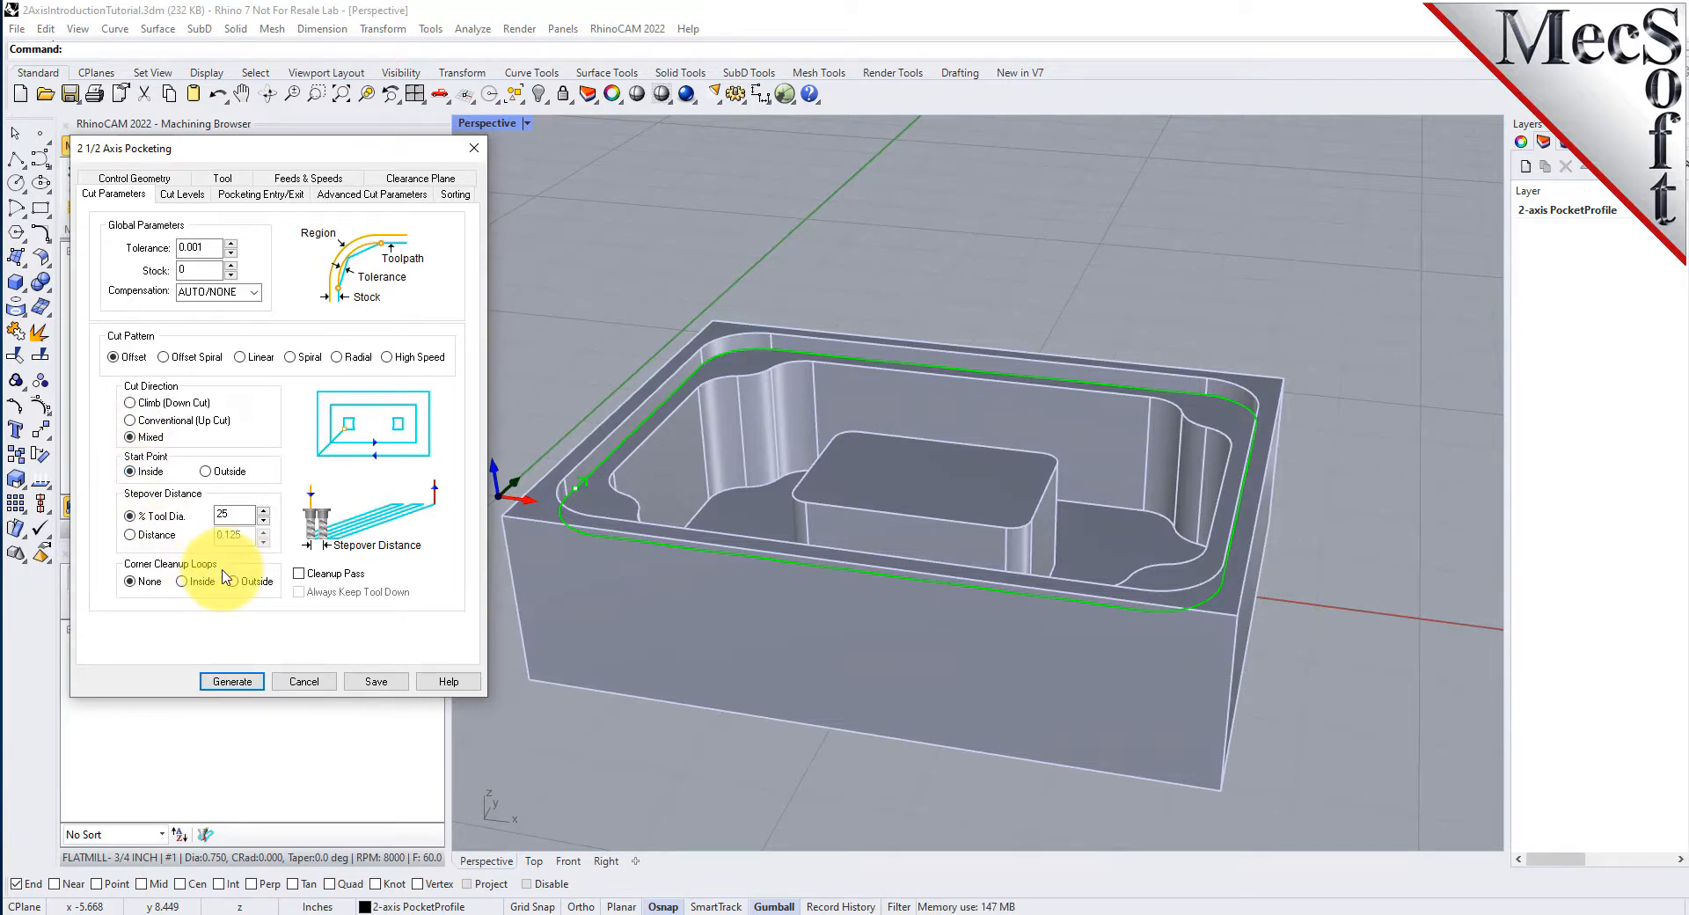
{"action": "left_click_drag", "start_coordinate": [228, 513], "coordinate": [169, 515]}
{"action": "type", "text": "5"}
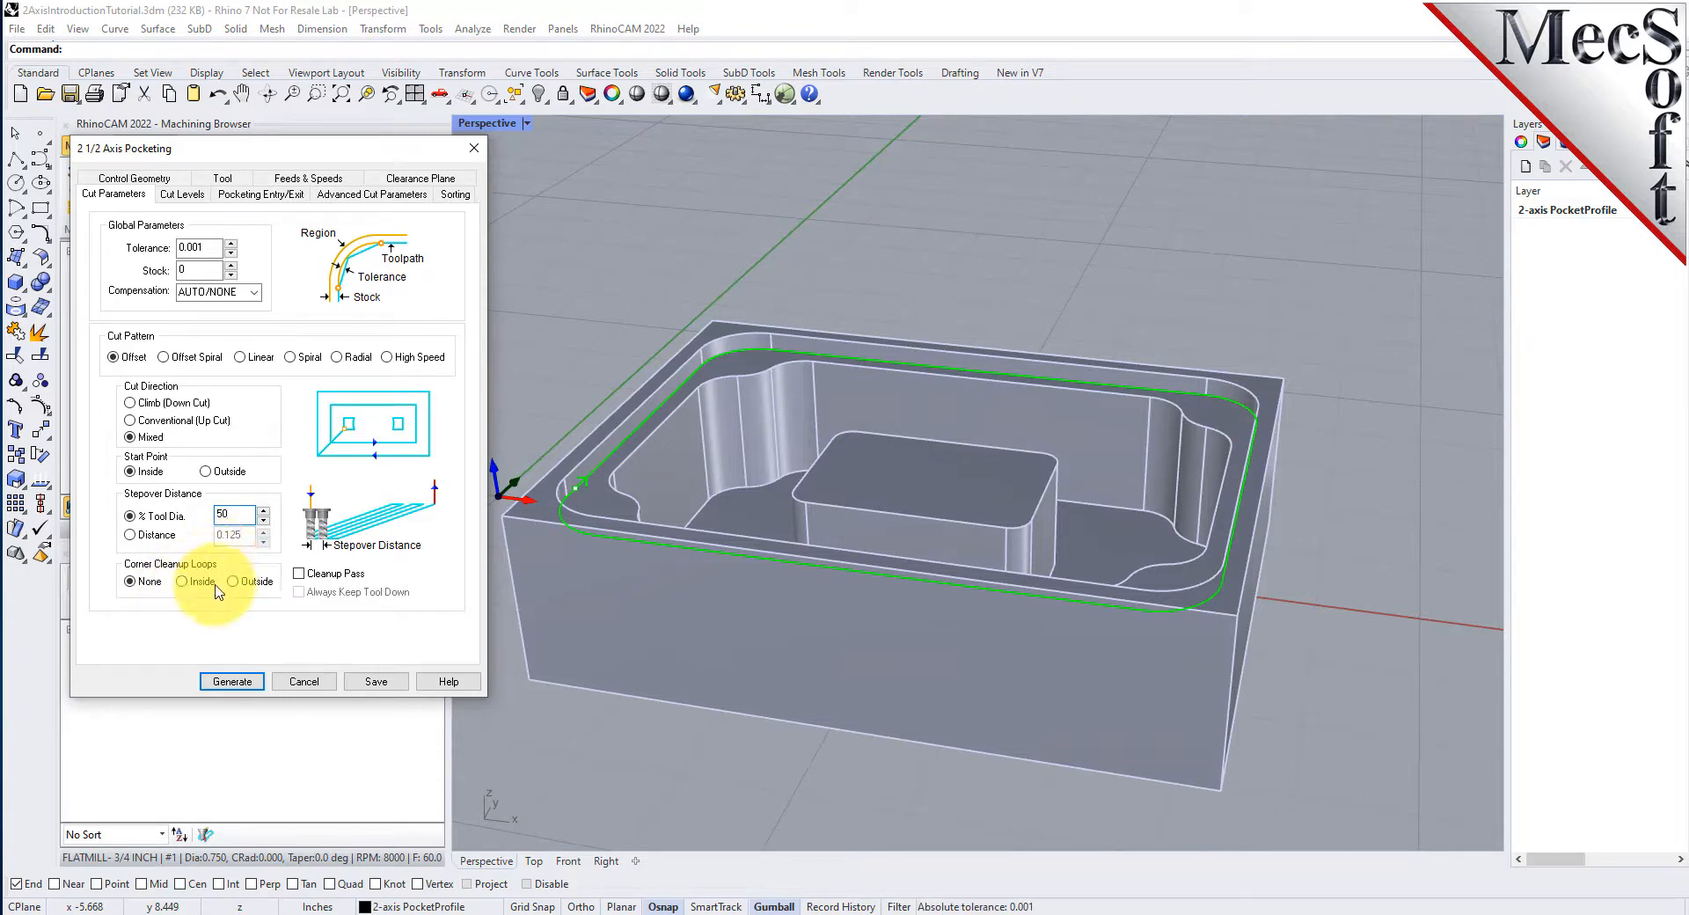
{"action": "left_click", "coordinate": [300, 574]}
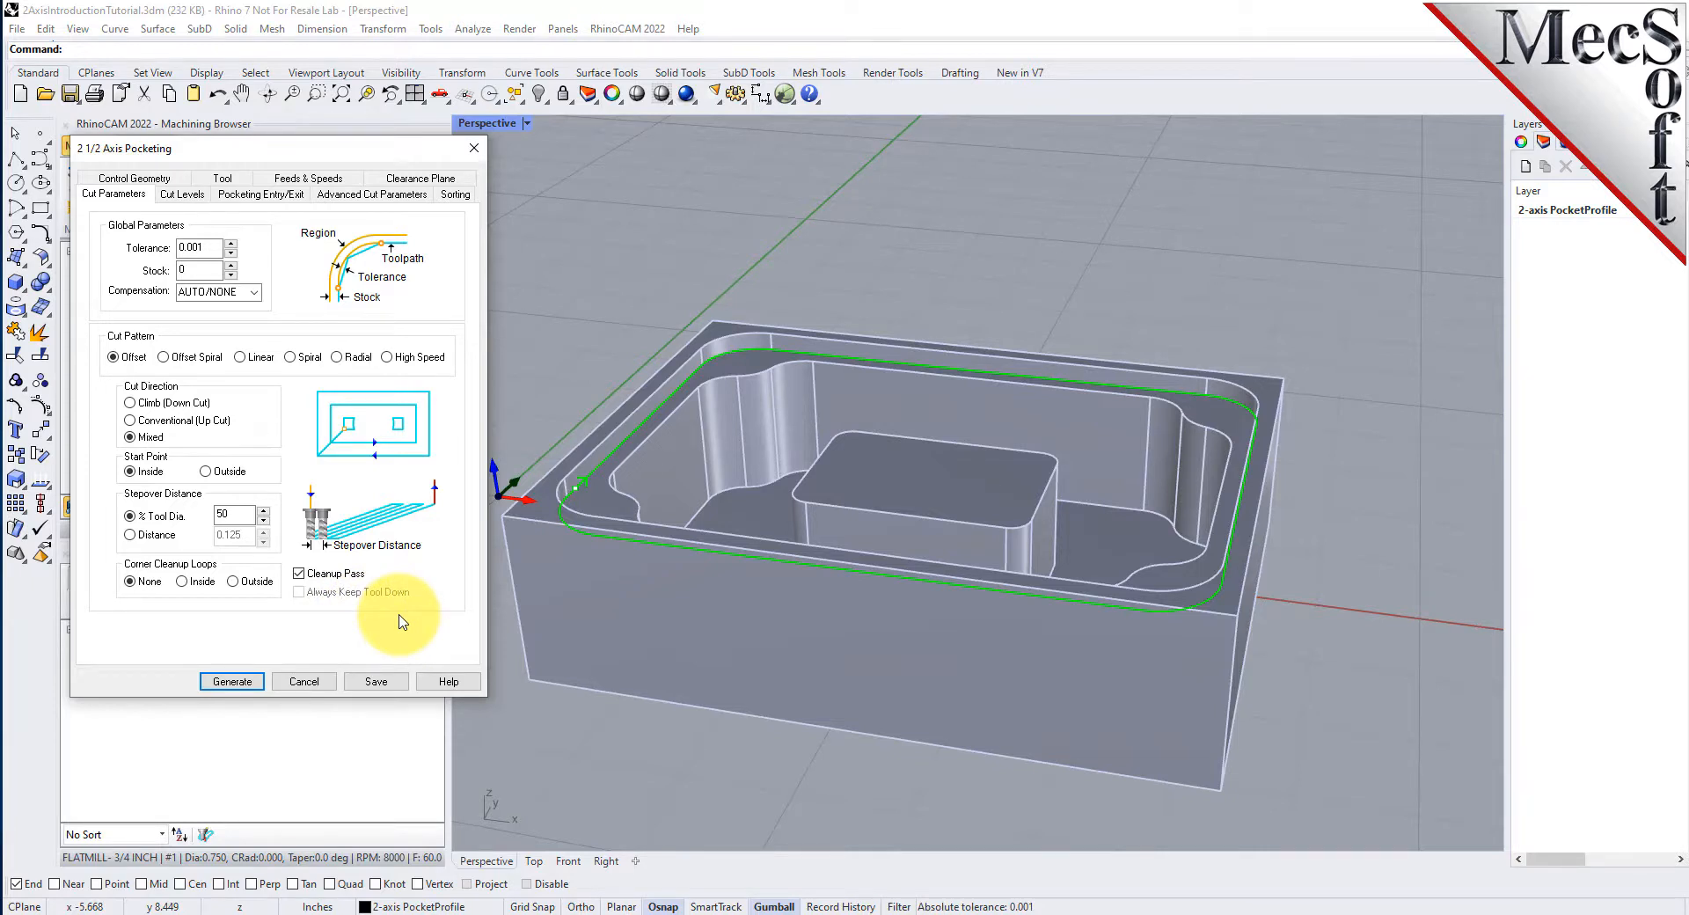
- Locate the cut geometry at the bottom with a total cut depth of 0.25 and generate the pocketing operation
{"action": "left_click", "coordinate": [182, 194]}
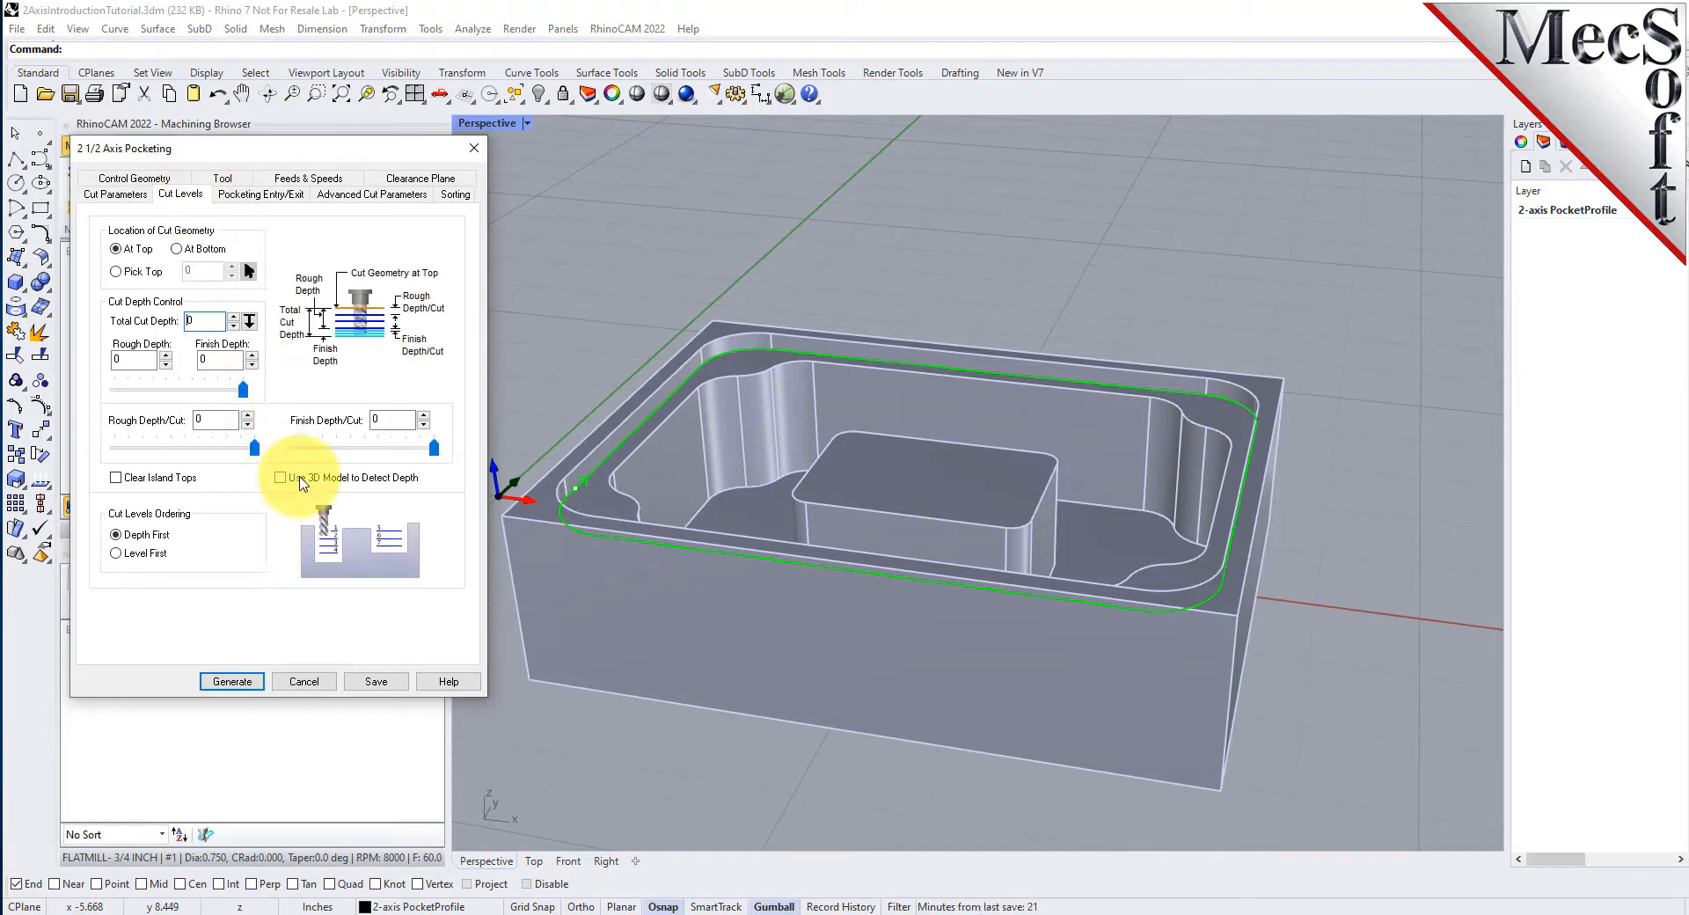
{"action": "left_click", "coordinate": [177, 250]}
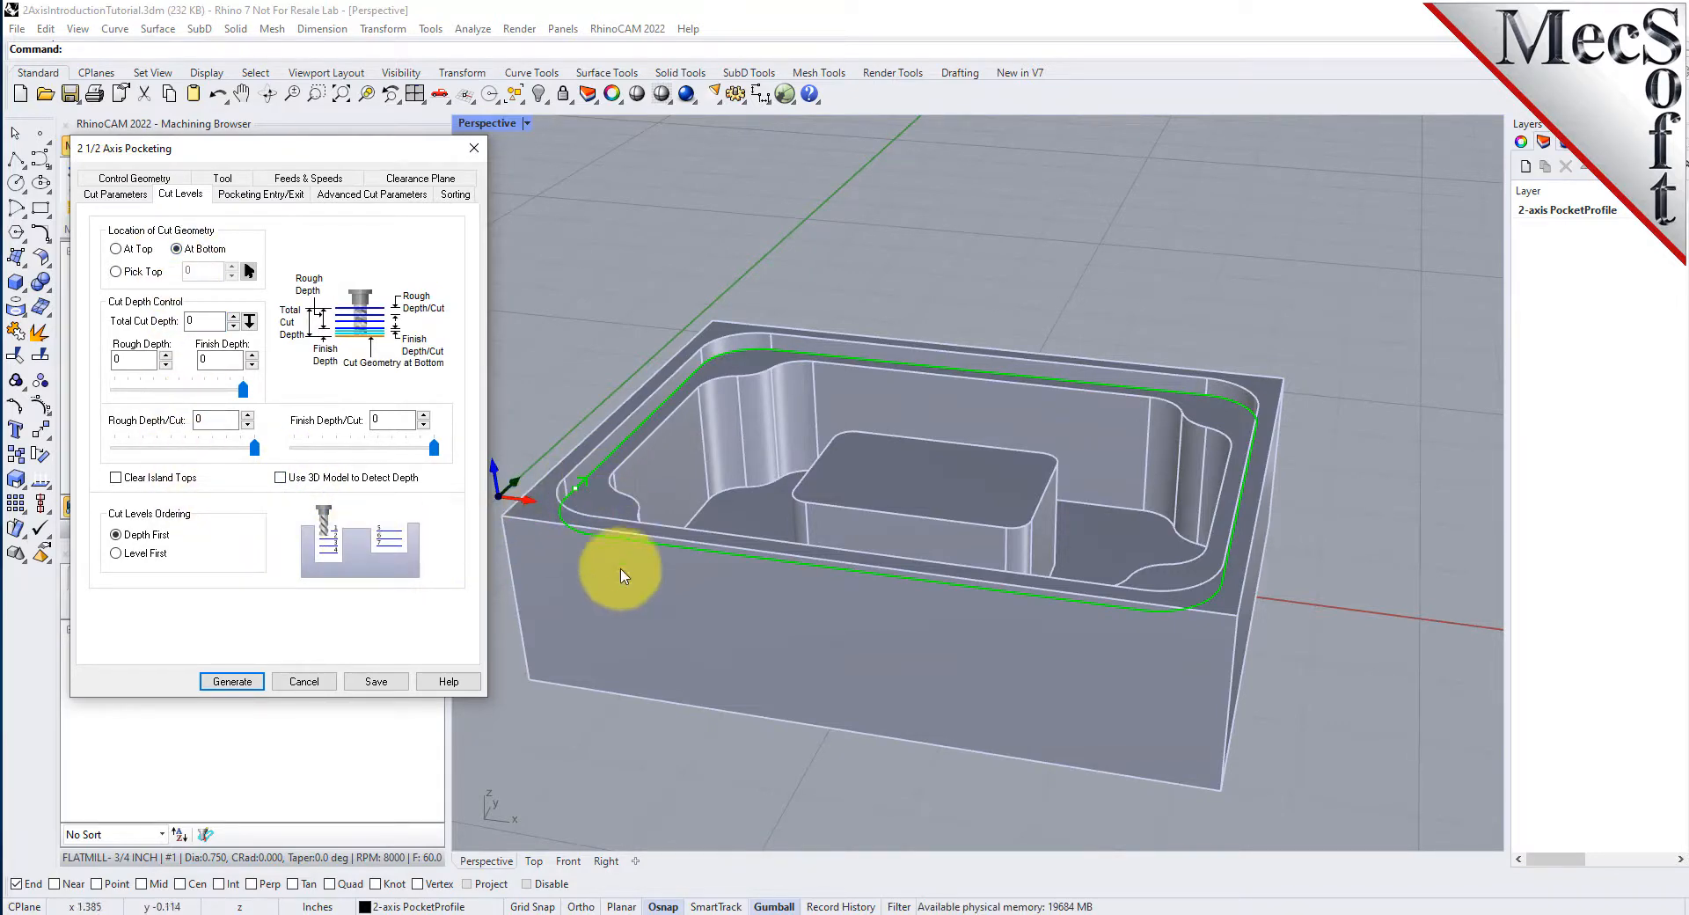
{"action": "right_click_drag", "start_coordinate": [621, 575], "coordinate": [622, 615]}
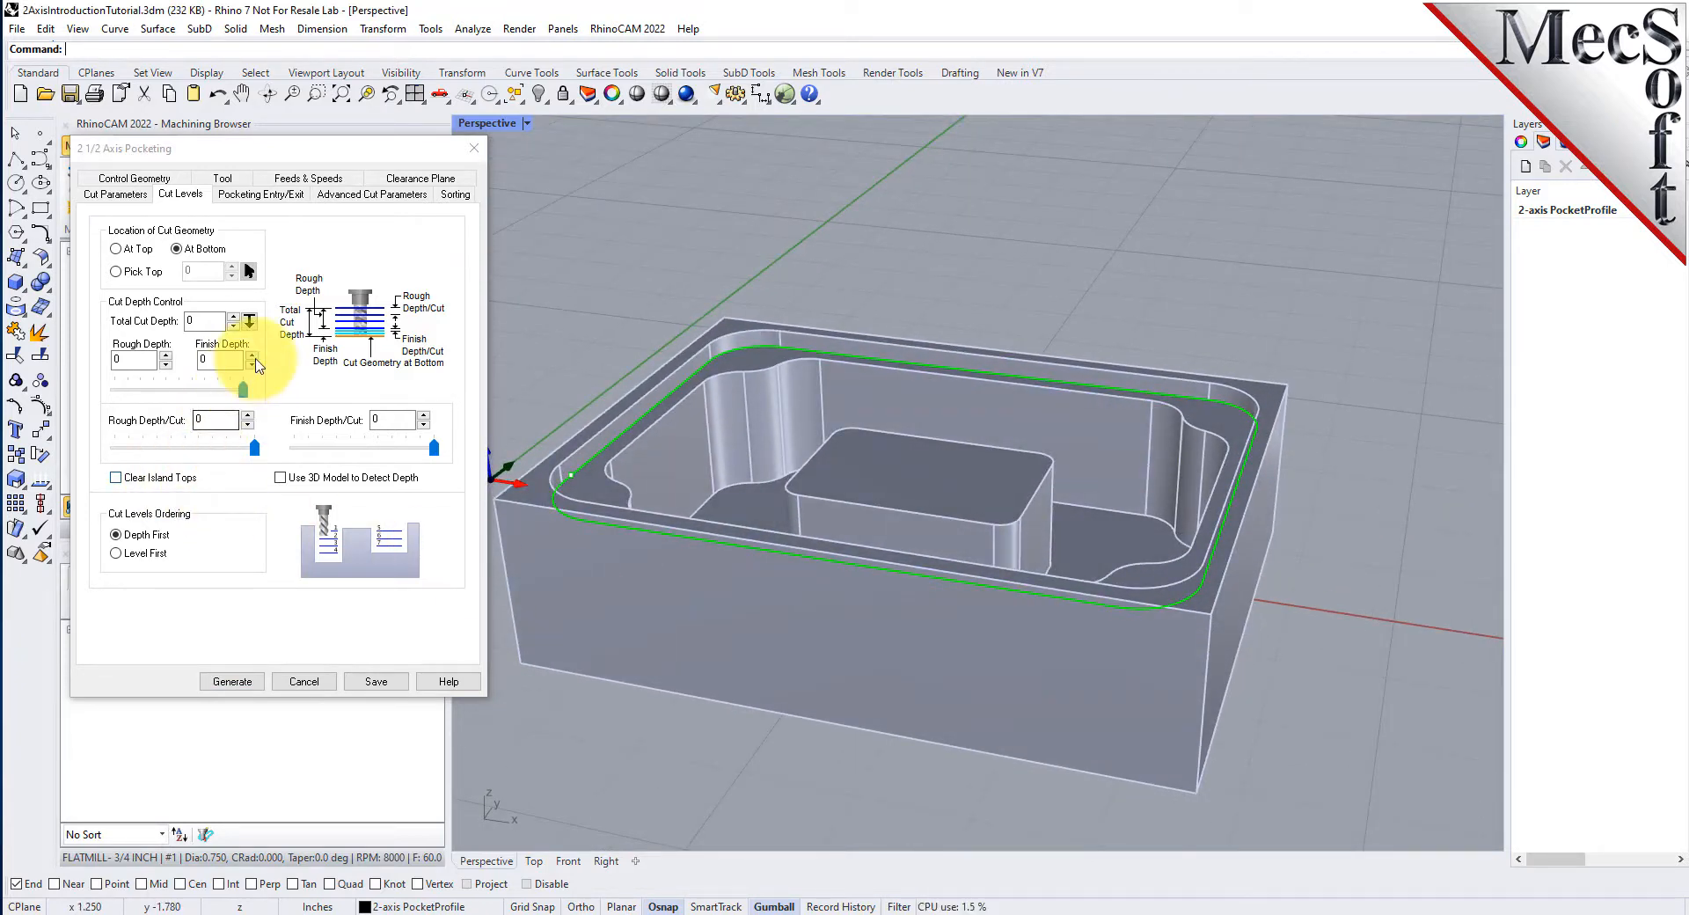
{"action": "left_click", "coordinate": [197, 324]}
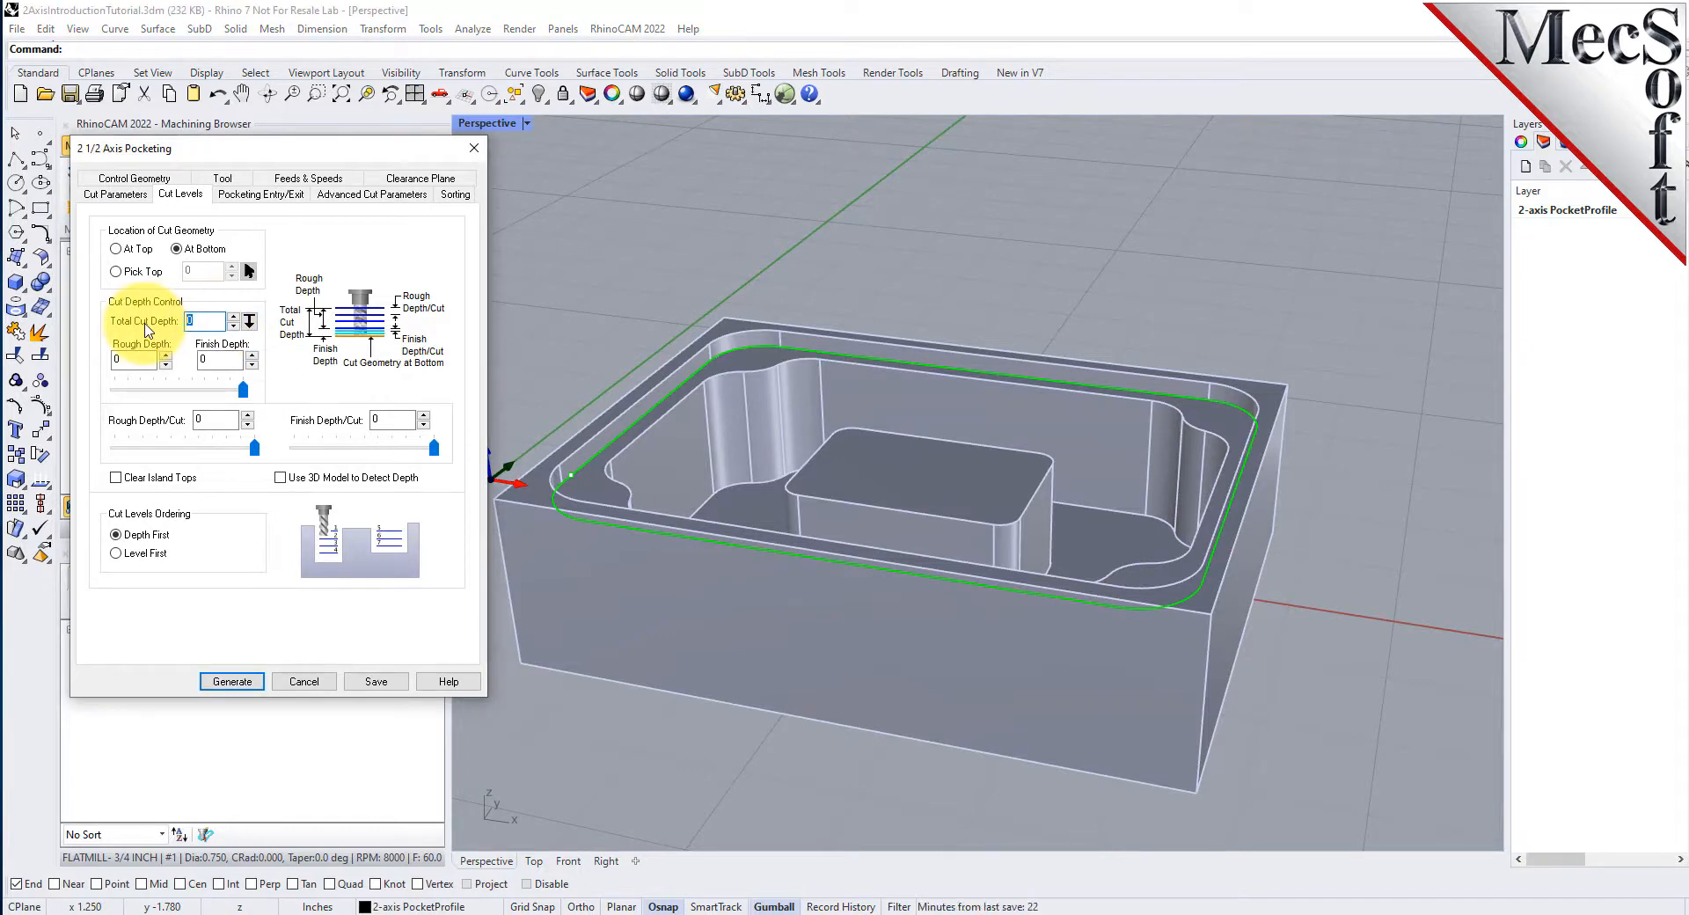
{"action": "type", "text": "0.25"}
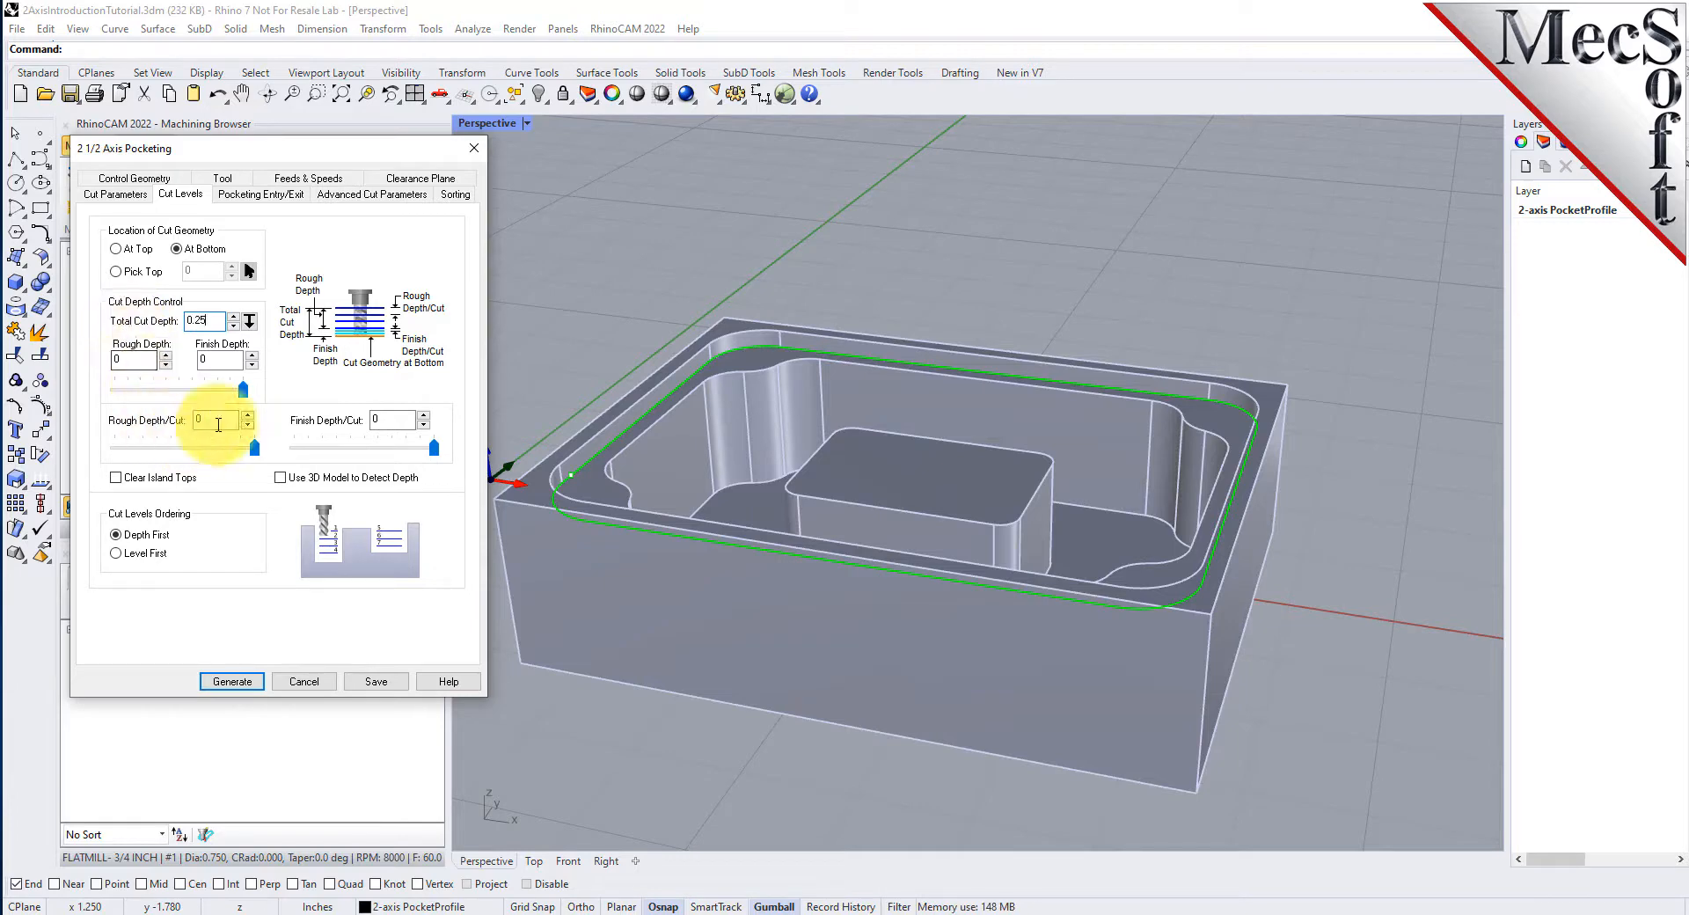
{"action": "left_click", "coordinate": [233, 682]}
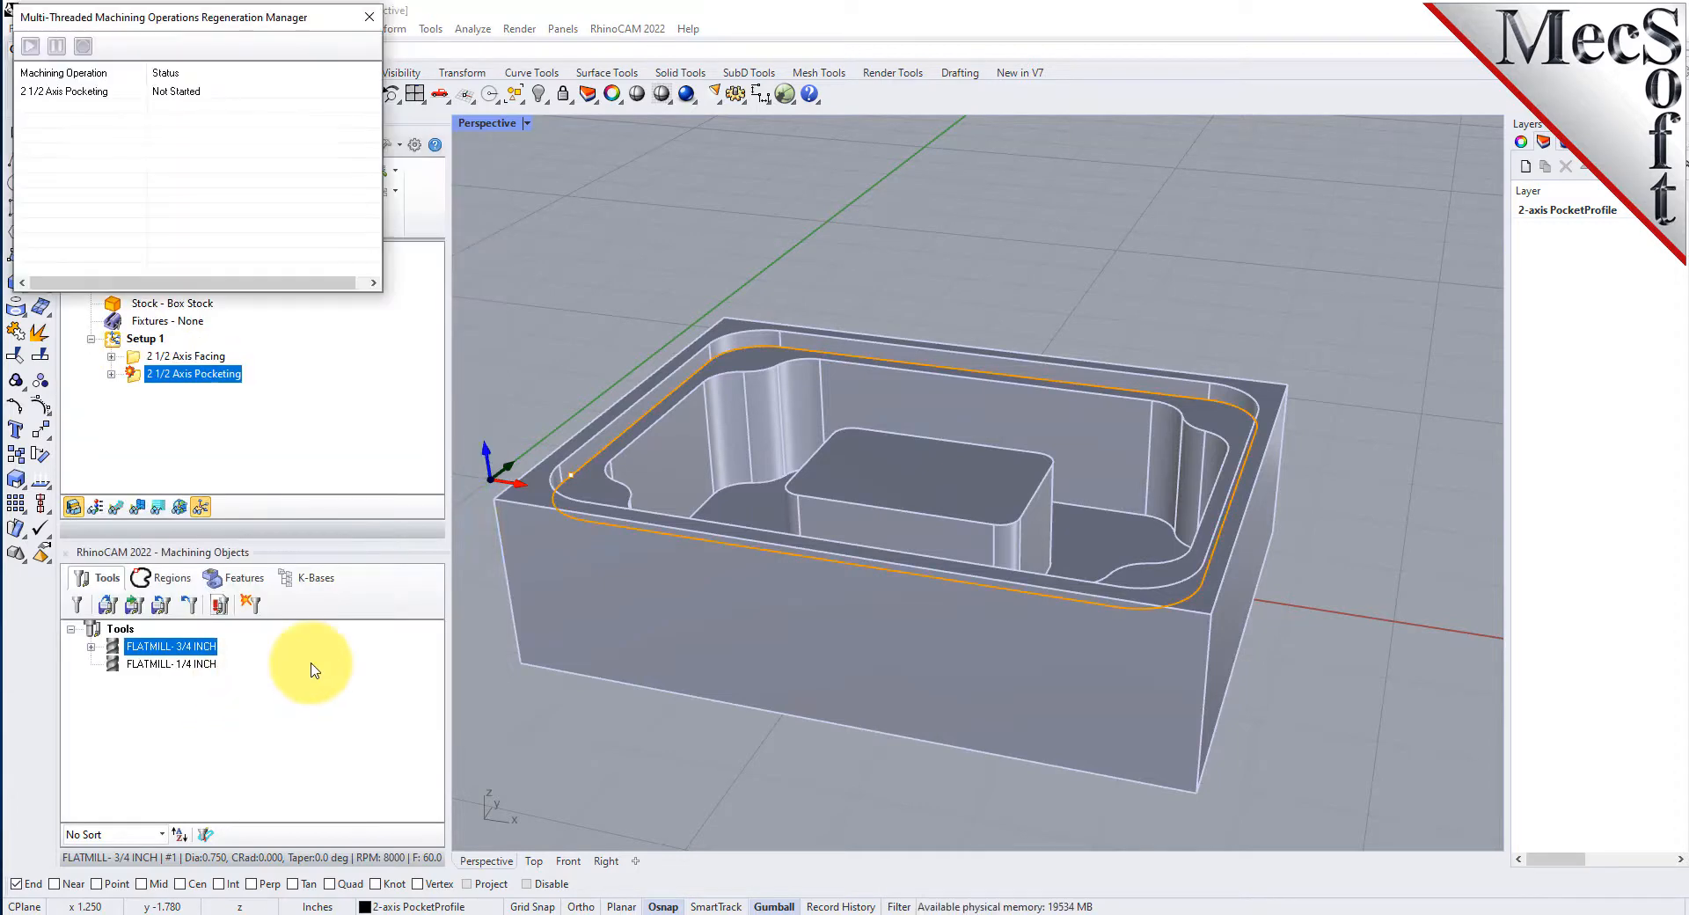
- Turn on the toolpath display and examine the pocketing toolpath on the part
{"action": "scroll", "coordinate": [1047, 323], "scroll_direction": "down", "scroll_amount": 2}
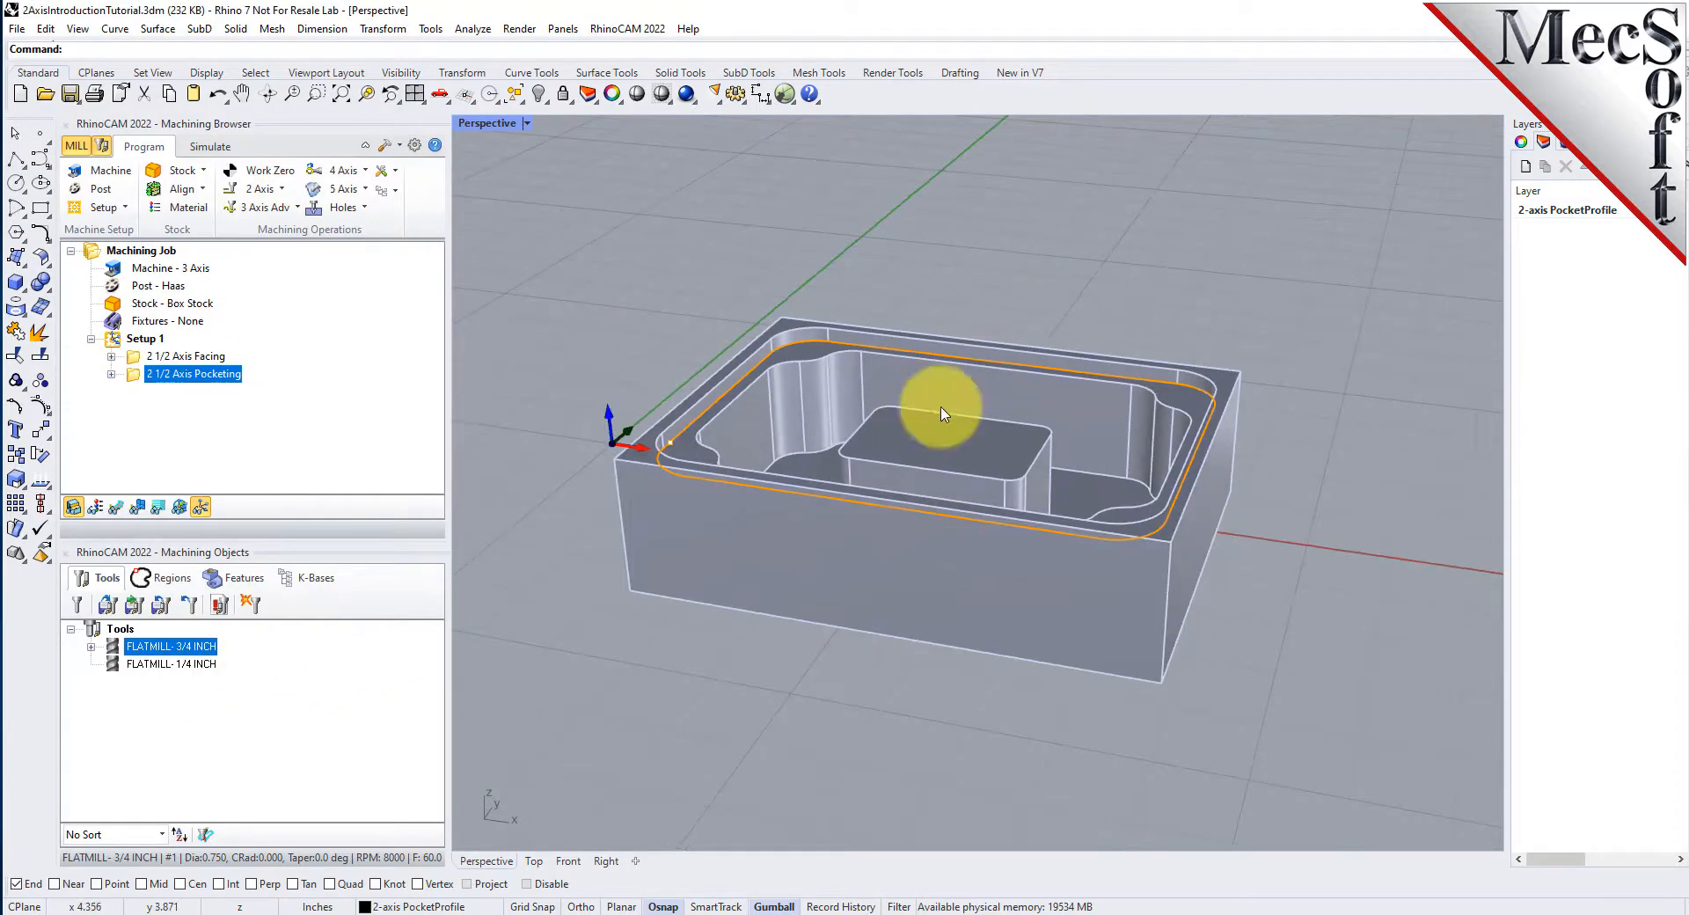
{"action": "scroll", "coordinate": [902, 445], "scroll_direction": "up", "scroll_amount": 2}
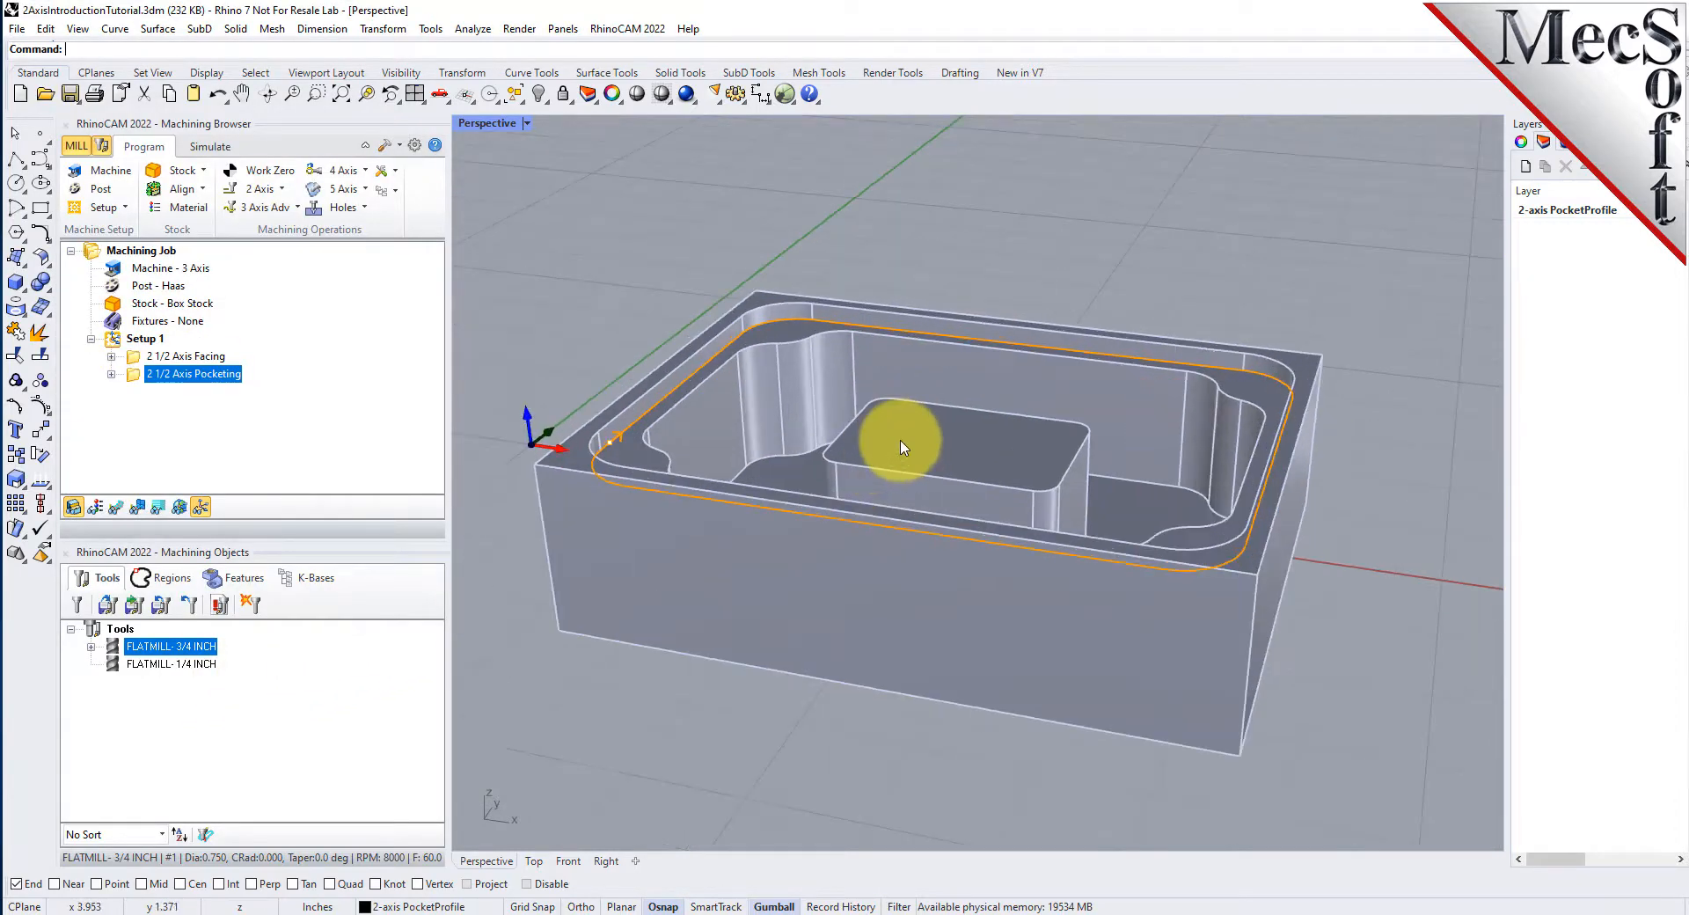
{"action": "left_click", "coordinate": [117, 507]}
{"action": "mouse_move", "coordinate": [942, 469]}
{"action": "right_mouse_down"}
{"action": "mouse_move", "coordinate": [962, 614]}
{"action": "mouse_move", "coordinate": [947, 426]}
{"action": "mouse_move", "coordinate": [949, 486]}
{"action": "right_mouse_up"}
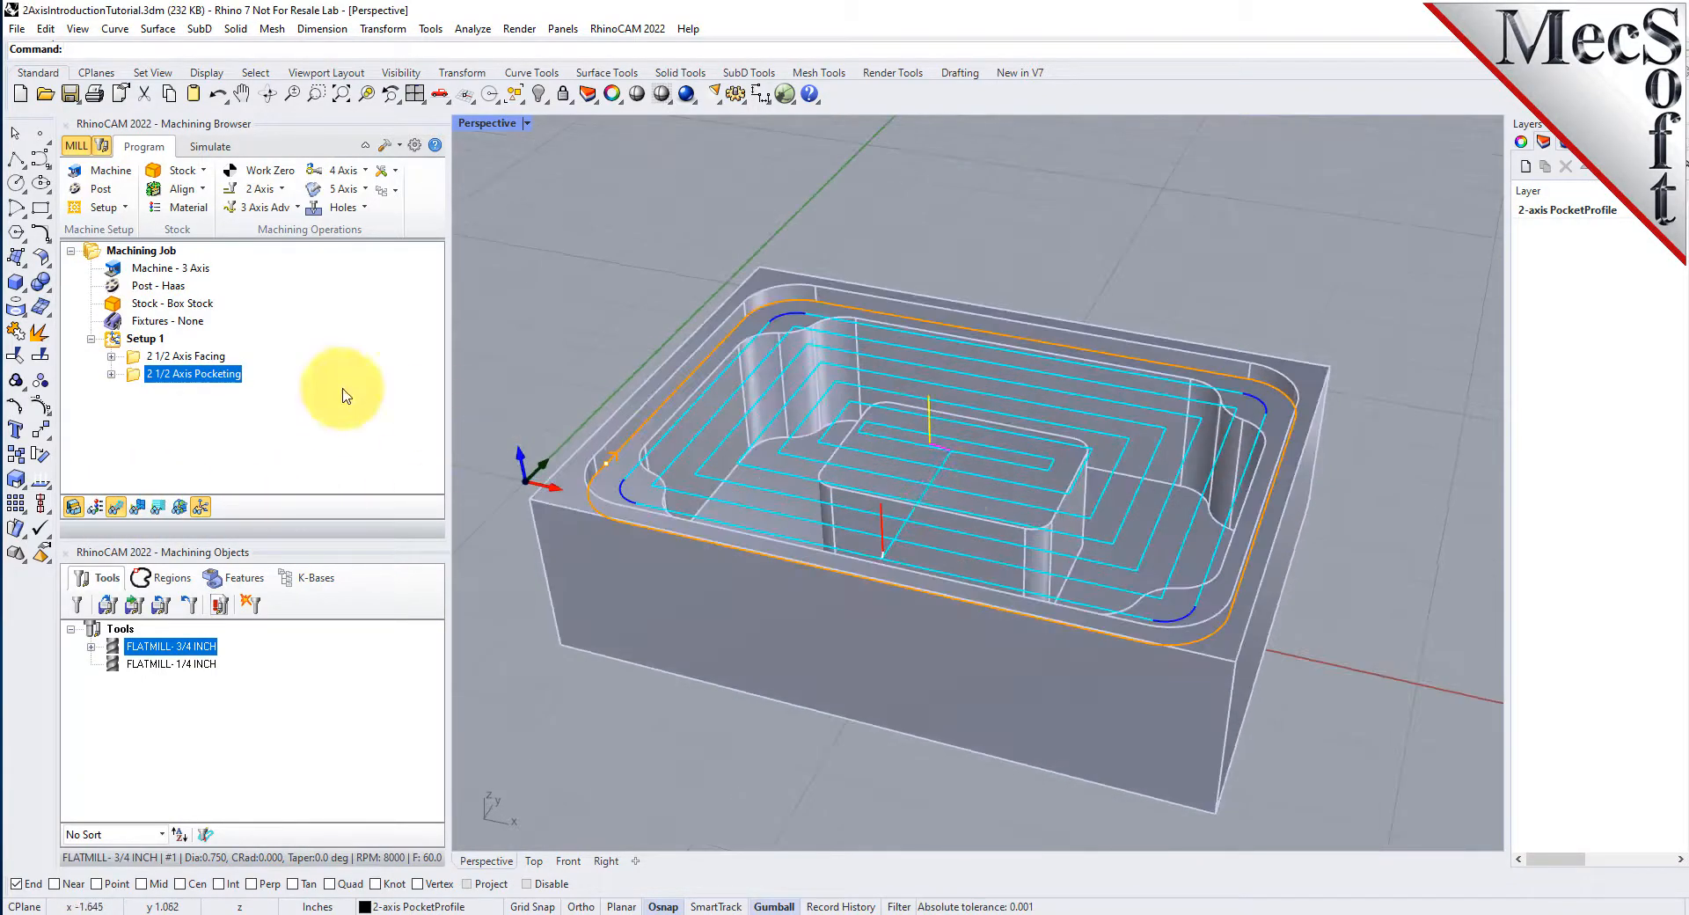
- Simulate the 2 1/2 Axis Pocketing operation and inspect the cut stock
{"action": "left_click", "coordinate": [211, 146]}
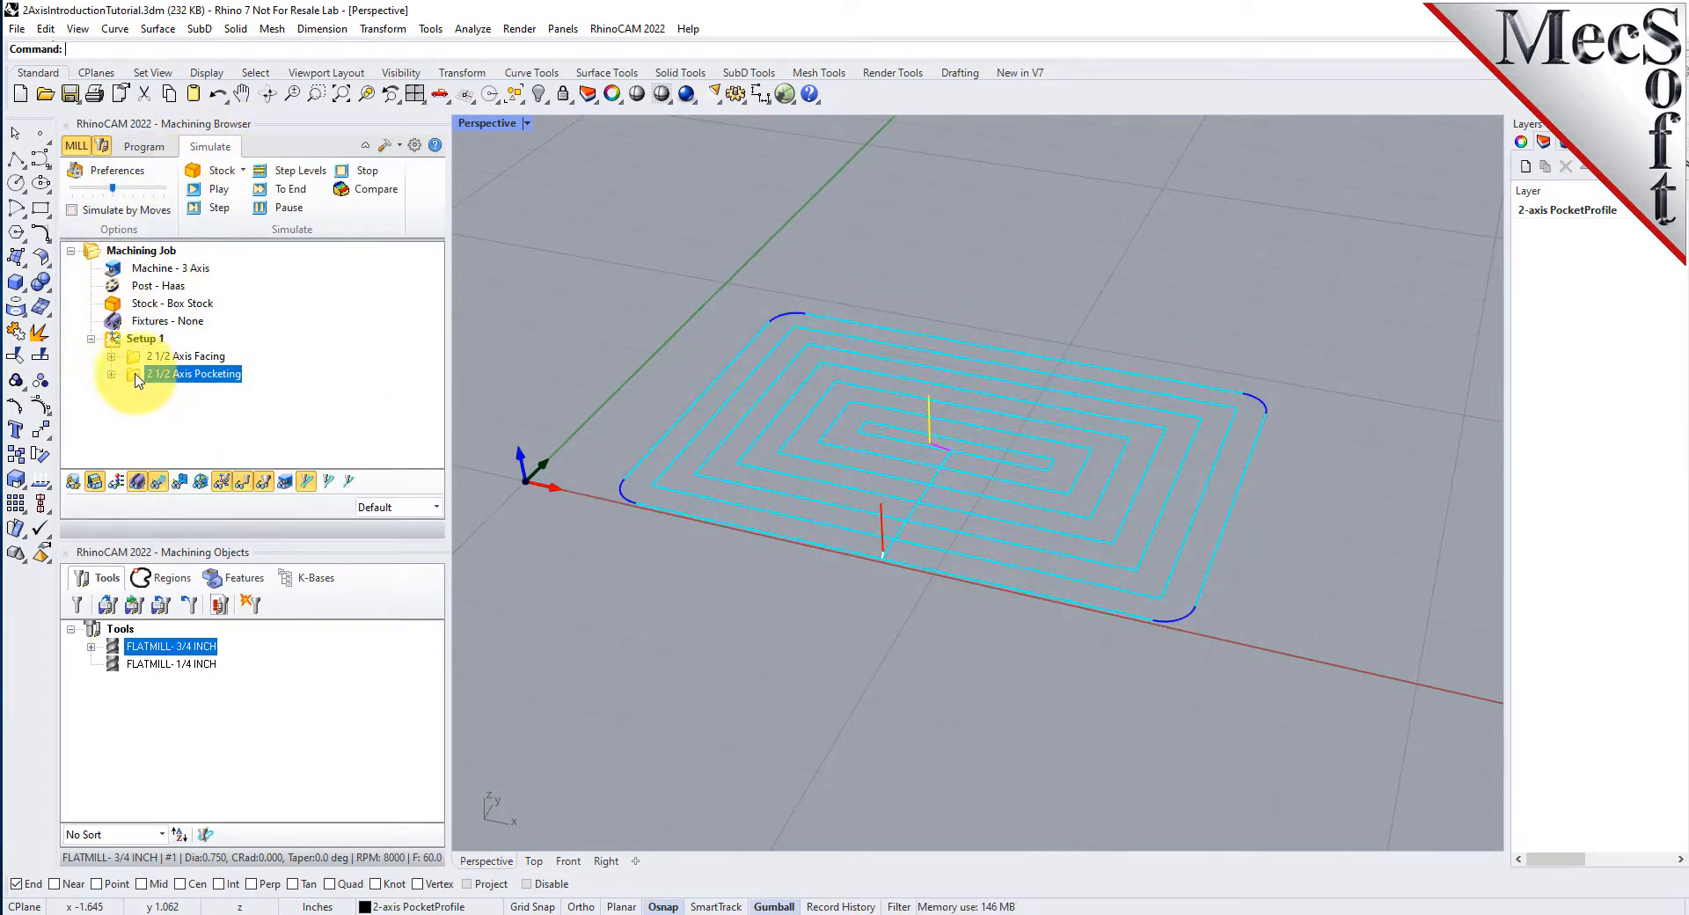
{"action": "left_click", "coordinate": [214, 189]}
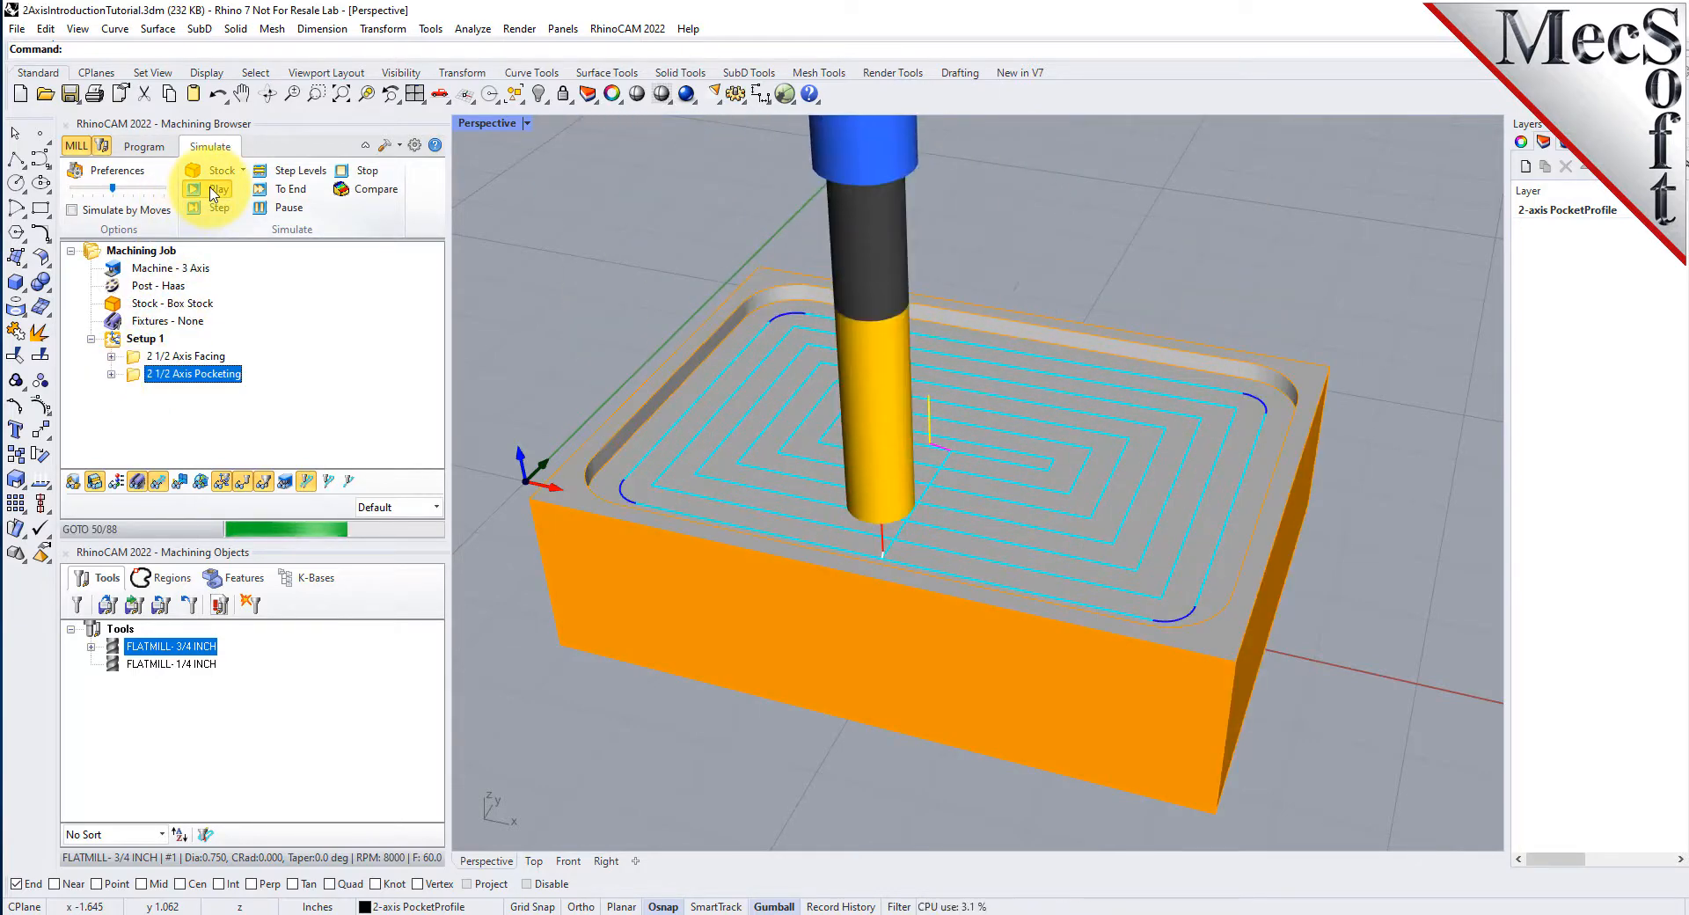
{"action": "right_click_drag", "start_coordinate": [1040, 625], "coordinate": [848, 614]}
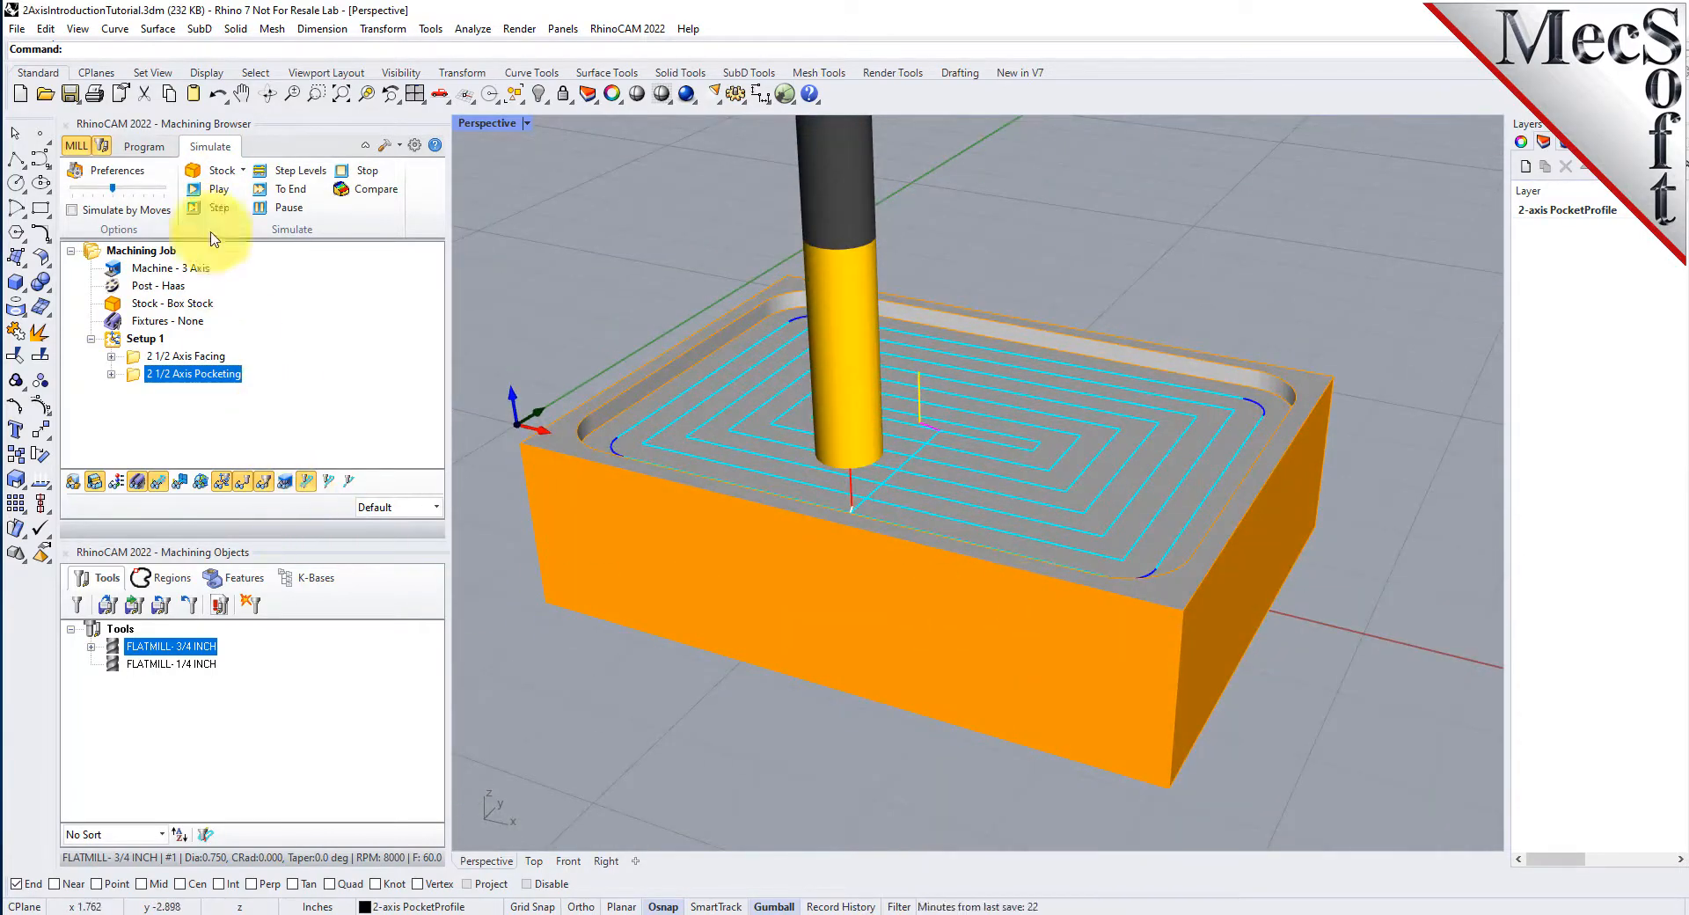
- Return to program mode, then copy the 2 1/2 Axis Pocketing operation and paste the duplicate into Setup 1
{"action": "left_click", "coordinate": [162, 151]}
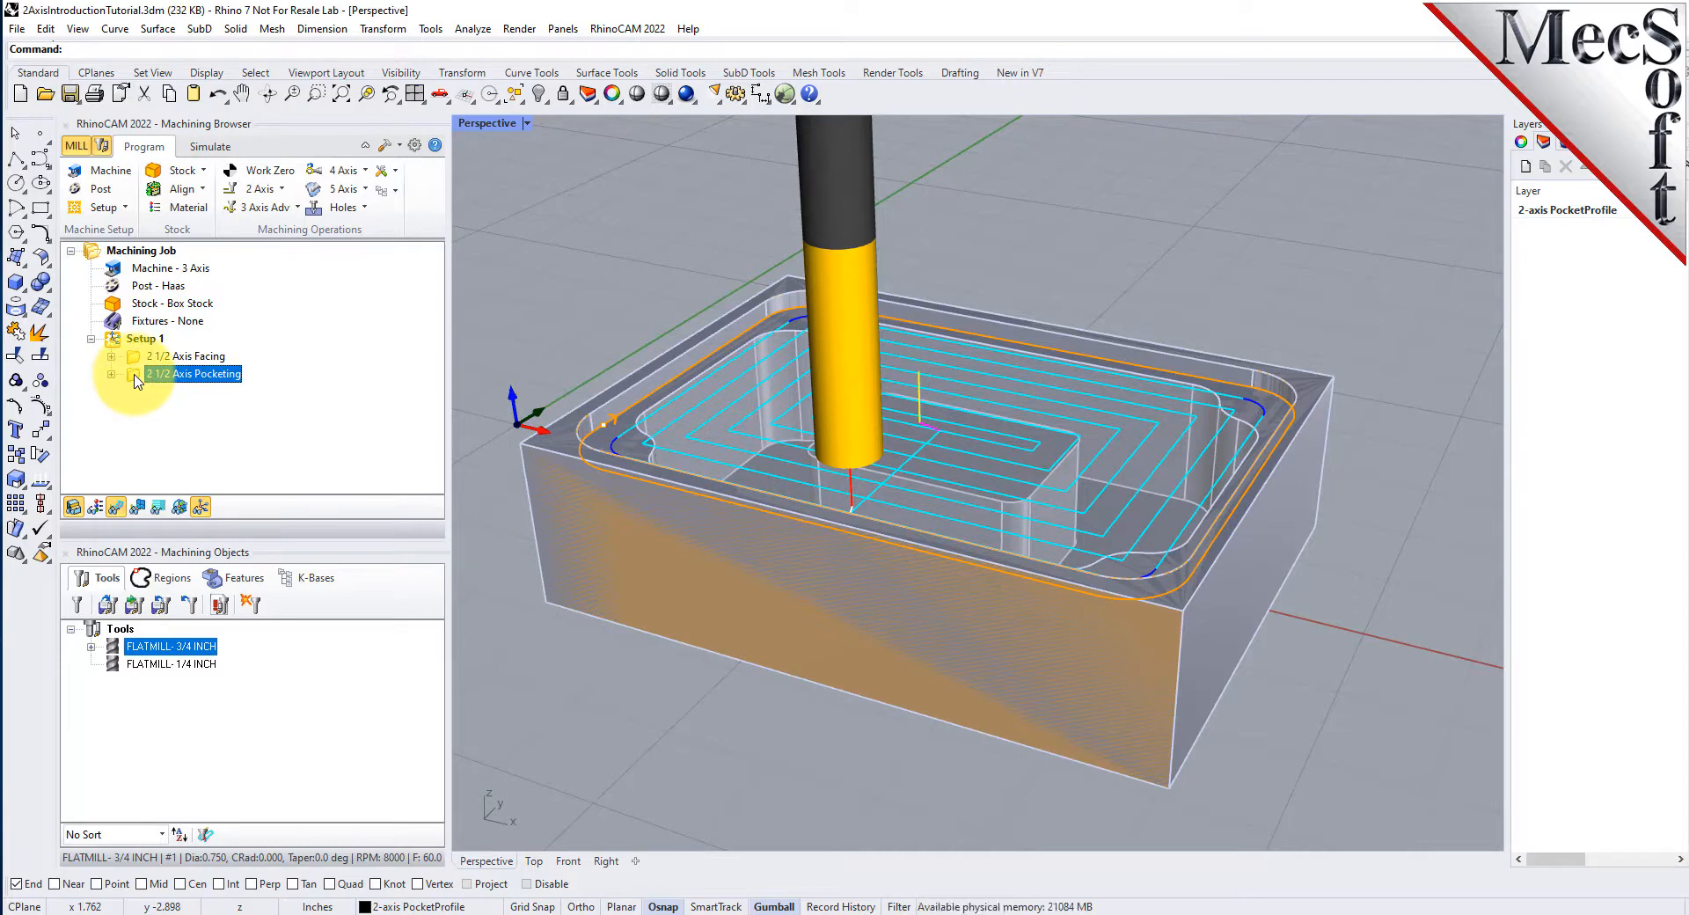
{"action": "right_click", "coordinate": [226, 383]}
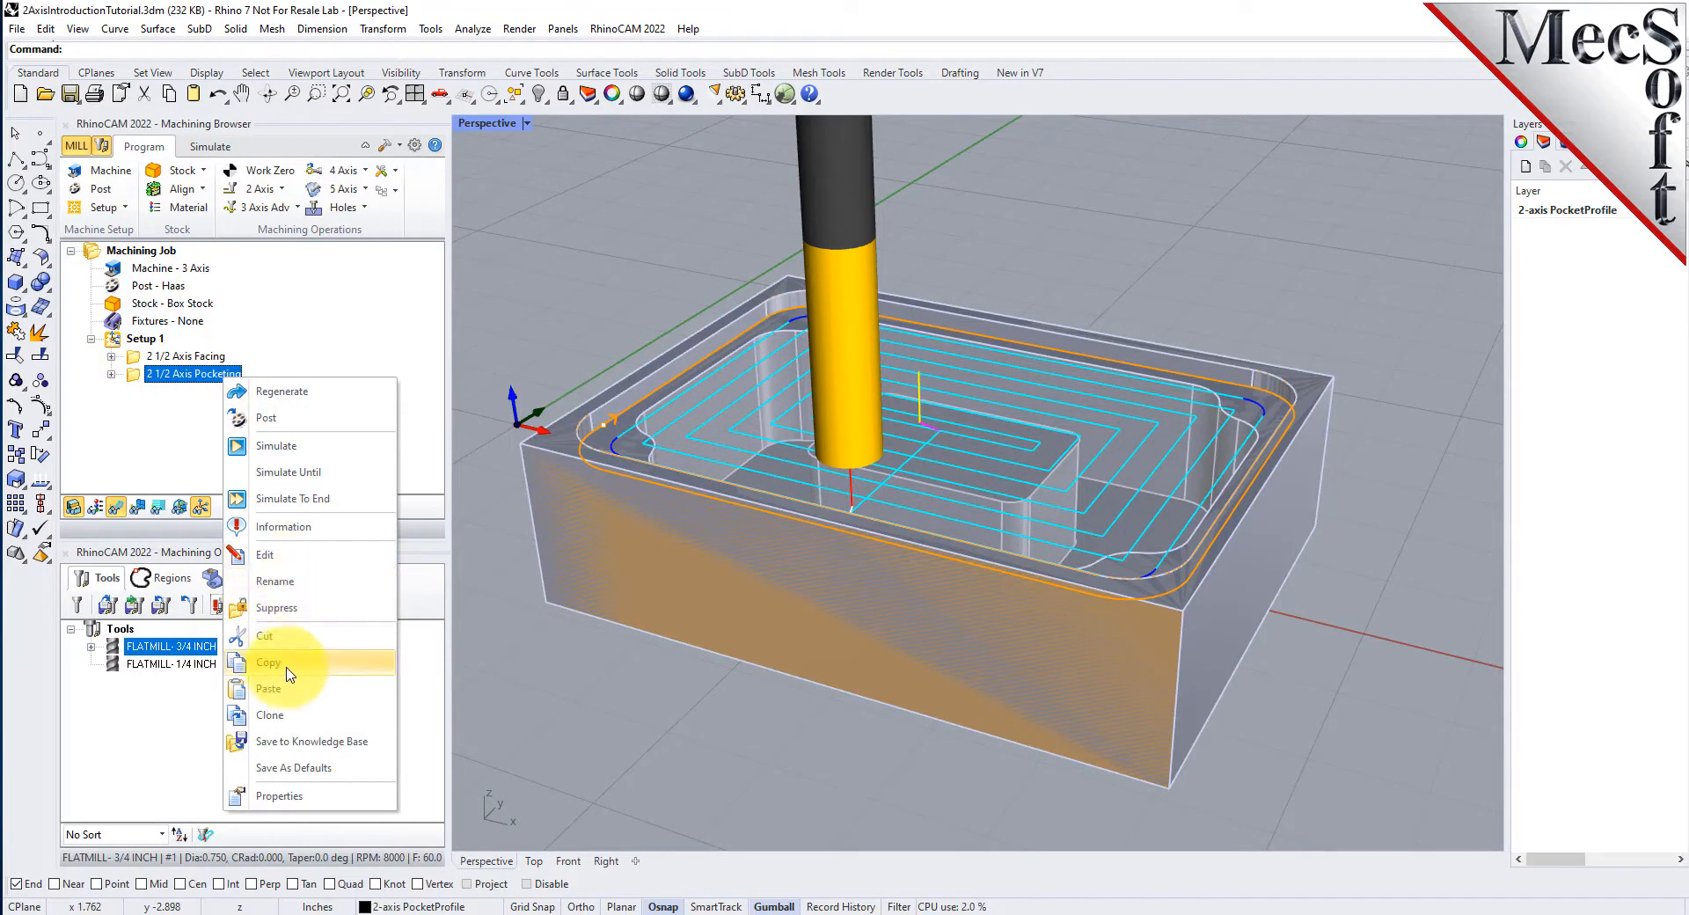
{"action": "left_click", "coordinate": [308, 499]}
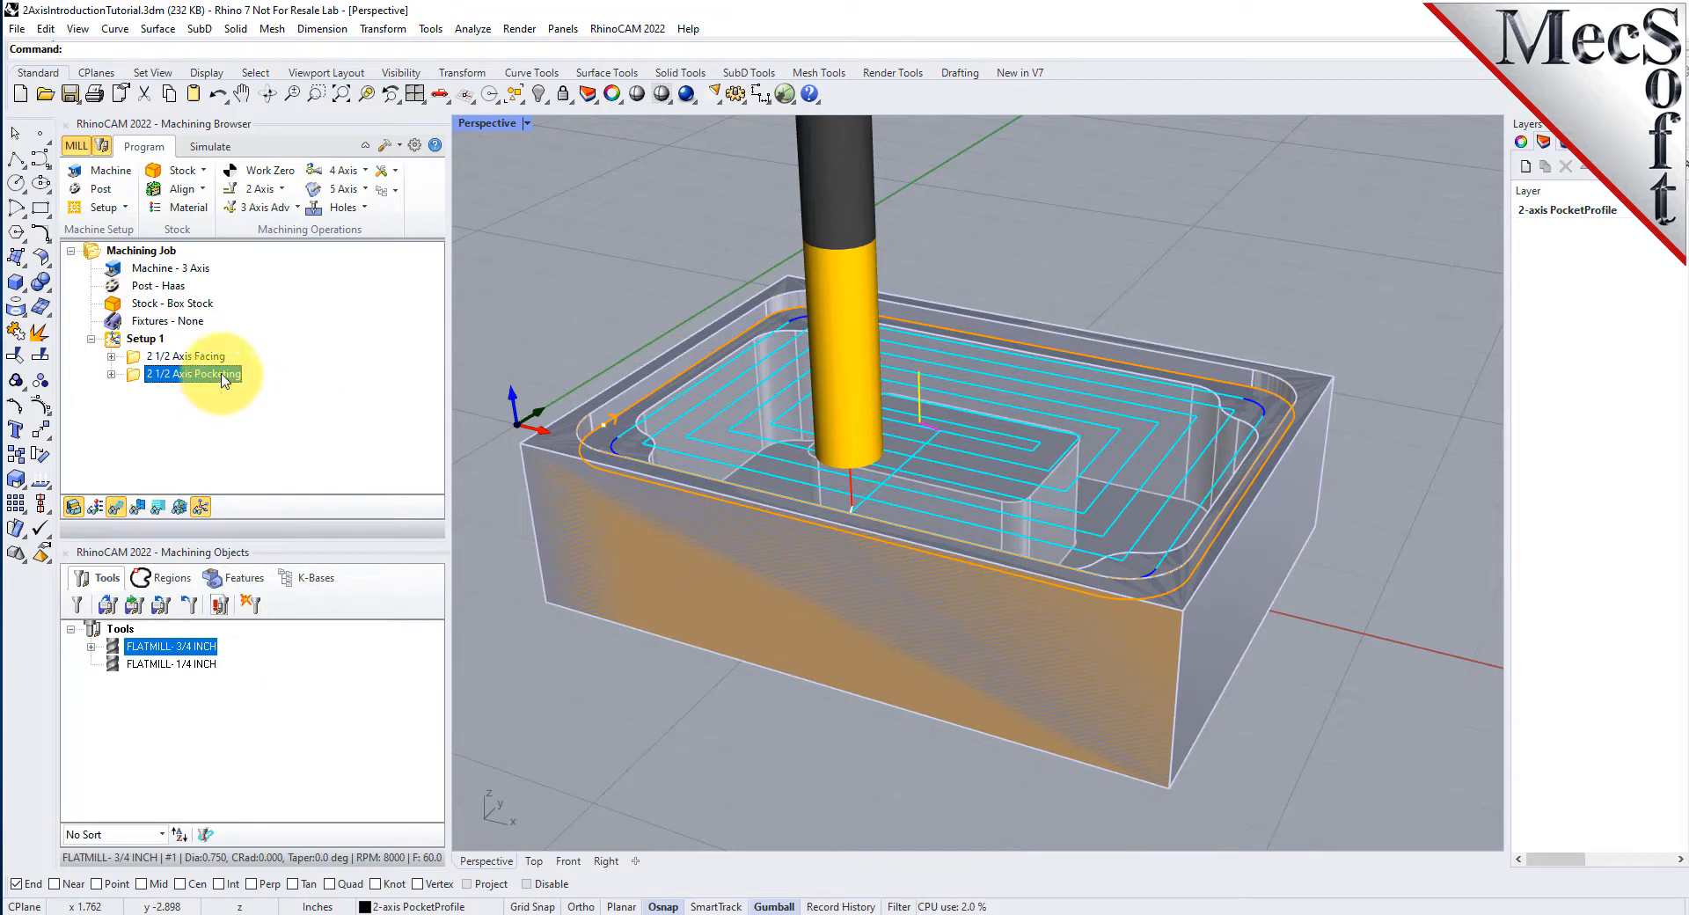
{"action": "right_click", "coordinate": [227, 378]}
{"action": "left_click", "coordinate": [299, 685]}
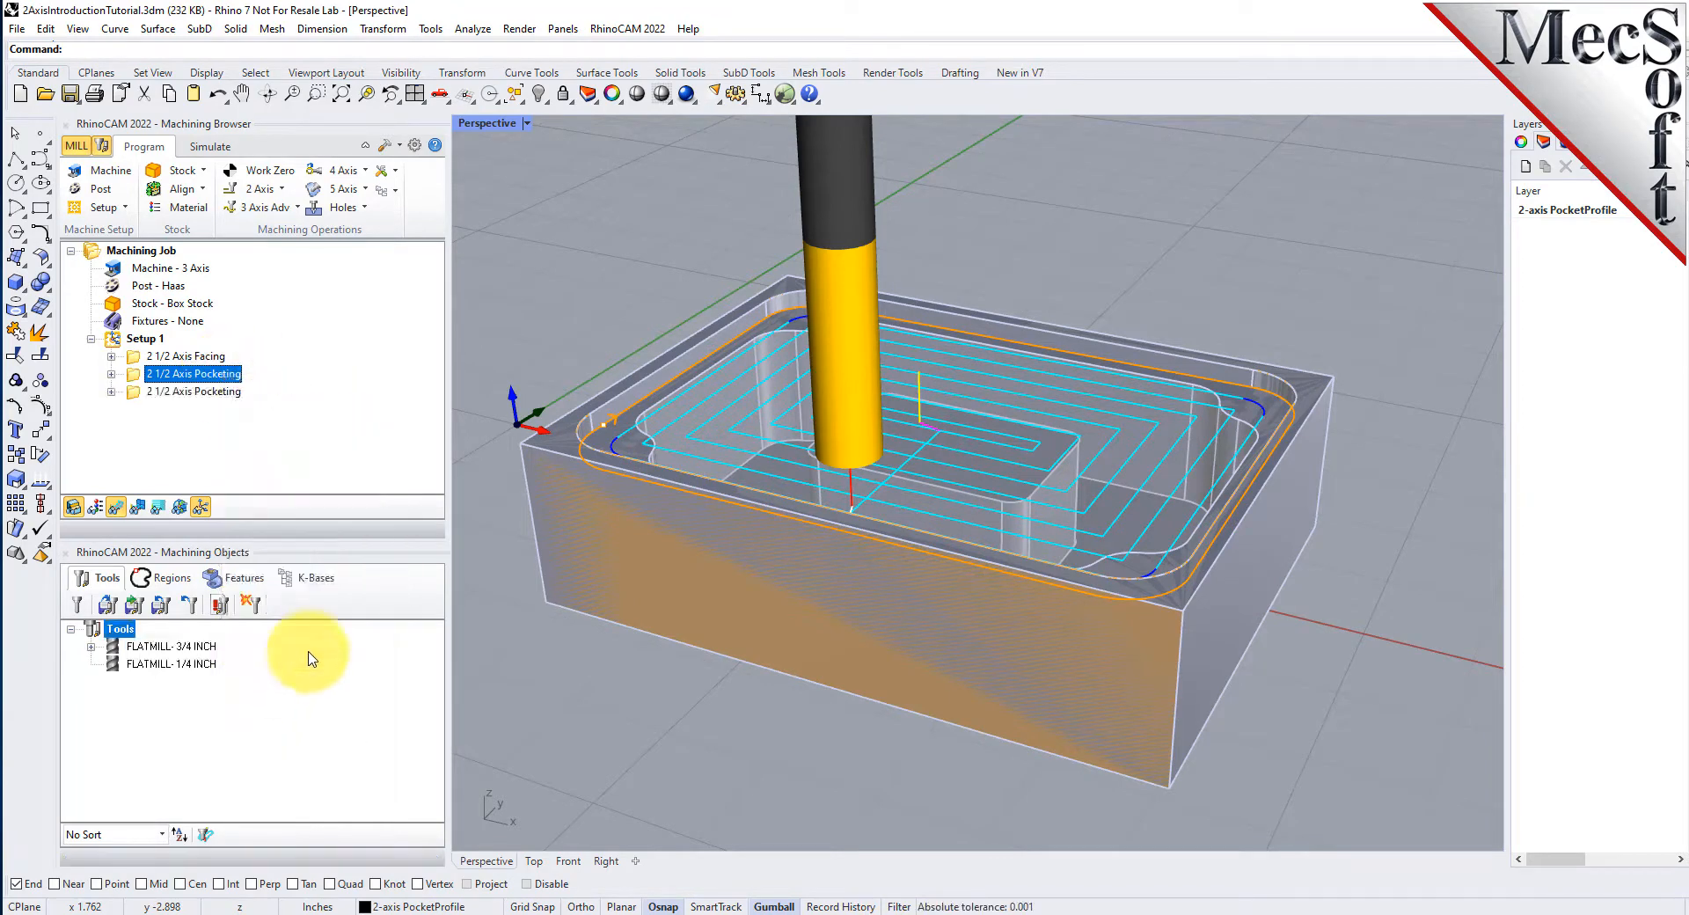
- Edit the second 2 1/2 Axis Pocketing operation and replace its part region with the predefined Flat Area Region 3
{"action": "left_click", "coordinate": [130, 392]}
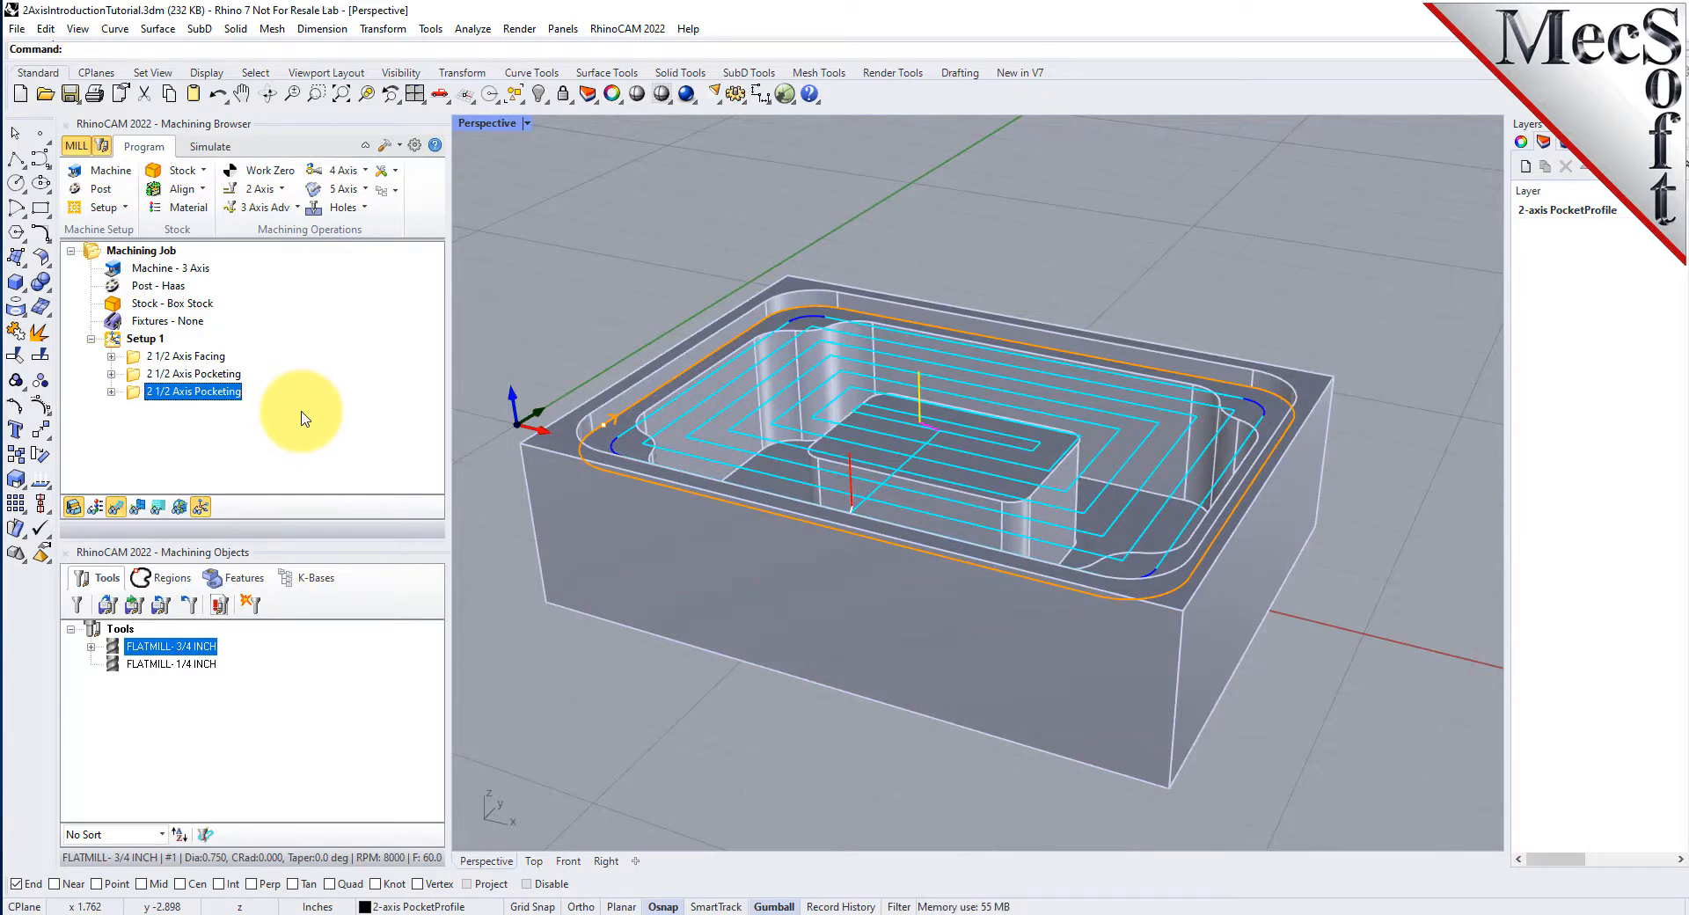
{"action": "right_click", "coordinate": [211, 396]}
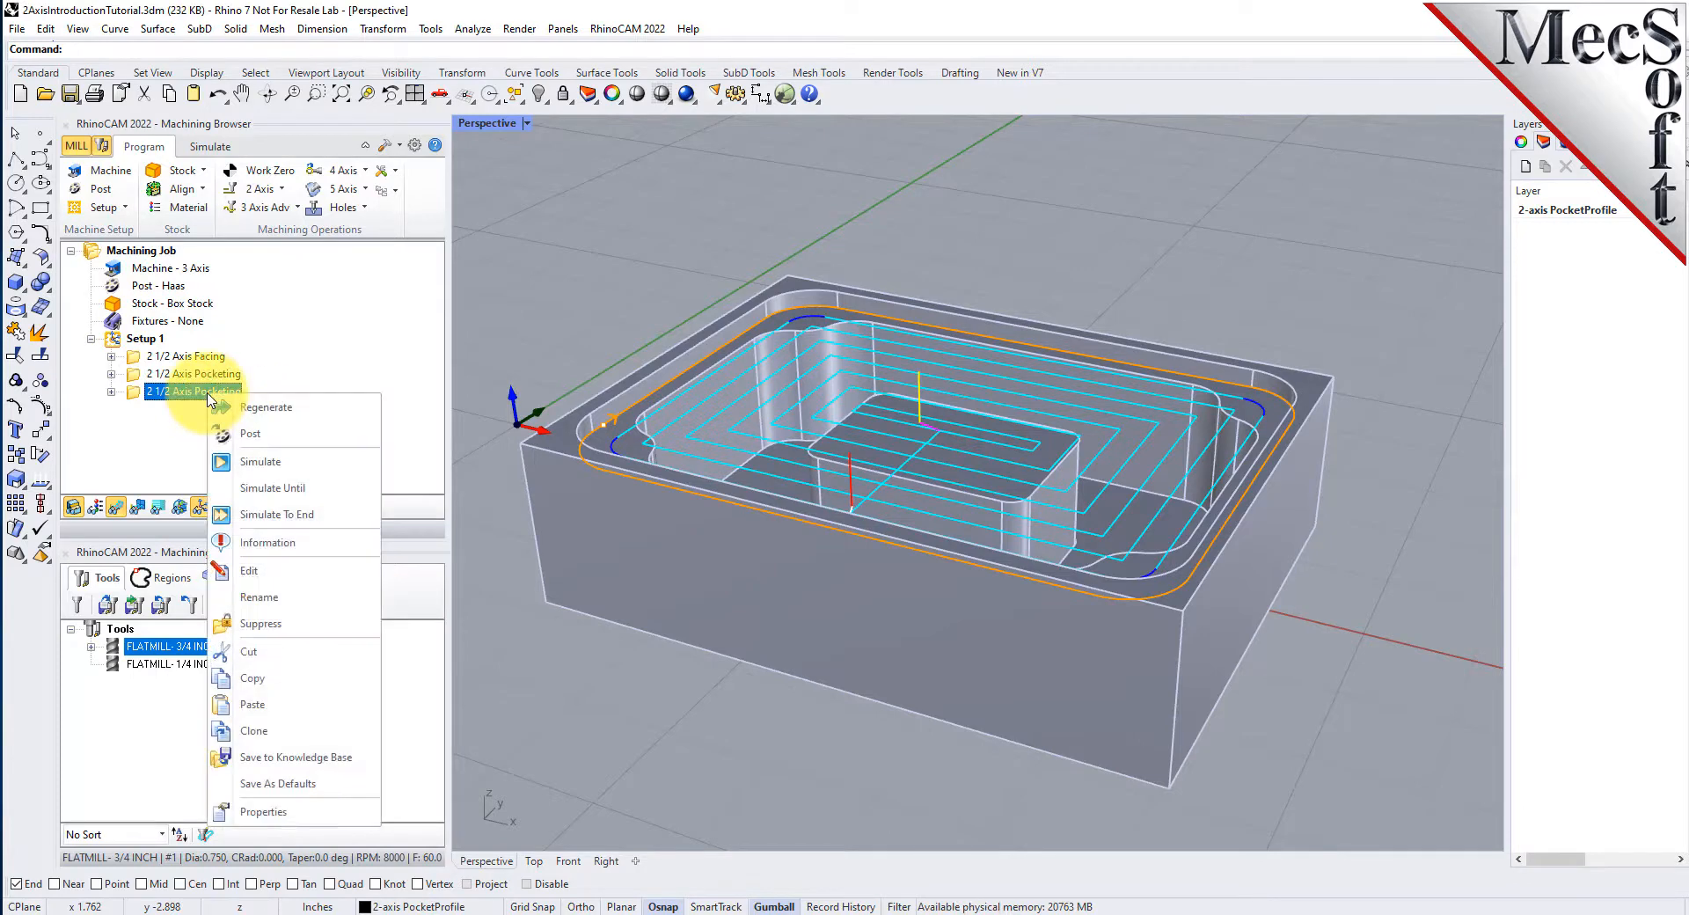
{"action": "left_click", "coordinate": [286, 572]}
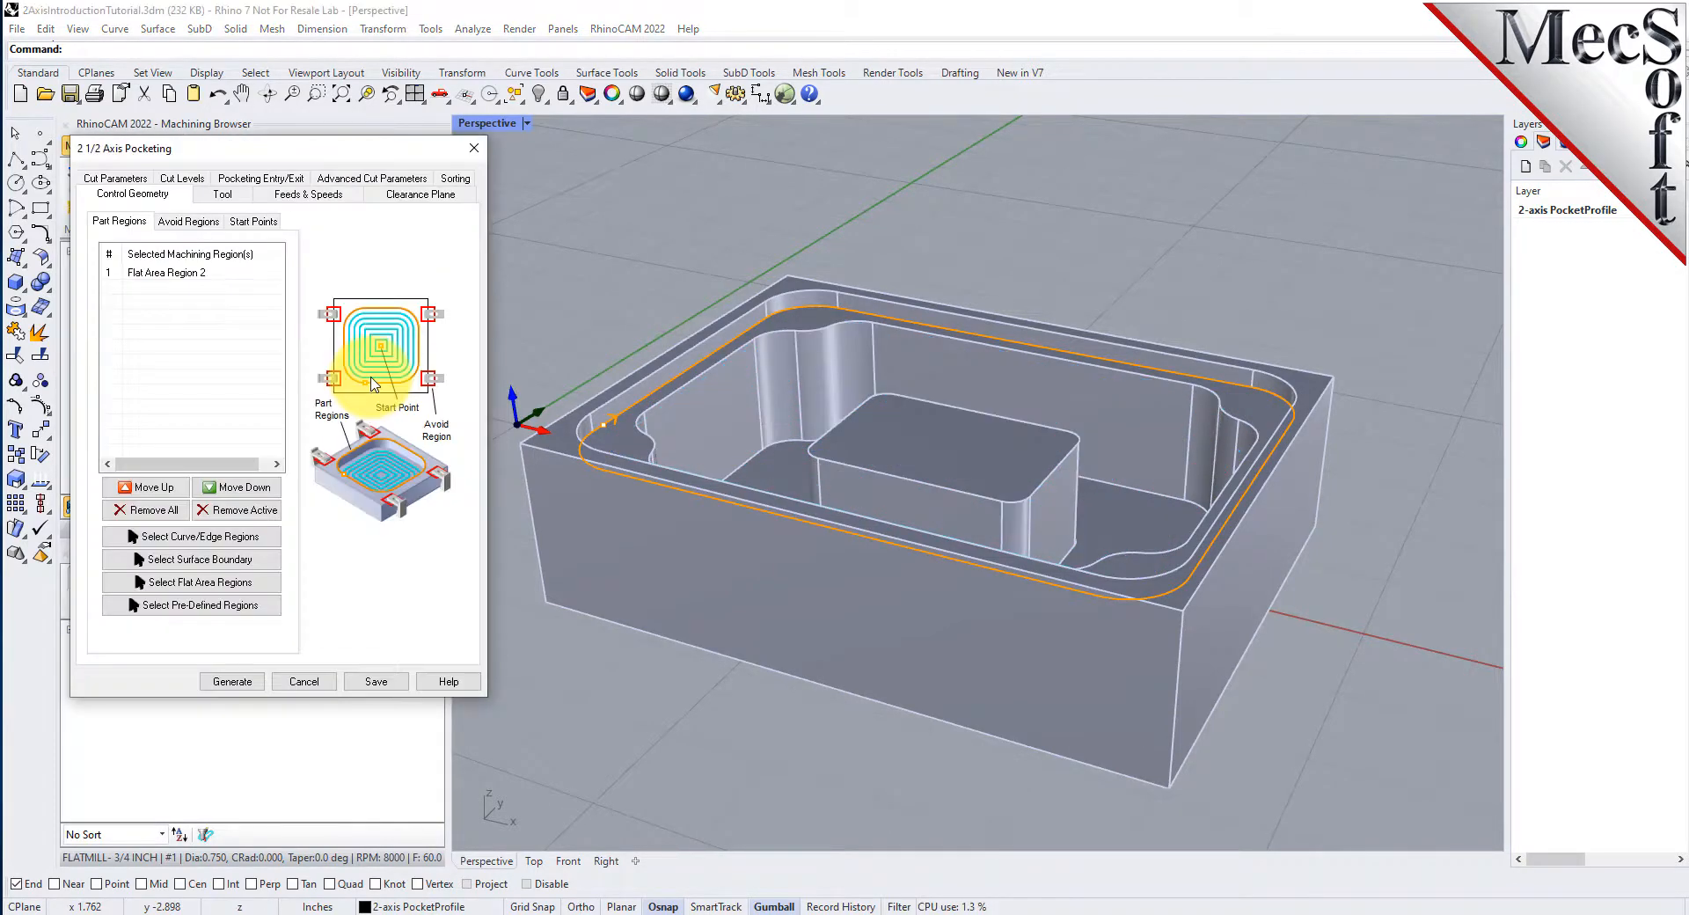
{"action": "left_click", "coordinate": [158, 513]}
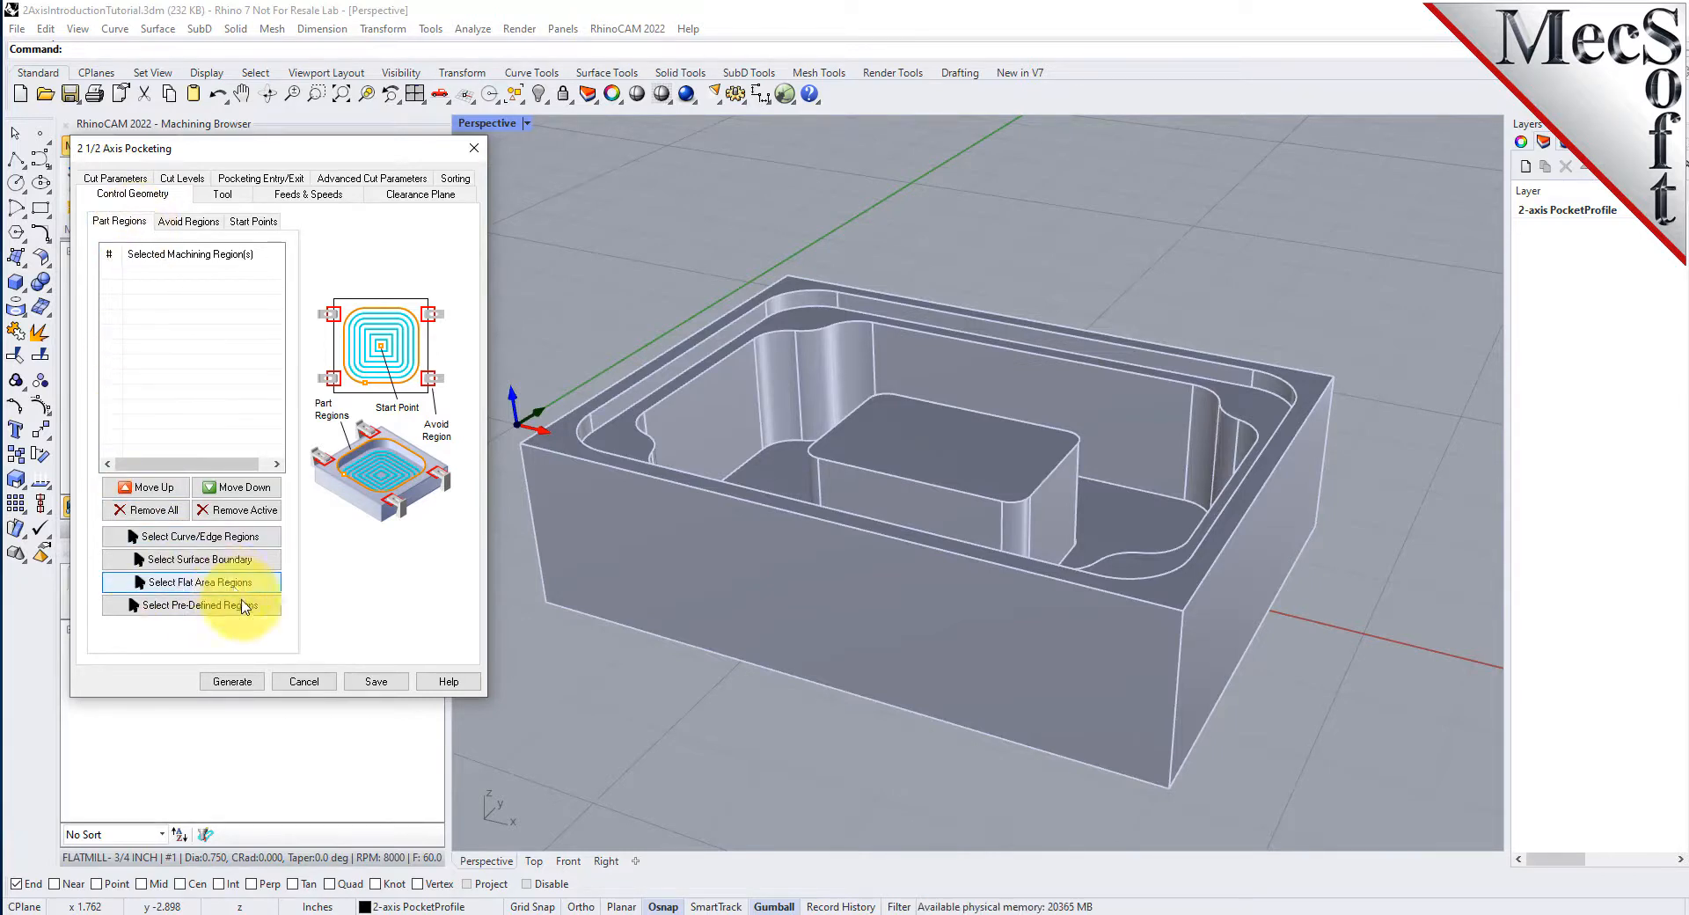
{"action": "left_click", "coordinate": [262, 606]}
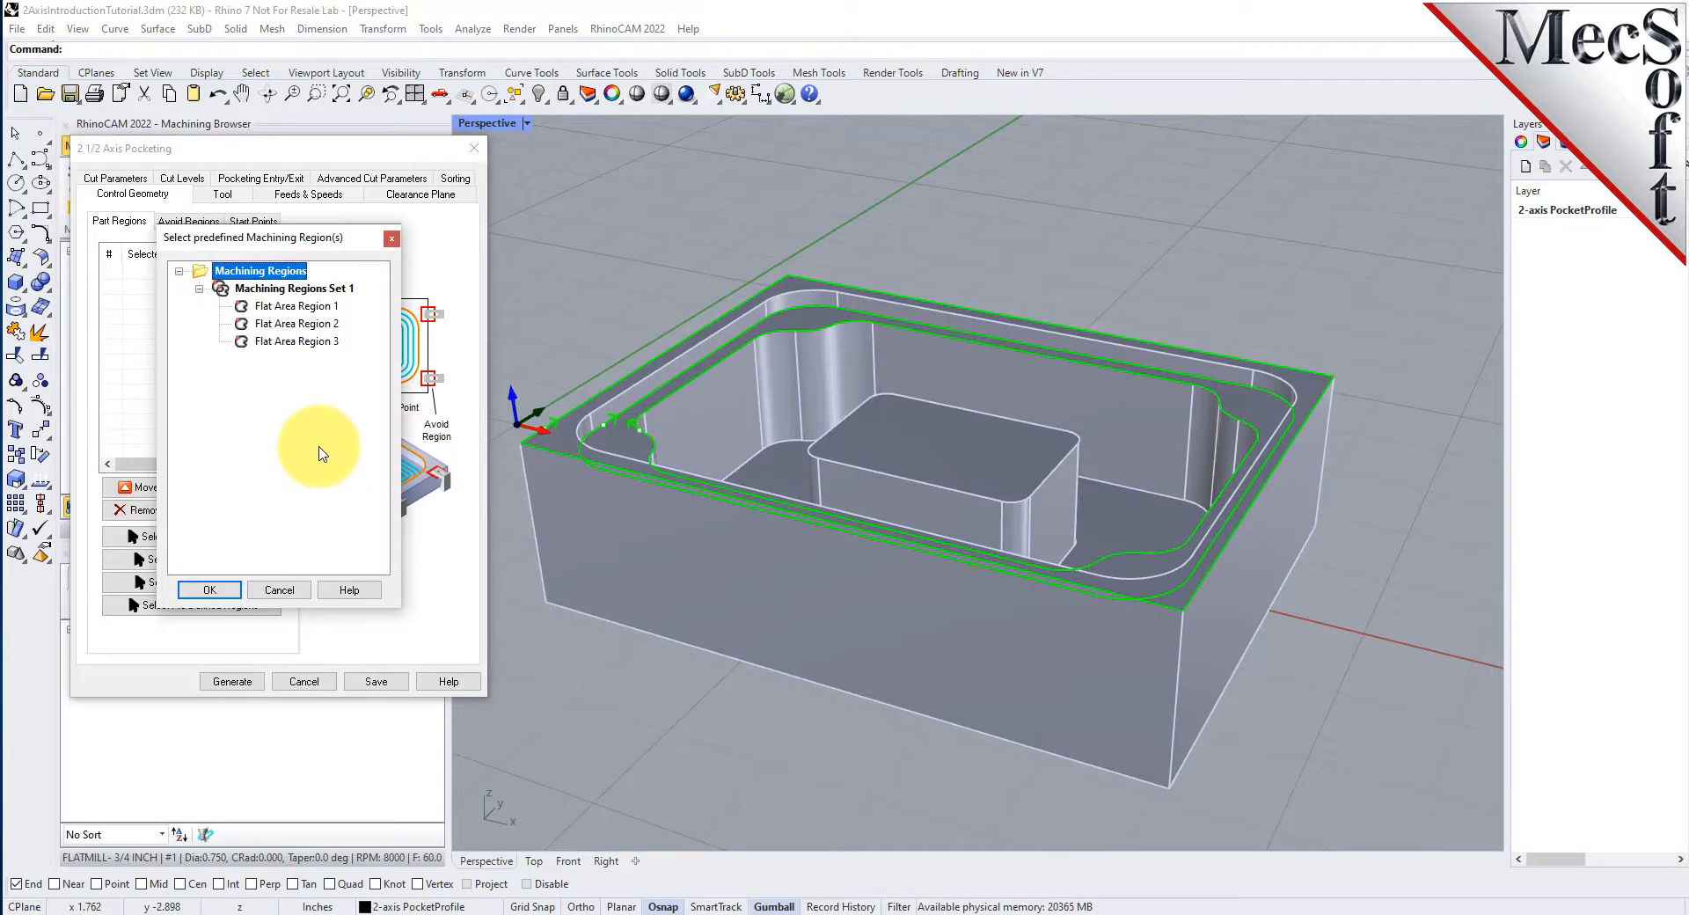
{"action": "left_click", "coordinate": [294, 342]}
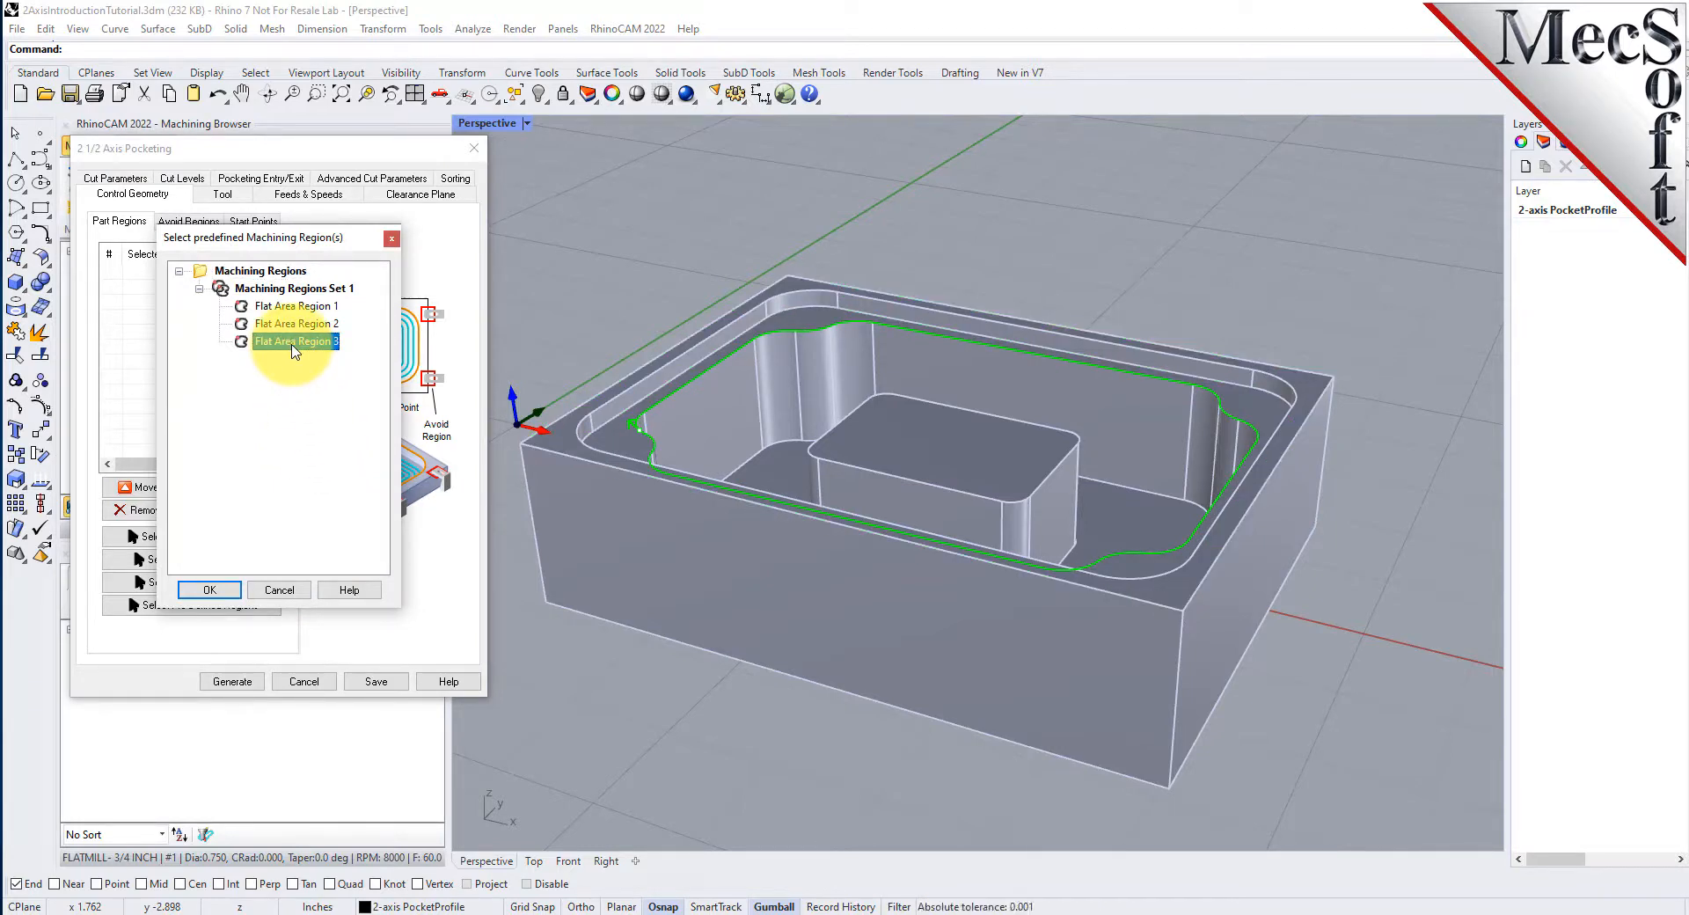
{"action": "left_click", "coordinate": [210, 590]}
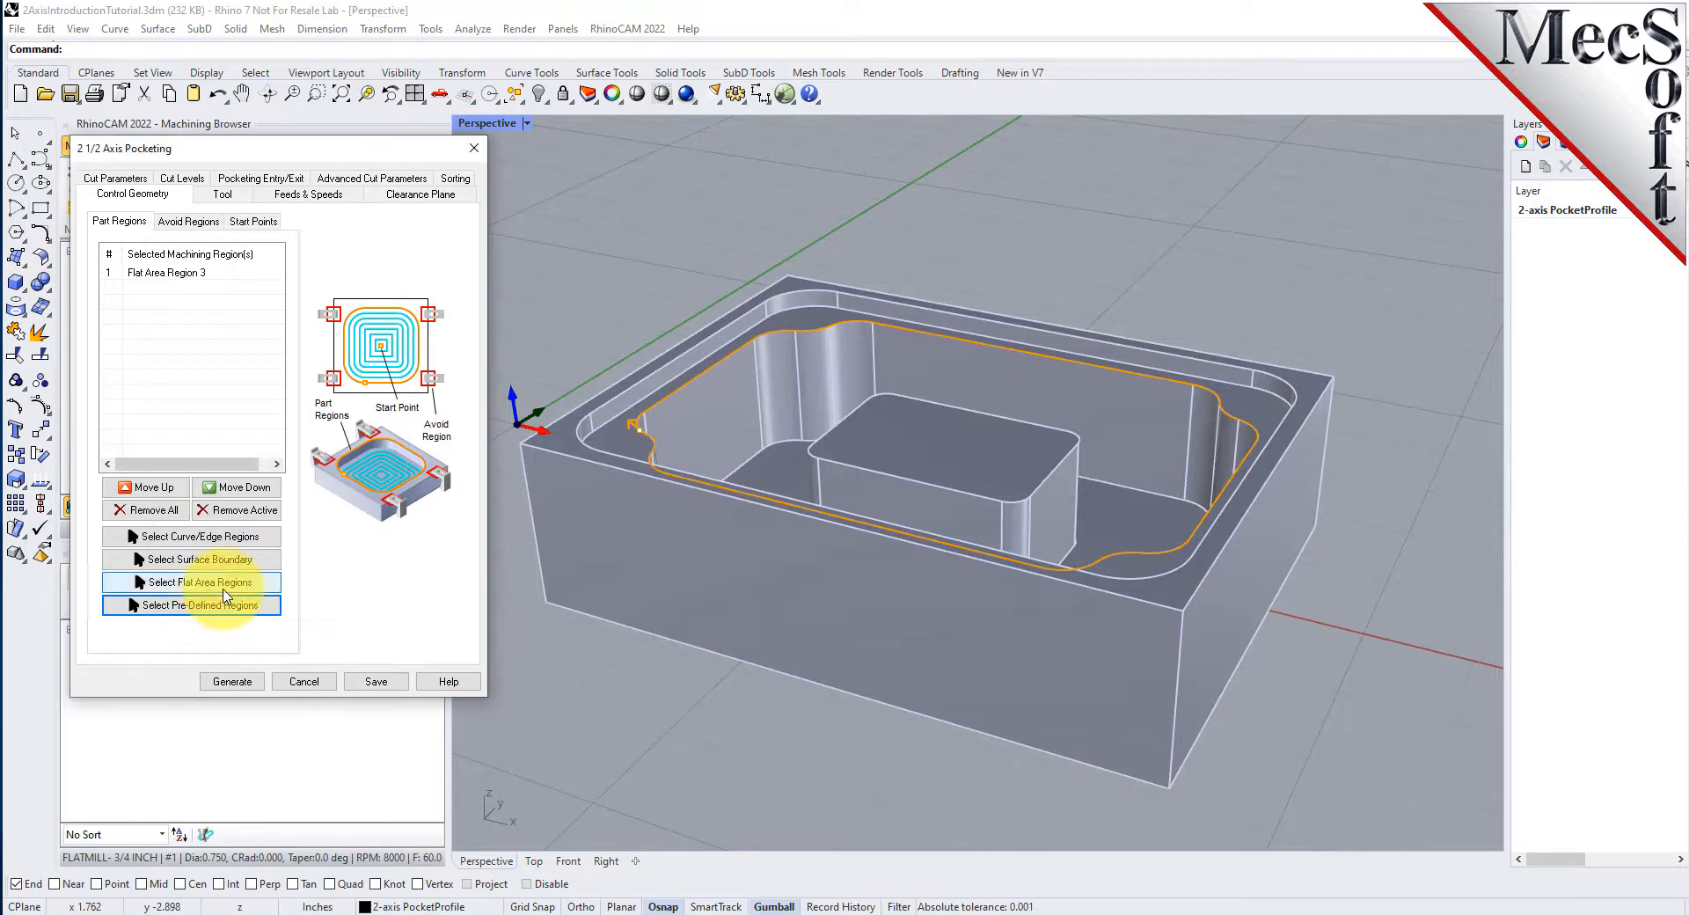
{"action": "left_click", "coordinate": [151, 272]}
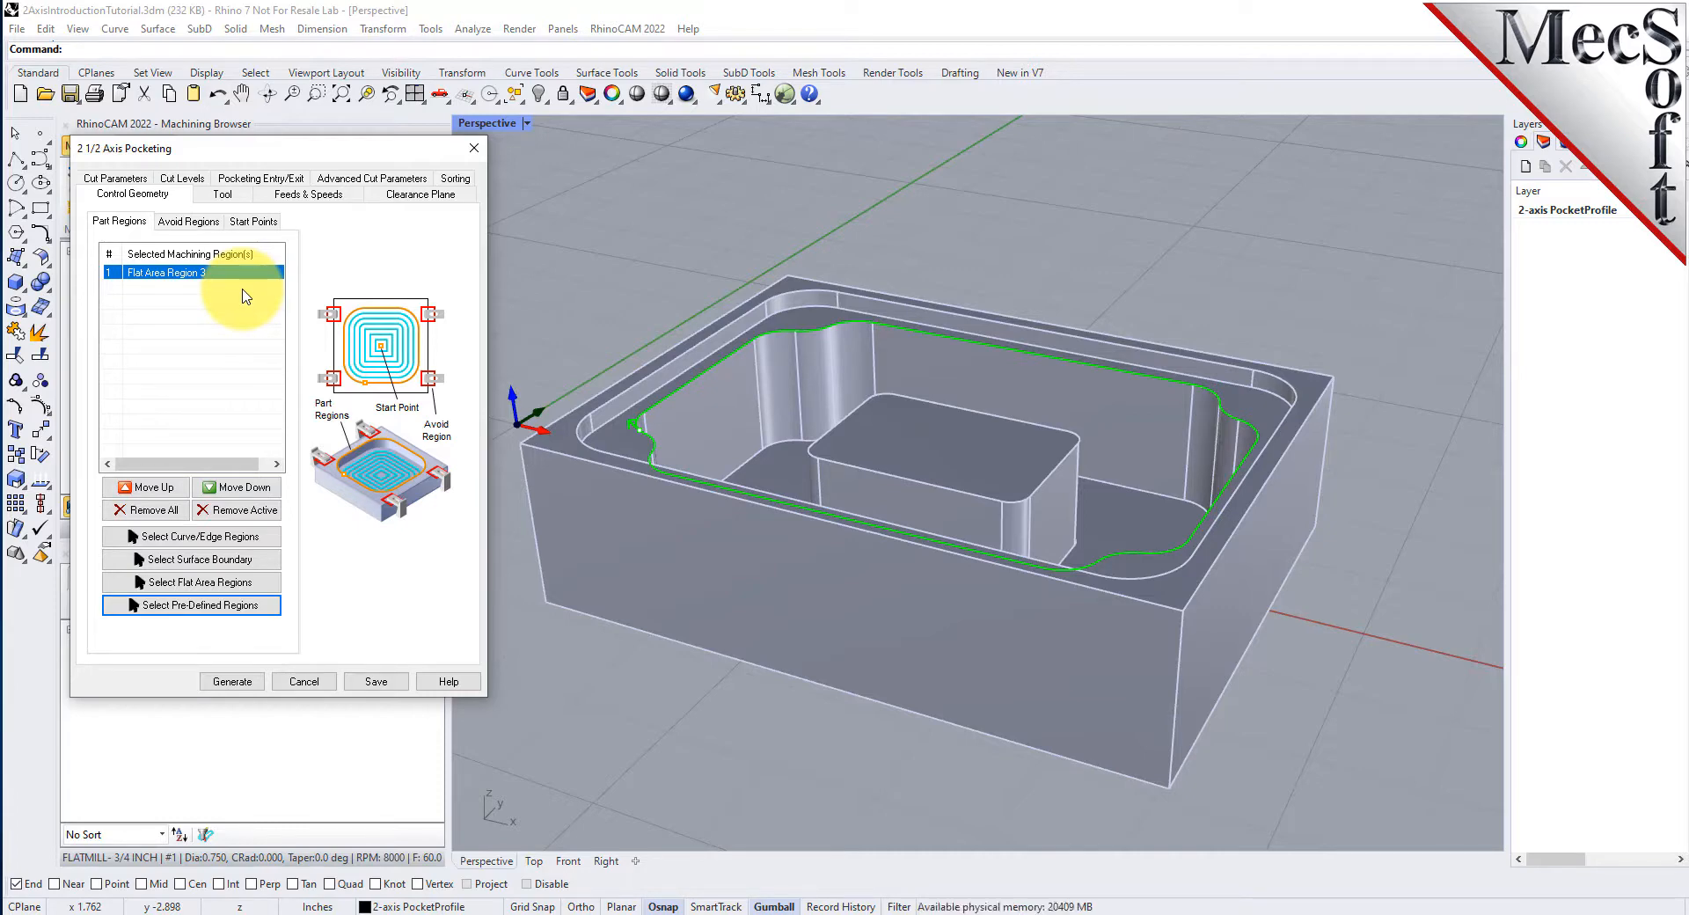
- Add the flat top face of the central island as a second part region and check both selected regions
{"action": "right_click_drag", "start_coordinate": [837, 410], "coordinate": [853, 294]}
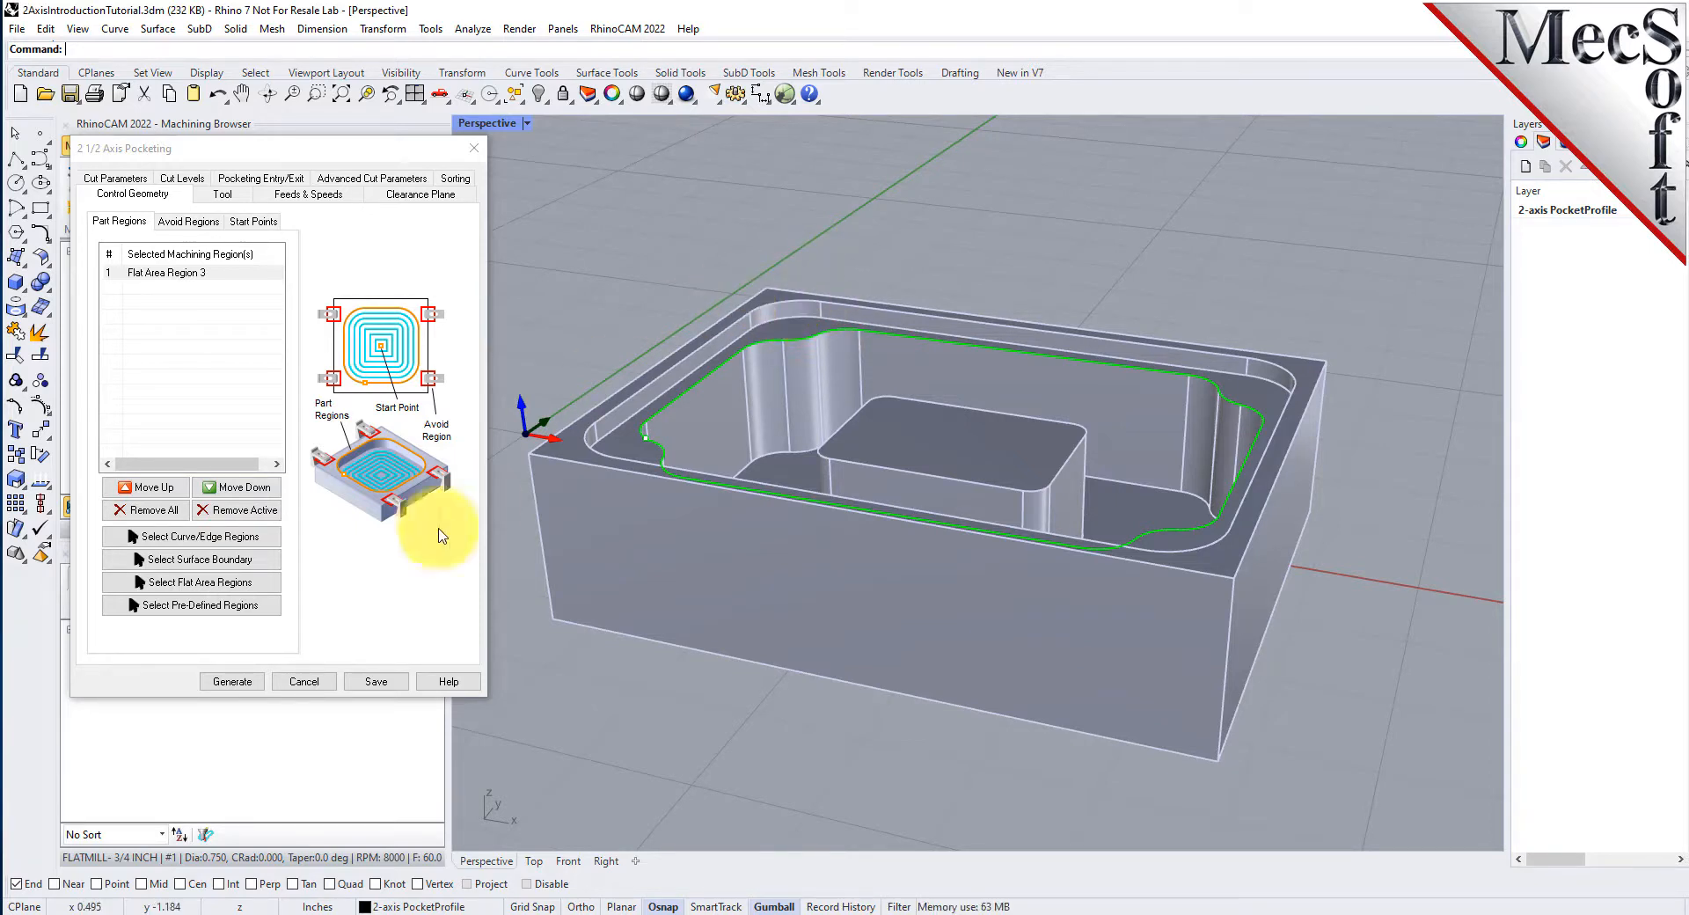
{"action": "left_click", "coordinate": [219, 592]}
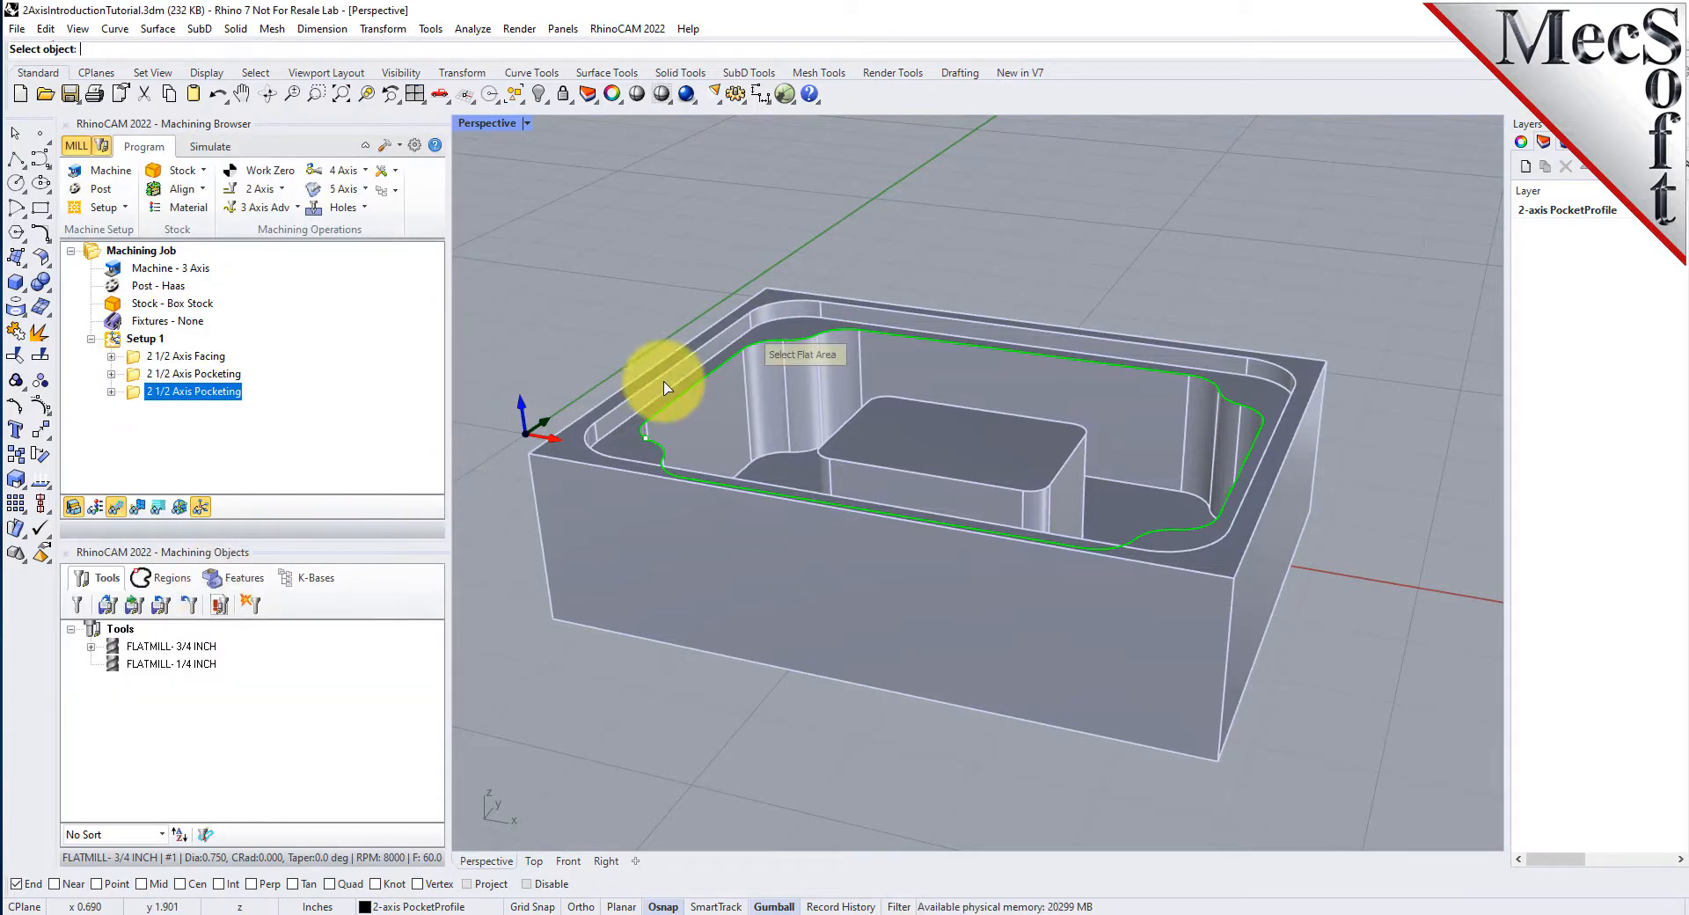
{"action": "left_click", "coordinate": [950, 443]}
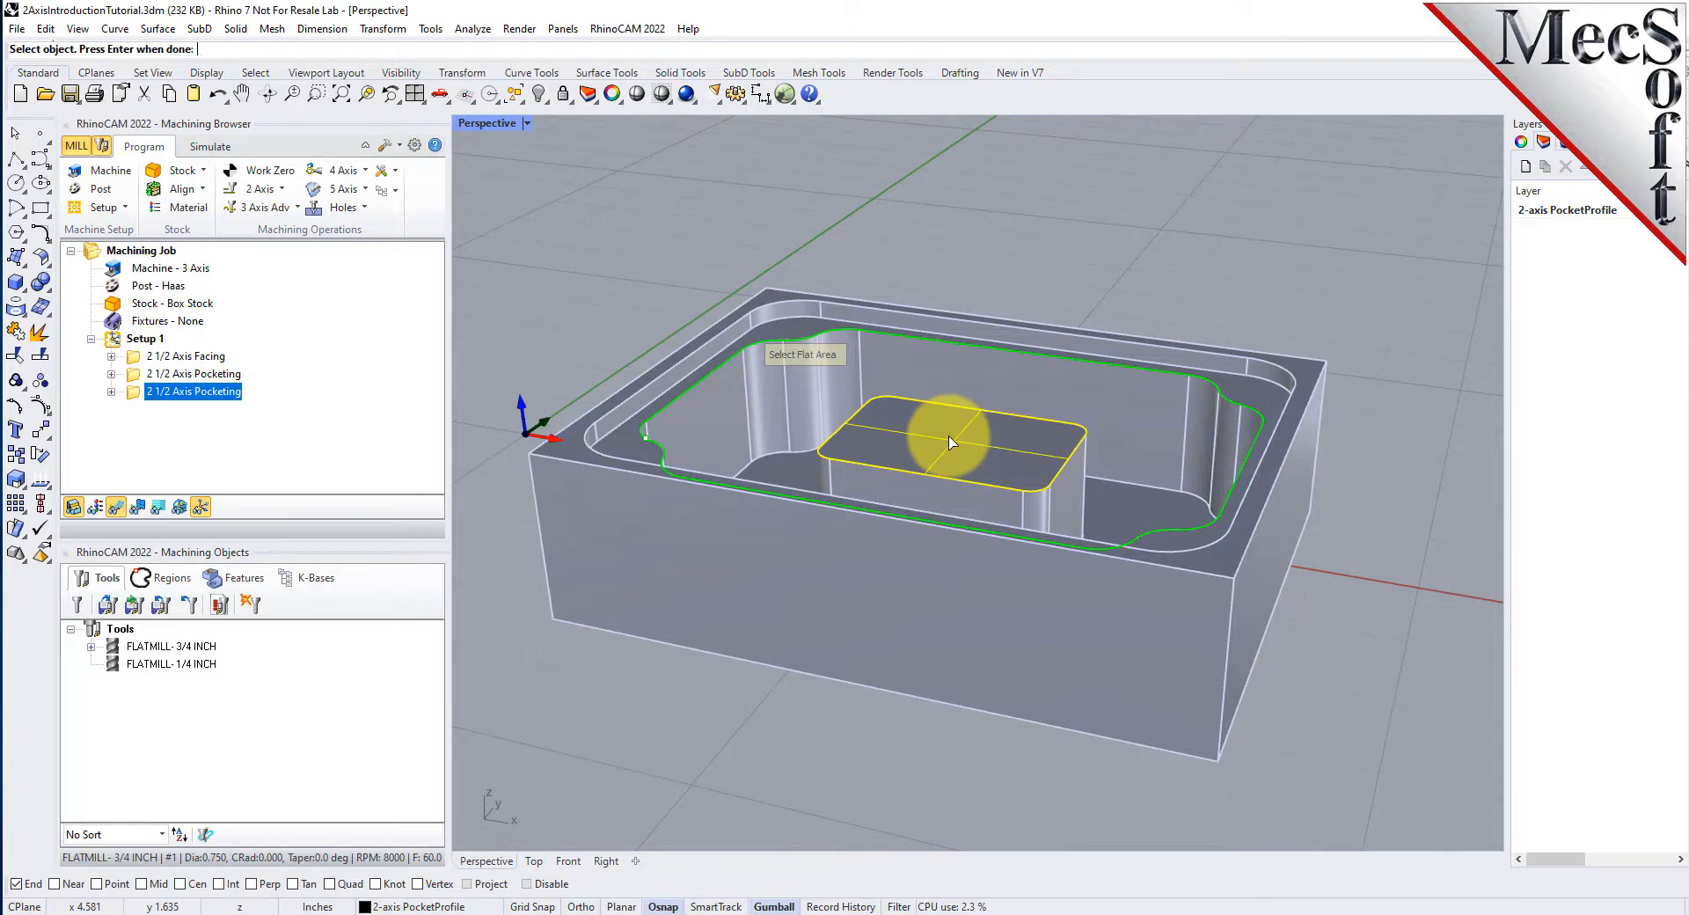
{"action": "key", "text": "Return"}
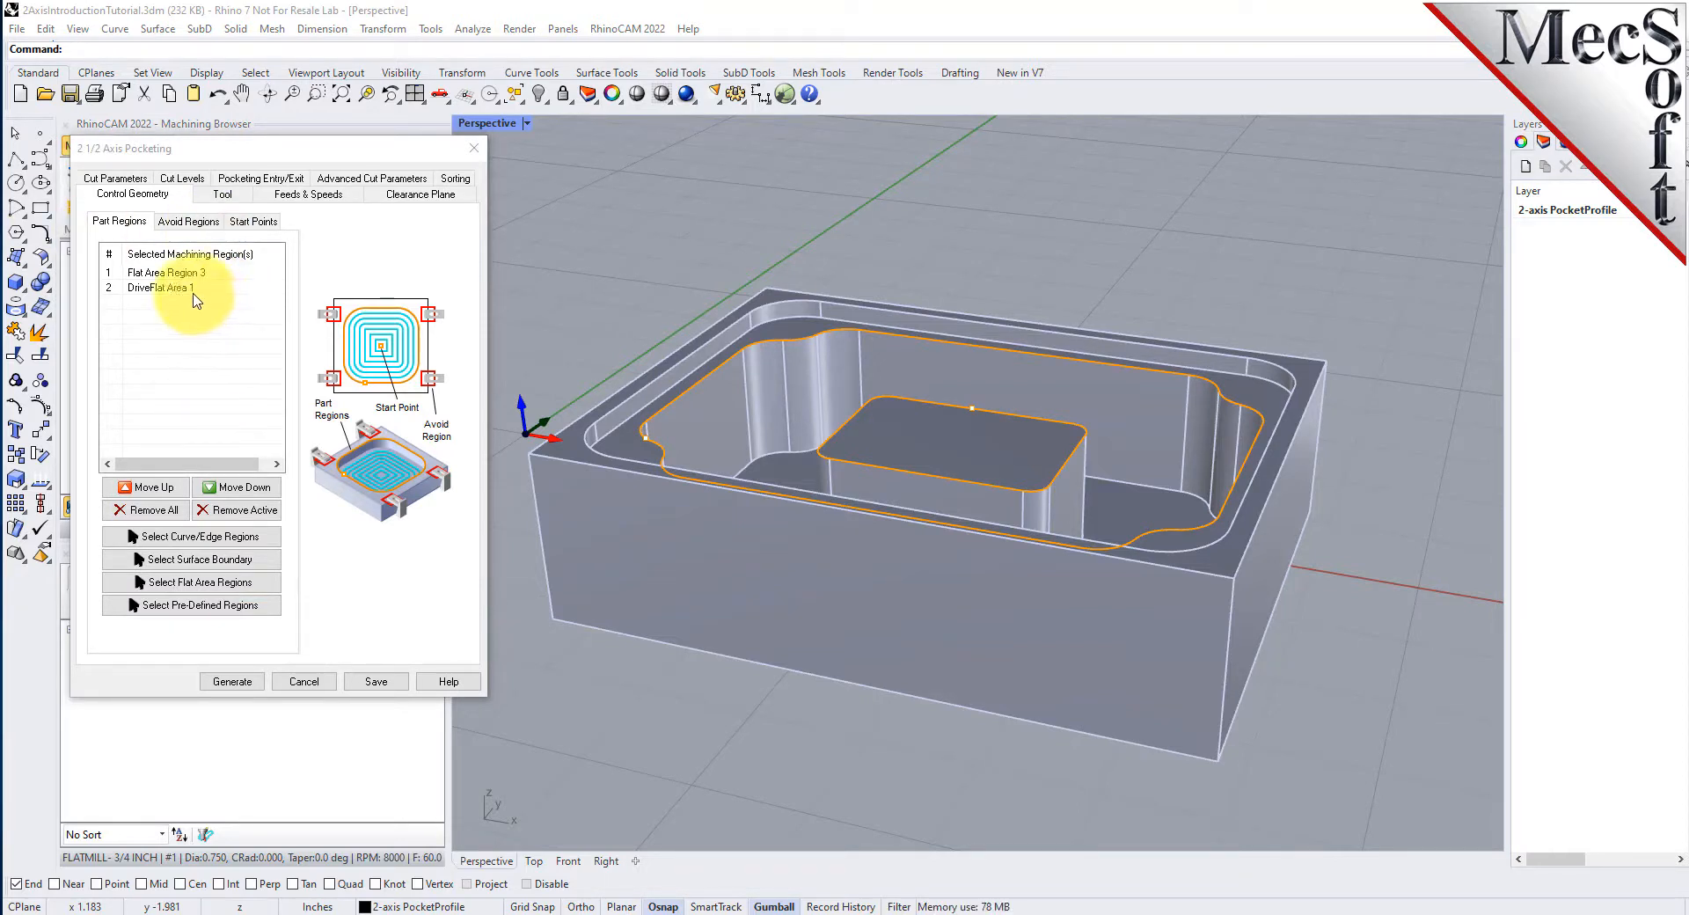
{"action": "left_click", "coordinate": [189, 288]}
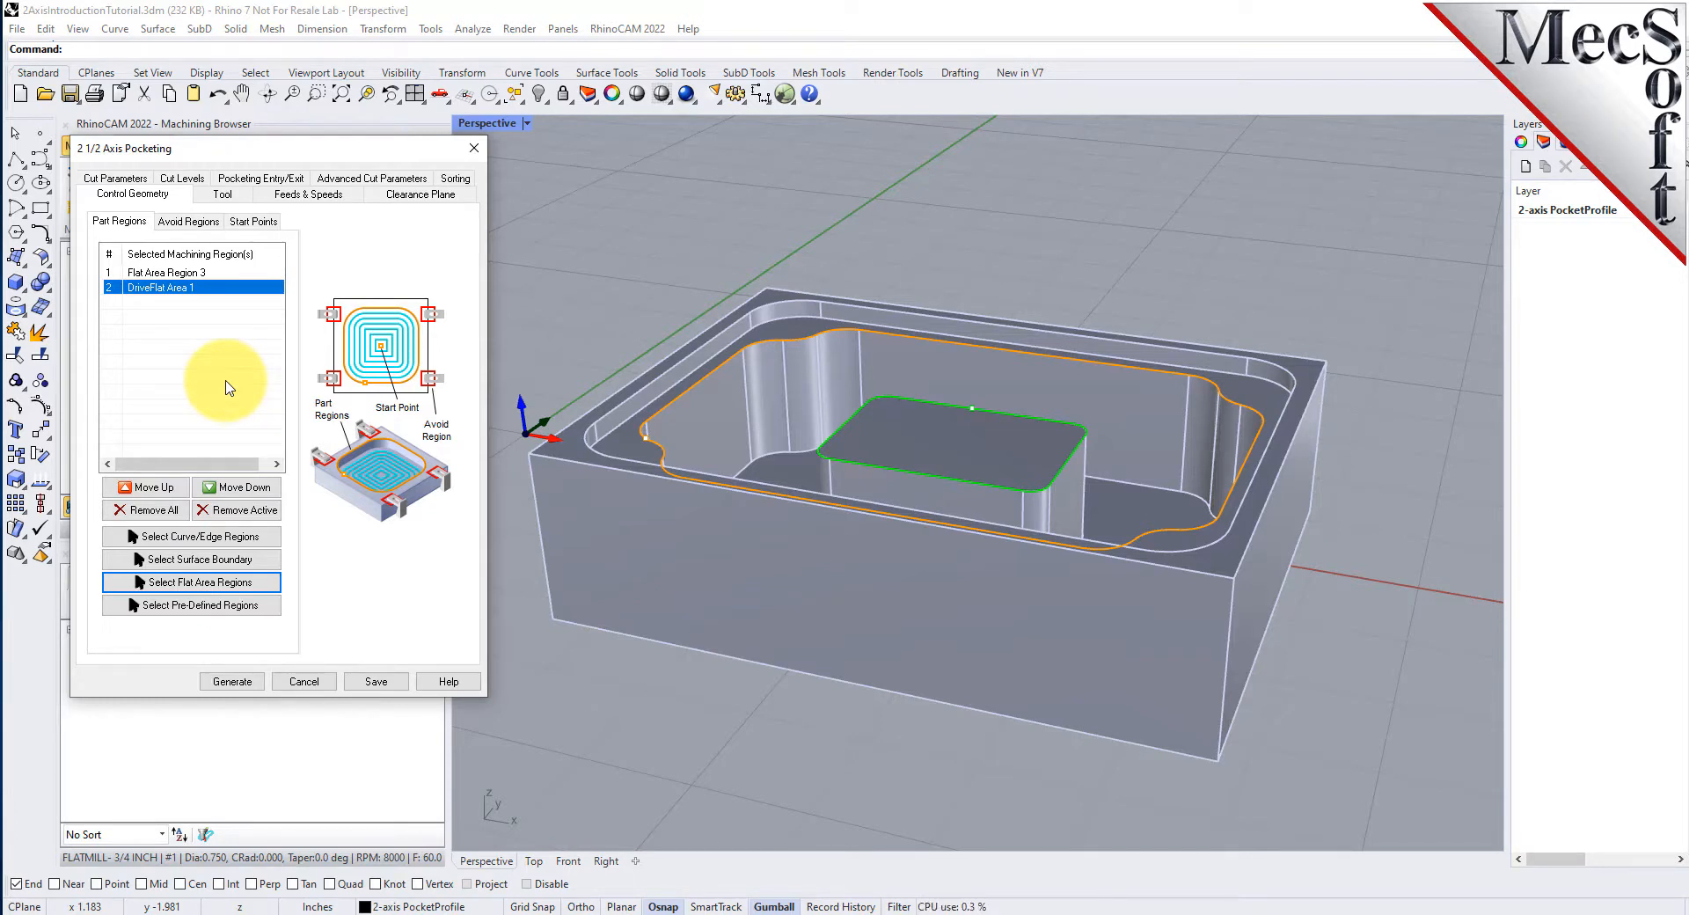
{"action": "left_click", "coordinate": [208, 273]}
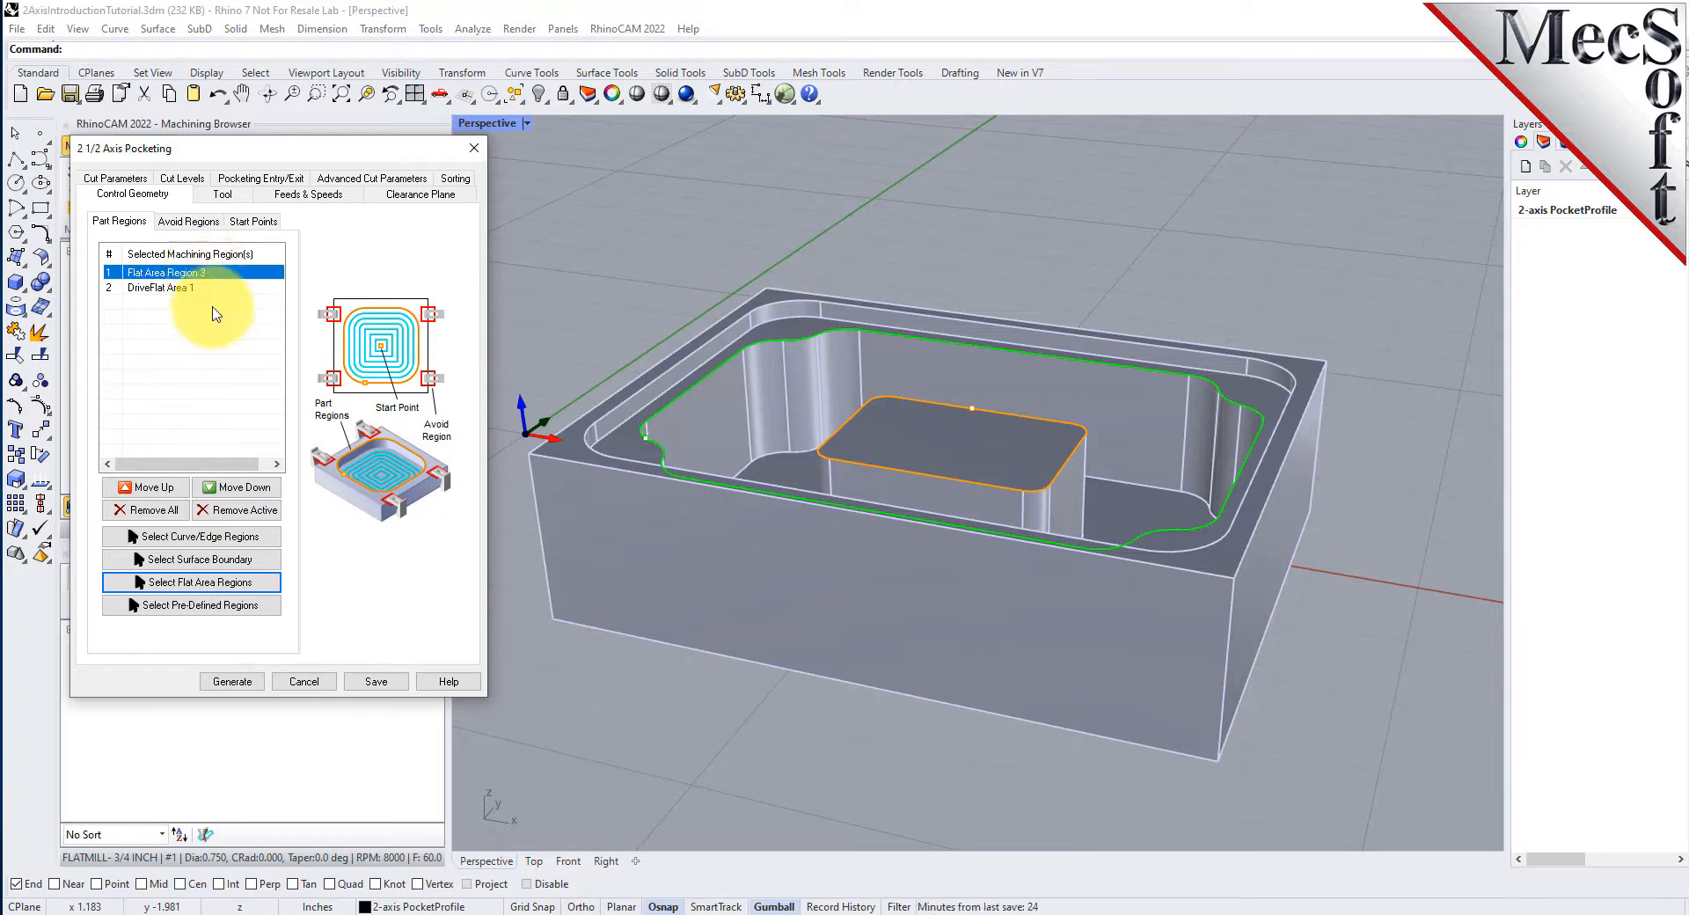
{"action": "left_click", "coordinate": [208, 290]}
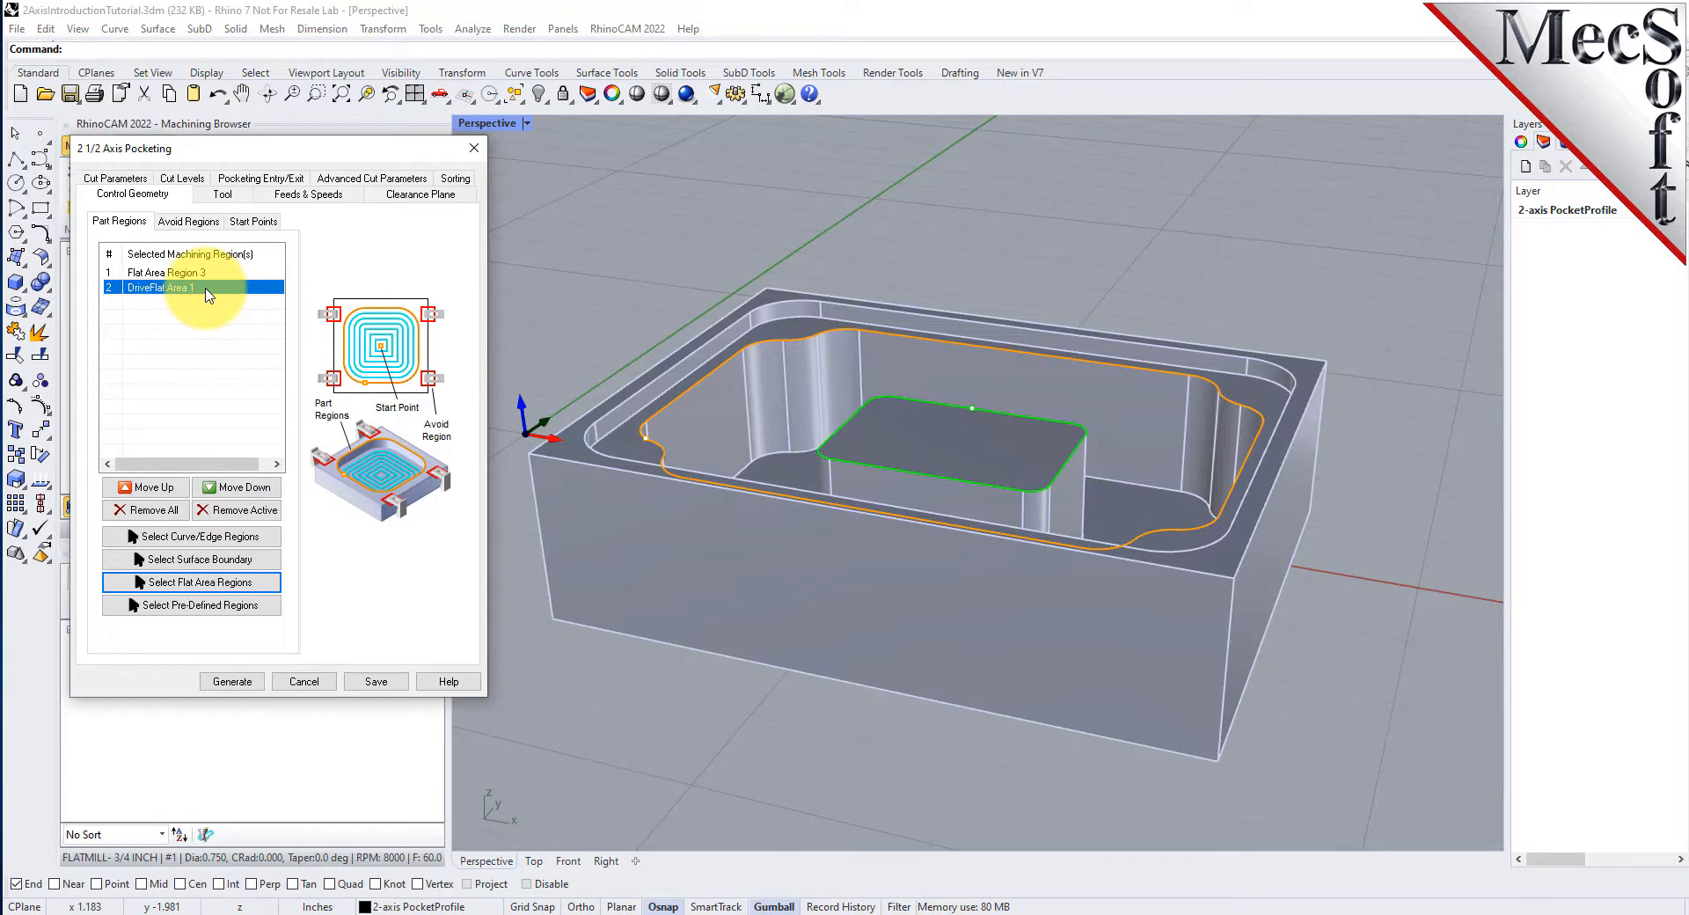
- Keep the FLATMILL- 3/4 INCH tool and set the stock allowance to 0.025 in the cut parameters
{"action": "left_click", "coordinate": [229, 195]}
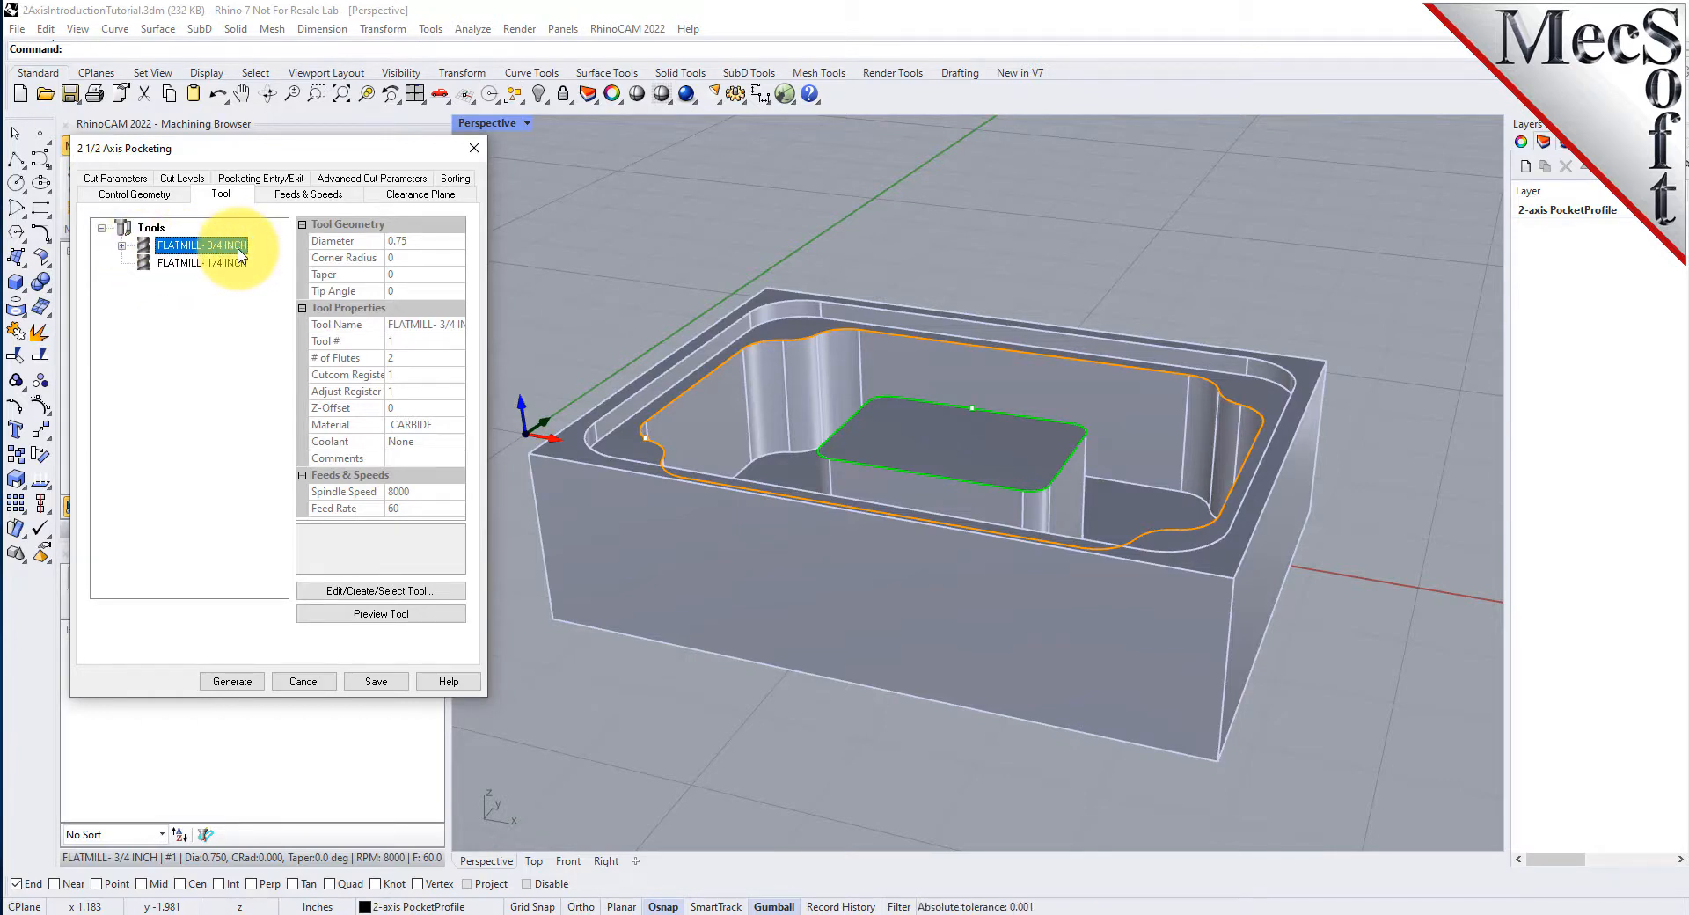
{"action": "left_click", "coordinate": [123, 179]}
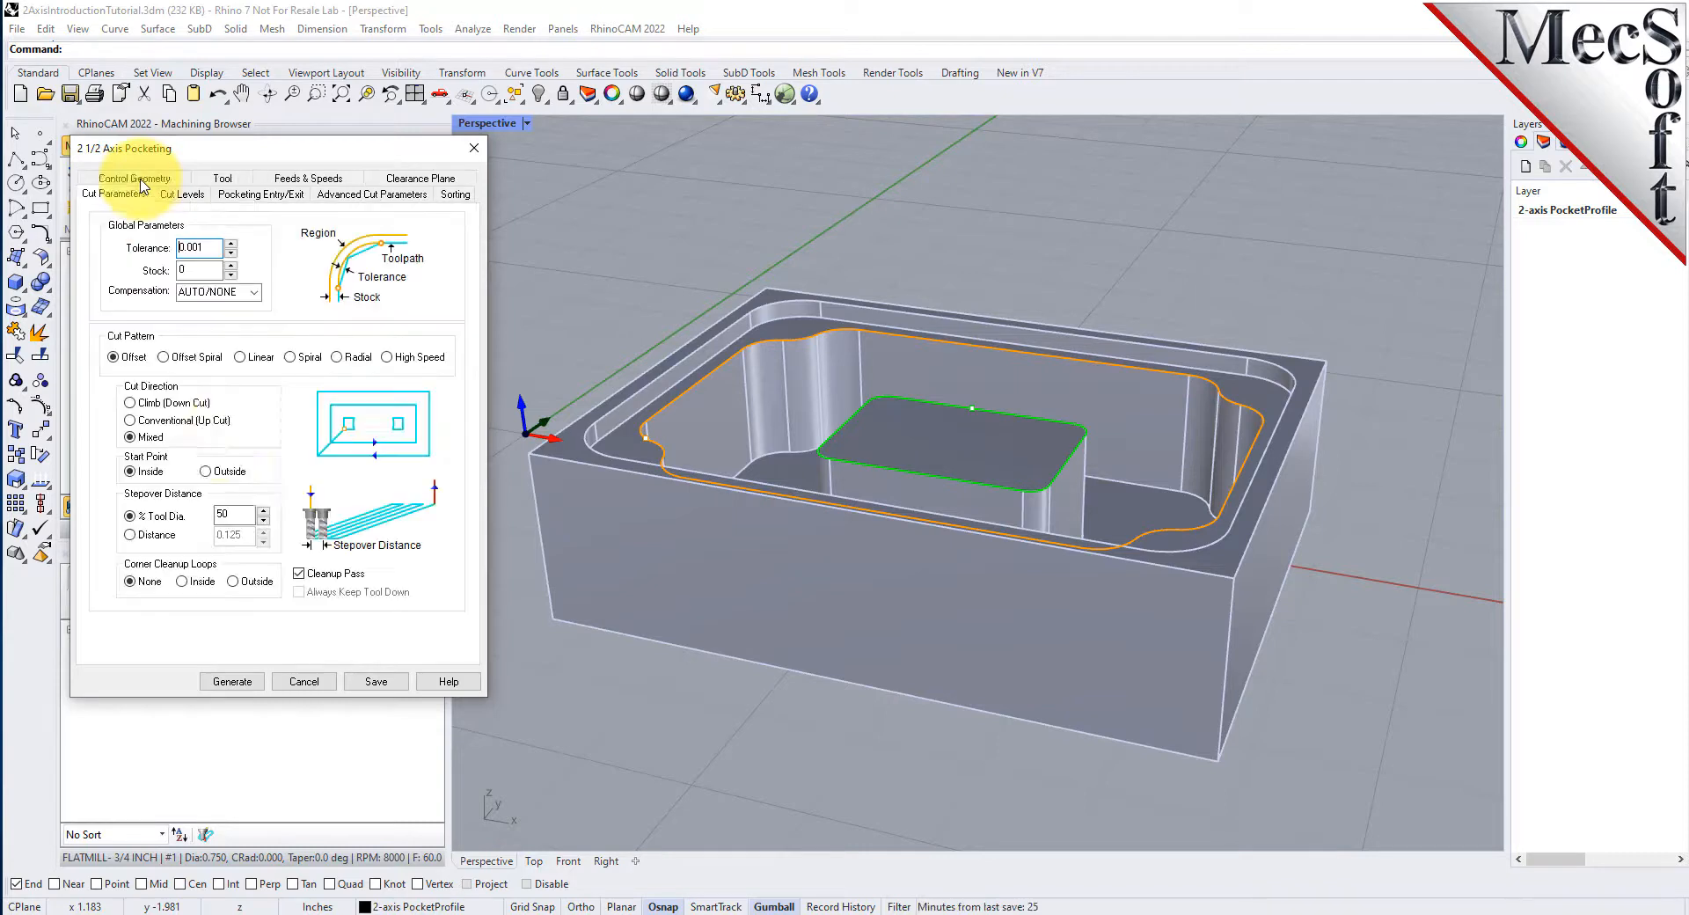
{"action": "left_click_drag", "start_coordinate": [195, 270], "coordinate": [141, 267]}
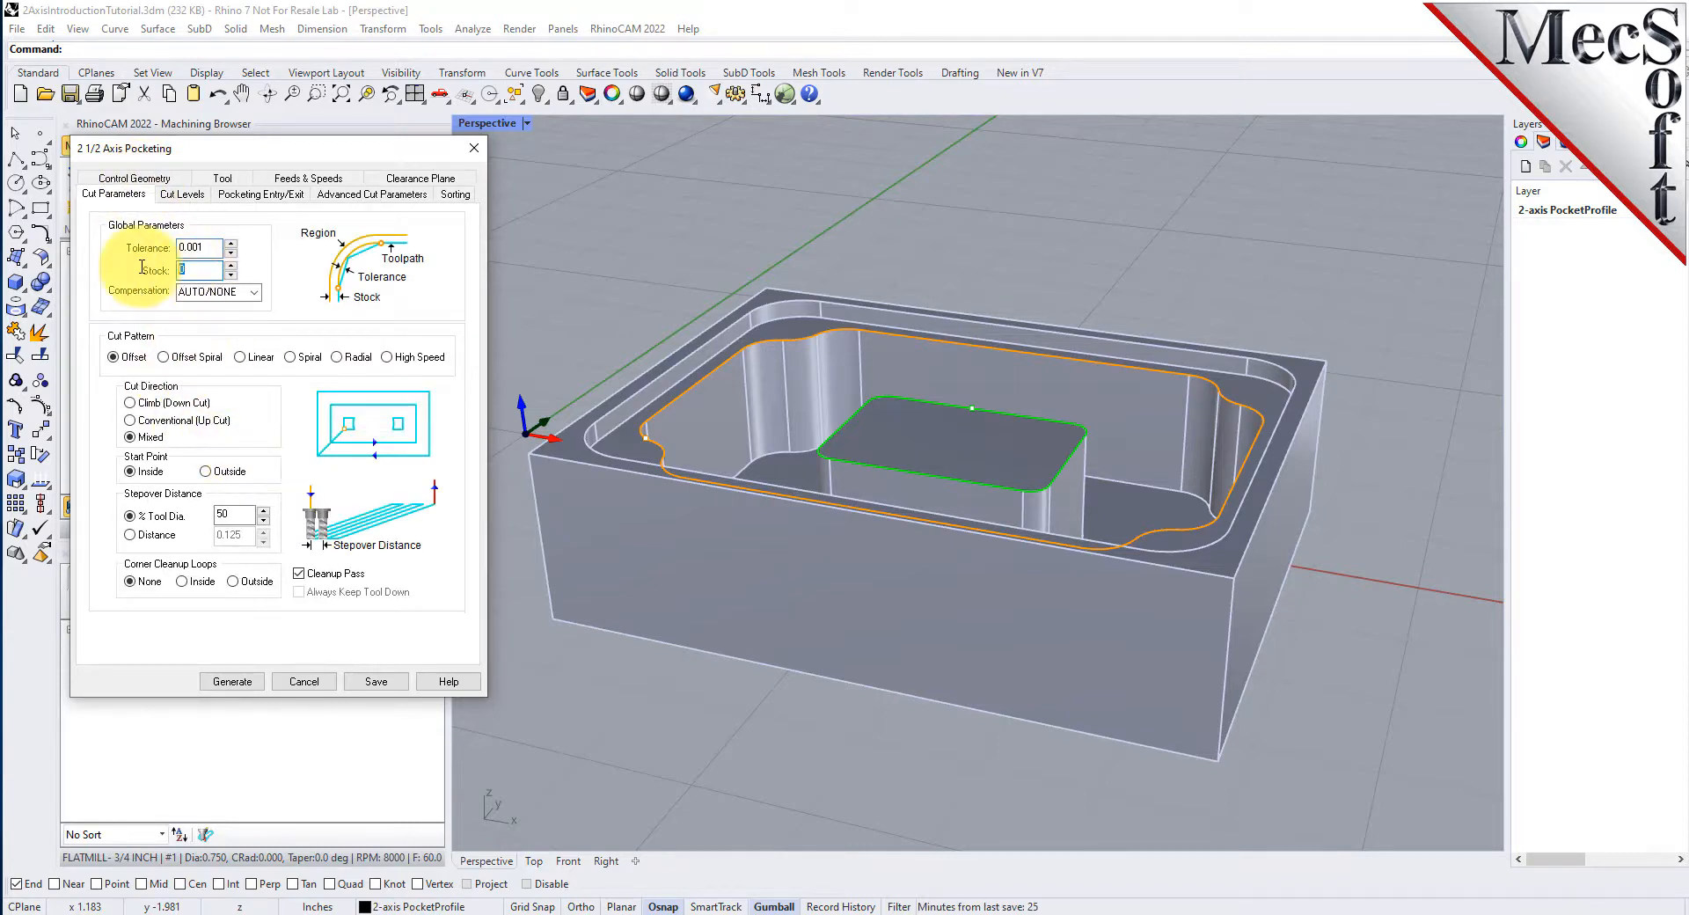
{"action": "type", "text": ".025"}
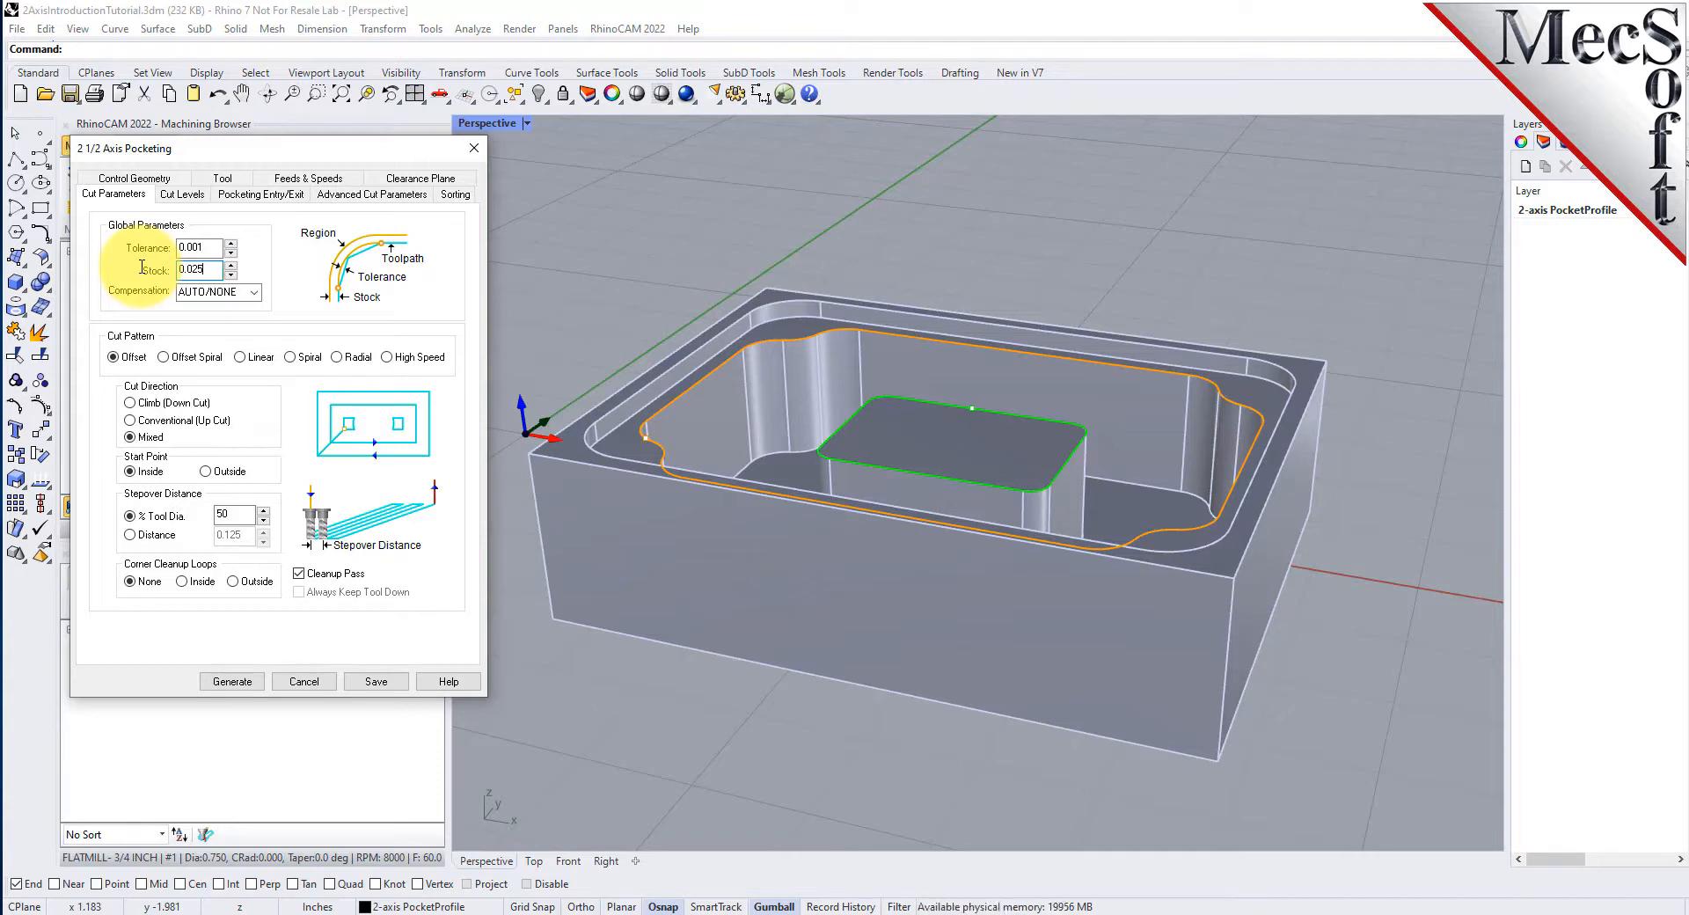
{"action": "right_click_drag", "start_coordinate": [894, 378], "coordinate": [1056, 418]}
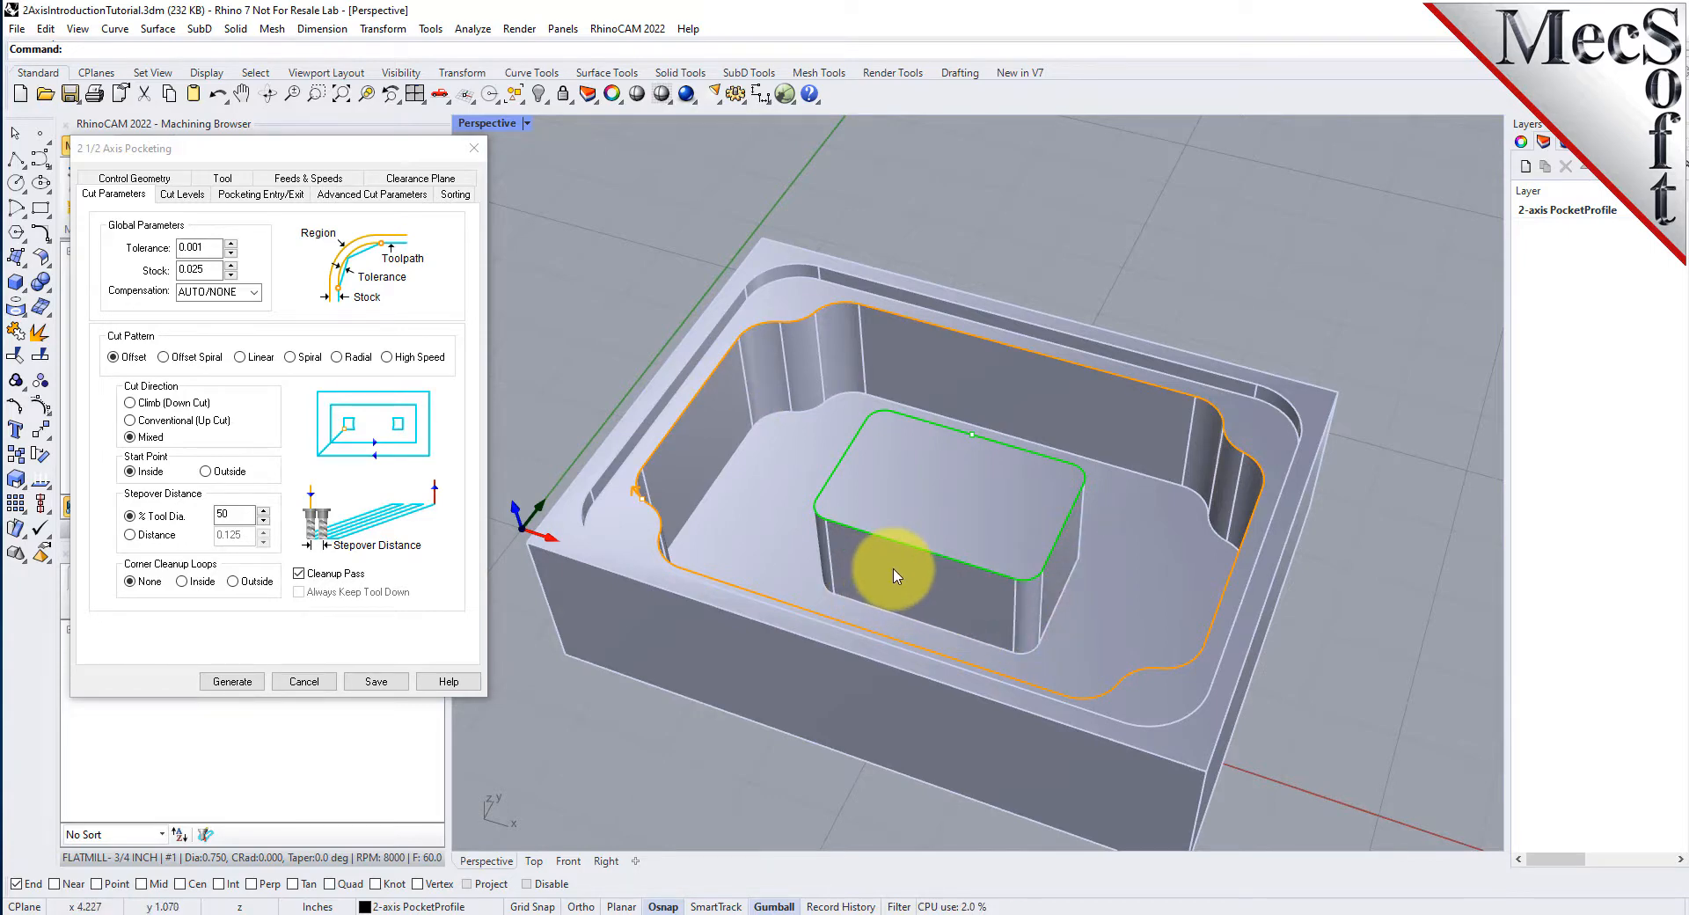
{"action": "right_click_drag", "start_coordinate": [906, 572], "coordinate": [894, 520]}
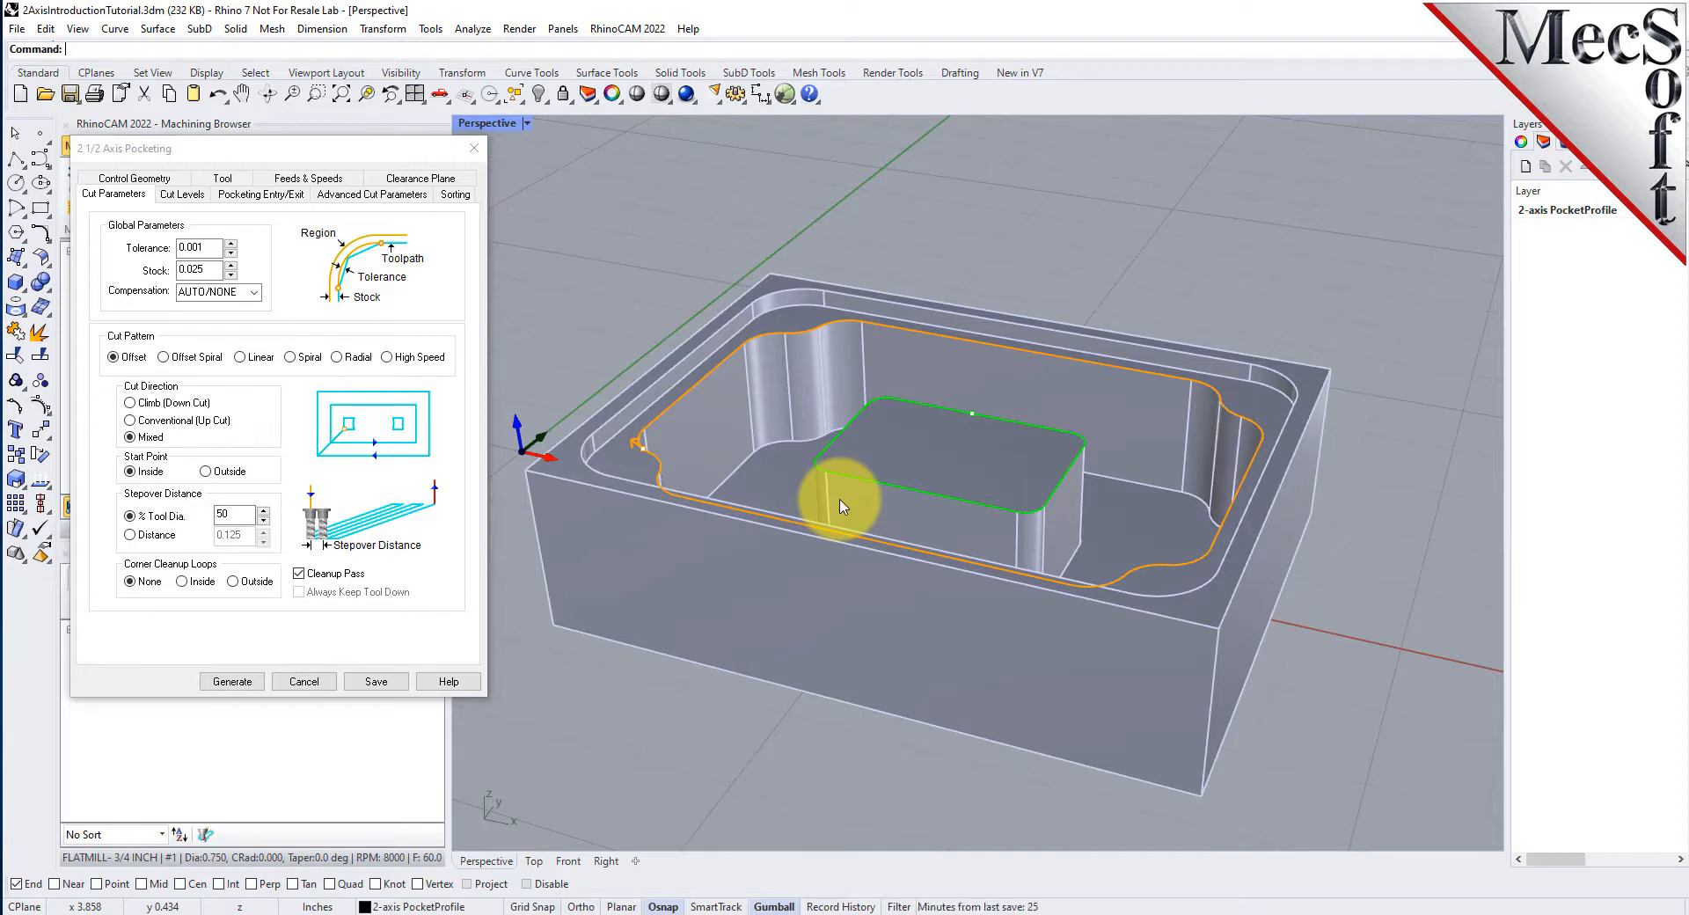
{"action": "left_click", "coordinate": [185, 195]}
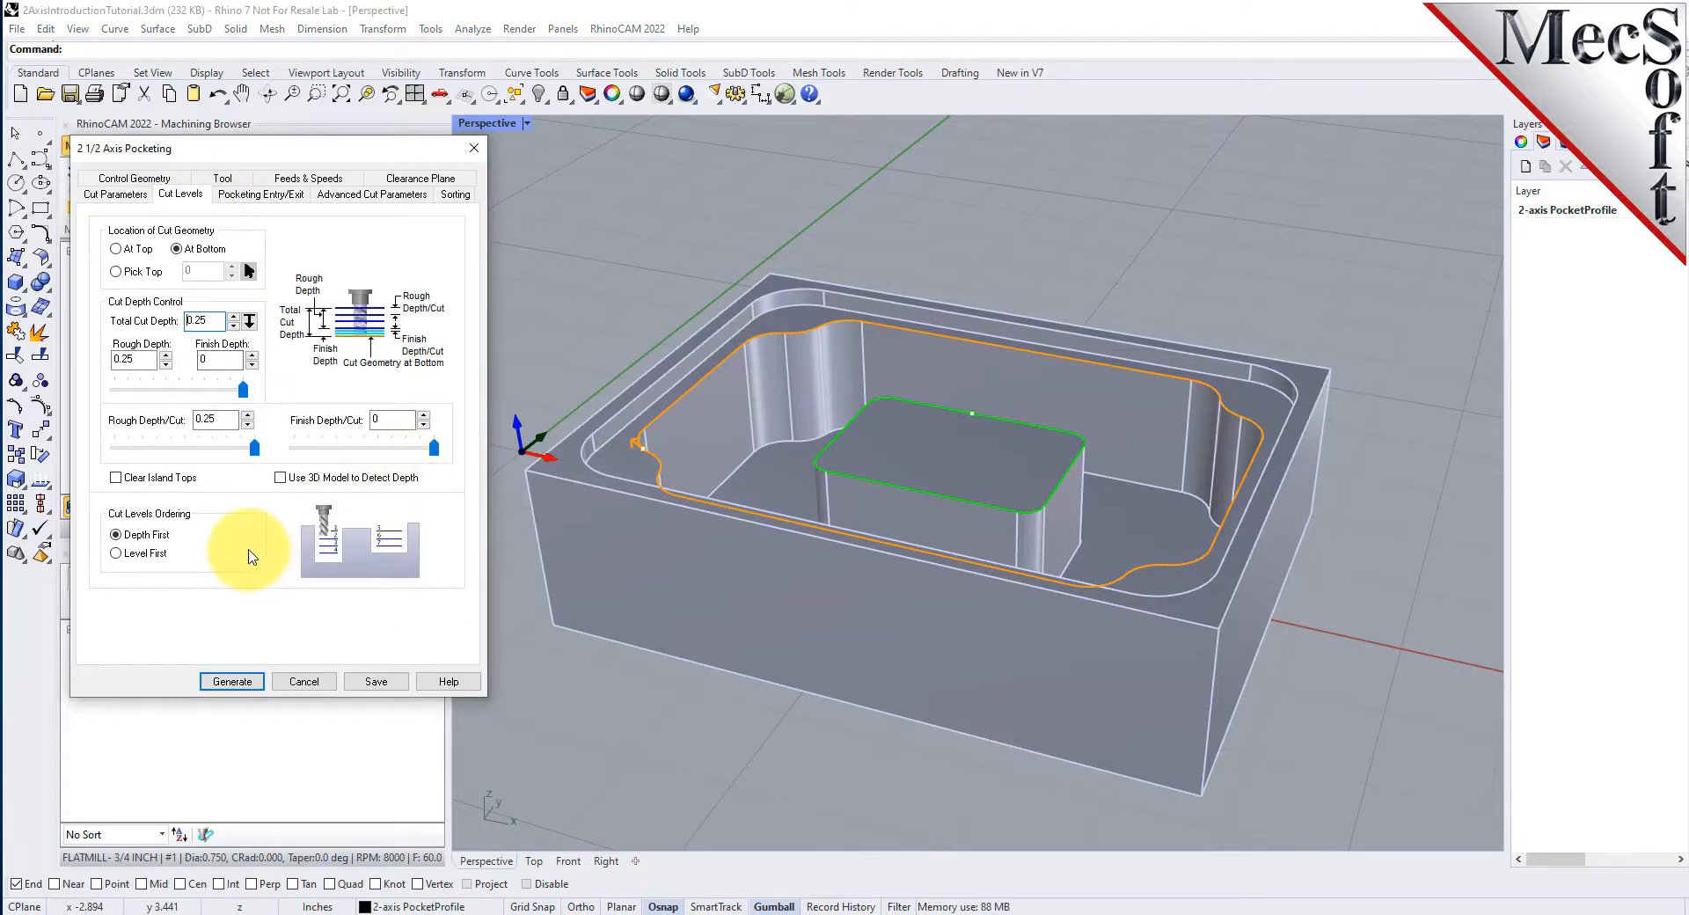
{"action": "left_click", "coordinate": [115, 194]}
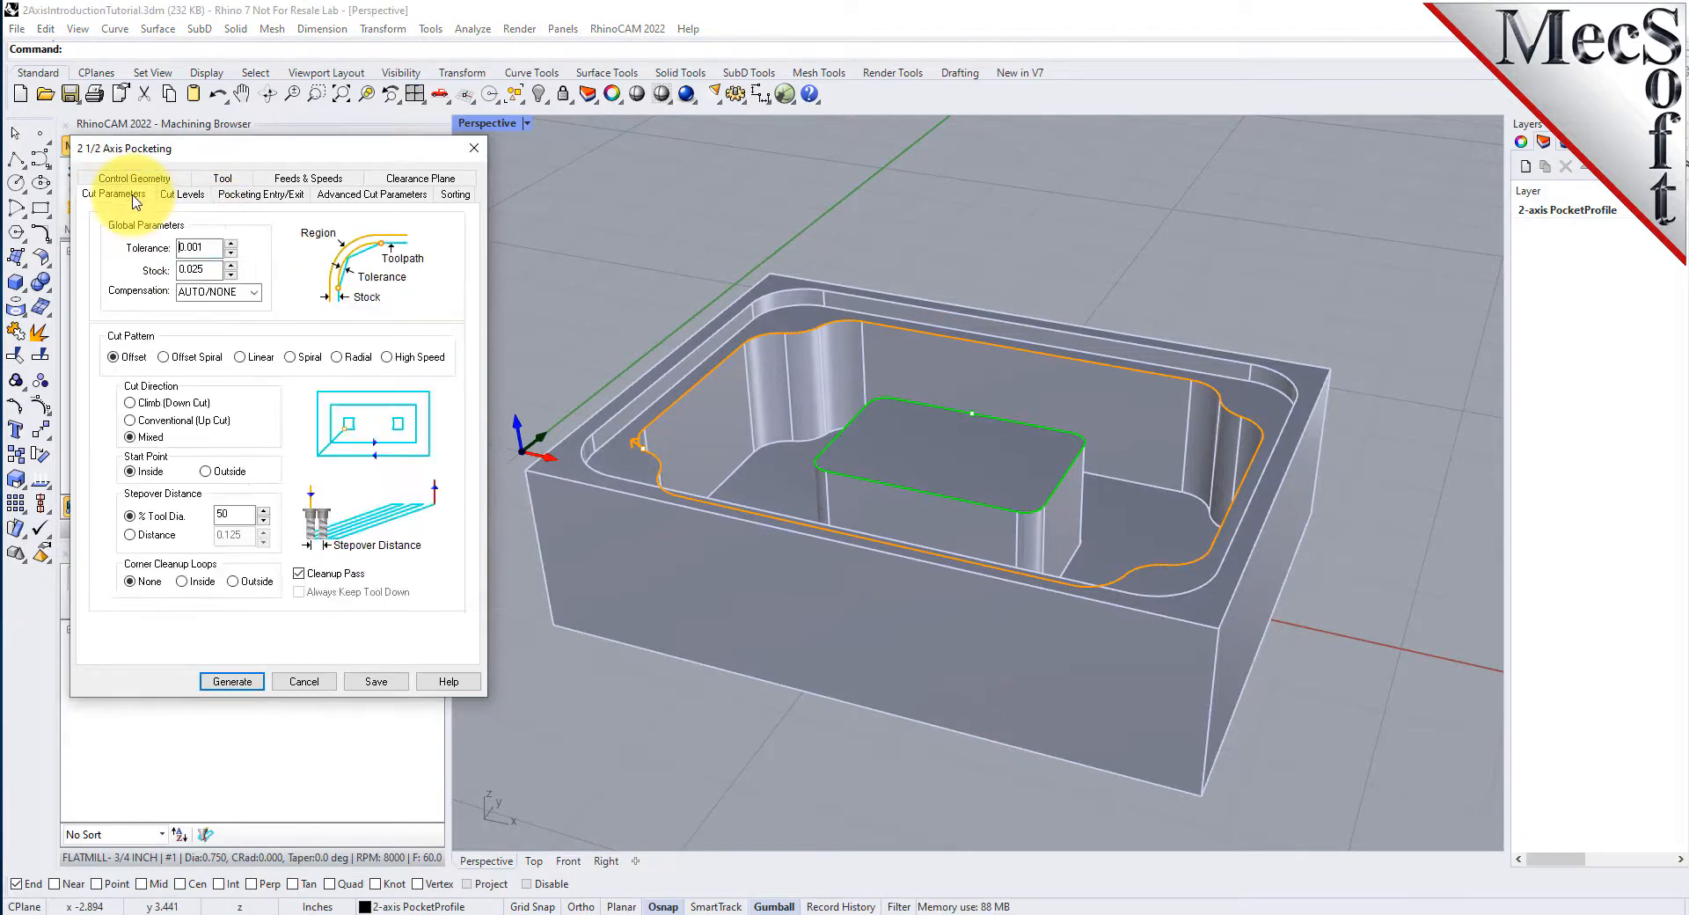
{"action": "double_click", "coordinate": [196, 269]}
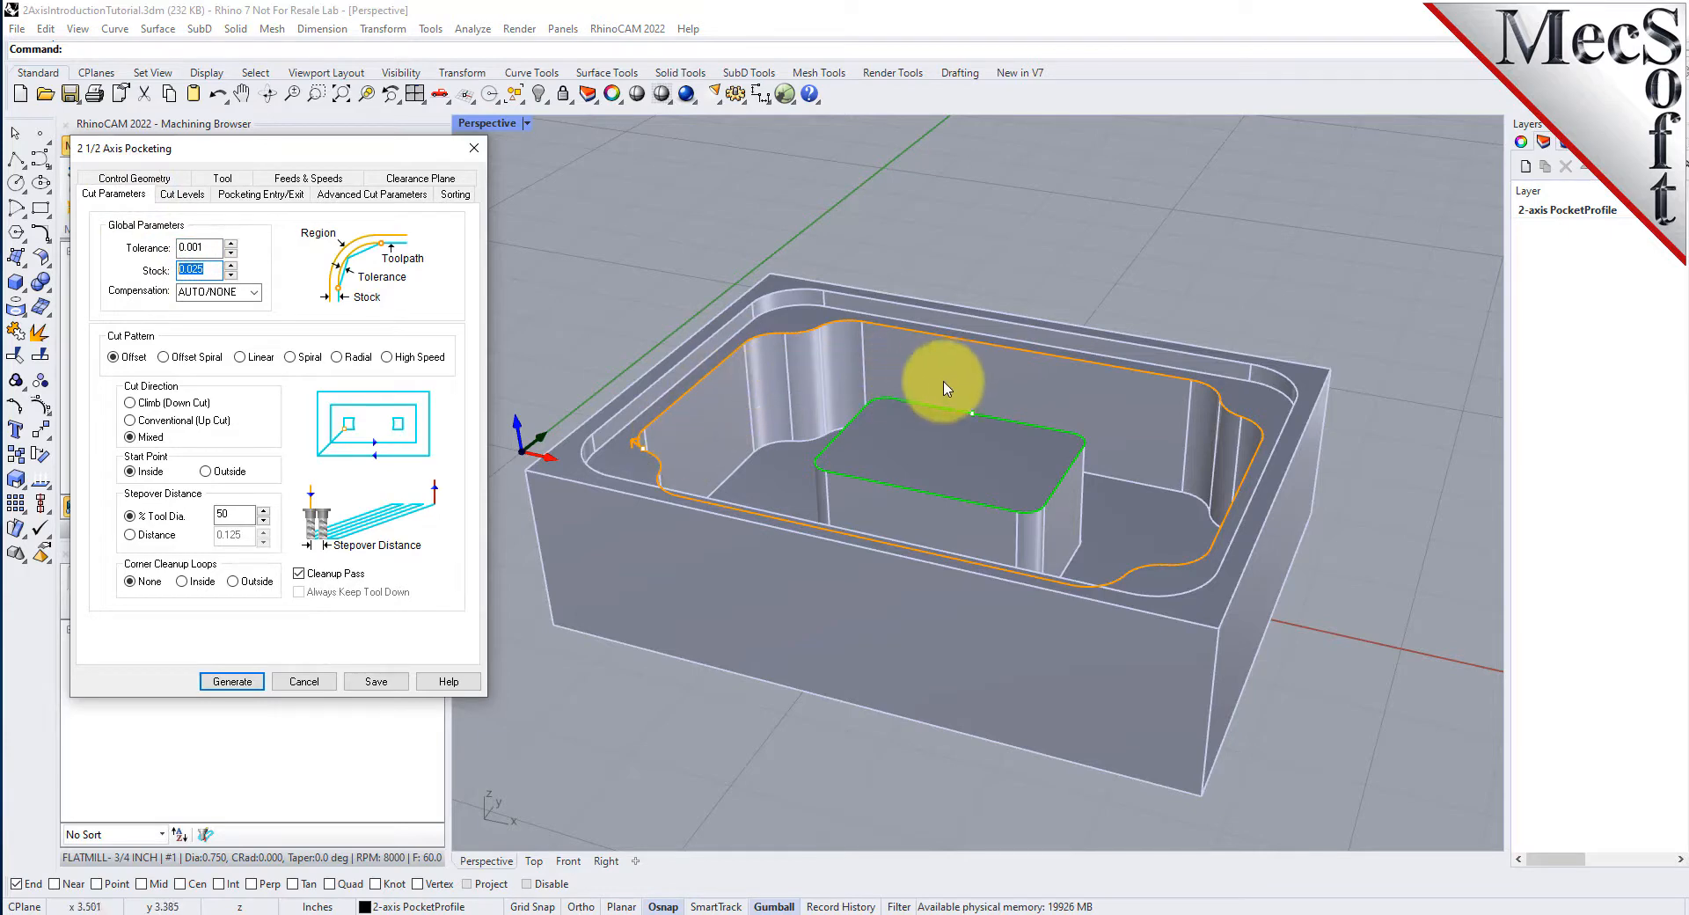
- Locate the cut geometry at the top and pick two points from pocket rim to floor for a 1.75 total cut depth
{"action": "left_click", "coordinate": [182, 194]}
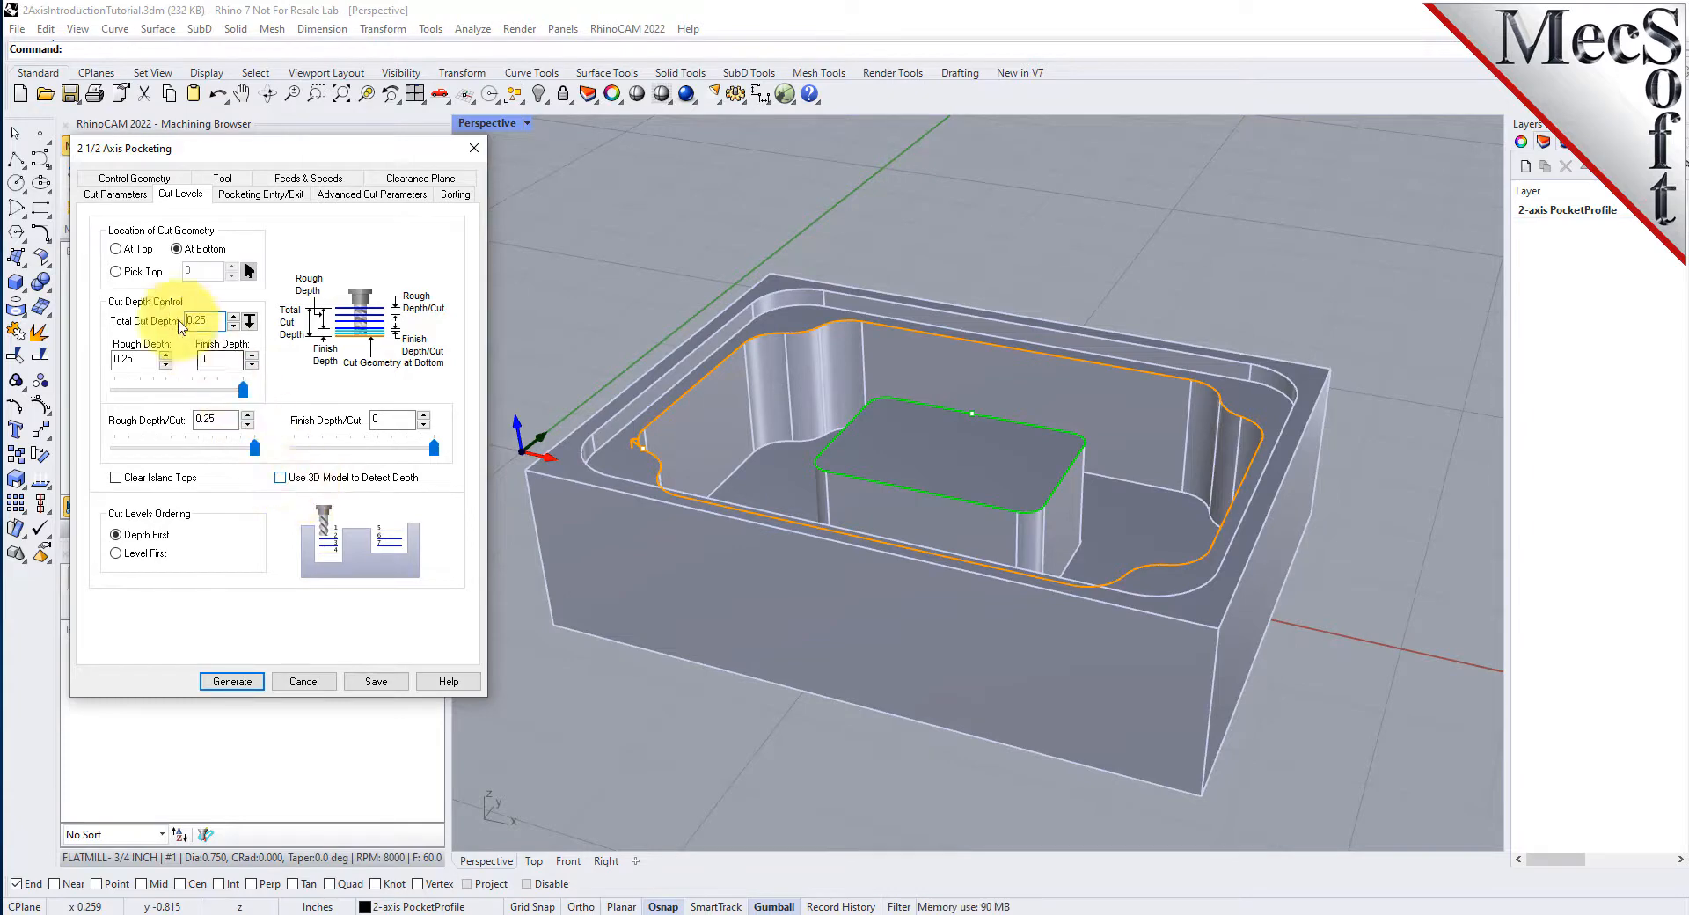
{"action": "left_click", "coordinate": [118, 250]}
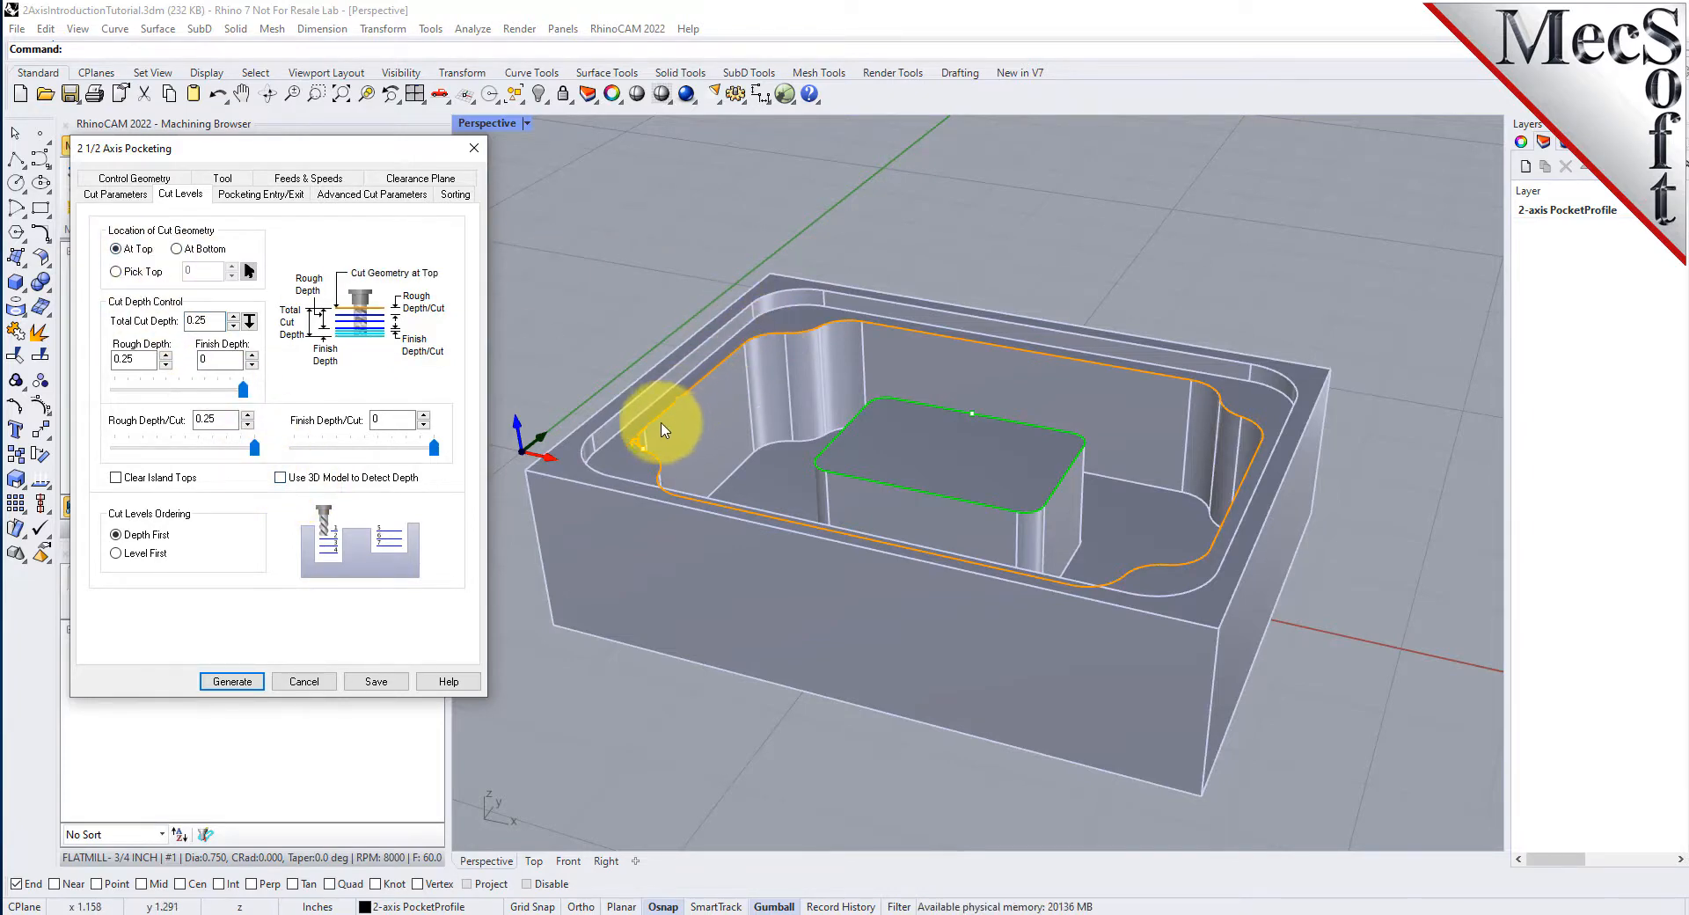
{"action": "right_click_drag", "start_coordinate": [999, 464], "coordinate": [879, 478]}
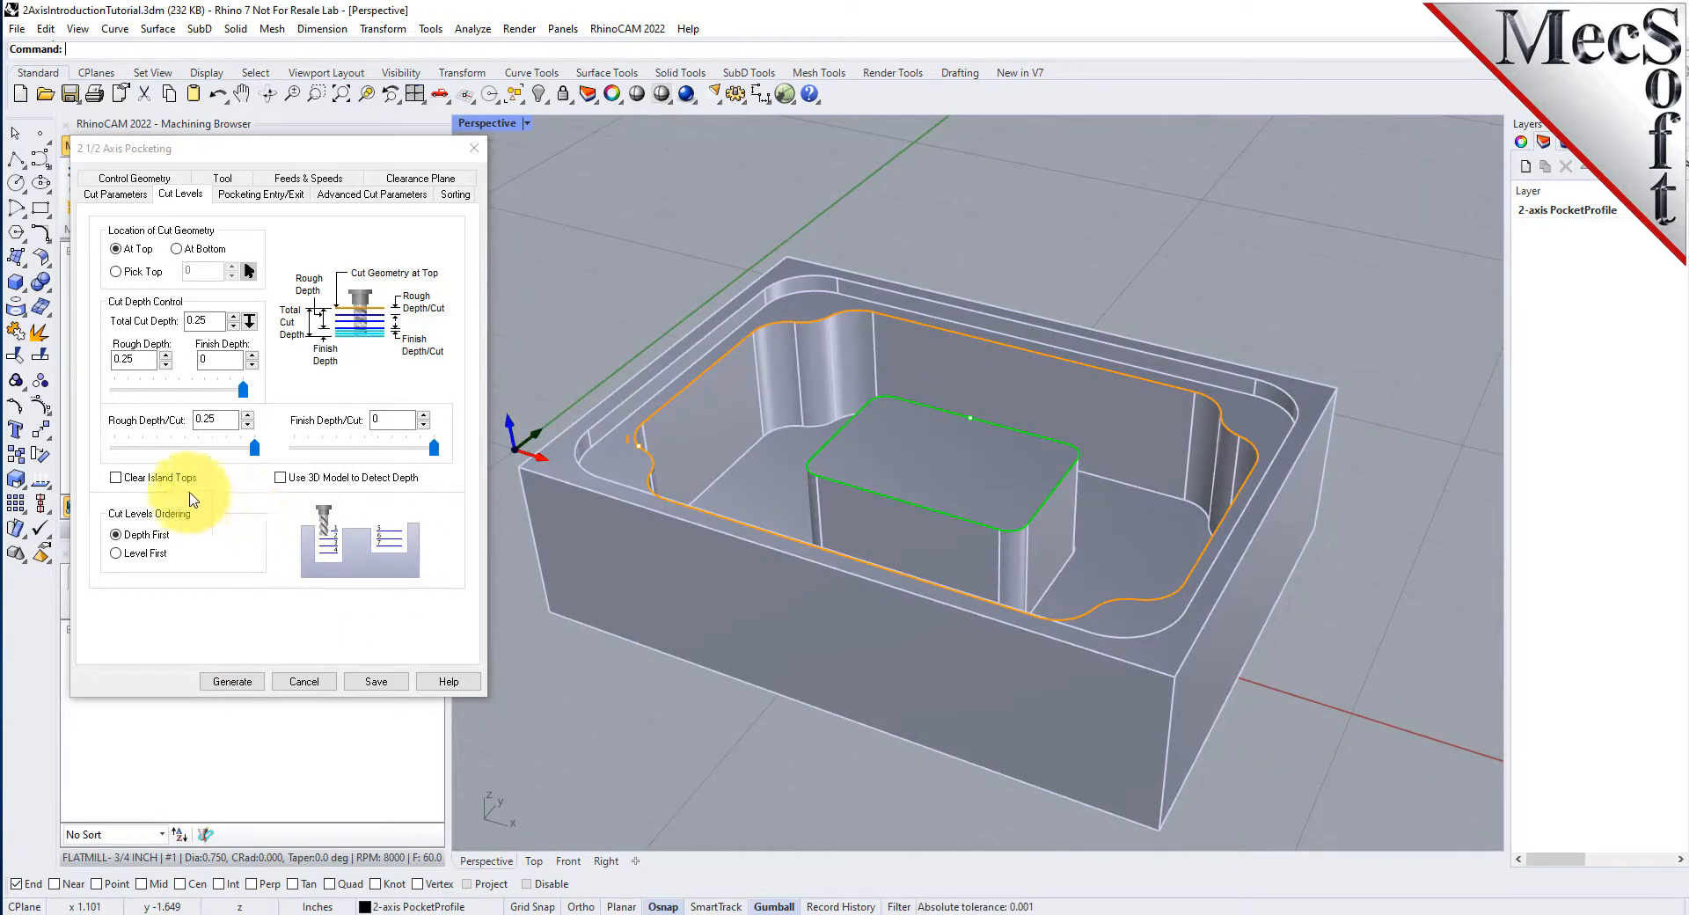
{"action": "left_click", "coordinate": [250, 324]}
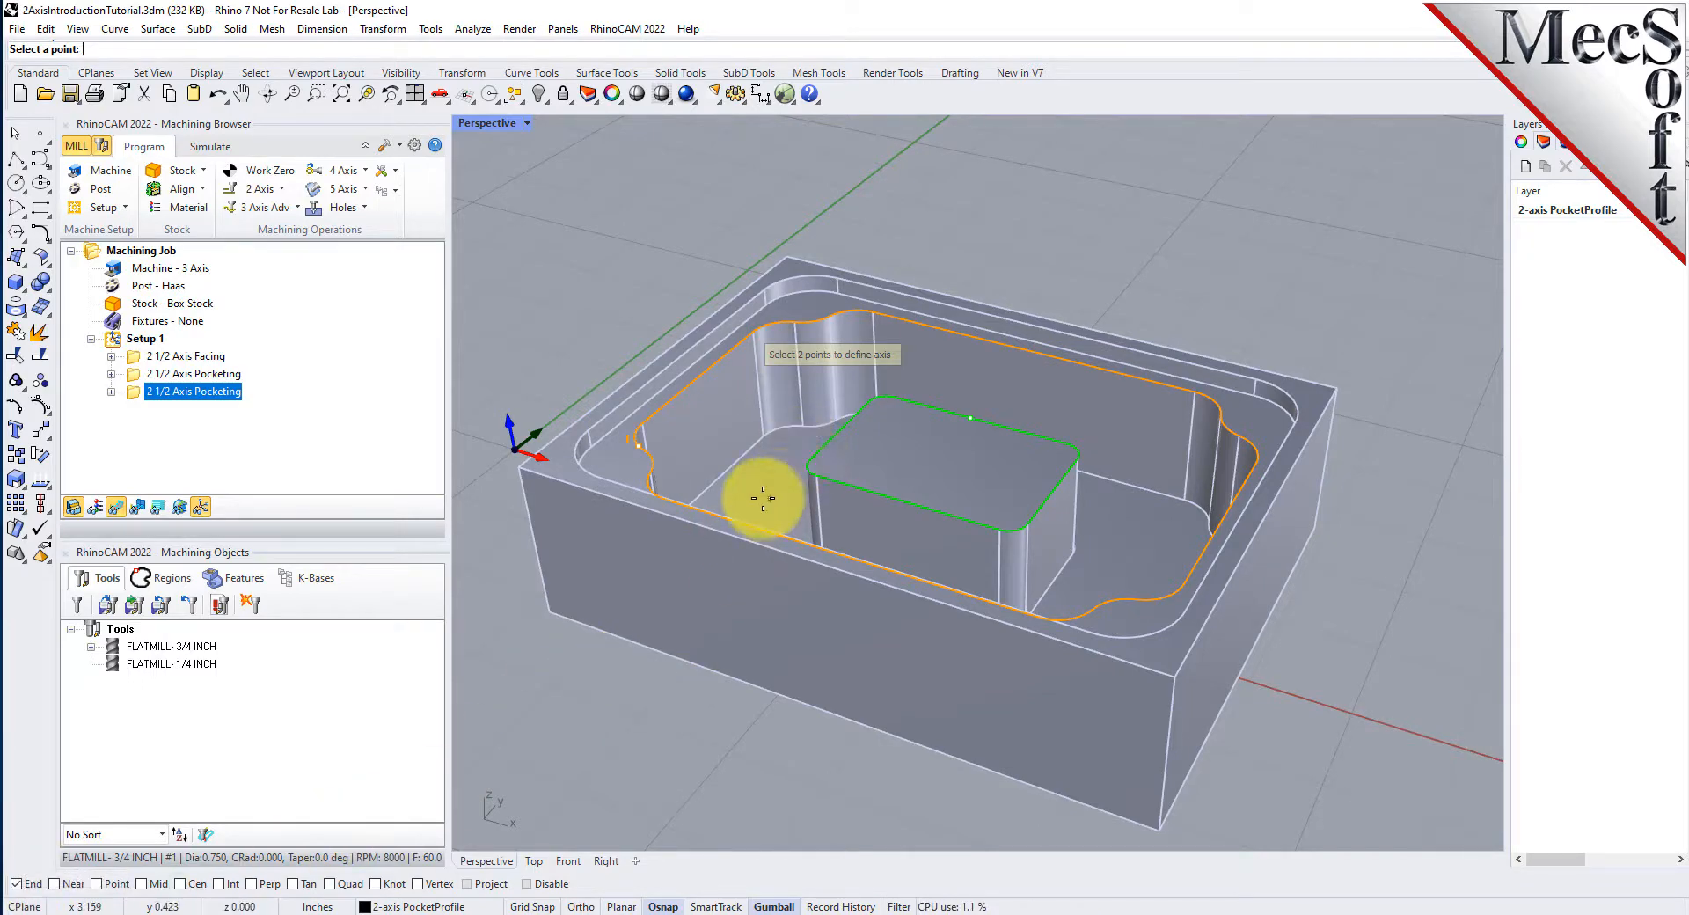
{"action": "left_click", "coordinate": [662, 529]}
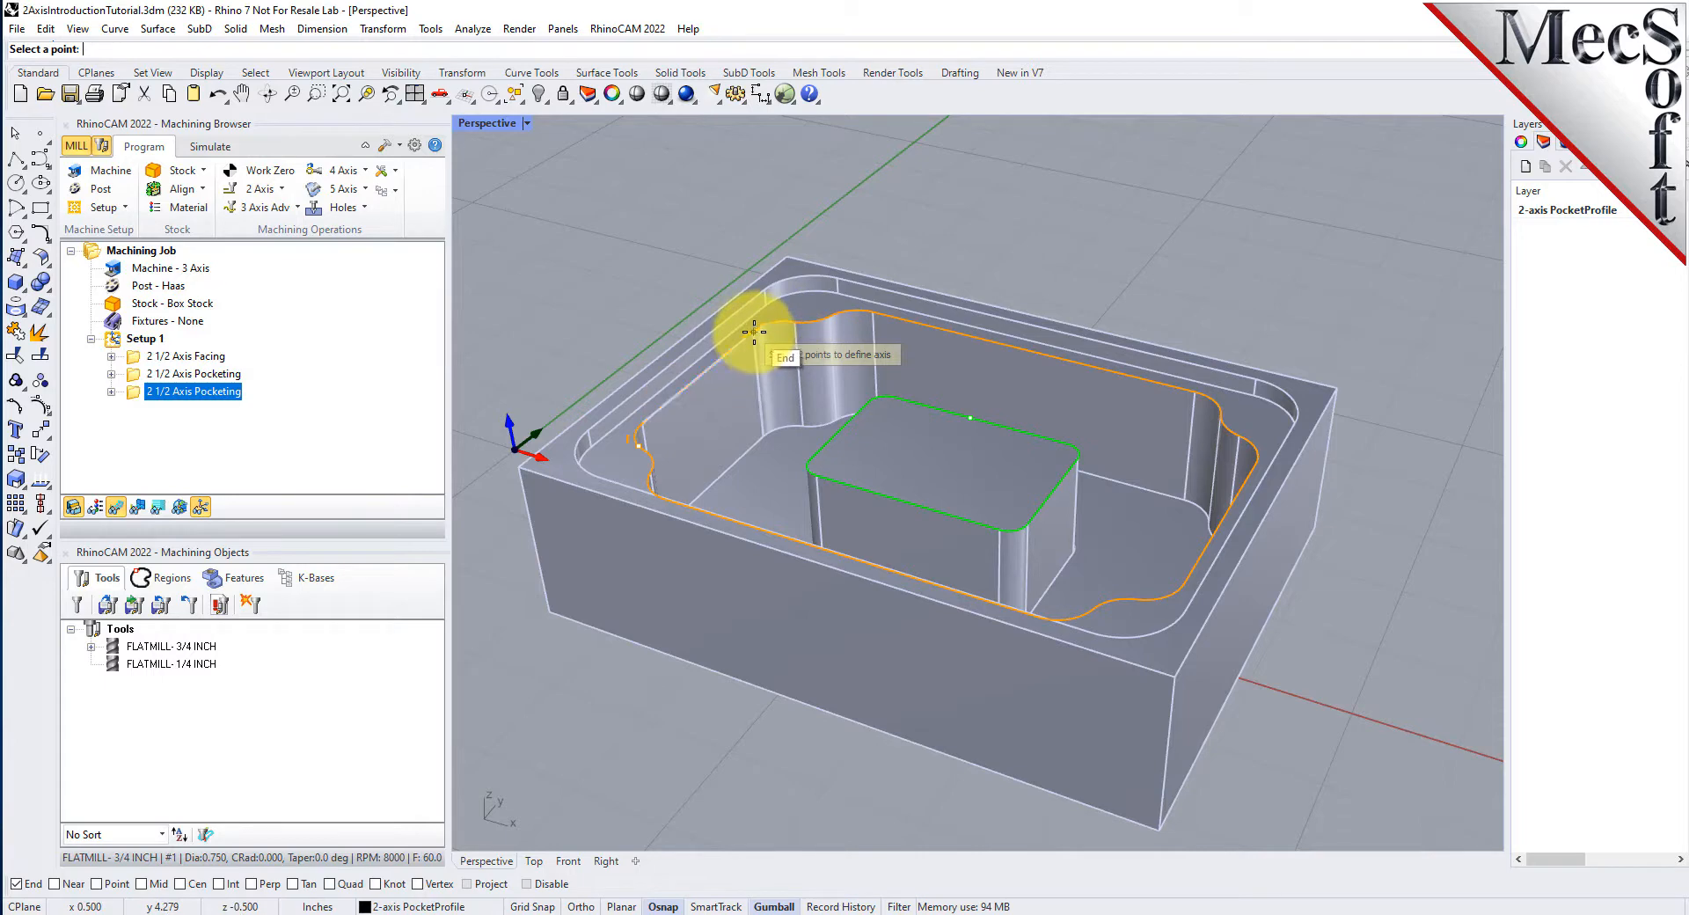
{"action": "left_click", "coordinate": [802, 426]}
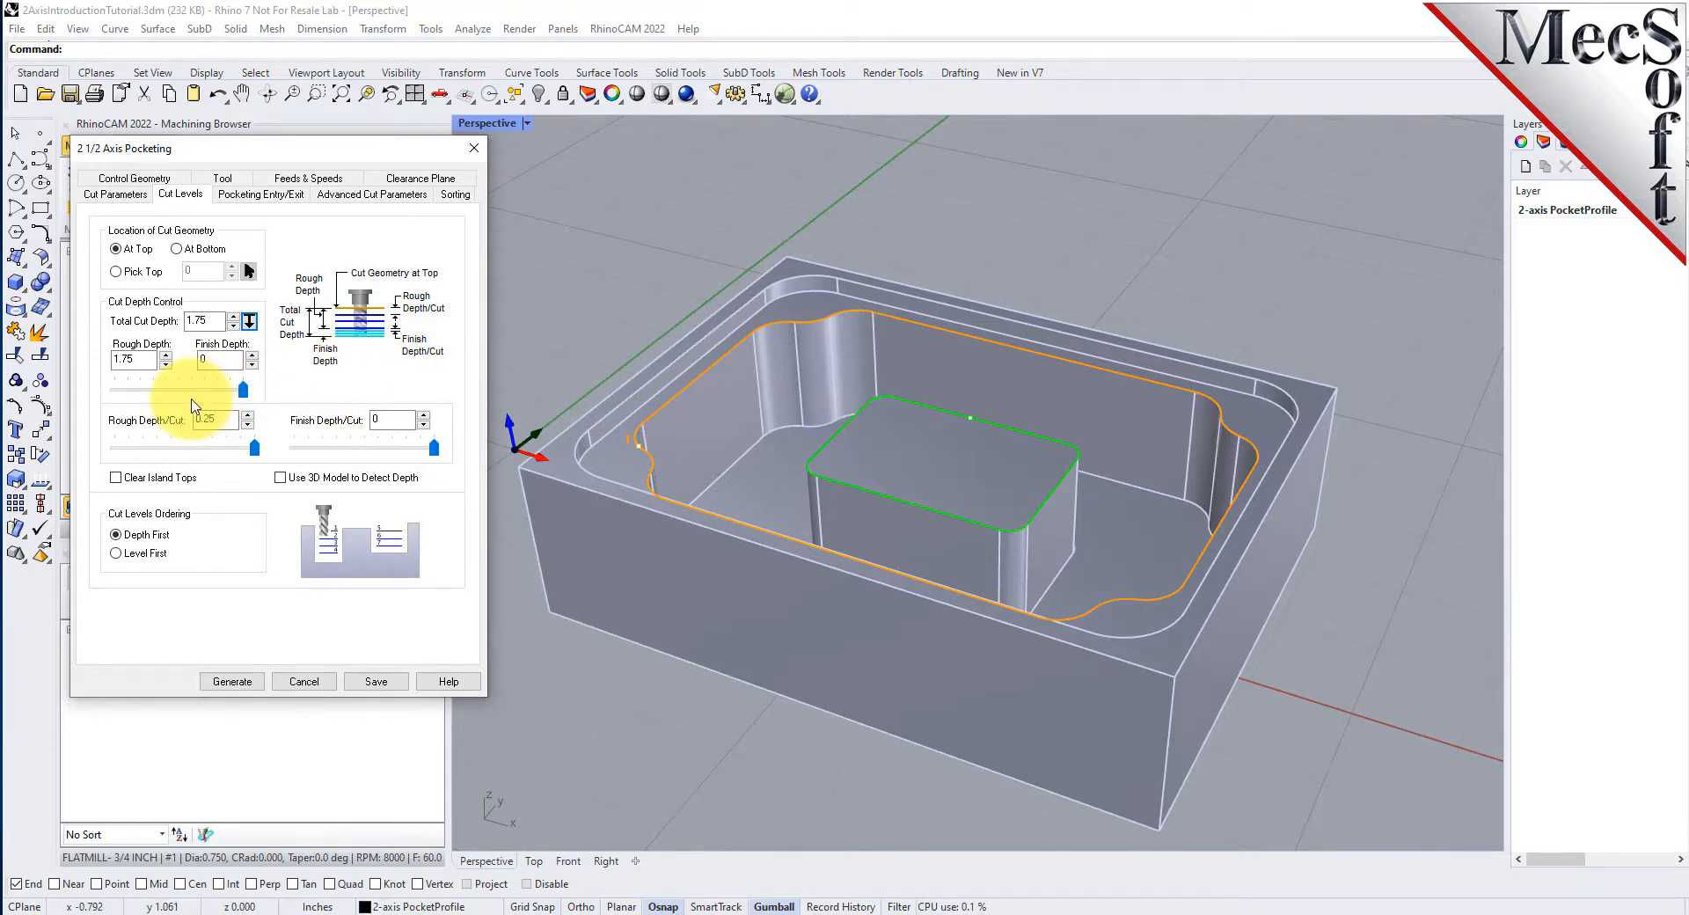
- Enable Clear Island Tops and review the total cut depth, rough depth and rough depth per cut
{"action": "double_click", "coordinate": [198, 321]}
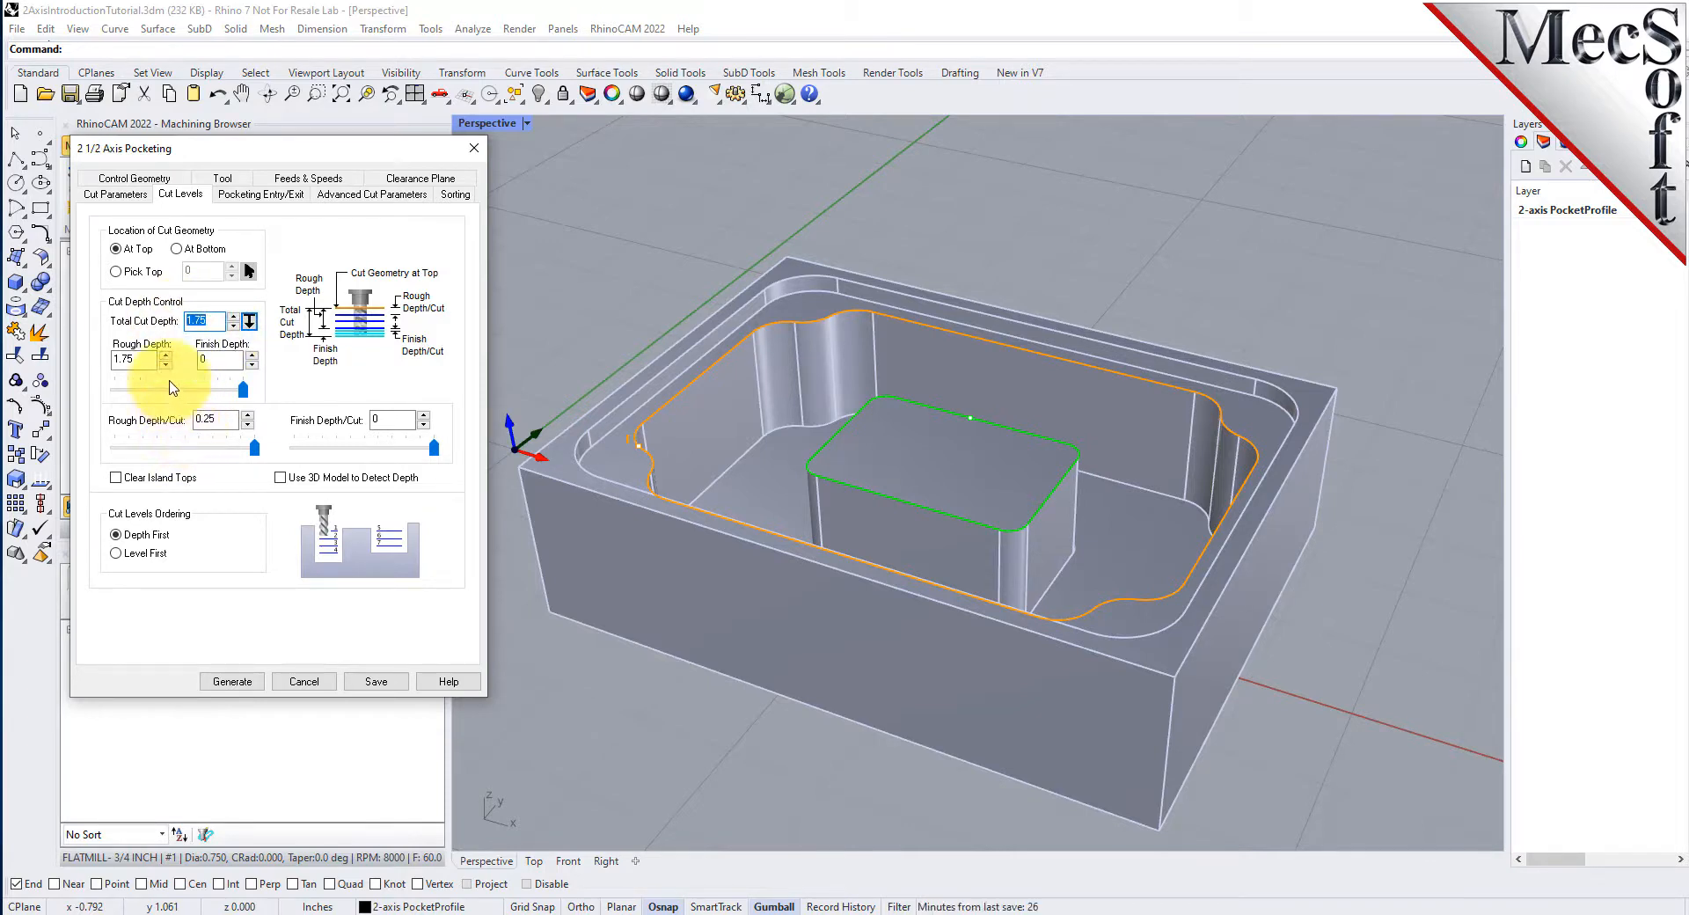
{"action": "double_click", "coordinate": [217, 419]}
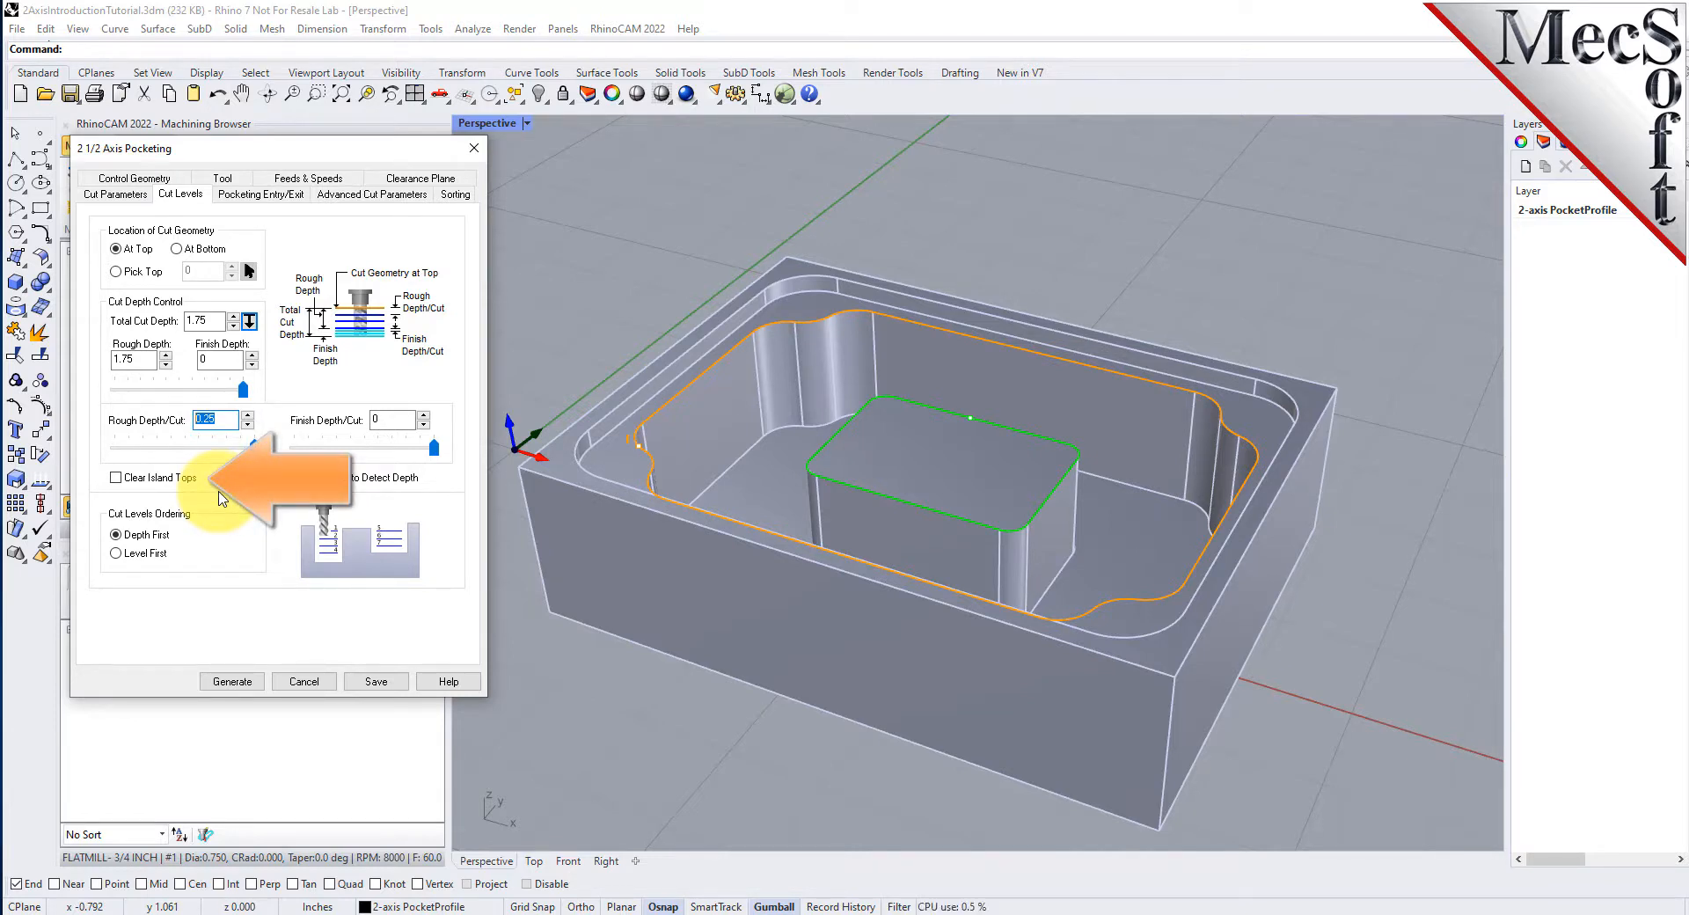
{"action": "left_click", "coordinate": [118, 479]}
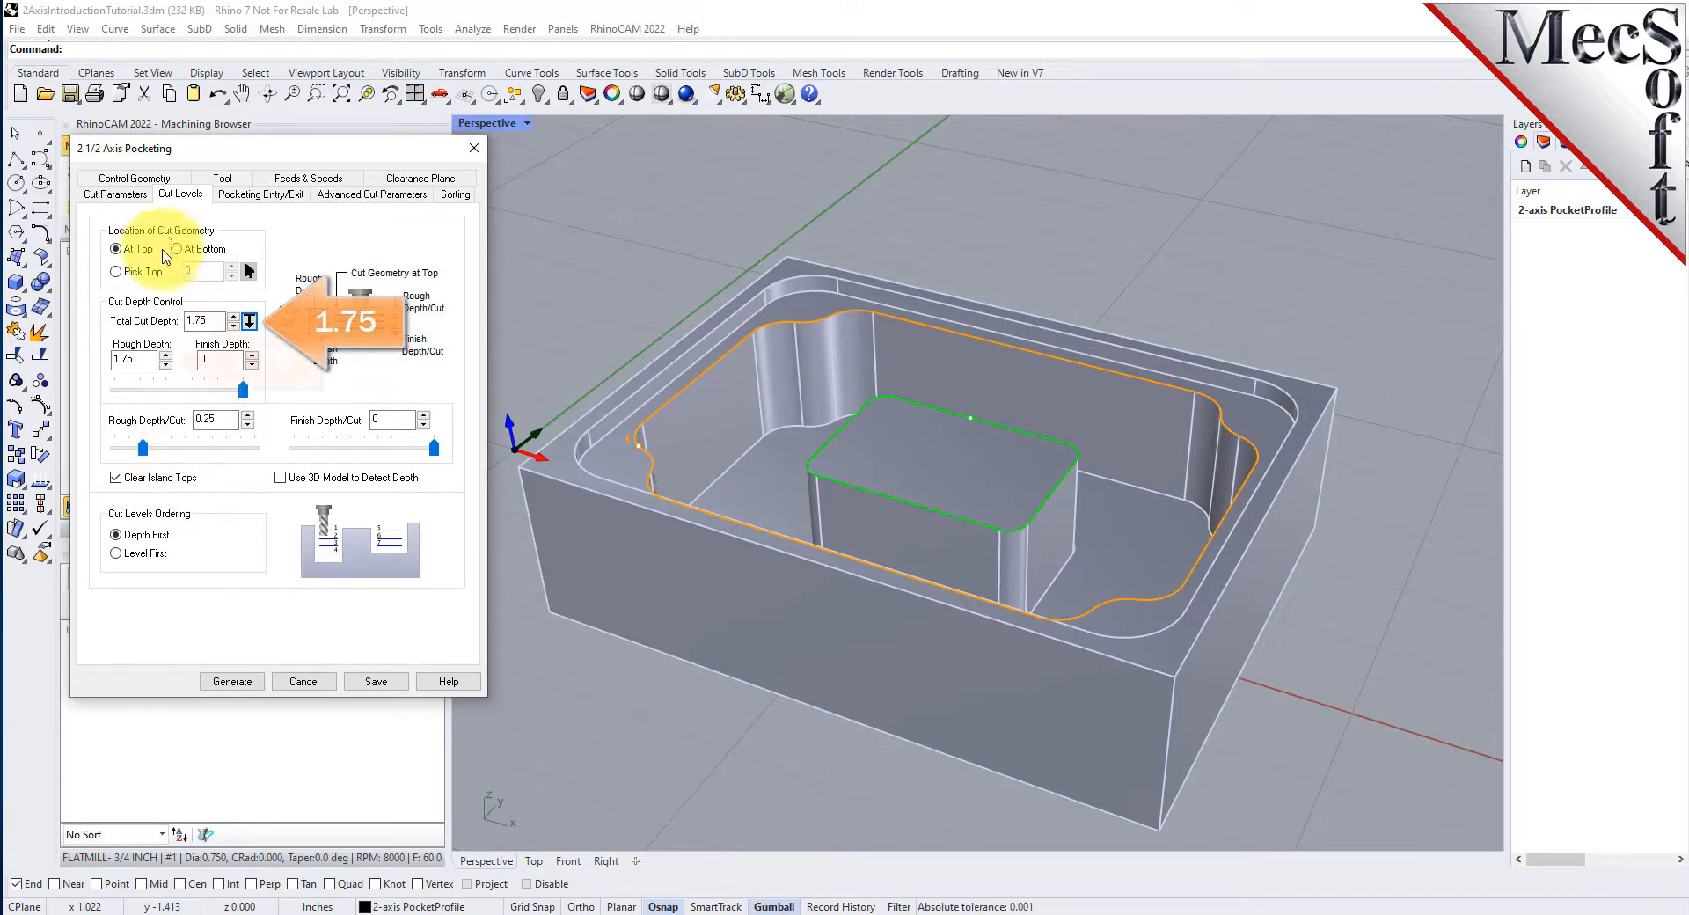
{"action": "double_click", "coordinate": [205, 322]}
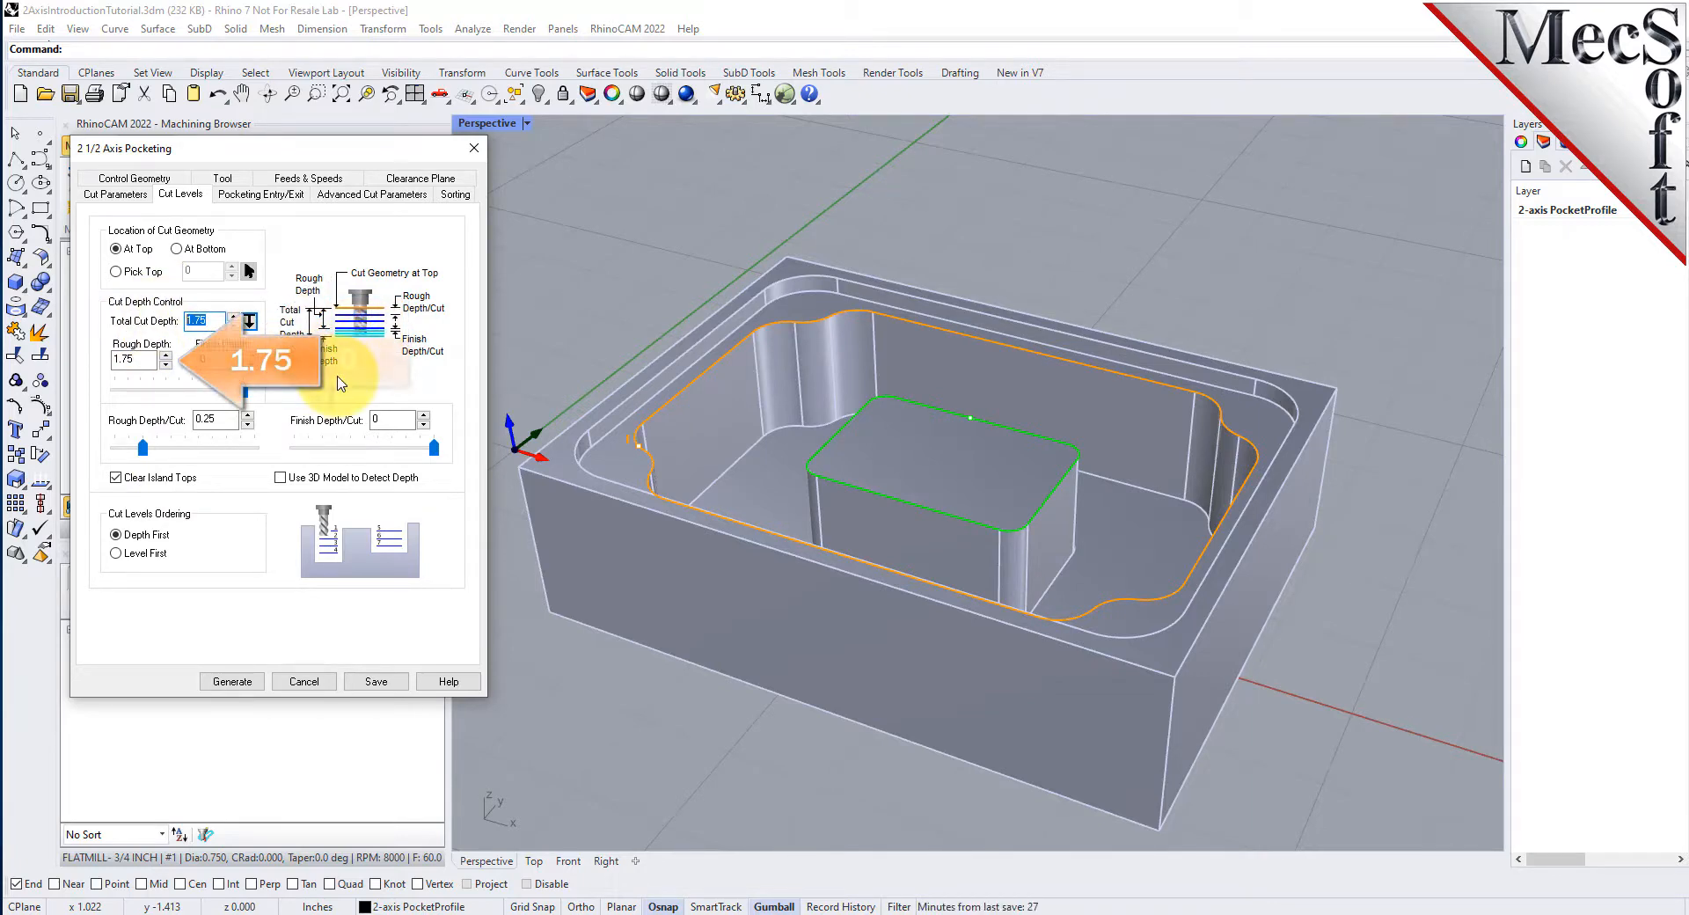
{"action": "double_click", "coordinate": [120, 359]}
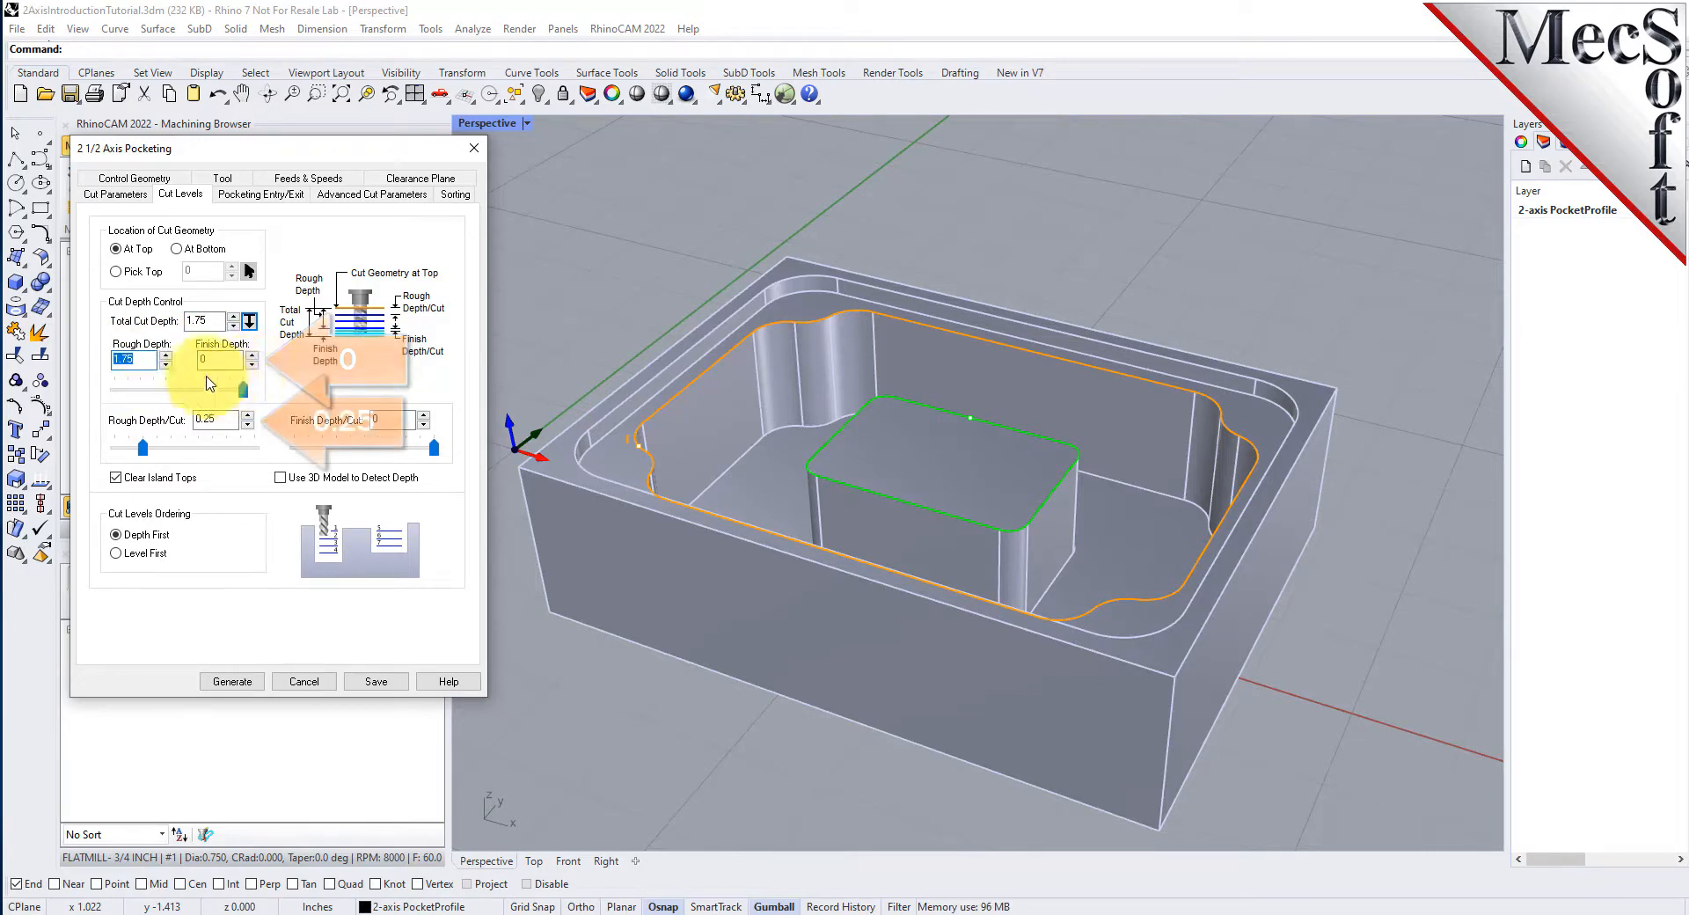
- Check the finish depth and the rough and finish depths per cut, and generate the pocketing toolpath around the island
{"action": "key", "text": "Tab"}
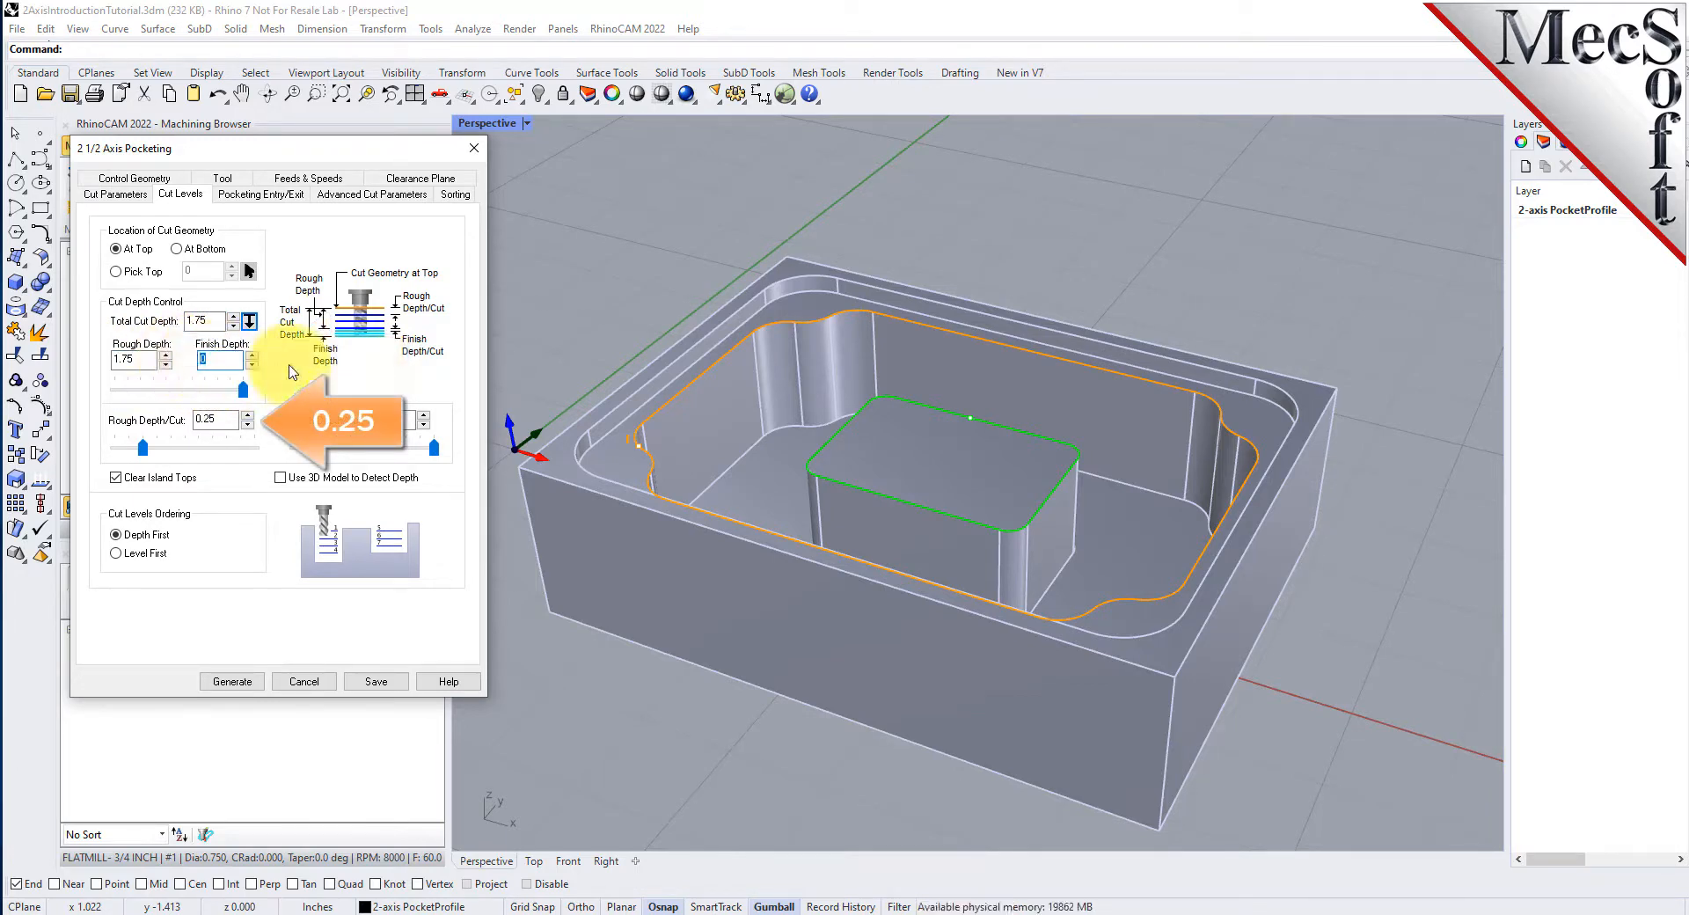
{"action": "key", "text": "Tab"}
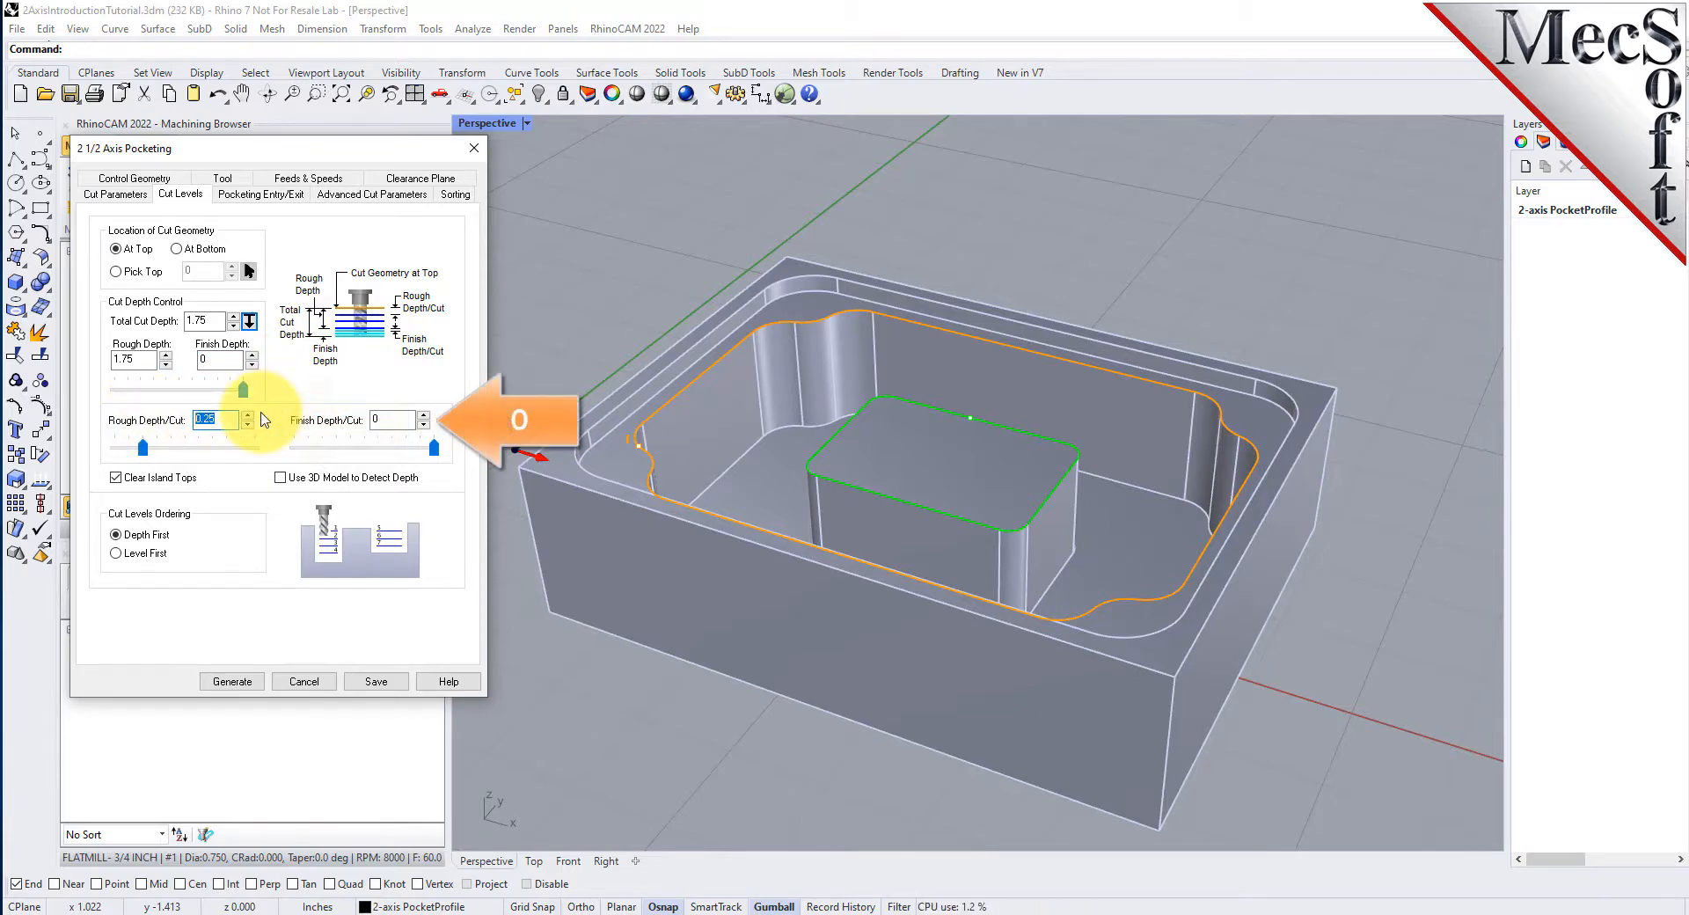
{"action": "key", "text": "Tab"}
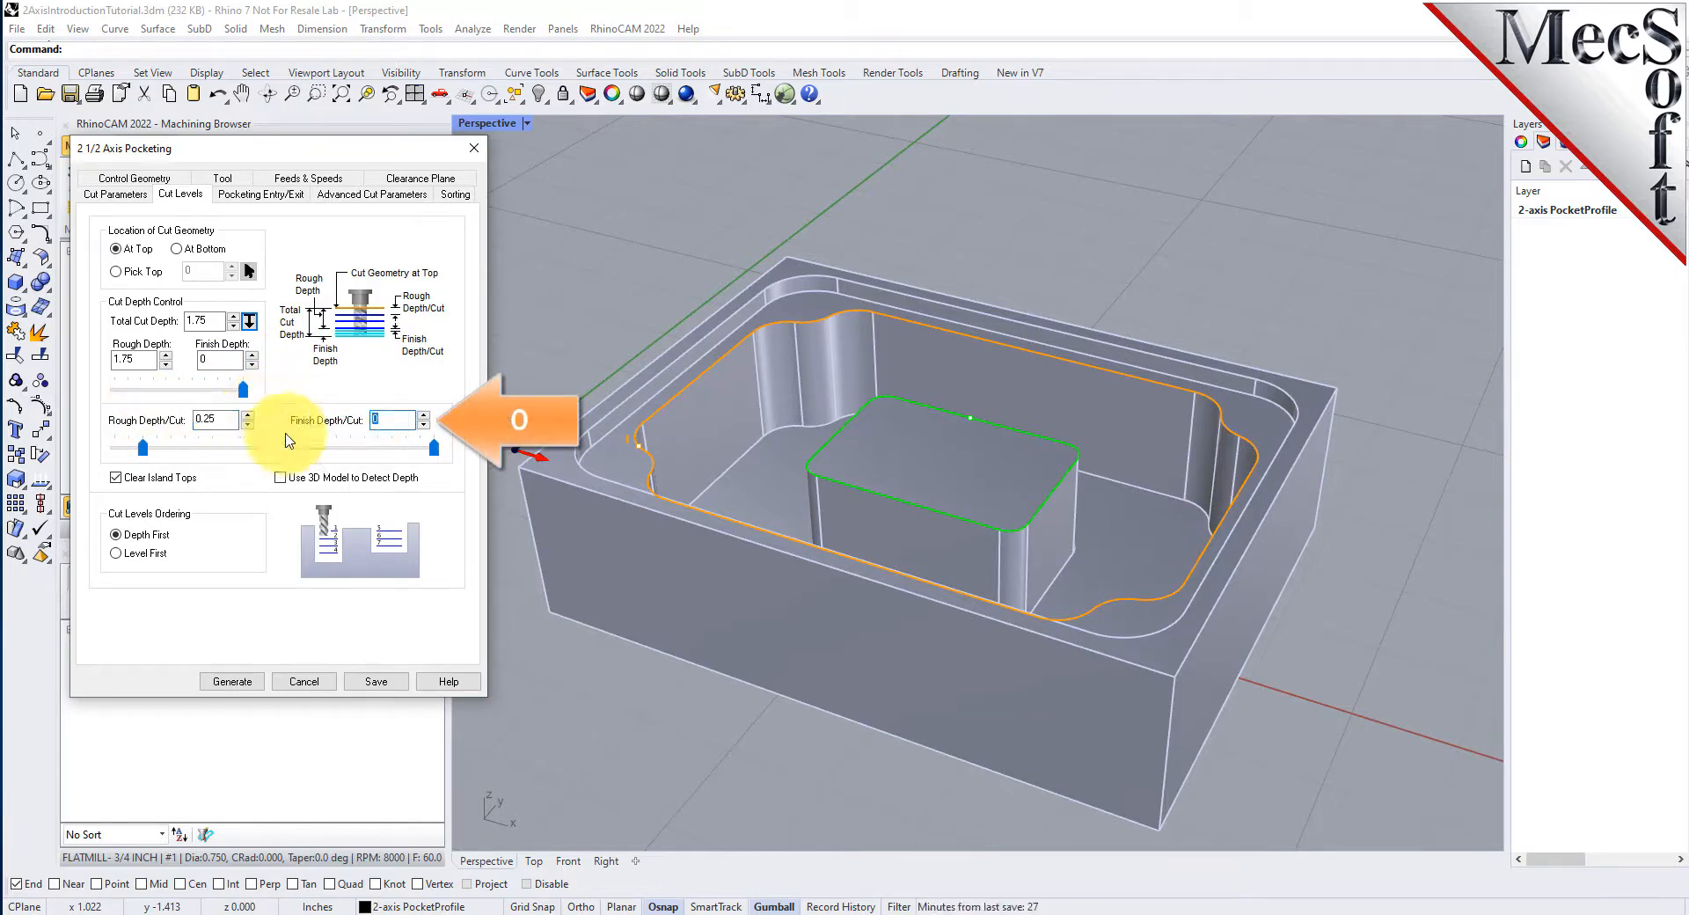
{"action": "left_click", "coordinate": [230, 681]}
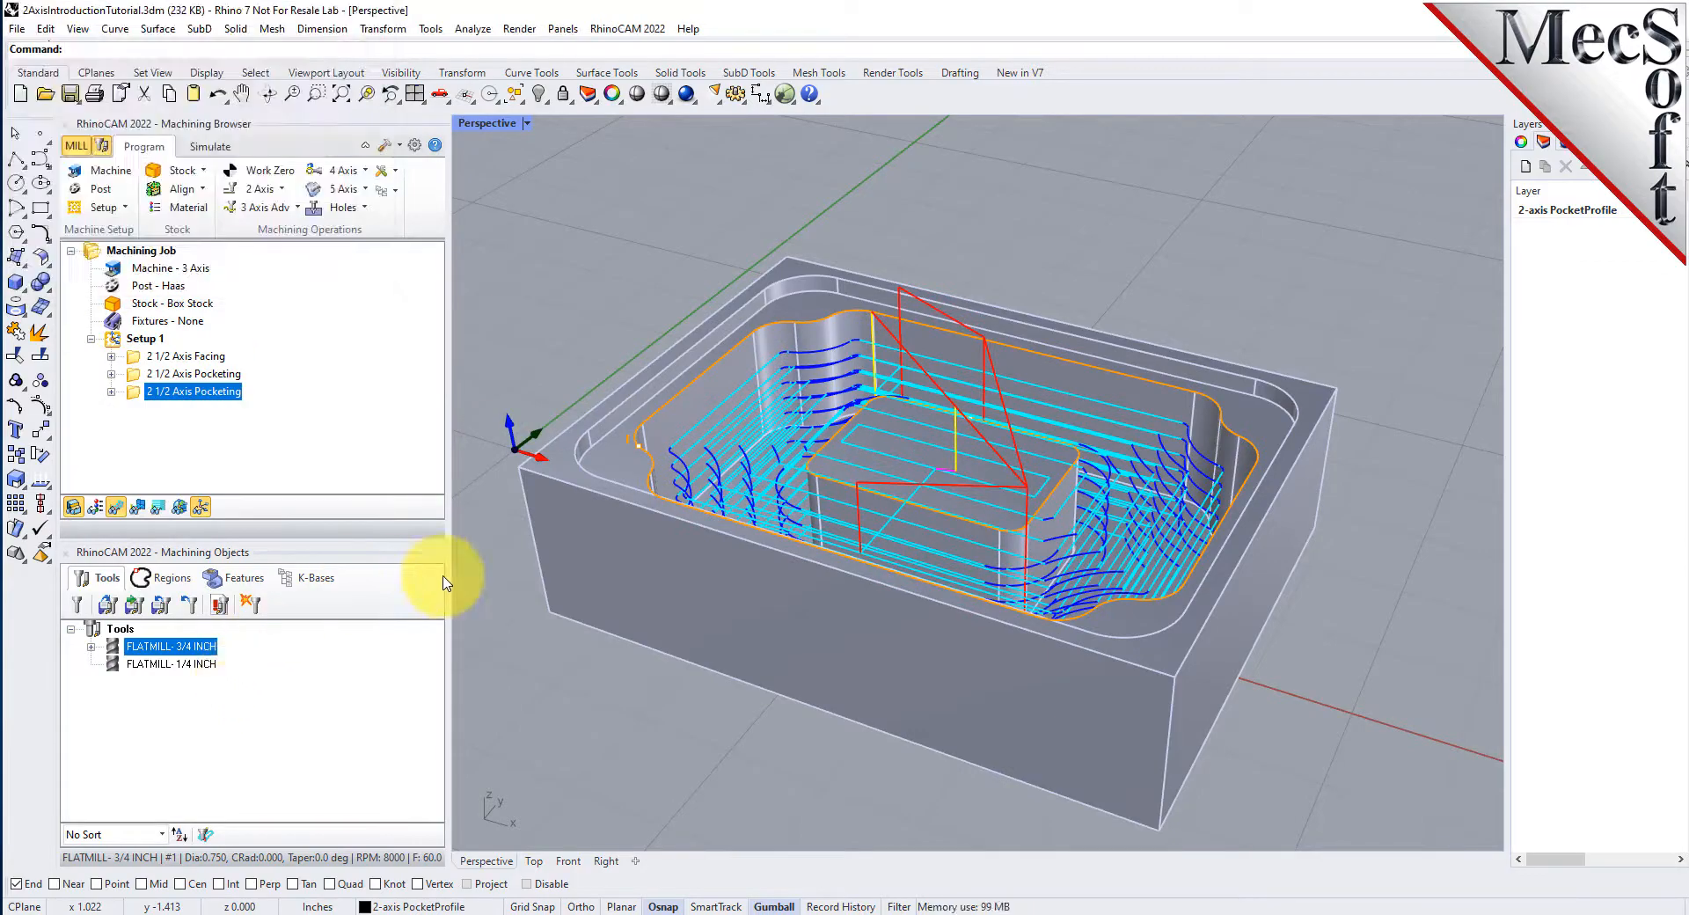
- Hide the new pocketing toolpath to view the bare part and show it again
{"action": "right_click_drag", "start_coordinate": [921, 519], "coordinate": [967, 480]}
{"action": "left_click", "coordinate": [115, 507]}
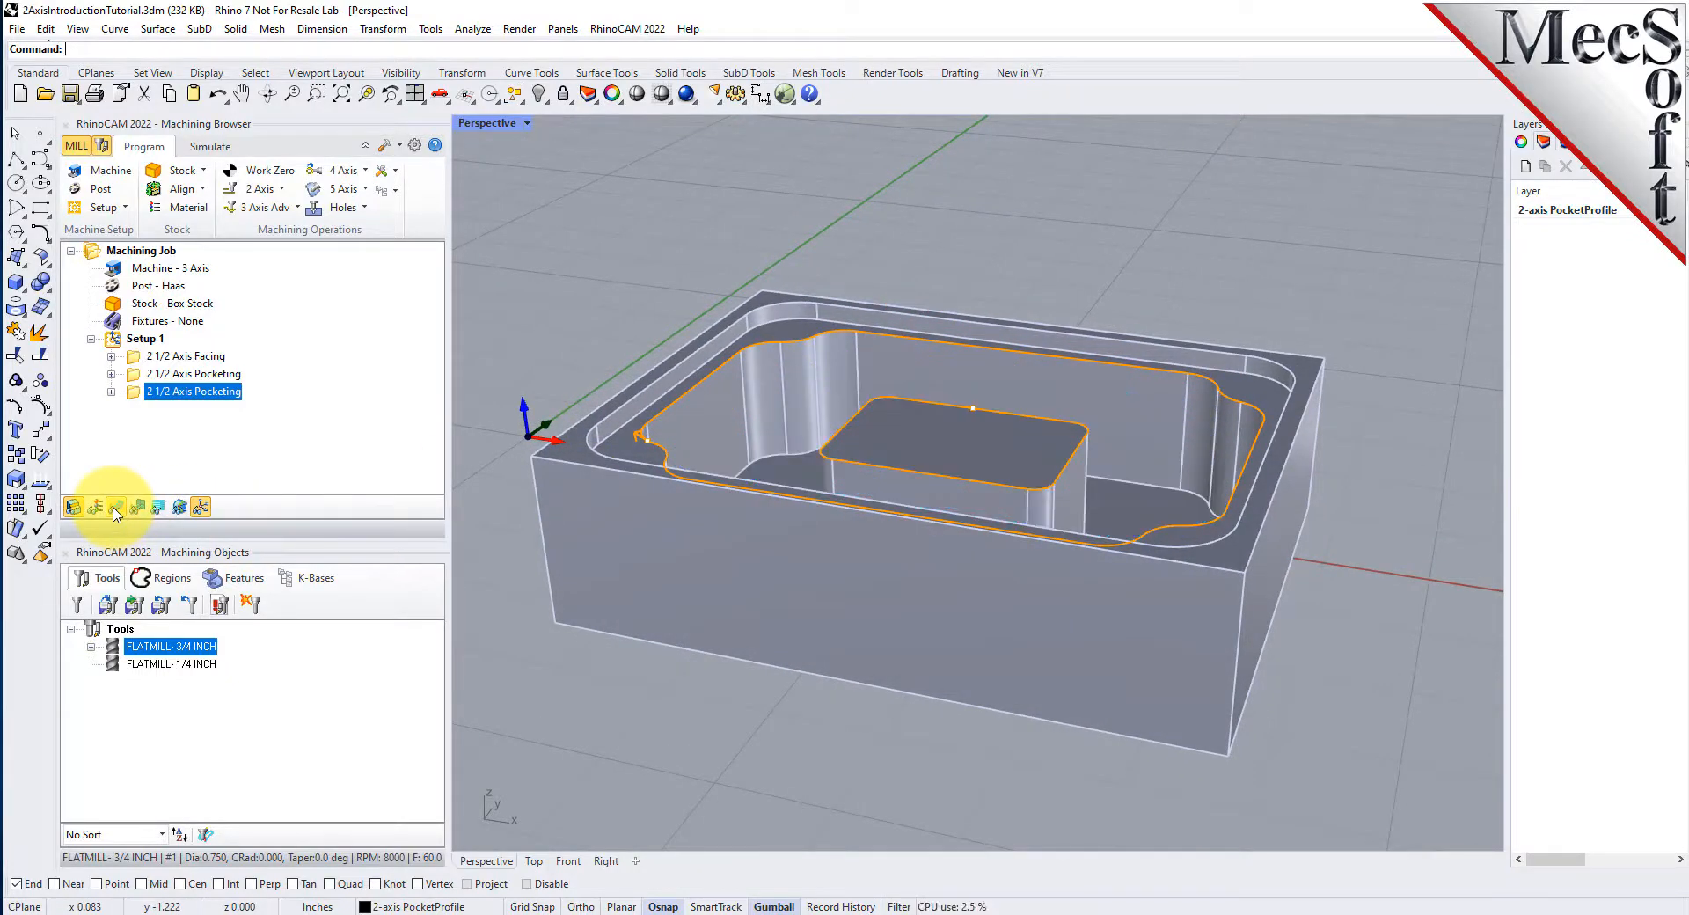
{"action": "left_click", "coordinate": [115, 507]}
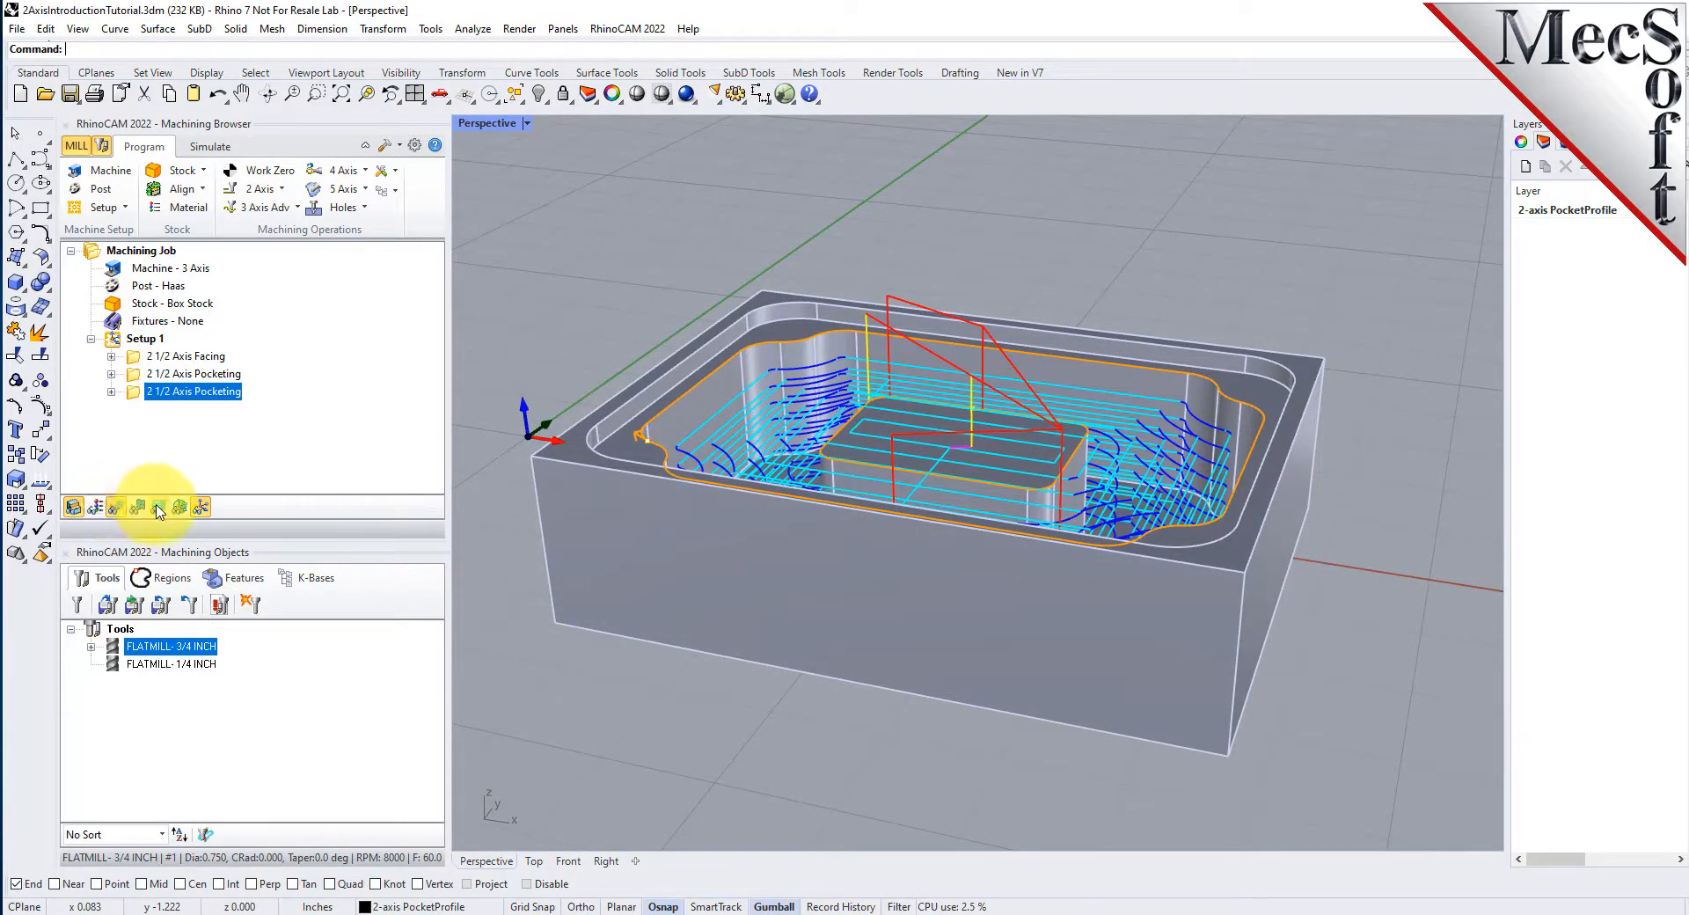
- Examine the pocketing toolpath level by level from Z -0.75 to -1.75, recheck the first level and close the level display
{"action": "left_click", "coordinate": [159, 508]}
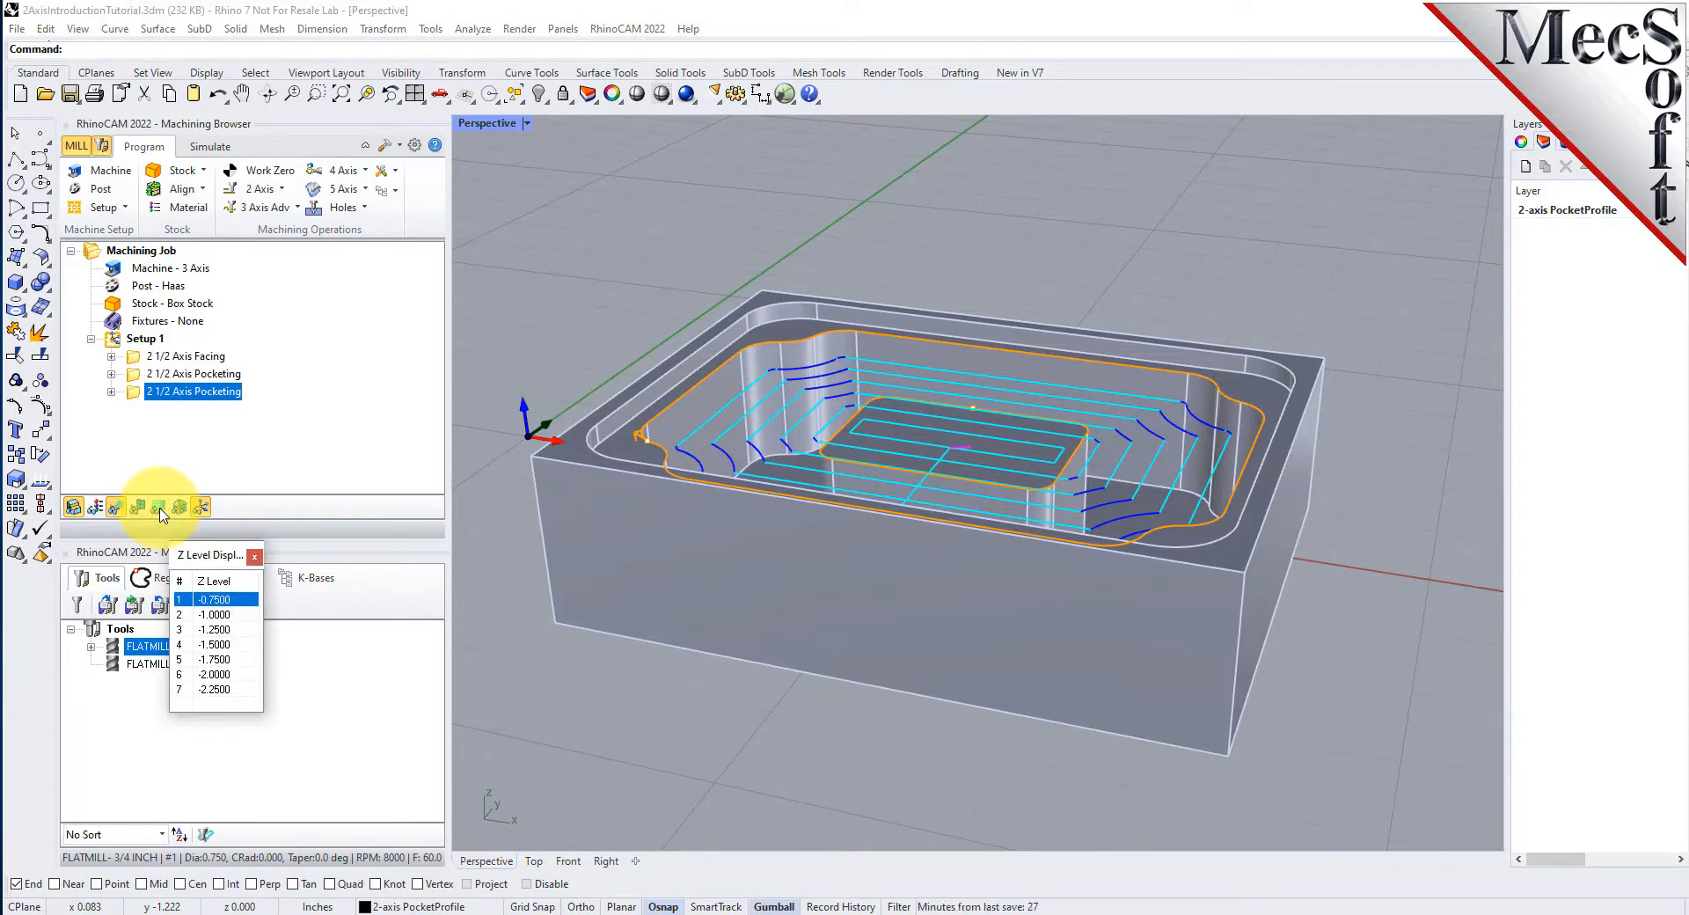
{"action": "right_click_drag", "start_coordinate": [822, 444], "coordinate": [837, 479]}
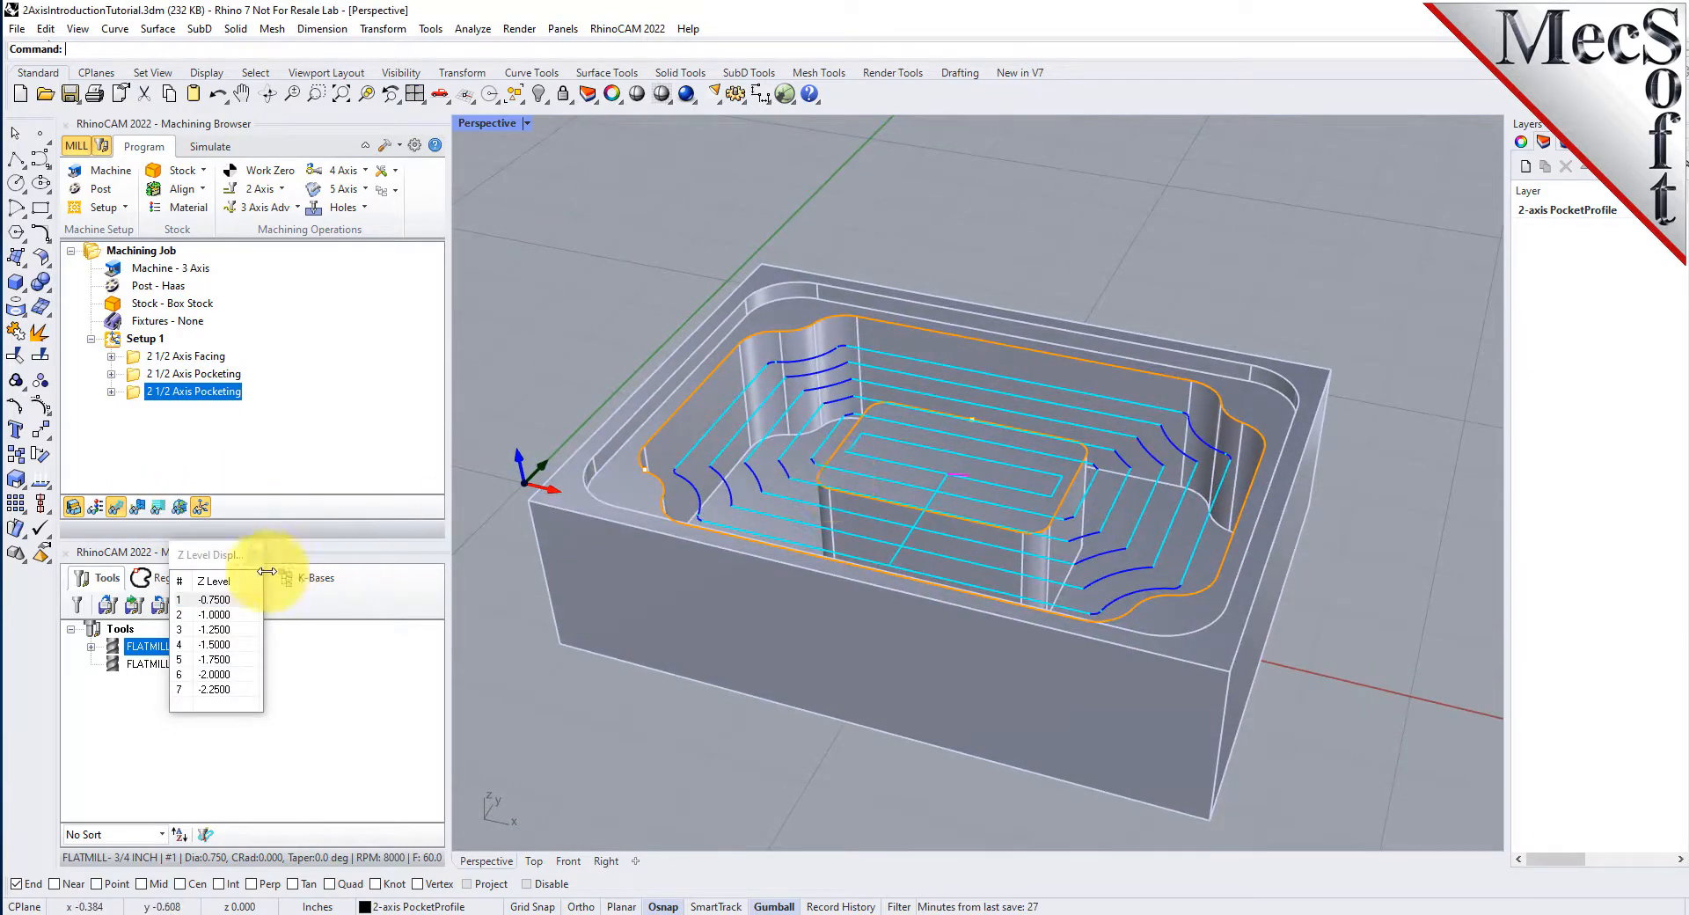
{"action": "left_click", "coordinate": [226, 615]}
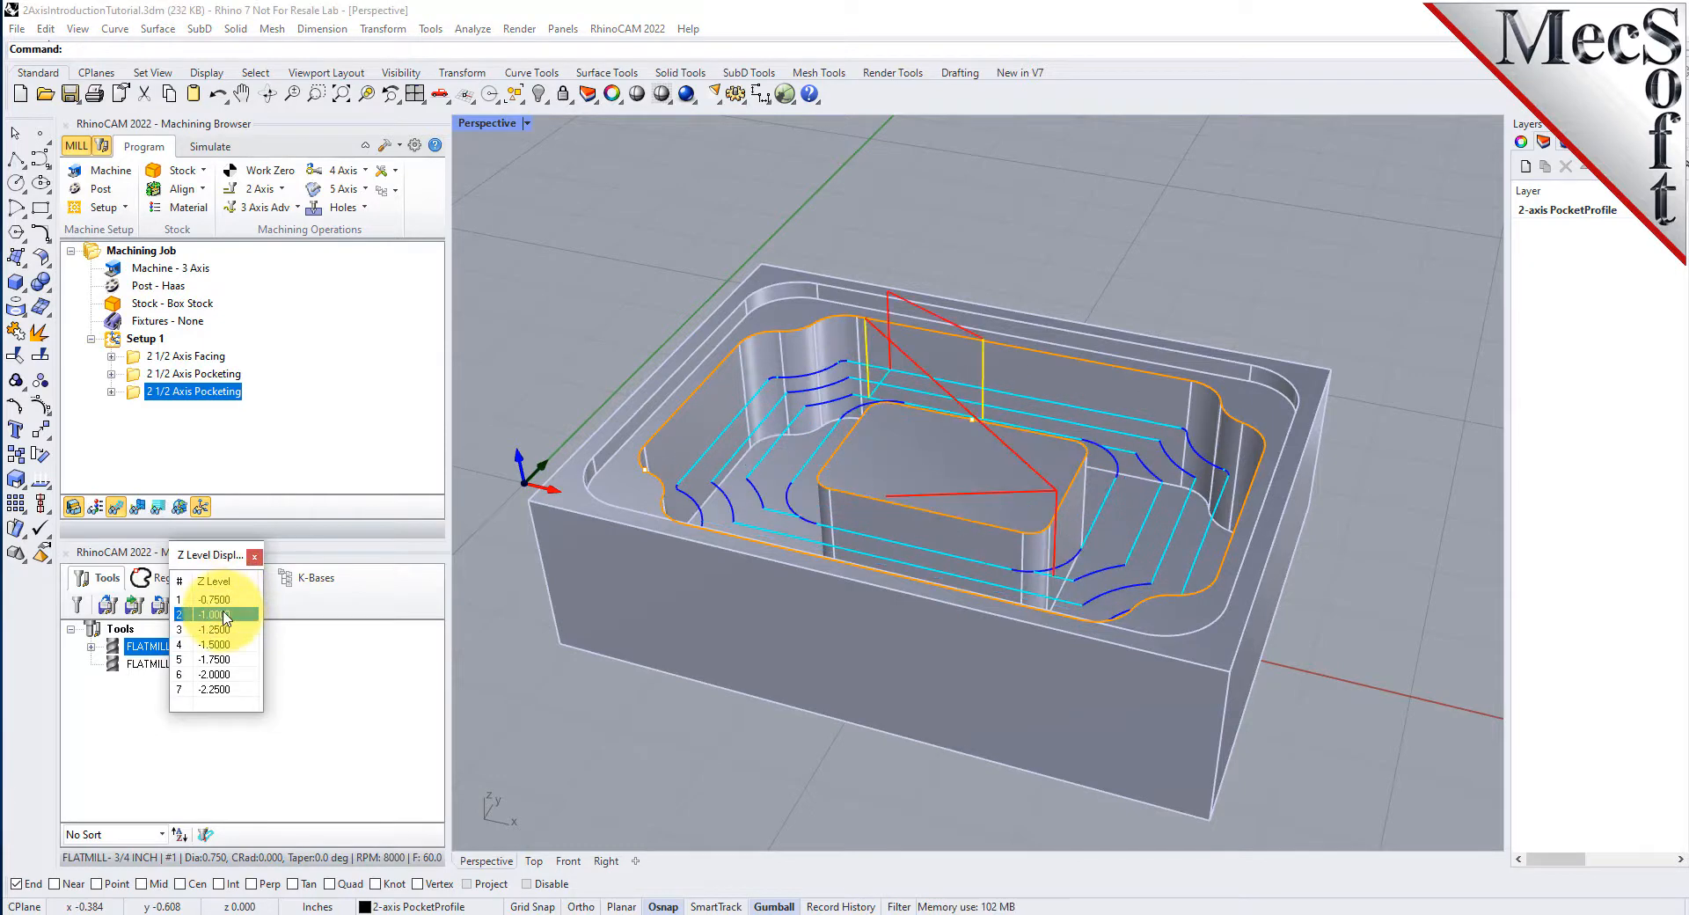
{"action": "left_click", "coordinate": [225, 629]}
{"action": "left_click", "coordinate": [224, 644]}
{"action": "left_click", "coordinate": [221, 659]}
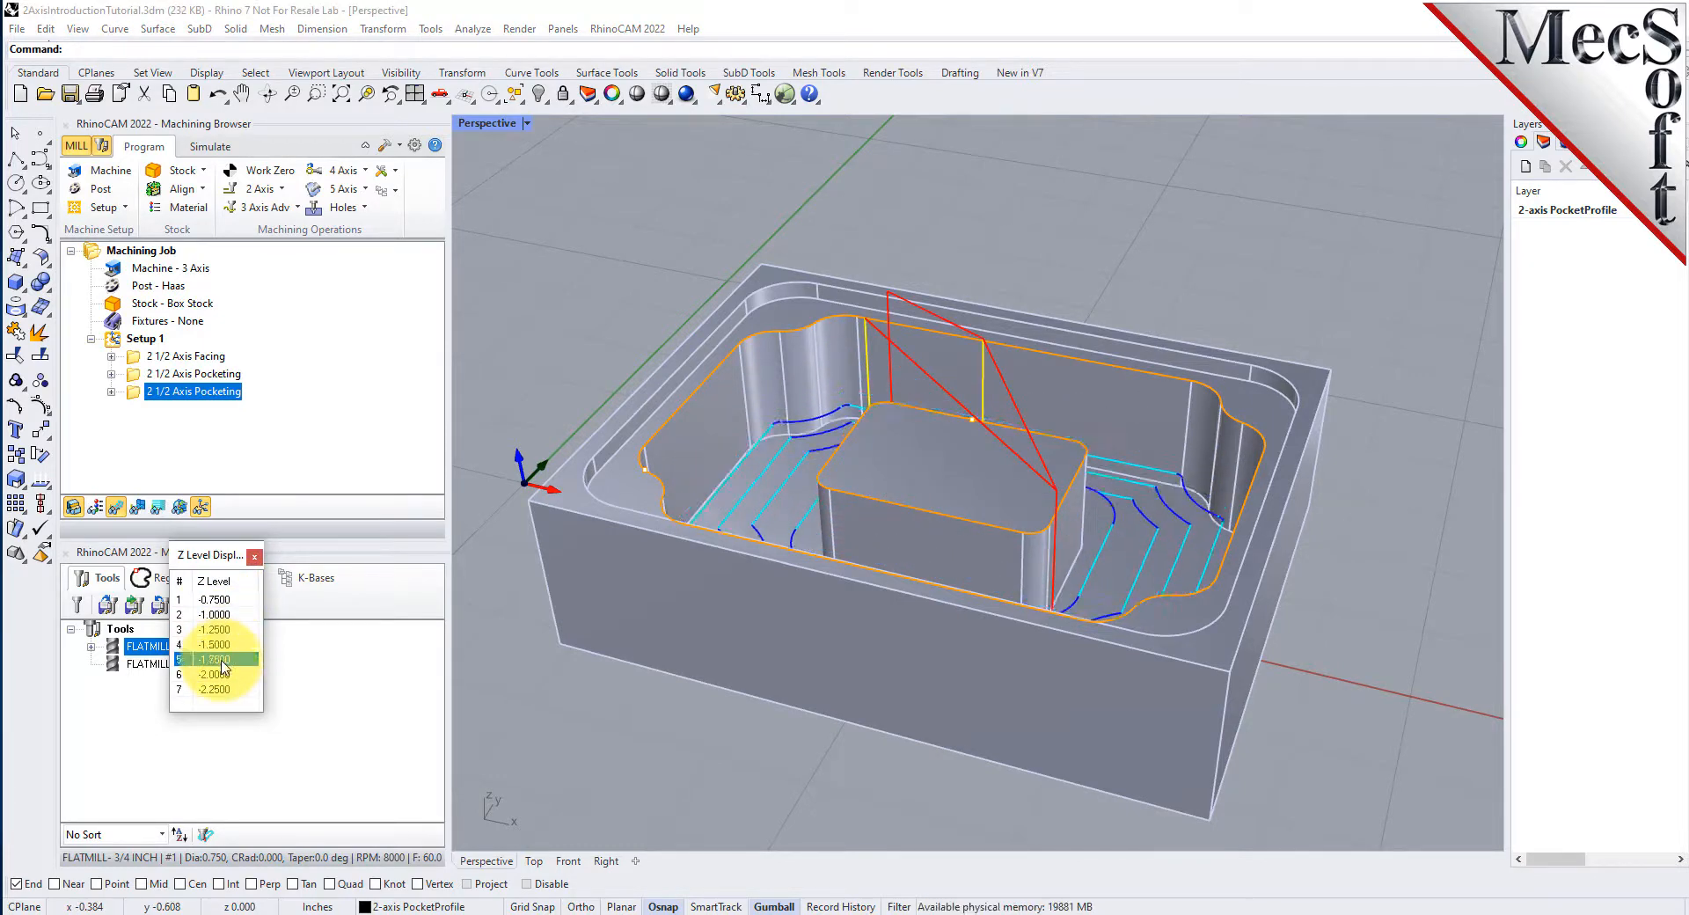
{"action": "left_click", "coordinate": [217, 600]}
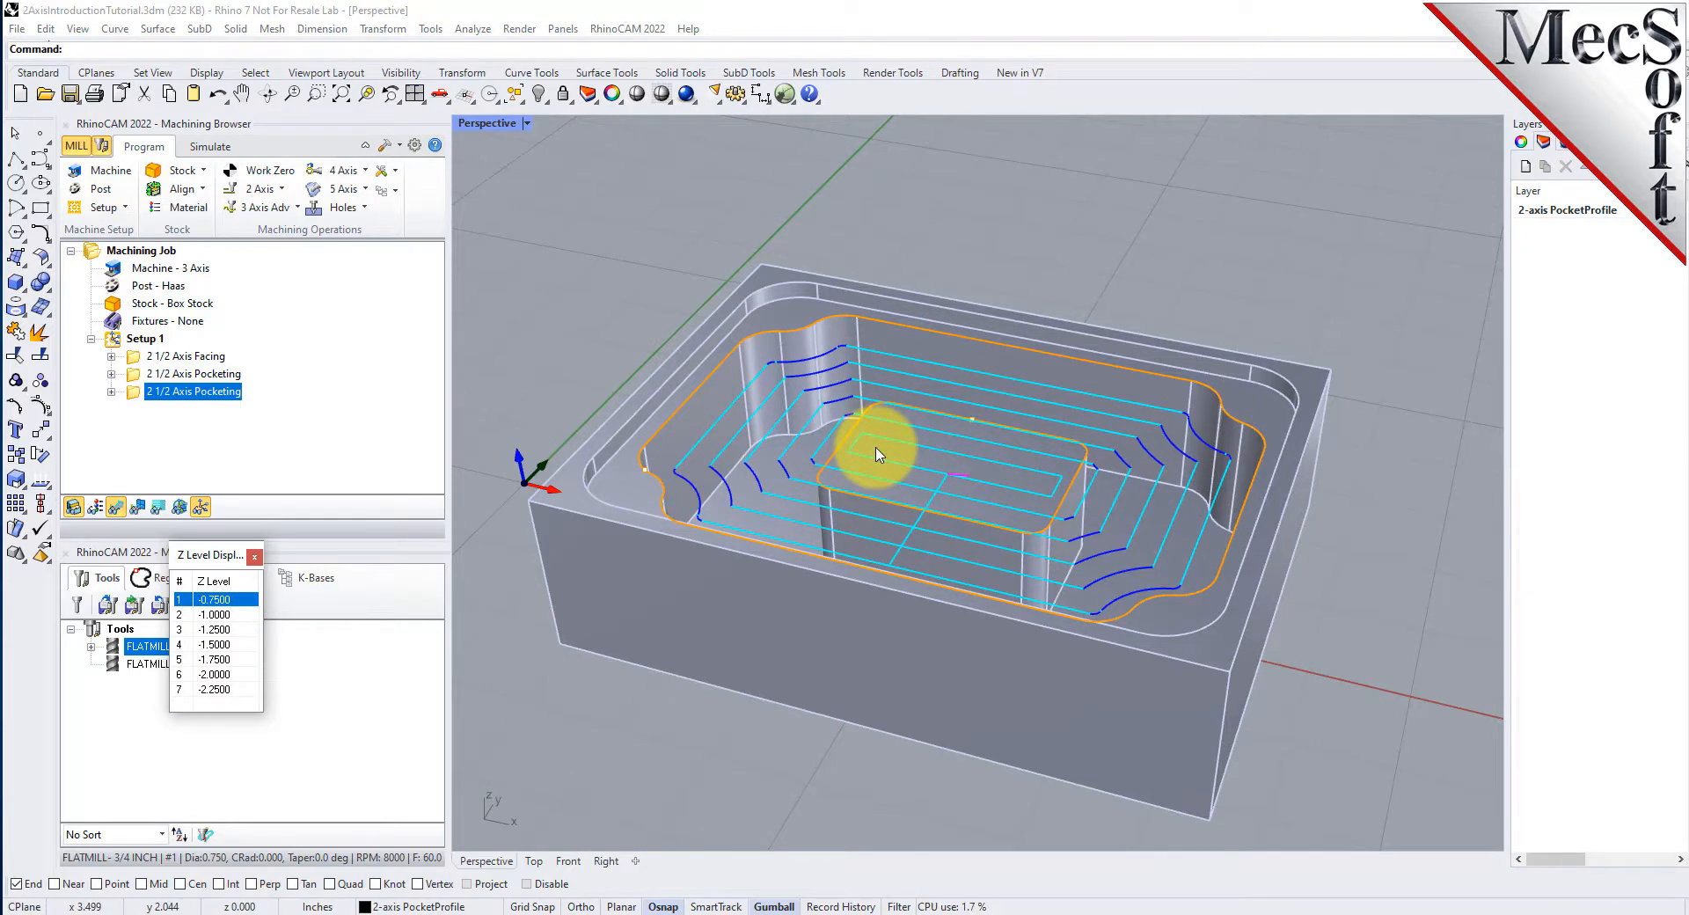
{"action": "left_click", "coordinate": [255, 556]}
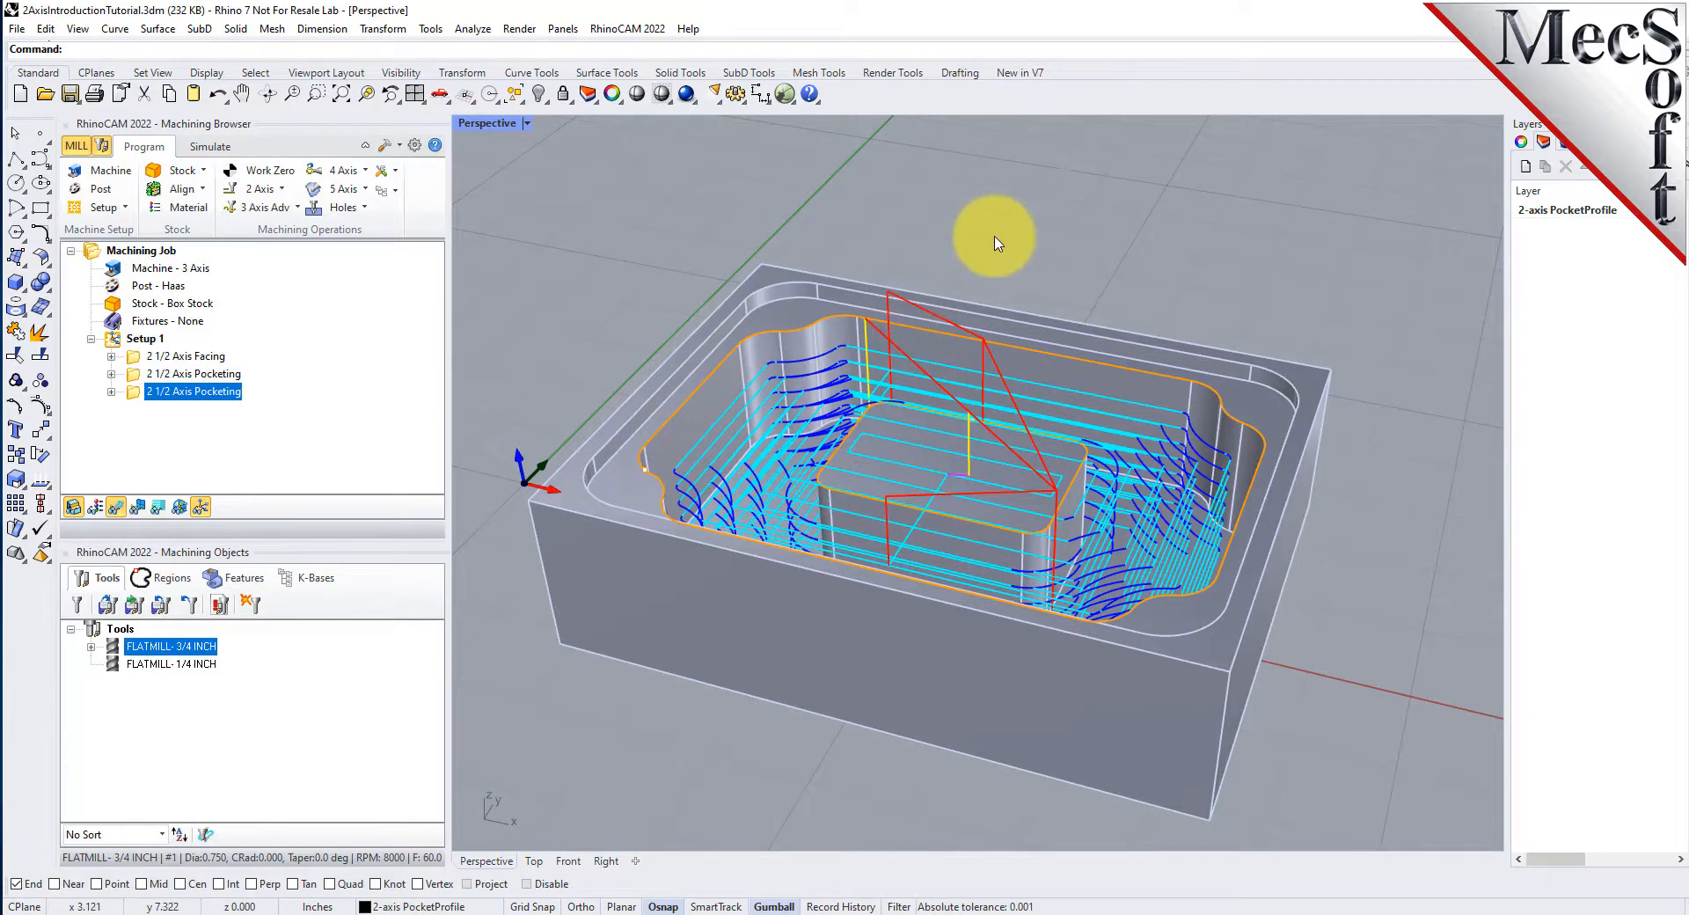
{"action": "scroll", "coordinate": [1003, 192], "scroll_direction": "down", "scroll_amount": 3}
{"action": "scroll", "coordinate": [931, 328], "scroll_direction": "up", "scroll_amount": 3}
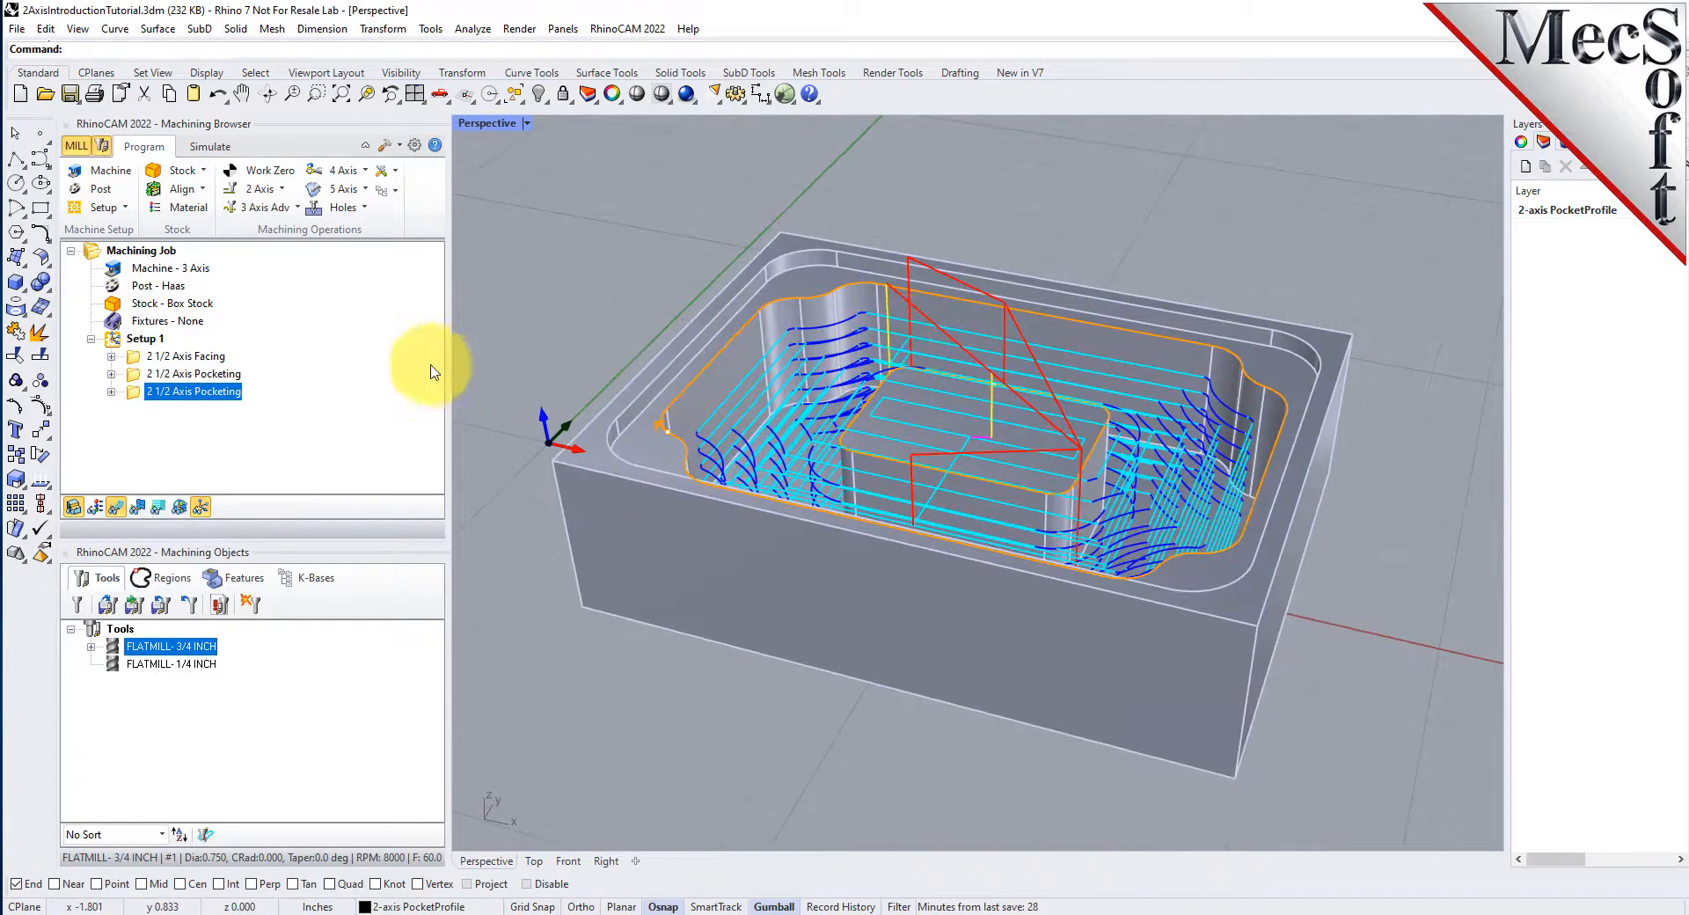
- Simulate material removal for the second pocketing operation and inspect the cut stock with the toolpath hidden and shown
{"action": "left_click", "coordinate": [210, 146]}
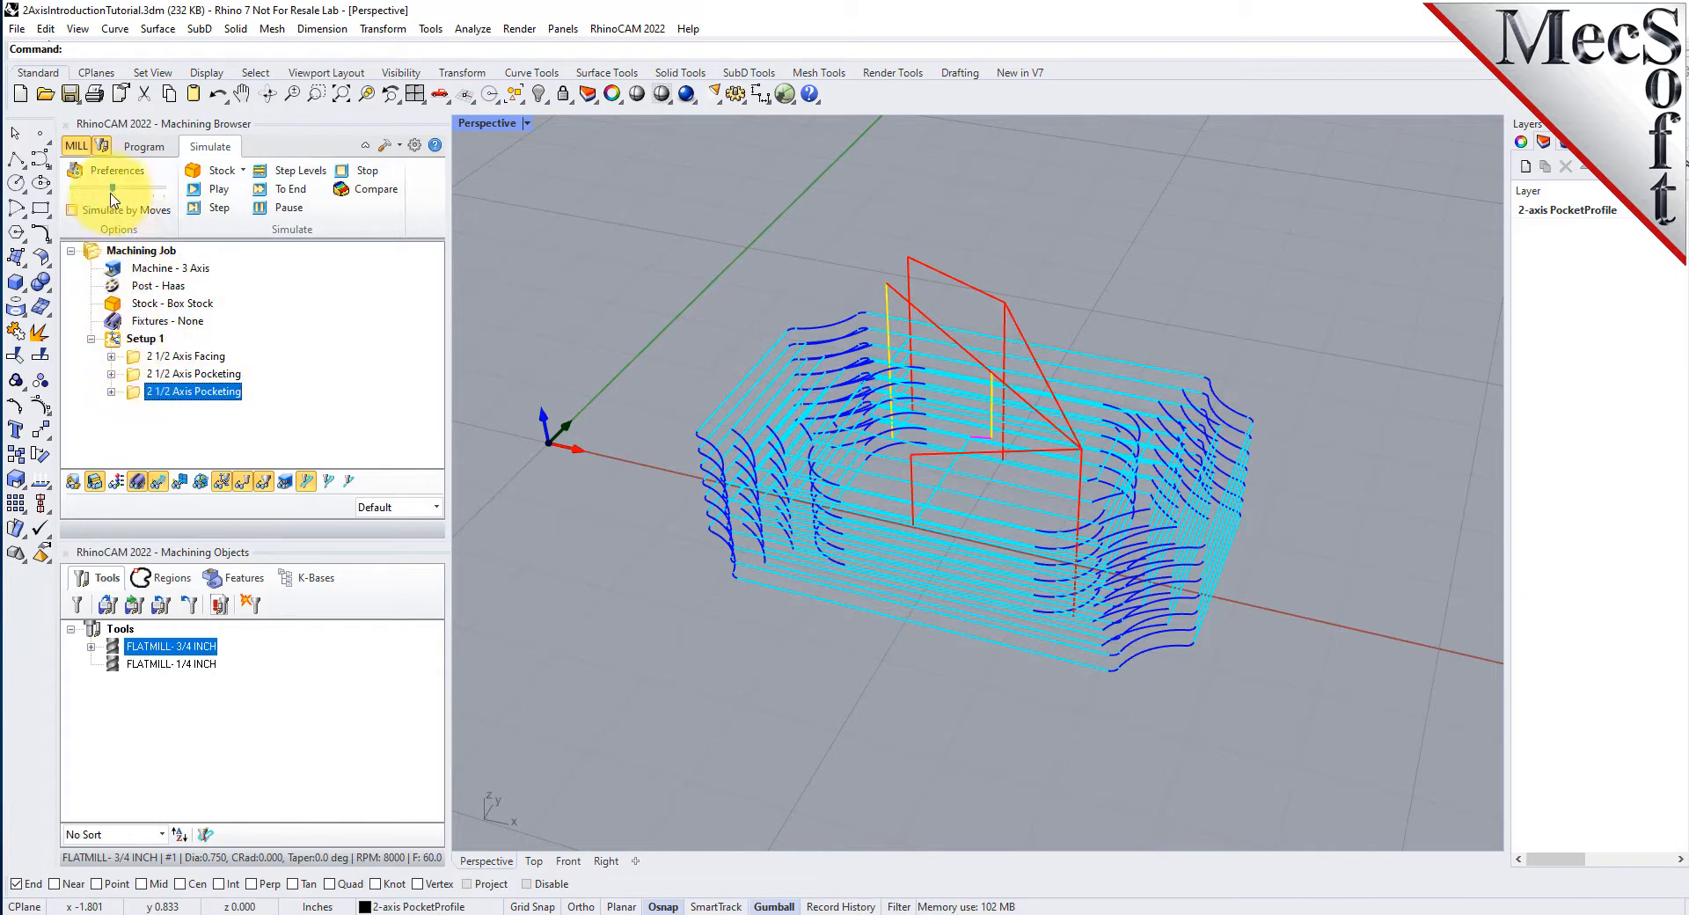
{"action": "left_click", "coordinate": [220, 190]}
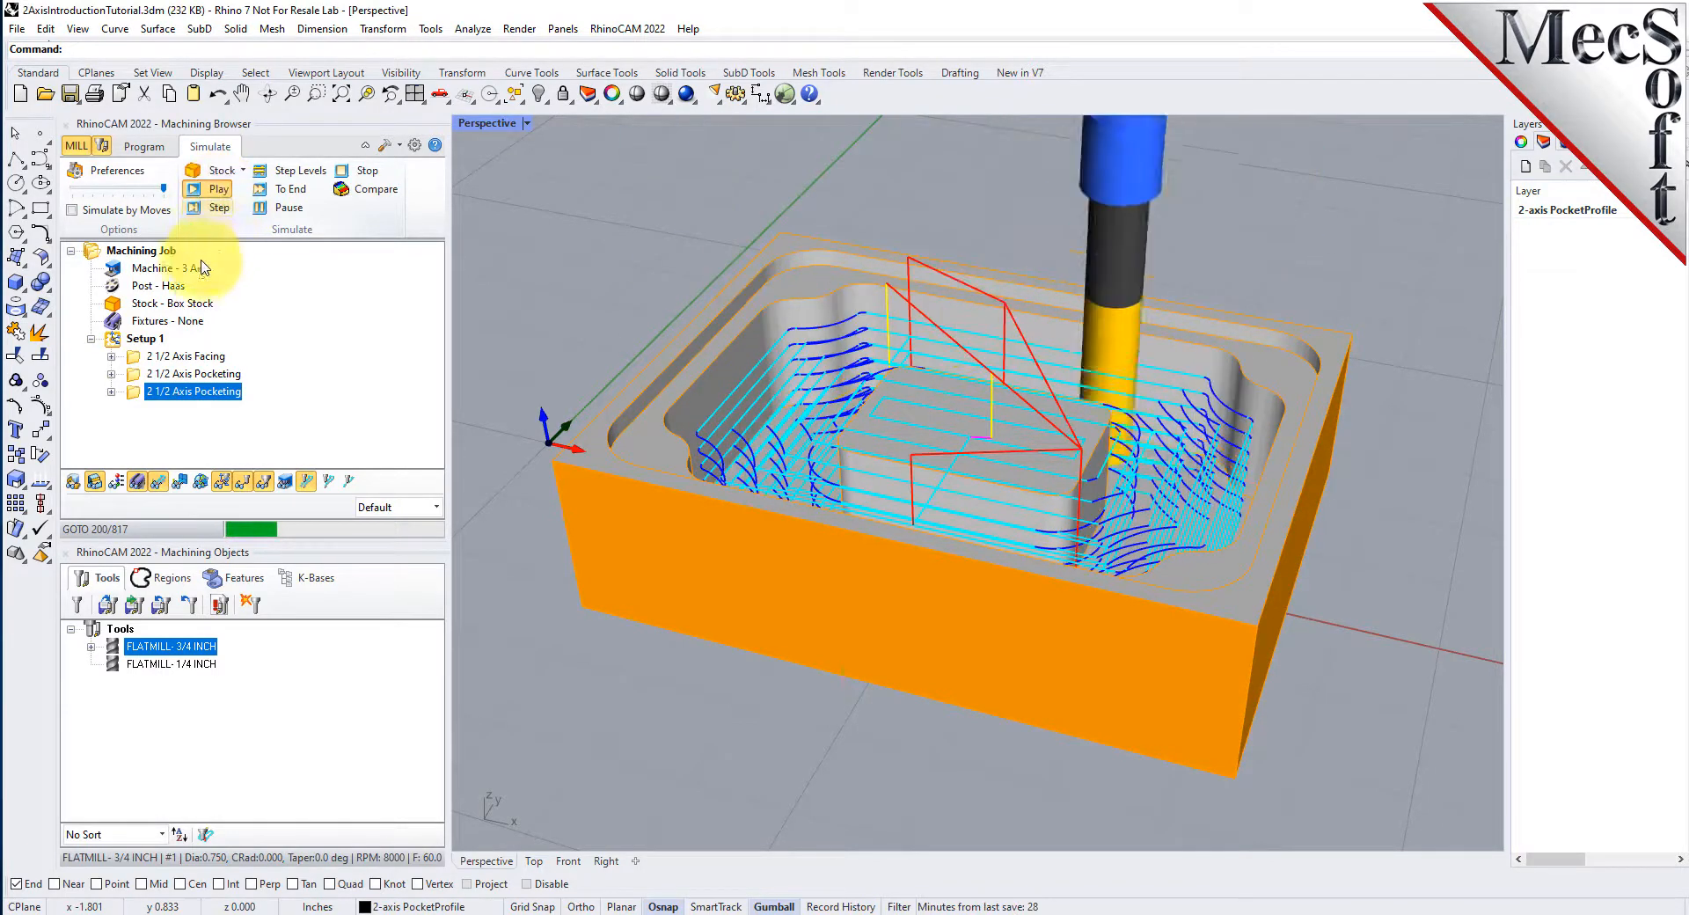
{"action": "left_click", "coordinate": [138, 484]}
{"action": "right_click_drag", "start_coordinate": [660, 477], "coordinate": [916, 396]}
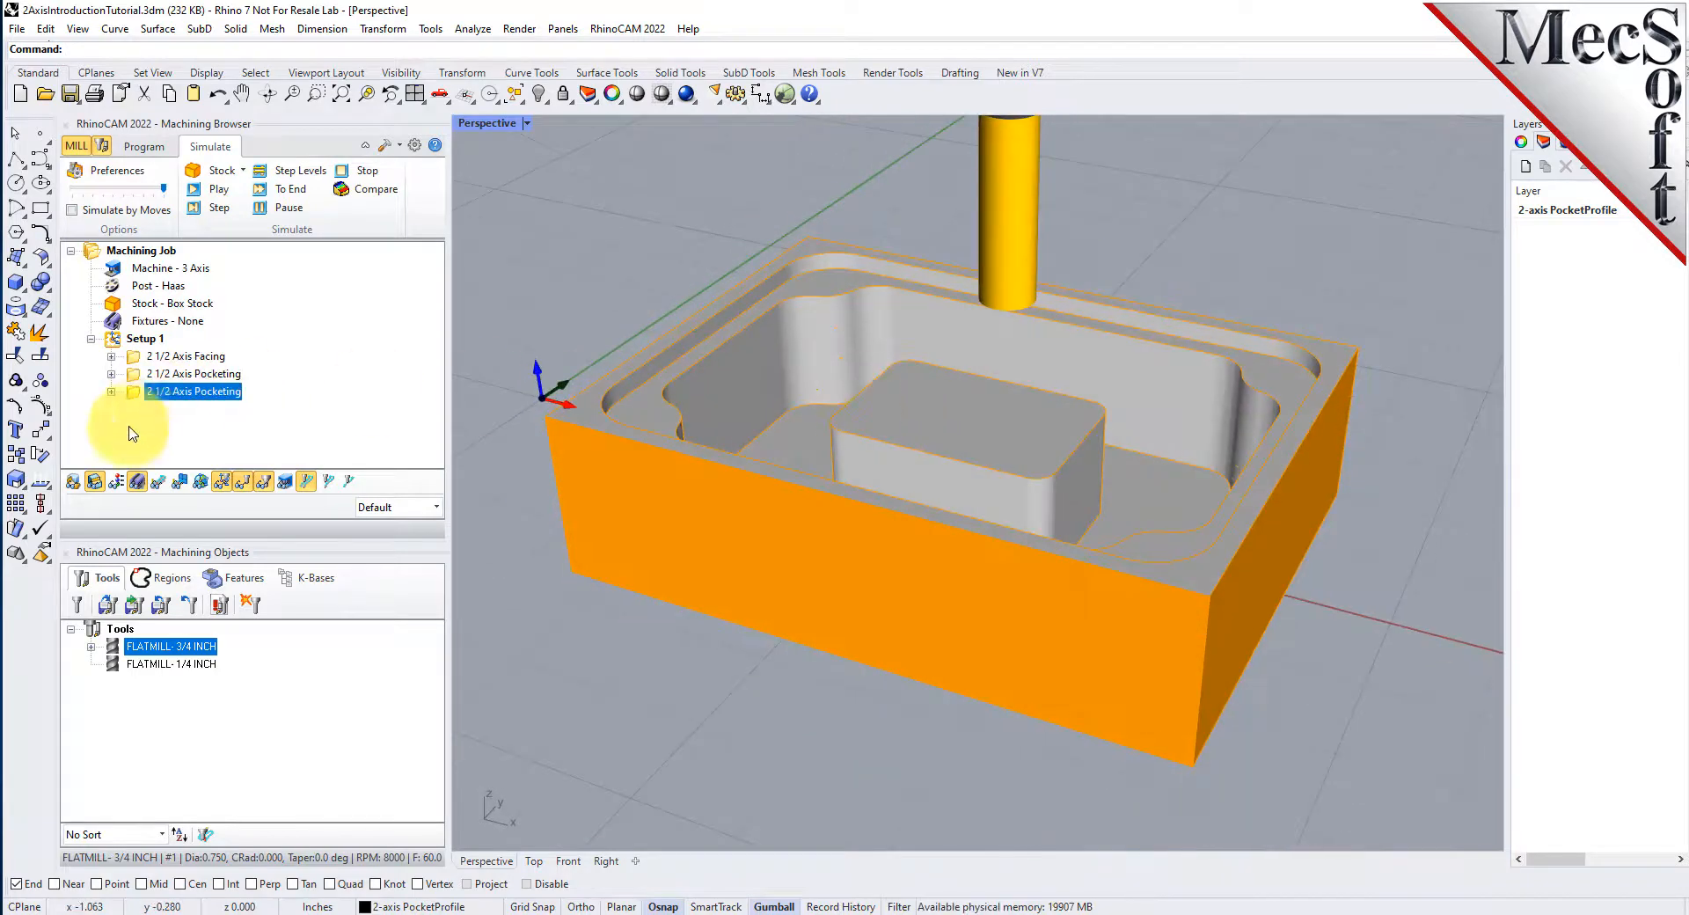
{"action": "left_click", "coordinate": [161, 483]}
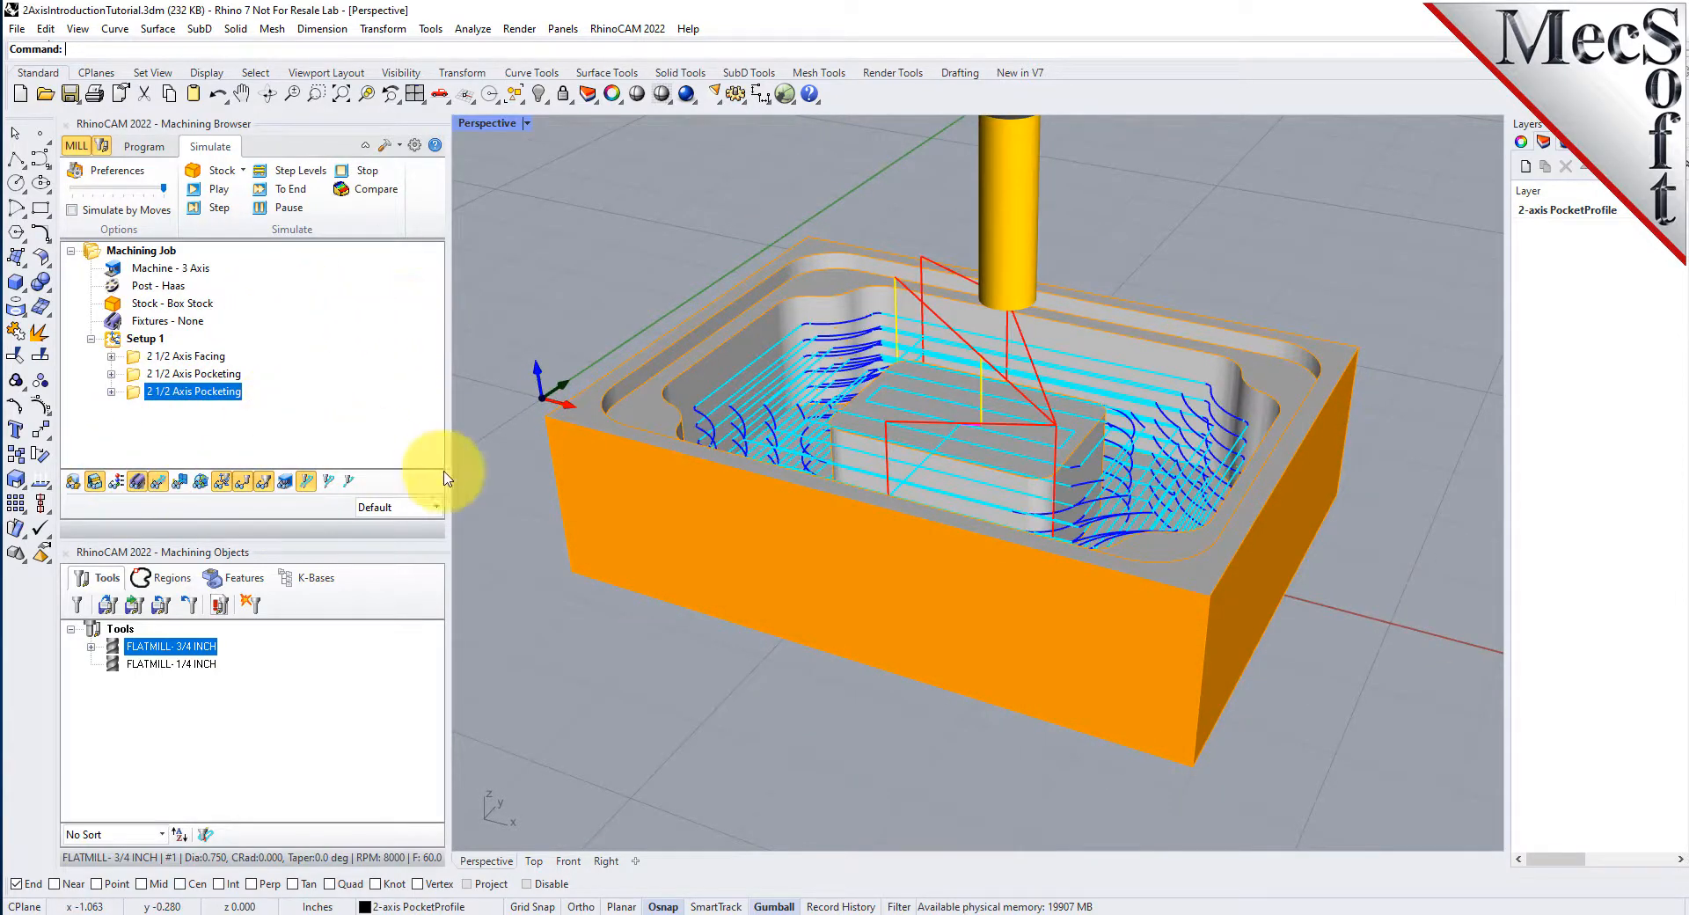
- Create a 2 1/2 Axis Profiling operation with the flat pocket floor around the island as its part region
{"action": "left_click", "coordinate": [141, 146]}
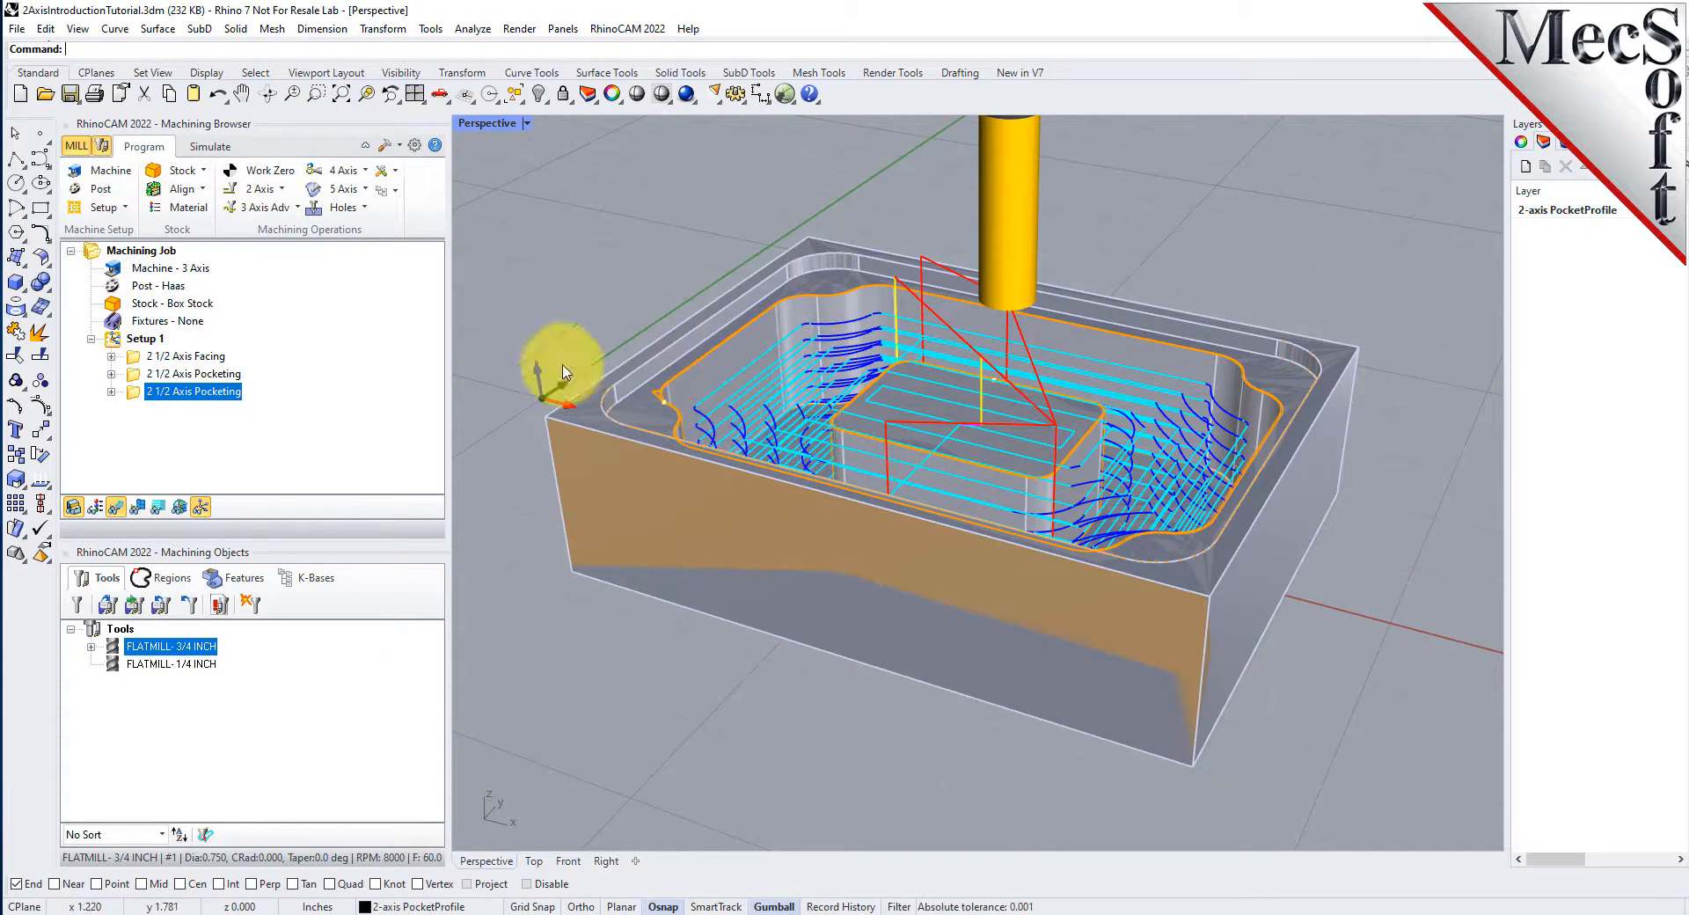
{"action": "left_click", "coordinate": [276, 190]}
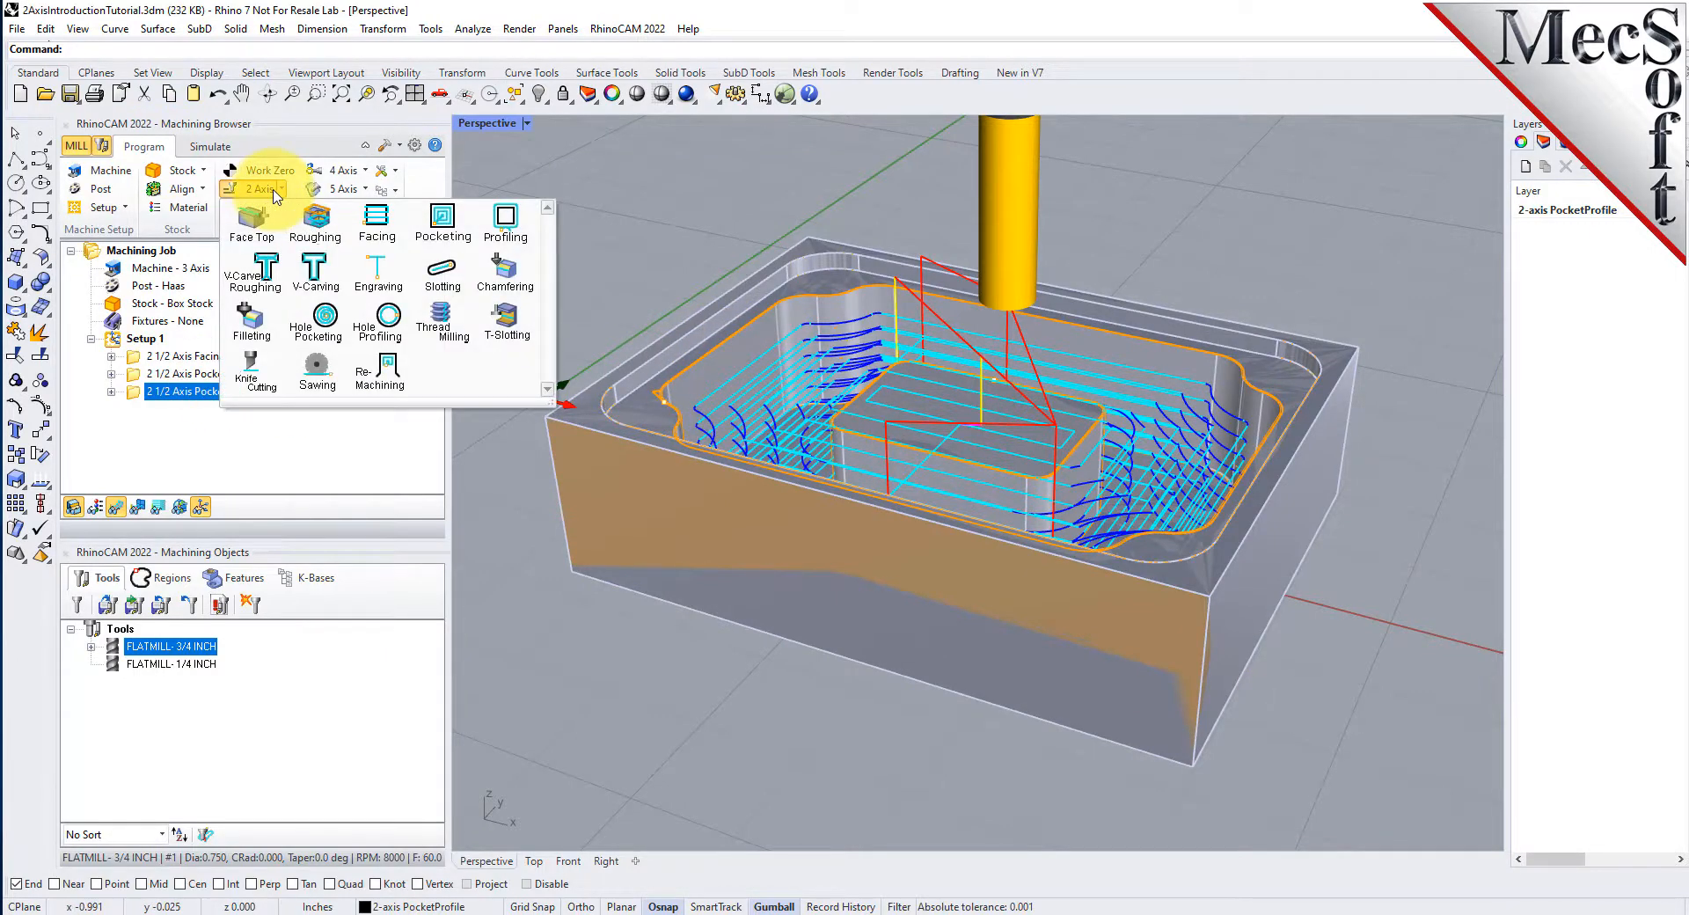
{"action": "left_click", "coordinate": [533, 230]}
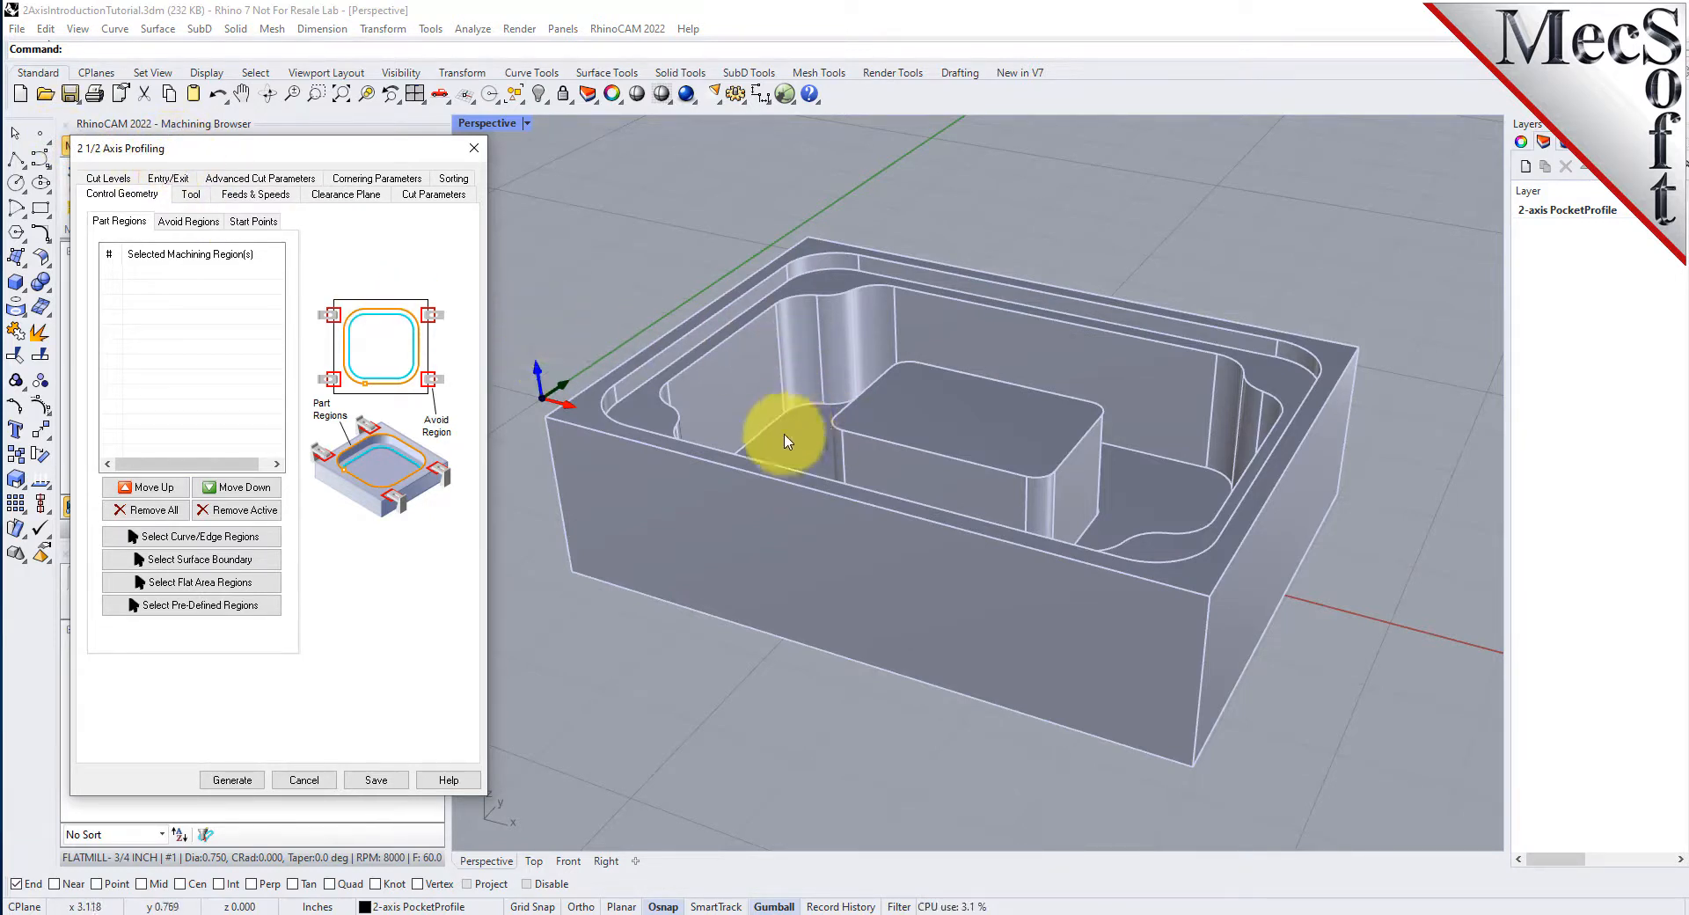
{"action": "scroll", "coordinate": [822, 396], "scroll_direction": "up", "scroll_amount": 3}
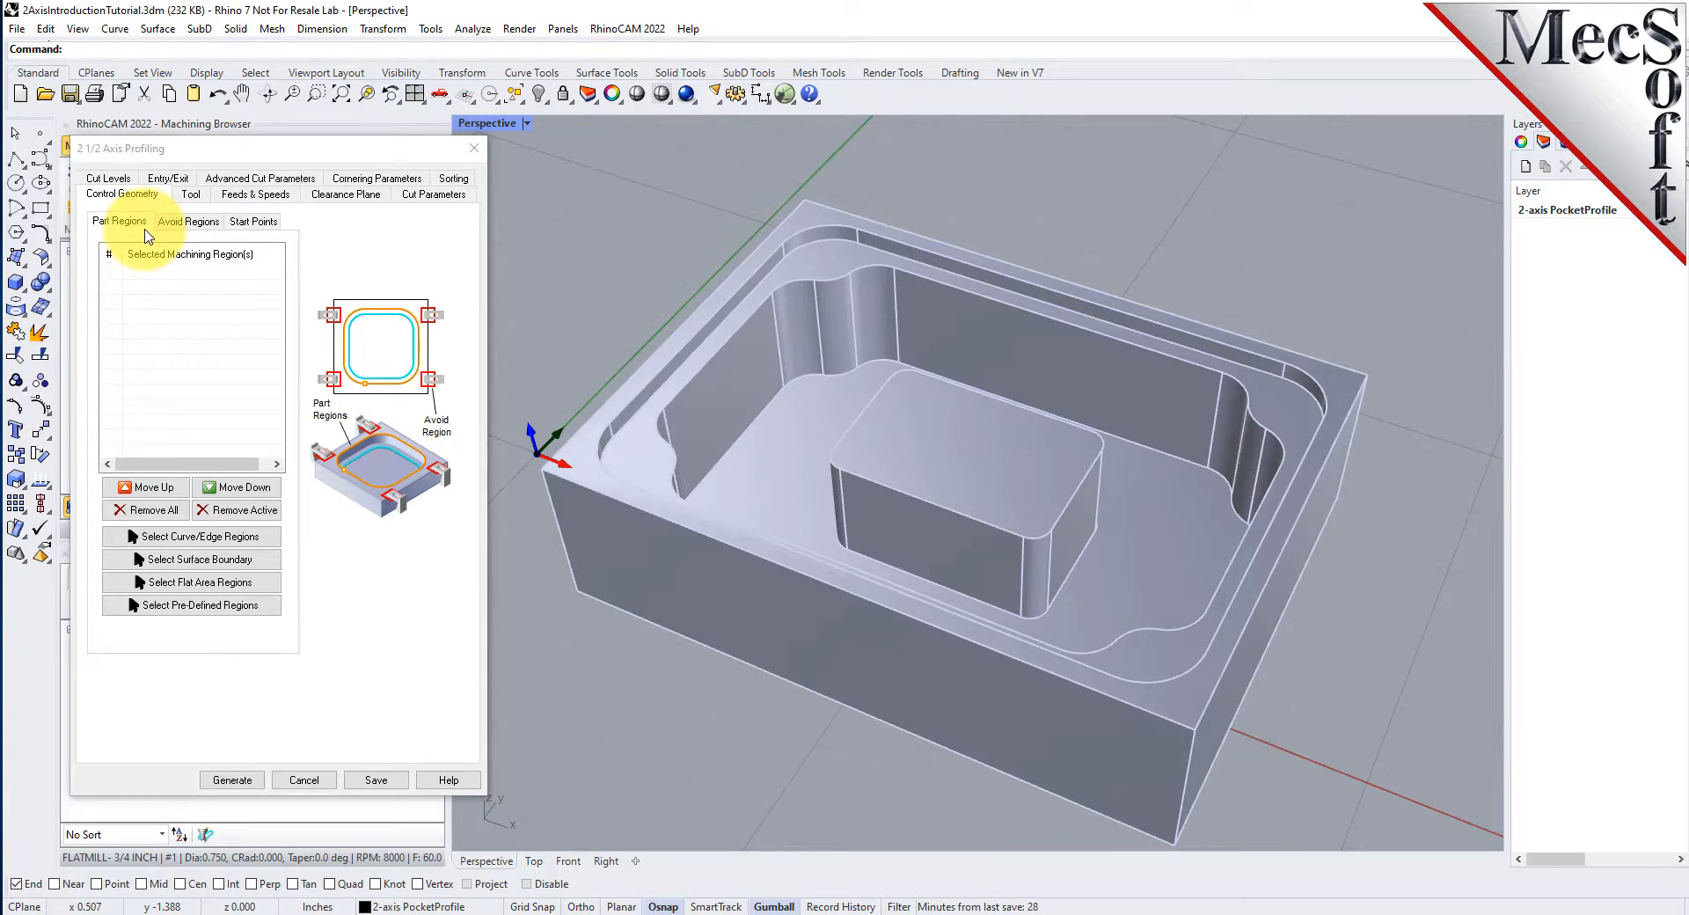
{"action": "left_click", "coordinate": [262, 583]}
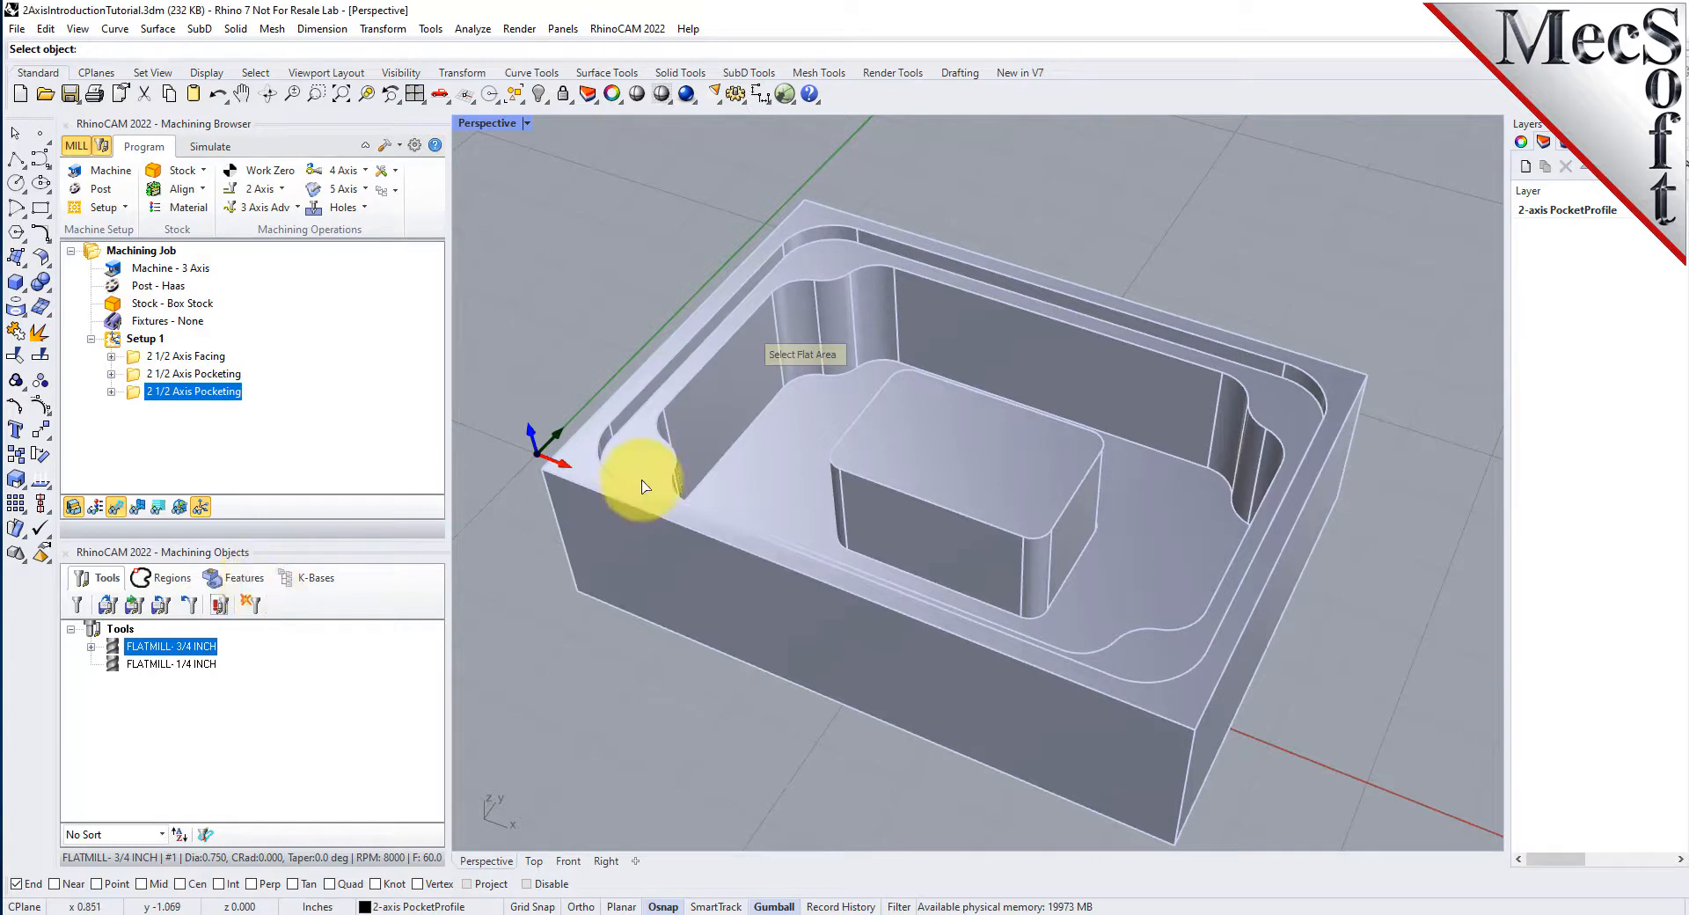
{"action": "left_click", "coordinate": [808, 422]}
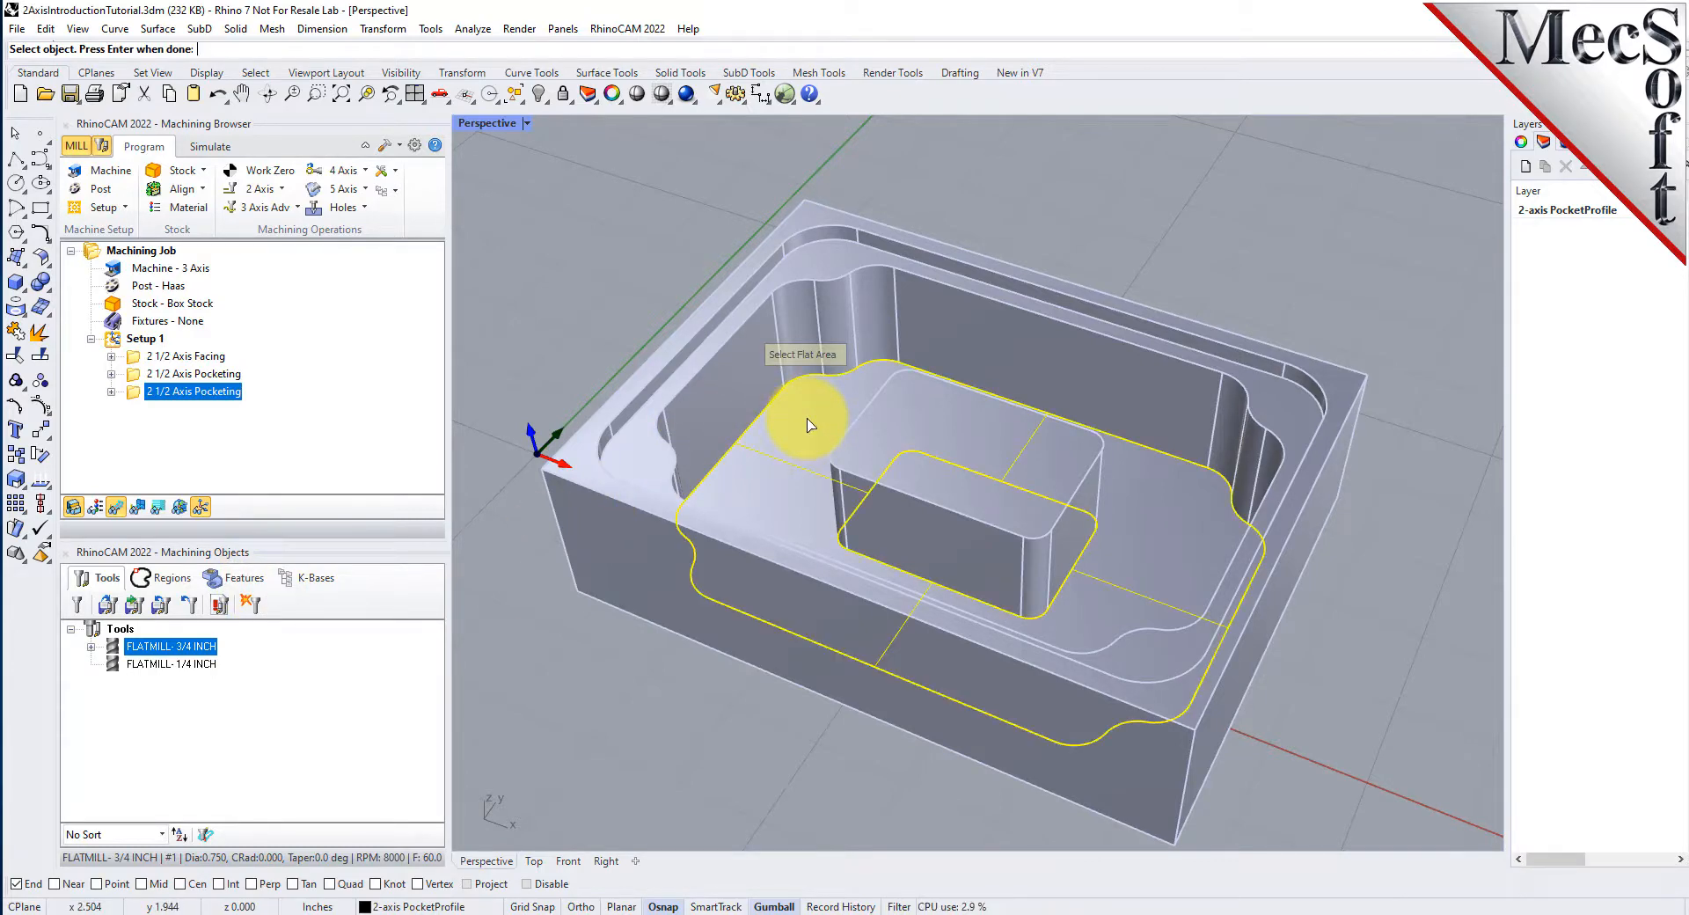
{"action": "key", "text": "Return"}
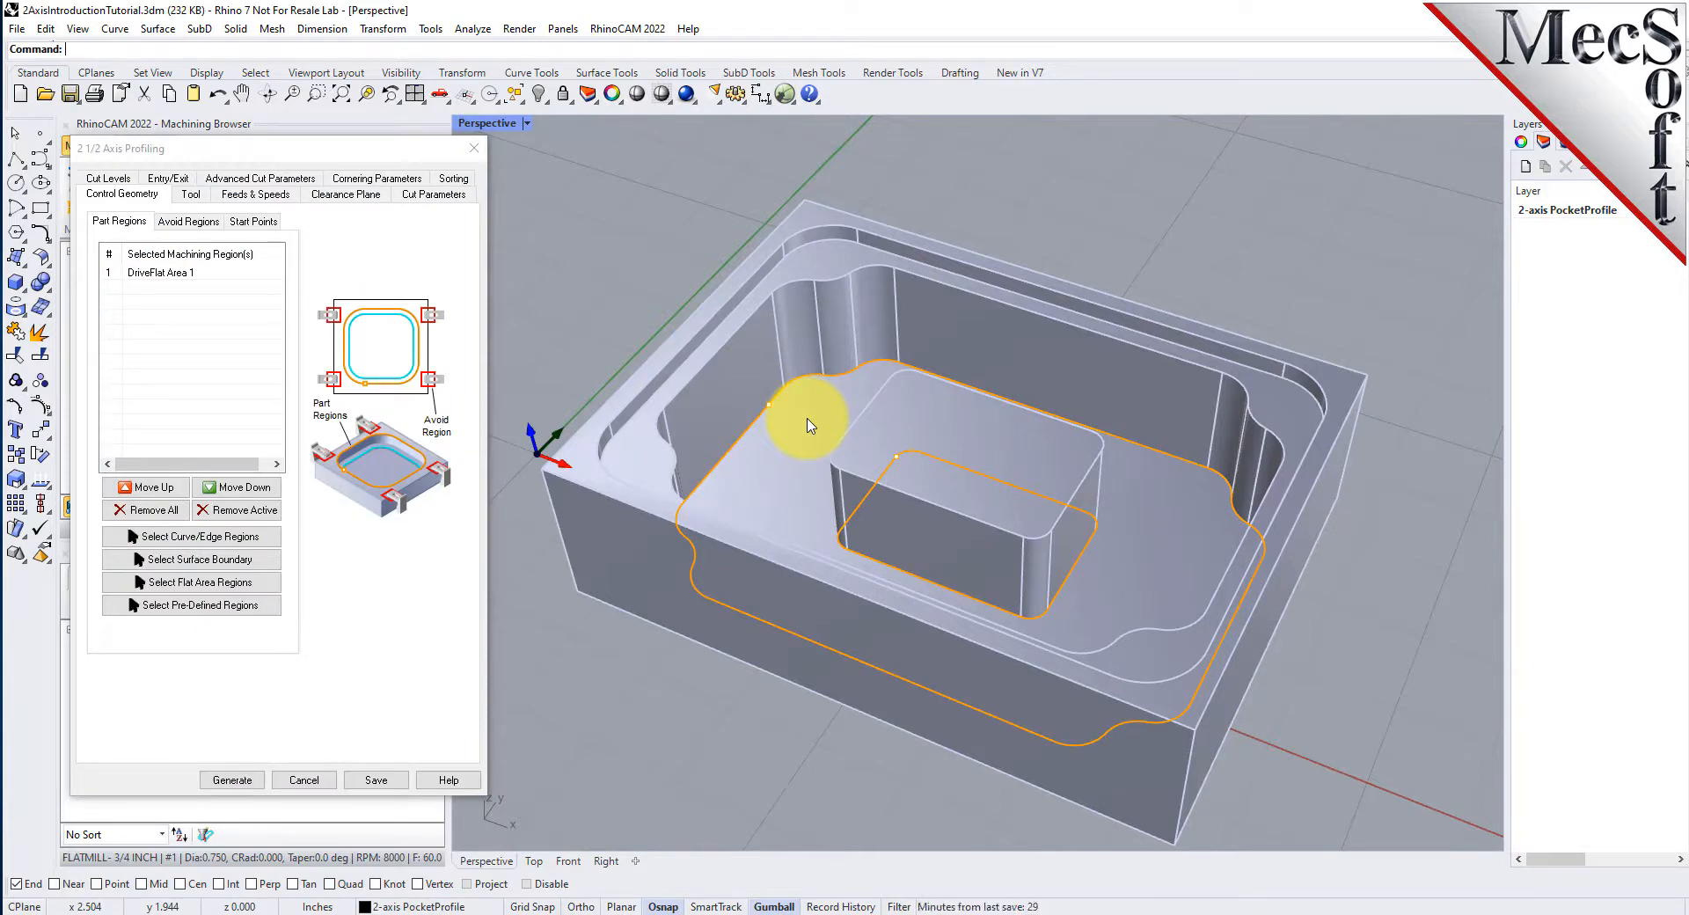
{"action": "left_click", "coordinate": [167, 274]}
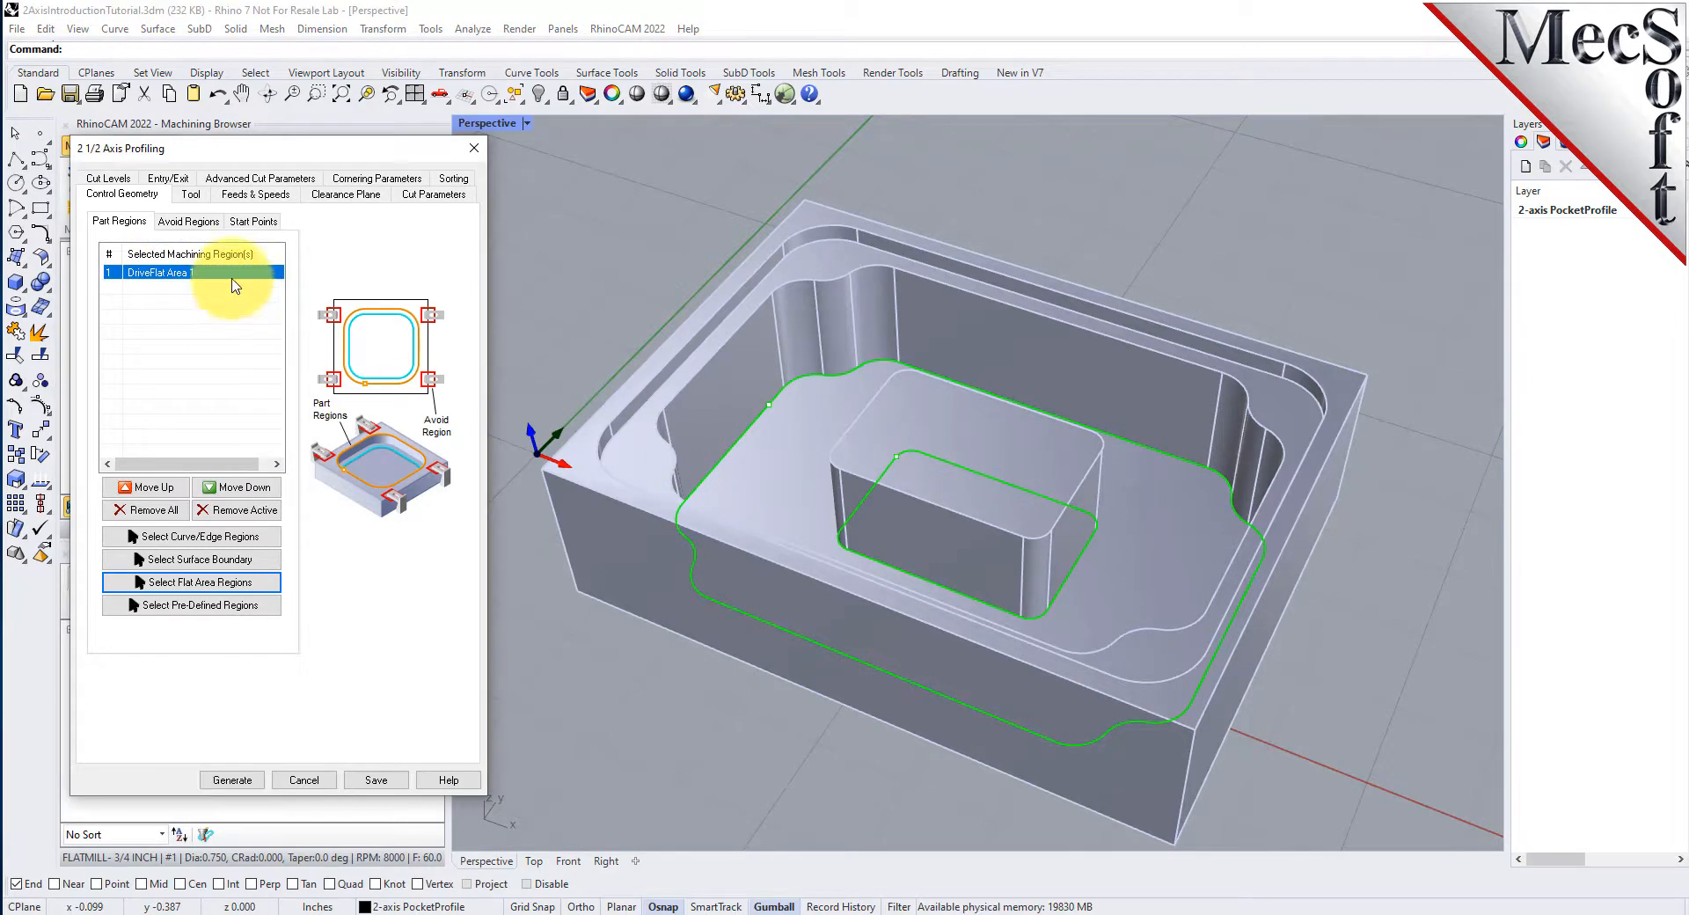
- Assign the FLATMILL- 1/4 INCH tool and set Climb (Down Cut) direction with the cutting side determined using the 3D model
{"action": "left_click", "coordinate": [191, 194]}
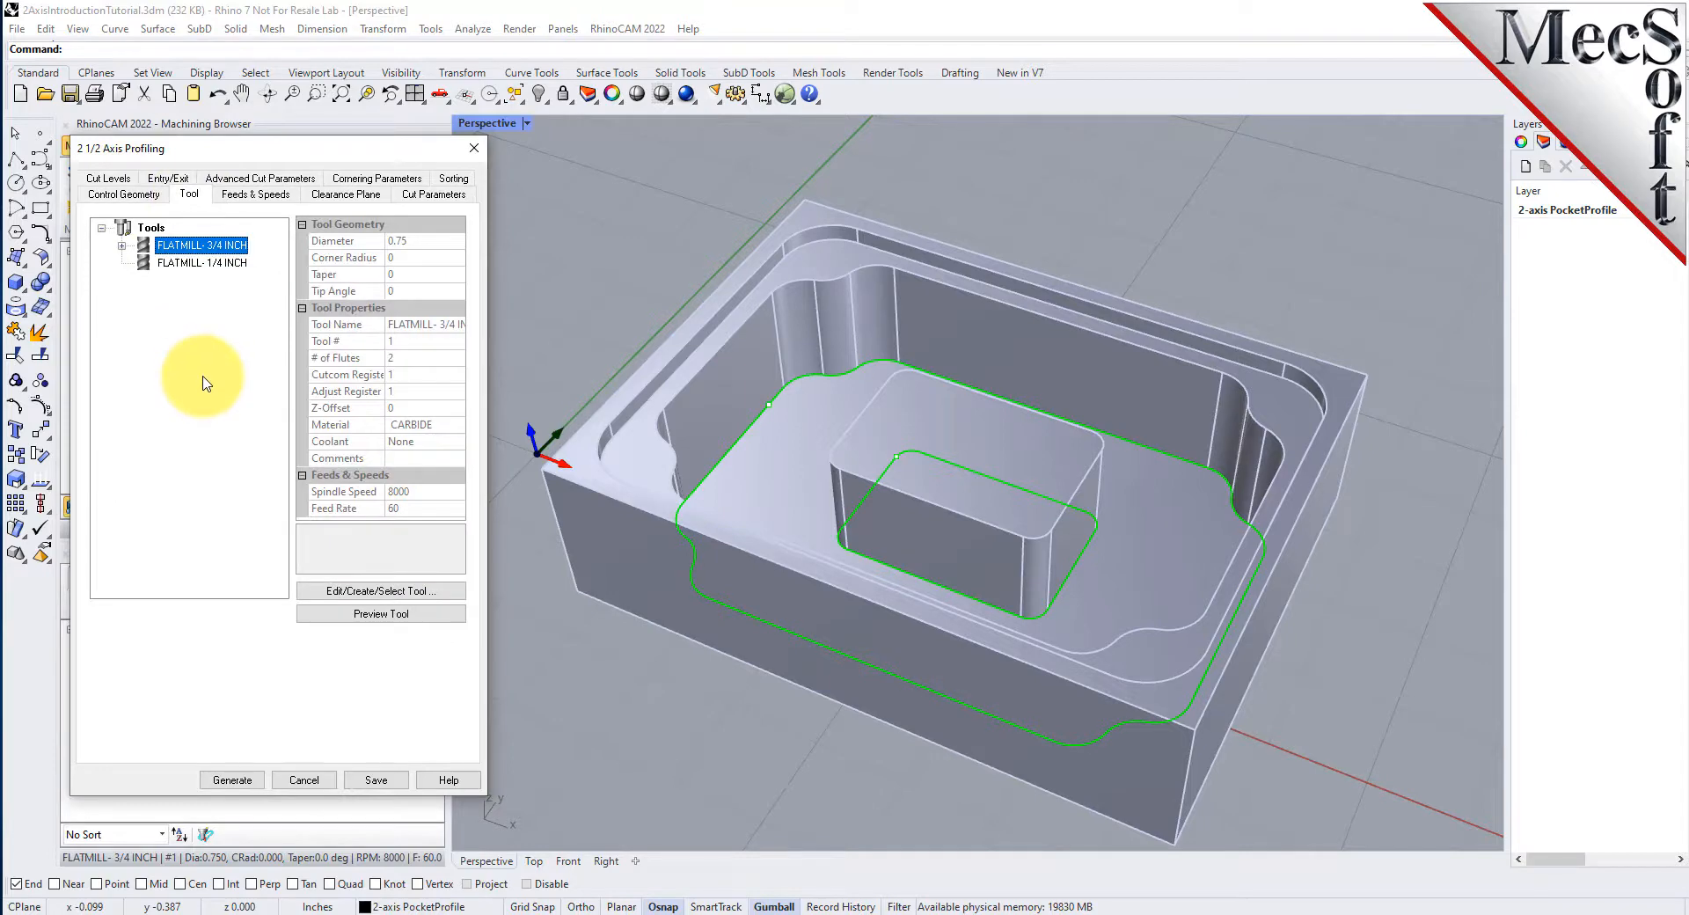
{"action": "left_click", "coordinate": [200, 263]}
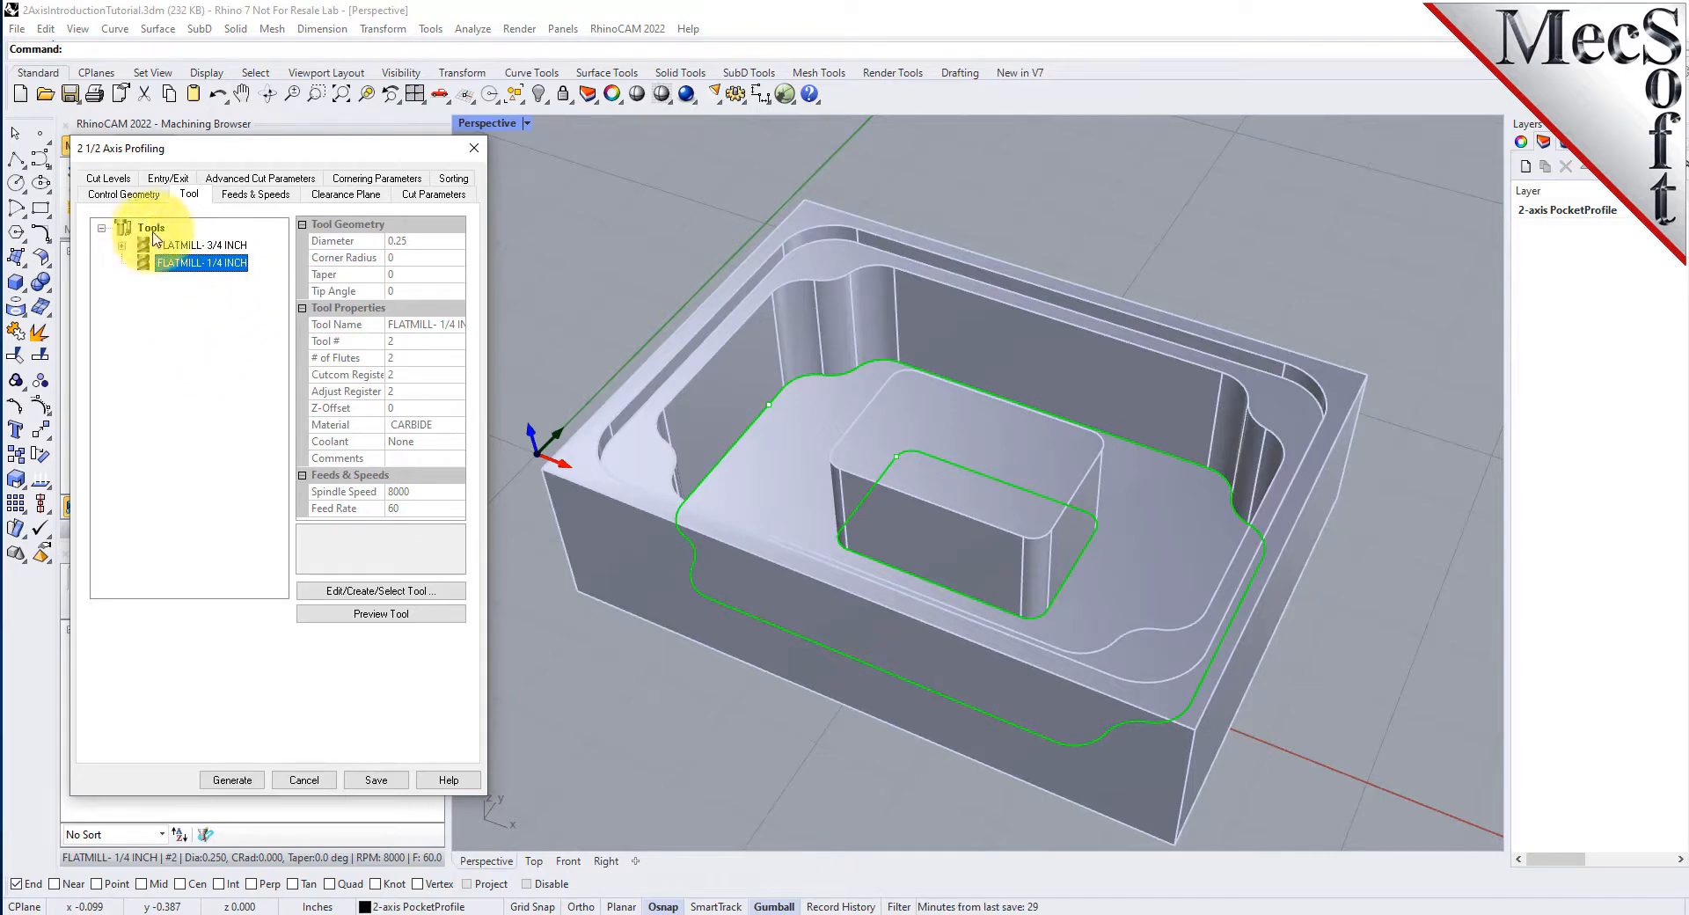
{"action": "left_click", "coordinate": [434, 195]}
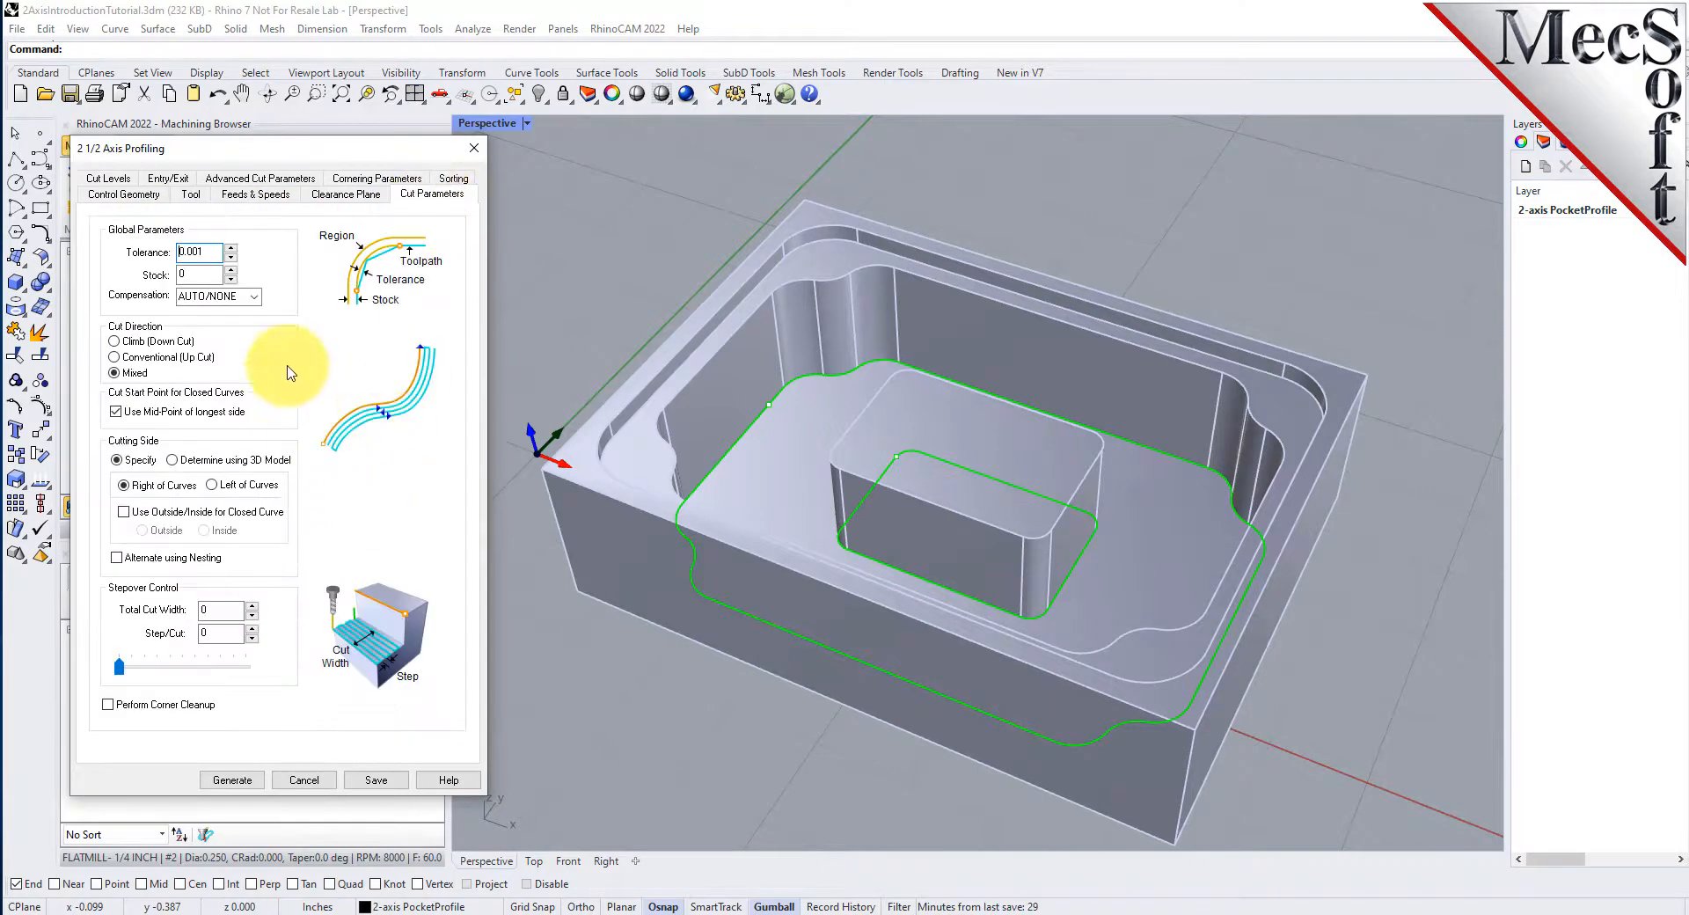
{"action": "left_click_drag", "start_coordinate": [220, 252], "coordinate": [167, 249]}
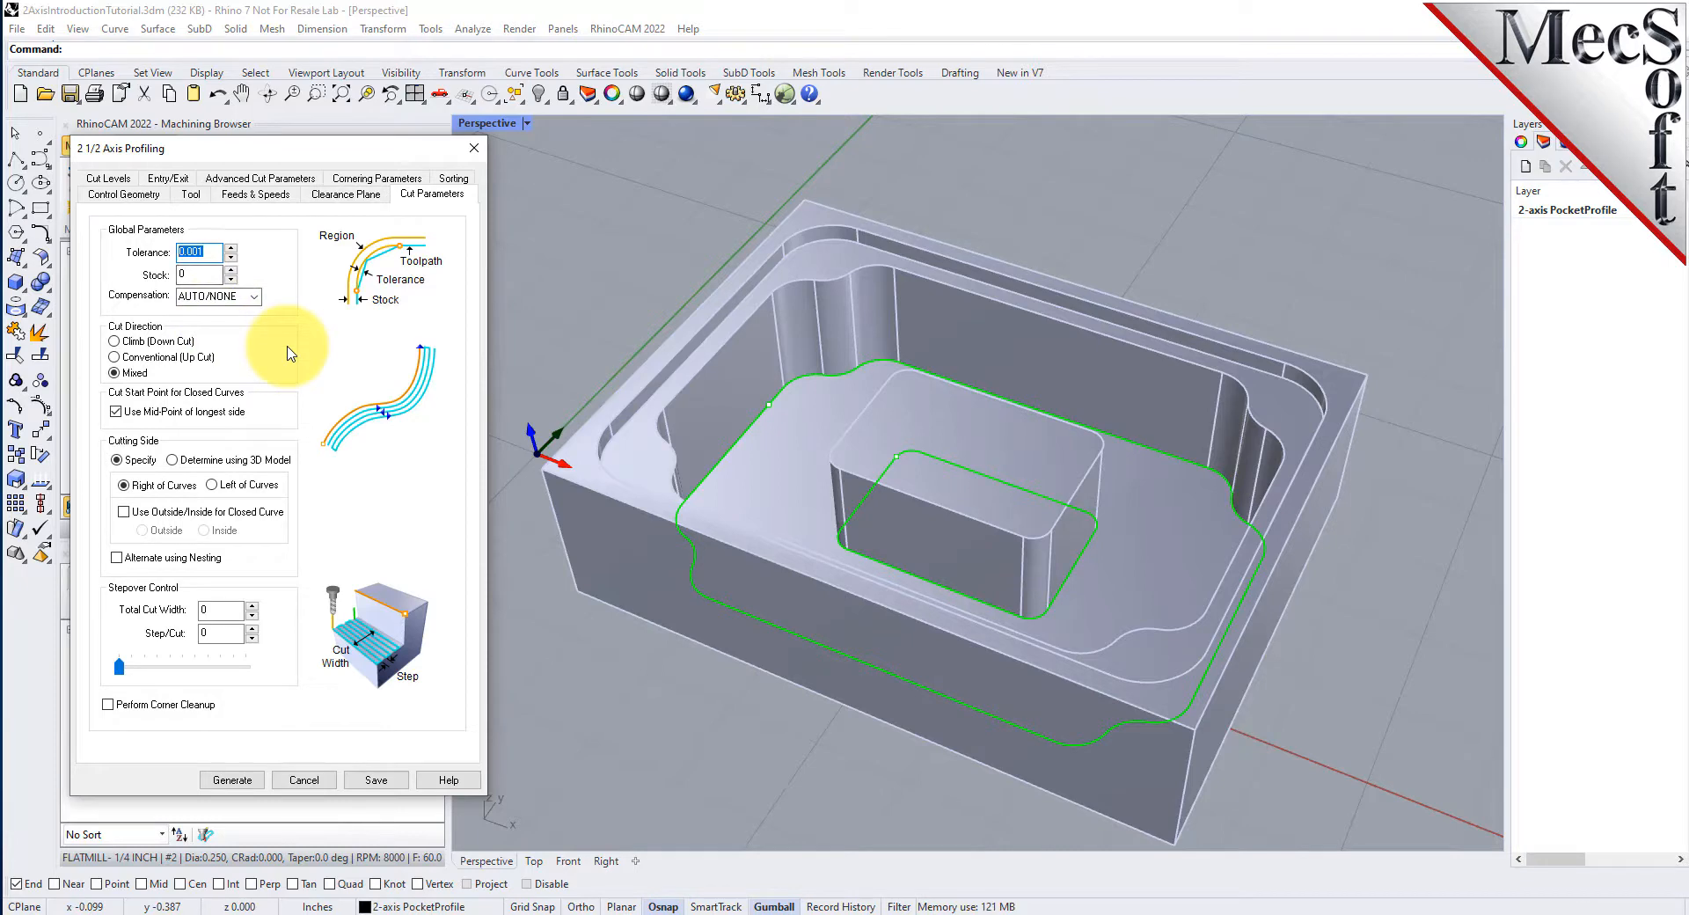
{"action": "double_click", "coordinate": [197, 275]}
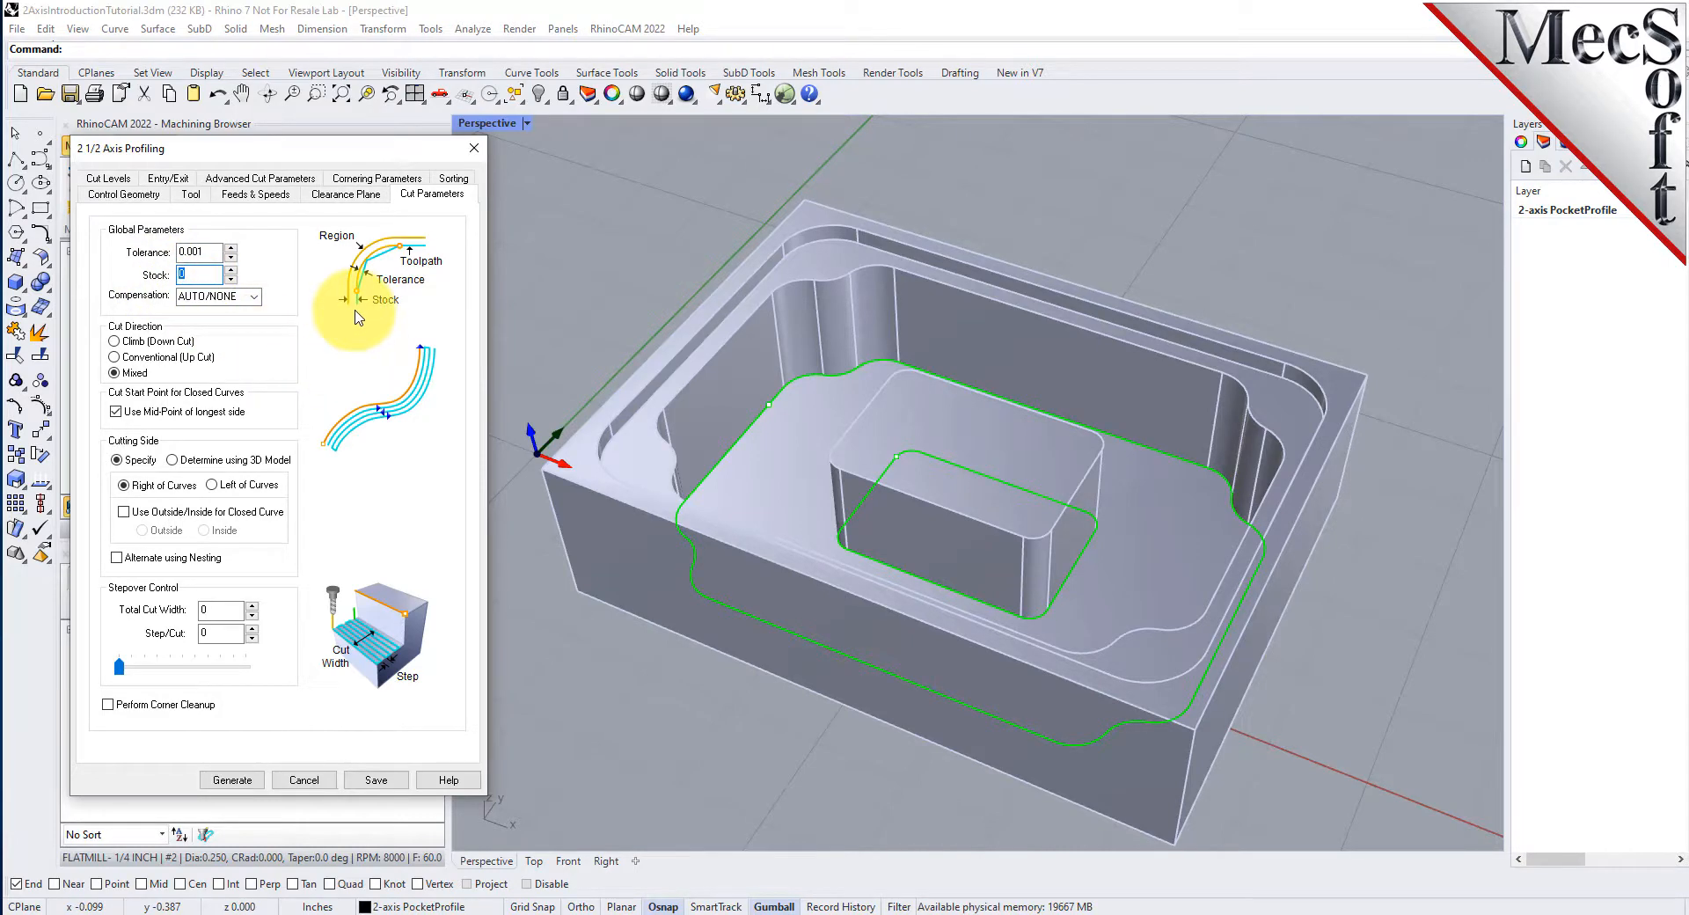
{"action": "left_click", "coordinate": [114, 341]}
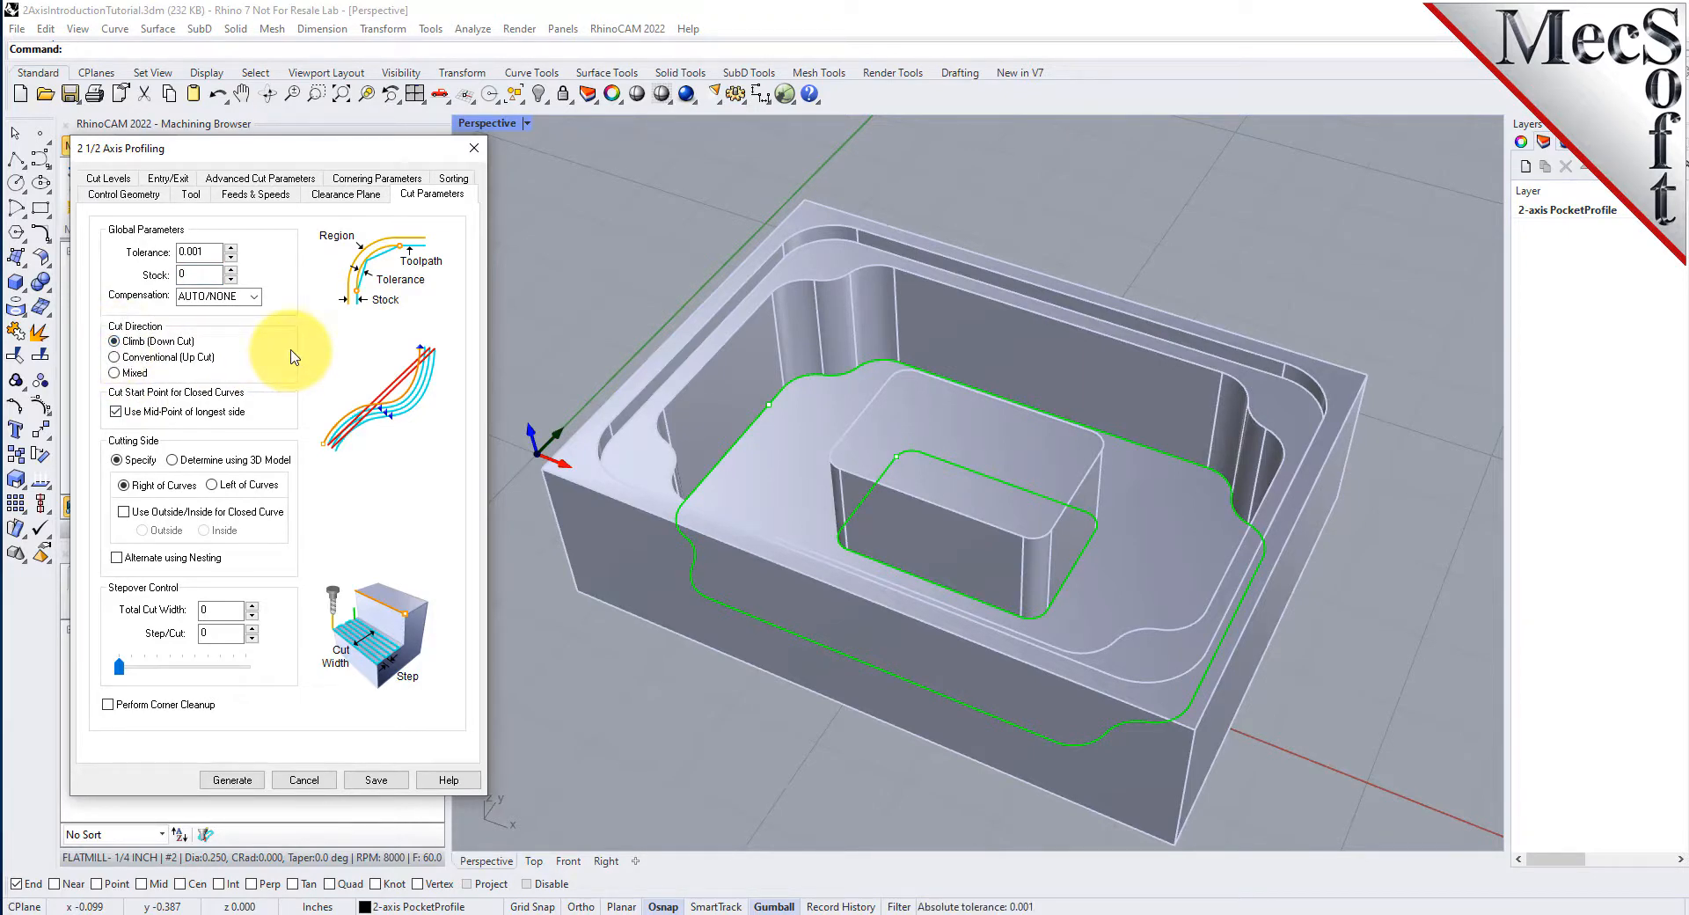
{"action": "left_click", "coordinate": [172, 461]}
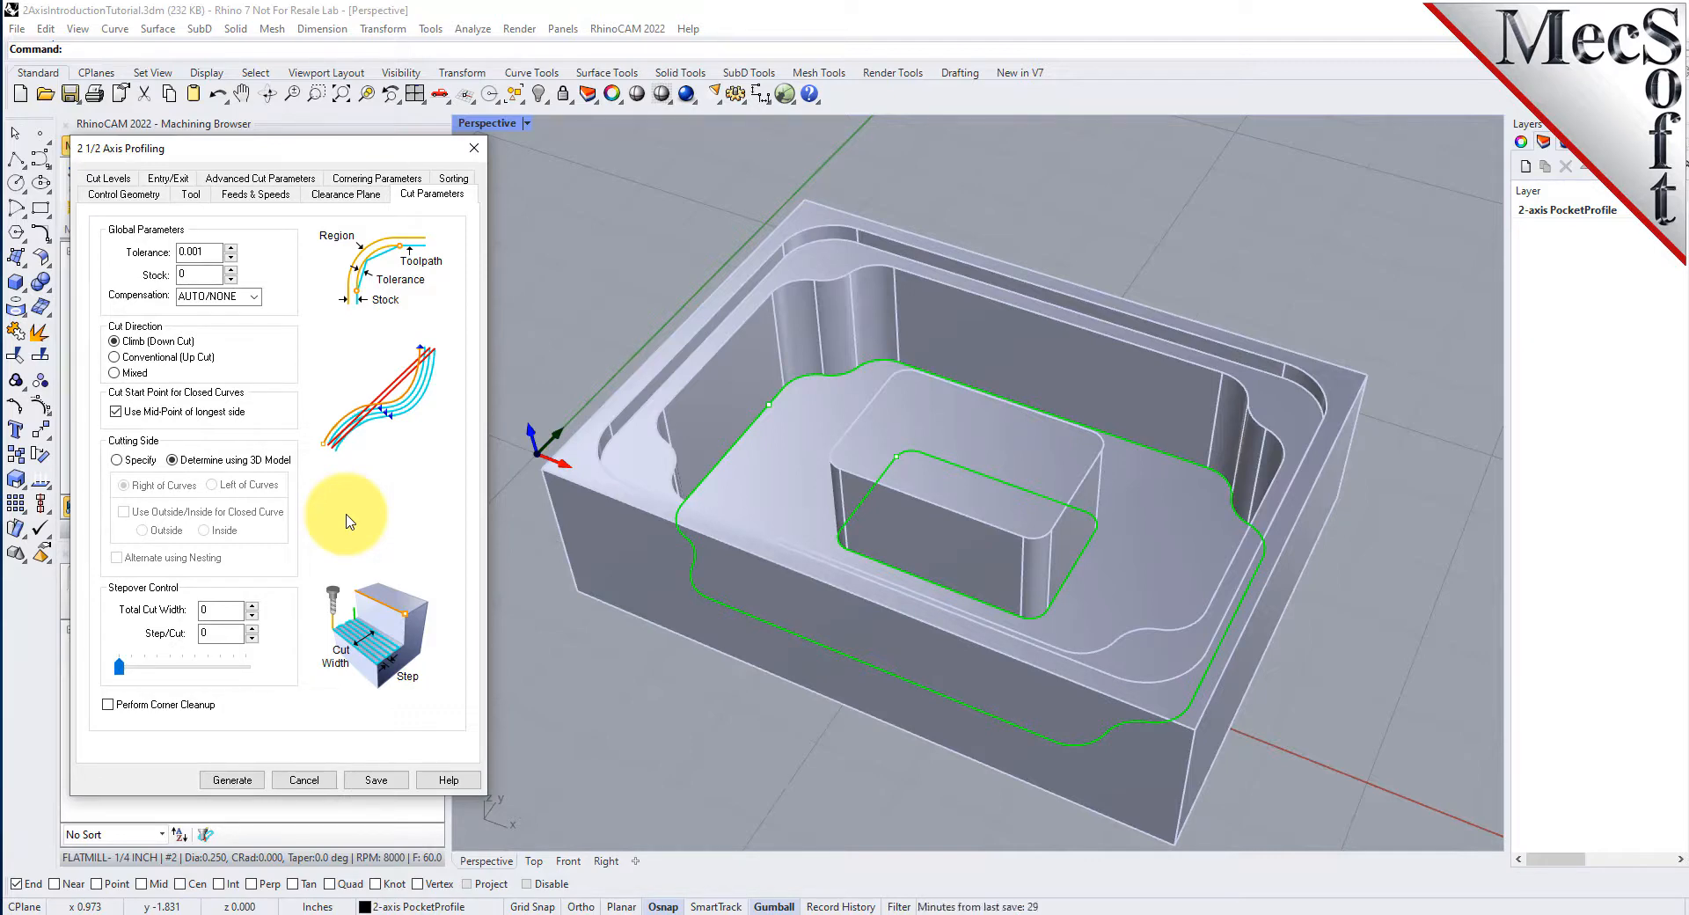
- Locate the cut geometry at the bottom and generate the profiling toolpath
{"action": "left_click", "coordinate": [108, 179]}
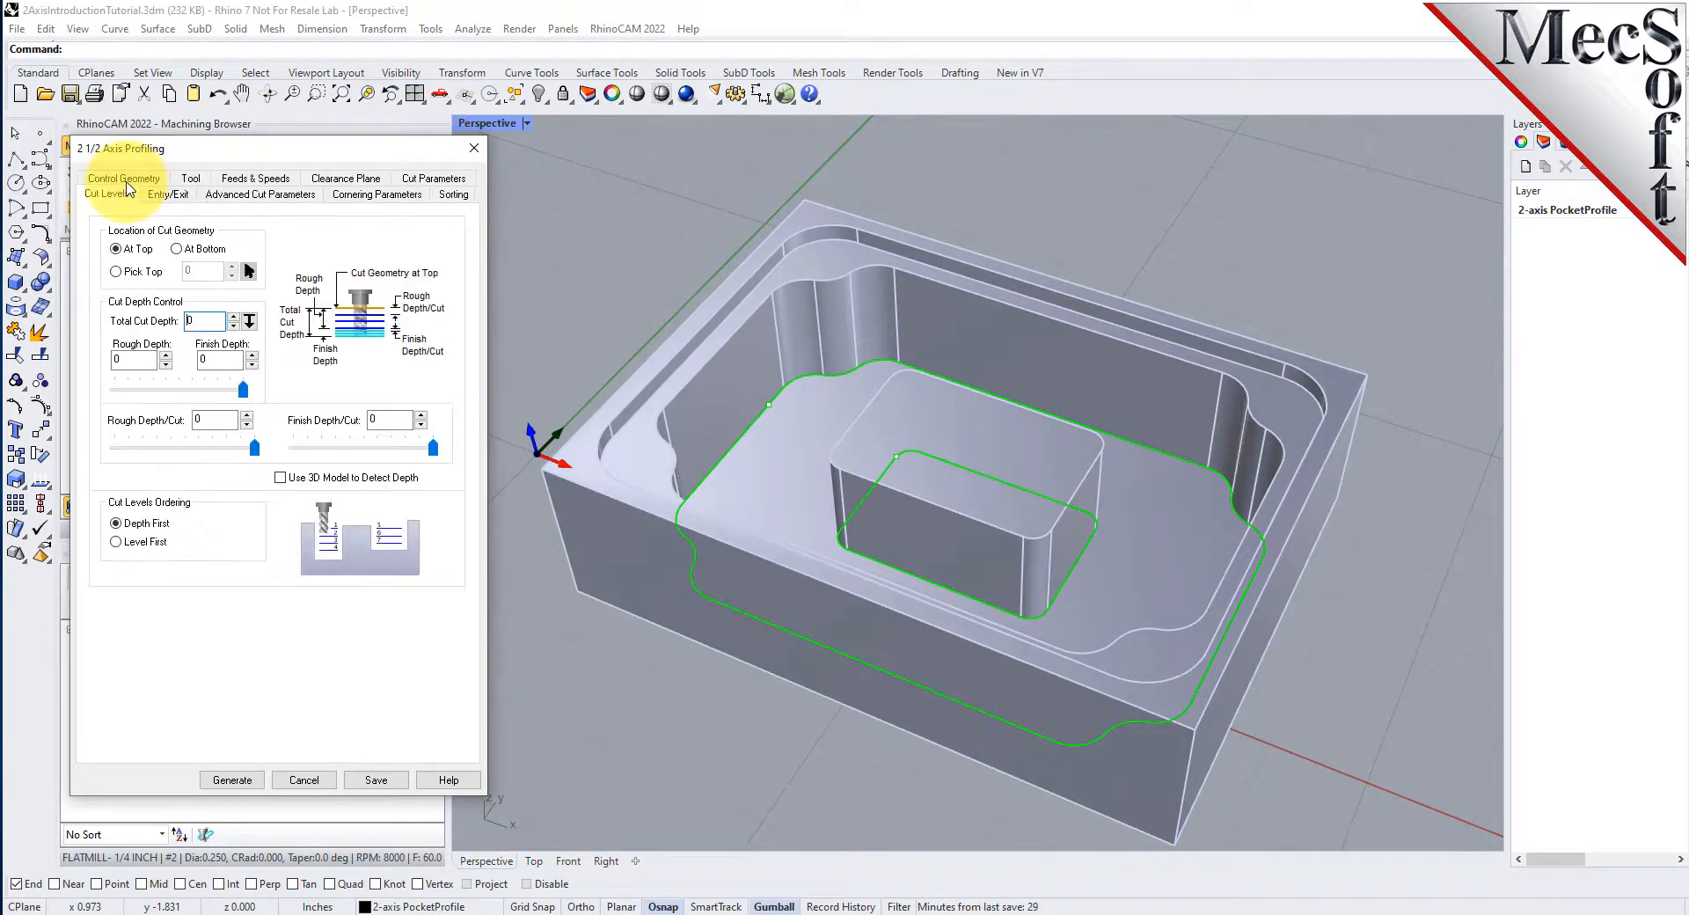
{"action": "left_click", "coordinate": [177, 249]}
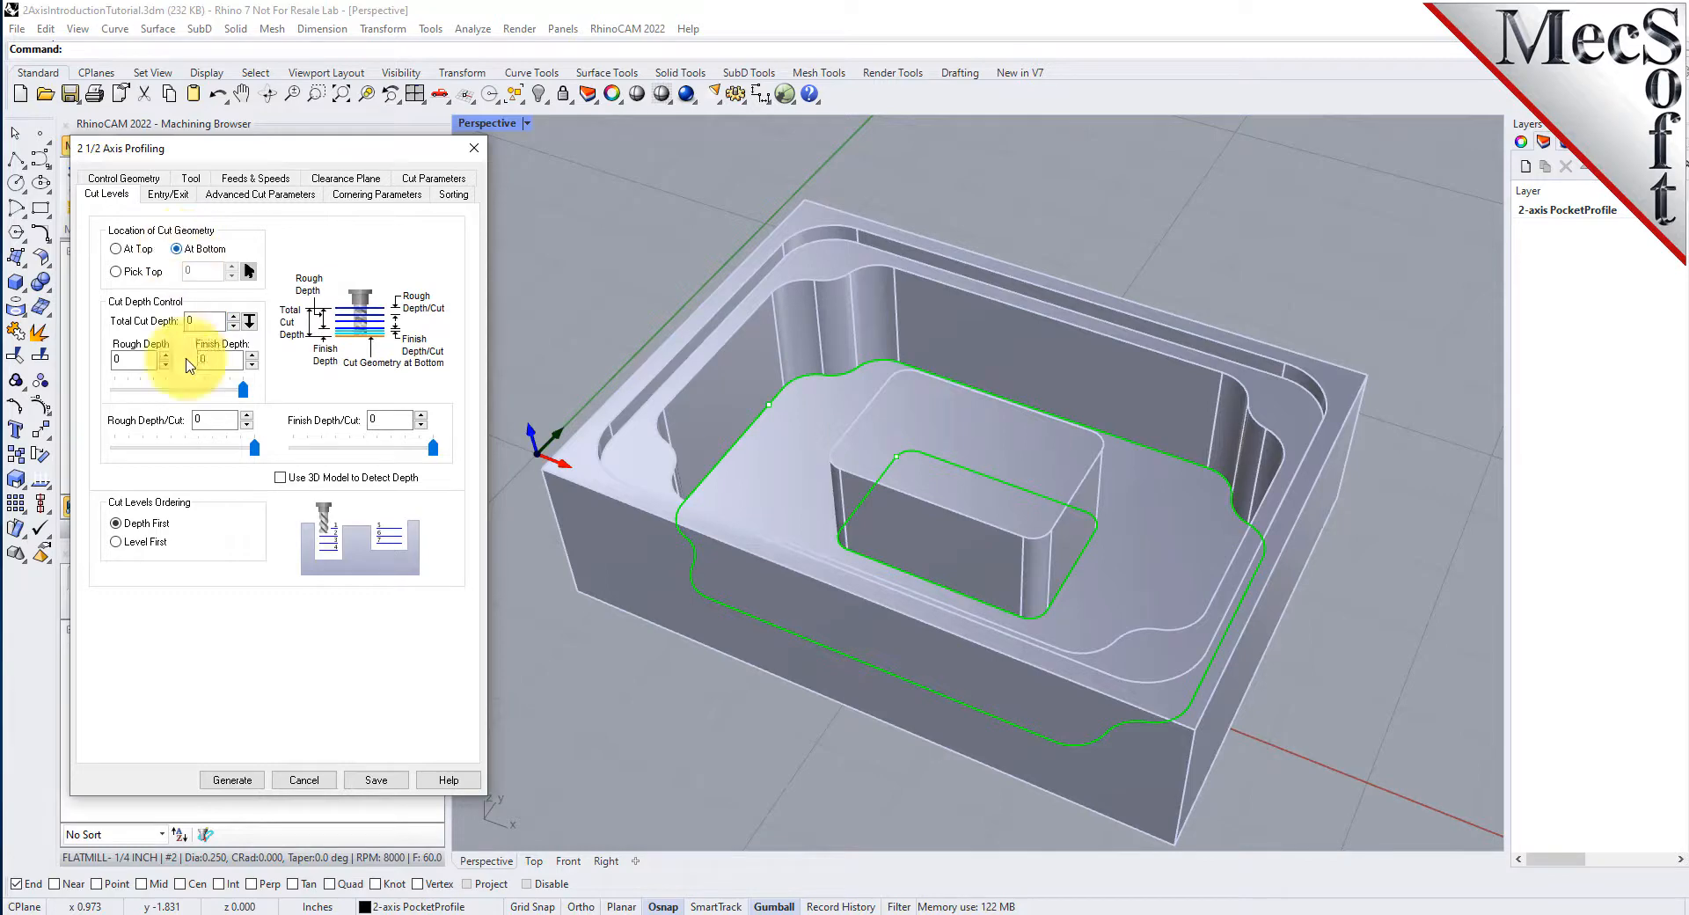
{"action": "left_click", "coordinate": [241, 782]}
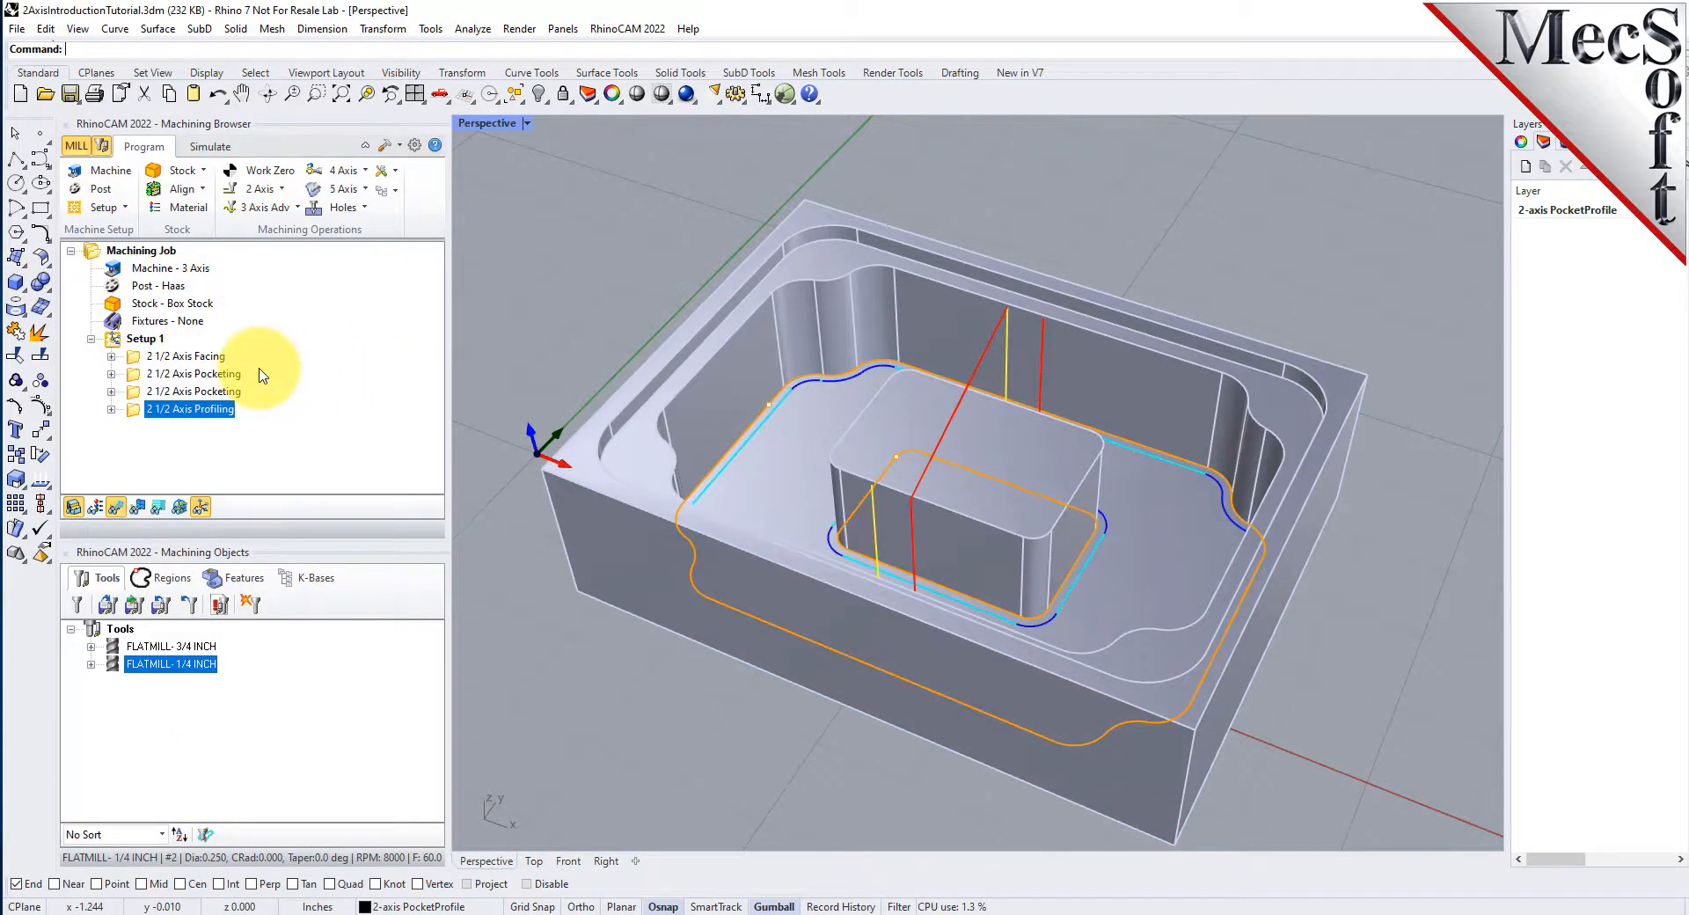
- Inspect the profiling toolpath around the pocket and island by toggling its visibility and viewing it through the part
{"action": "left_click", "coordinate": [116, 511]}
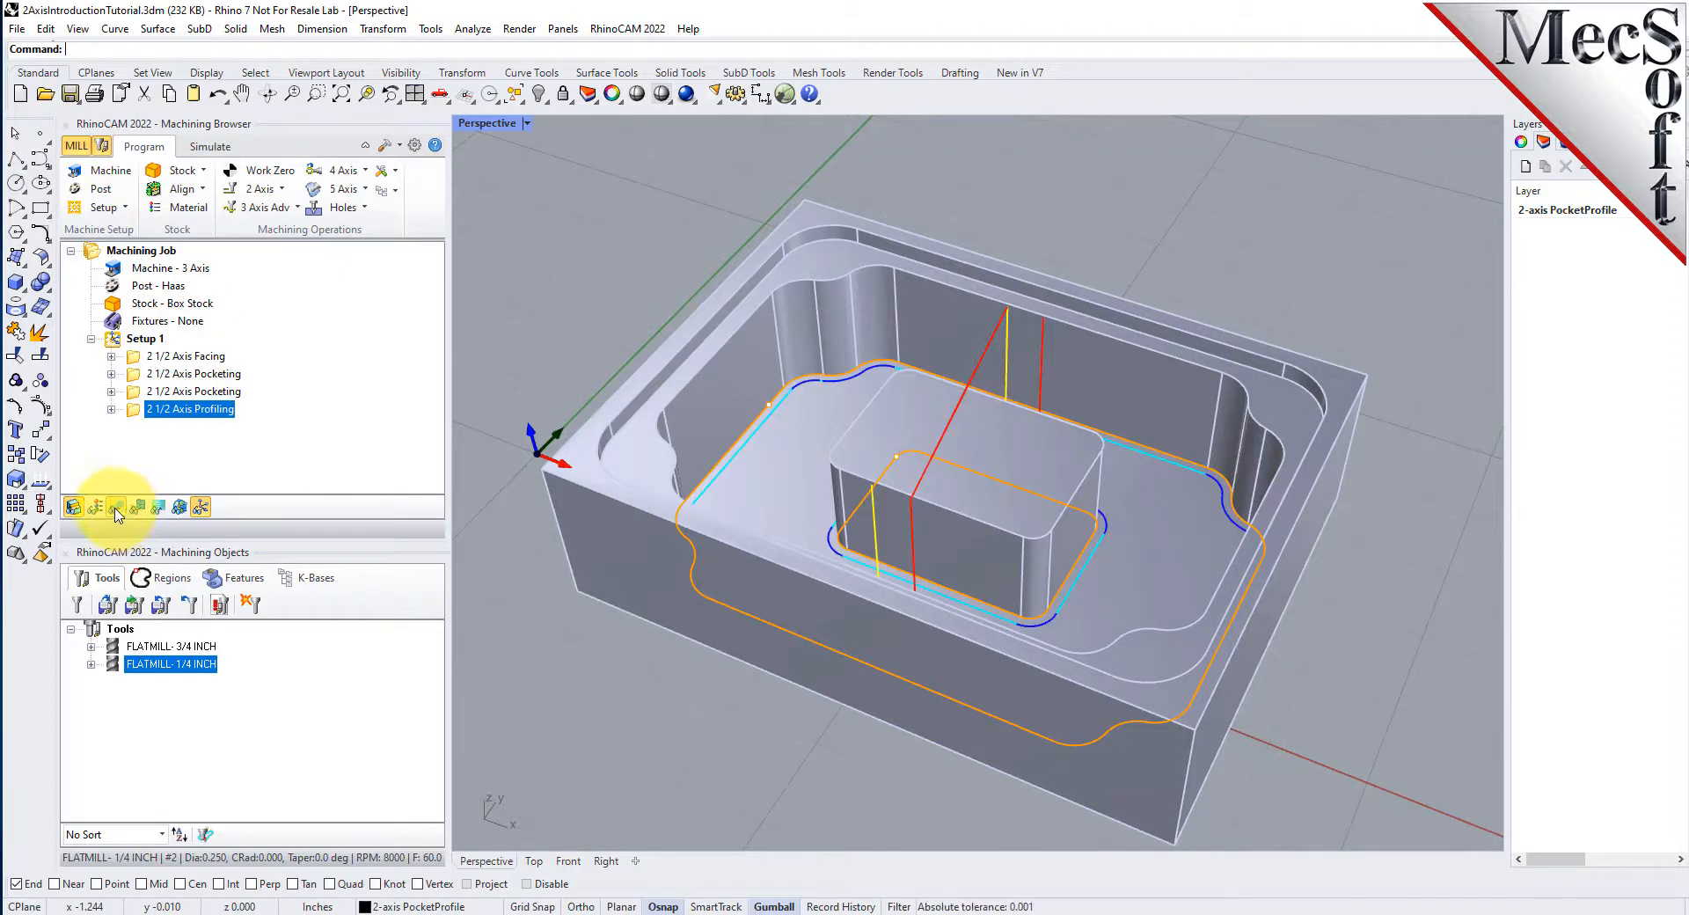
{"action": "left_click", "coordinate": [116, 511]}
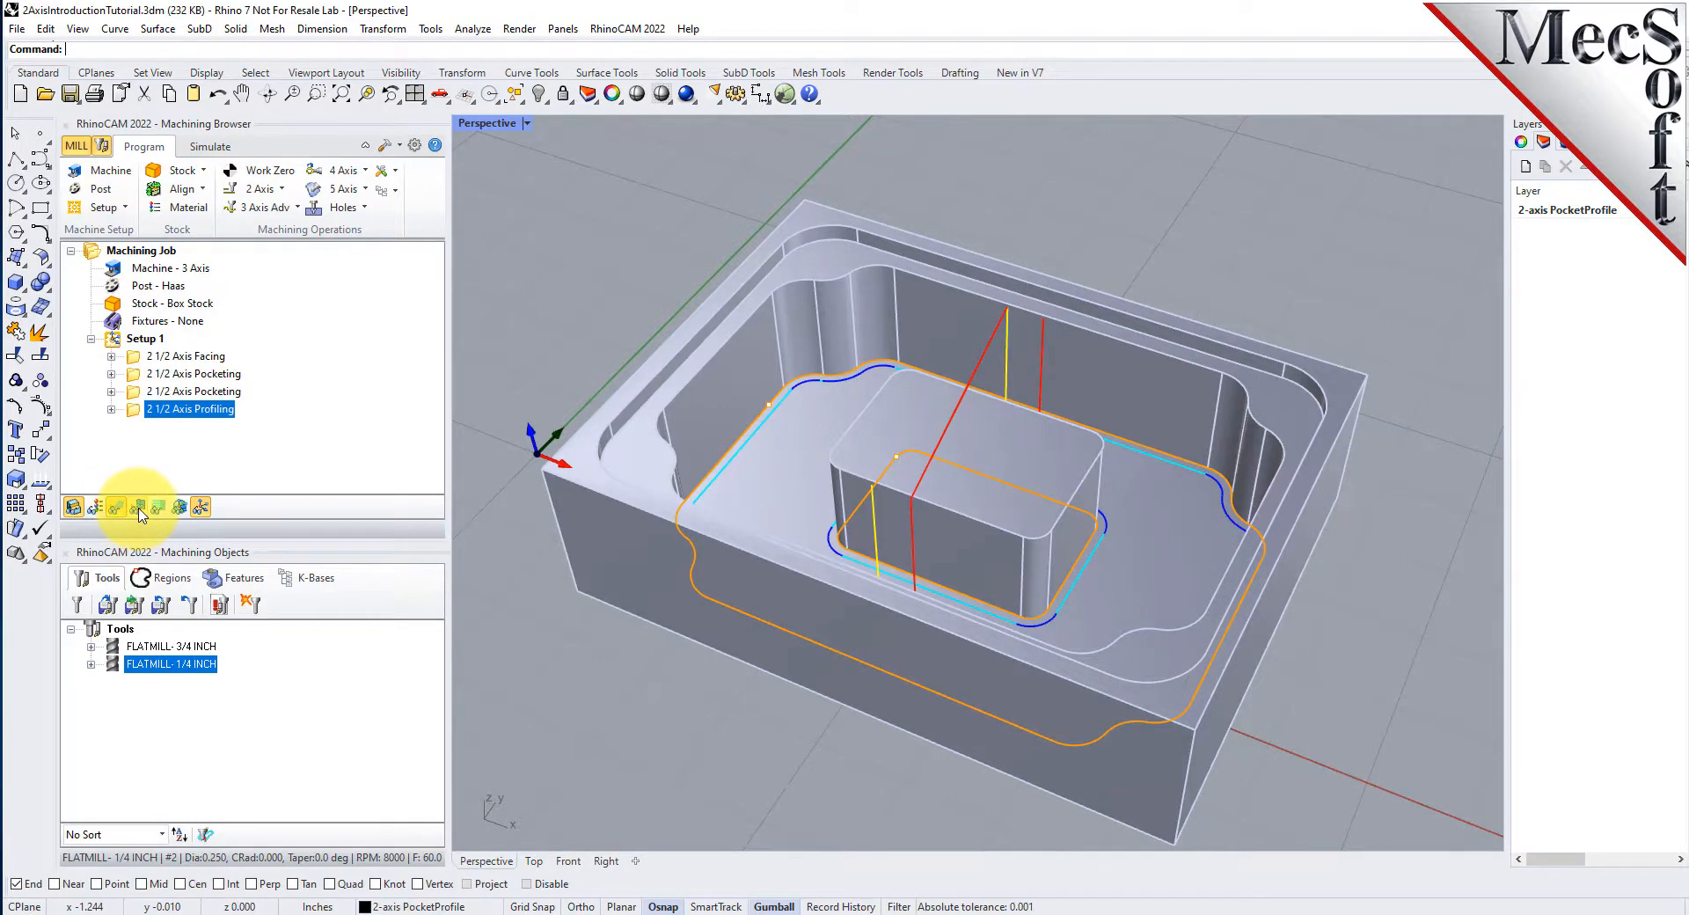
{"action": "left_click", "coordinate": [139, 511]}
{"action": "right_click_drag", "start_coordinate": [1075, 490], "coordinate": [1085, 434]}
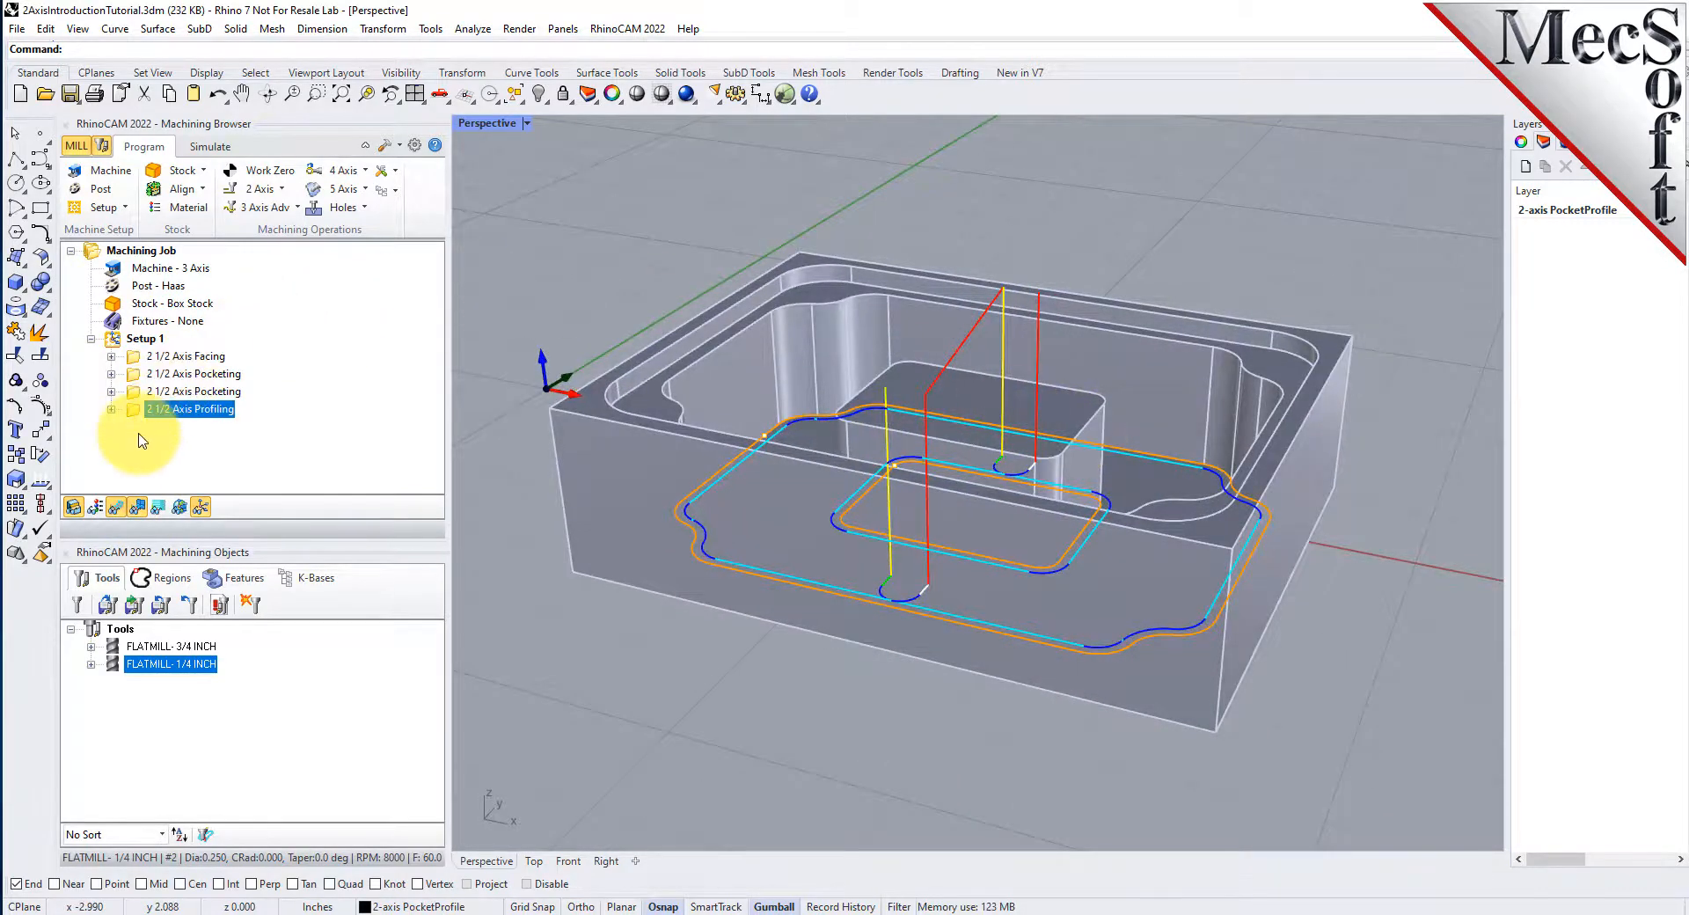
{"action": "left_click", "coordinate": [142, 515]}
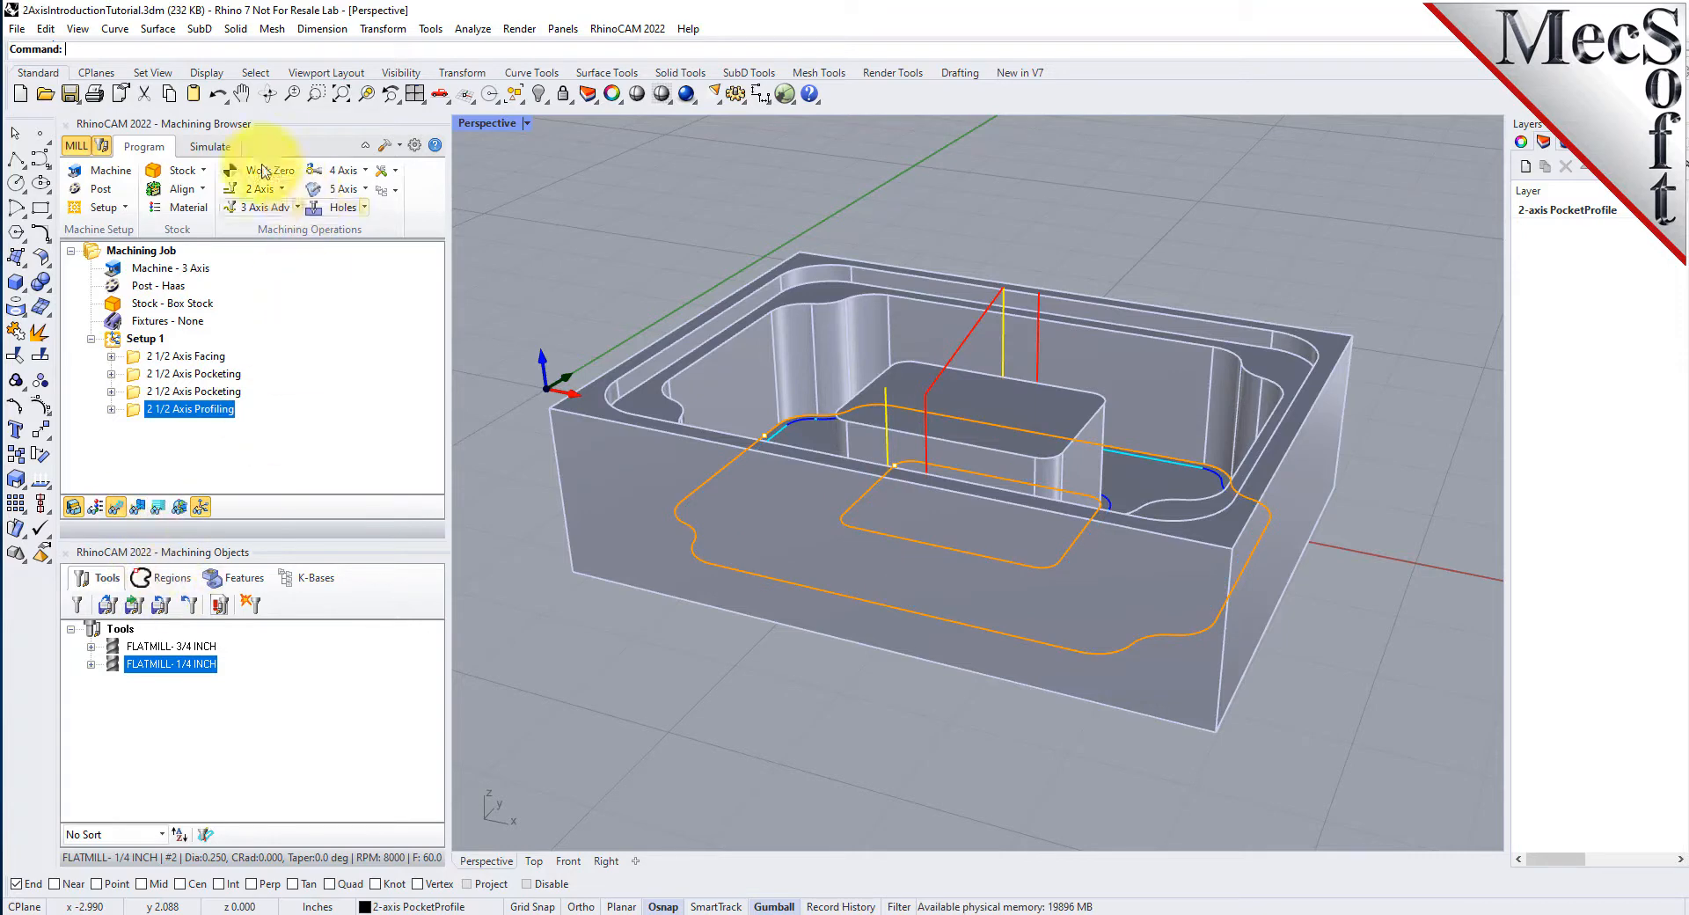
- Simulate material removal for the 2 1/2 Axis Profiling operation at the slowest simulation speed
{"action": "left_click", "coordinate": [211, 147]}
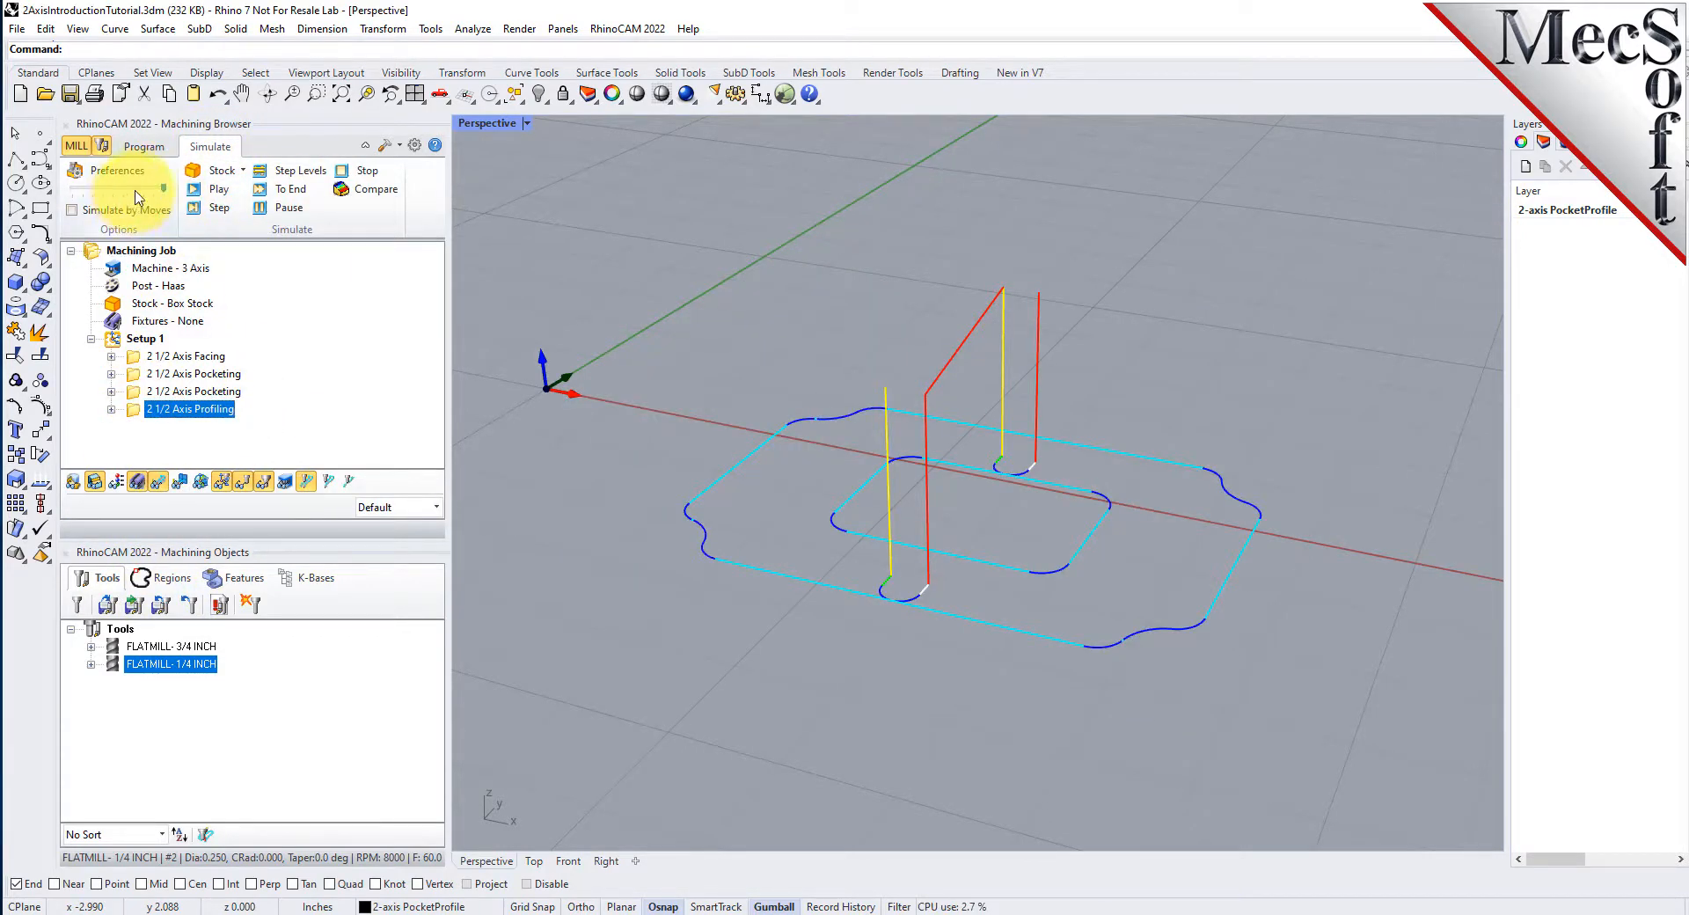
{"action": "left_click", "coordinate": [225, 195]}
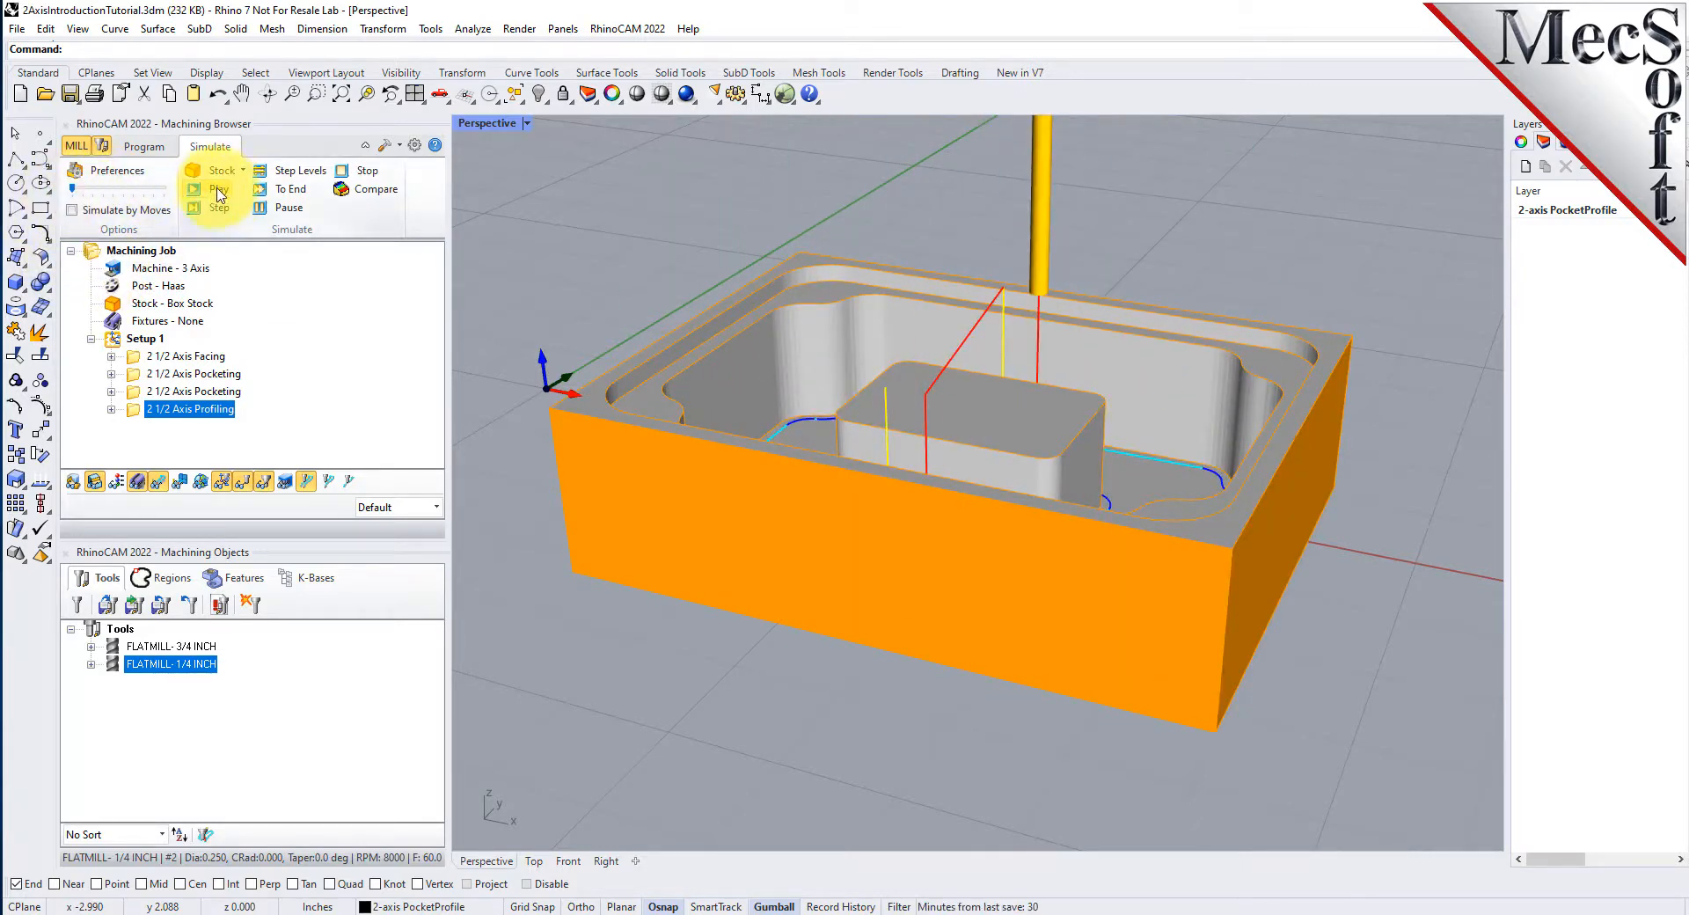
{"action": "left_click", "coordinate": [219, 196]}
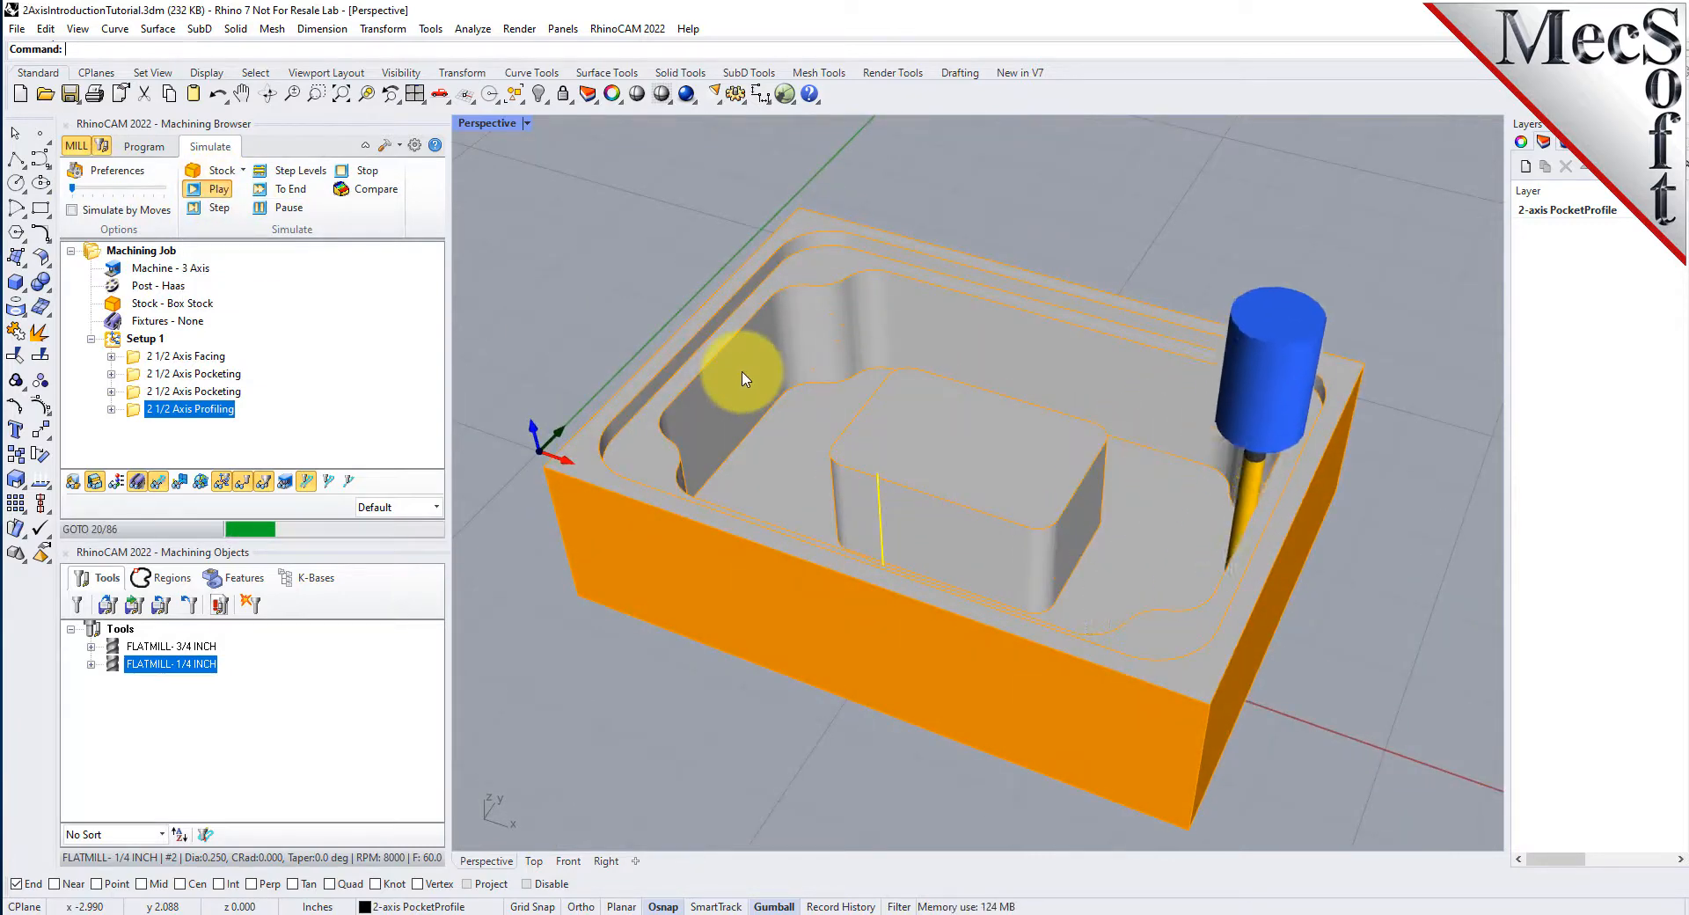
- Simulate material removal for all operations of Setup 1 at maximum speed with Simulate by Moves enabled
{"action": "left_click", "coordinate": [116, 341]}
{"action": "left_click_drag", "start_coordinate": [77, 191], "coordinate": [155, 192]}
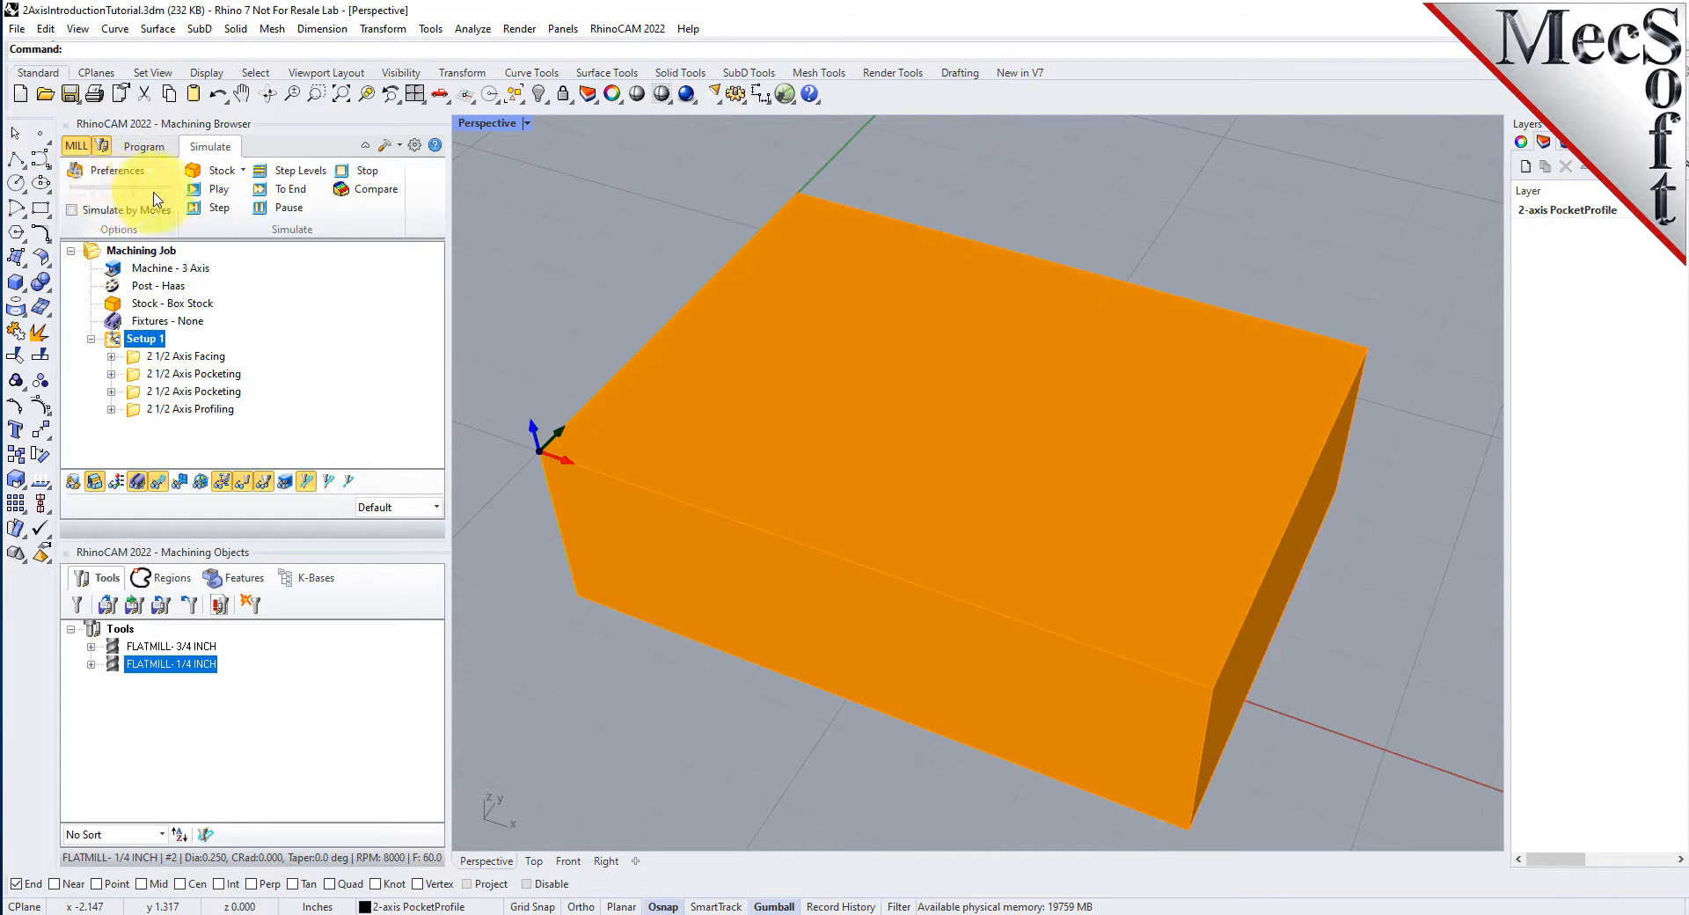
{"action": "left_click", "coordinate": [216, 189]}
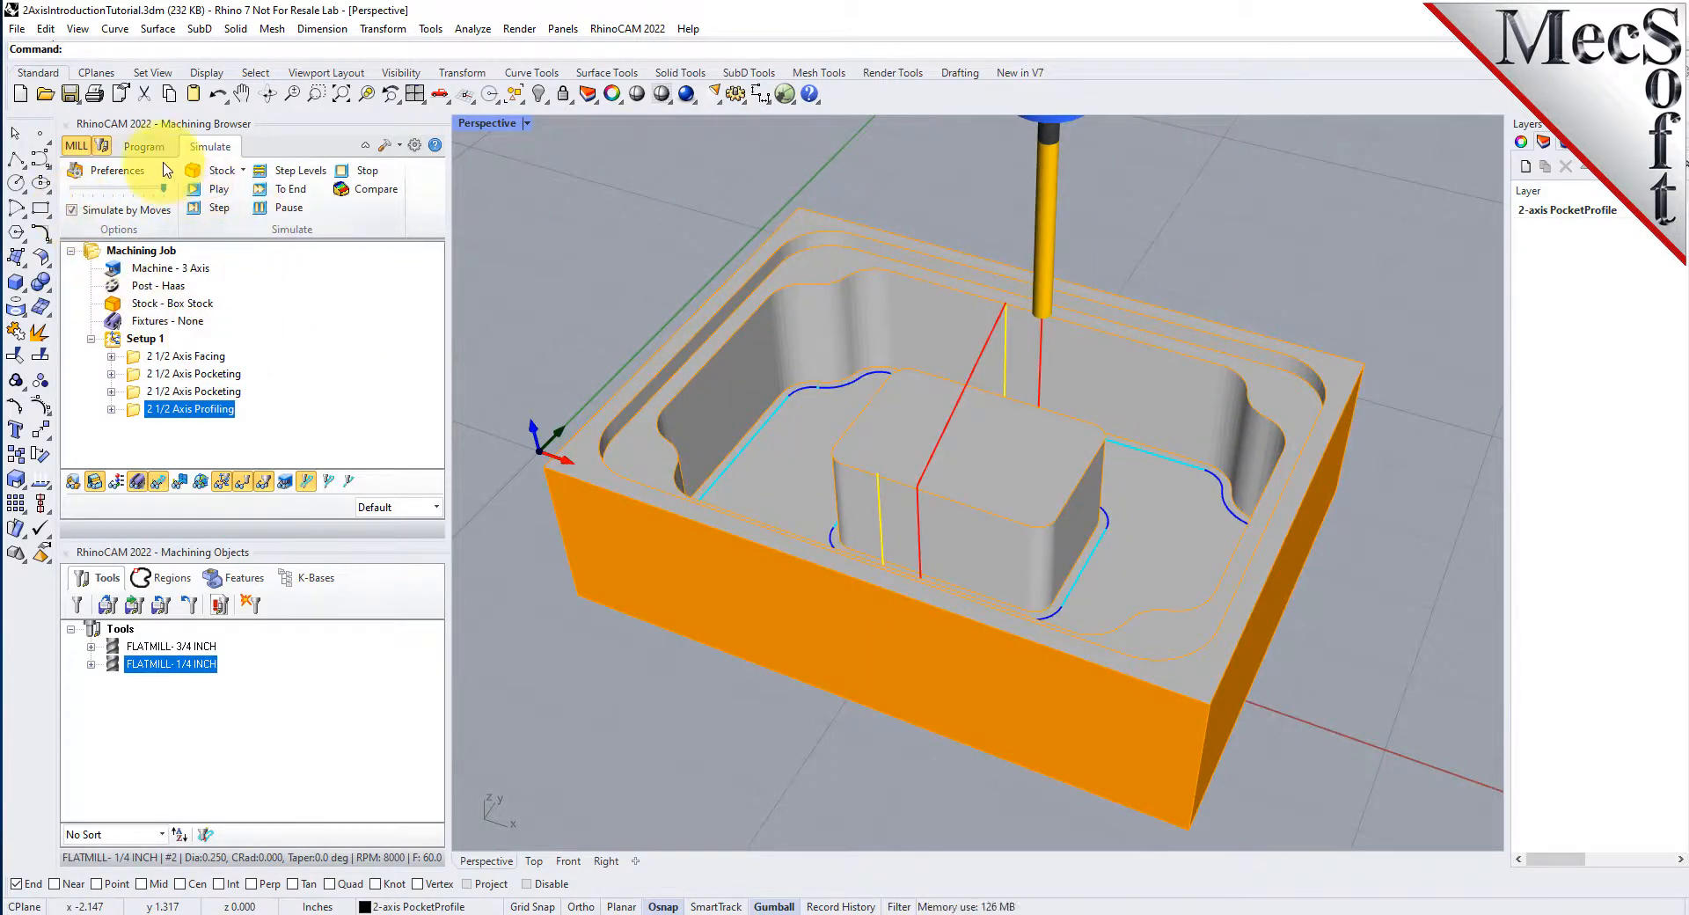
- Post-process all operations of Setup 1 with the Haas post to the file 2AxisIntroductionTutorial_Setup 1.nc
{"action": "left_click", "coordinate": [143, 146]}
{"action": "right_click_drag", "start_coordinate": [649, 478], "coordinate": [648, 400]}
{"action": "left_click", "coordinate": [142, 338]}
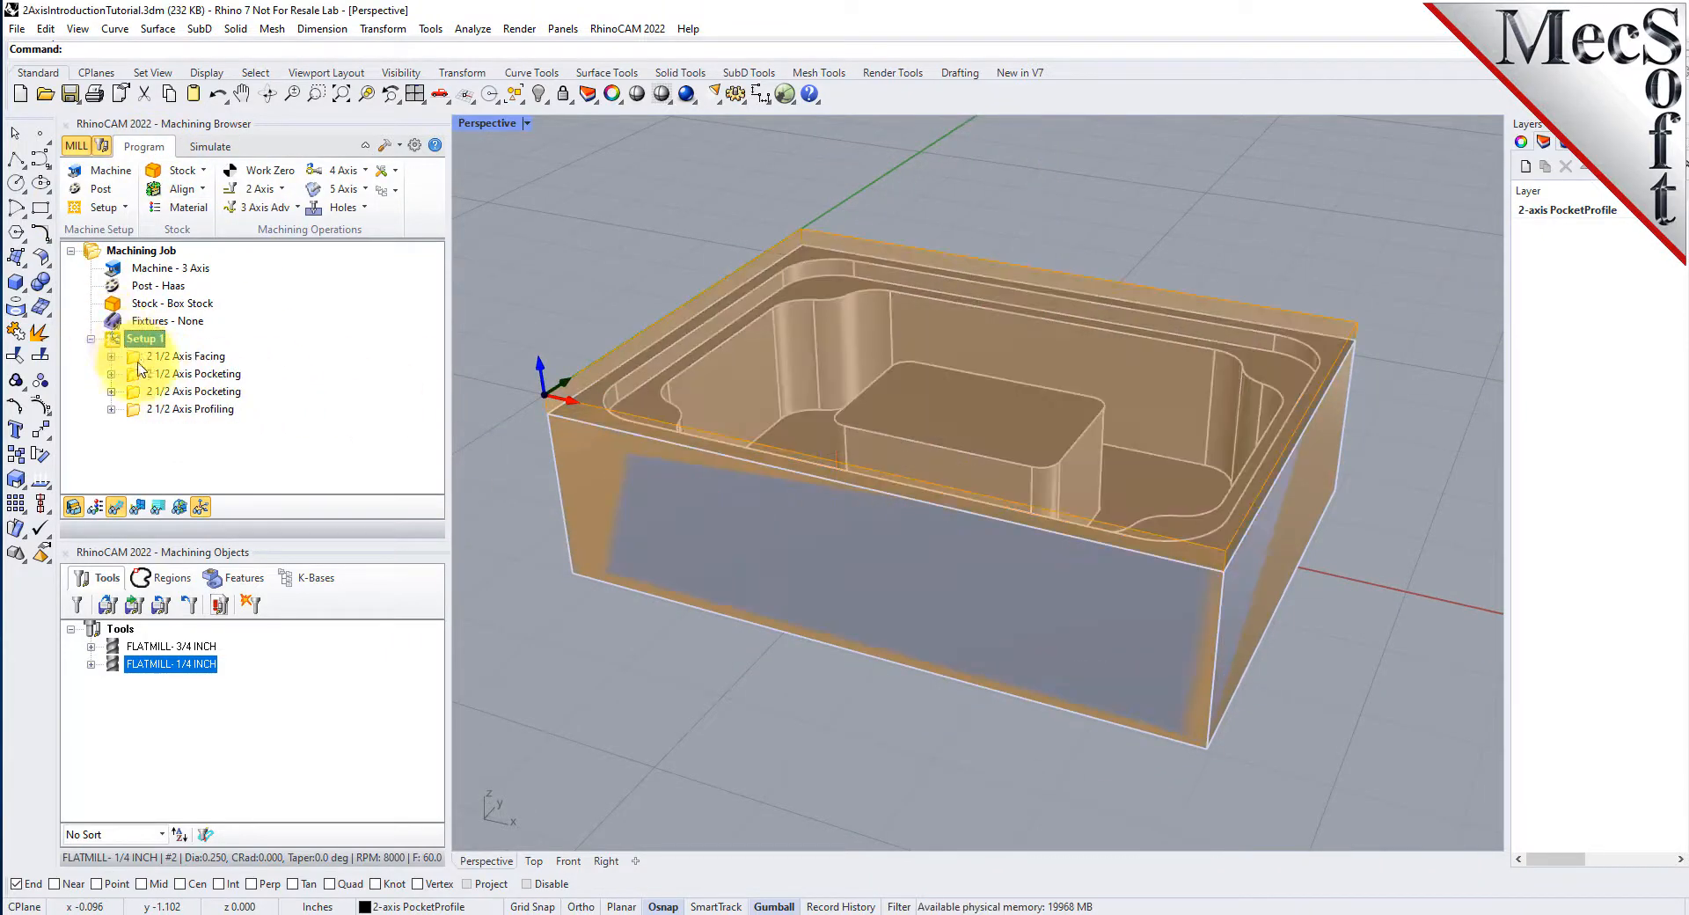
{"action": "right_click", "coordinate": [151, 348]}
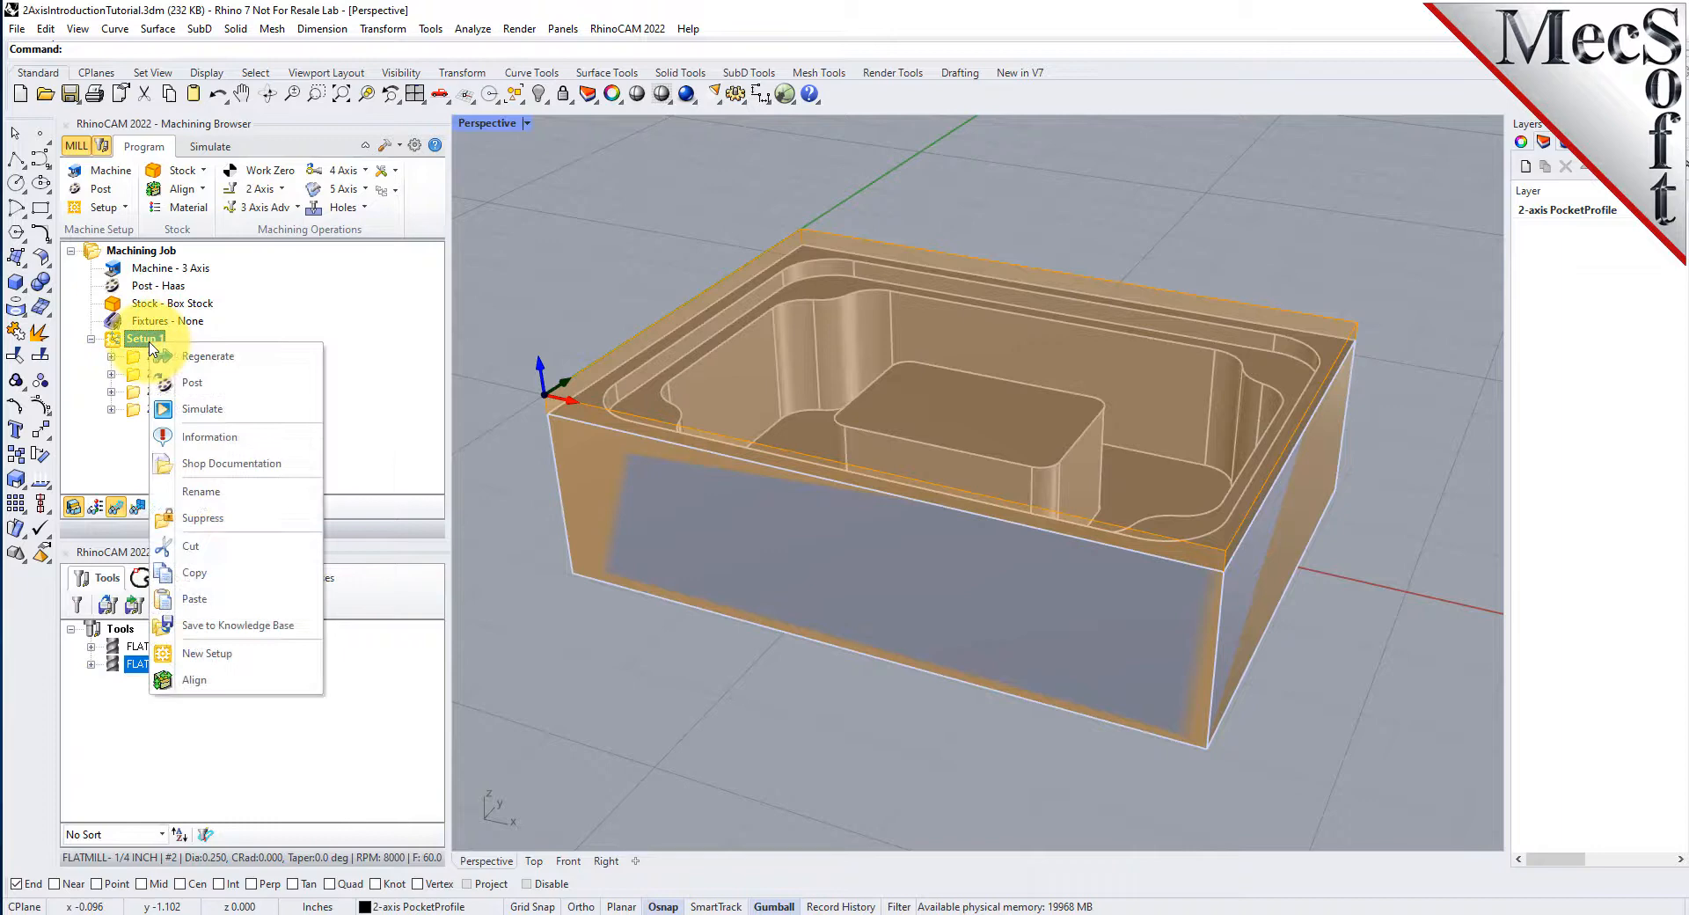
{"action": "left_click", "coordinate": [236, 394]}
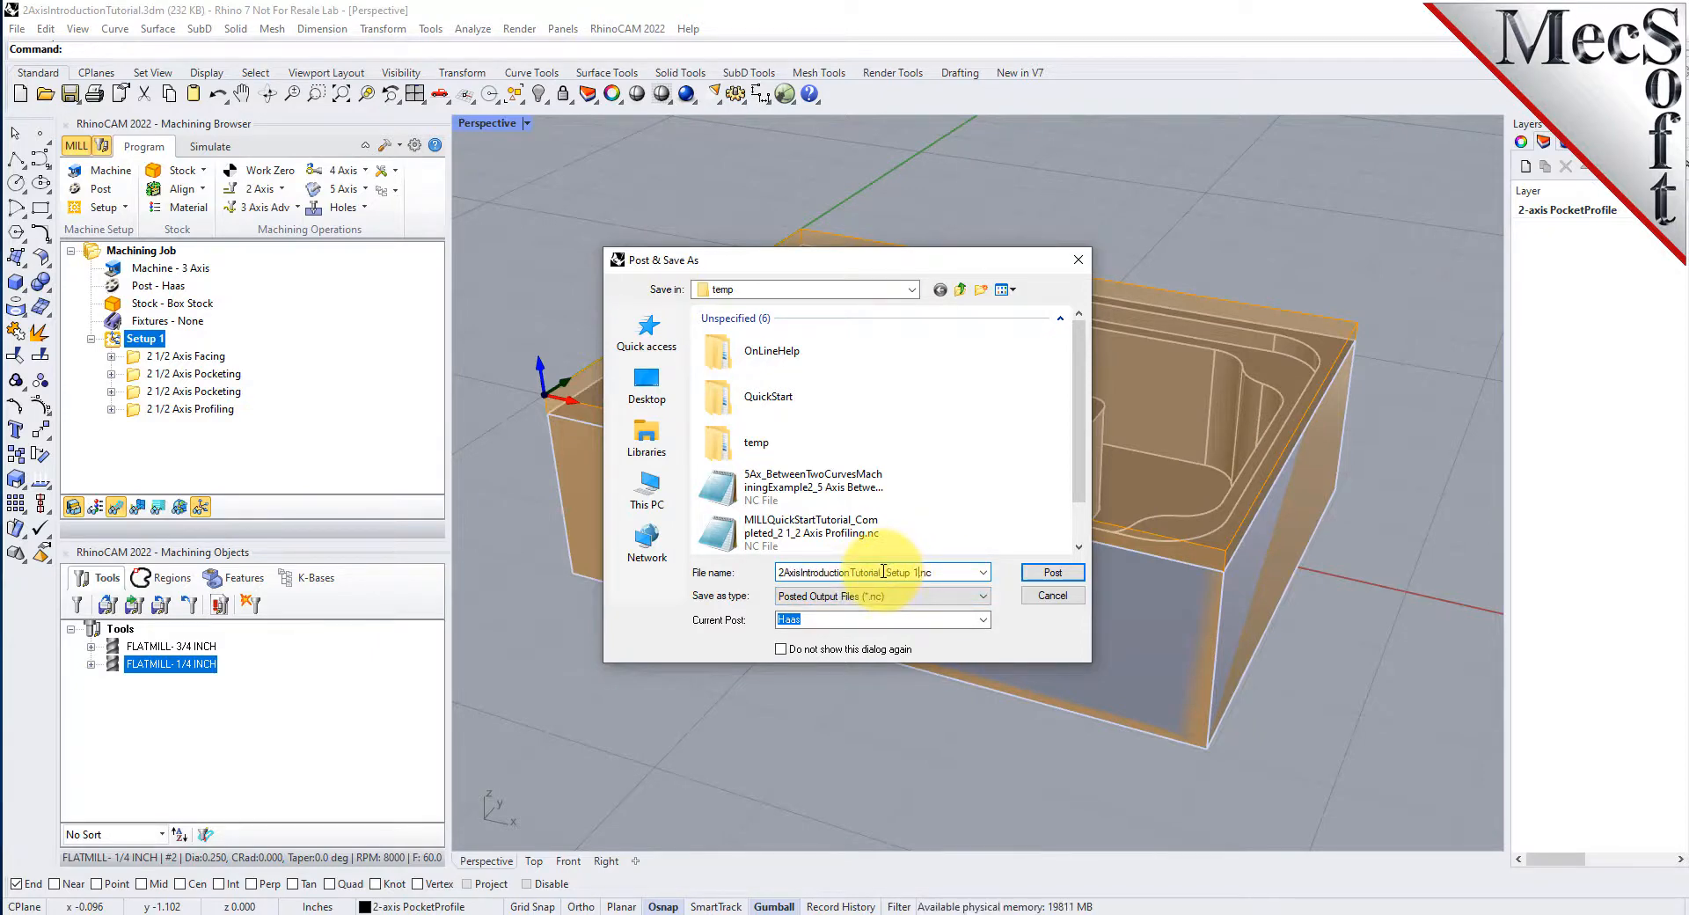
{"action": "left_click_drag", "start_coordinate": [883, 572], "coordinate": [797, 572]}
{"action": "left_click_drag", "start_coordinate": [918, 570], "coordinate": [781, 570]}
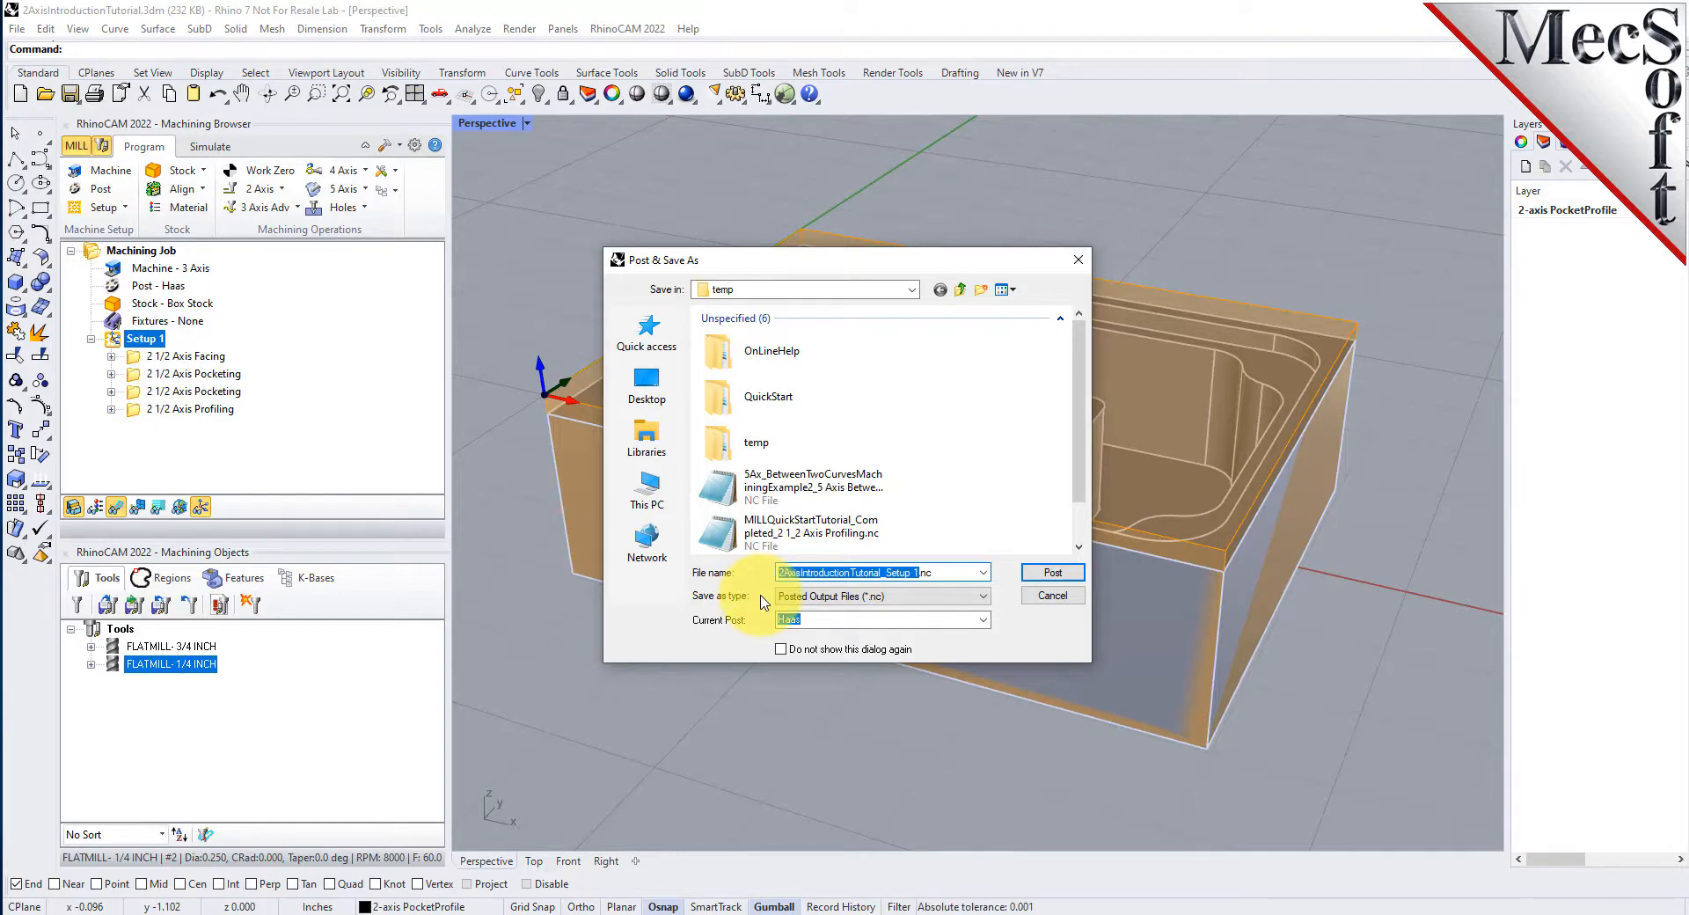
{"action": "left_click", "coordinate": [1061, 578]}
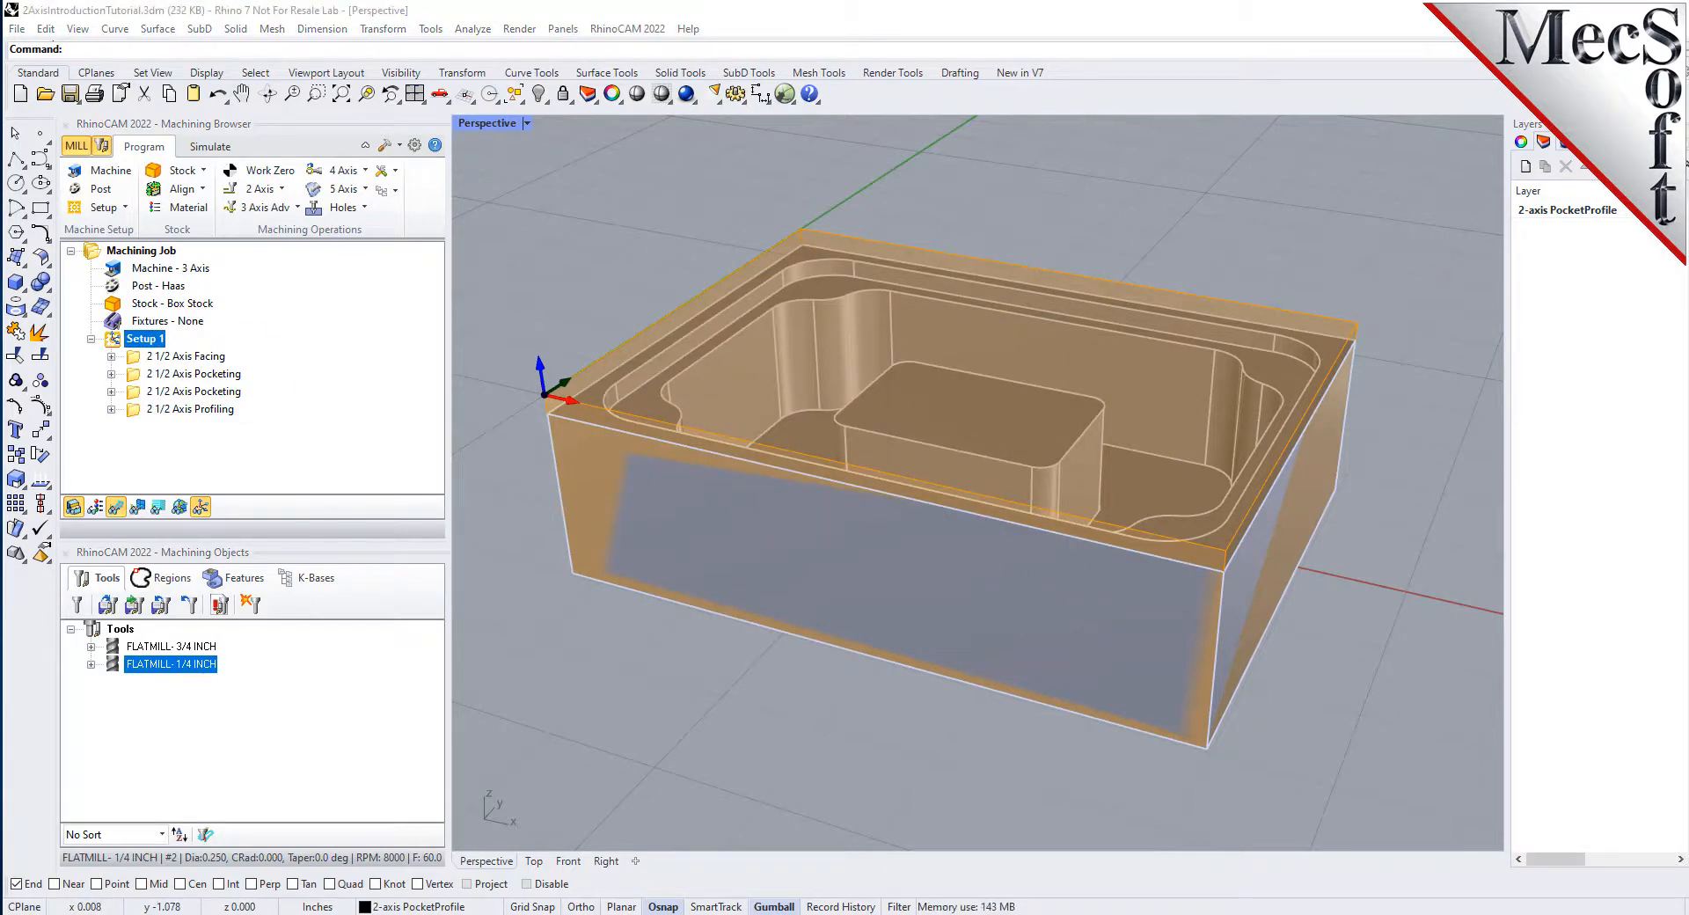
- Review the posted G-code of Setup 1 in Notepad, then close the file
{"action": "left_click_drag", "start_coordinate": [405, 187], "coordinate": [924, 99]}
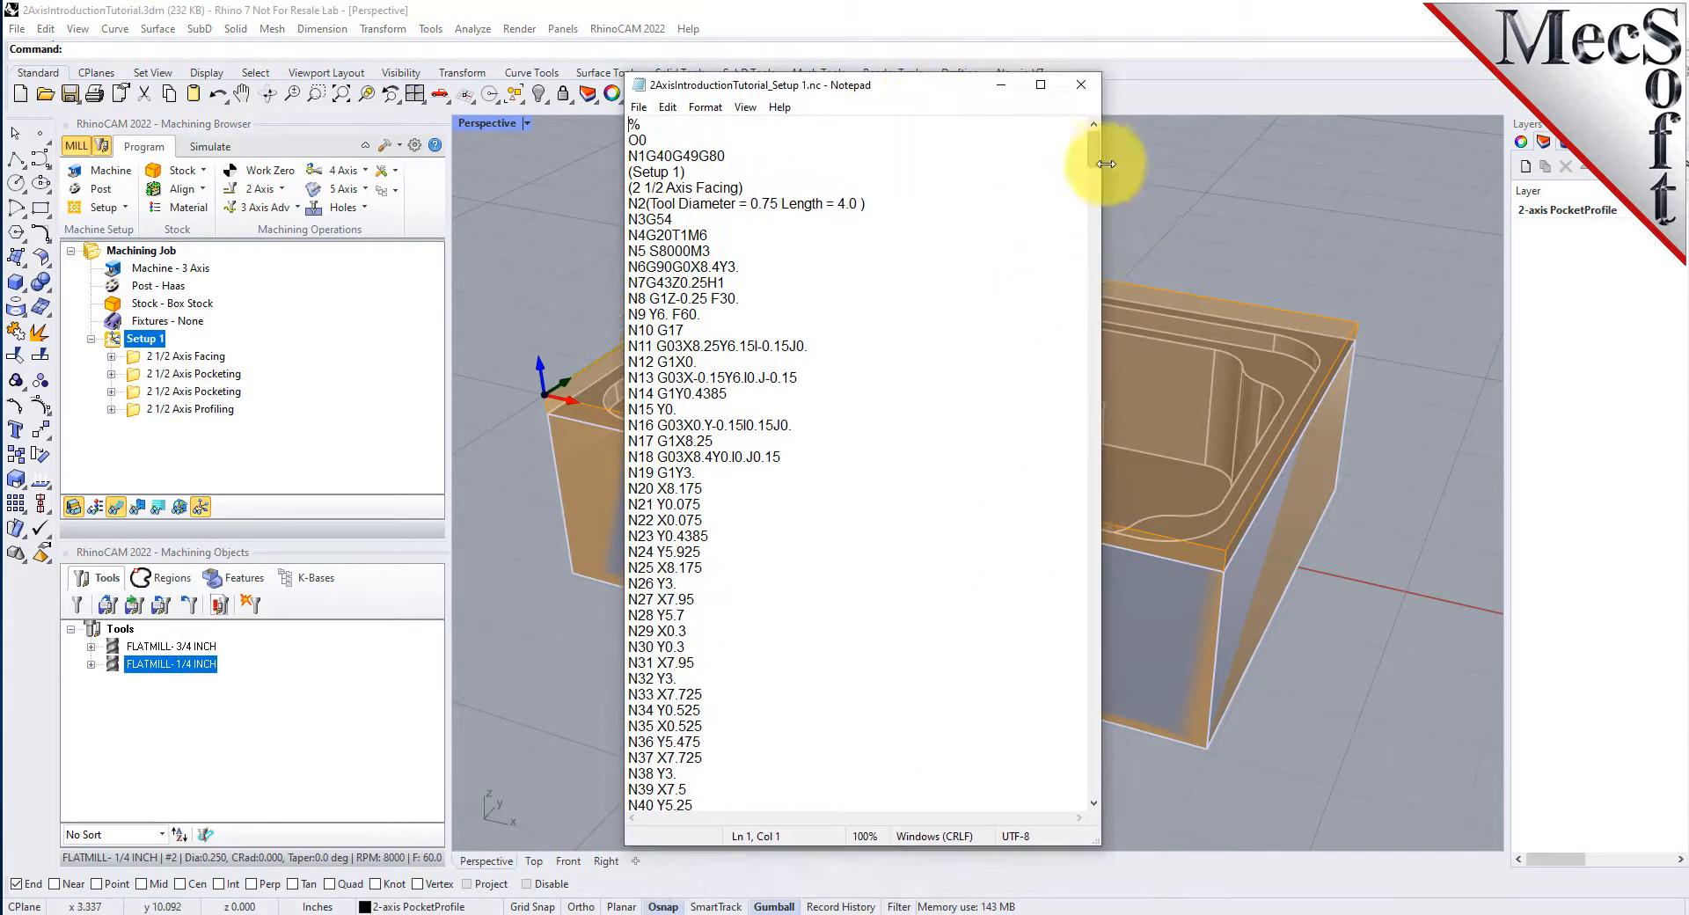
{"action": "mouse_move", "coordinate": [1105, 156]}
{"action": "left_mouse_down"}
{"action": "mouse_move", "coordinate": [1089, 797]}
{"action": "mouse_move", "coordinate": [1091, 132]}
{"action": "left_mouse_up"}
{"action": "left_click_drag", "start_coordinate": [881, 73], "coordinate": [881, 313]}
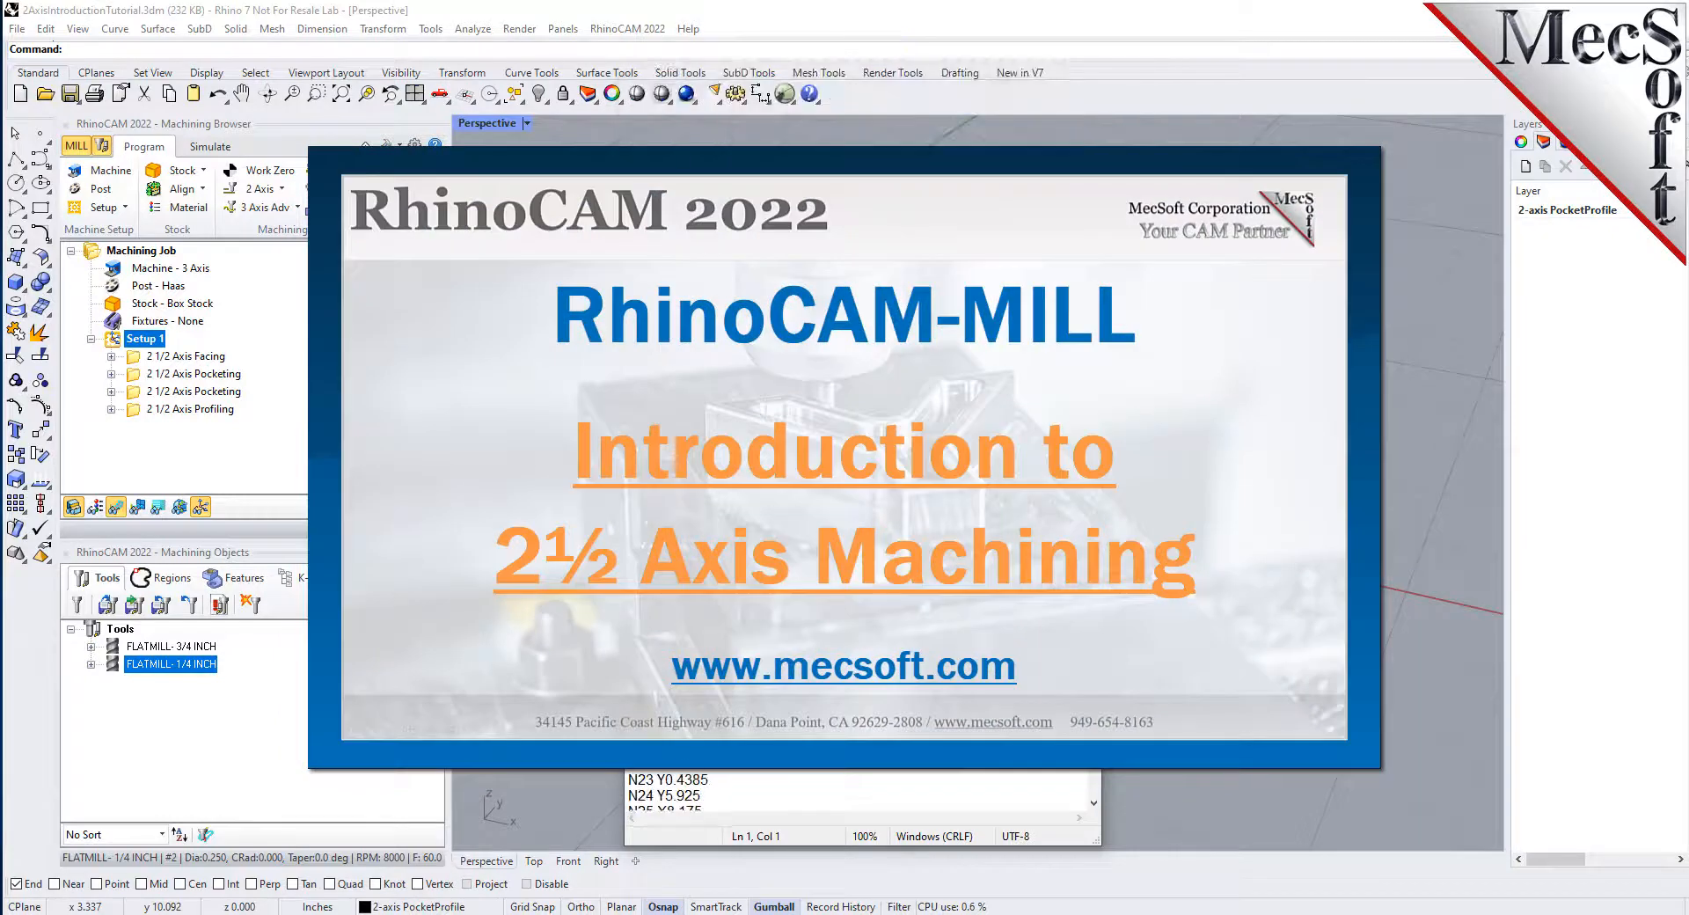
{"action": "left_click", "coordinate": [1081, 326]}
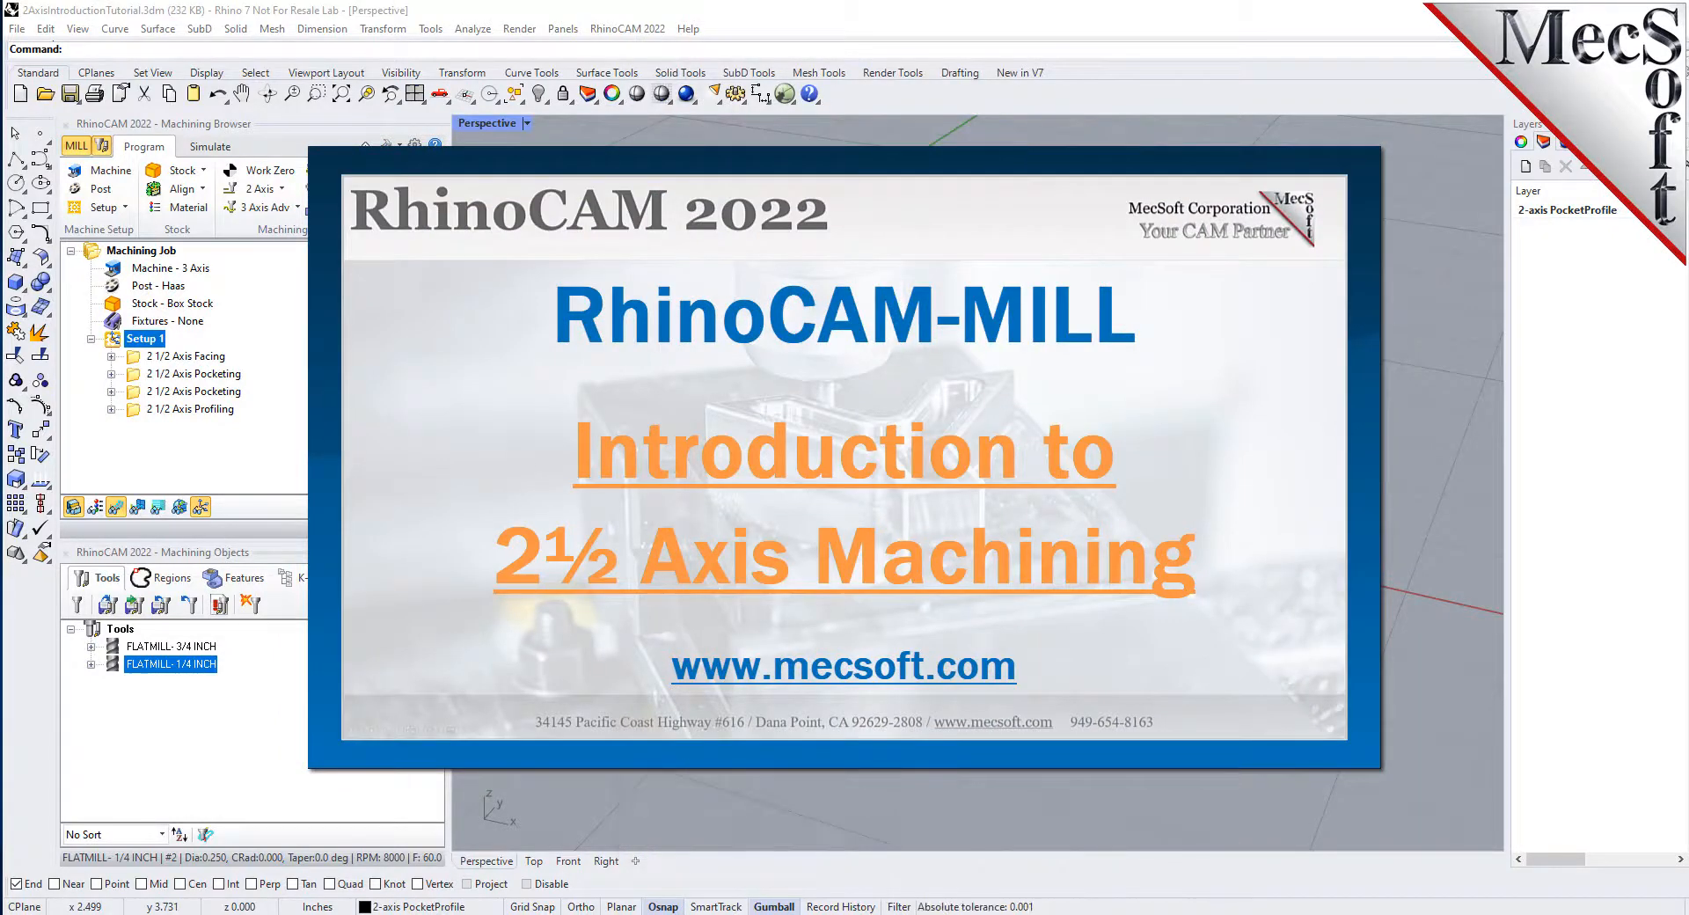